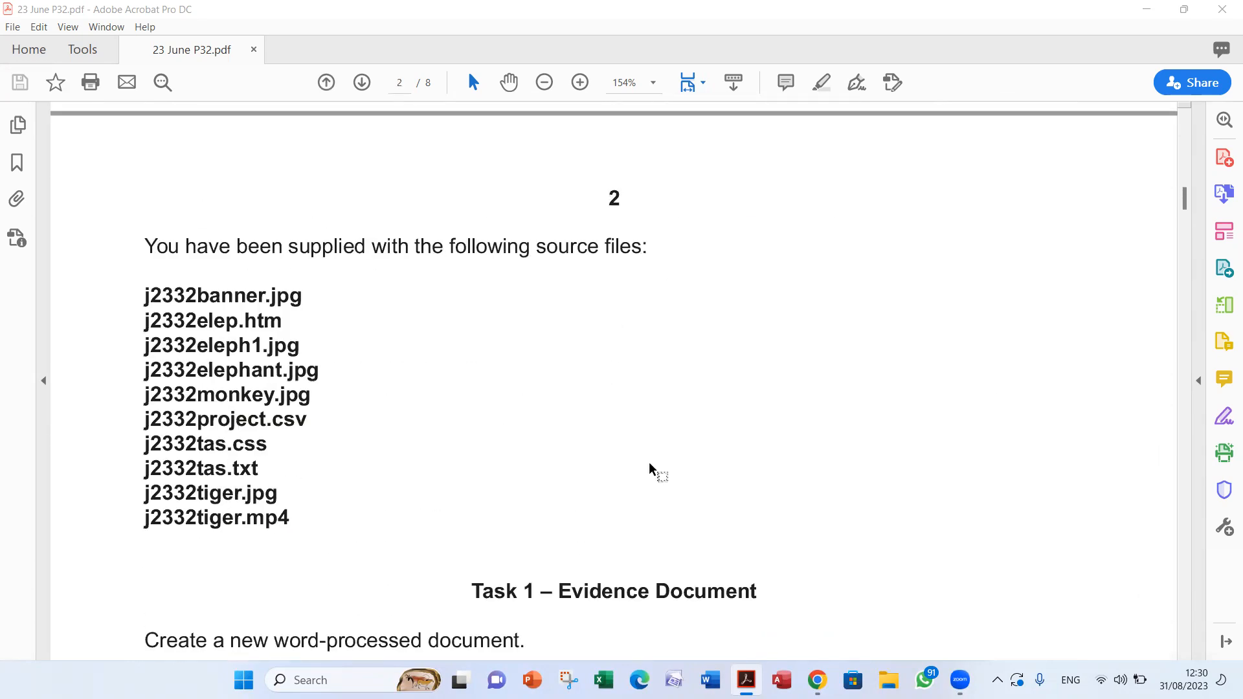
# Switch from Acrobat to the desktop and open the 23 June P32 folder.
pyautogui.click(1145, 10)
pyautogui.doubleClick(774, 276)
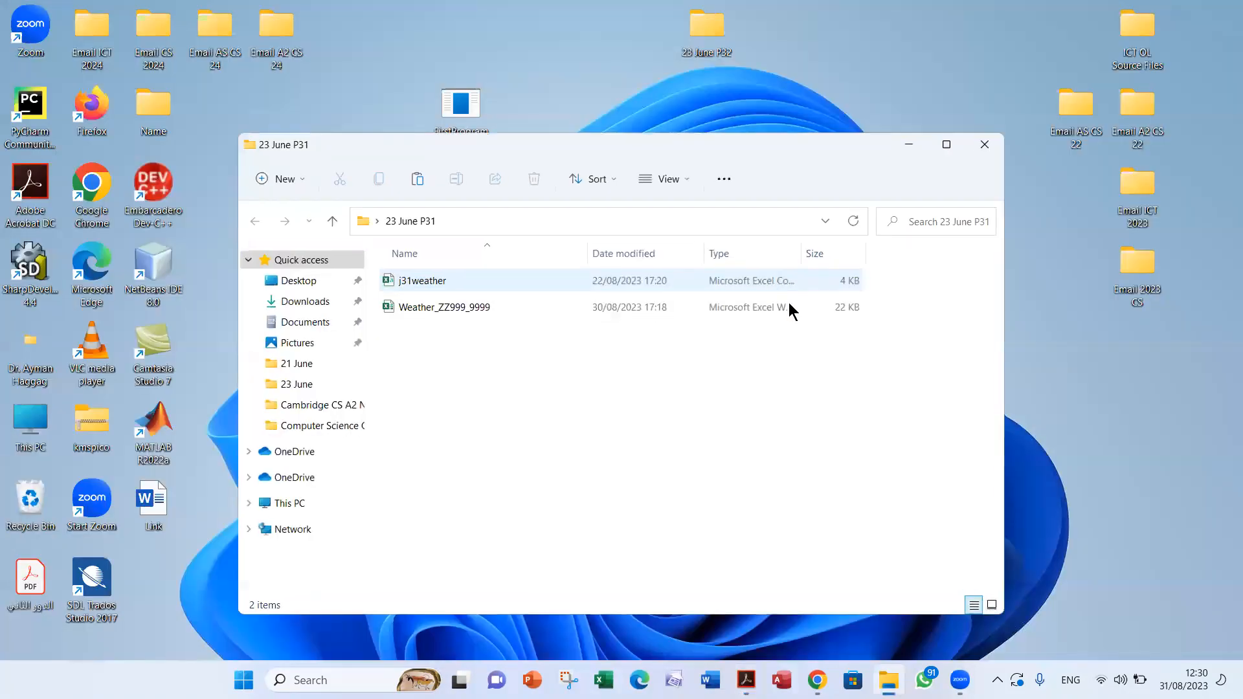
pyautogui.click(985, 144)
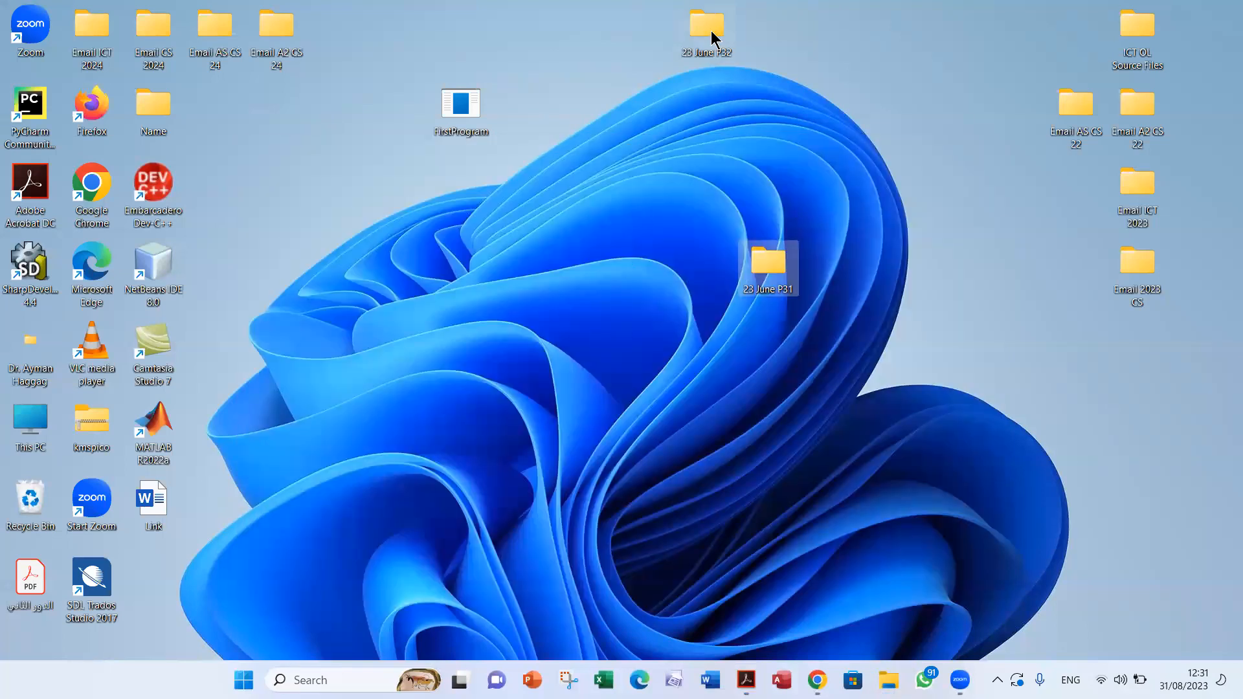
pyautogui.doubleClick(711, 37)
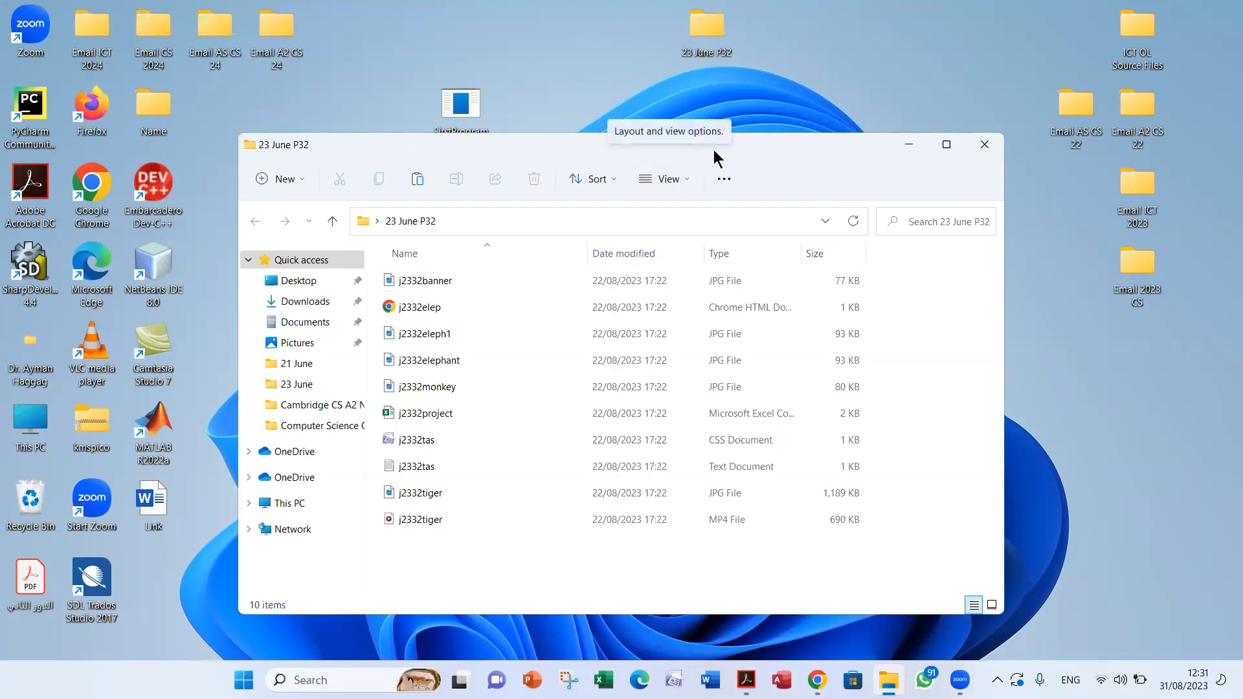
pyautogui.moveTo(715, 151); pyautogui.dragTo(761, 107)
# Compare the files in the 23 June P32 folder with the source file list in the exam paper PDF.
pyautogui.click(746, 679)
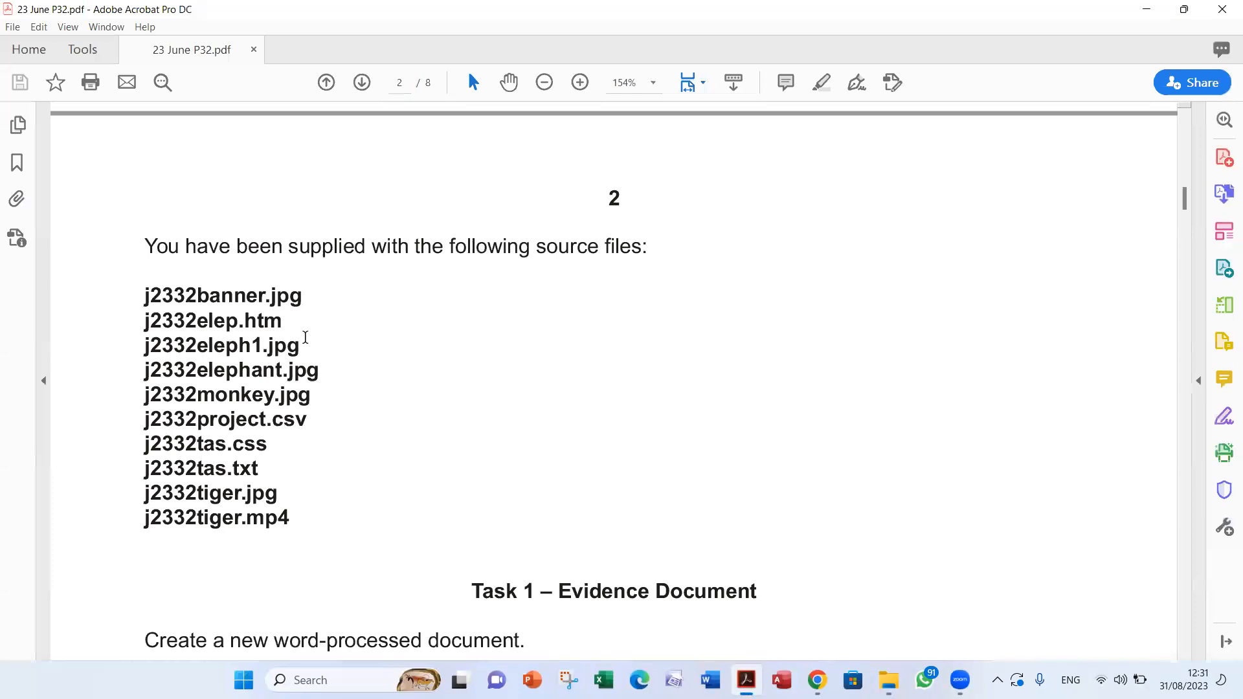
pyautogui.click(1132, 12)
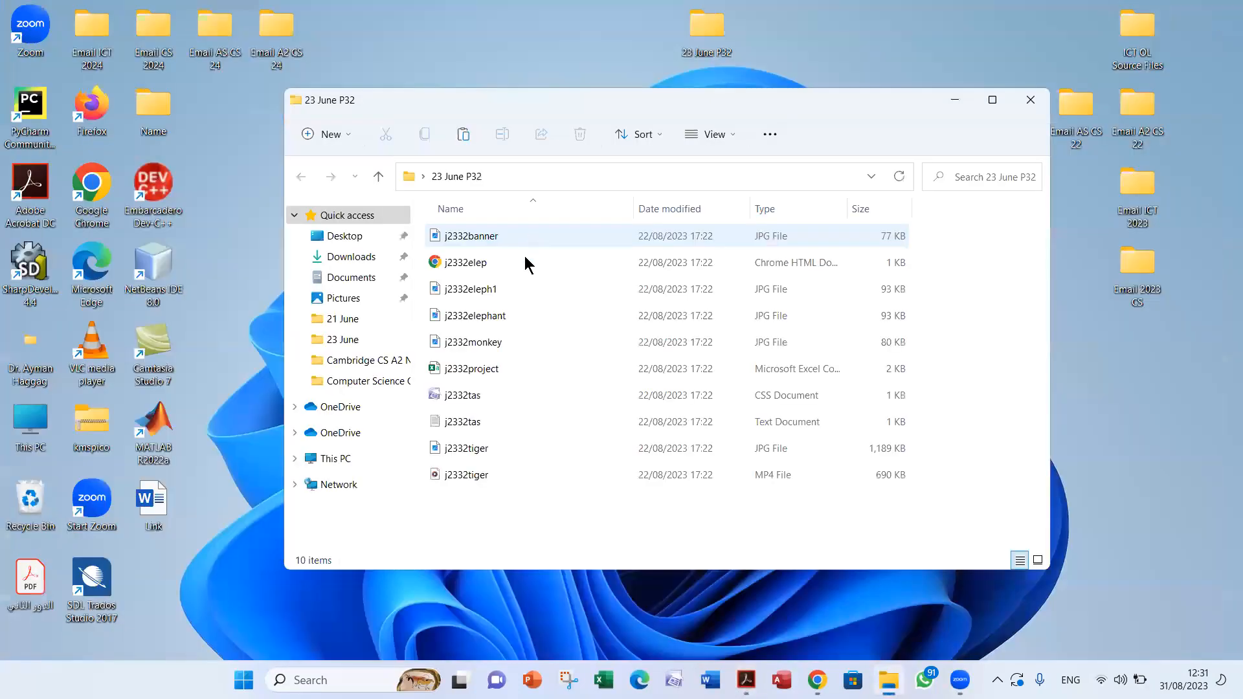
pyautogui.click(525, 247)
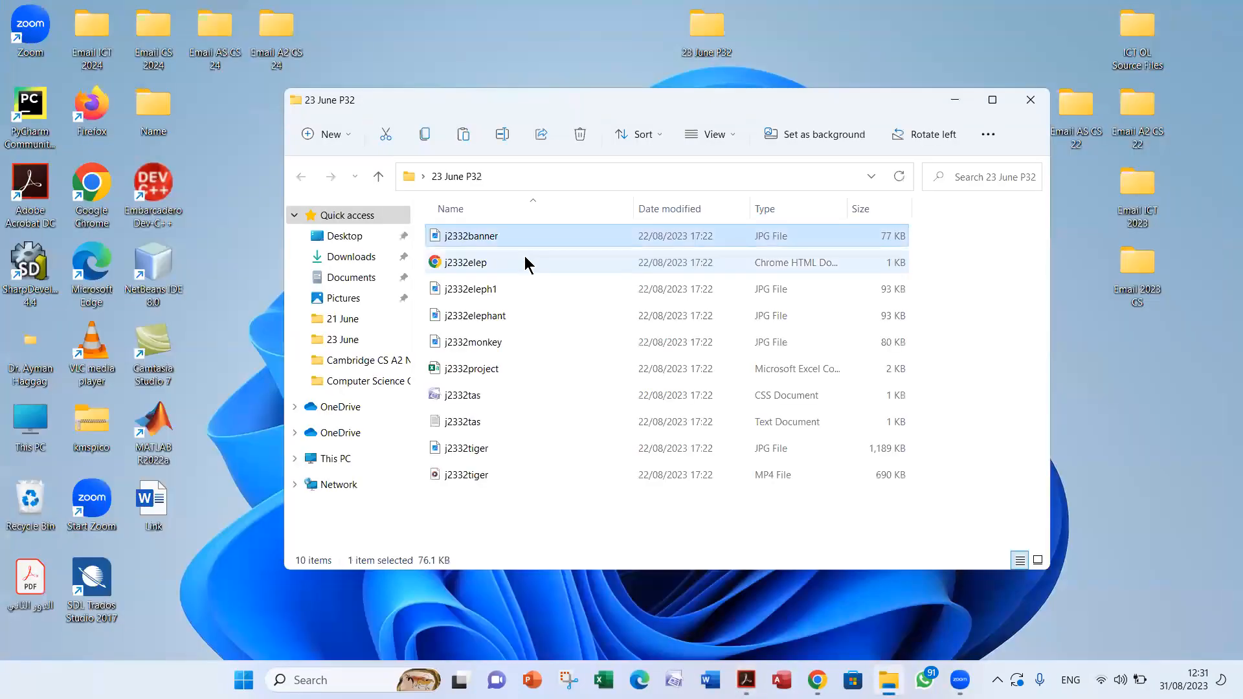
pyautogui.click(539, 265)
pyautogui.hotkey('alt', 'Tab')
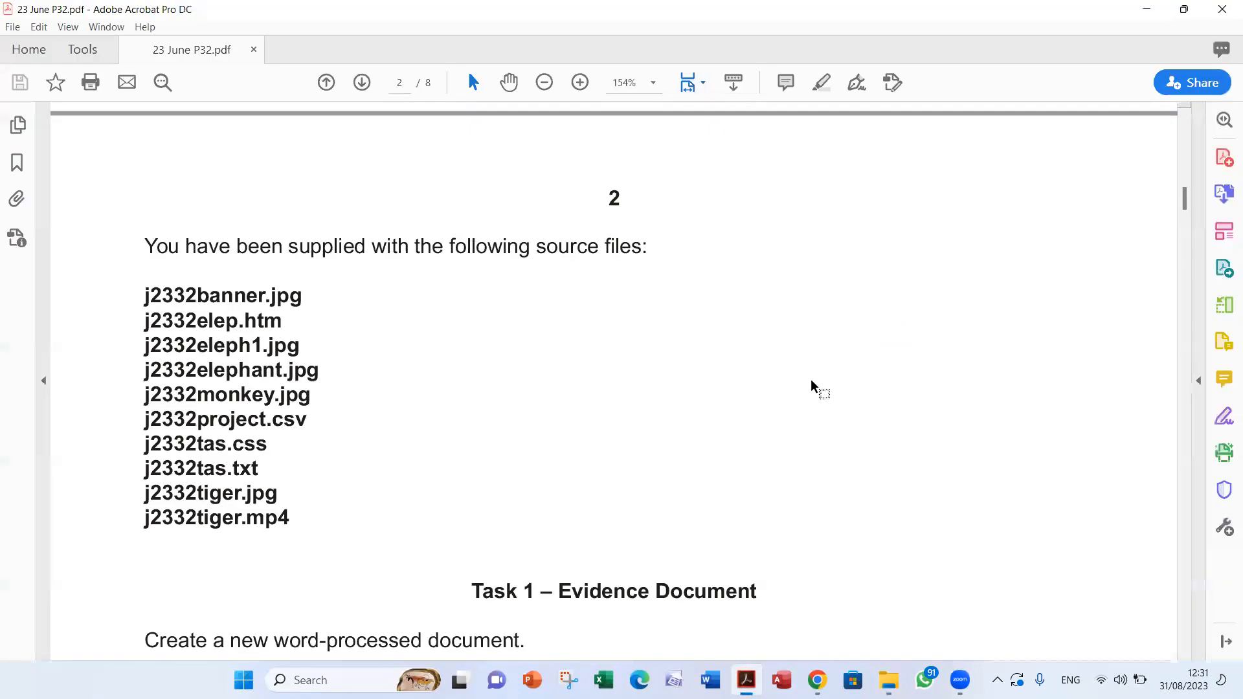
# Copy the example file name text 2332evidence_ZZ999_9999 from the Task 1 instructions in the exam paper.
pyautogui.scroll(-6, 512, 347)
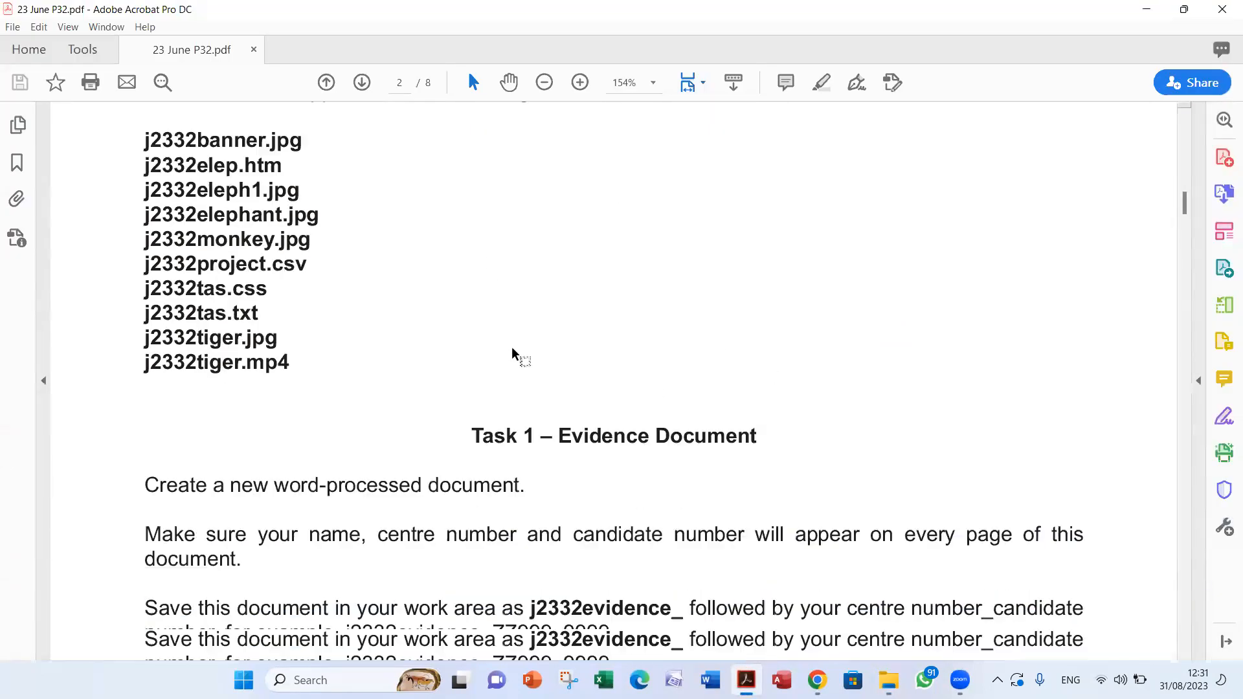
pyautogui.scroll(-1, 512, 347)
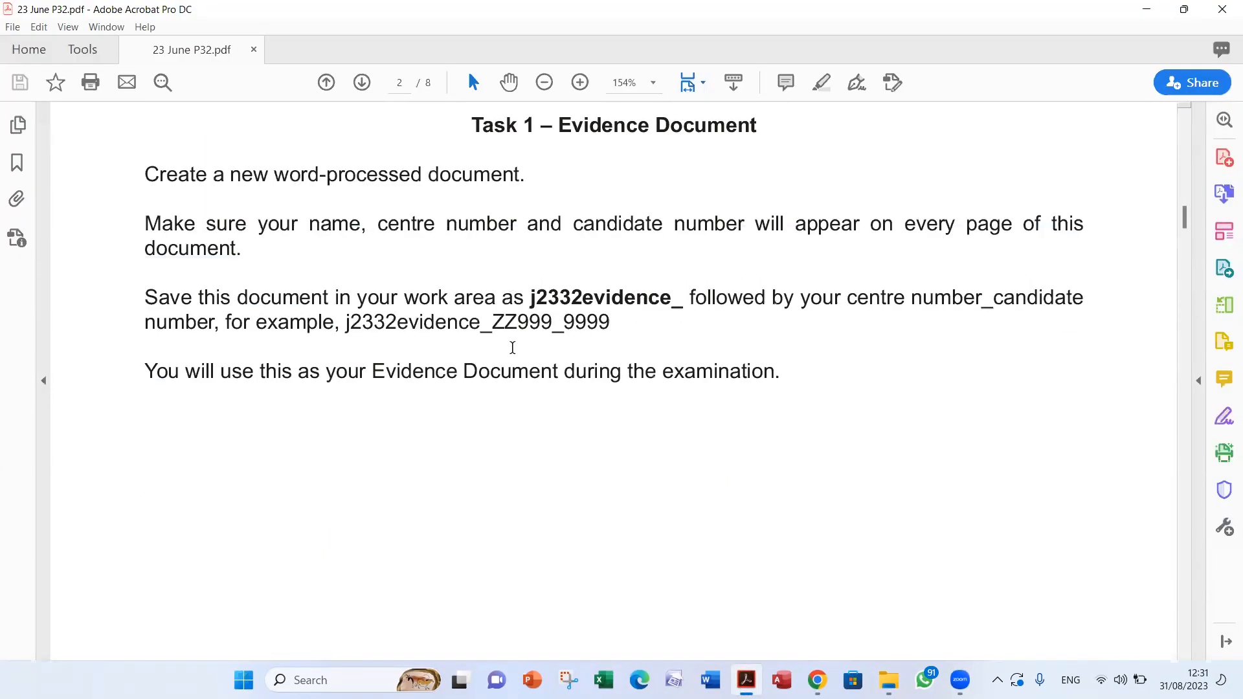
pyautogui.scroll(1, 512, 347)
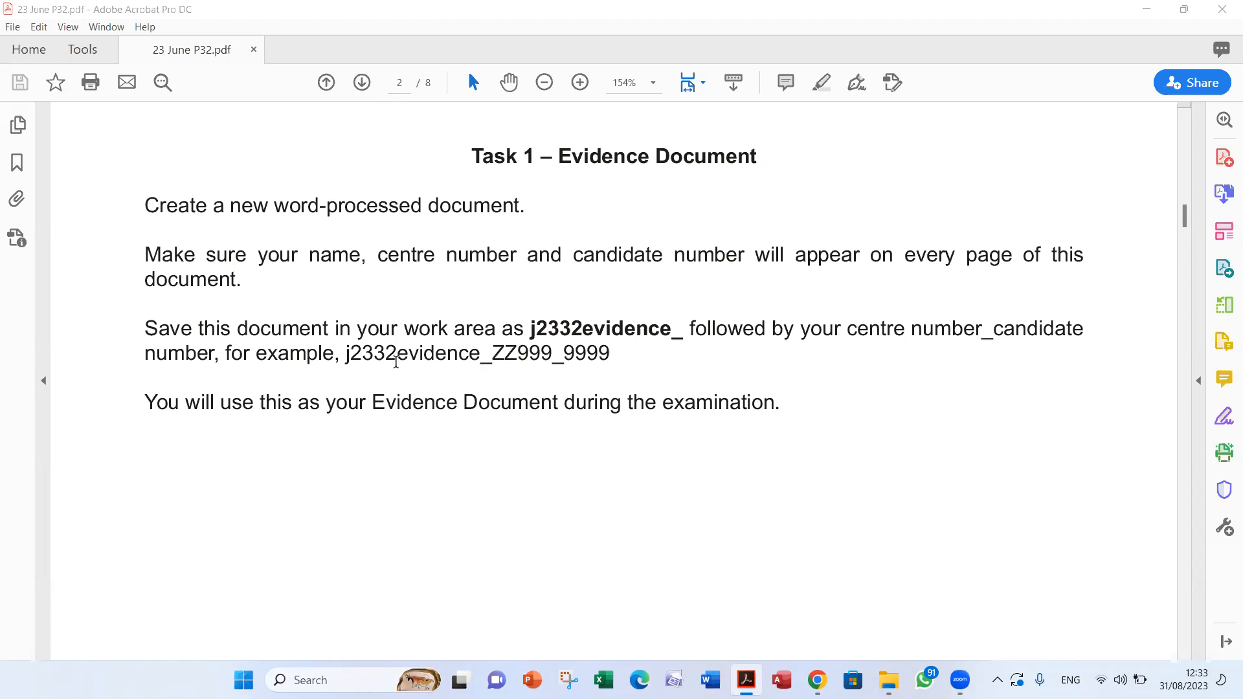
pyautogui.moveTo(348, 357); pyautogui.dragTo(620, 360)
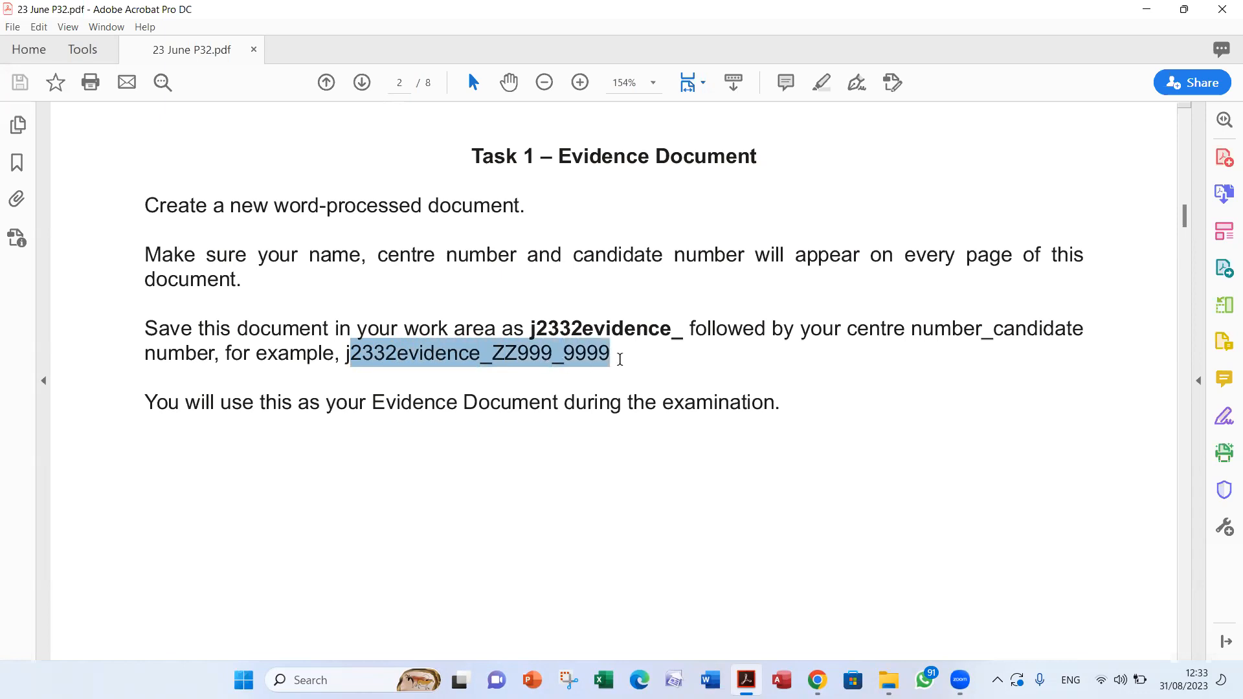
pyautogui.rightClick(589, 356)
pyautogui.click(625, 372)
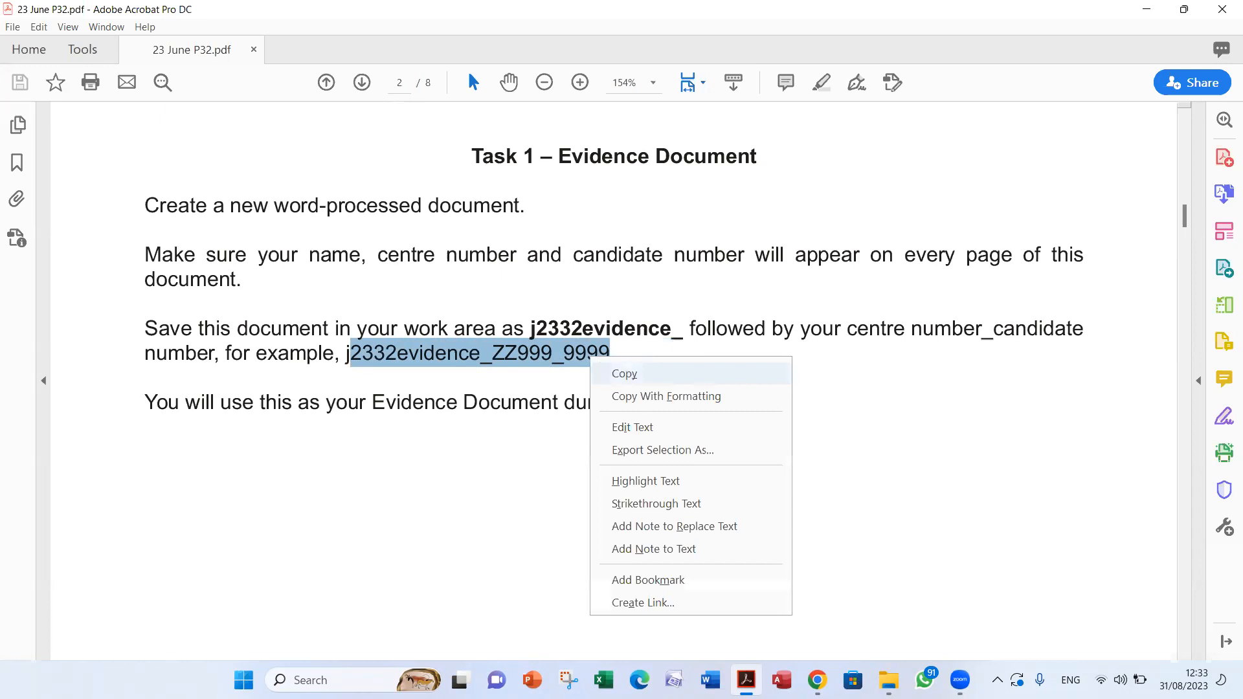
# In File Explorer, create a Word document named 2332evidence_ZZ999_9999 in the 23 June P32 folder and open it.
pyautogui.hotkey('alt', 'Tab')
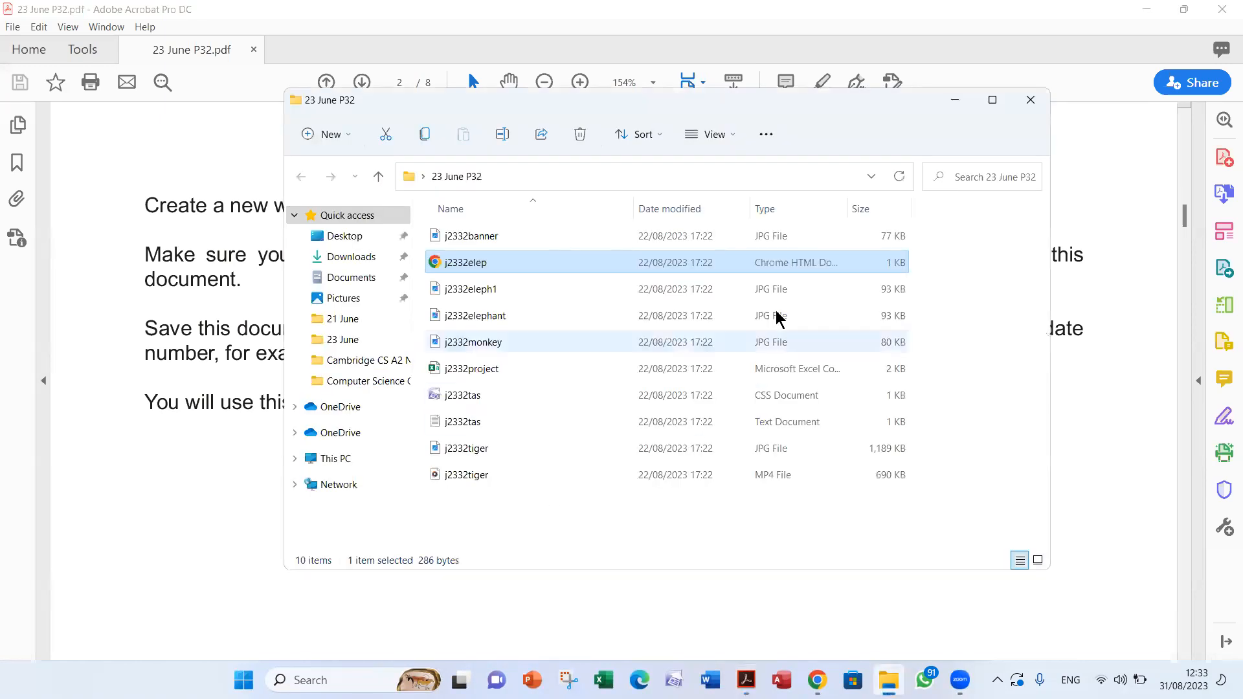
pyautogui.click(991, 100)
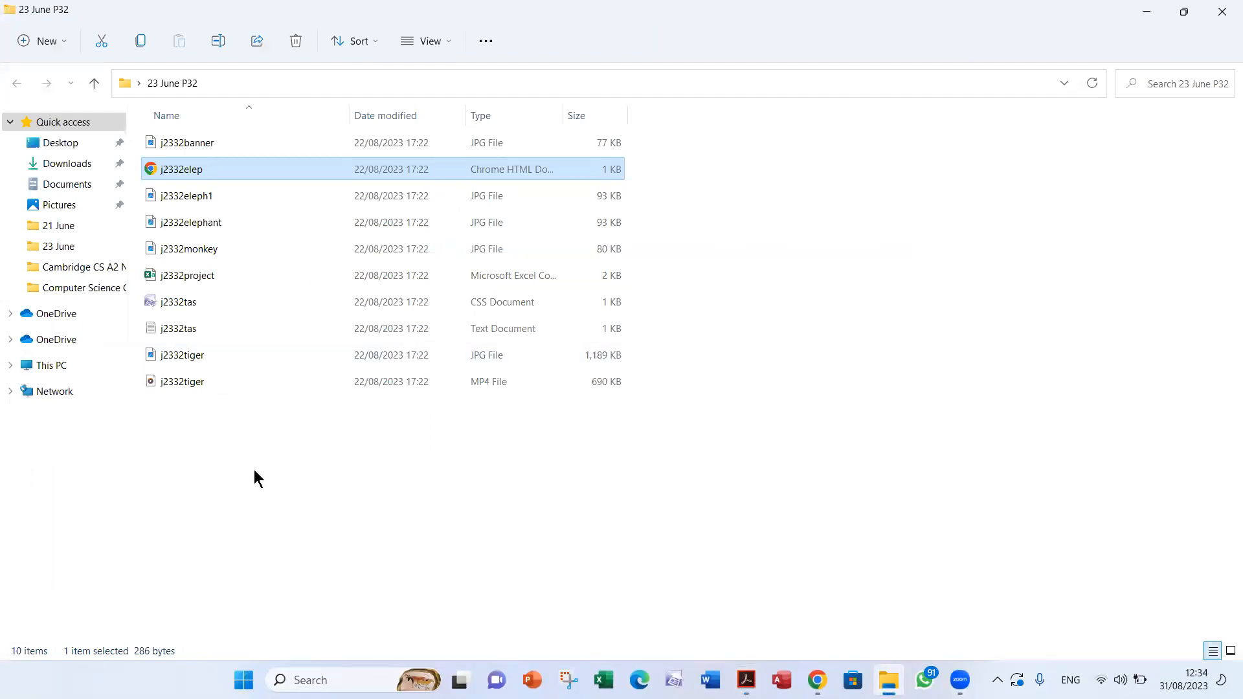
pyautogui.rightClick(257, 480)
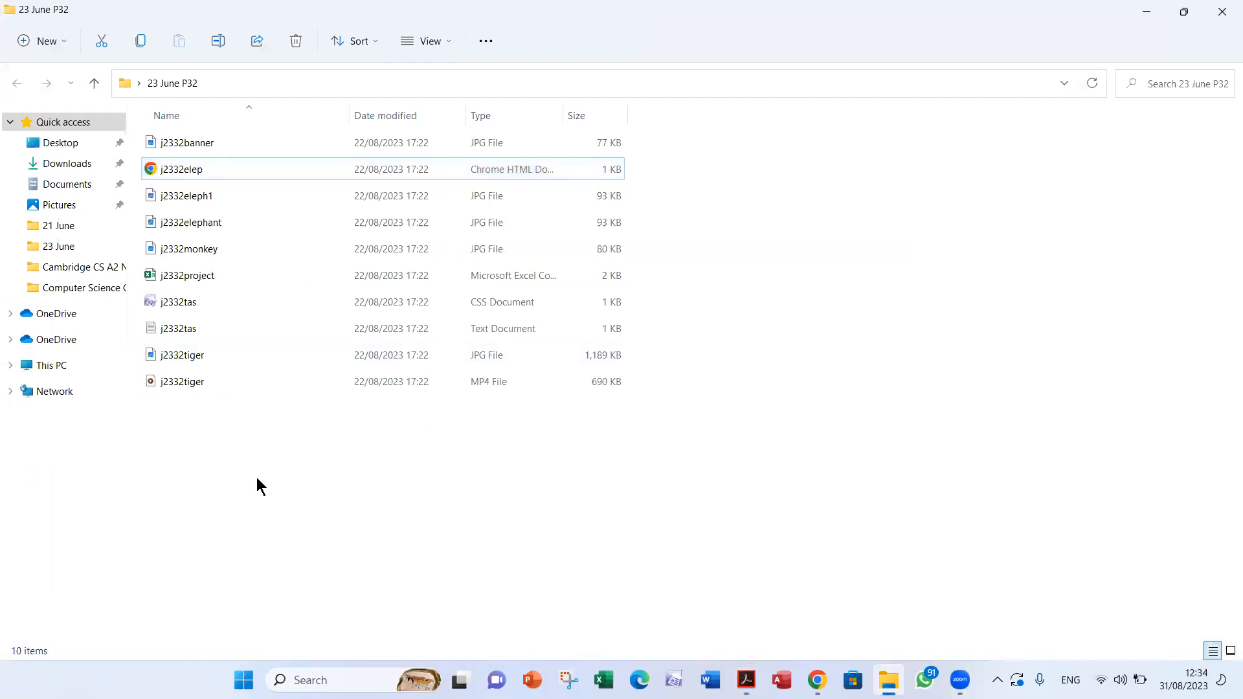
pyautogui.moveTo(331, 410)
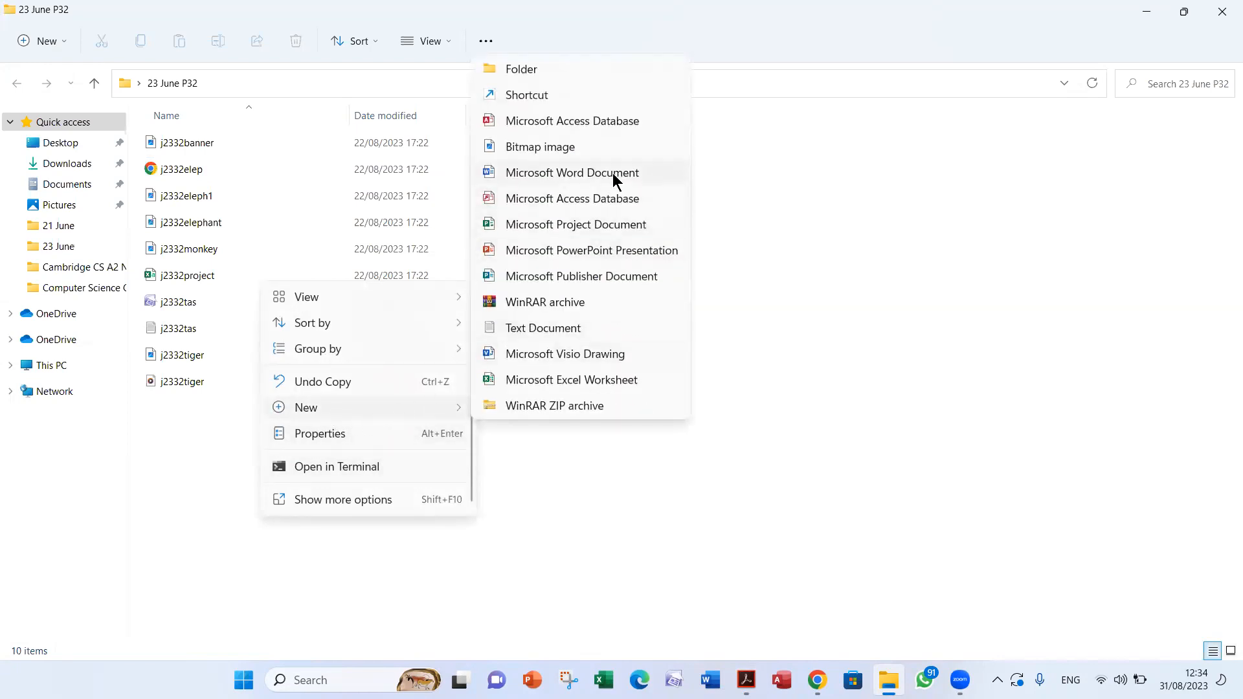
pyautogui.click(613, 179)
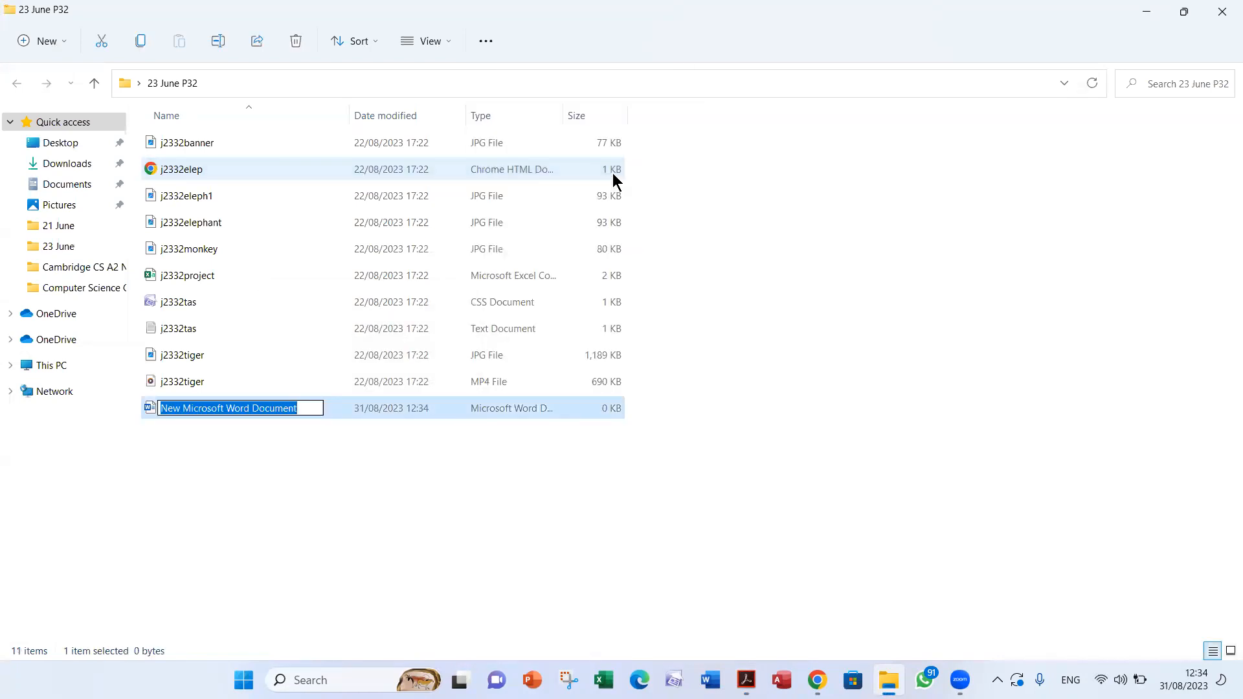
pyautogui.hotkey('ctrl', 'v')
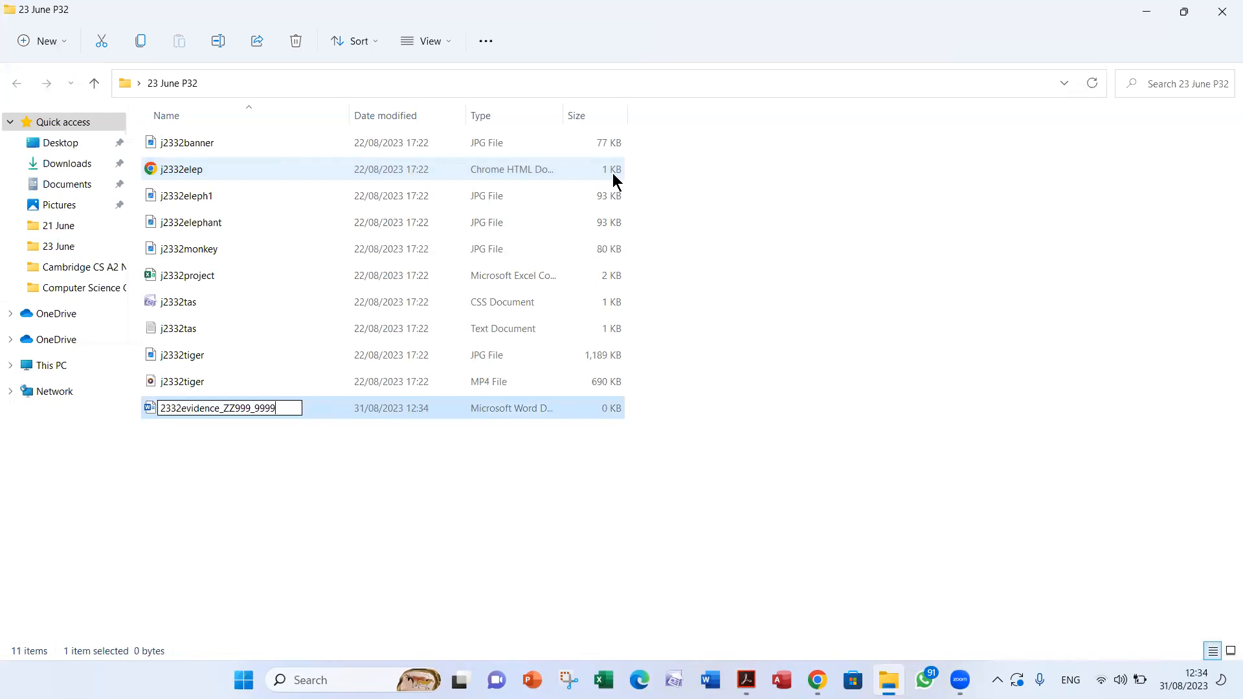
pyautogui.click(310, 453)
pyautogui.doubleClick(312, 413)
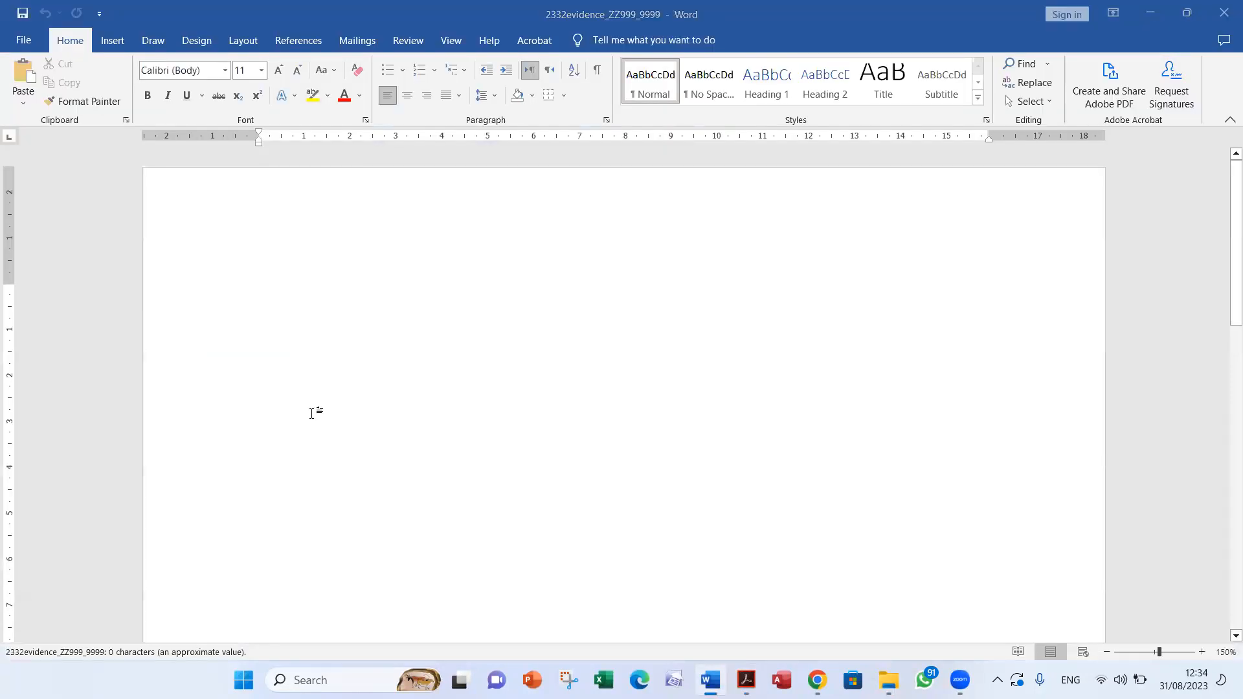
# Check in the Acrobat exam paper what Task 1 requires on every page, and return to the Word document.
pyautogui.press('super+Tab')
pyautogui.press('Return')
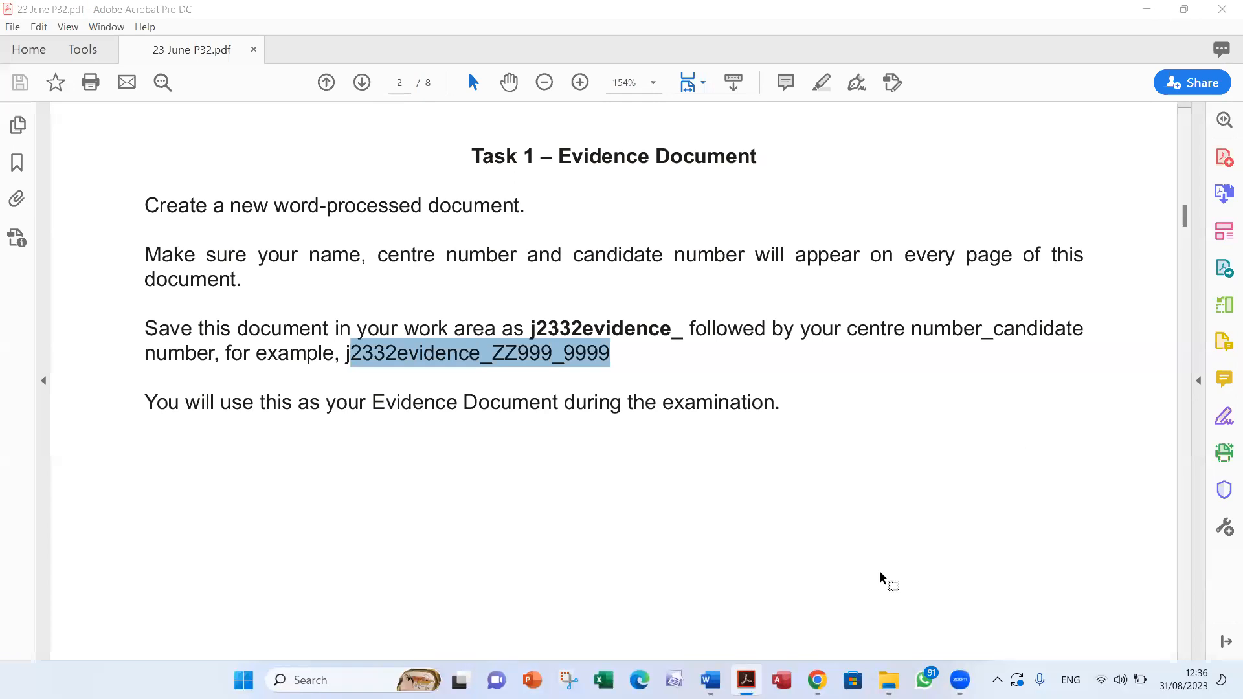
pyautogui.hotkey('alt', 'Tab')
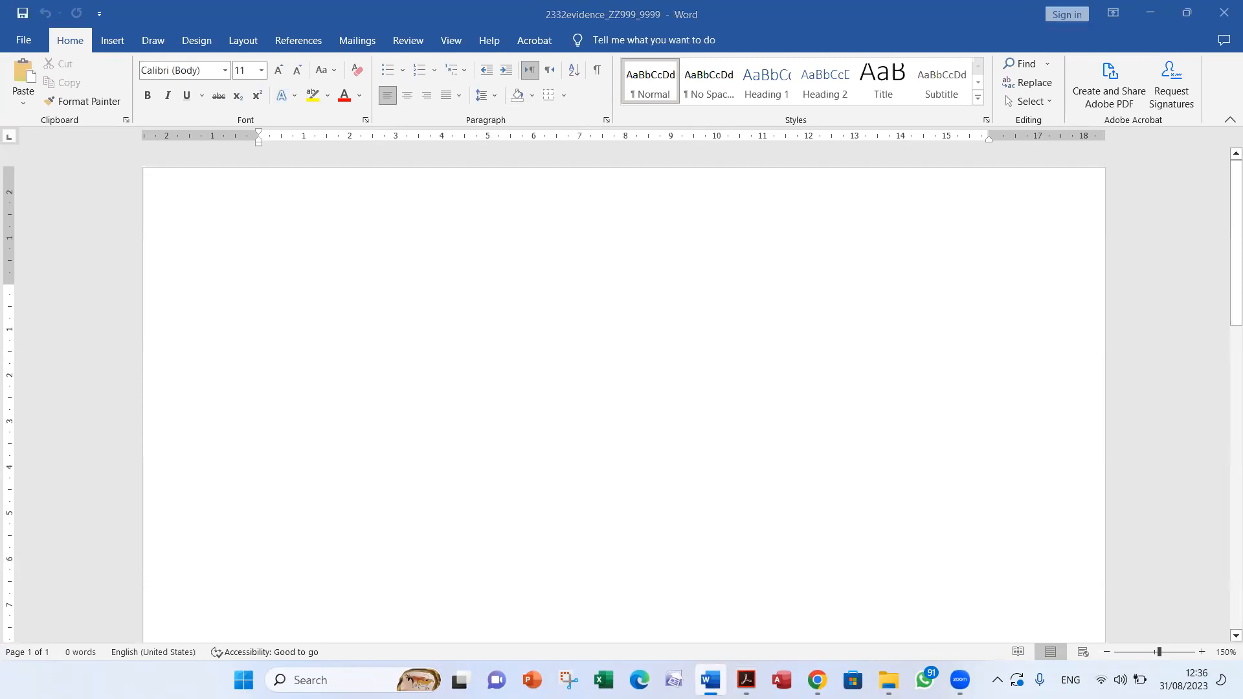
pyautogui.hotkey('alt', 'Tab')
pyautogui.press('Tab')
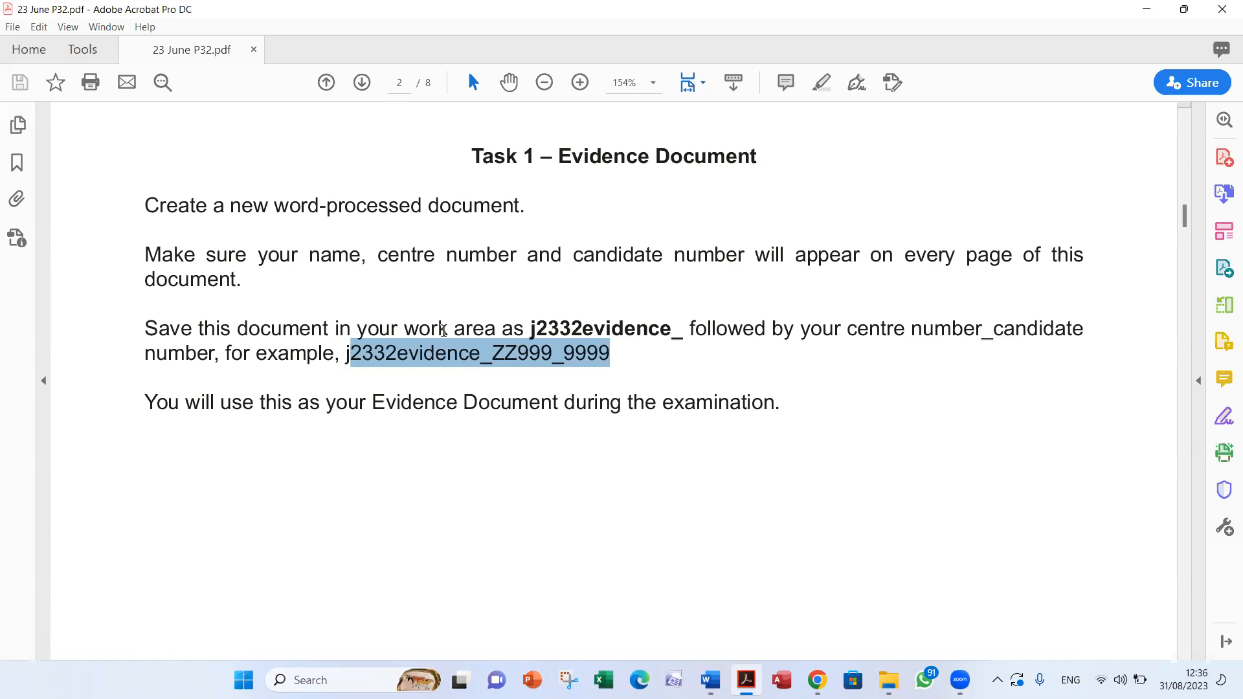
pyautogui.hotkey('alt', 'Tab')
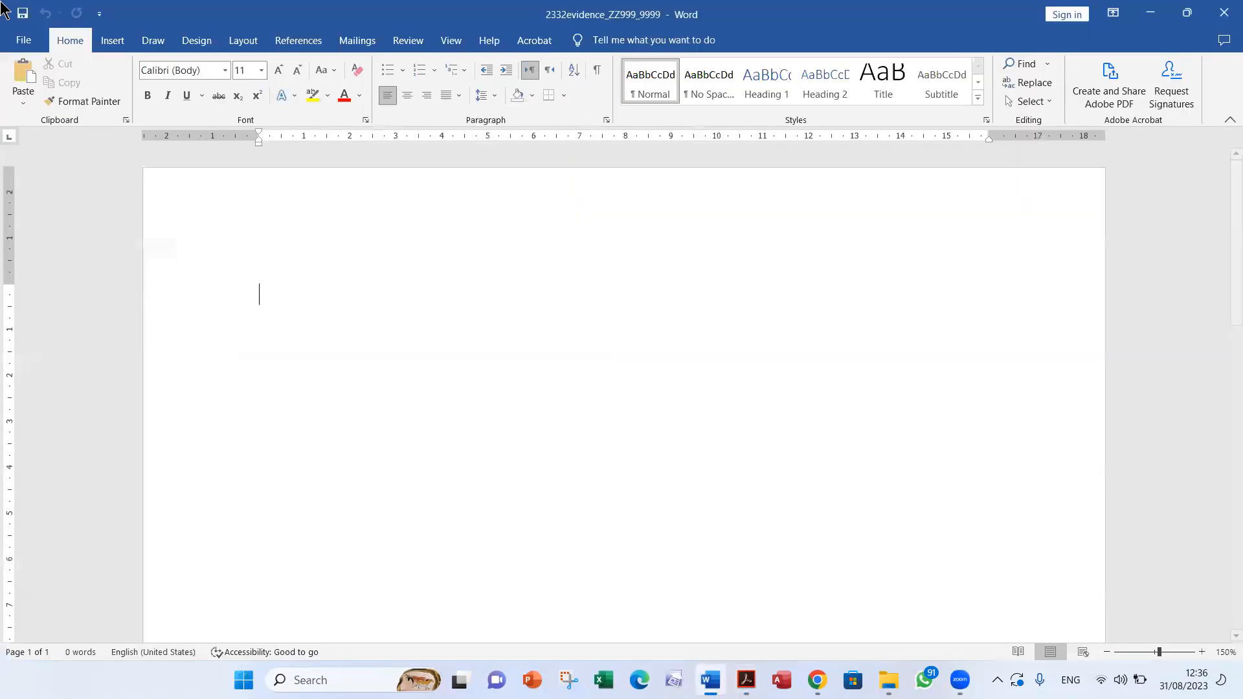
# Insert a Blank header containing the candidate's name, centre number and candidate number, and save the evidence document.
pyautogui.click(112, 43)
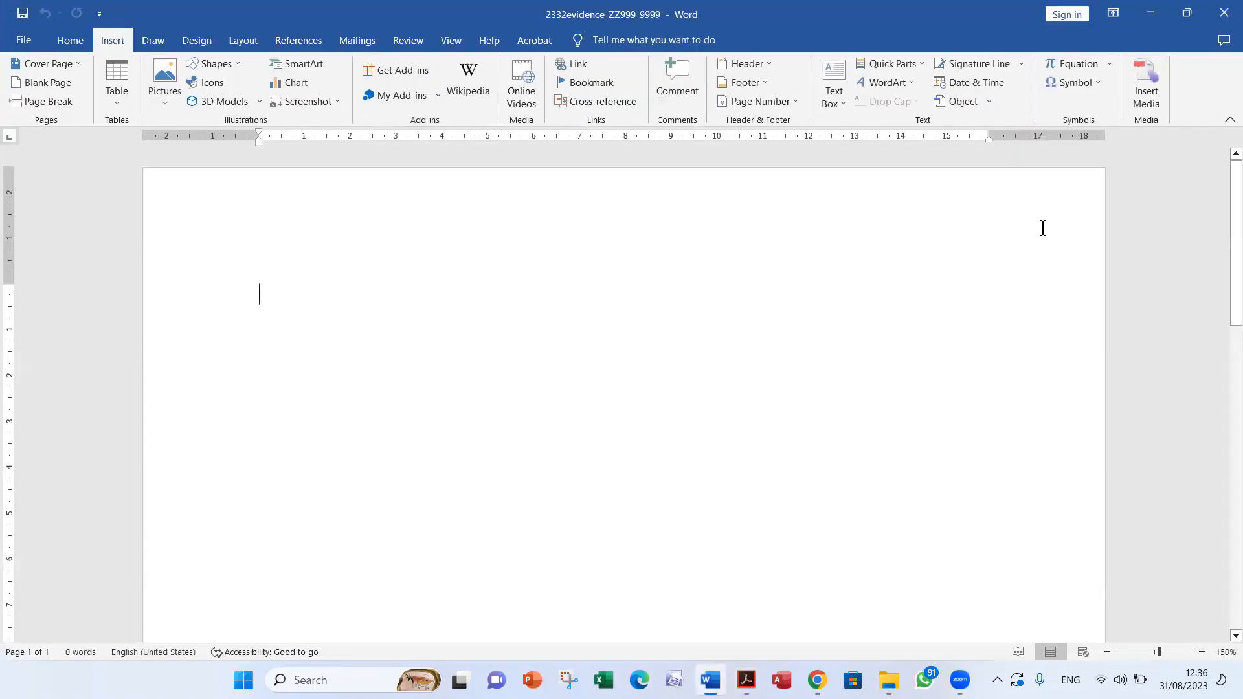
pyautogui.click(766, 62)
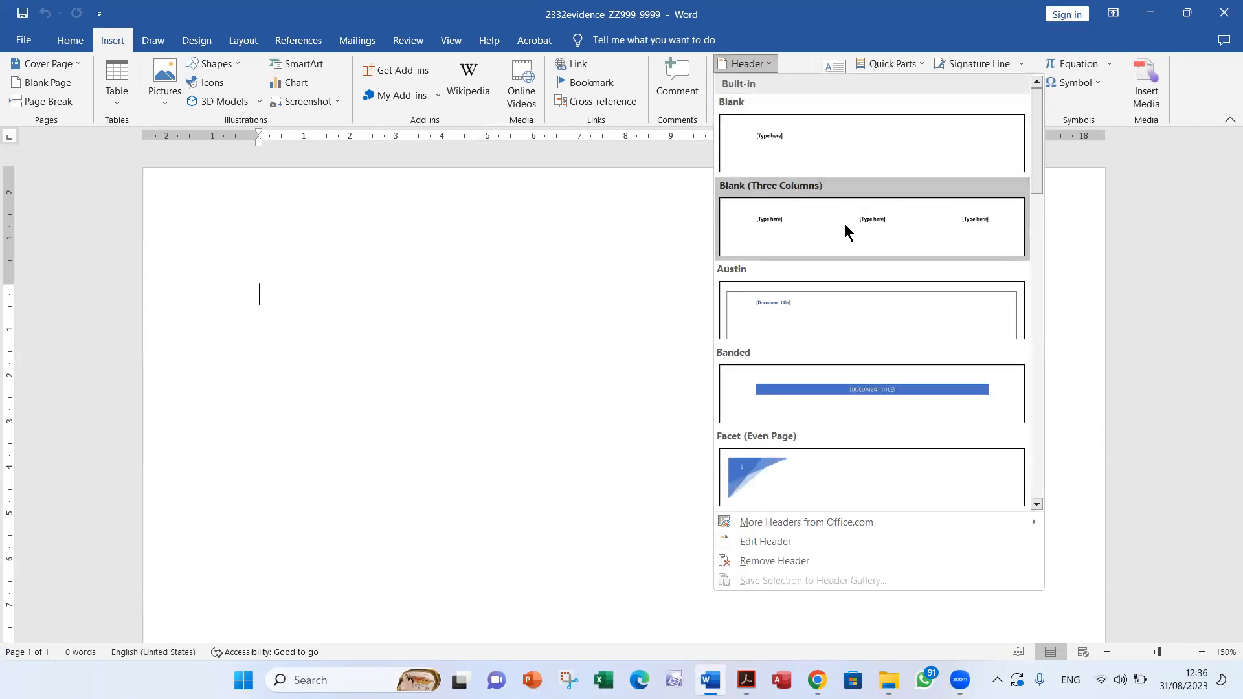
pyautogui.click(872, 153)
pyautogui.write('N')
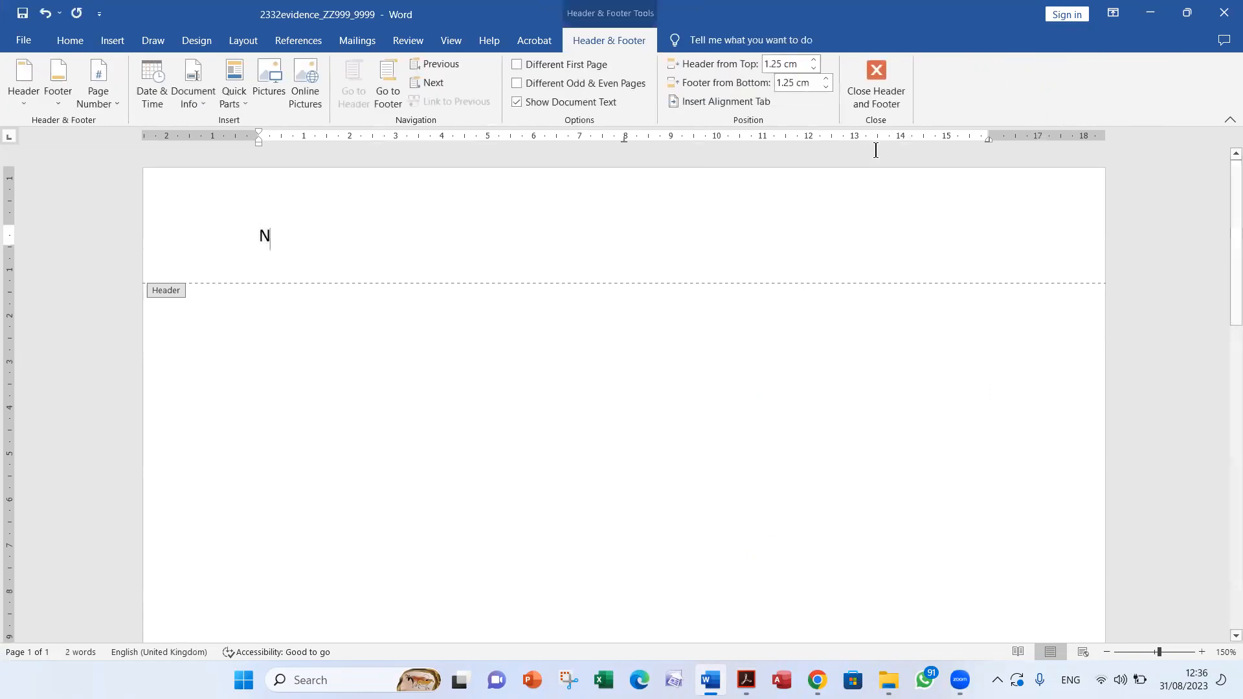
pyautogui.write('ame Name ')
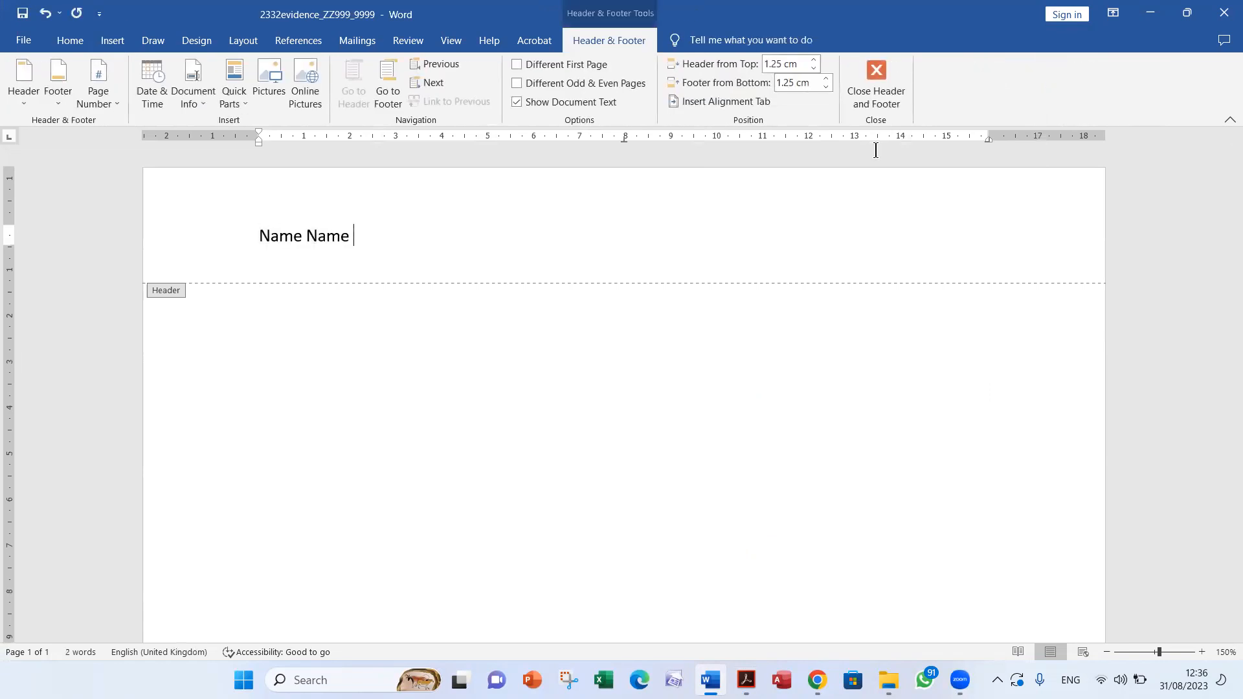
pyautogui.write('EG007 0001')
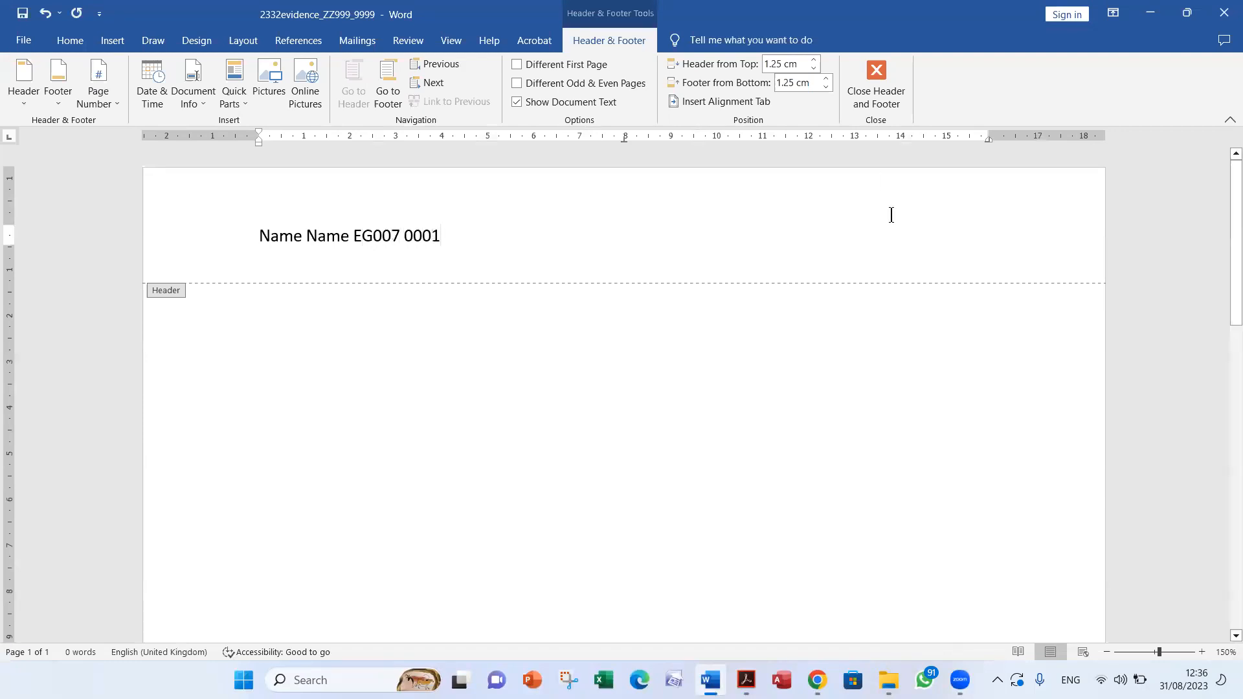
pyautogui.click(878, 90)
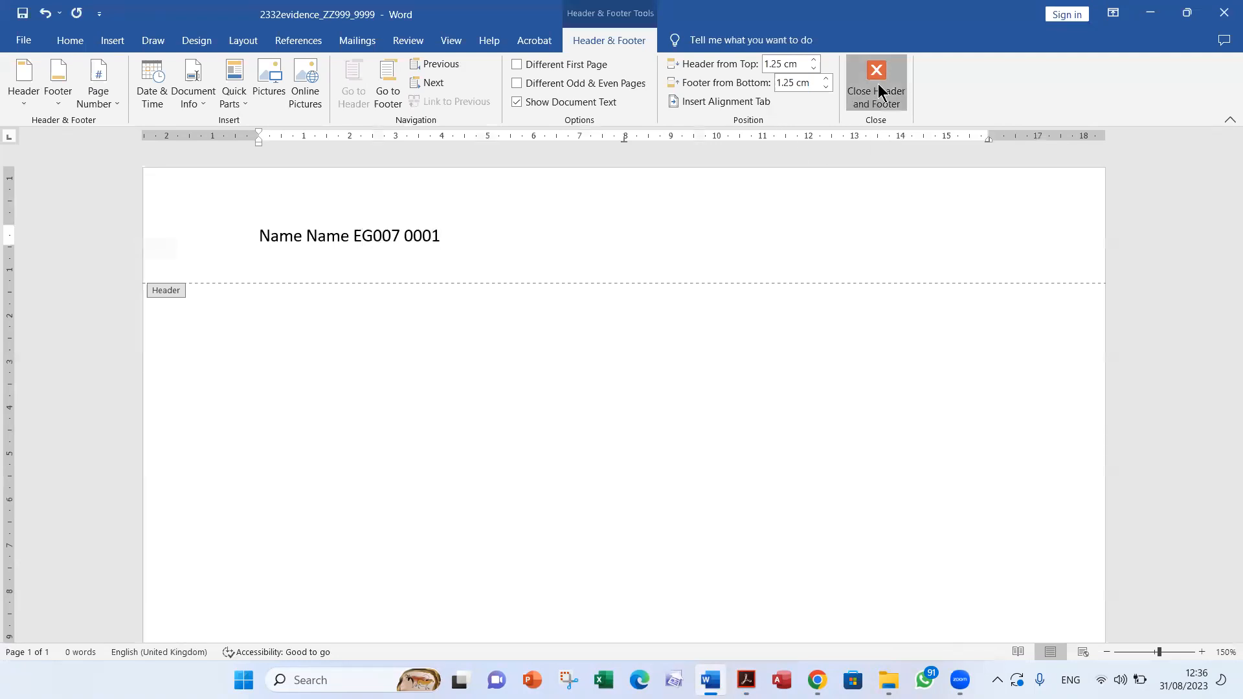
pyautogui.click(20, 14)
# Switch to the Acrobat exam paper and go past Tasks 2 and 3 to Task 4 – Spreadsheets on page 6.
pyautogui.click(745, 679)
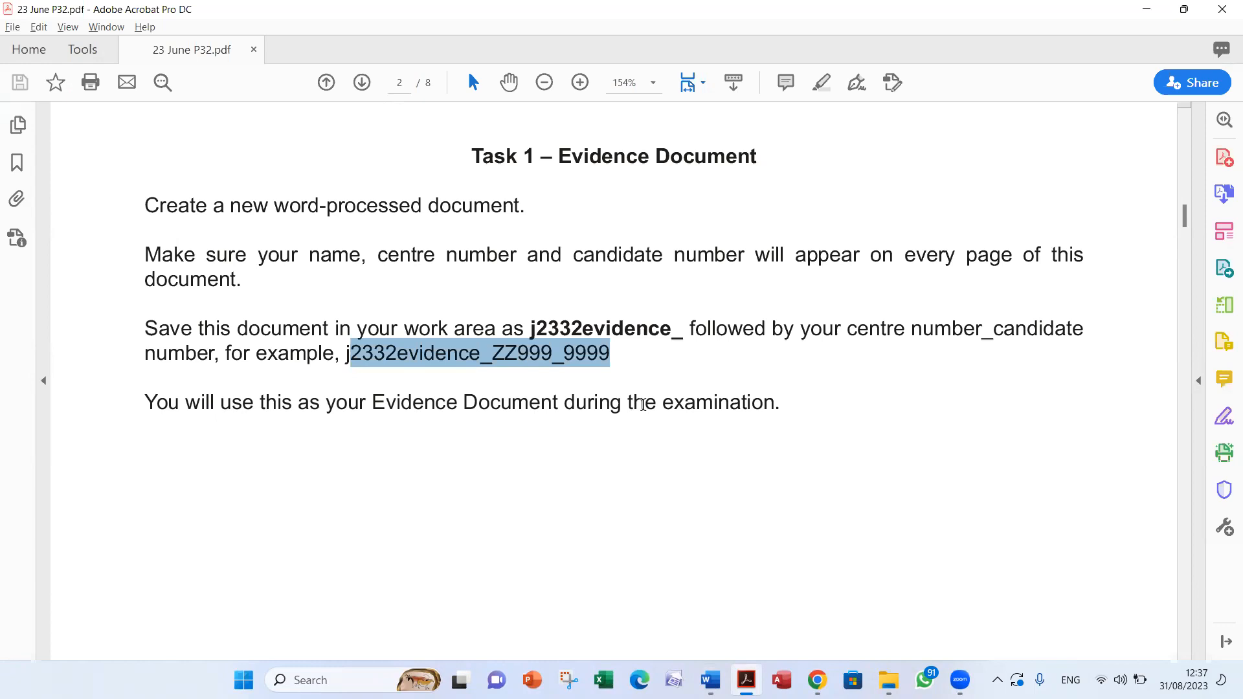
pyautogui.scroll(-15, 643, 404)
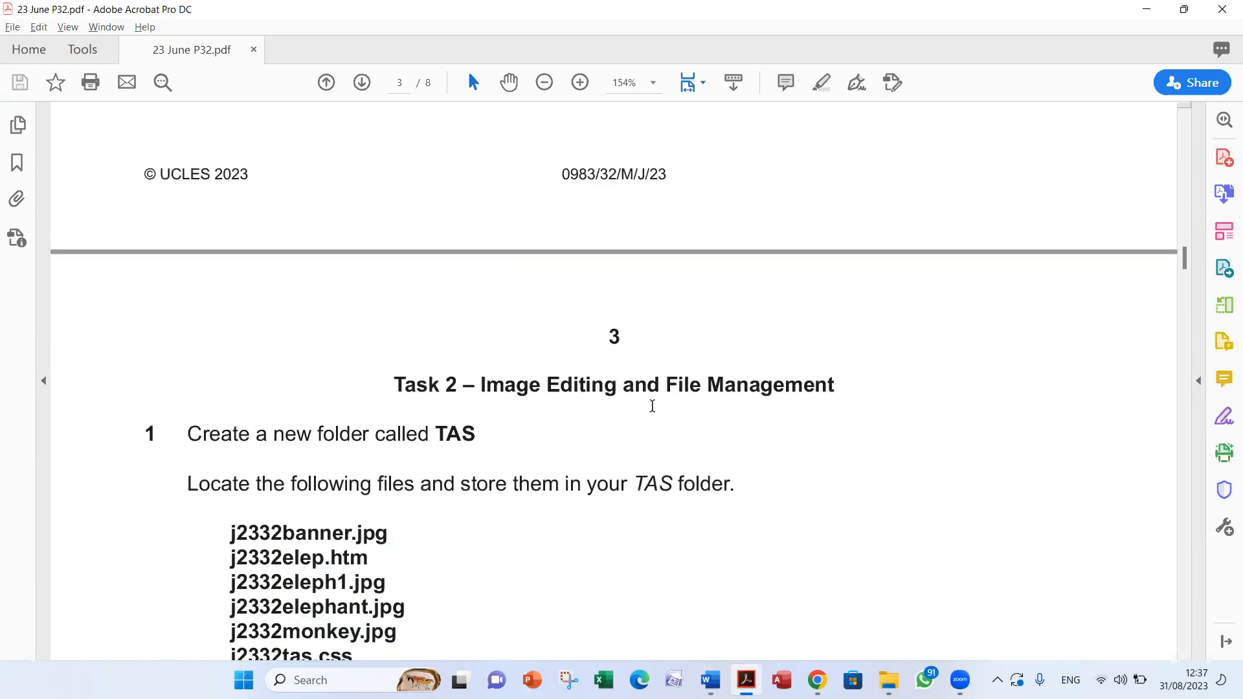
pyautogui.scroll(-4, 651, 405)
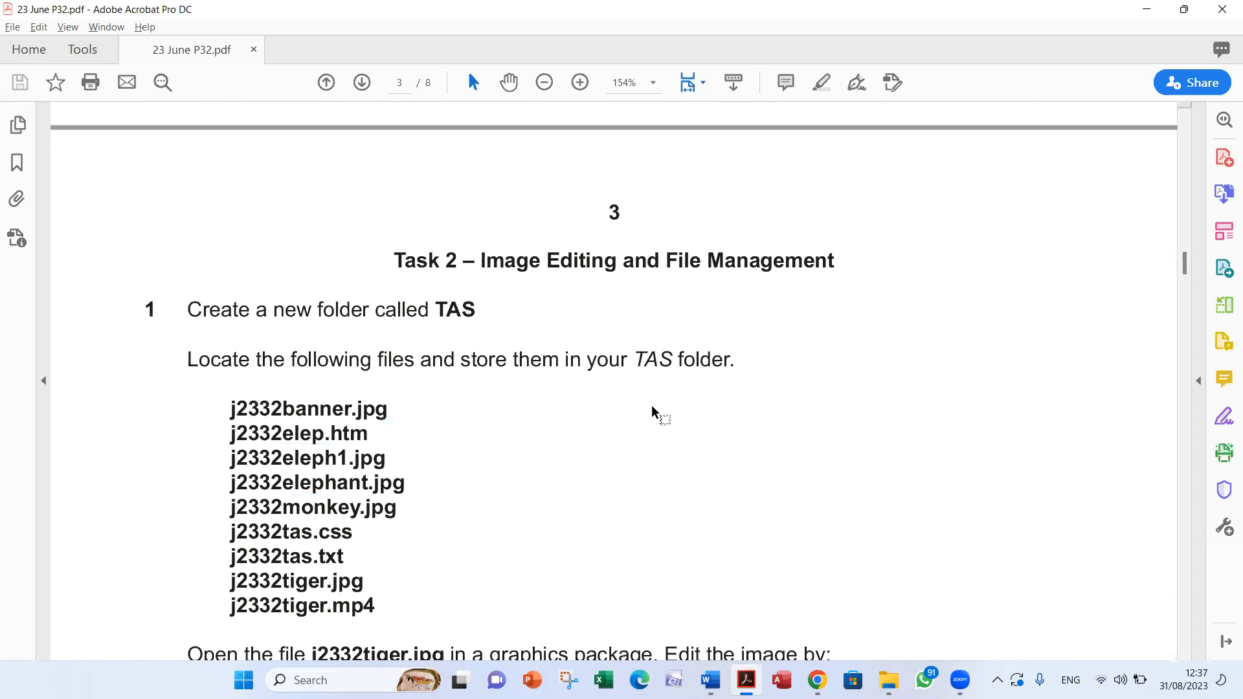
pyautogui.scroll(-20, 652, 407)
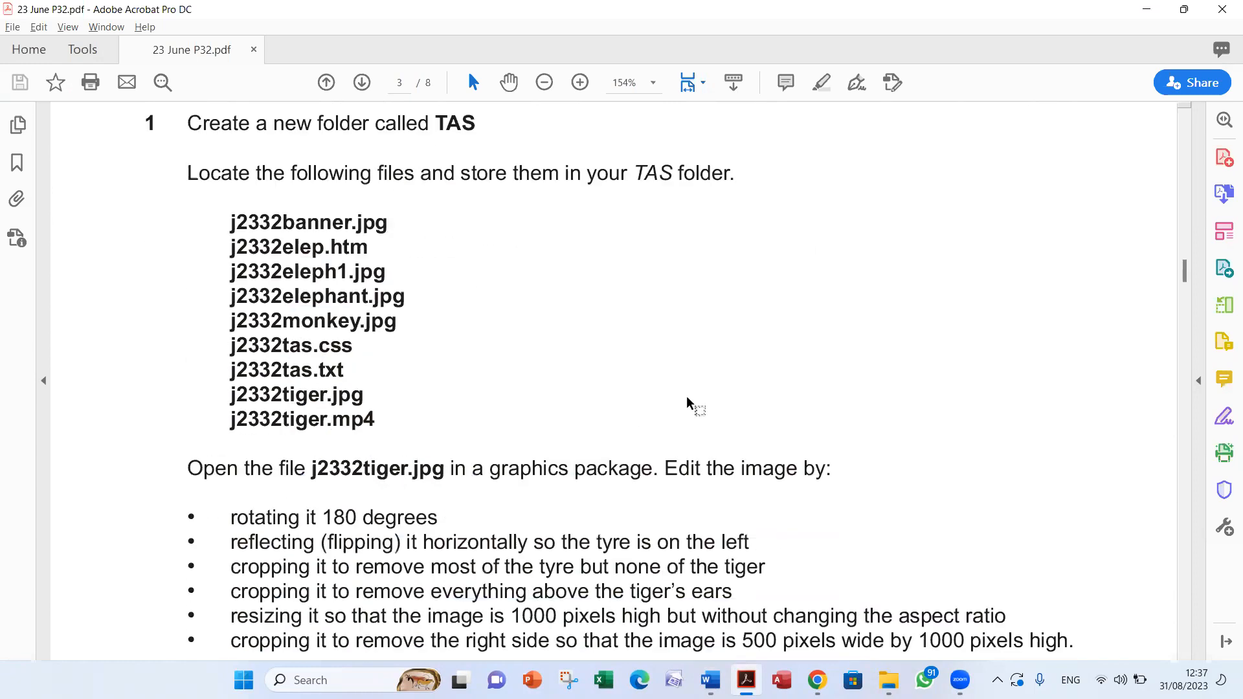
pyautogui.scroll(-20, 690, 393)
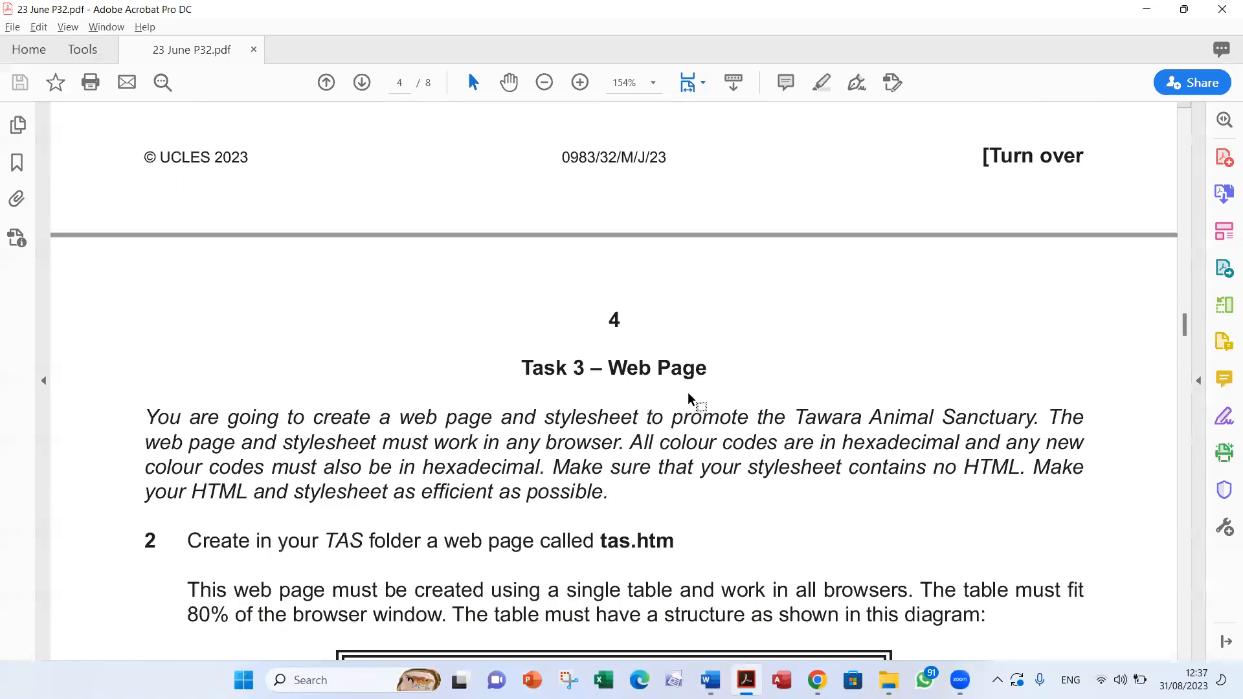
pyautogui.scroll(-20, 690, 394)
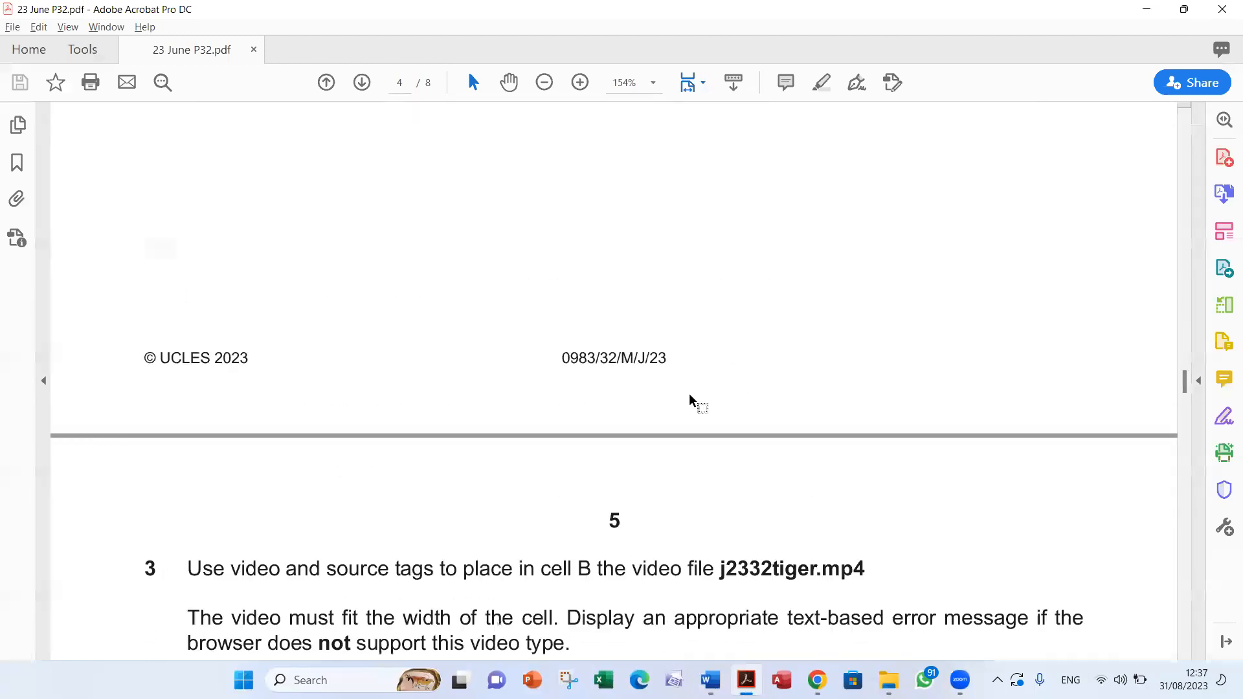
pyautogui.scroll(-15, 688, 394)
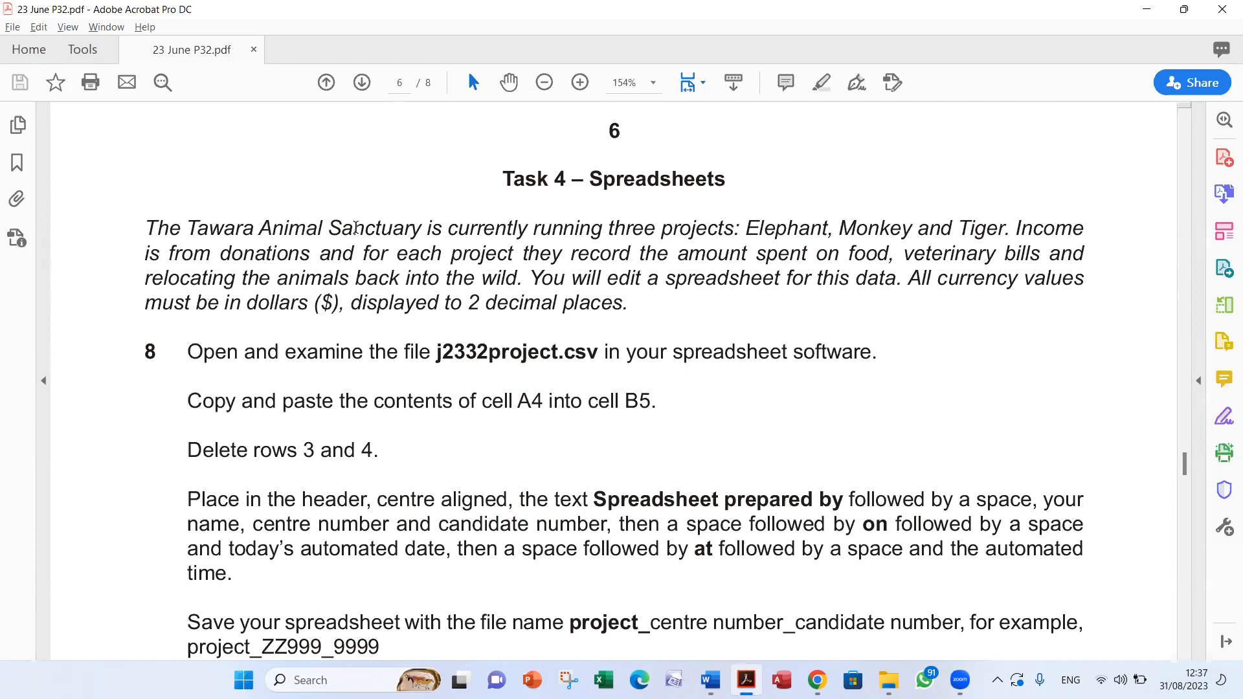
# Read the Task 4 introduction on the sanctuary's projects, income, spending and required currency format.
pyautogui.click(382, 227)
pyautogui.click(866, 230)
pyautogui.click(636, 312)
pyautogui.click(291, 302)
pyautogui.click(412, 301)
pyautogui.moveTo(516, 265); pyautogui.dragTo(305, 206)
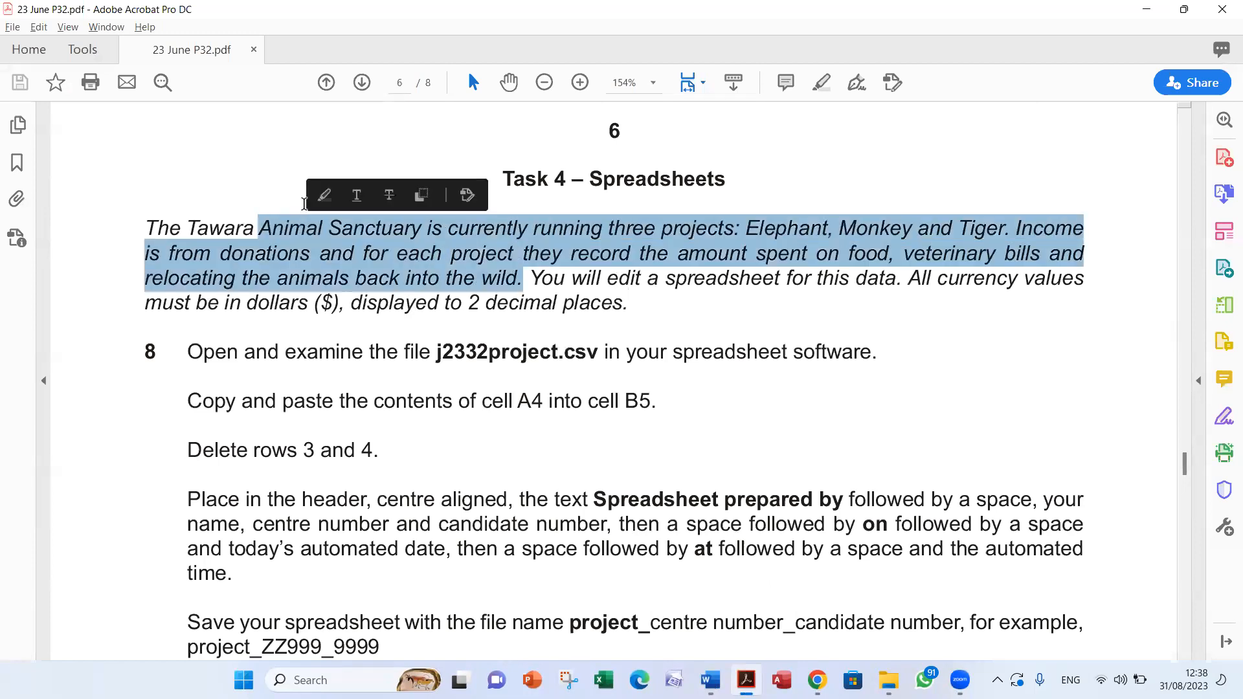
pyautogui.click(306, 256)
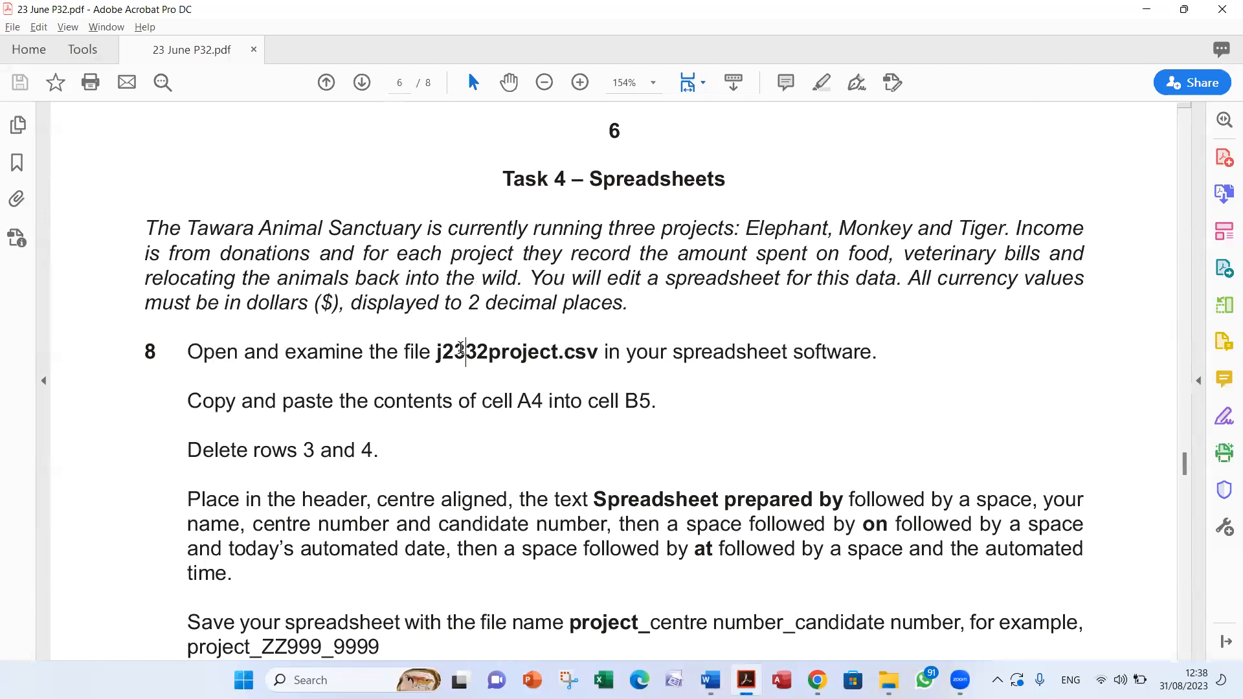
# Examine question 8 for the source file's name and CSV format and the required spreadsheet file name.
pyautogui.doubleClick(464, 351)
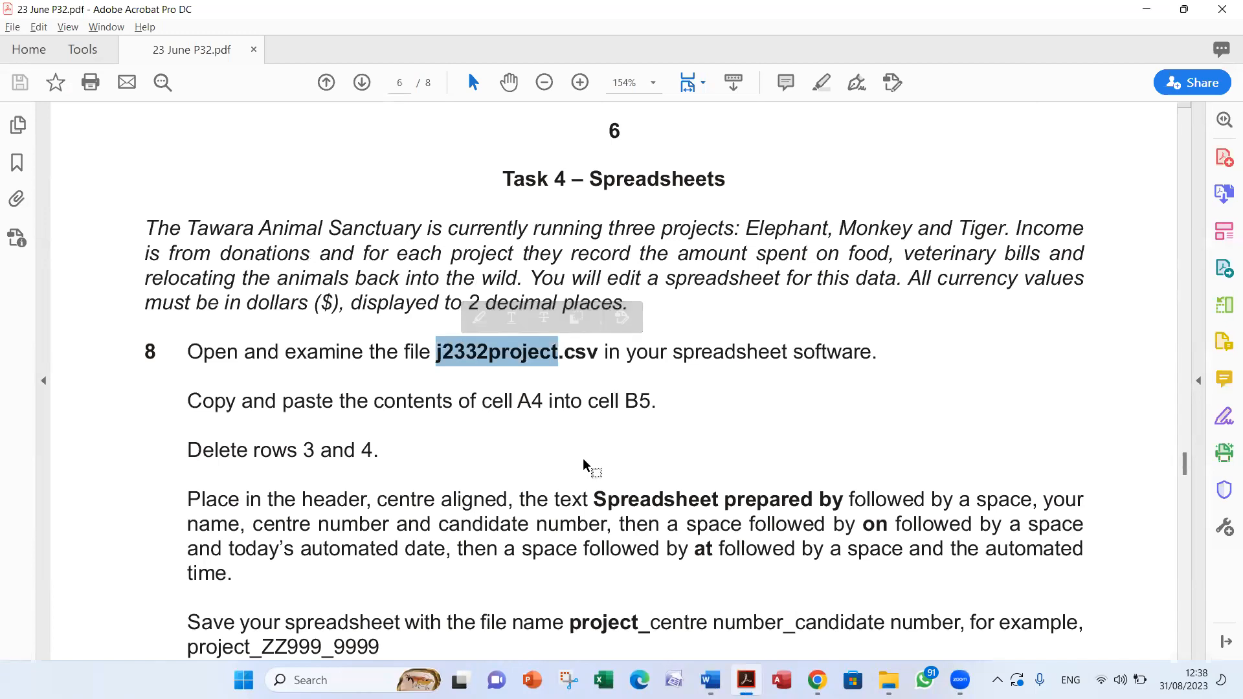
pyautogui.doubleClick(580, 353)
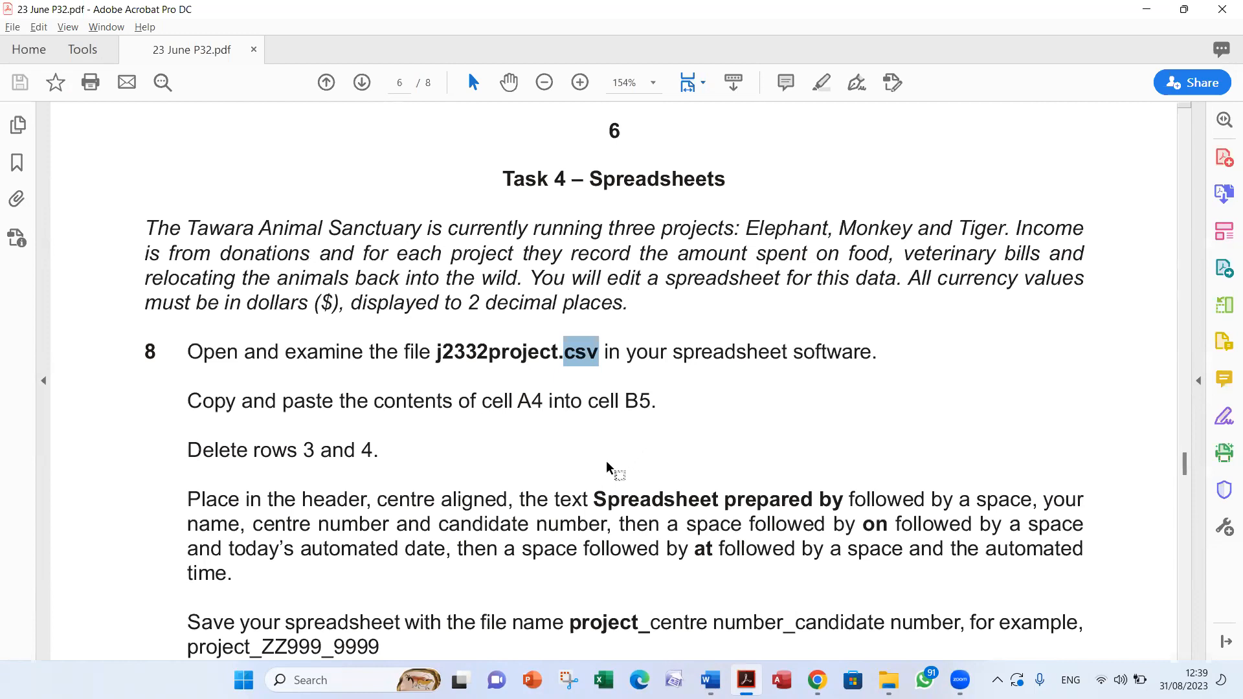
pyautogui.scroll(-3, 586, 446)
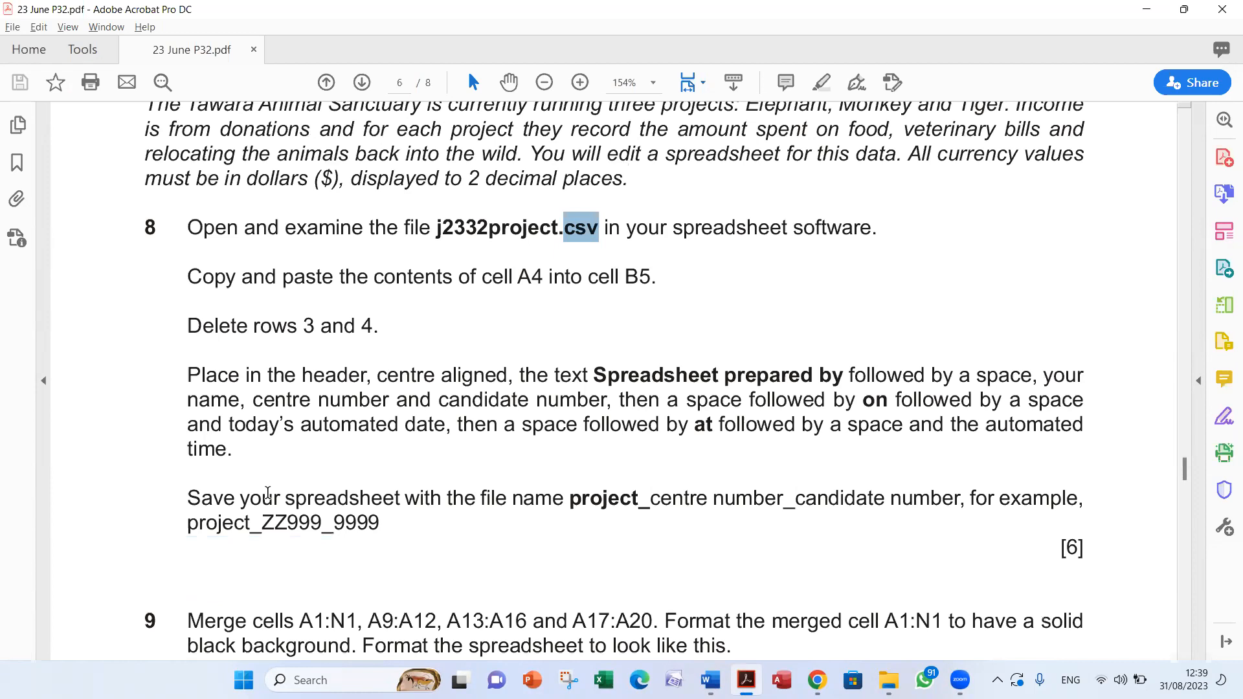
pyautogui.doubleClick(313, 498)
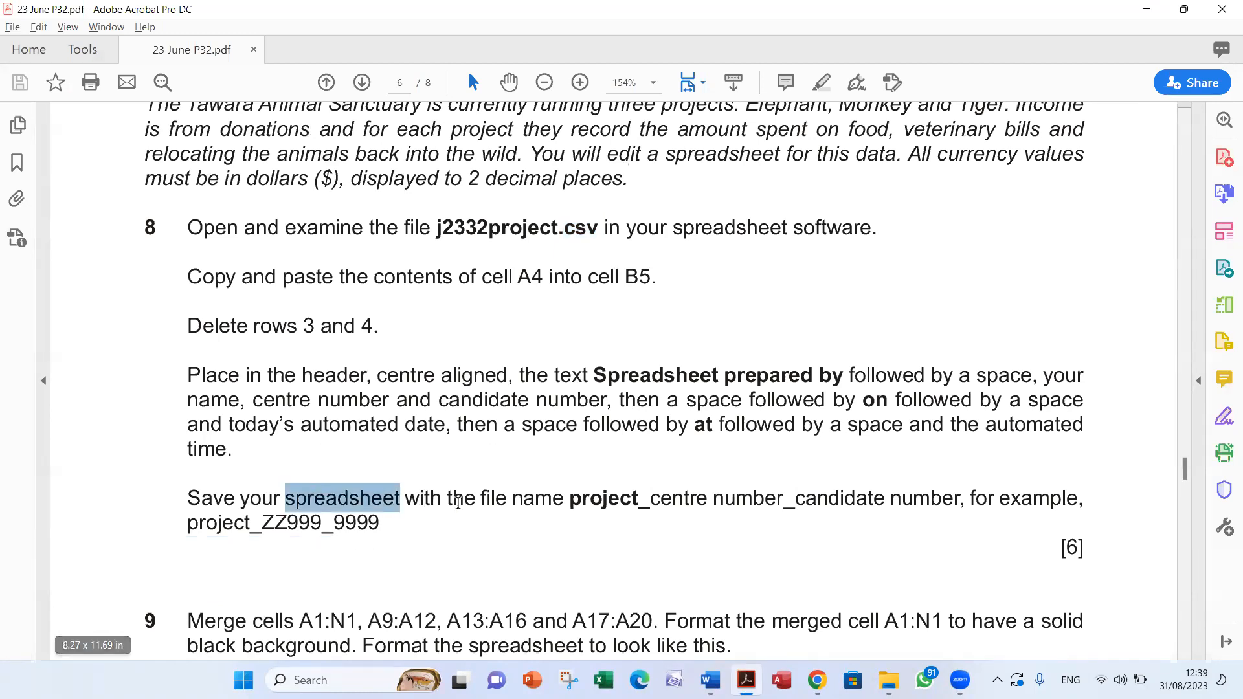
pyautogui.moveTo(368, 524); pyautogui.dragTo(262, 516)
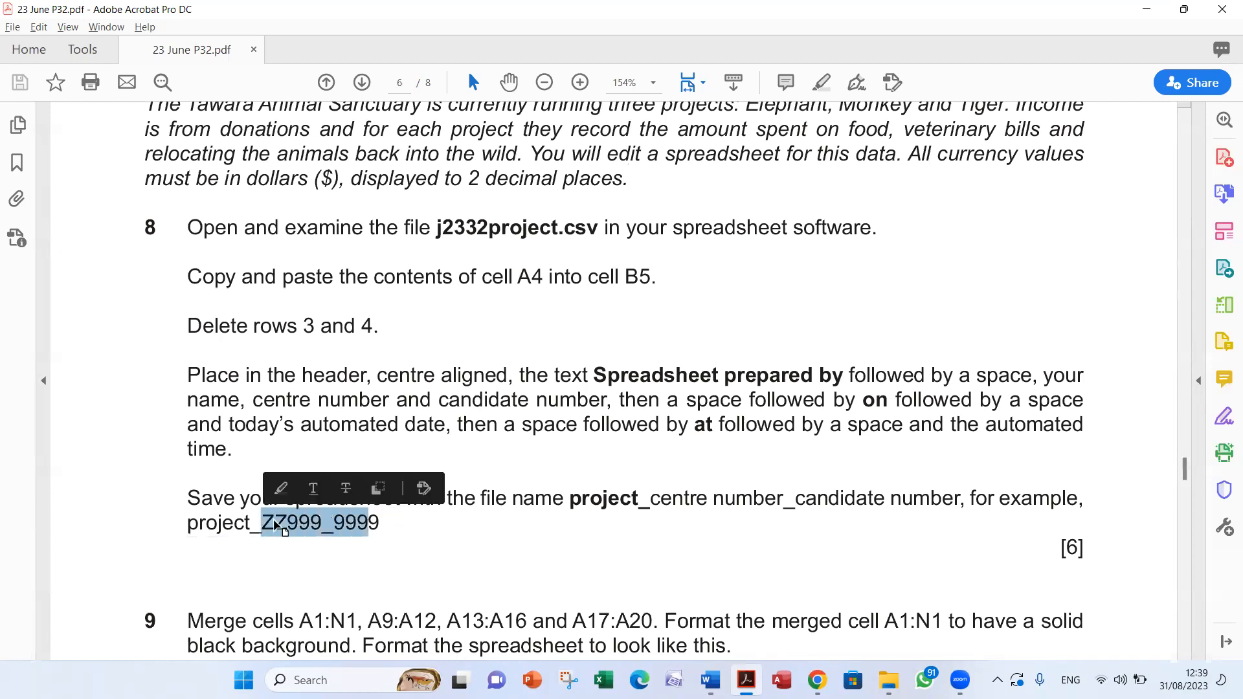
pyautogui.click(514, 516)
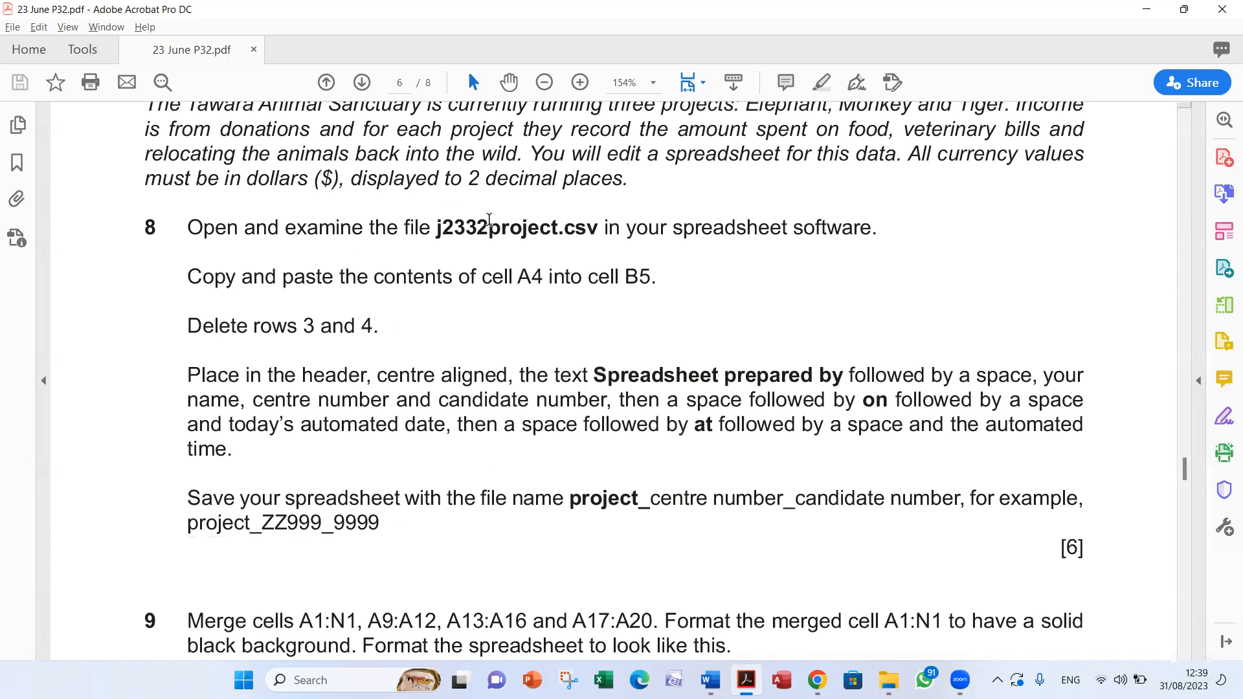
pyautogui.doubleClick(489, 220)
# Switch to the 23 June P32 folder in File Explorer and open the j2332project CSV file in Excel.
pyautogui.click(1144, 10)
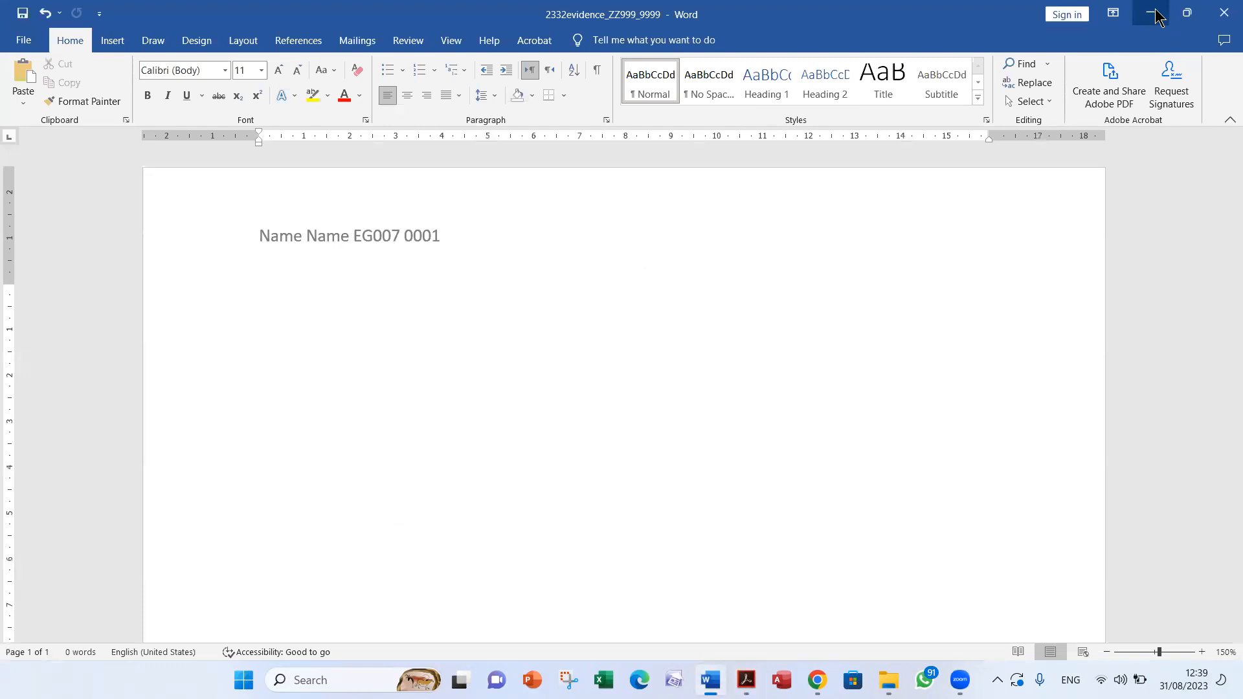
pyautogui.click(1155, 13)
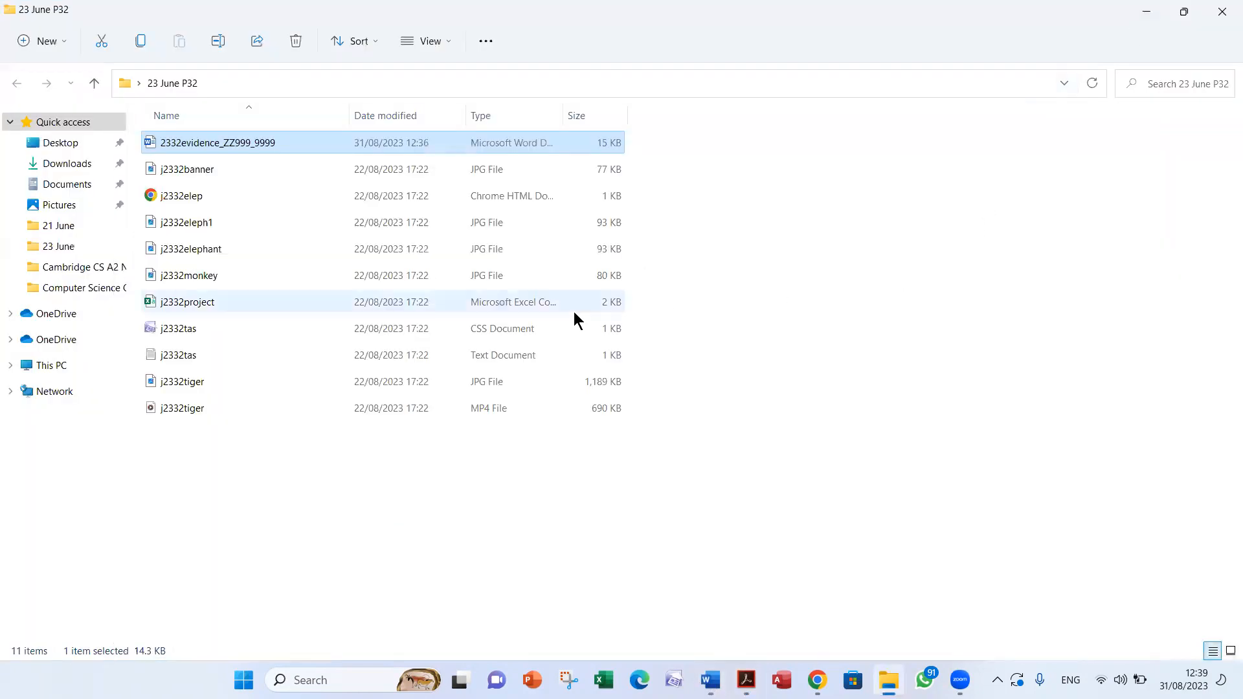
pyautogui.click(264, 300)
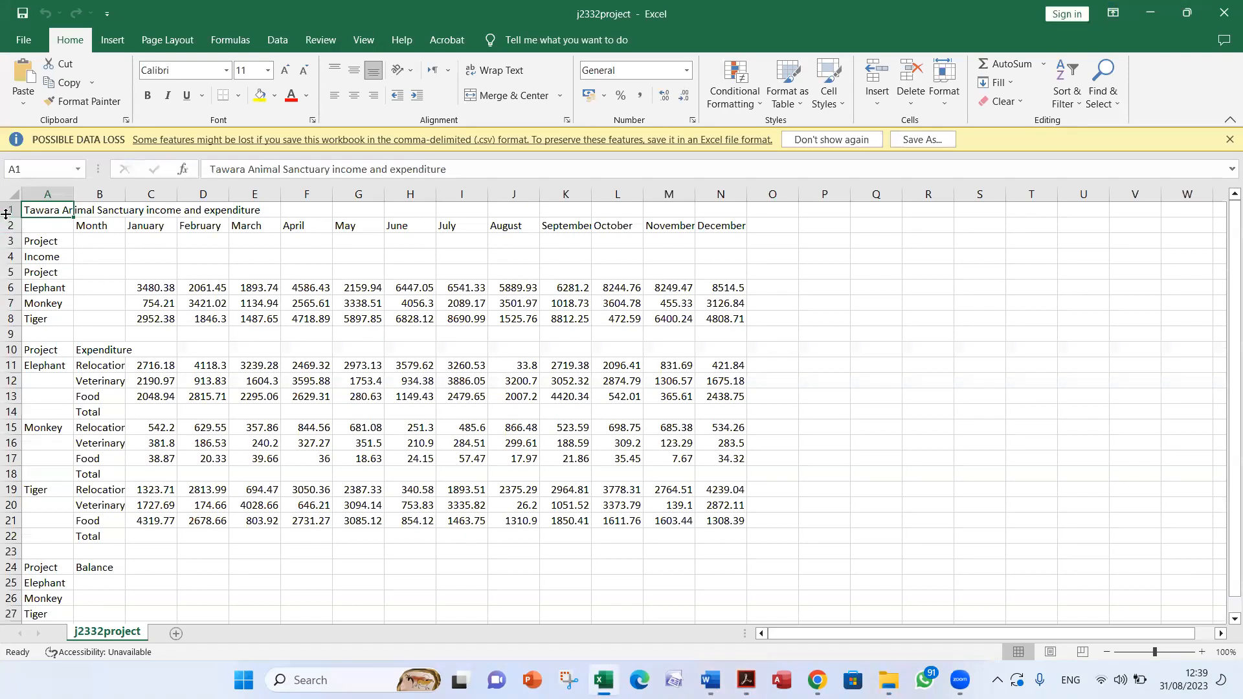
# AutoFit the width of all columns in the j2332project worksheet to their contents.
pyautogui.click(11, 196)
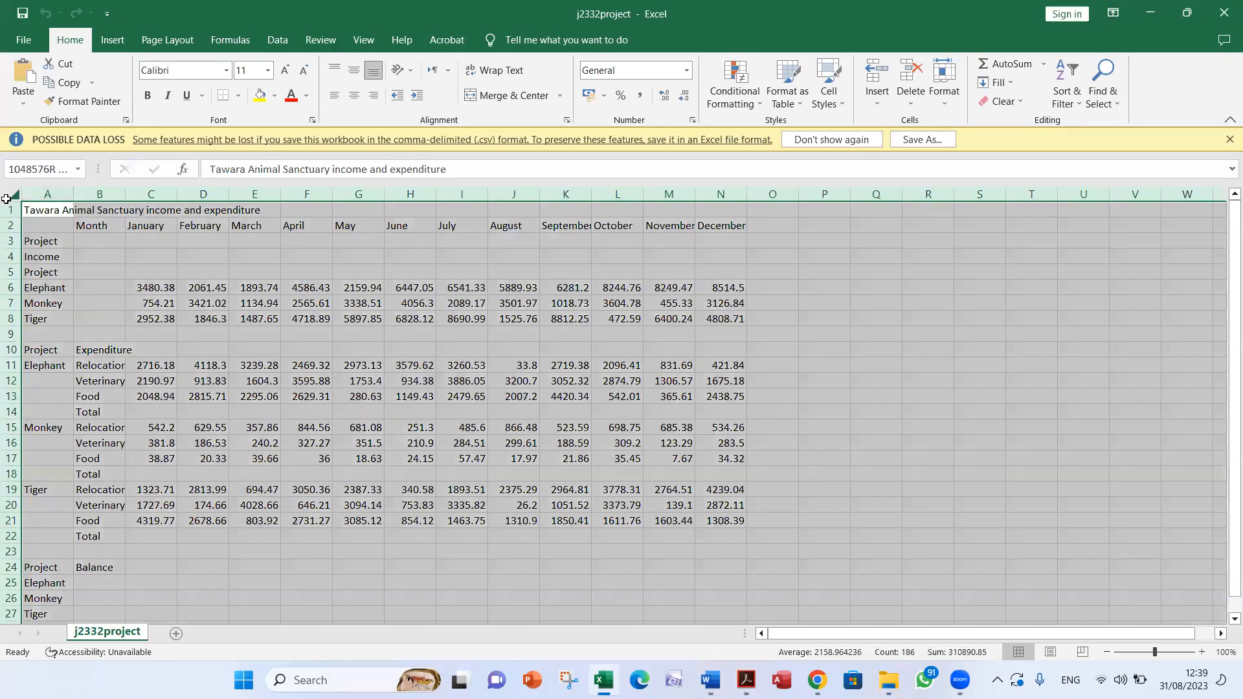
pyautogui.doubleClick(71, 189)
pyautogui.click(360, 321)
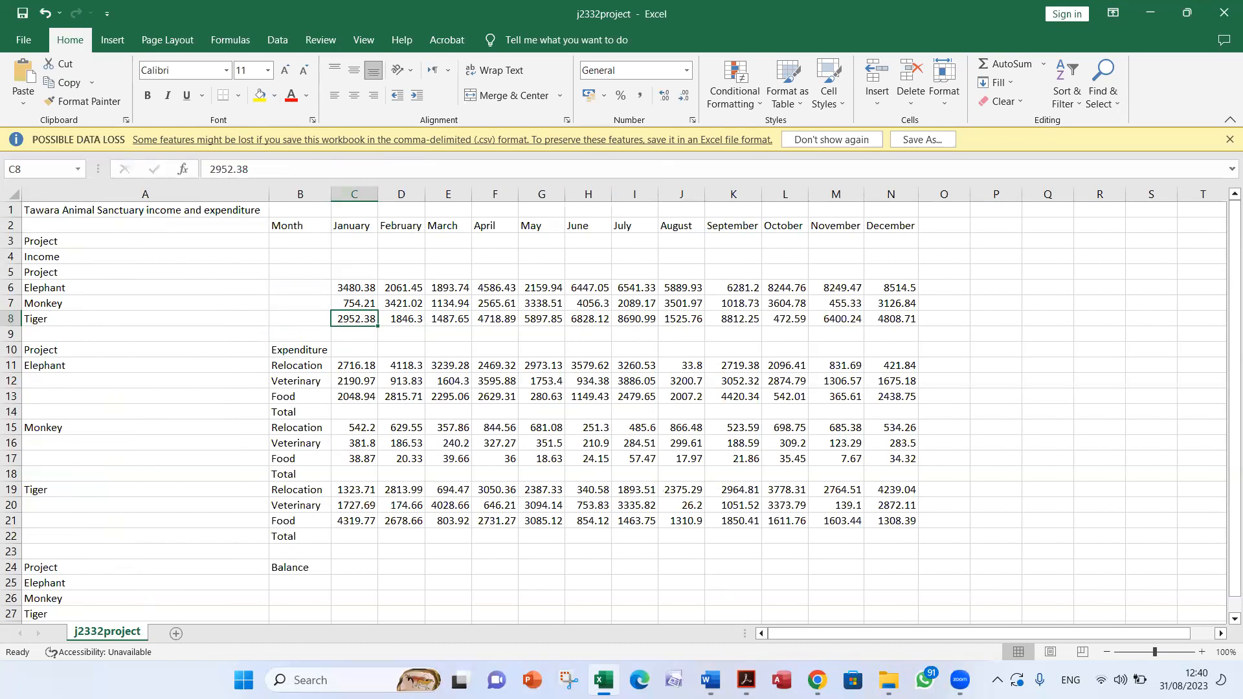
# Copy the example file name project_ZZ999_9999 from question 8 in the Acrobat exam paper.
pyautogui.click(747, 679)
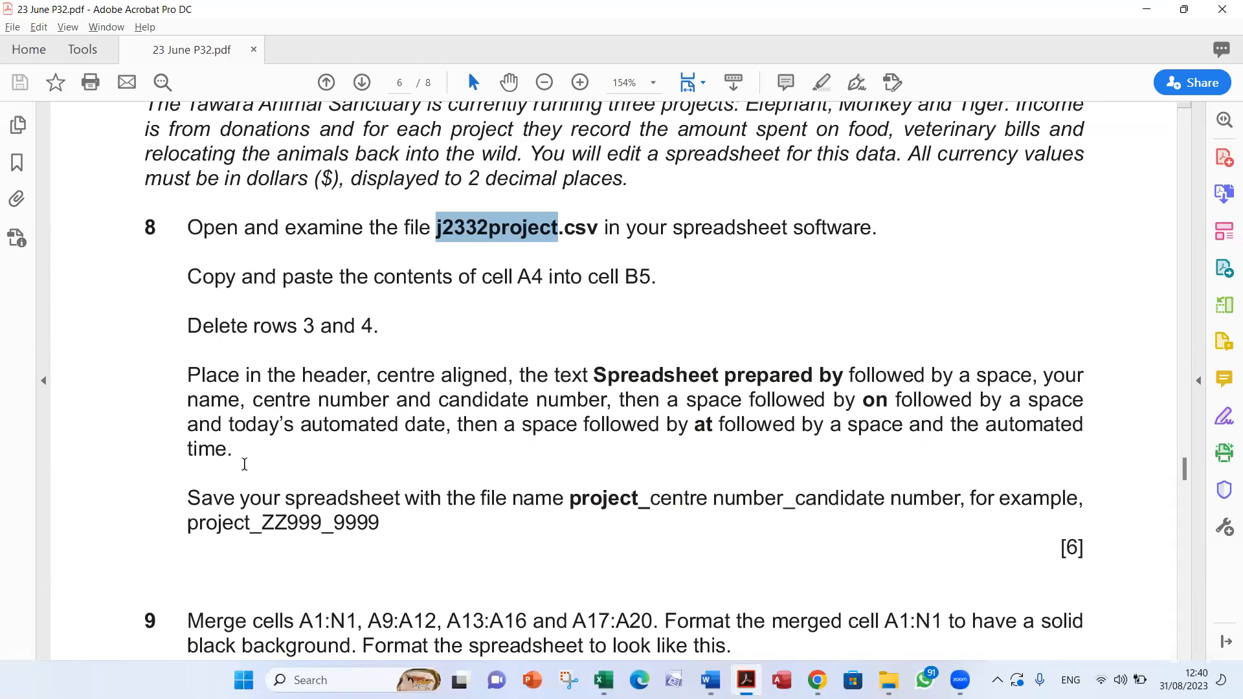
pyautogui.click(348, 497)
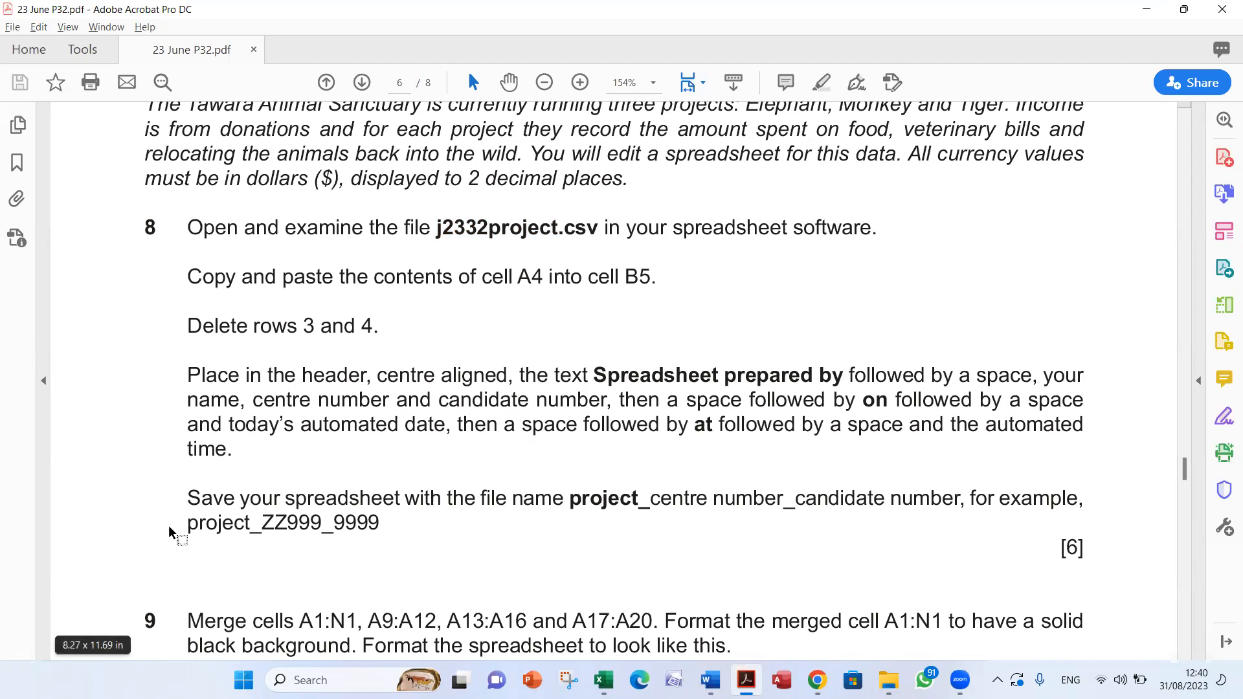
pyautogui.moveTo(192, 528); pyautogui.dragTo(379, 528)
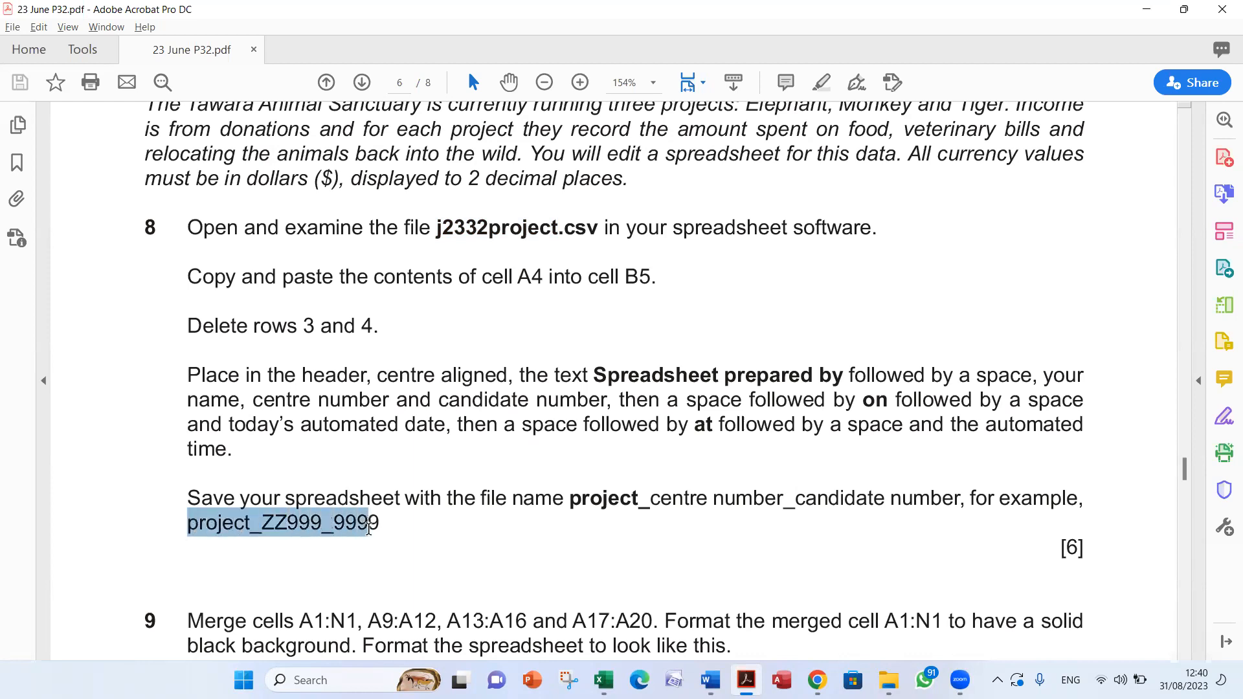
pyautogui.rightClick(360, 536)
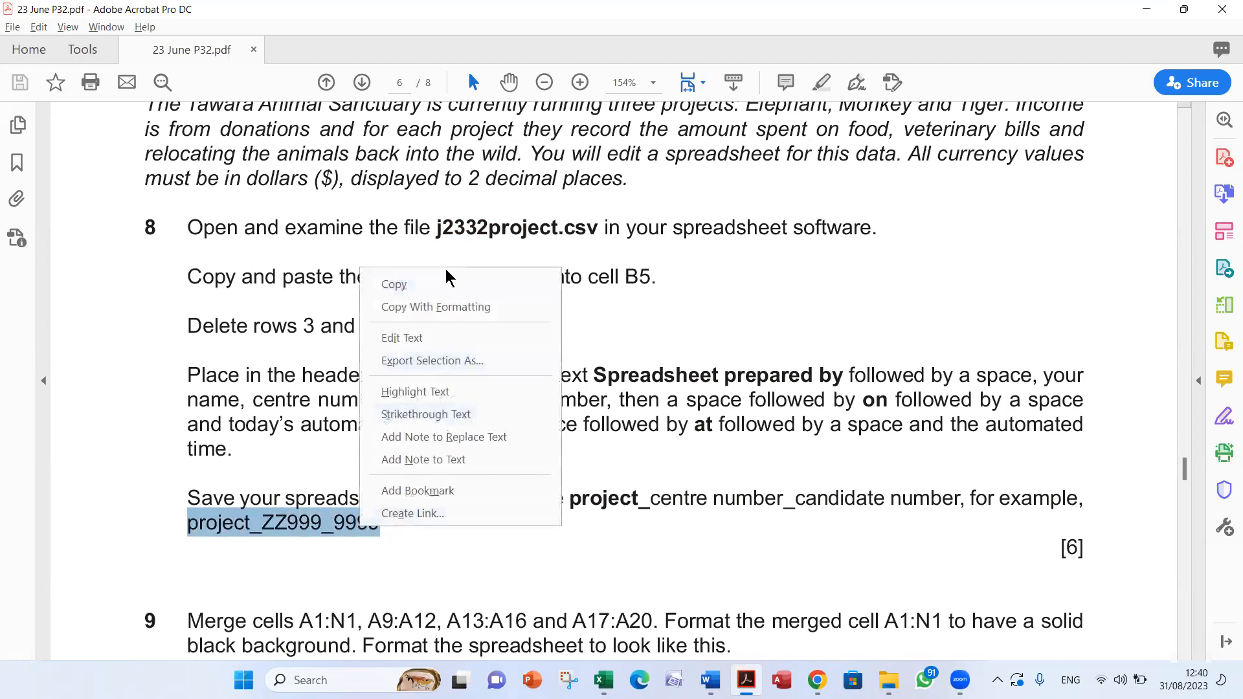
pyautogui.click(444, 285)
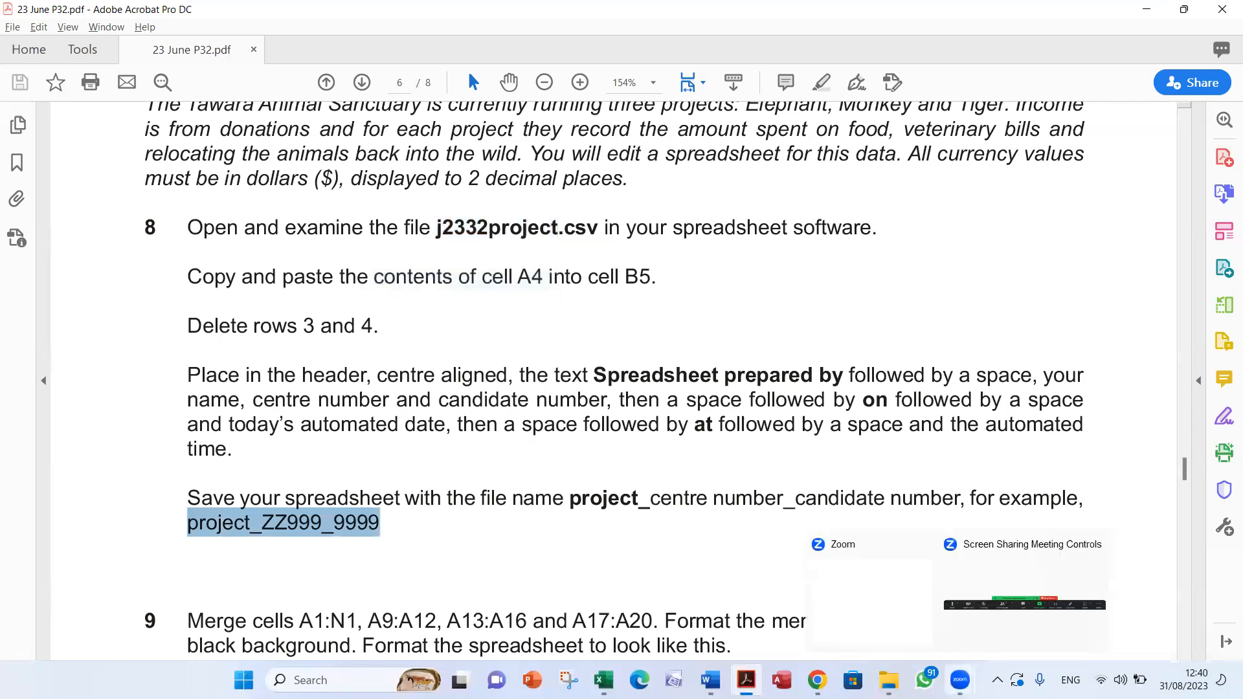
# Return to Excel and save the spreadsheet in the 23 June P32 folder as an Excel Workbook named project_ZZ999_9999.
pyautogui.hotkey('alt', 'Tab')
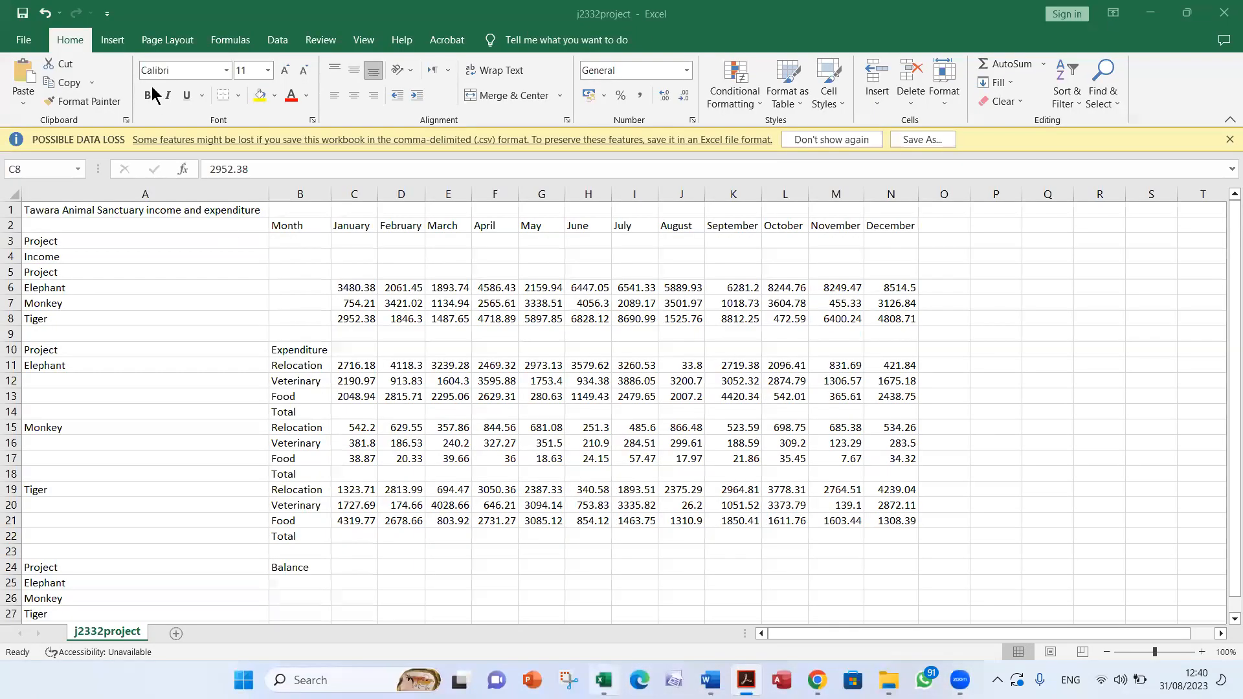
pyautogui.click(24, 39)
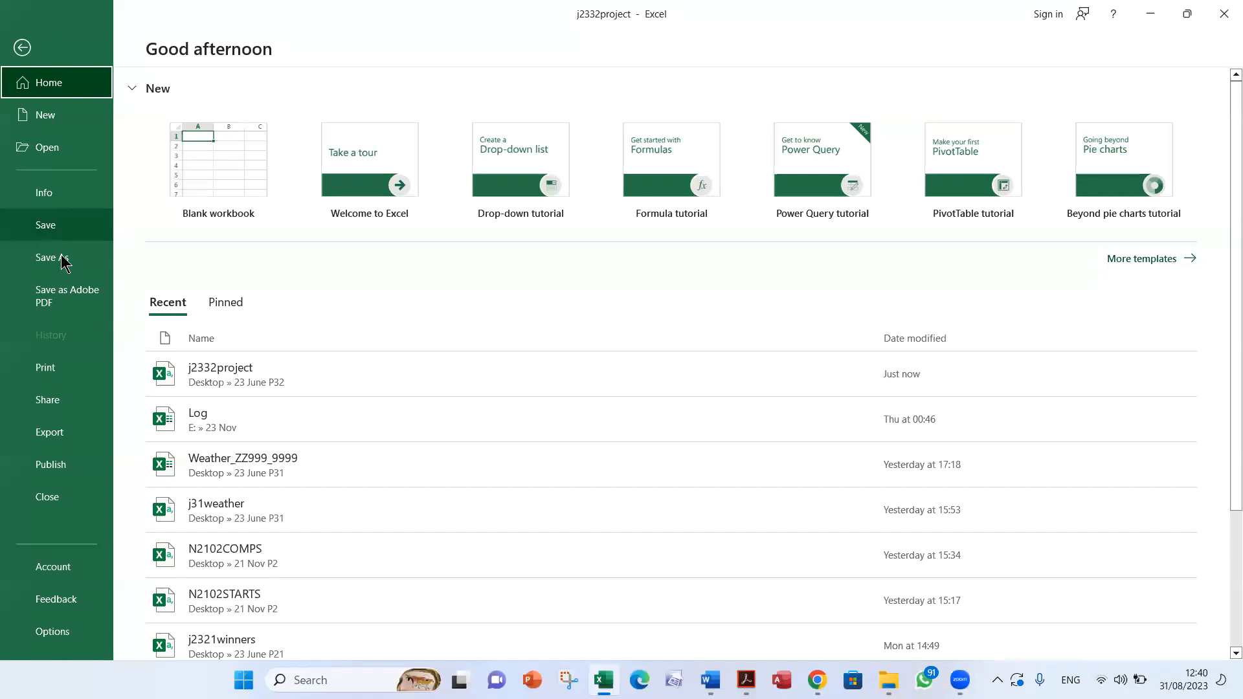
pyautogui.click(52, 257)
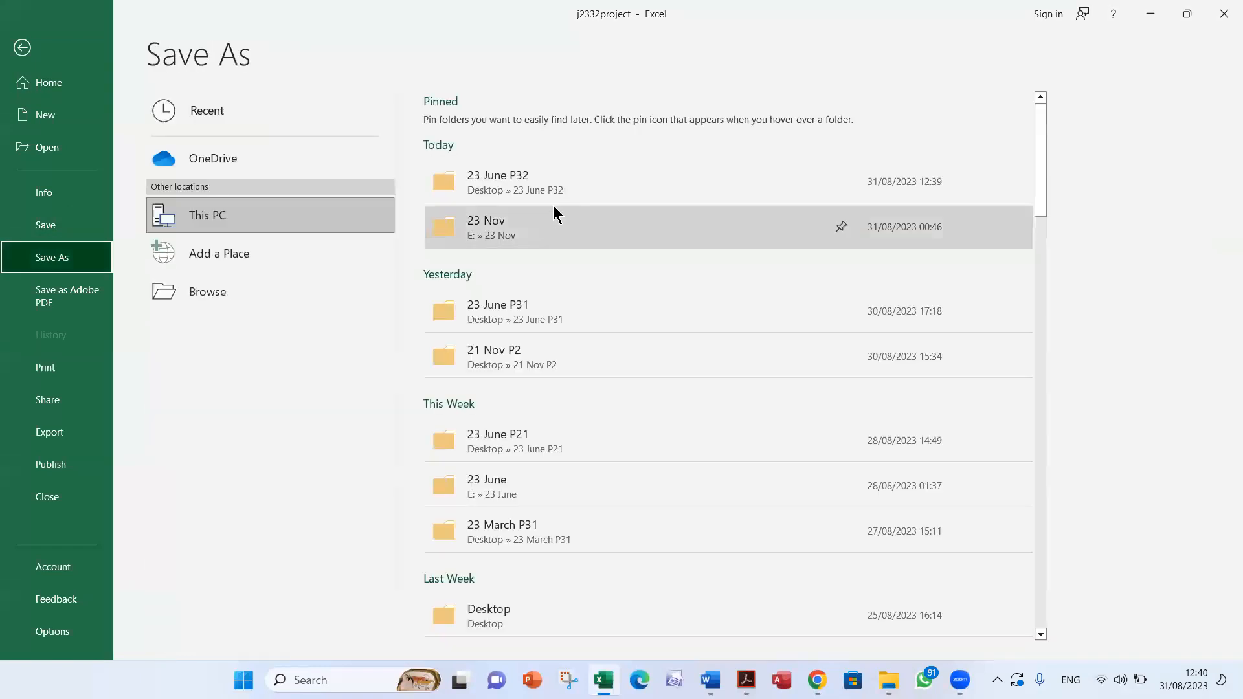
pyautogui.click(580, 179)
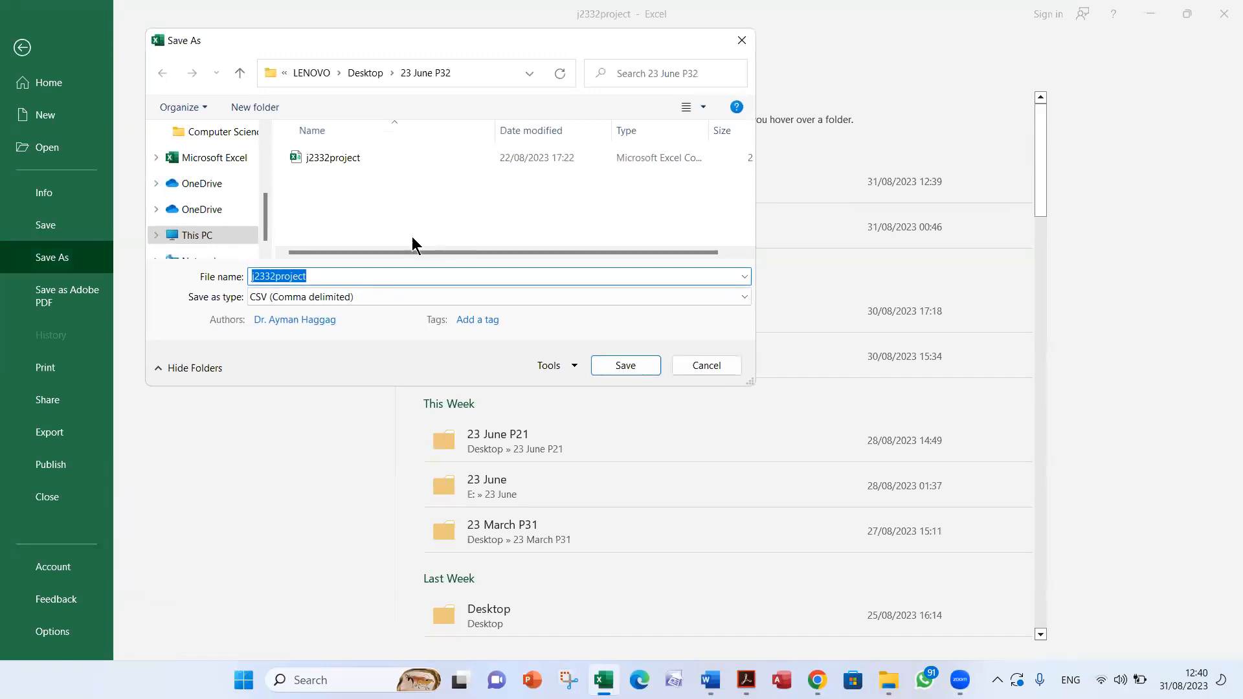
pyautogui.click(353, 296)
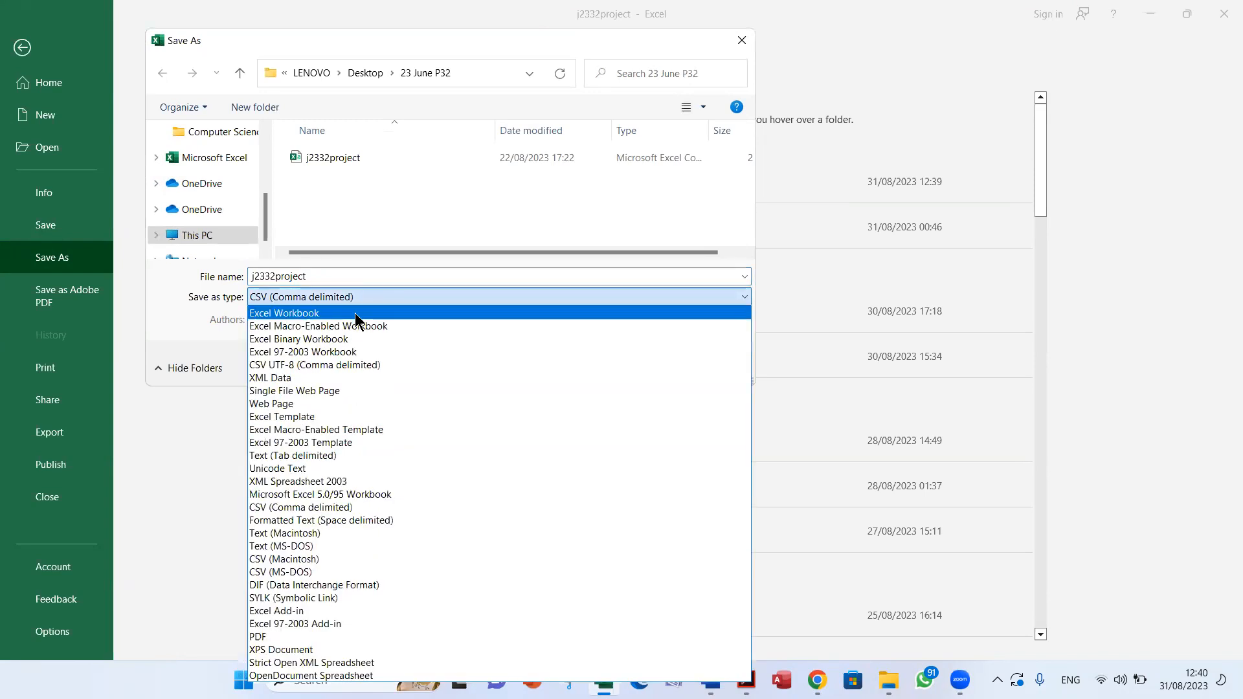
pyautogui.click(355, 313)
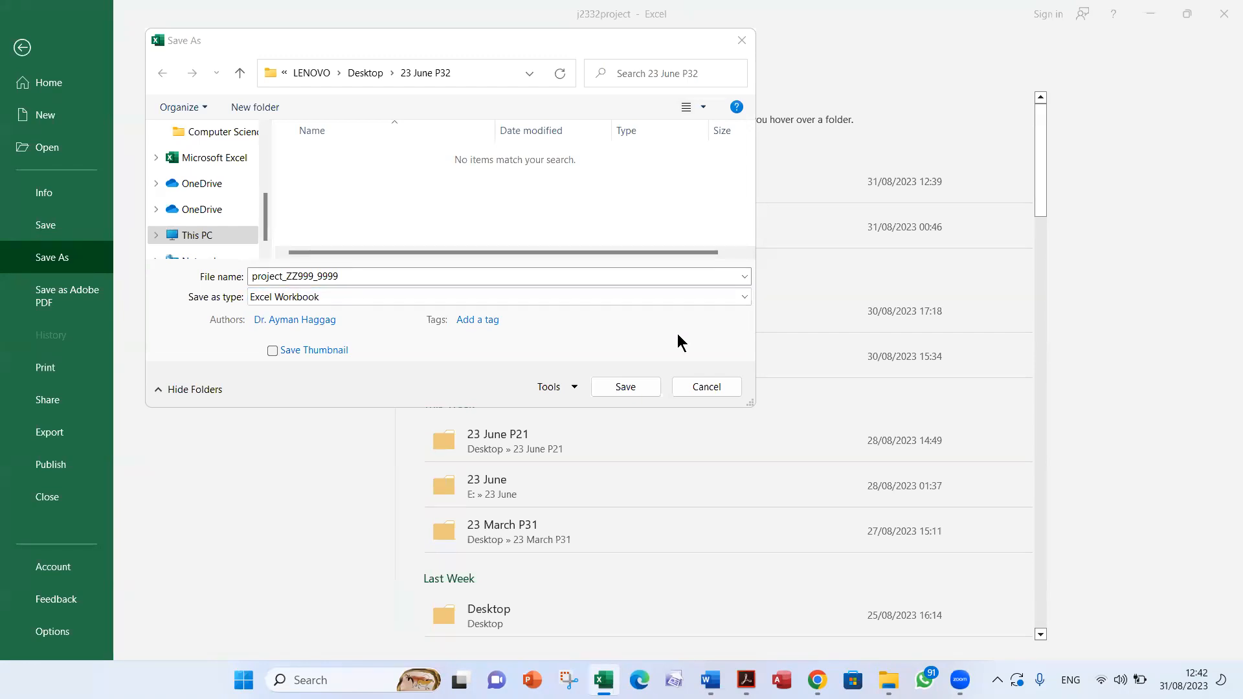
pyautogui.click(625, 387)
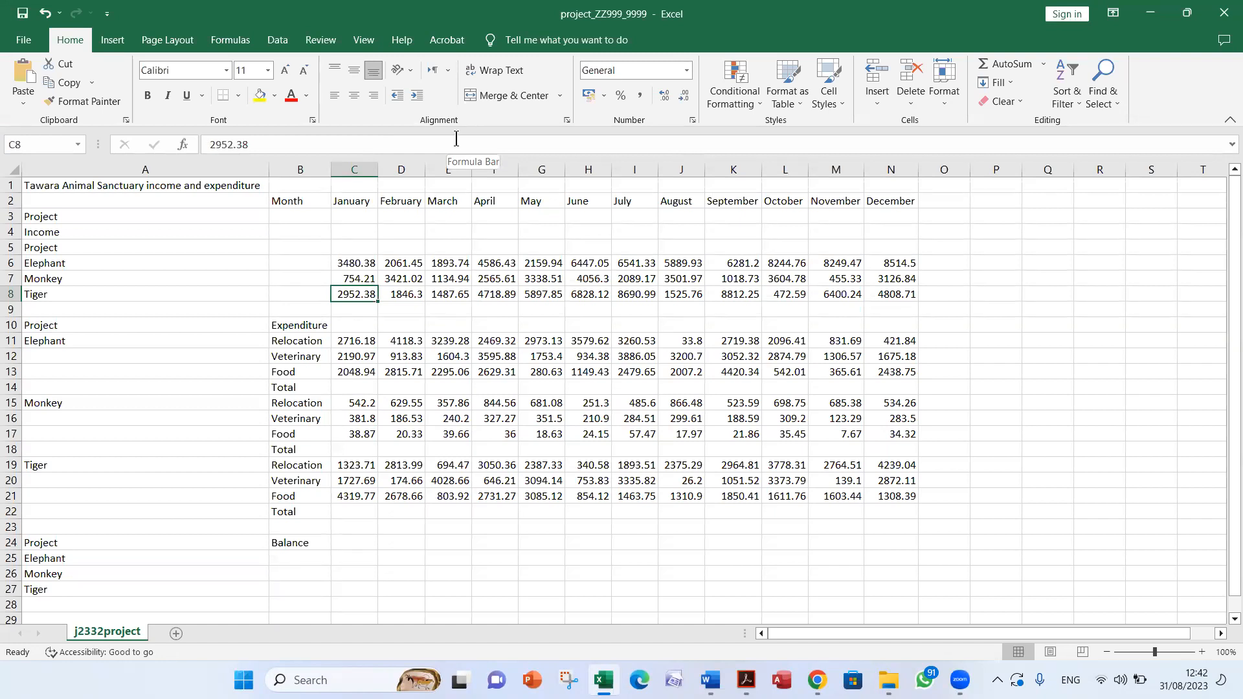
# Return to the Acrobat exam paper and check question 8's file name and cell copying instructions.
pyautogui.hotkey('alt', 'Tab')
pyautogui.hotkey('alt', 'Tab')
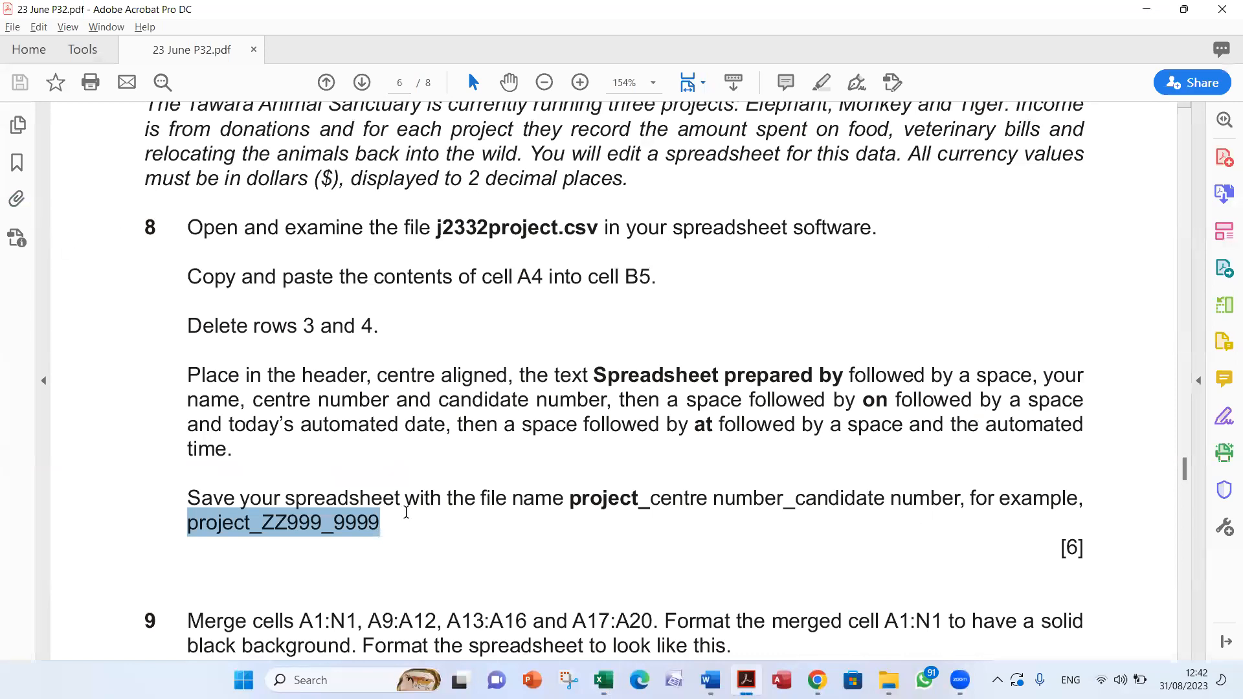
pyautogui.doubleClick(603, 505)
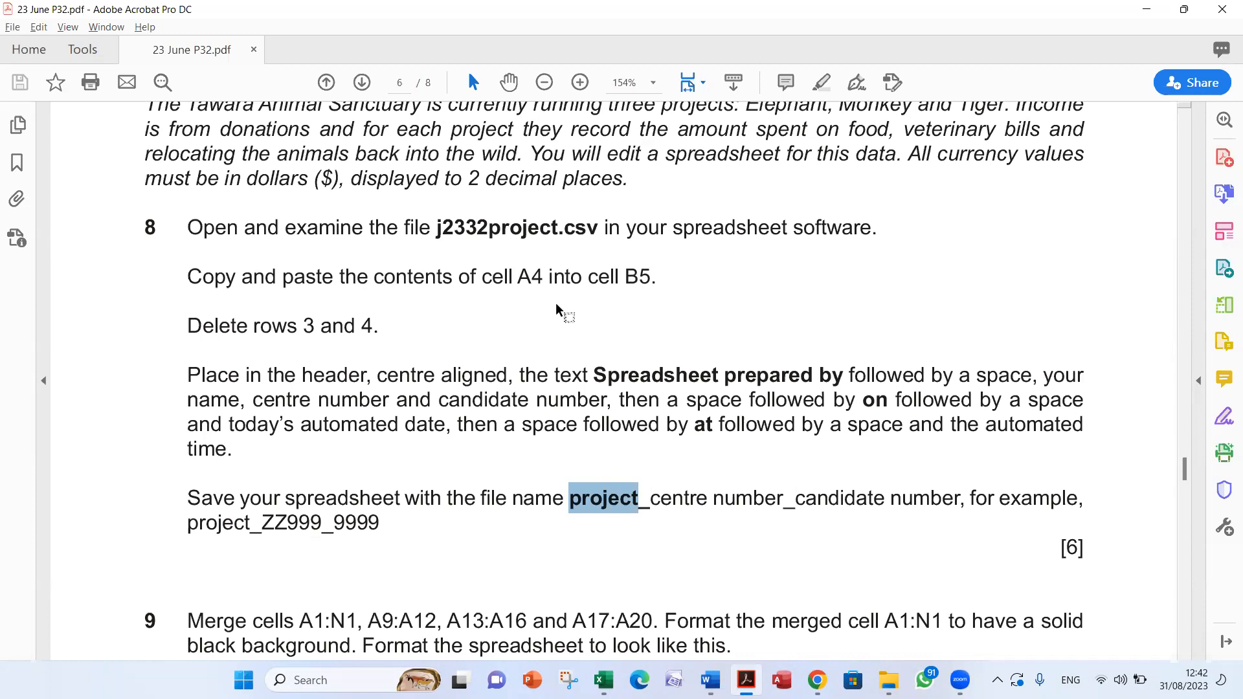
pyautogui.doubleClick(524, 277)
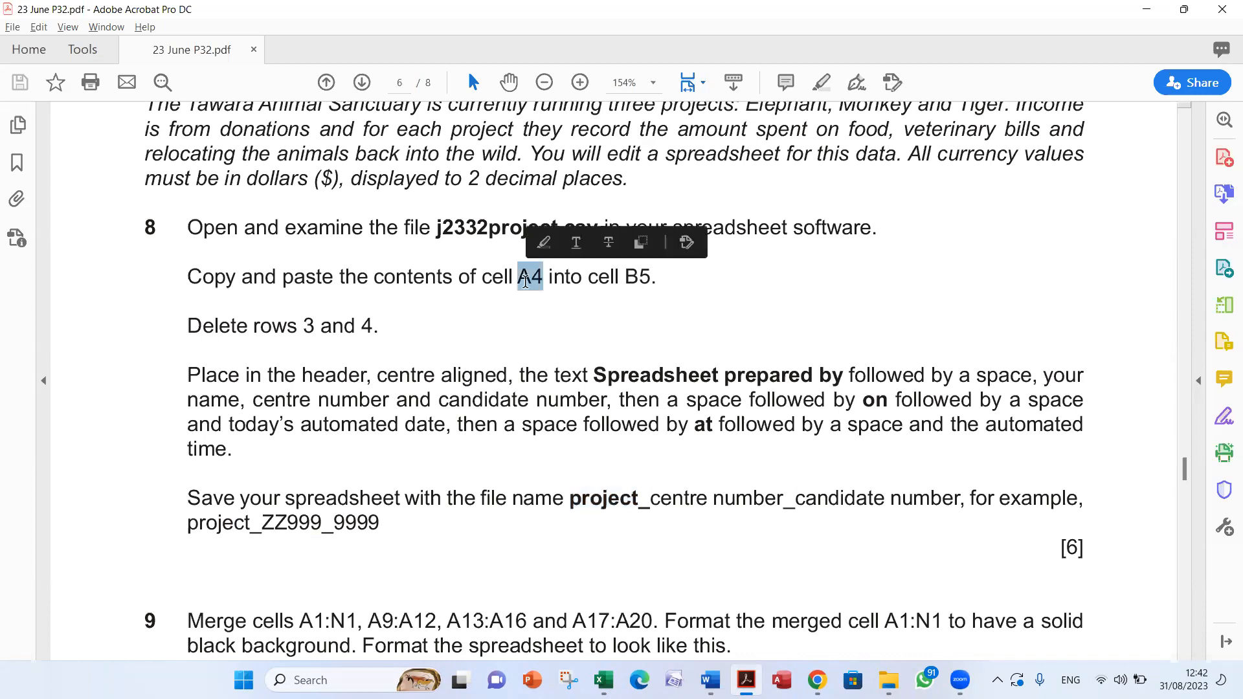
# Switch to the Excel workbook and copy the contents of cell A4 into cell B5, as question 8 instructs.
pyautogui.hotkey('alt', 'Tab')
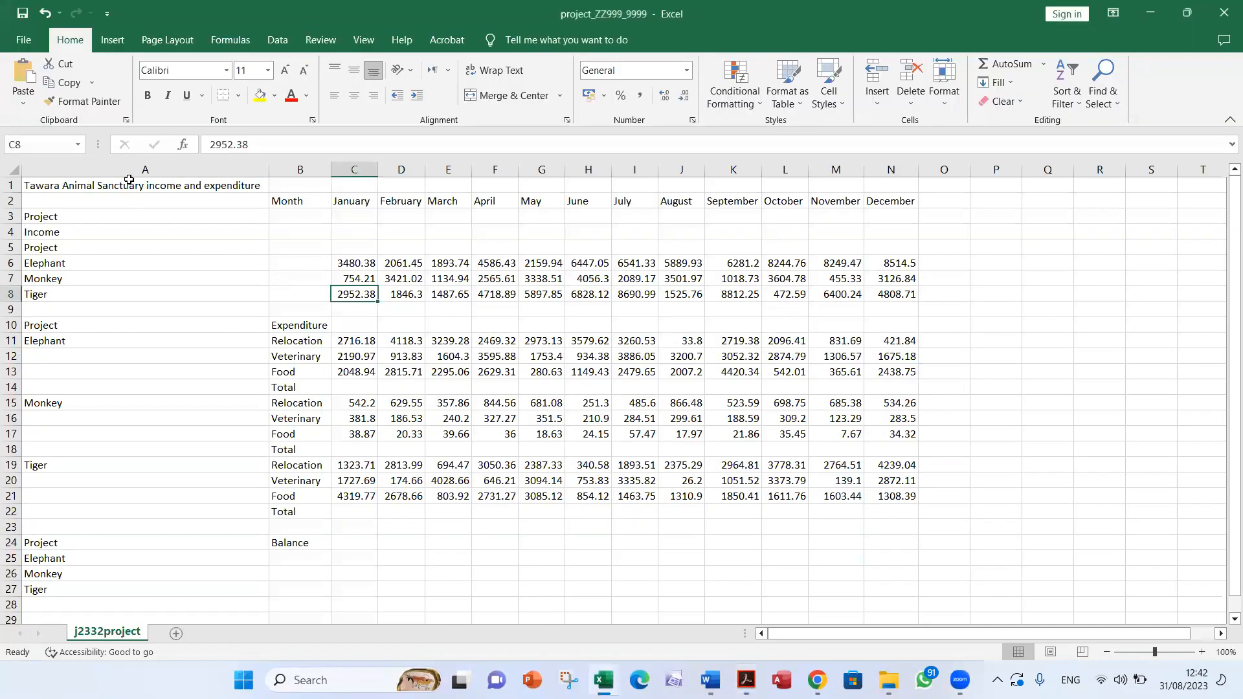
pyautogui.click(64, 235)
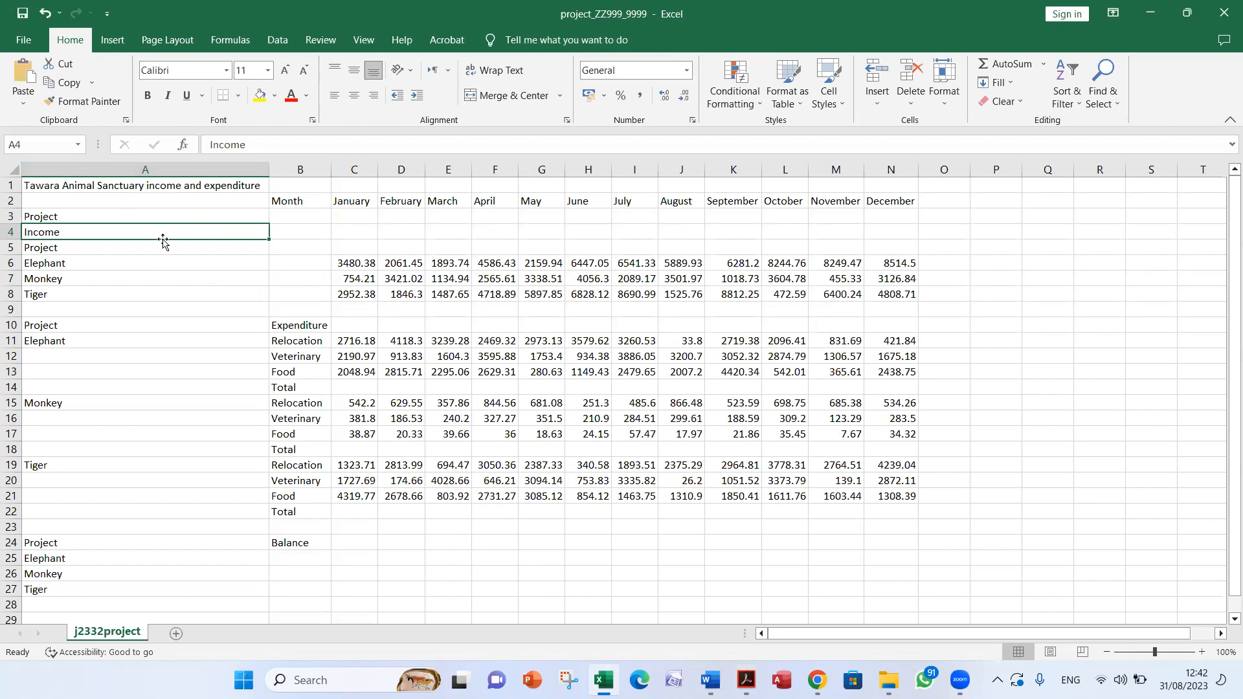
pyautogui.click(63, 82)
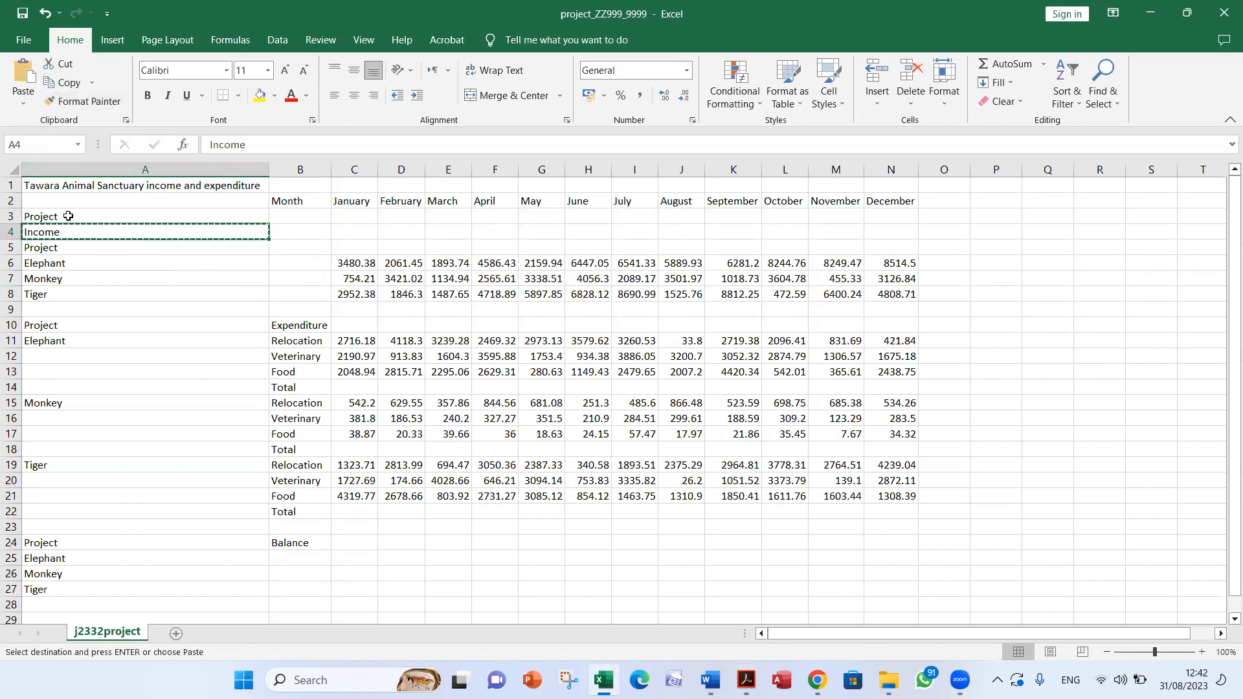
pyautogui.hotkey('alt', 'Tab')
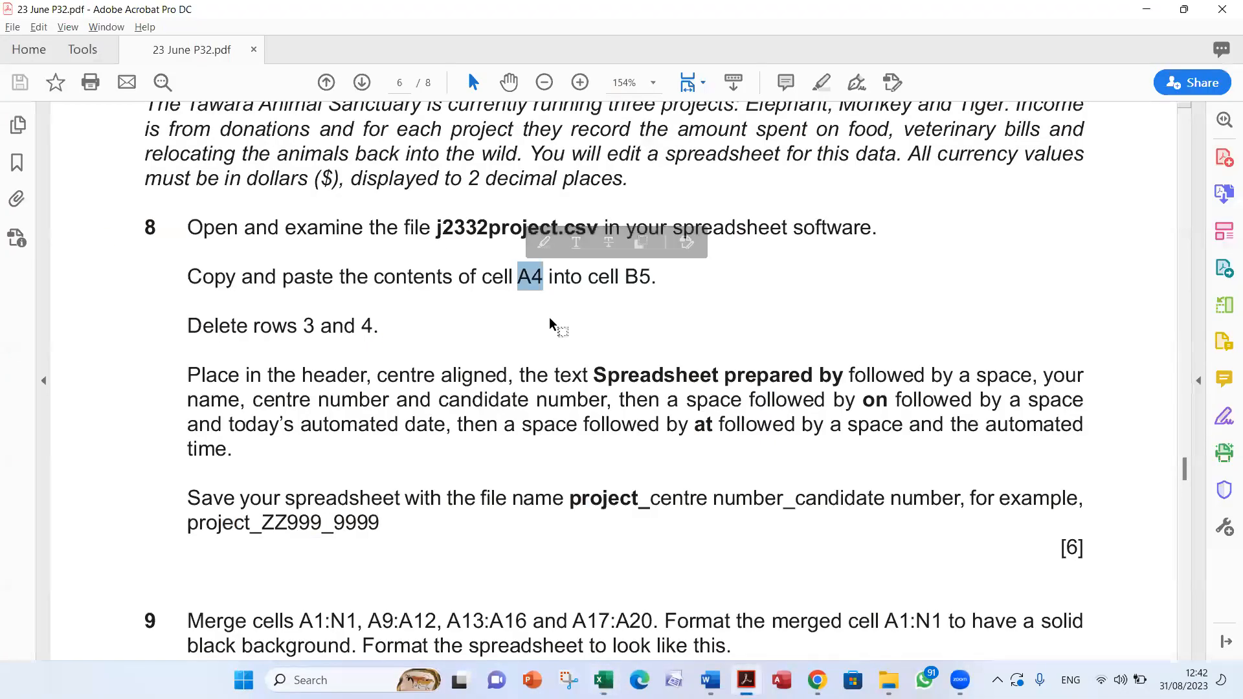
pyautogui.hotkey('alt', 'Tab')
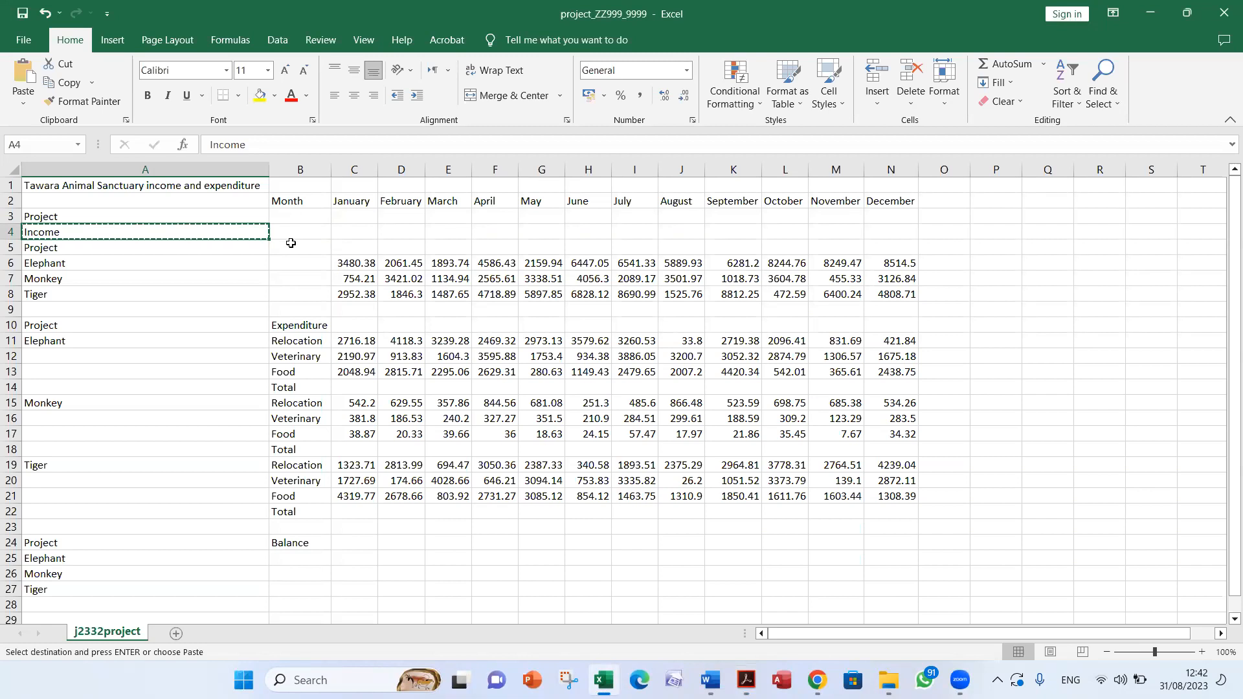
pyautogui.click(289, 250)
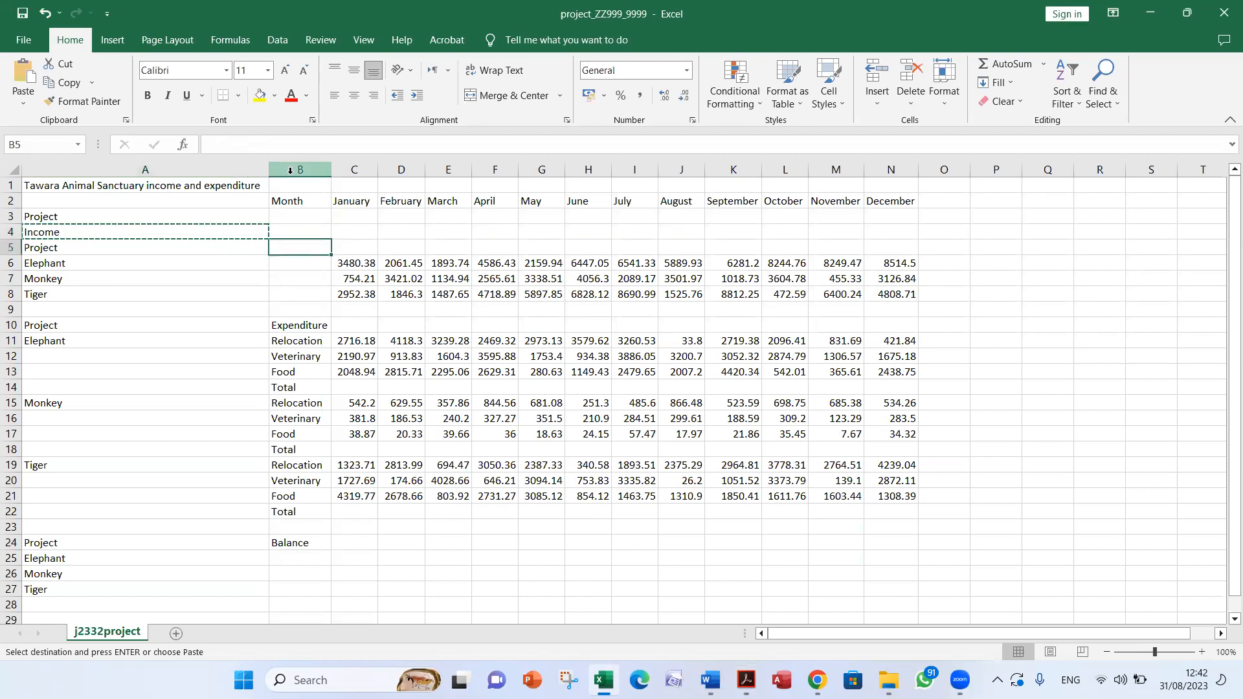
pyautogui.click(26, 74)
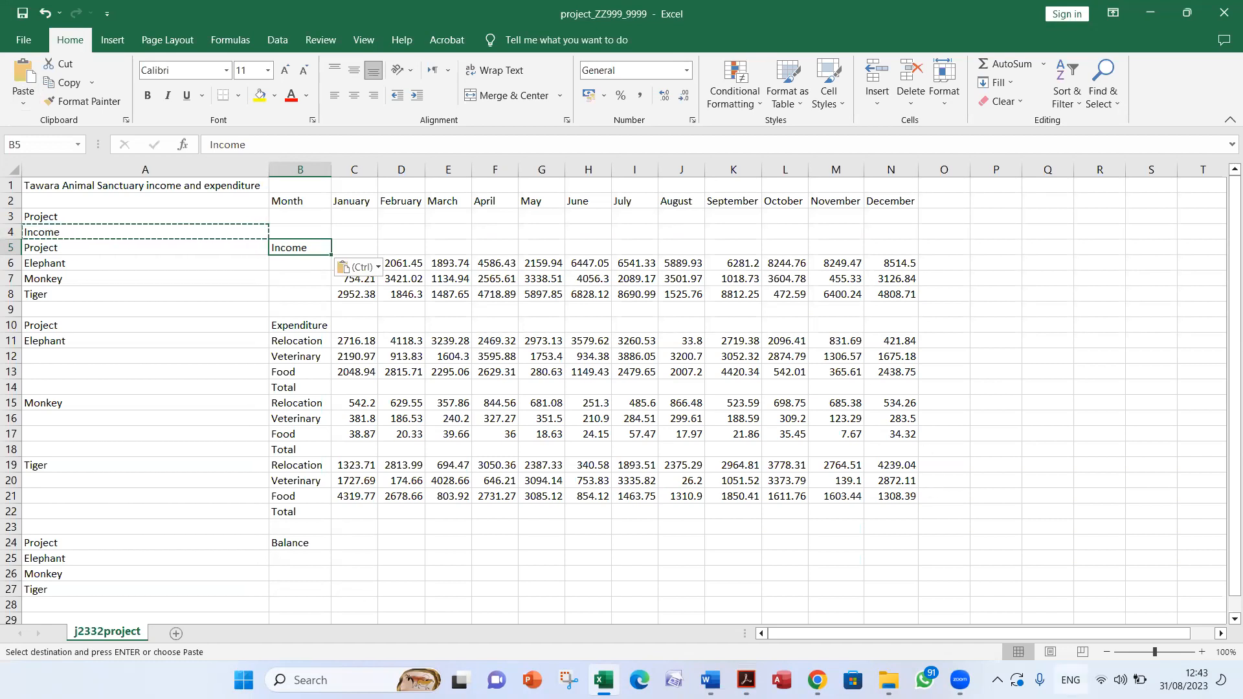
# Check question 8's row instruction in the Acrobat exam paper, return to Excel and delete rows 3 and 4 of the j2332project worksheet.
pyautogui.click(1060, 671)
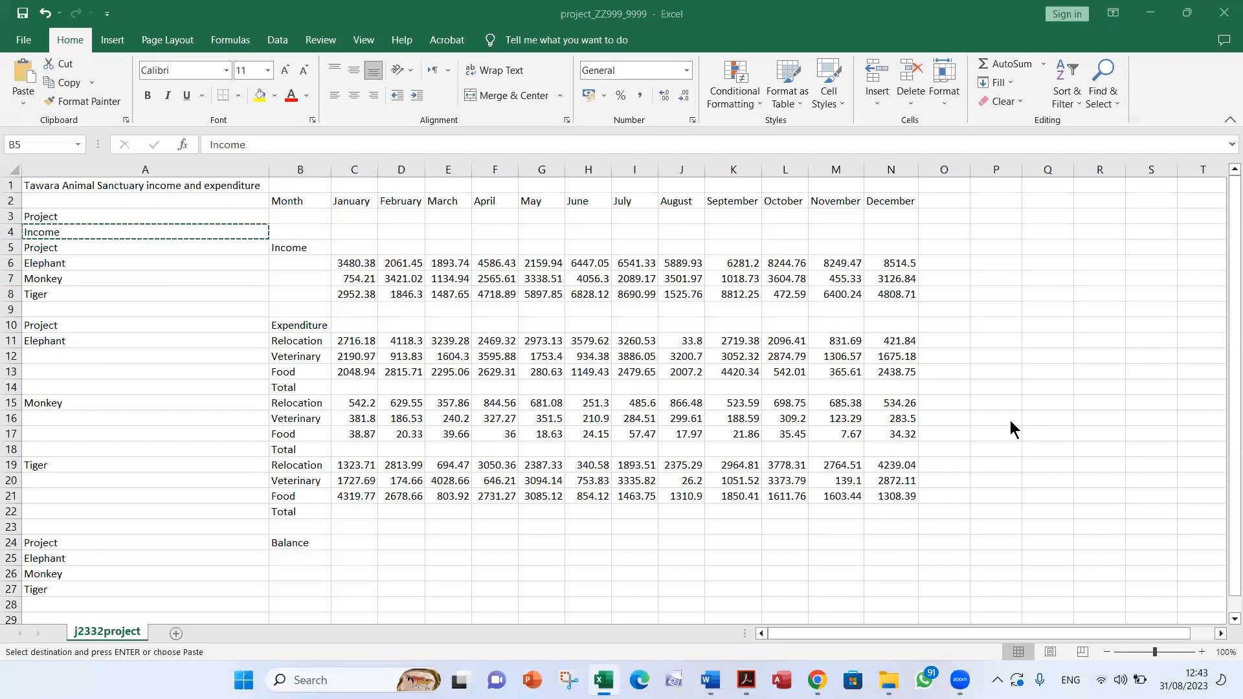
pyautogui.click(747, 679)
pyautogui.moveTo(187, 324); pyautogui.dragTo(366, 325)
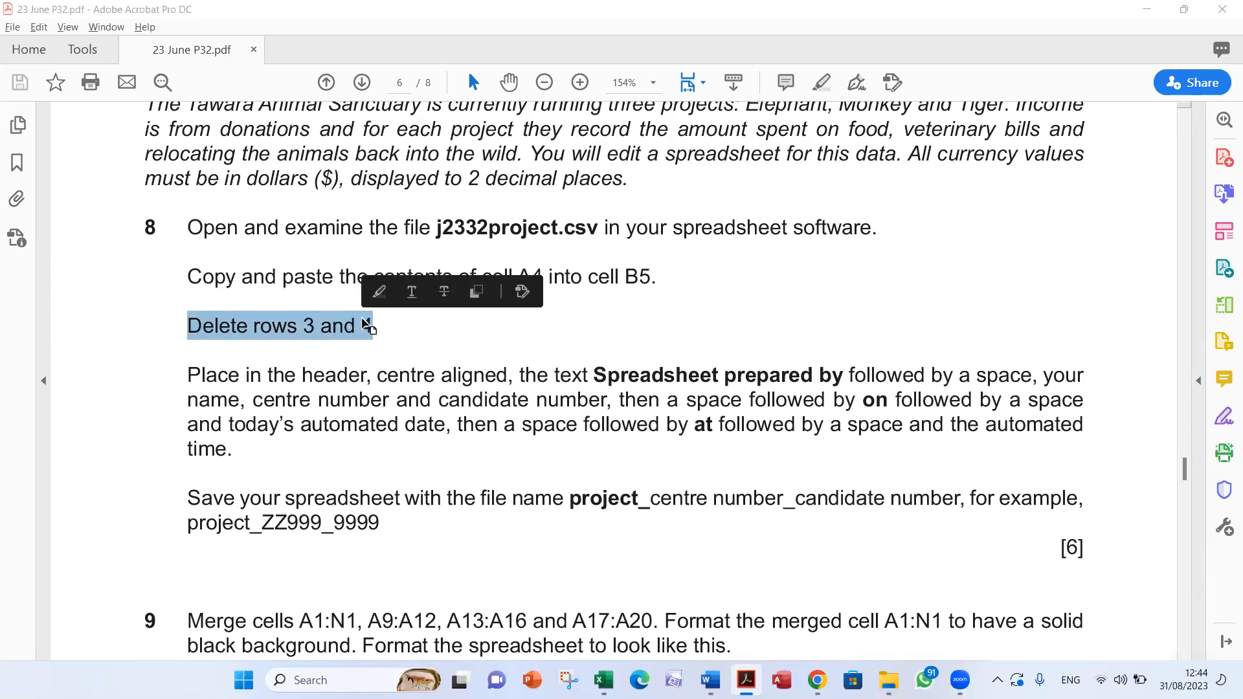
pyautogui.hotkey('alt', 'Tab')
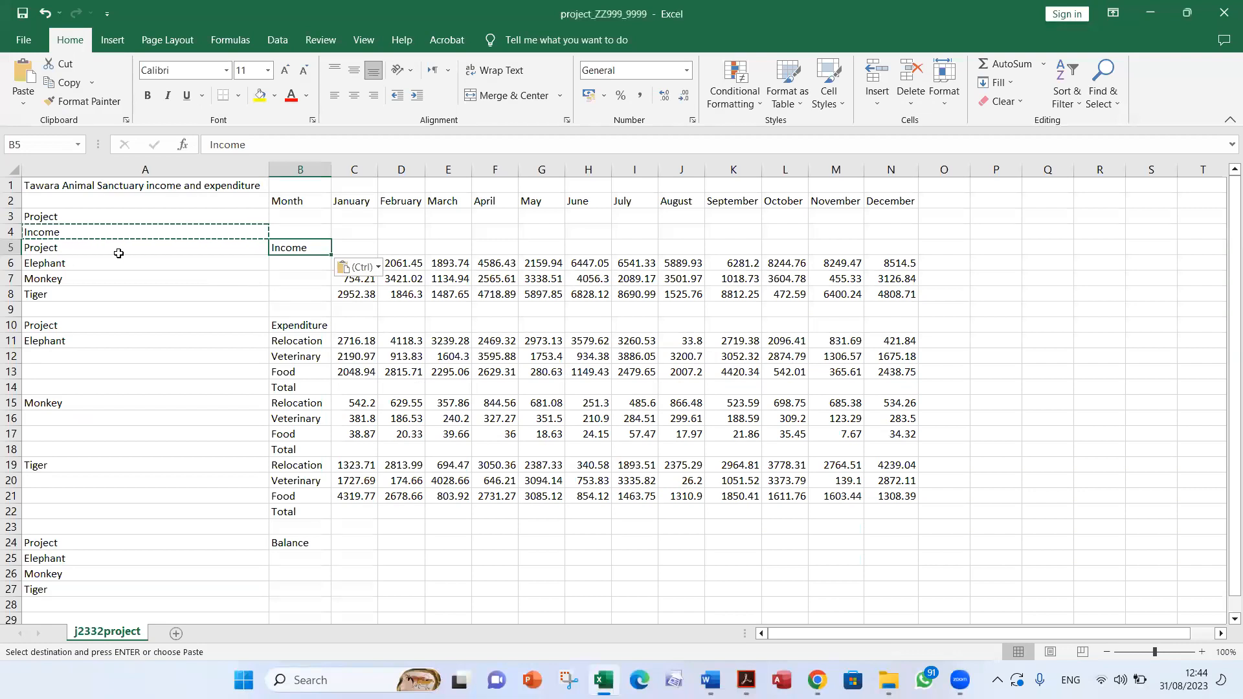
pyautogui.moveTo(11, 217); pyautogui.dragTo(10, 231)
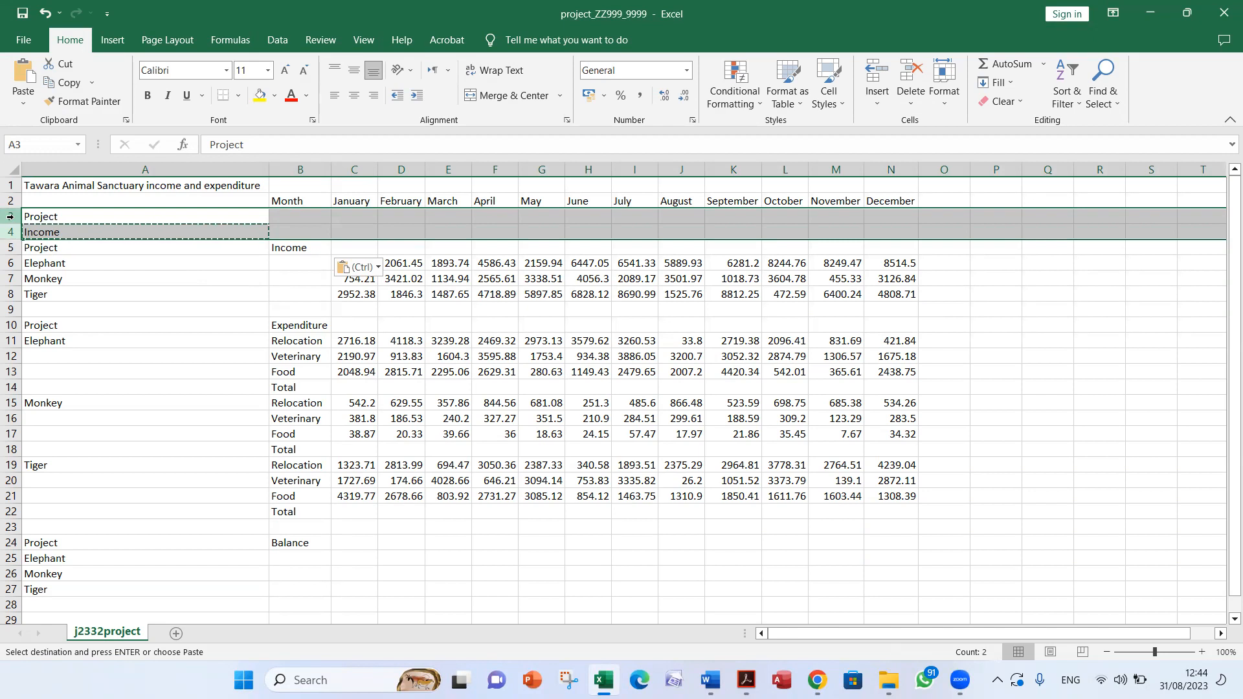
pyautogui.click(10, 217)
pyautogui.moveTo(9, 217); pyautogui.dragTo(8, 227)
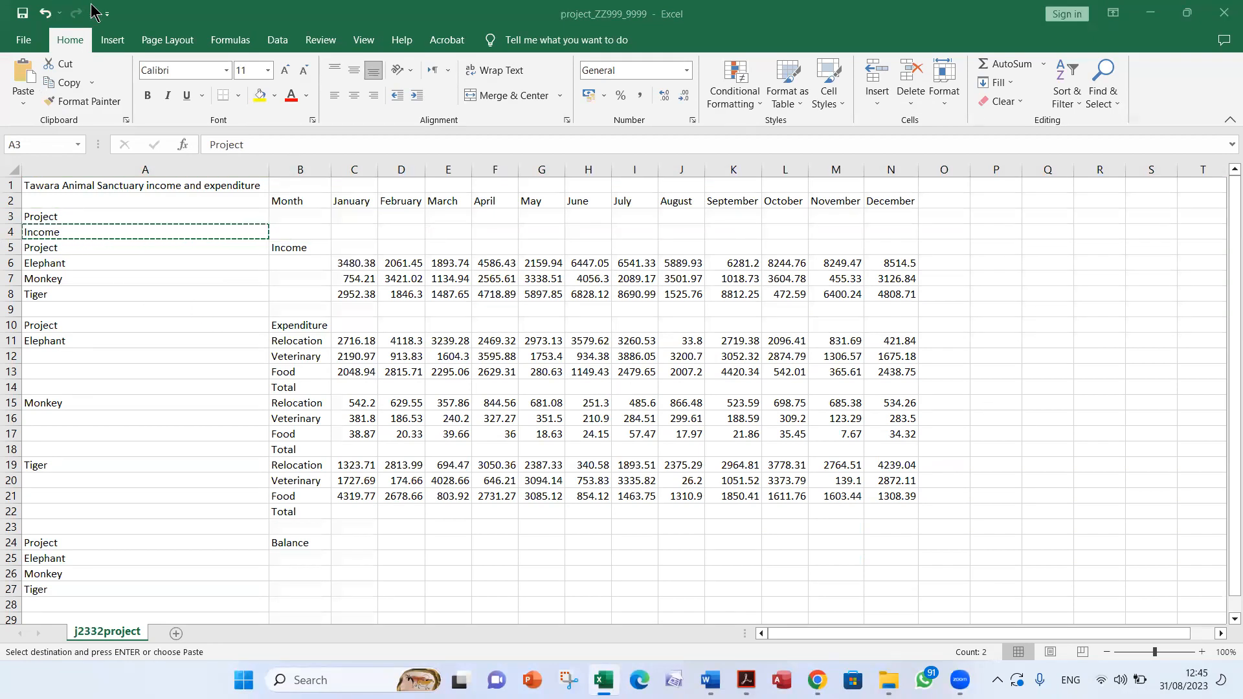
pyautogui.click(260, 3)
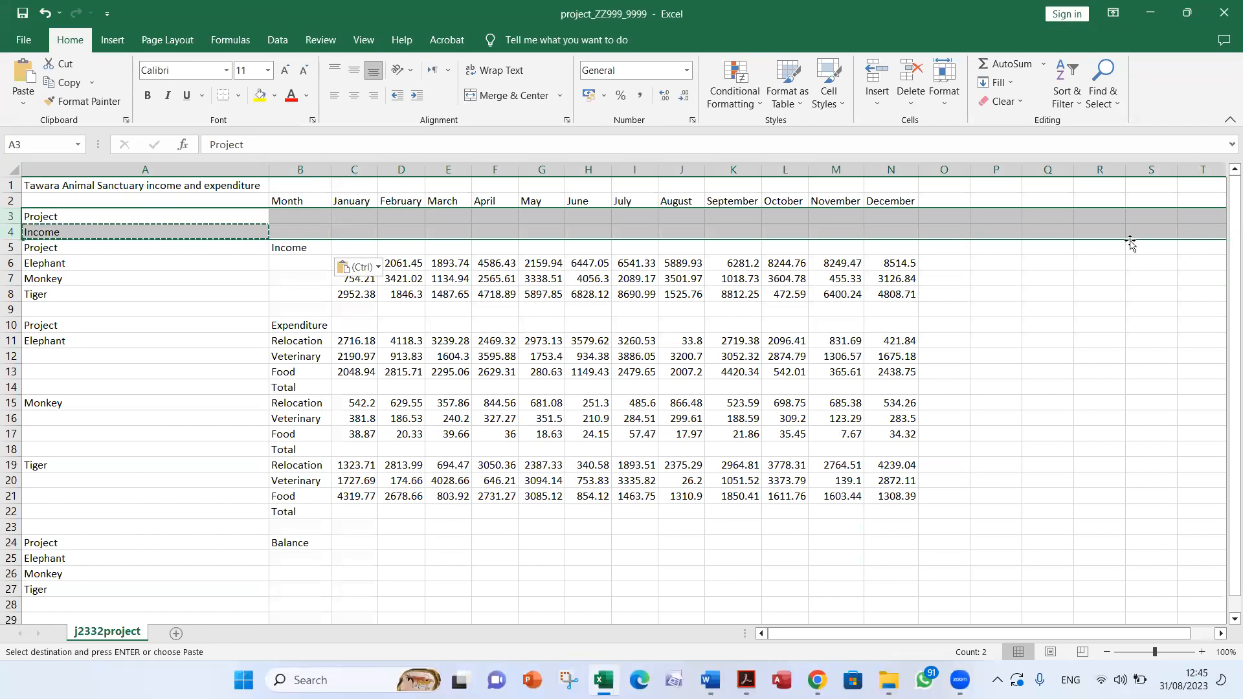
pyautogui.rightClick(312, 222)
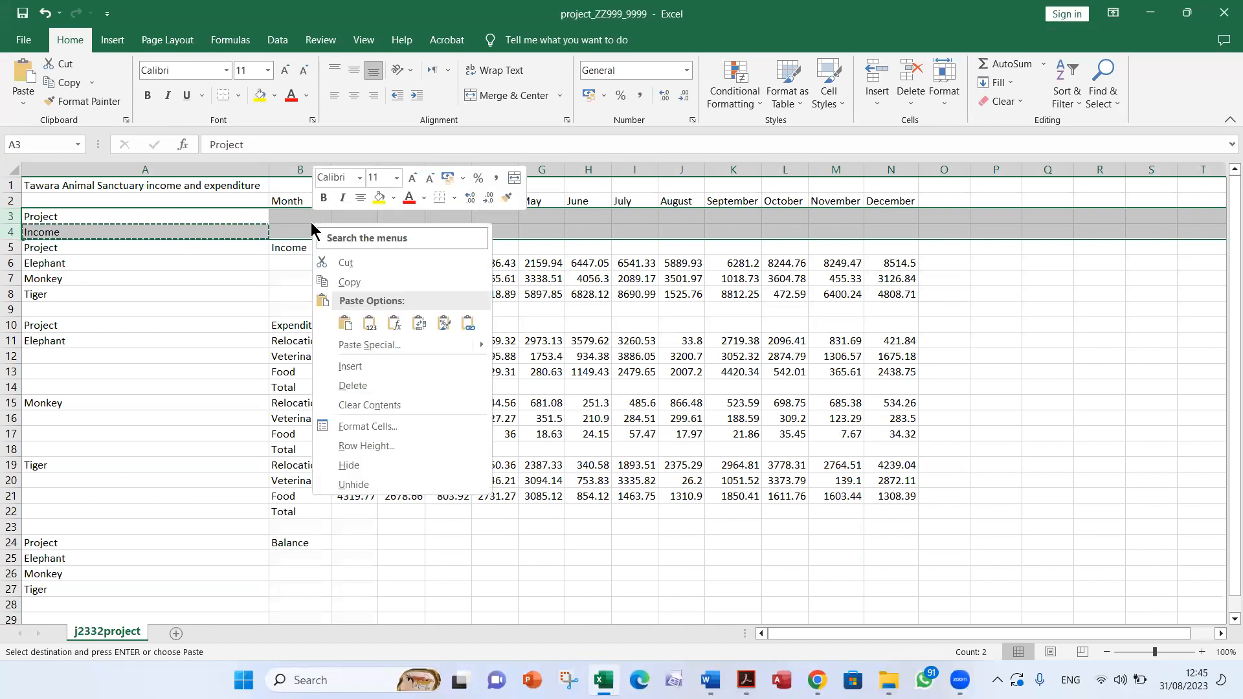
pyautogui.click(383, 387)
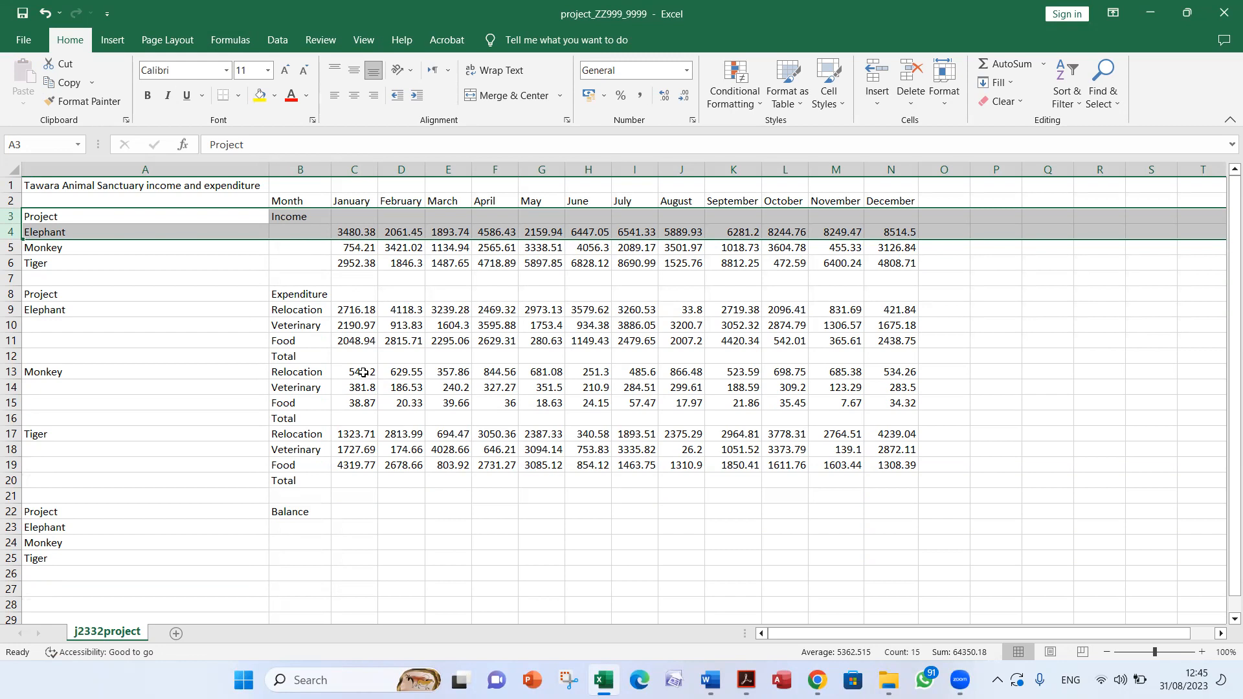
# Return to the Acrobat exam paper and examine question 8's instructions for the centre-aligned header text.
pyautogui.hotkey('alt', 'Tab')
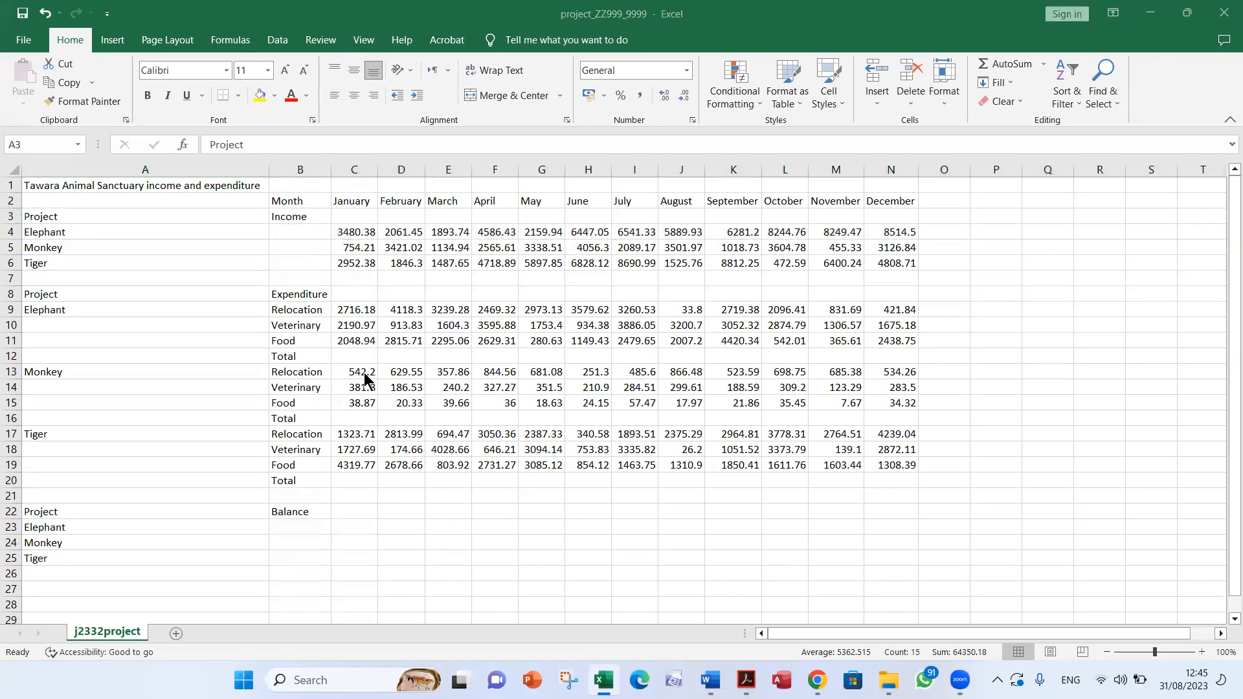
pyautogui.hotkey('alt', 'Tab')
pyautogui.hotkey('alt', 'Tab')
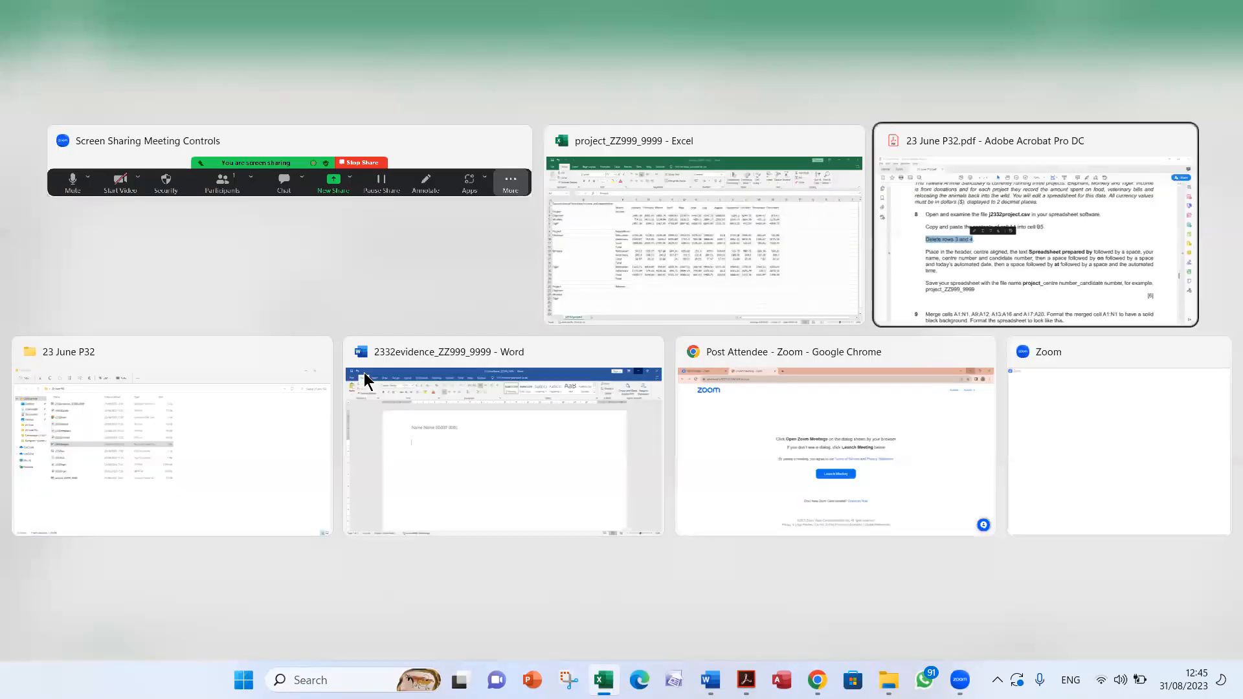
pyautogui.click(268, 375)
pyautogui.moveTo(196, 322); pyautogui.dragTo(353, 324)
pyautogui.click(312, 398)
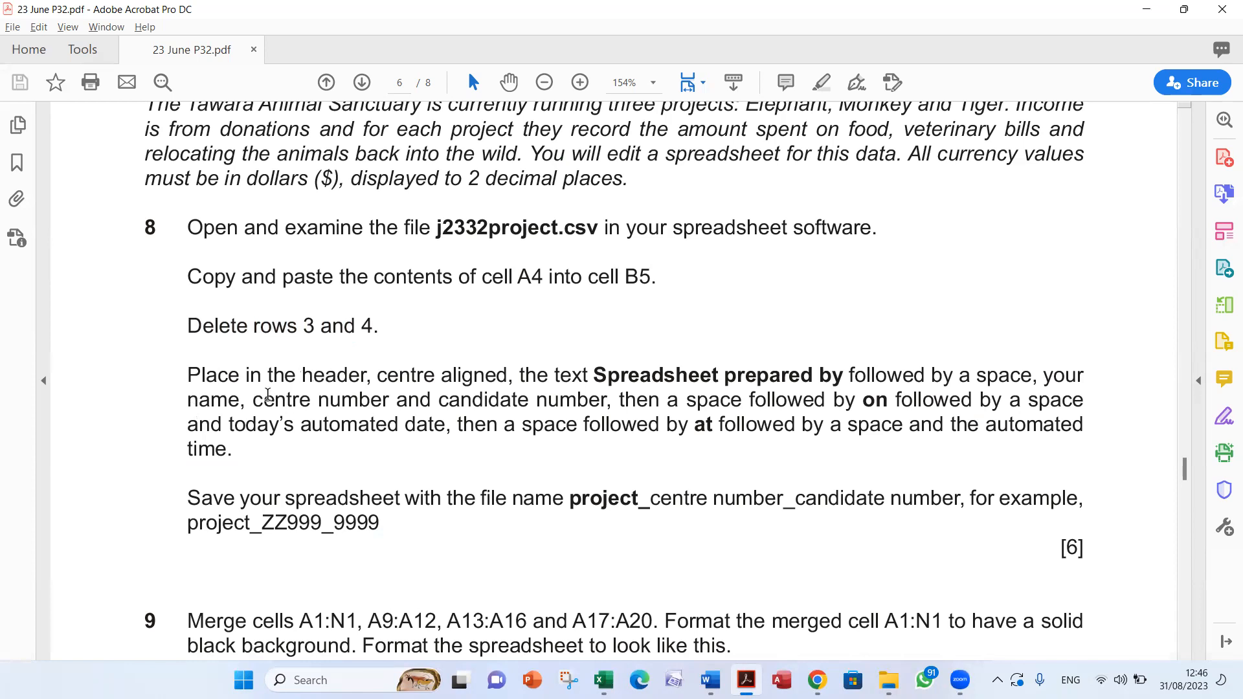
pyautogui.click(325, 379)
pyautogui.moveTo(595, 375); pyautogui.dragTo(821, 382)
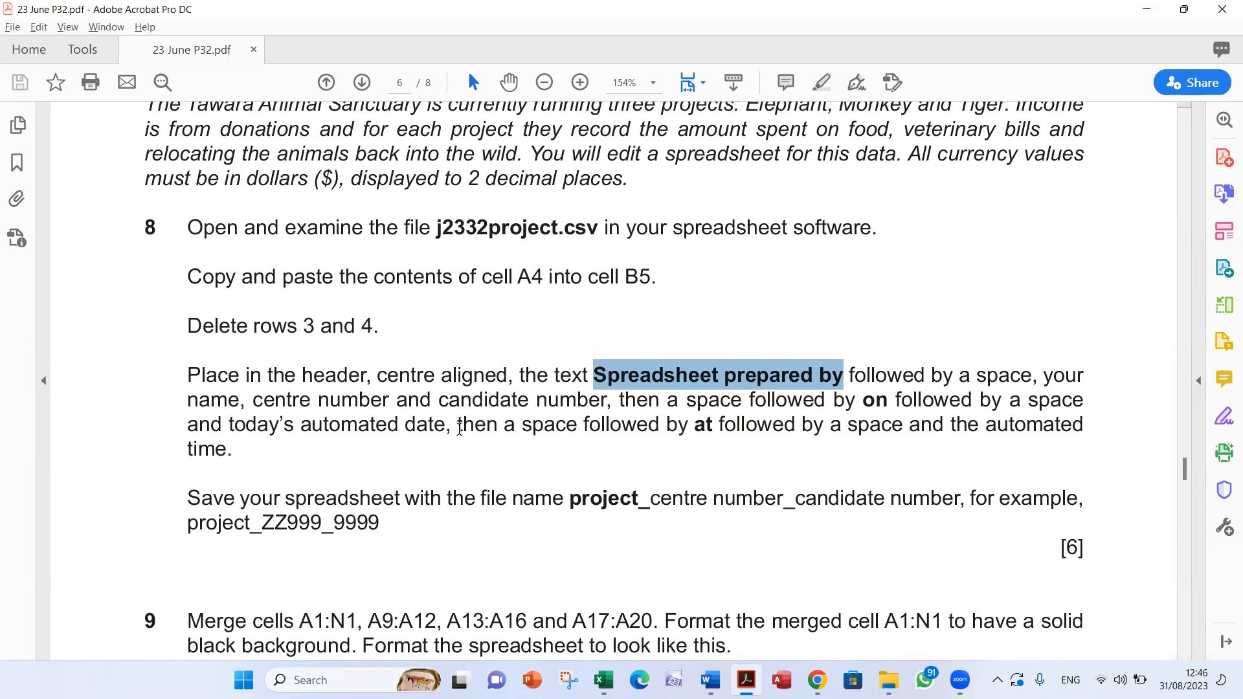
# Switch to Excel, add a page header to the worksheet and enter "Spreadsheet prepared by" in its centre section.
pyautogui.hotkey('alt', 'Tab')
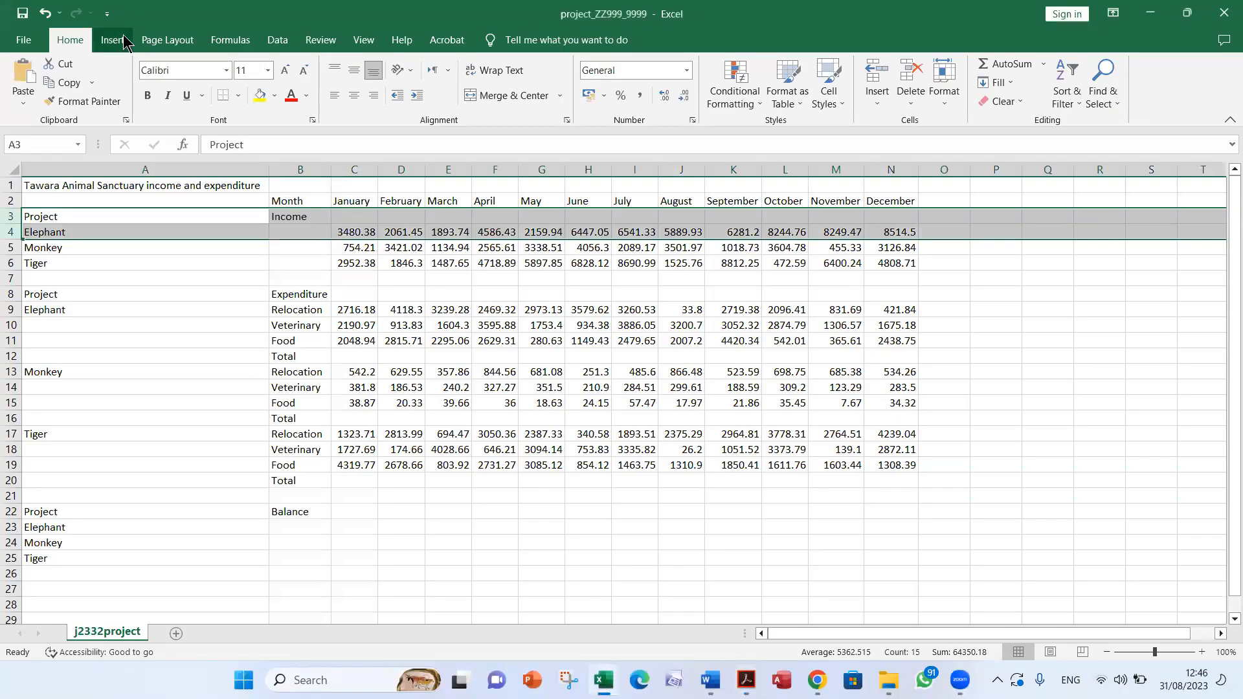
pyautogui.click(112, 40)
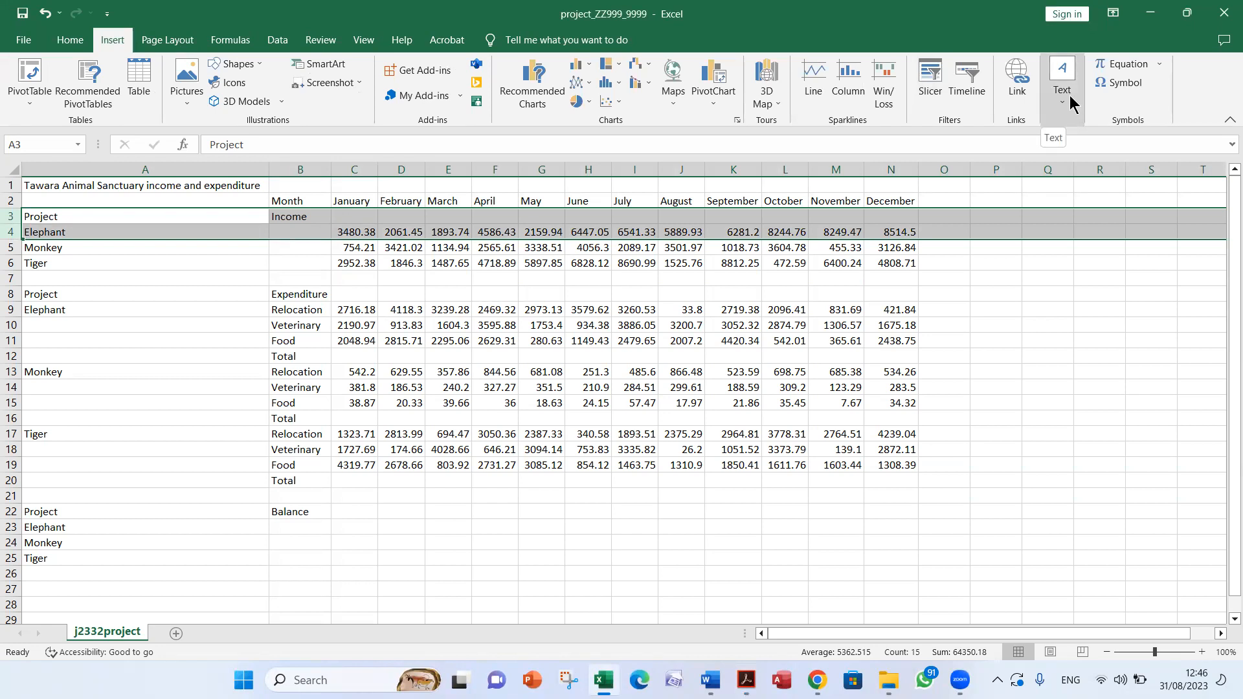
pyautogui.click(1070, 101)
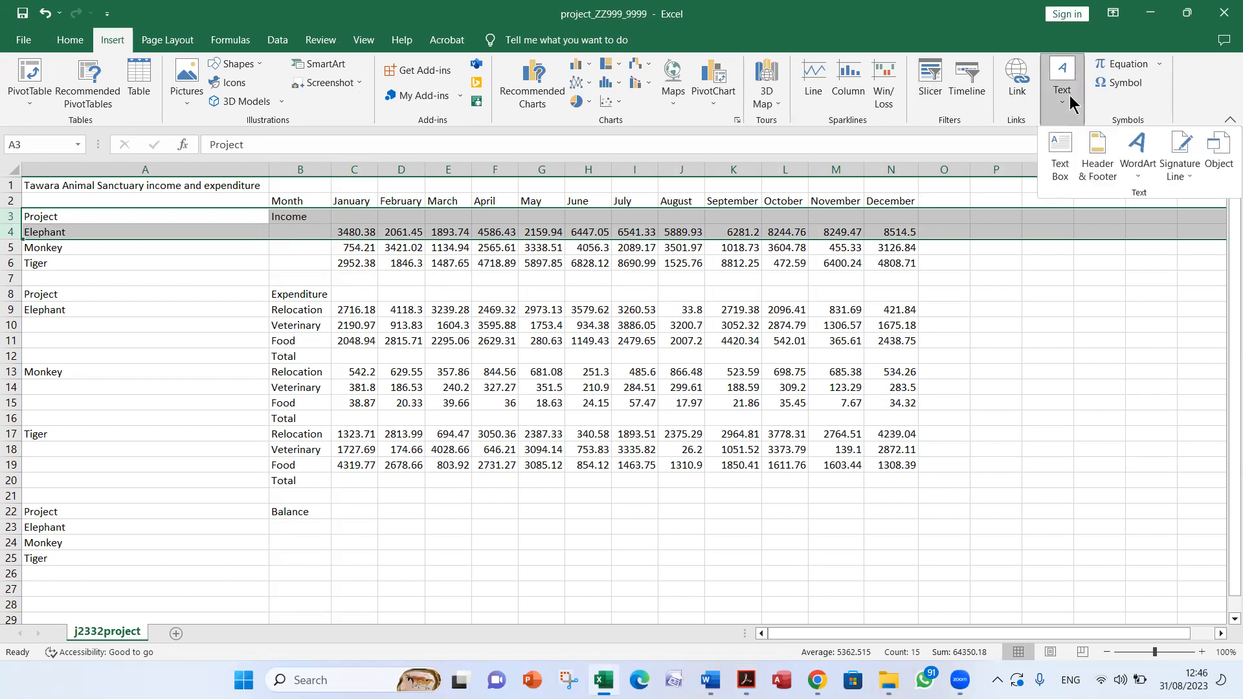
pyautogui.click(1101, 170)
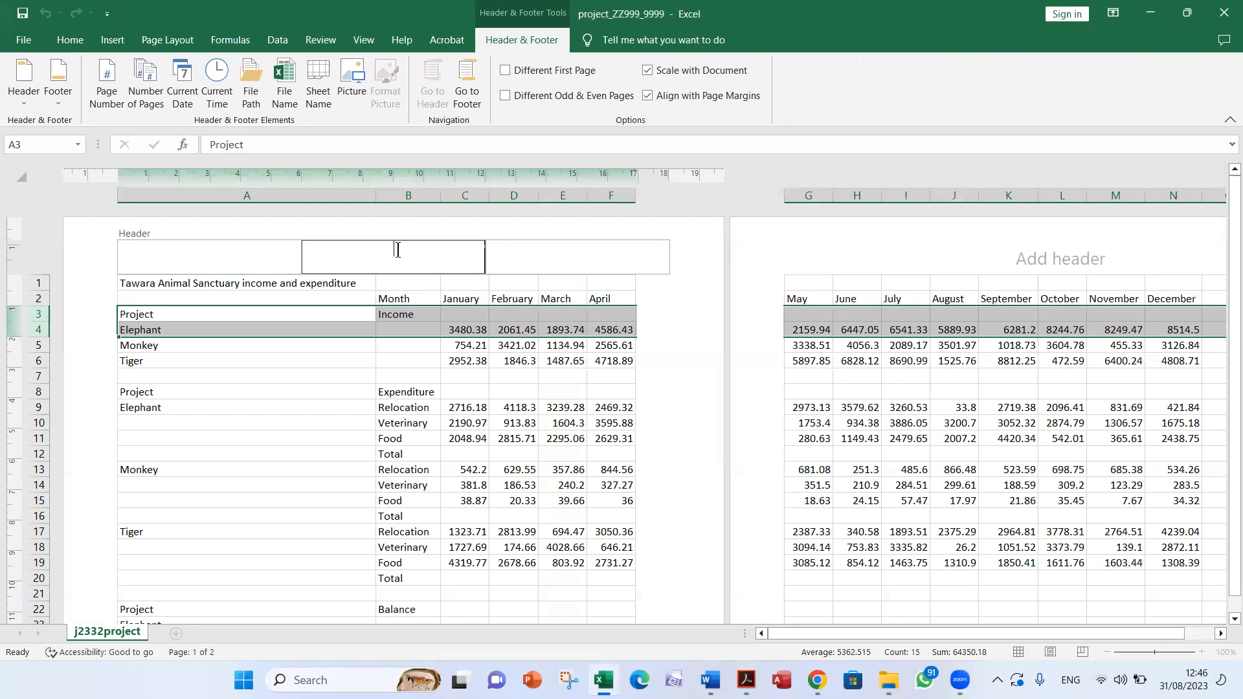
pyautogui.write('Spreadsheet prepared by')
# Extend the centred header with the placeholder name, centre number and candidate number separated by spaces, checking the order in the Acrobat exam paper.
pyautogui.hotkey('alt', 'Tab')
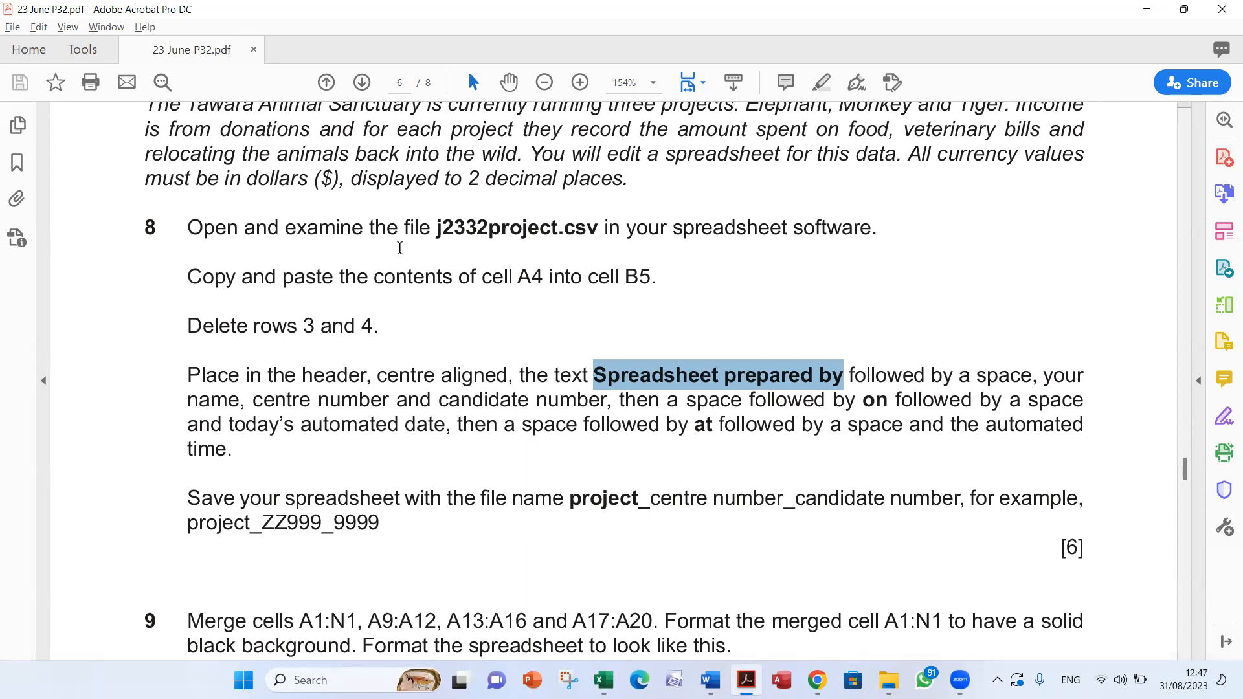
pyautogui.hotkey('alt', 'Tab')
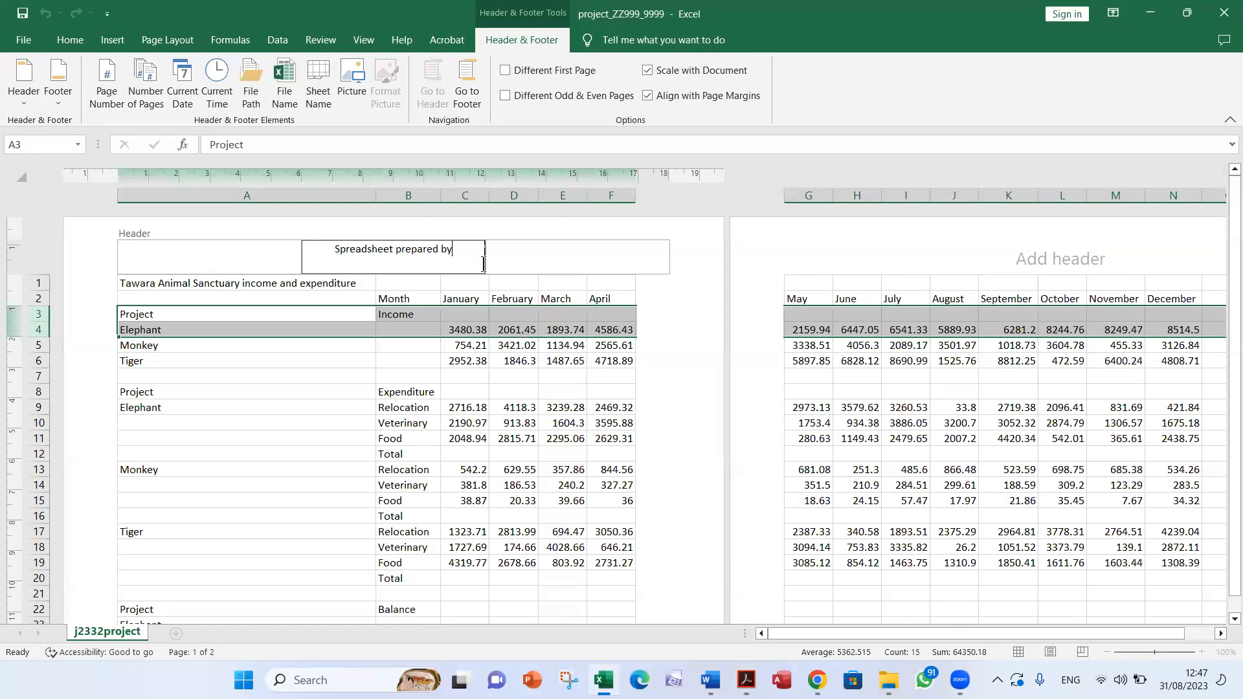
pyautogui.write('Name Name')
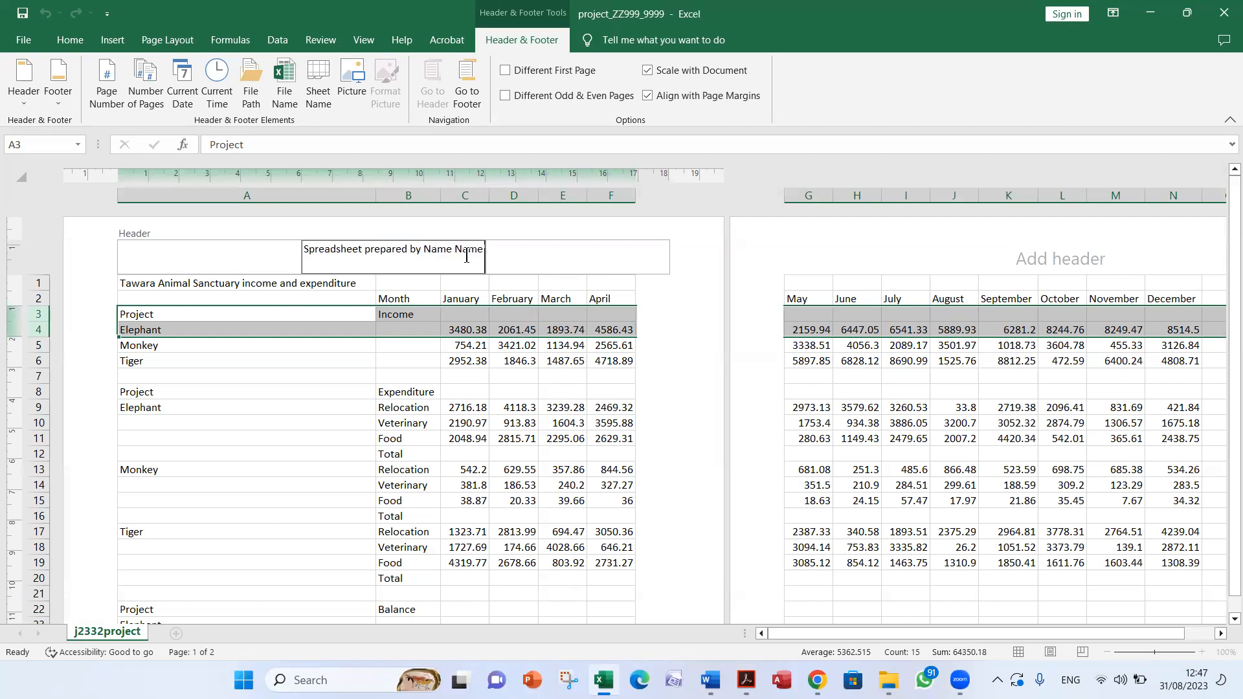
pyautogui.hotkey('alt', 'Tab')
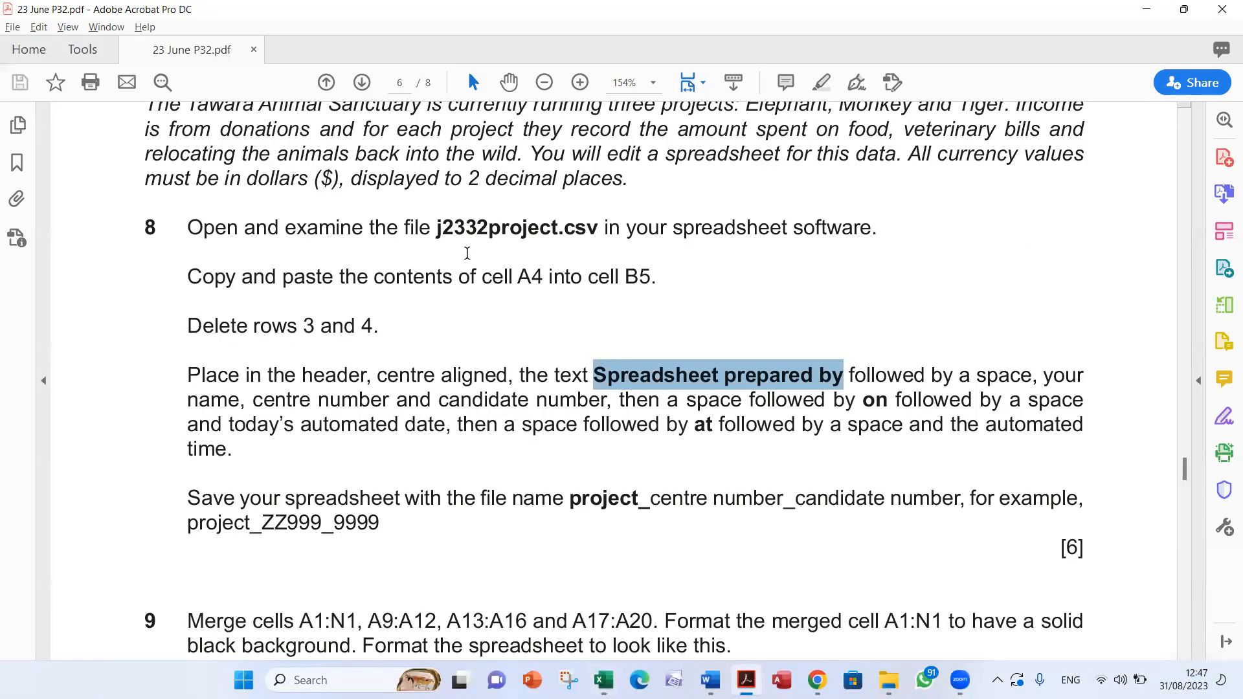
pyautogui.hotkey('alt', 'Tab')
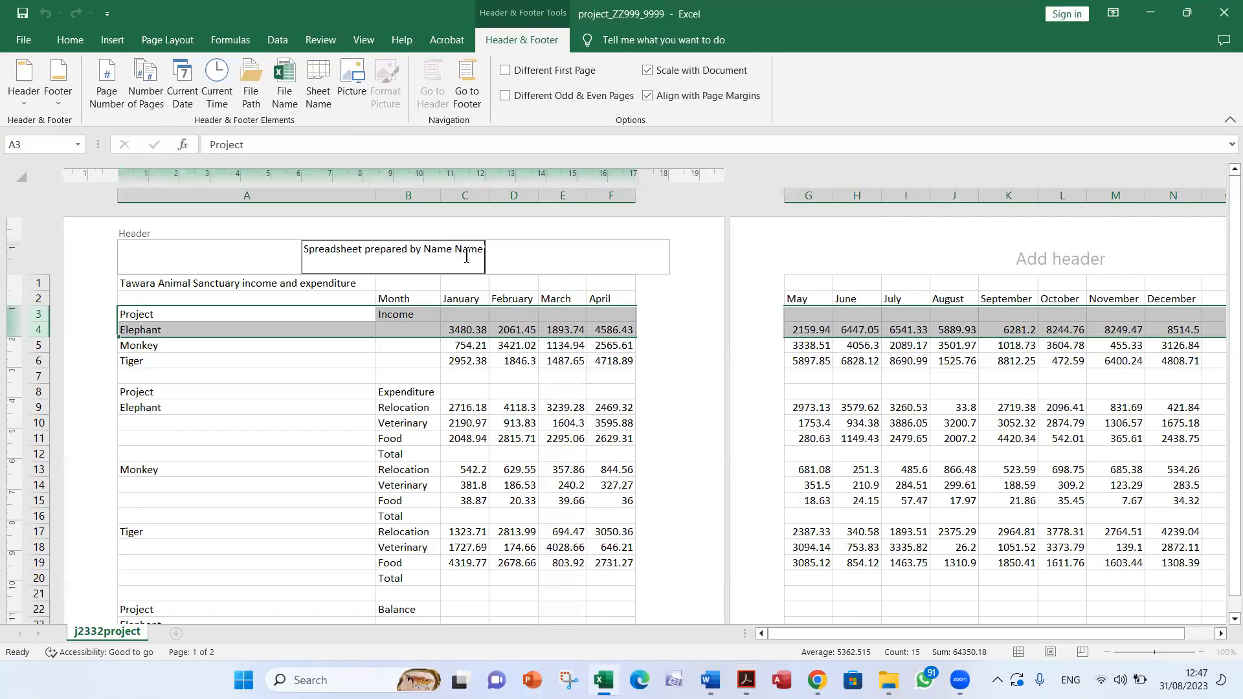
pyautogui.write('EG')
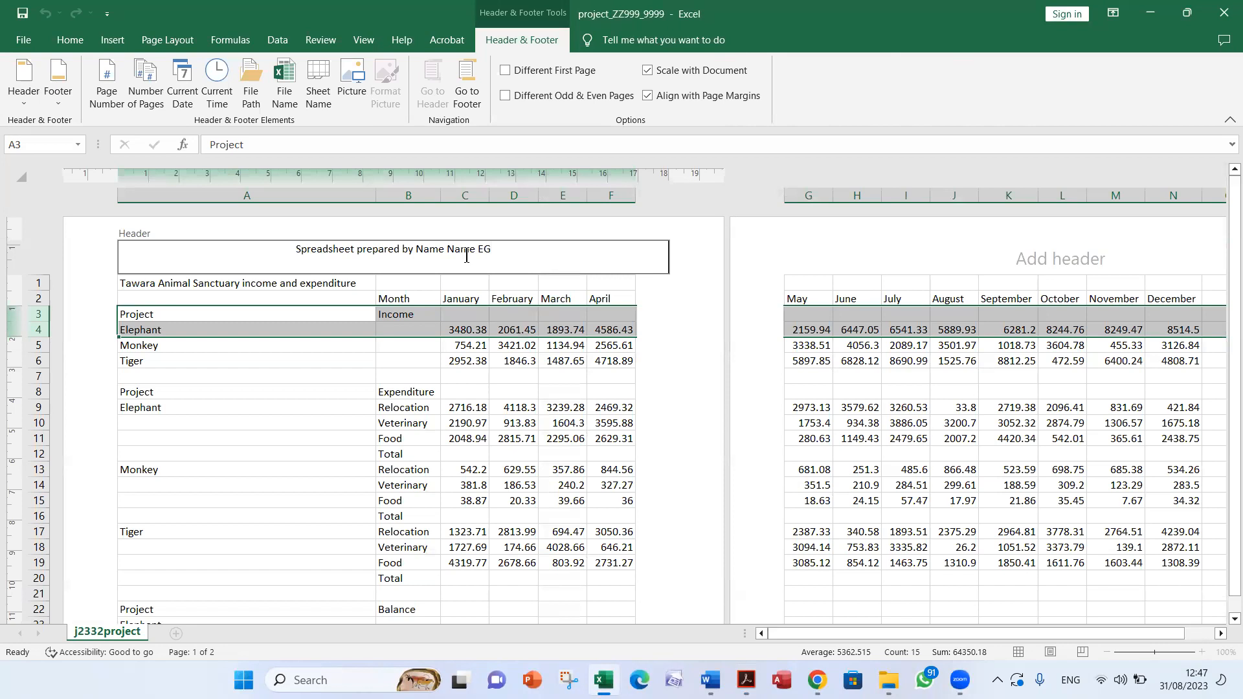
pyautogui.write('007')
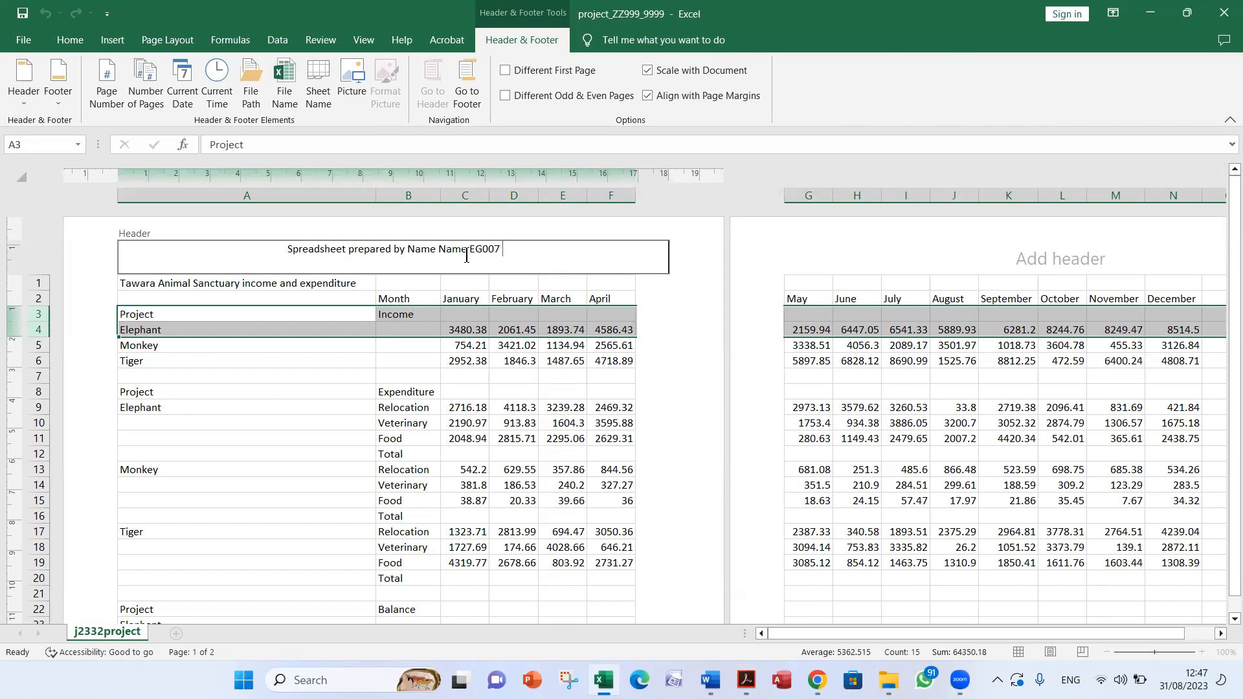
pyautogui.write(' 0001')
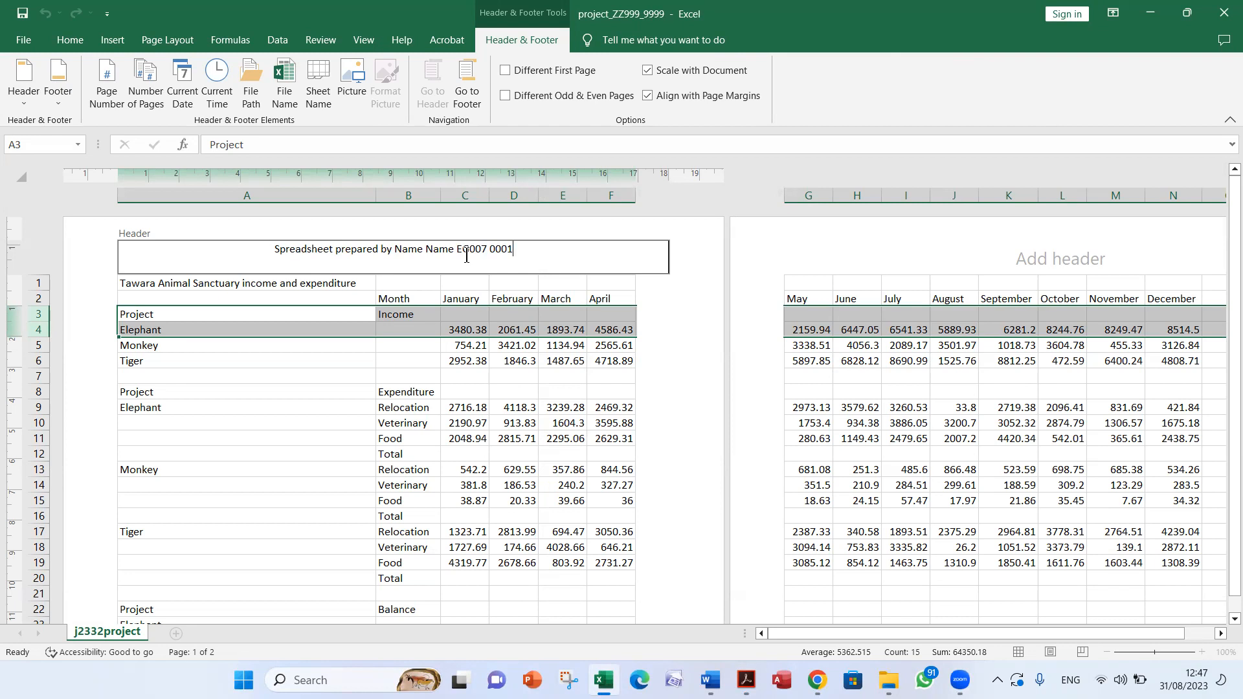
# Check question 8's next header word in Acrobat, append "on" and a space to the Excel header, and return to the exam paper.
pyautogui.hotkey('alt', 'Tab')
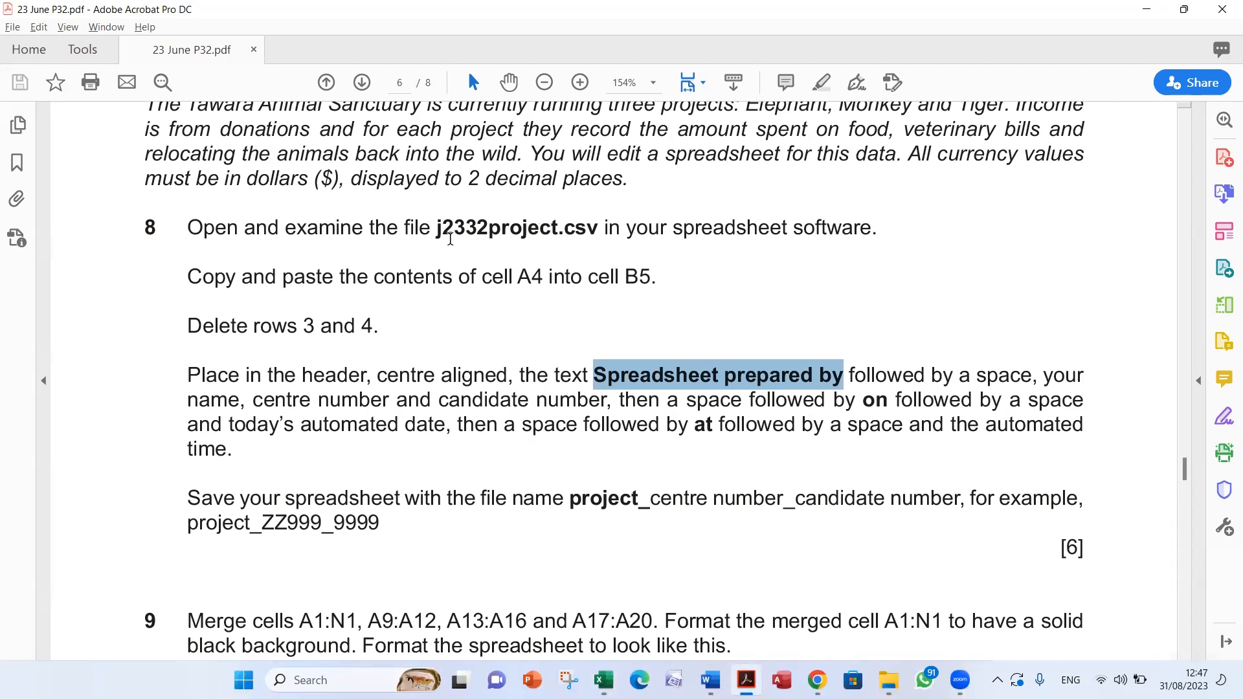
pyautogui.doubleClick(877, 401)
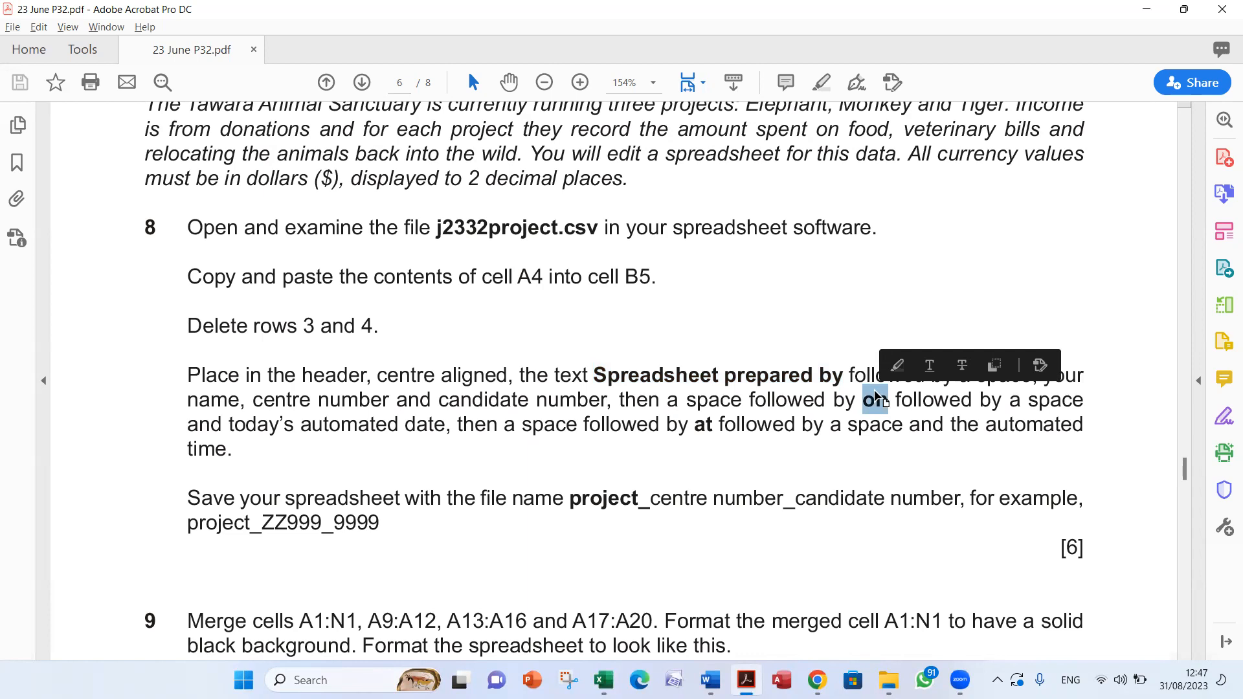
pyautogui.hotkey('alt', 'Tab')
pyautogui.write('on')
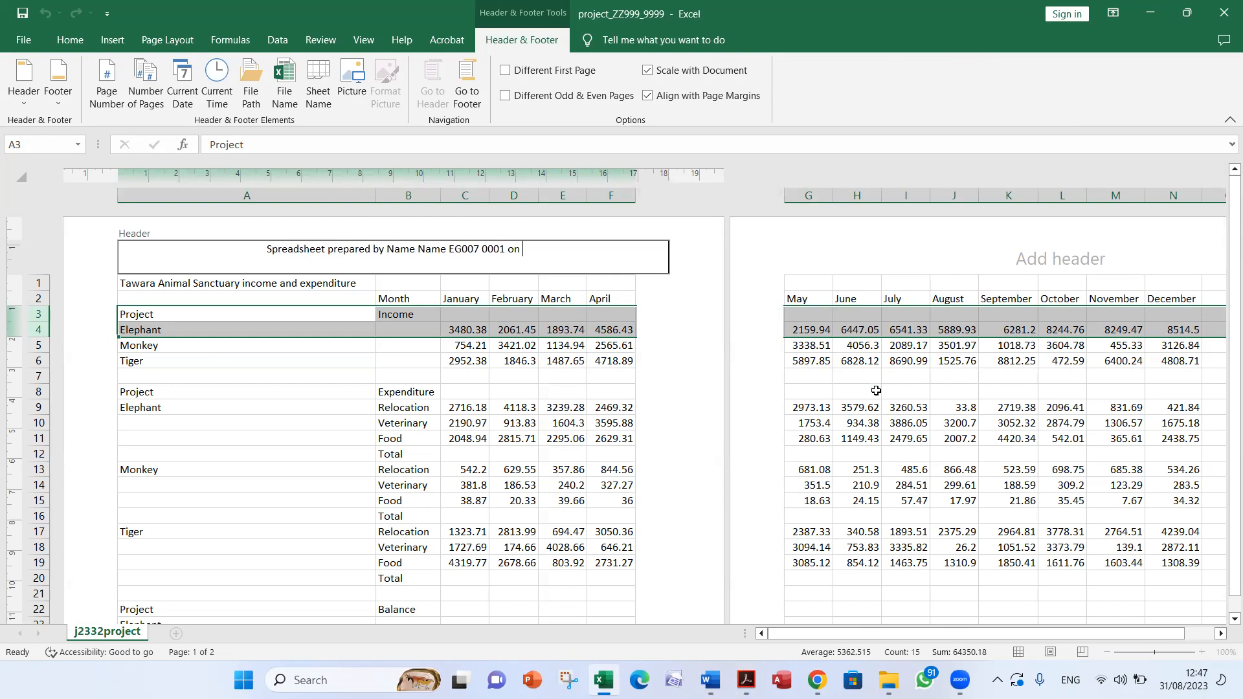
pyautogui.hotkey('alt', 'Tab')
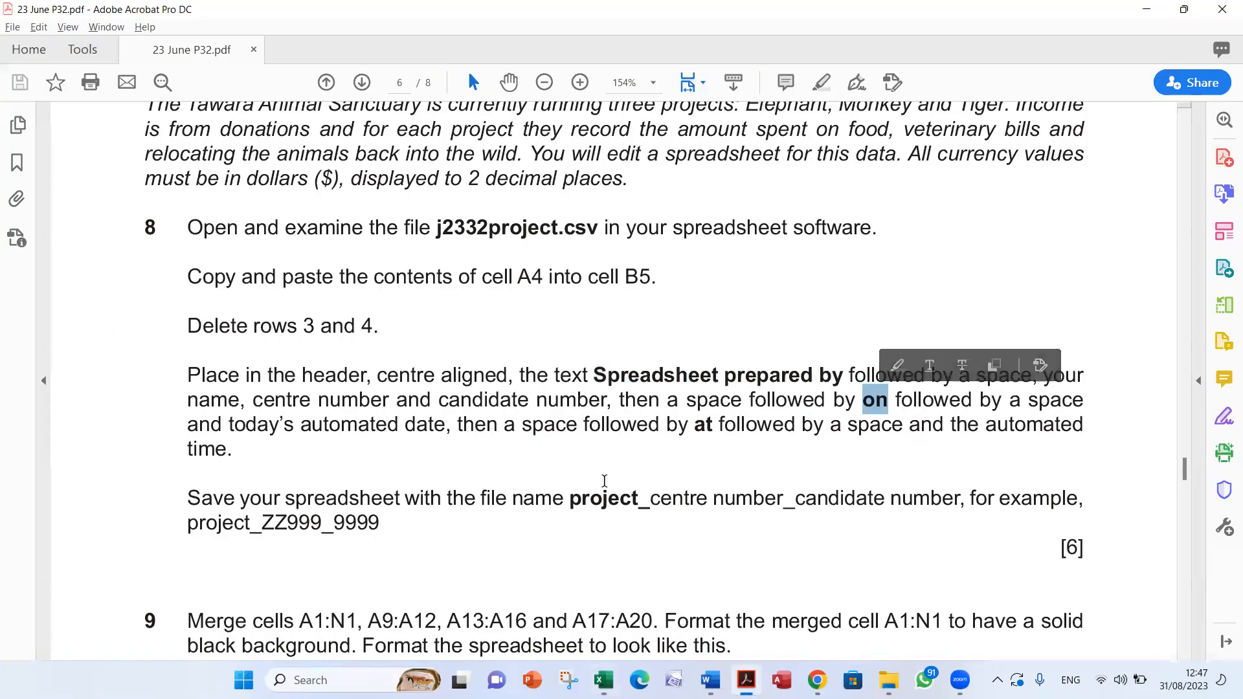
# Check question 8's date requirement in the exam paper, switch to Excel and insert the automated current date in the centred header.
pyautogui.moveTo(189, 427); pyautogui.dragTo(409, 441)
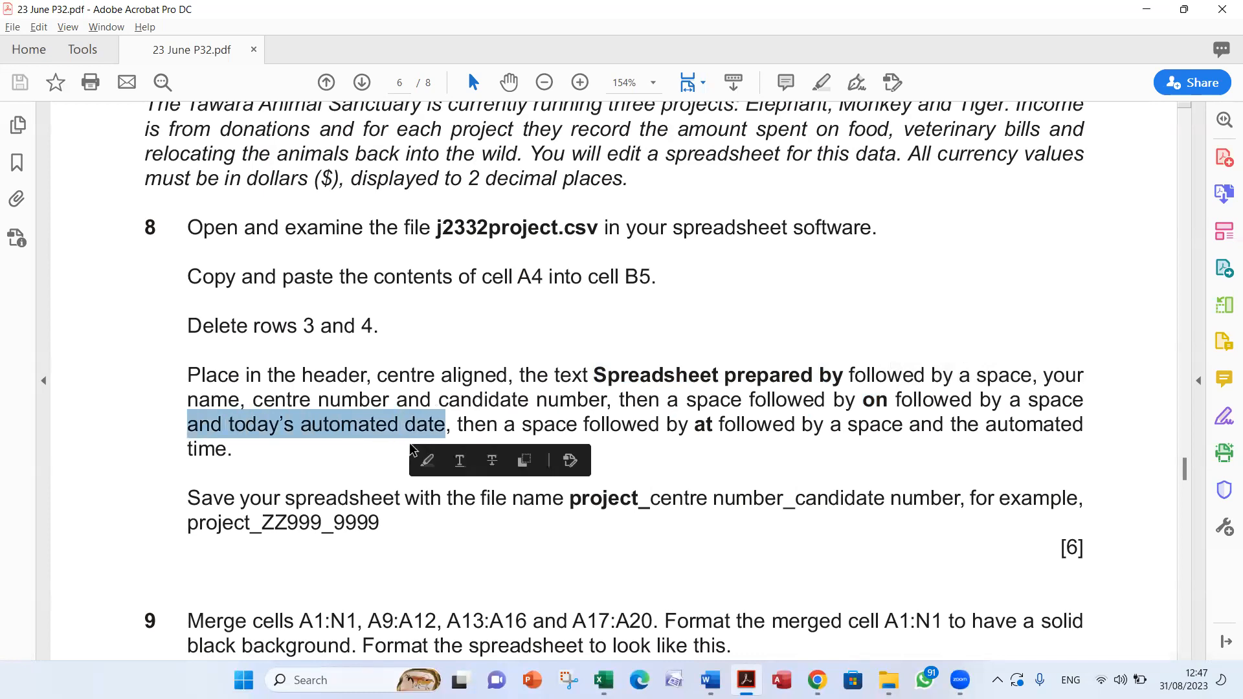
pyautogui.hotkey('alt', 'Tab')
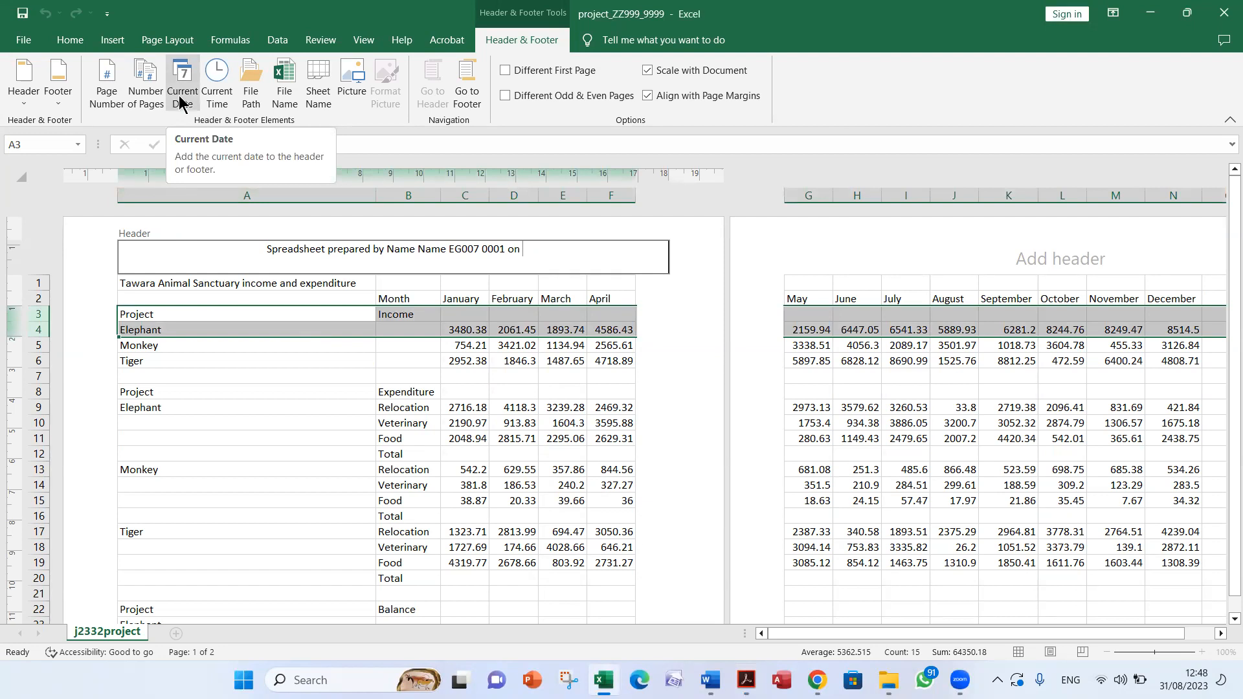
pyautogui.click(181, 102)
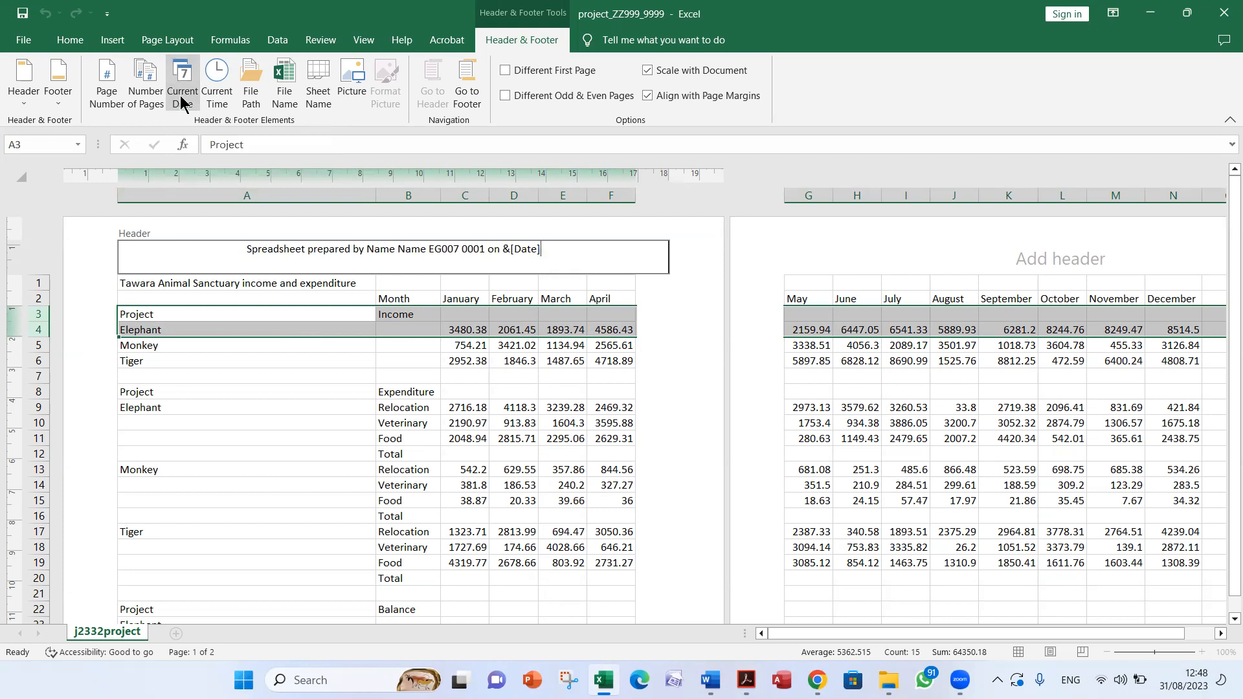
# Check the remaining header wording in Acrobat, complete the Excel header with " at " and the automated current time, and leave header editing.
pyautogui.hotkey('alt', 'Tab')
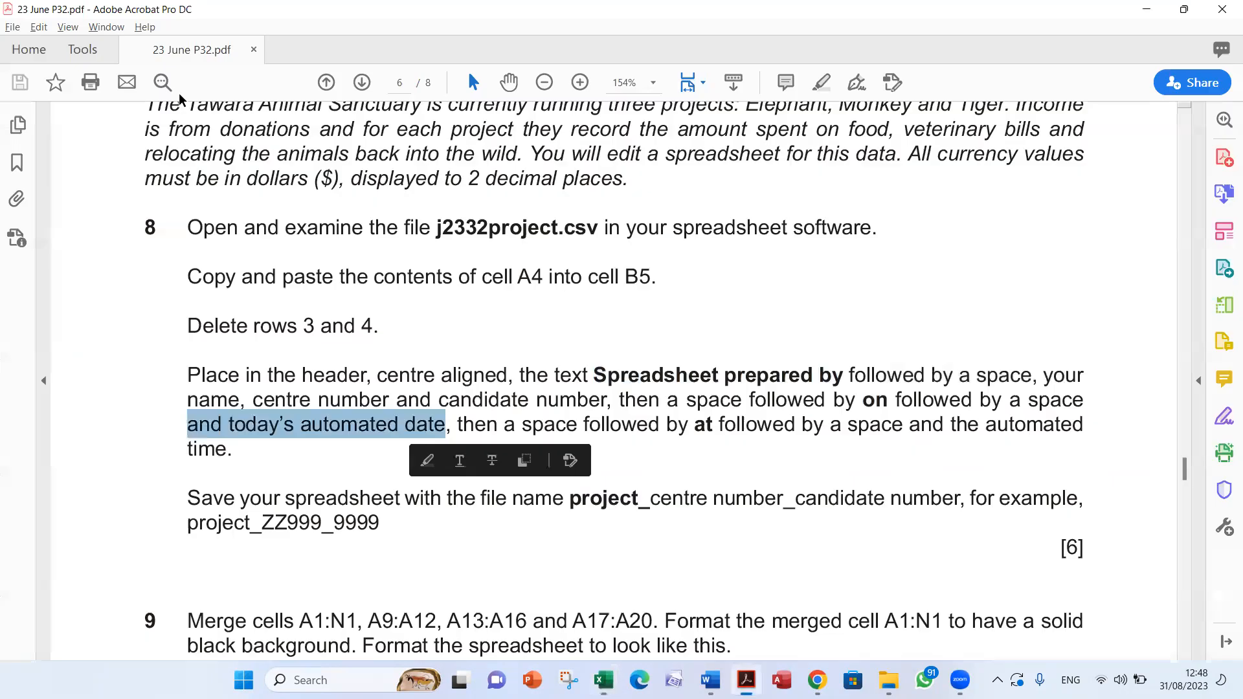
pyautogui.hotkey('alt', 'Tab')
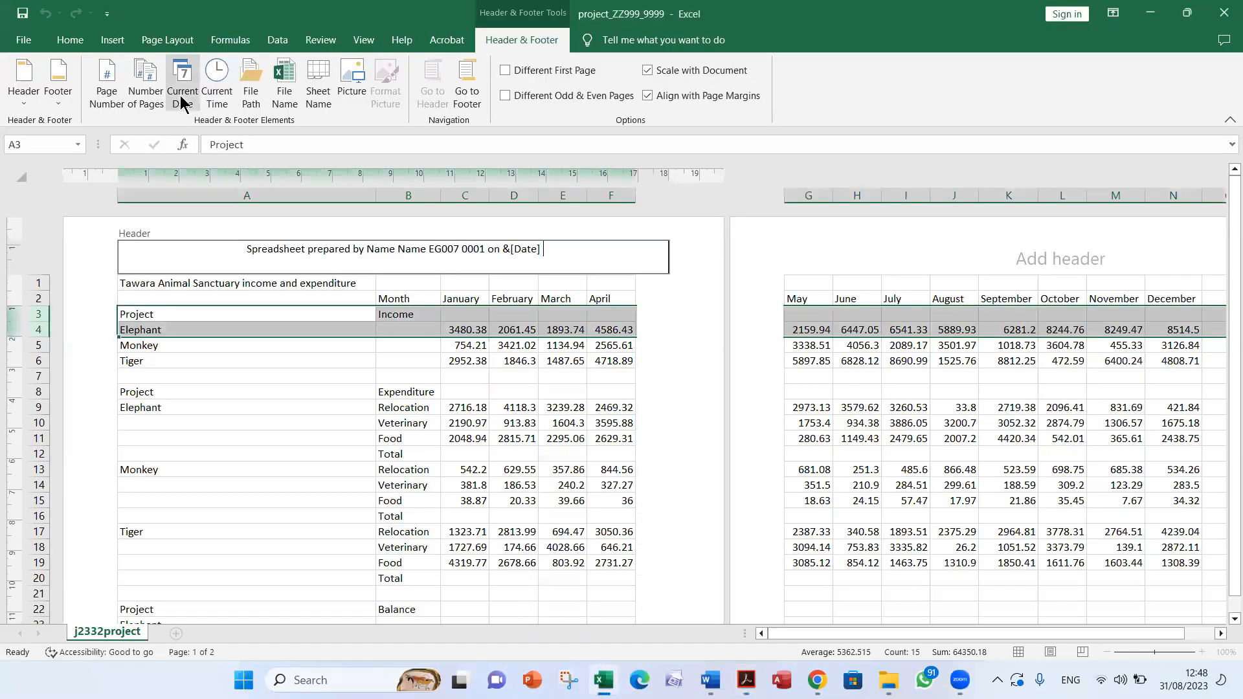
pyautogui.write('at &[Time')
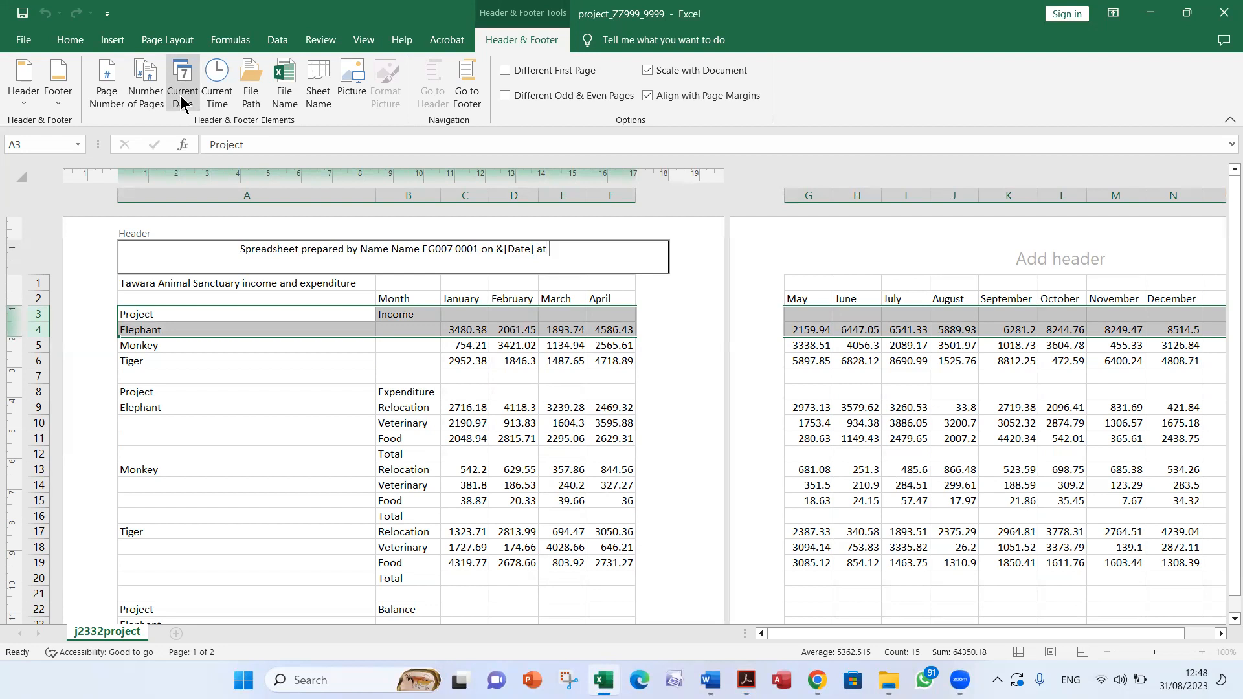
pyautogui.click(221, 96)
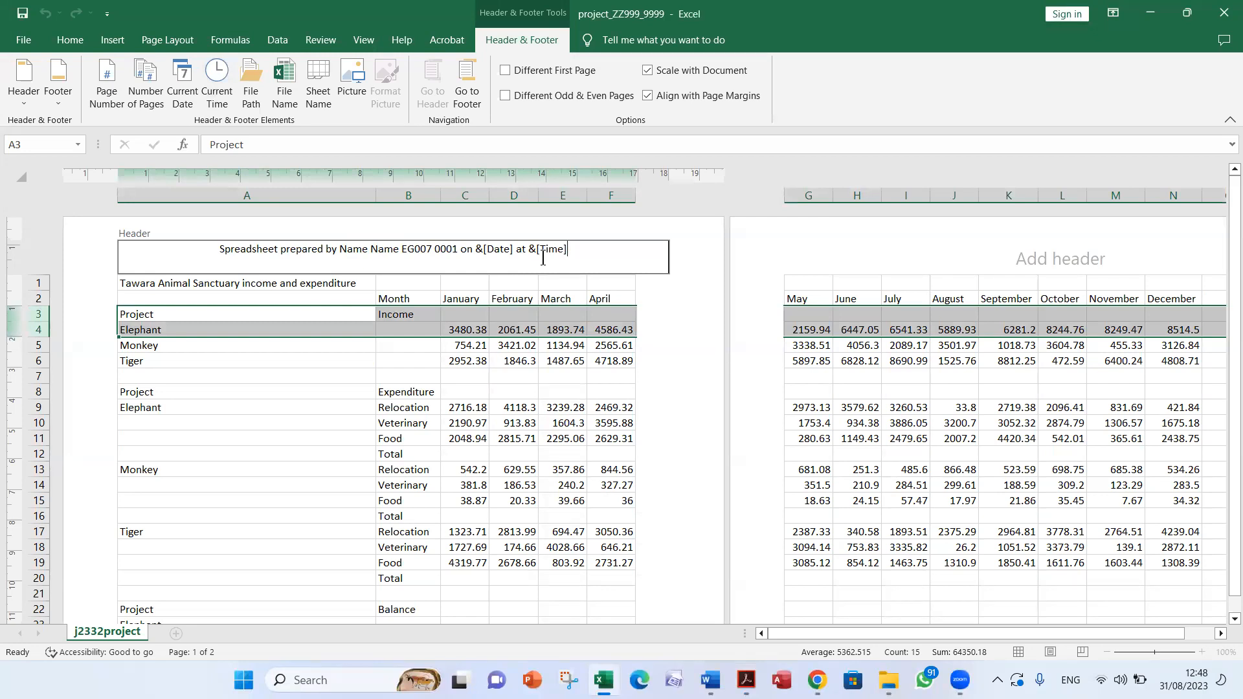
pyautogui.click(491, 360)
pyautogui.click(428, 342)
pyautogui.click(369, 394)
pyautogui.click(435, 348)
pyautogui.click(443, 328)
pyautogui.click(409, 361)
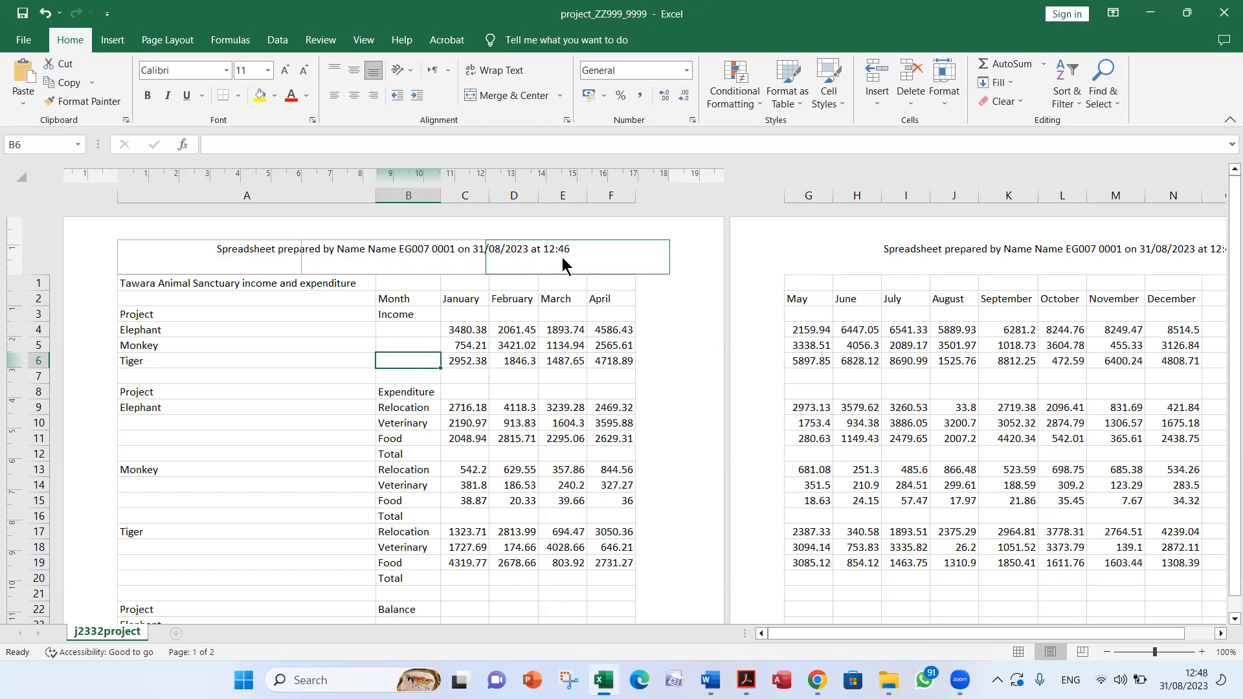
# Check question 8's save instruction in the Acrobat exam paper, return to Excel and save the project spreadsheet.
pyautogui.hotkey('alt', 'Tab')
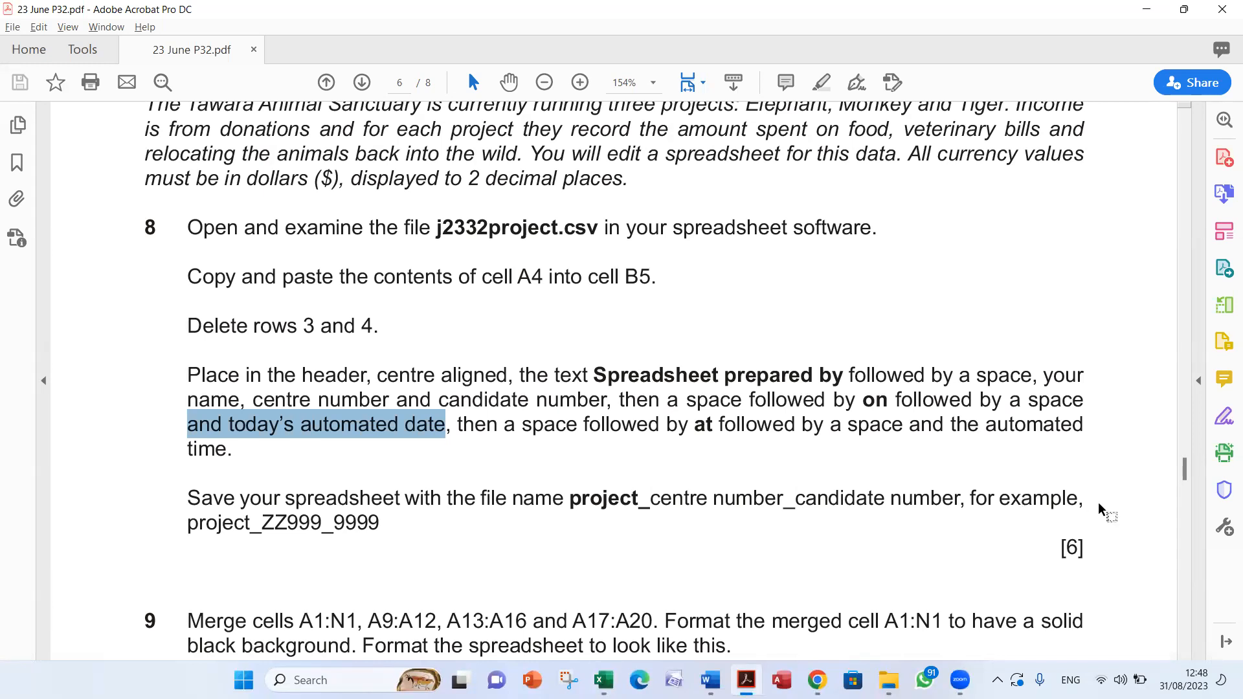
pyautogui.moveTo(334, 277); pyautogui.dragTo(355, 432)
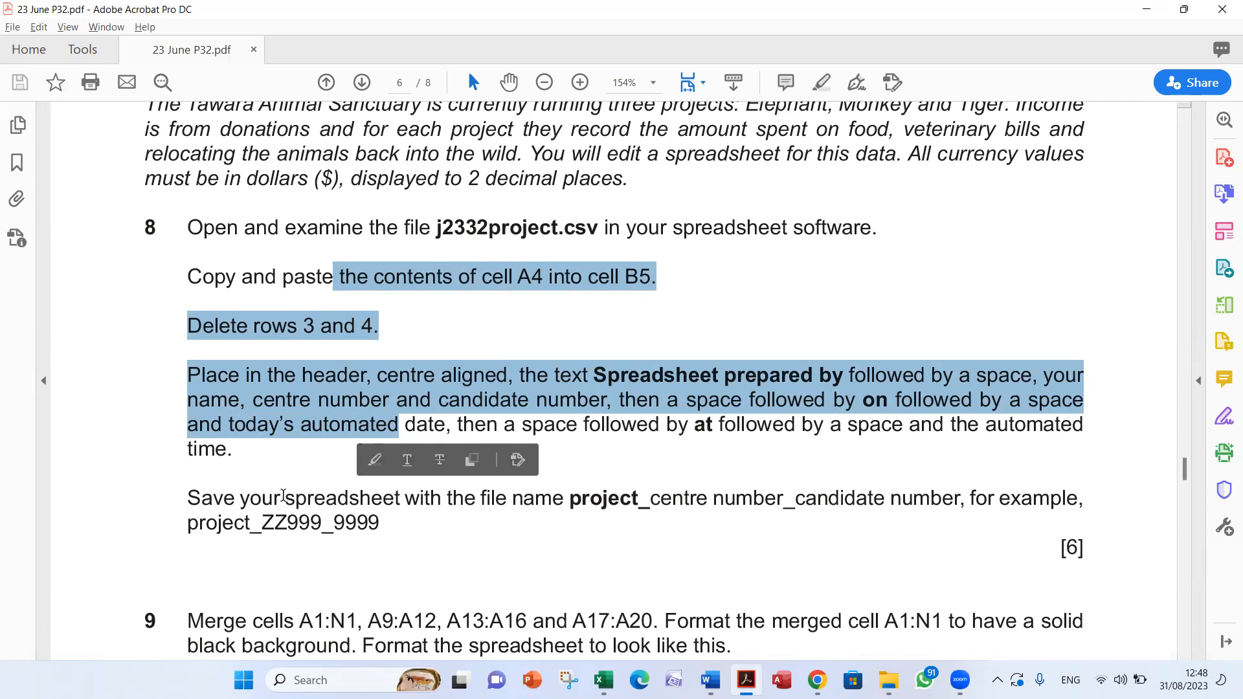
pyautogui.doubleClick(329, 502)
pyautogui.hotkey('alt', 'Tab')
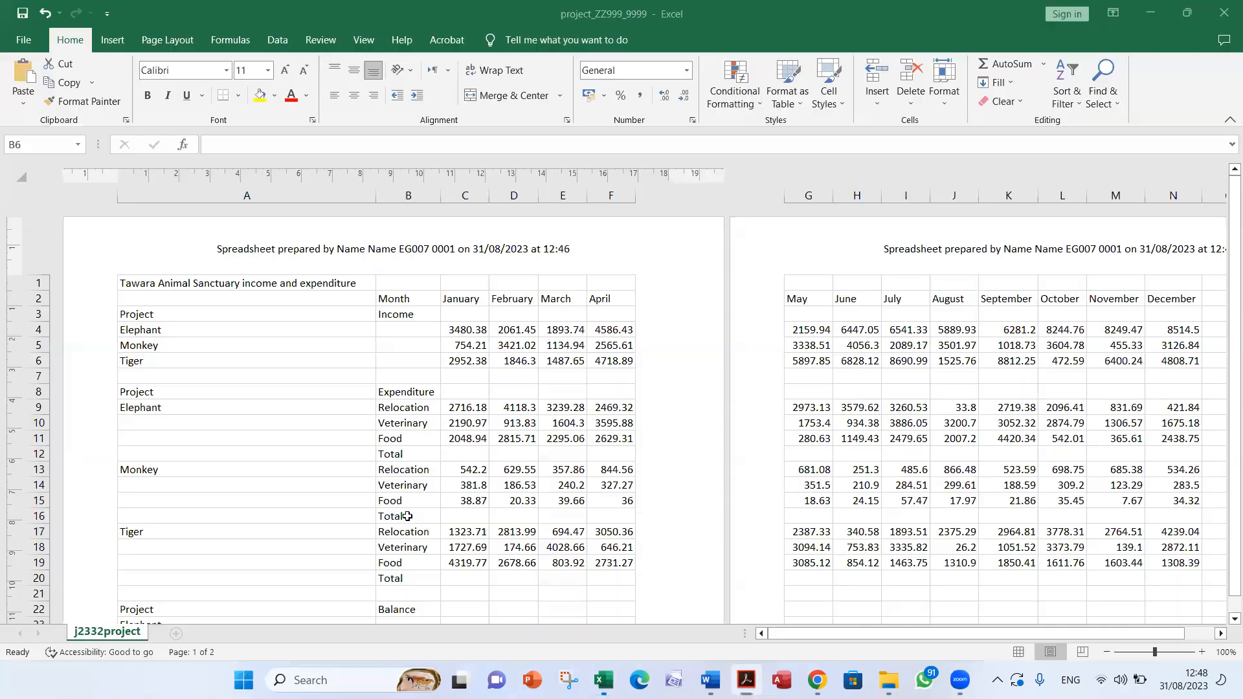
pyautogui.click(24, 13)
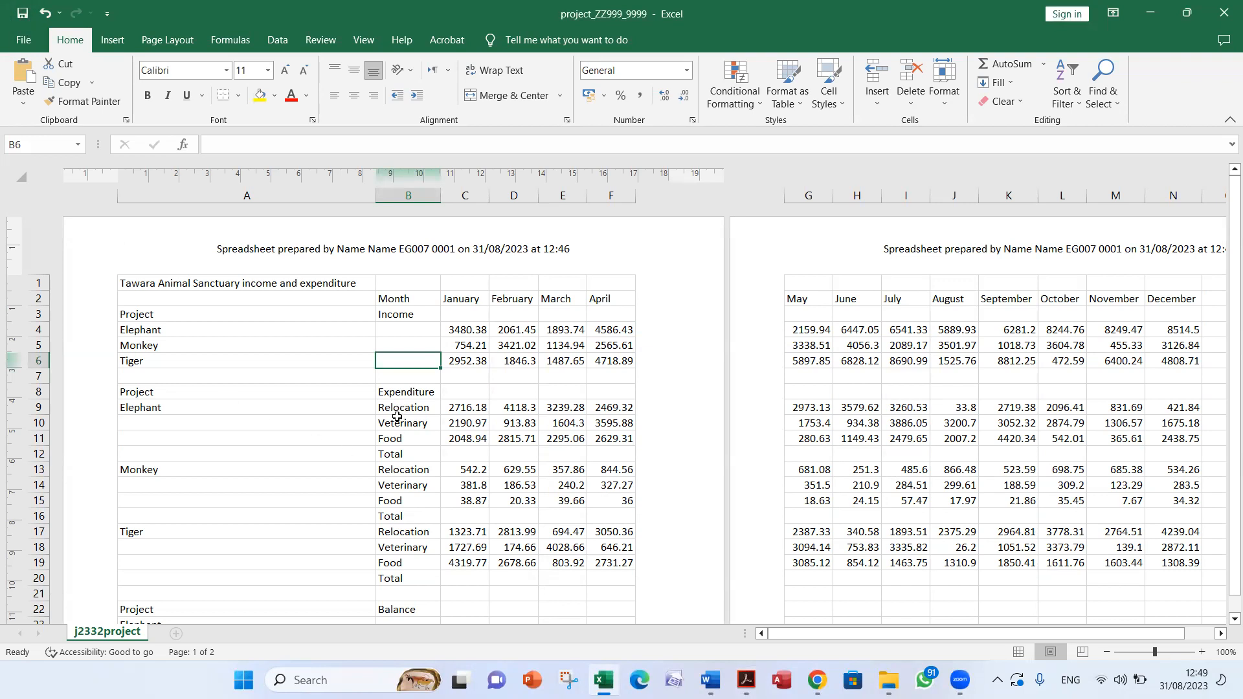
# Switch the worksheet from Page Layout view back to Normal view.
pyautogui.click(500, 420)
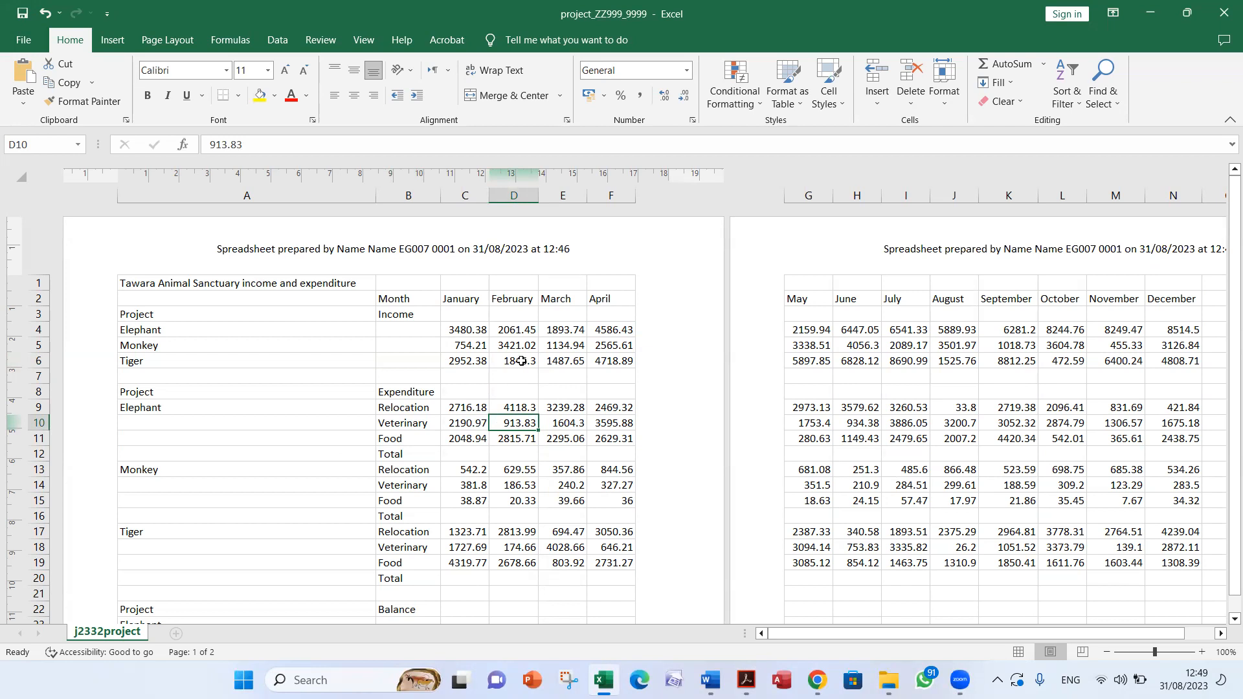
pyautogui.click(442, 351)
pyautogui.click(412, 372)
pyautogui.click(332, 351)
pyautogui.click(292, 426)
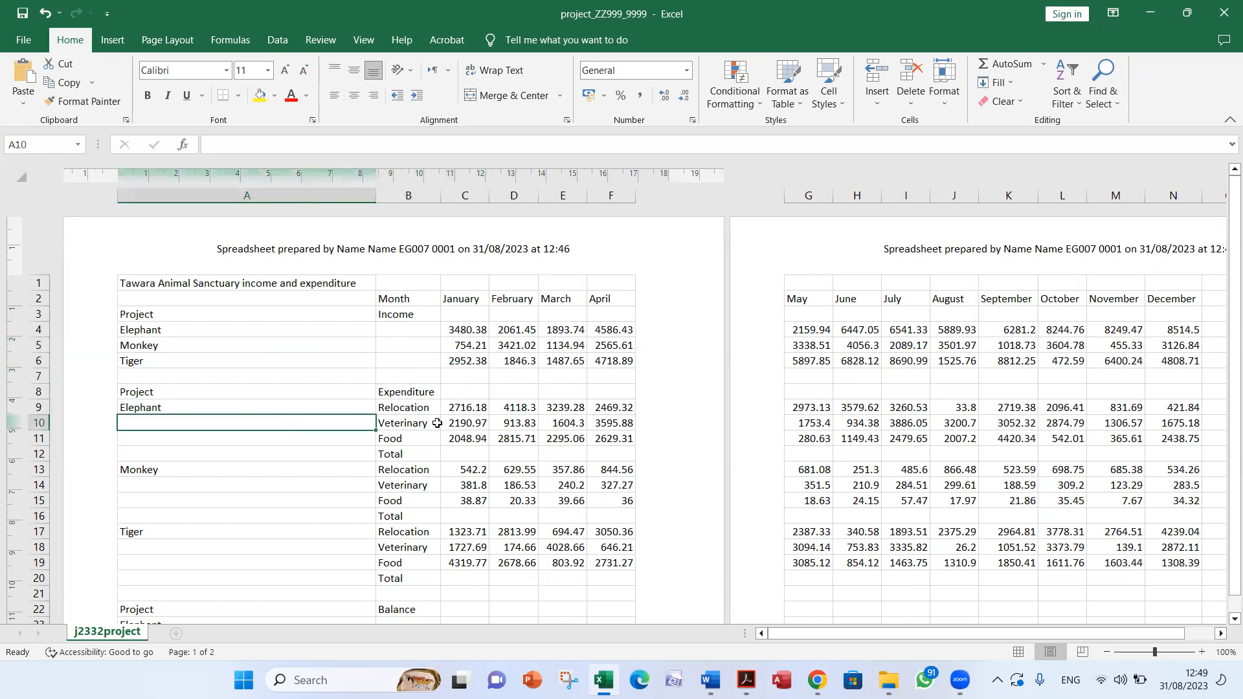
pyautogui.click(438, 423)
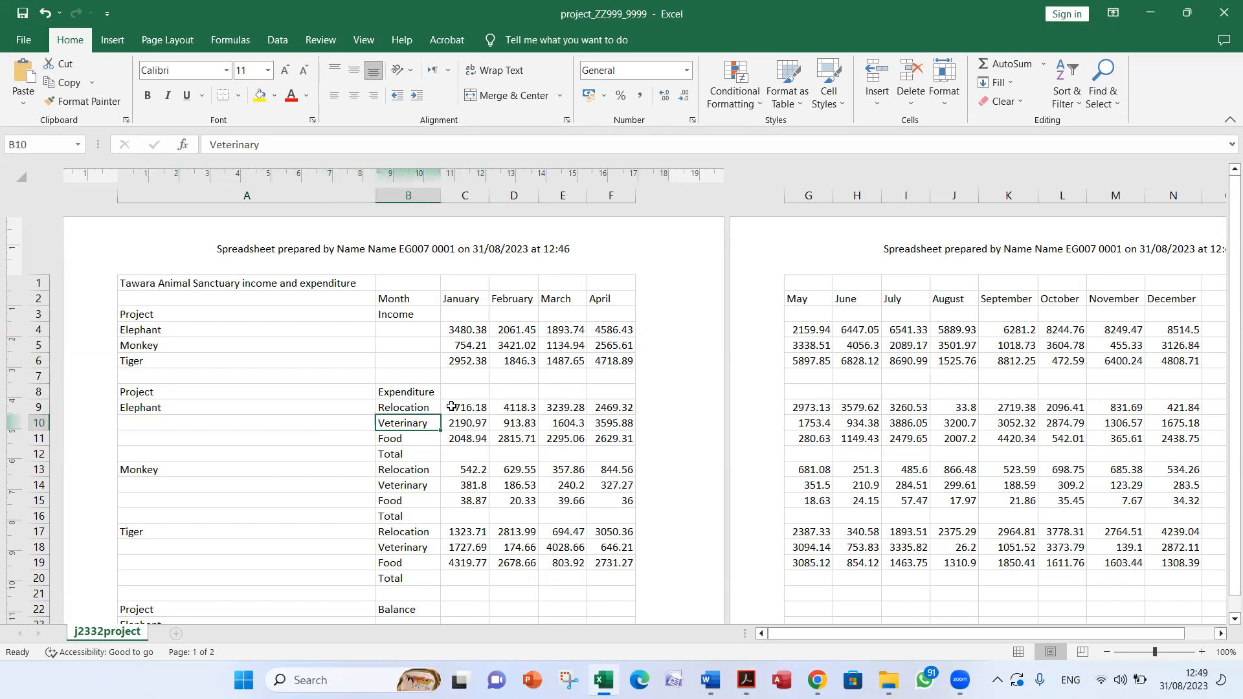
pyautogui.click(368, 43)
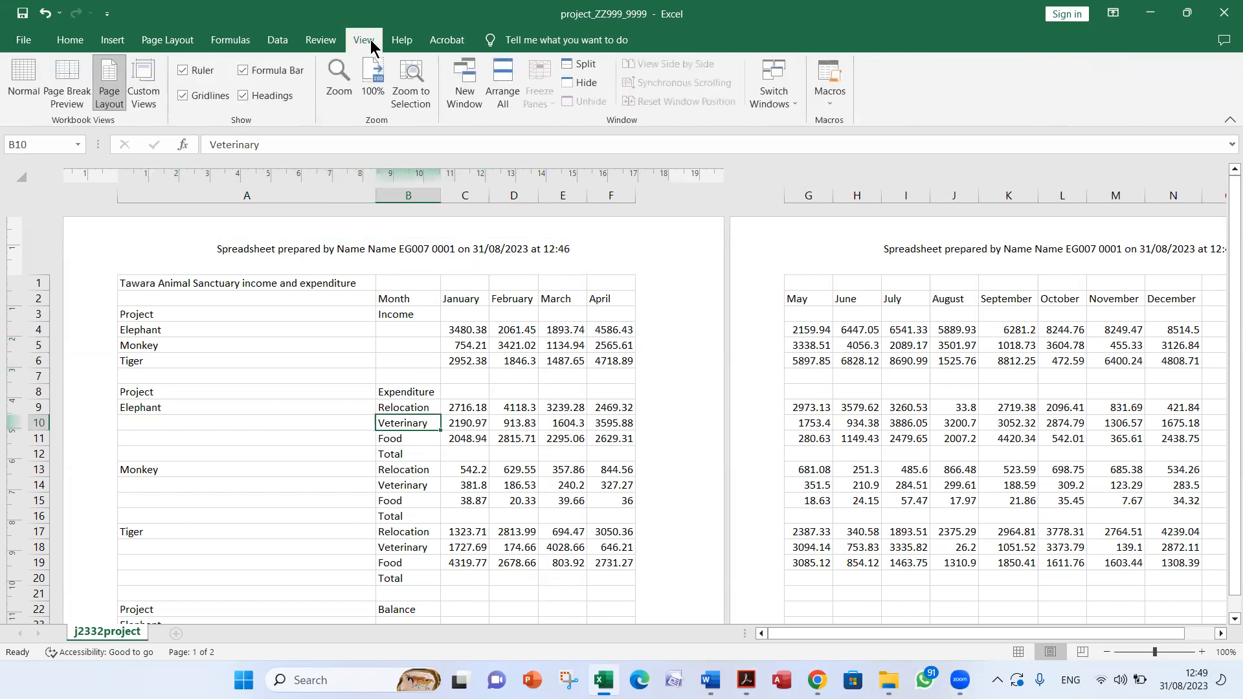
pyautogui.click(17, 94)
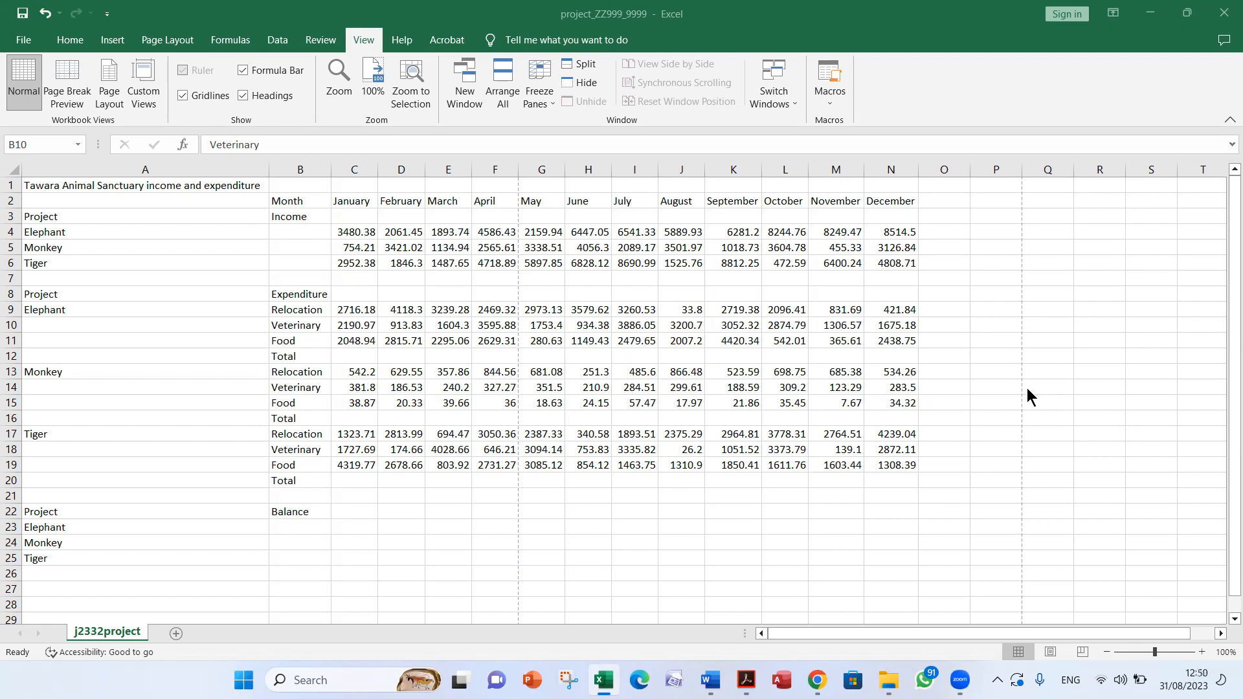
# Switch to the Acrobat exam paper and examine questions 9 to 15 with their marks, returning to question 9's merge instructions and sample layout.
pyautogui.hotkey('alt', 'Tab')
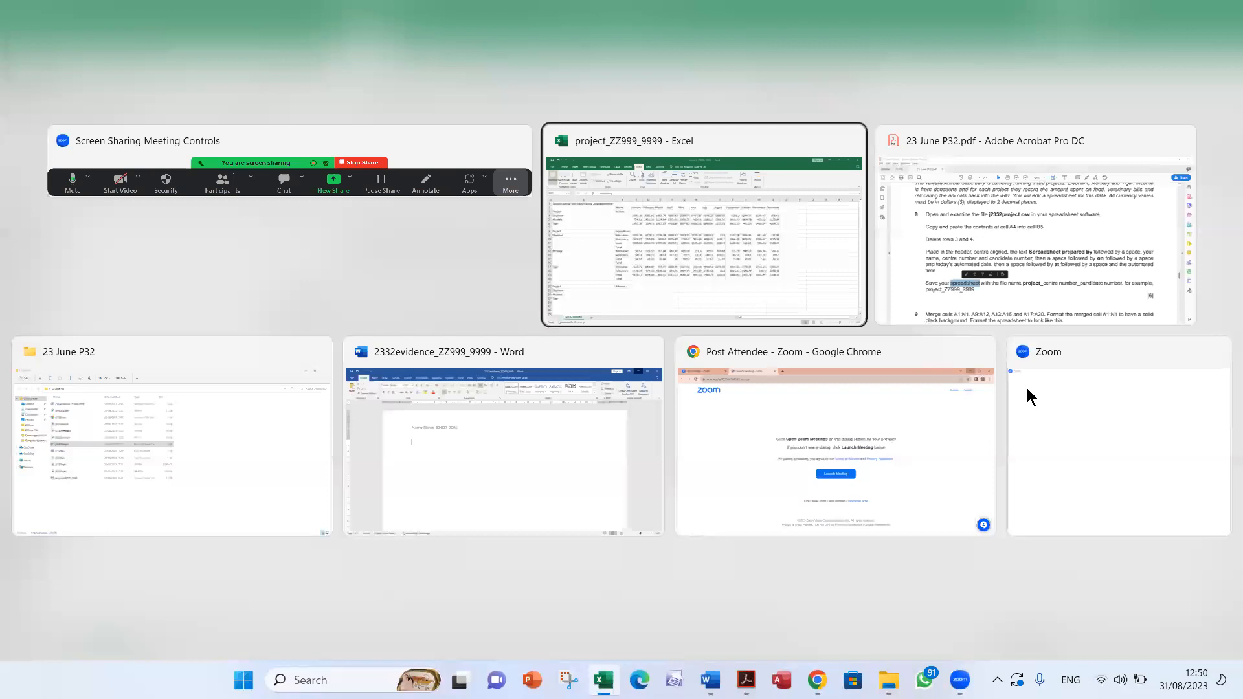
pyautogui.hotkey('alt', 'Tab')
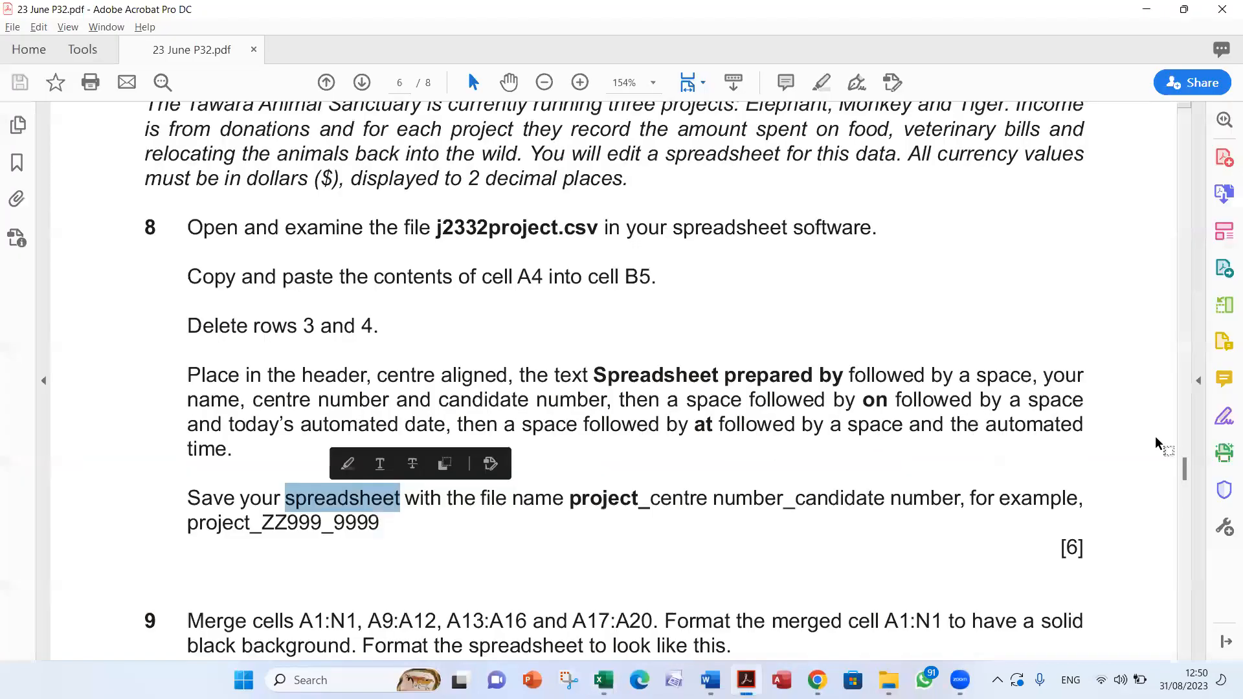
pyautogui.scroll(-5, 1020, 494)
pyautogui.scroll(-3, 981, 462)
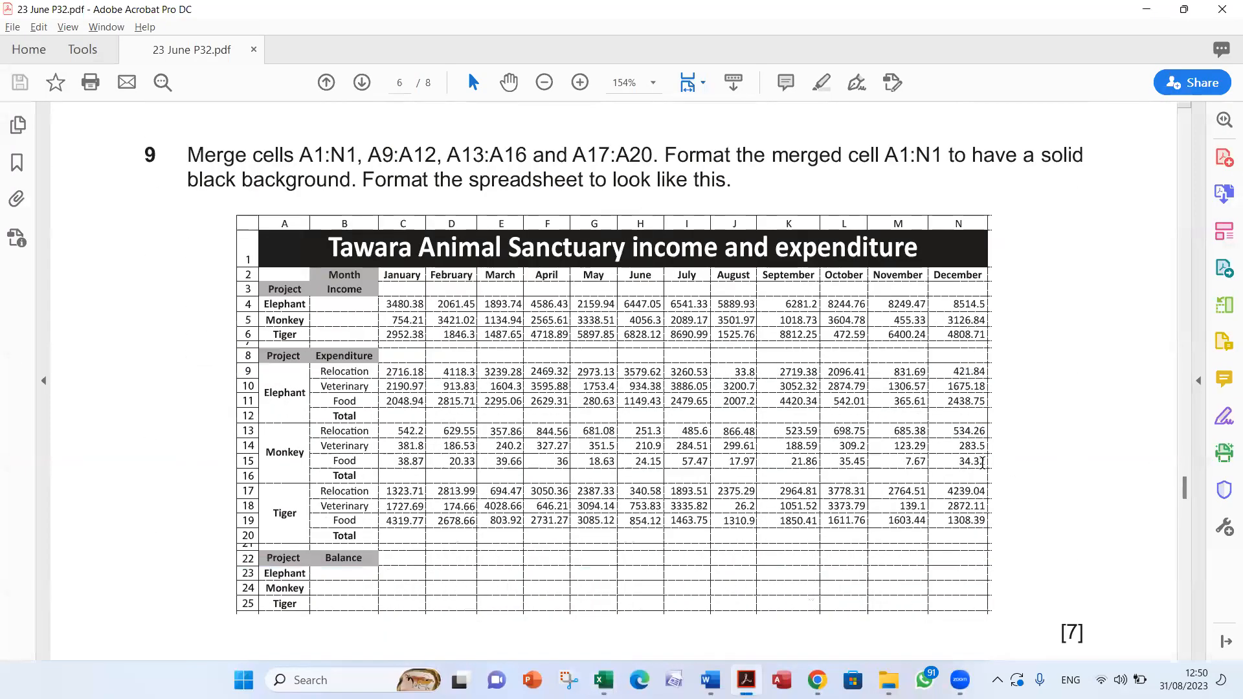
pyautogui.scroll(2, 982, 462)
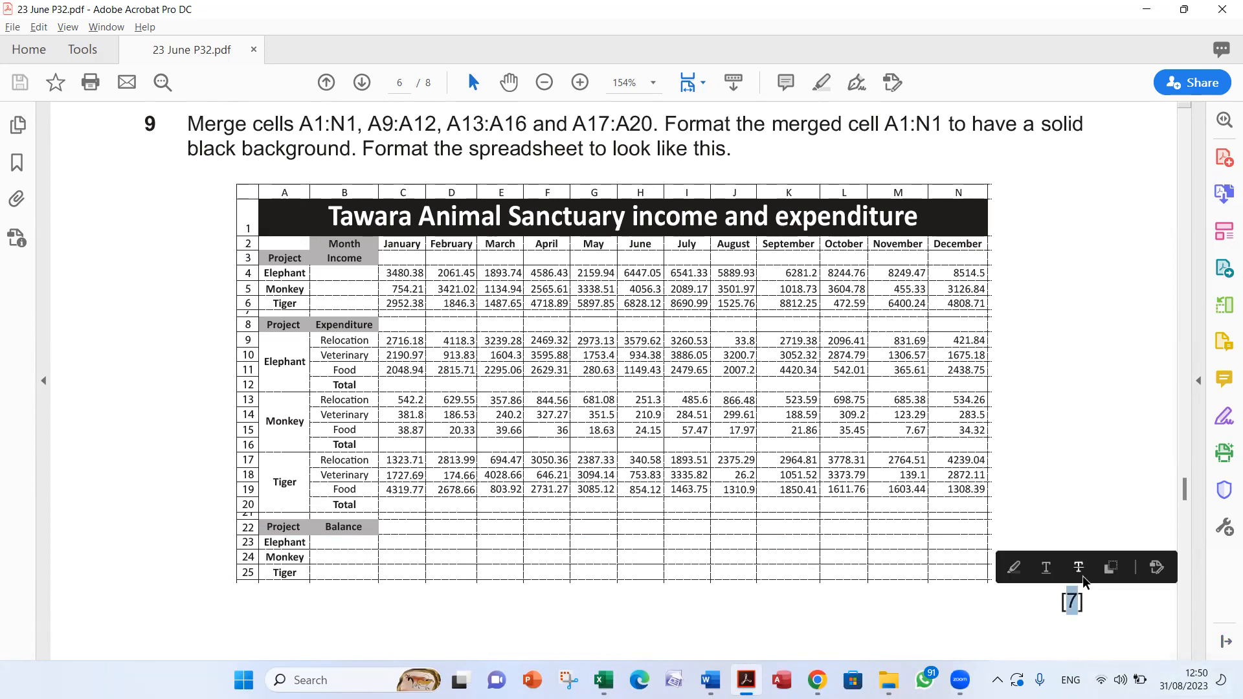
pyautogui.scroll(2, 1082, 570)
pyautogui.scroll(2, 1083, 539)
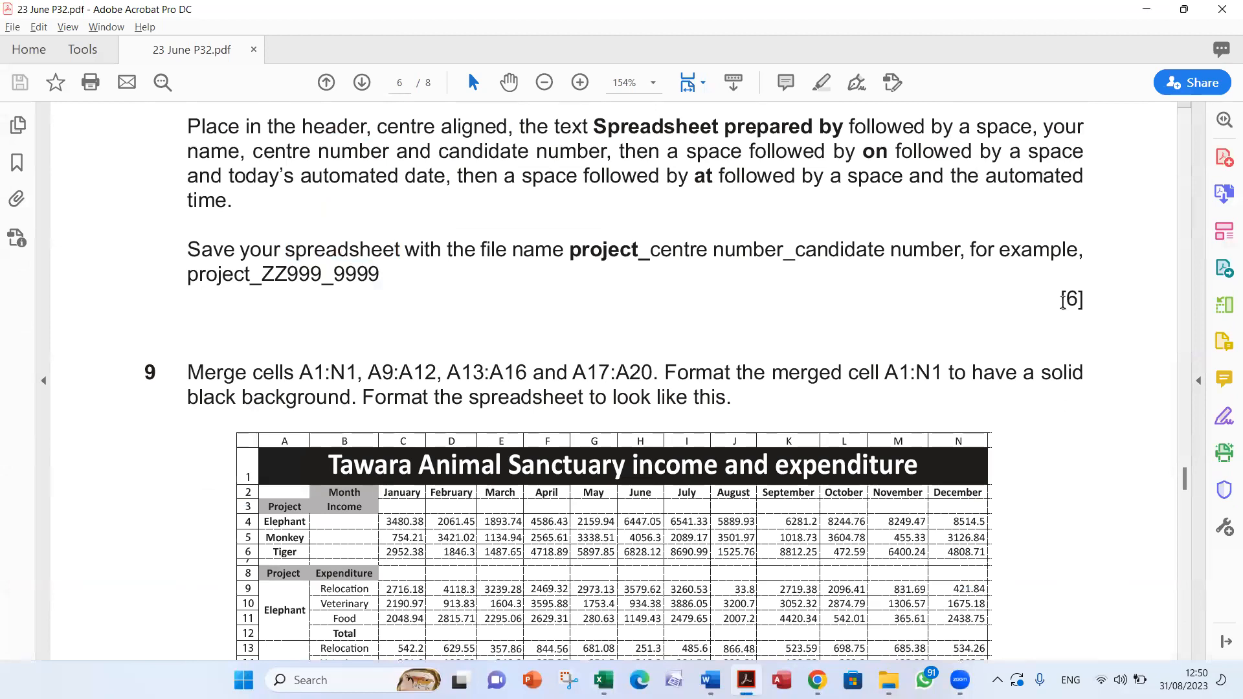
pyautogui.scroll(-10, 1057, 323)
pyautogui.scroll(-20, 1057, 326)
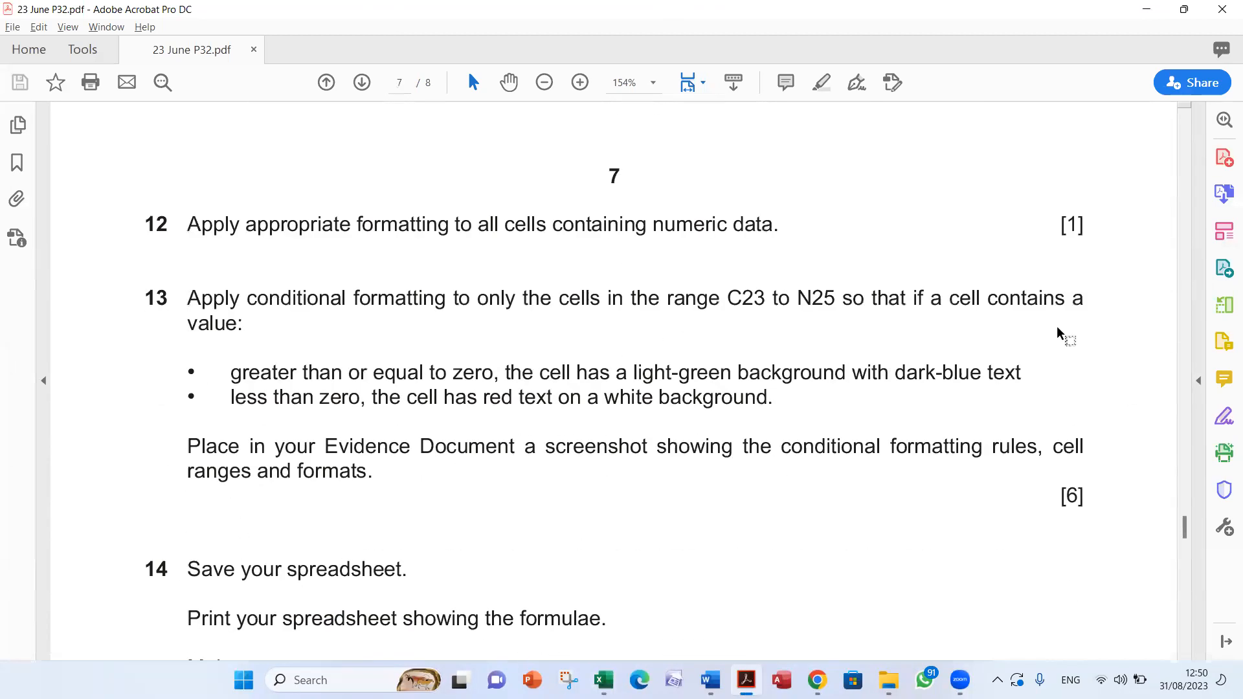
pyautogui.scroll(-2, 1057, 327)
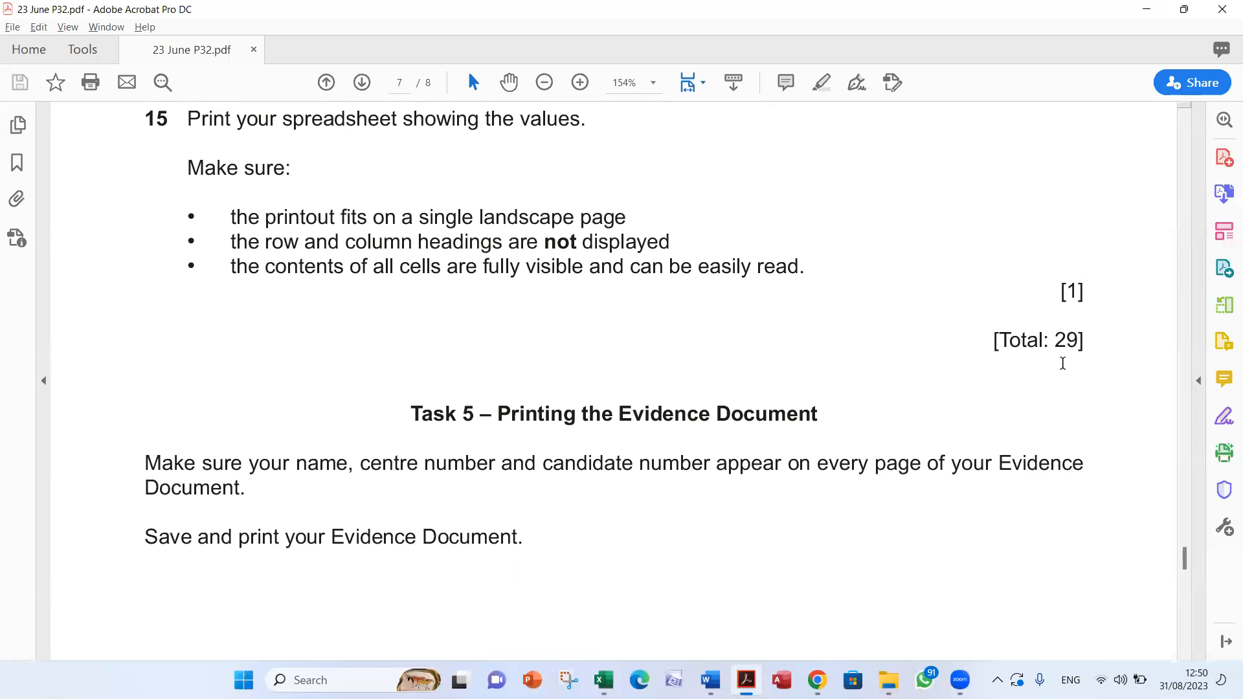
pyautogui.scroll(19, 1061, 363)
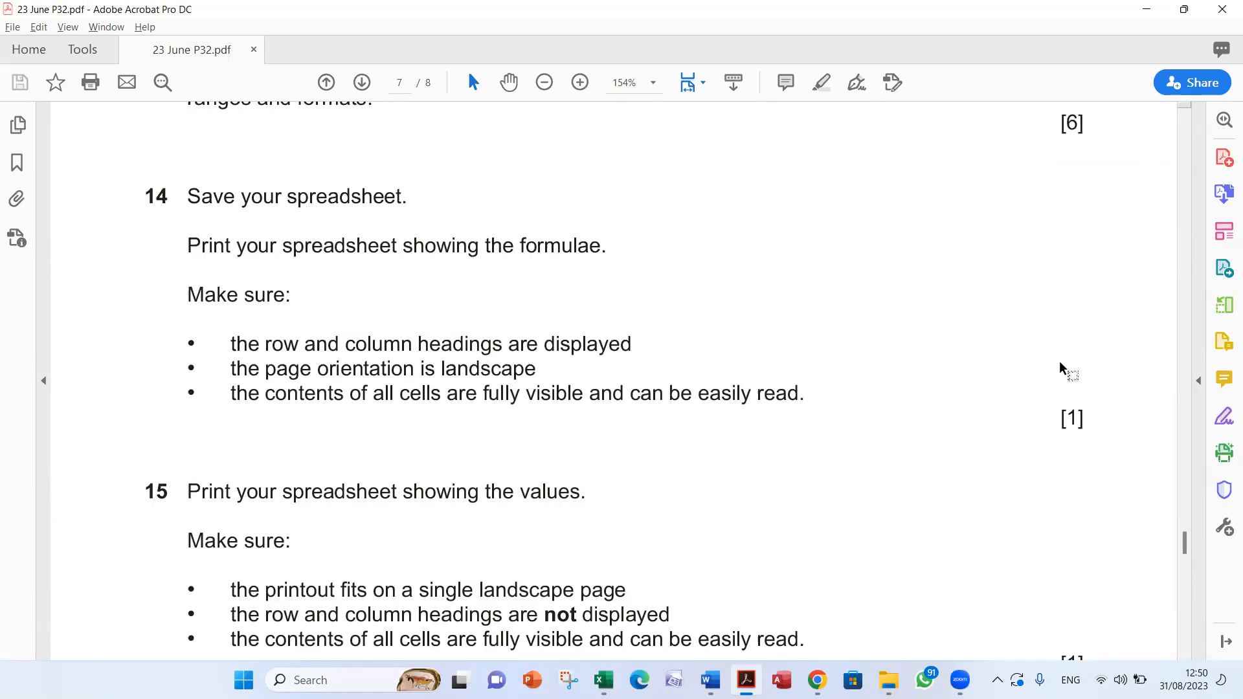
pyautogui.scroll(17, 1058, 359)
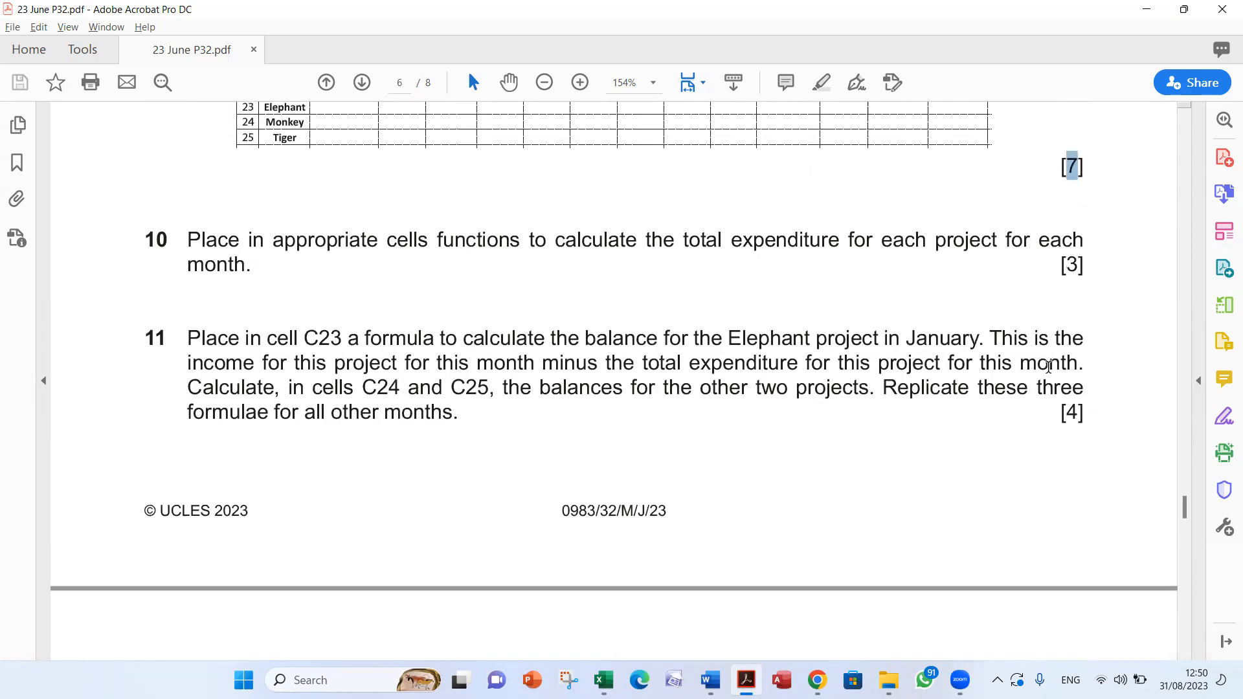
pyautogui.scroll(6, 1044, 369)
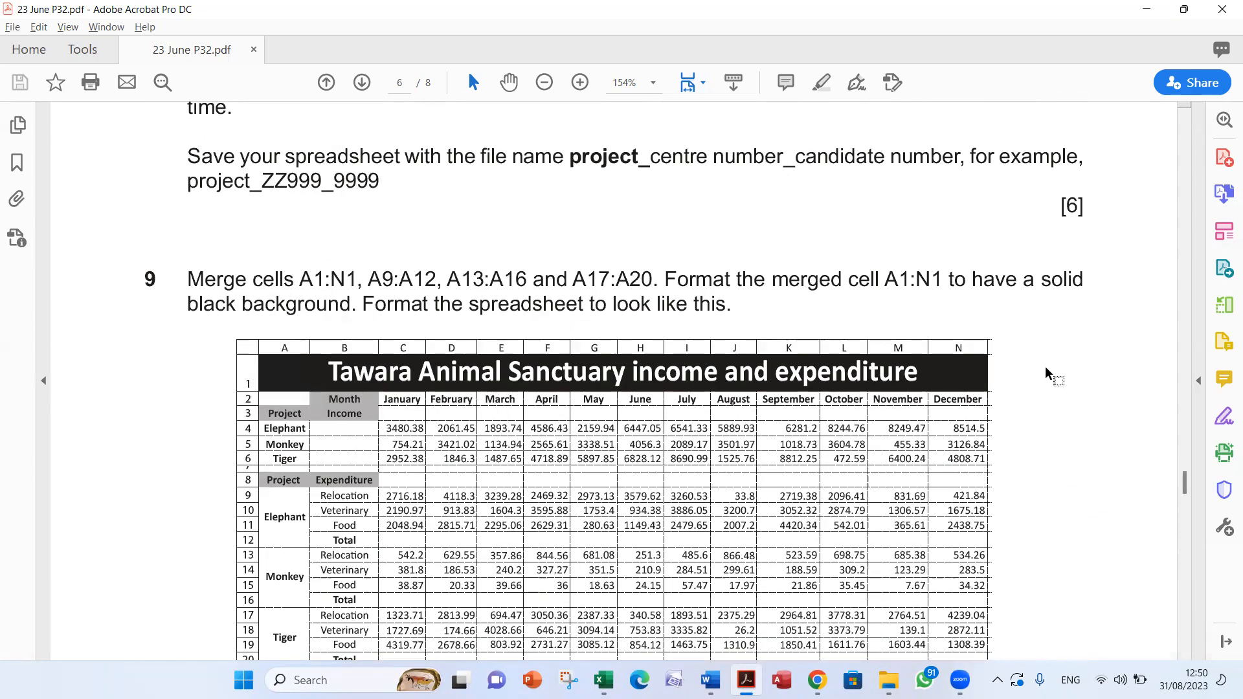
pyautogui.scroll(-1, 1045, 367)
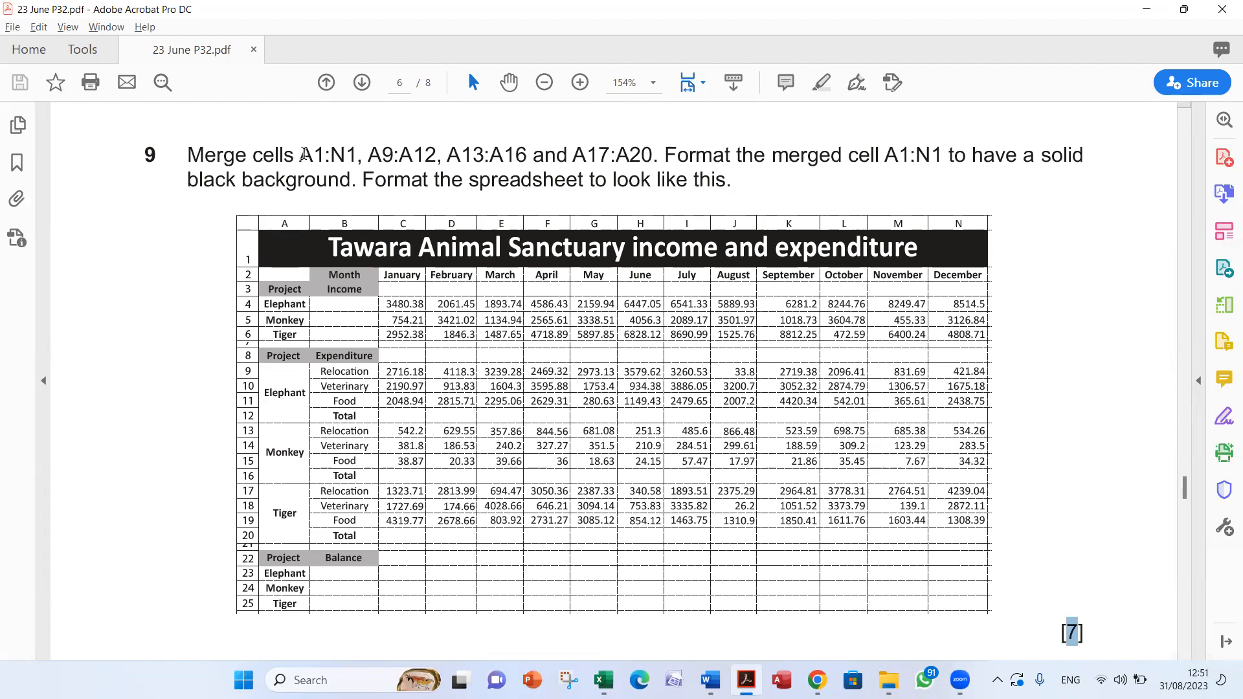
# Switch to Excel and merge and centre the title across cells A1:N1.
pyautogui.hotkey('alt', 'Tab')
pyautogui.hotkey('alt', 'Tab')
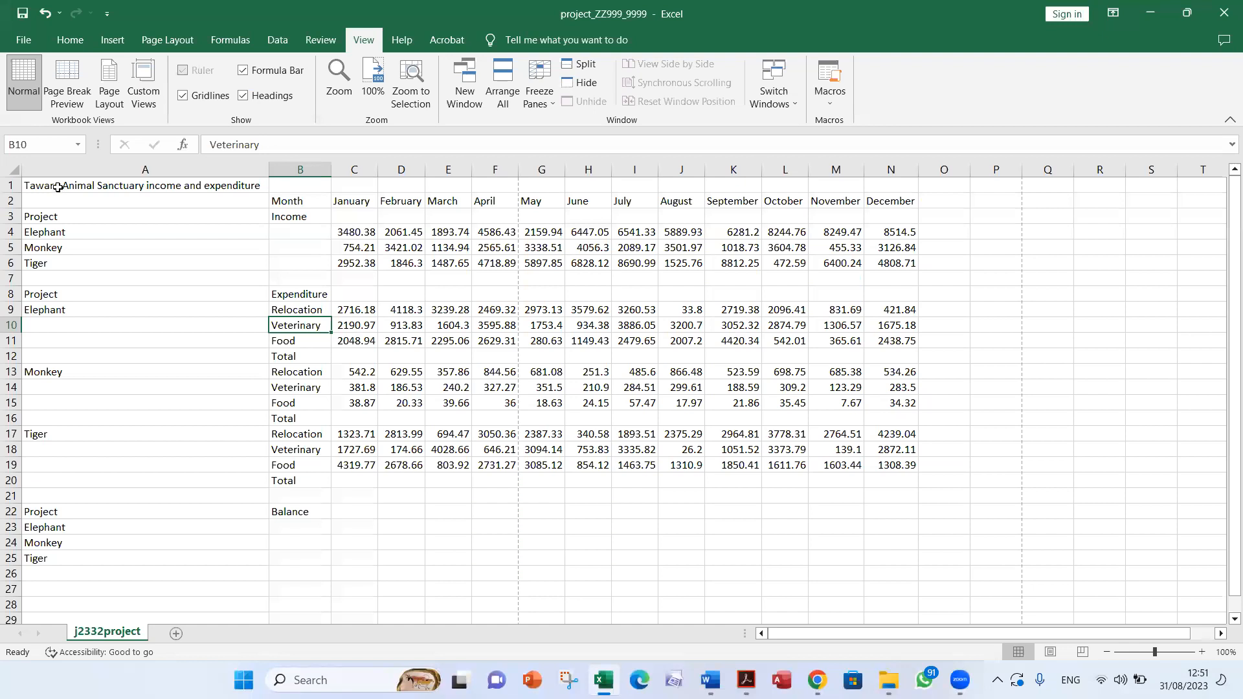
pyautogui.click(57, 185)
pyautogui.moveTo(56, 185); pyautogui.dragTo(869, 189)
pyautogui.click(56, 39)
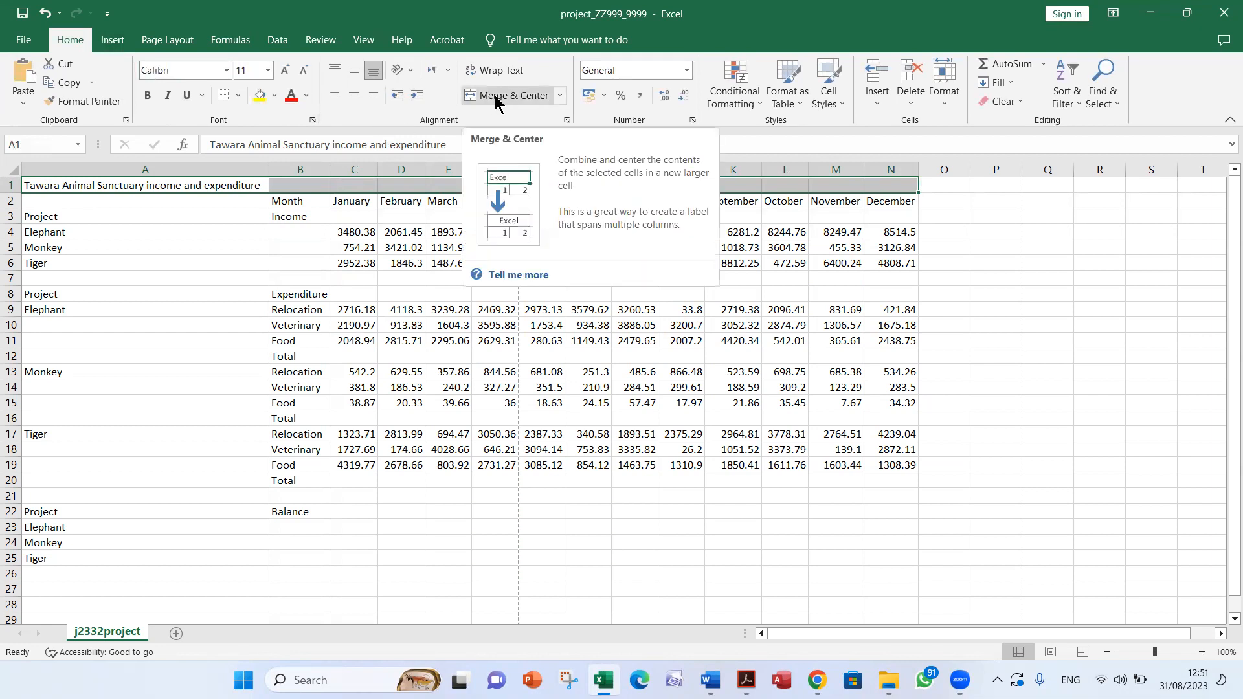
pyautogui.click(495, 97)
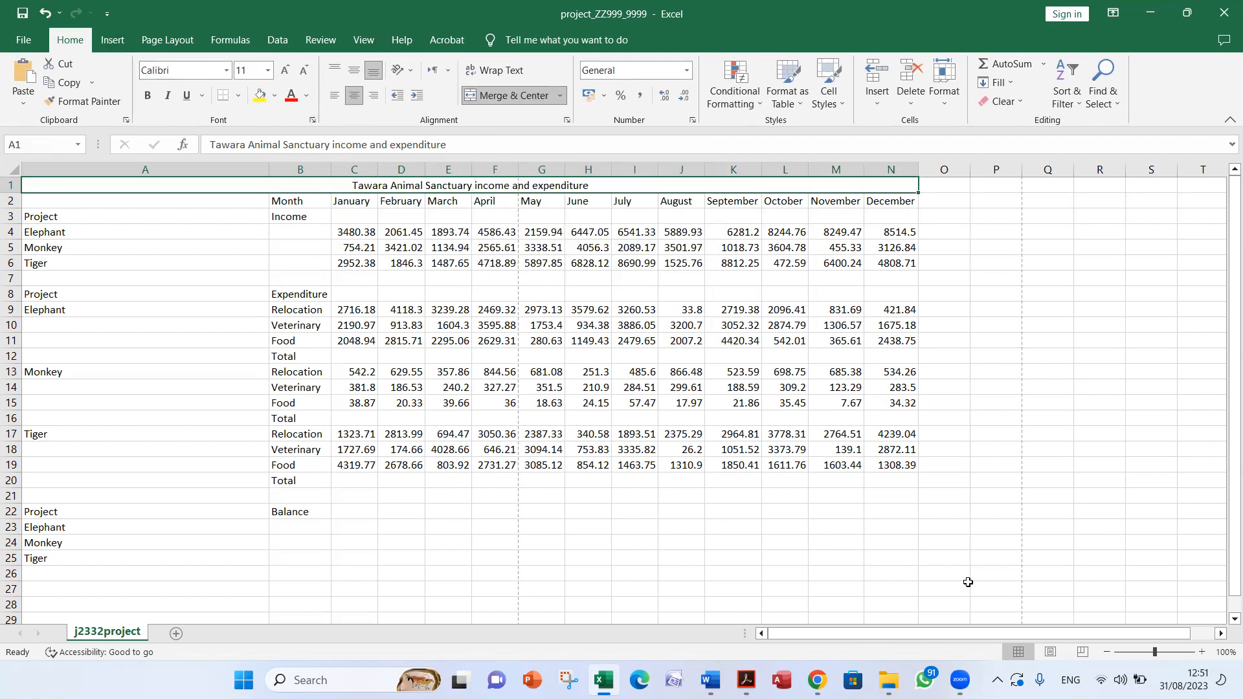
# Check question 9's sample layout in the Acrobat exam paper, return to Excel and merge and centre Elephant across A9:A12.
pyautogui.hotkey('alt', 'Tab')
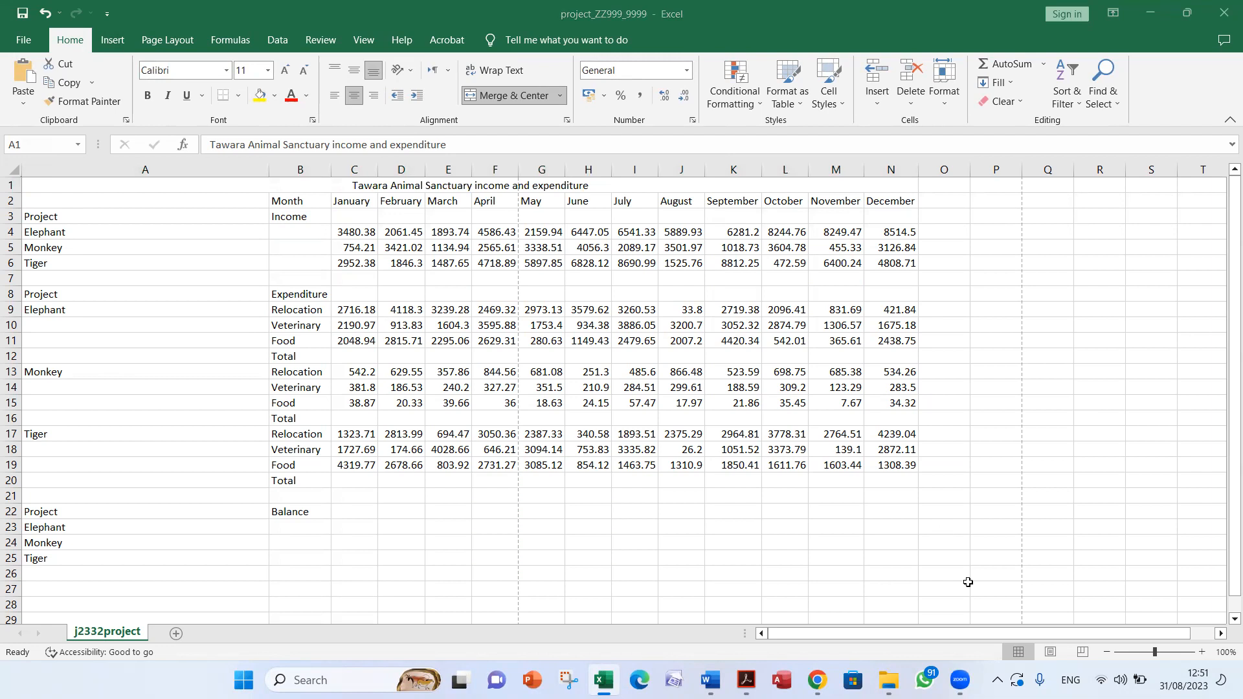
pyautogui.hotkey('alt', 'Tab')
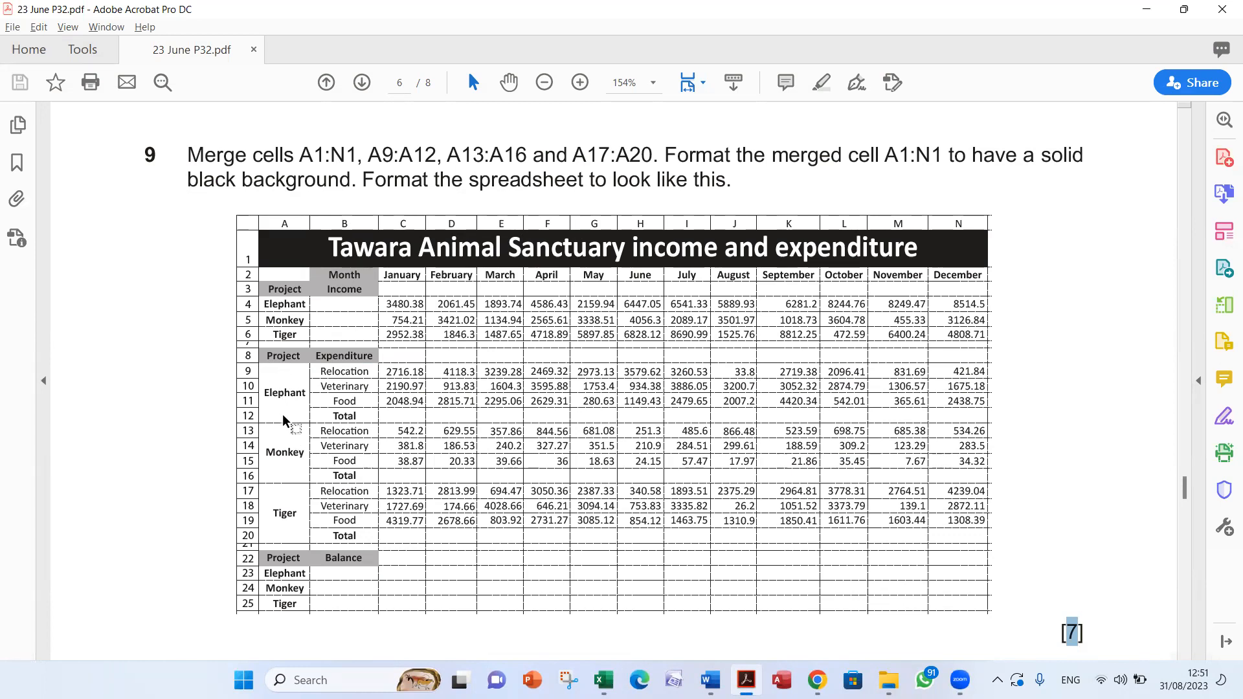
pyautogui.hotkey('alt', 'Tab')
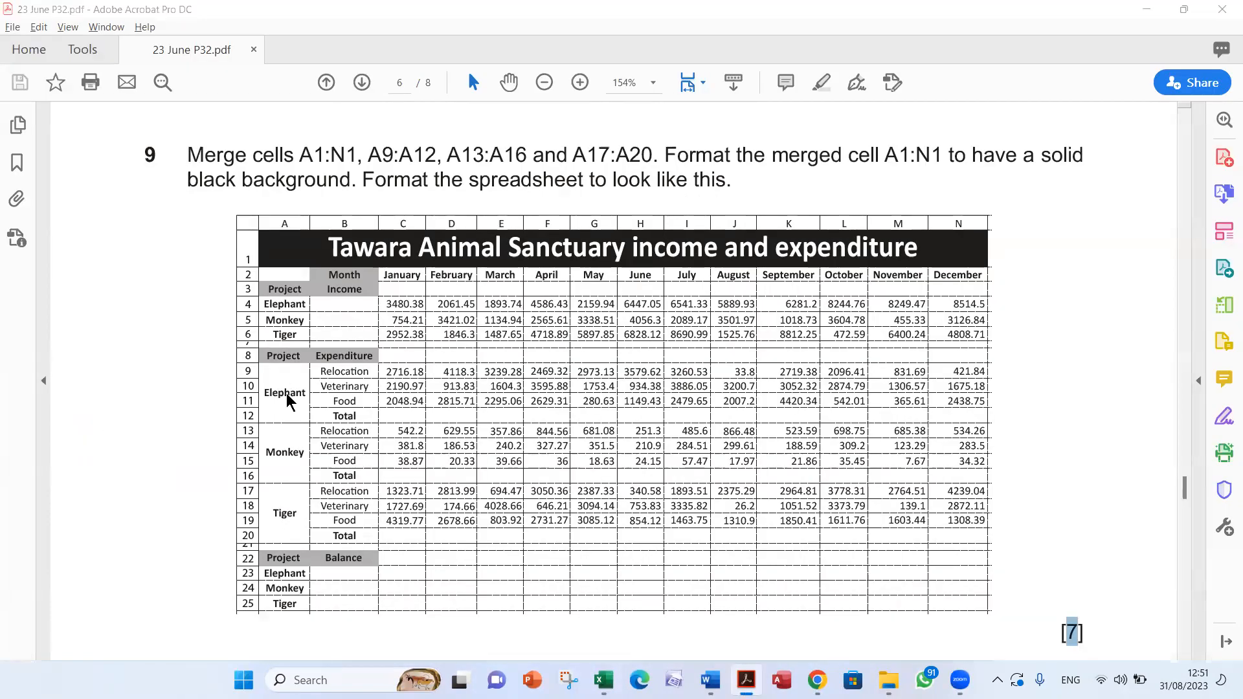
pyautogui.hotkey('alt', 'Tab')
pyautogui.hotkey('alt', 'Tab')
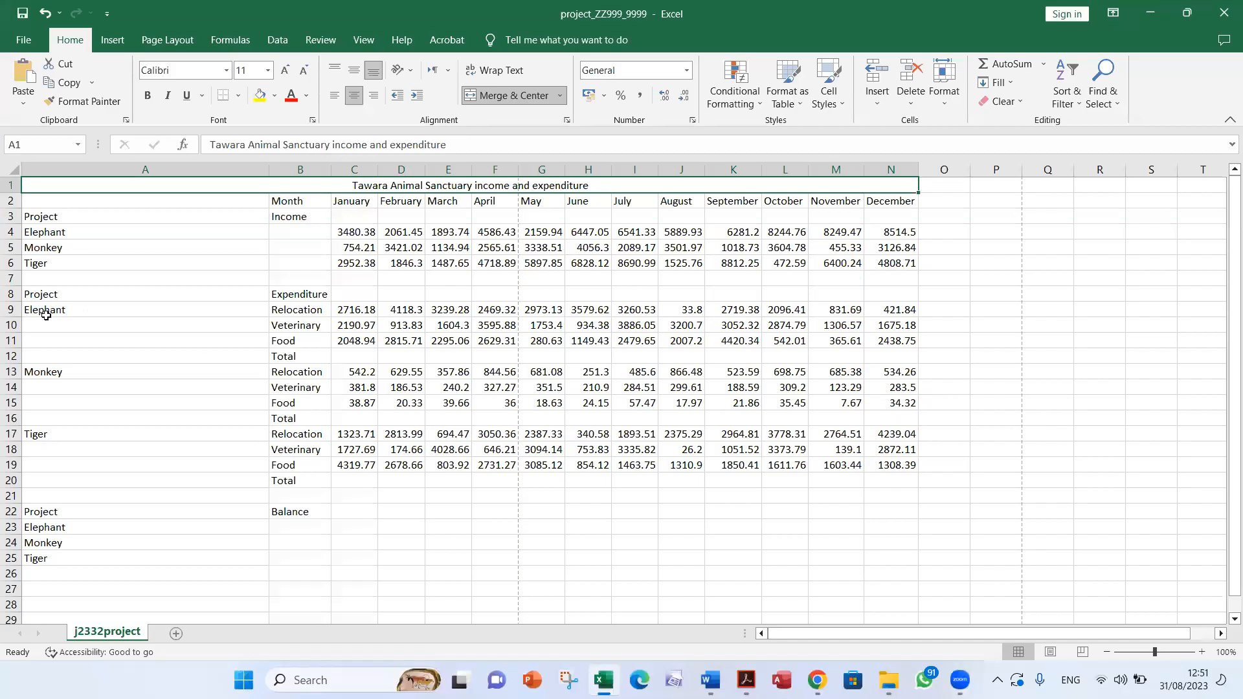
pyautogui.moveTo(50, 313); pyautogui.dragTo(45, 356)
pyautogui.click(495, 100)
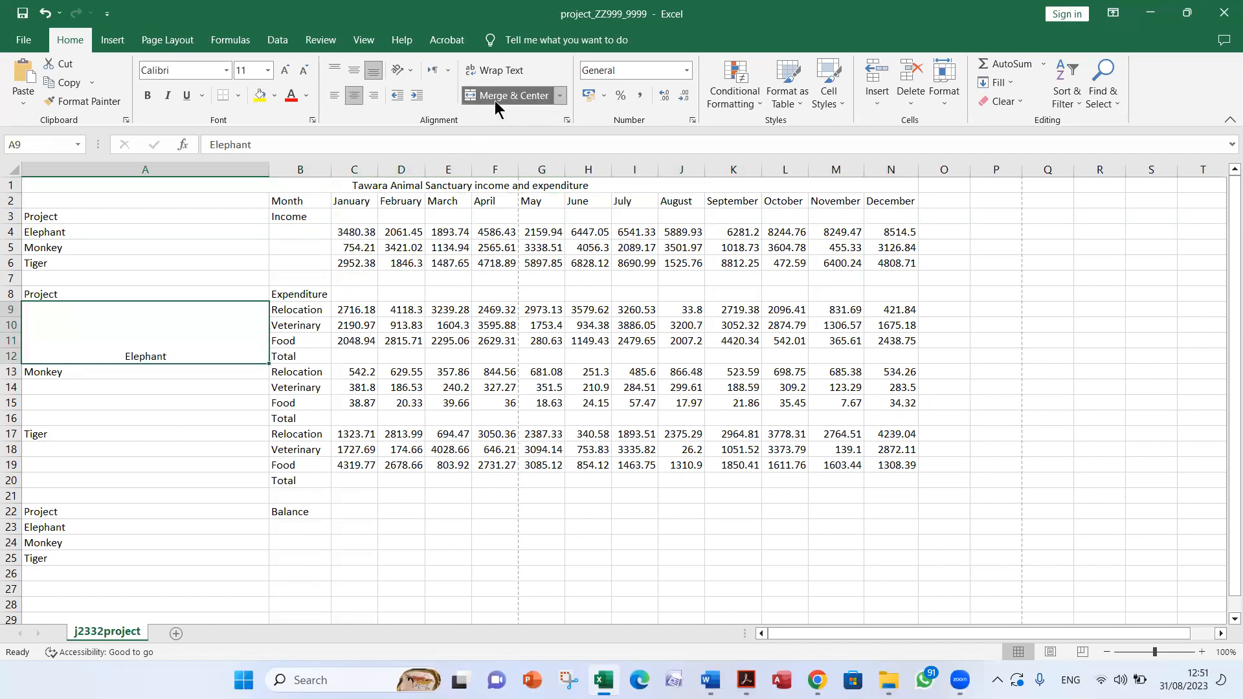
# Mark the A13:A16 range in the Acrobat exam paper, return to Excel and merge and centre Monkey across A13:A16.
pyautogui.hotkey('alt', 'Tab')
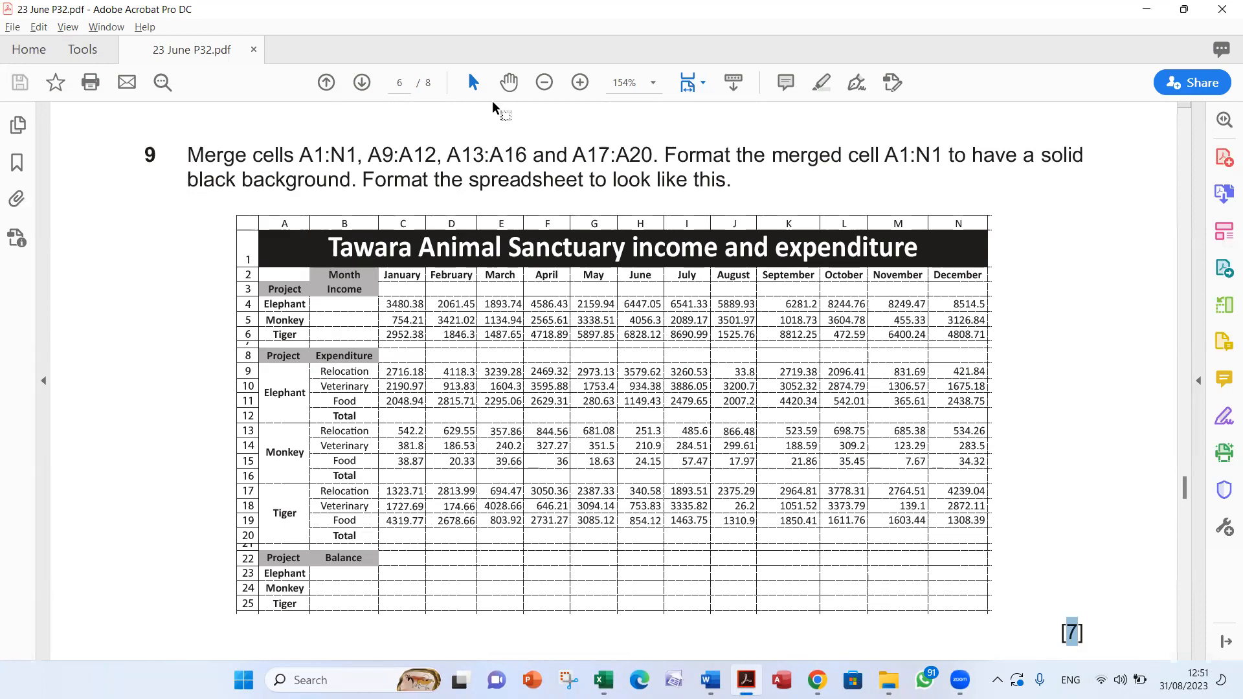
pyautogui.click(447, 157)
pyautogui.moveTo(453, 155); pyautogui.dragTo(529, 157)
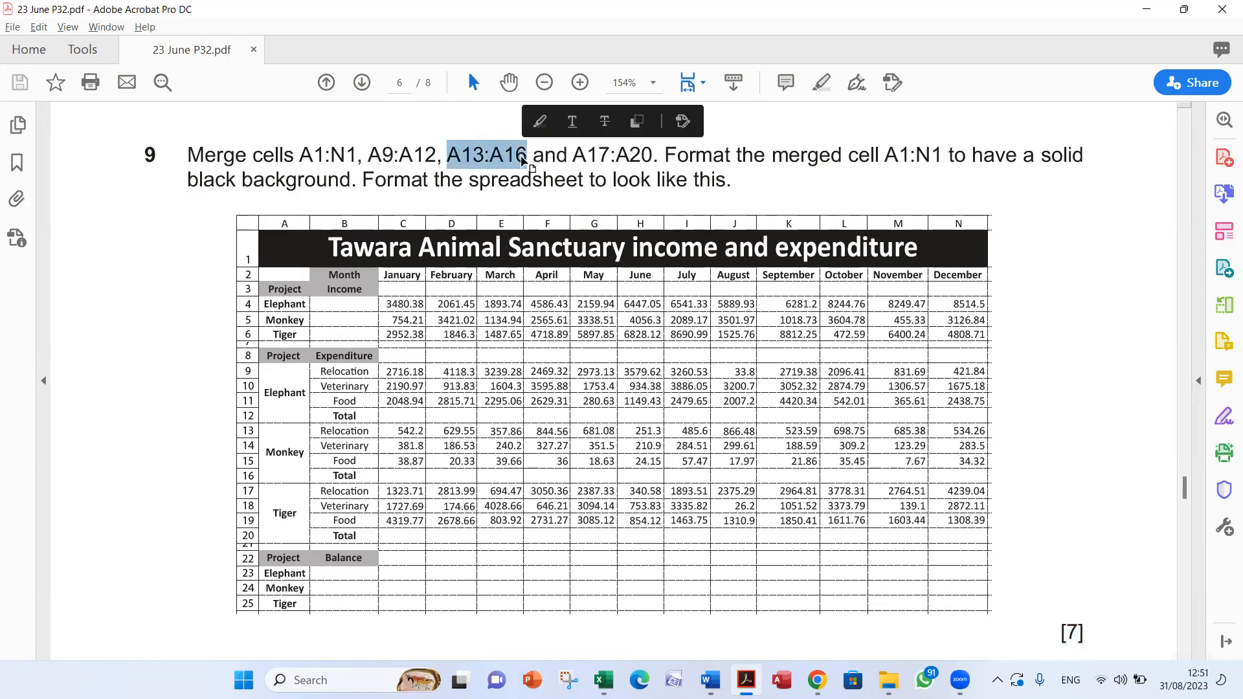
pyautogui.hotkey('alt', 'Tab')
pyautogui.click(133, 373)
pyautogui.moveTo(133, 373); pyautogui.dragTo(133, 416)
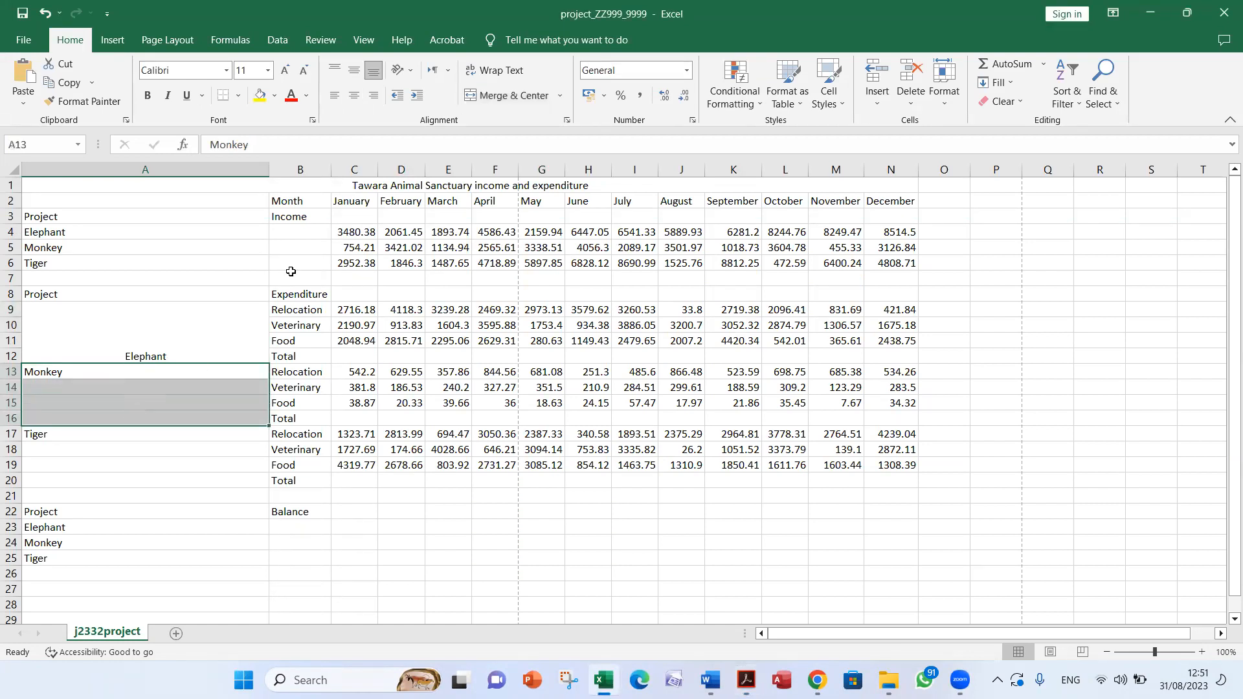
pyautogui.click(489, 95)
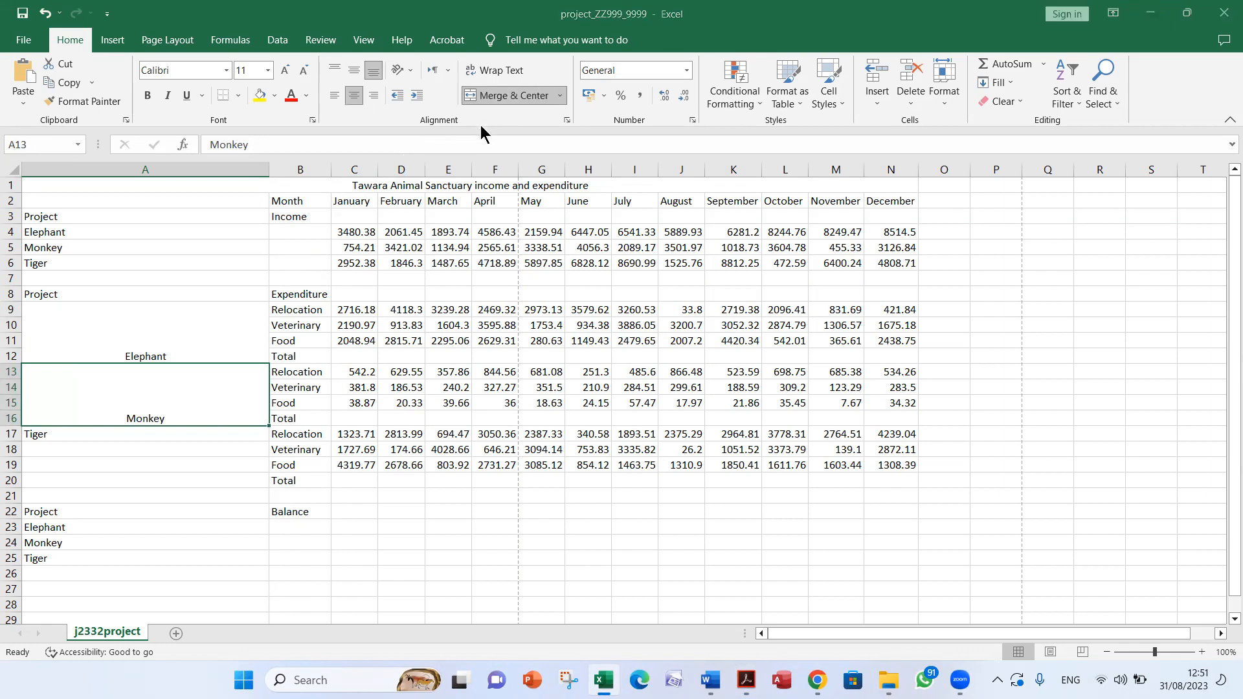
# Mark the A17:A20 range in the Acrobat exam paper, return to Excel and merge and centre Tiger across A17:A21.
pyautogui.hotkey('alt', 'Tab')
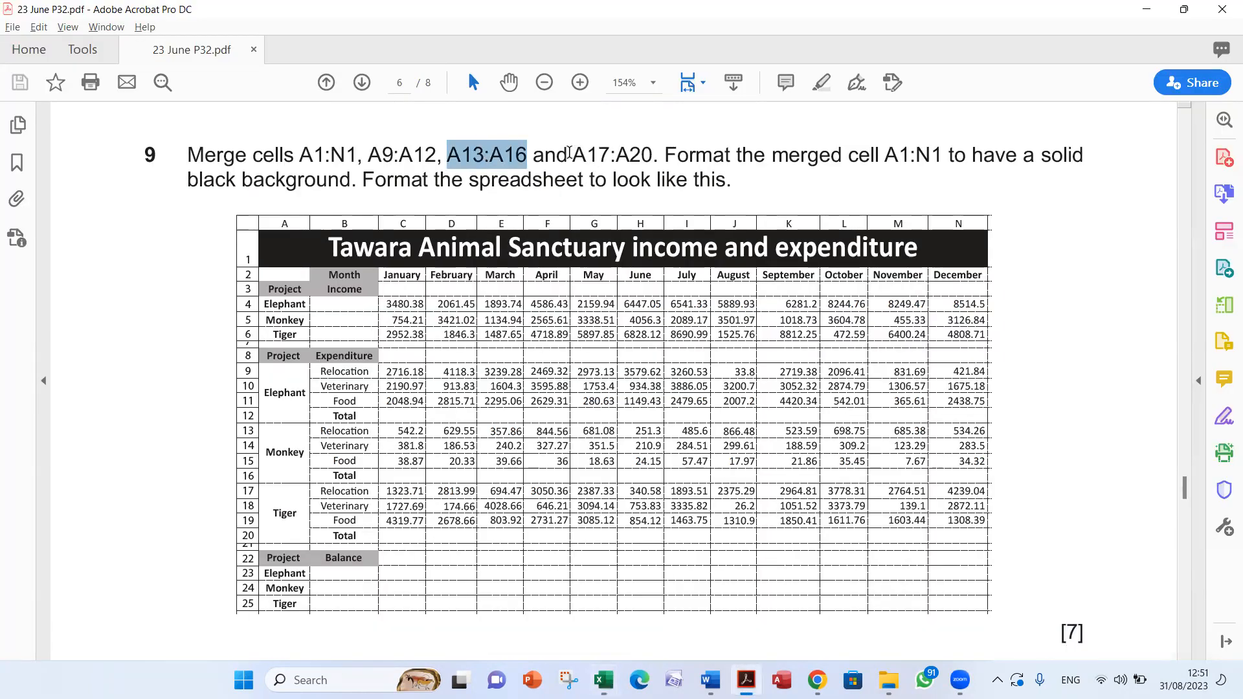
pyautogui.moveTo(573, 154); pyautogui.dragTo(653, 154)
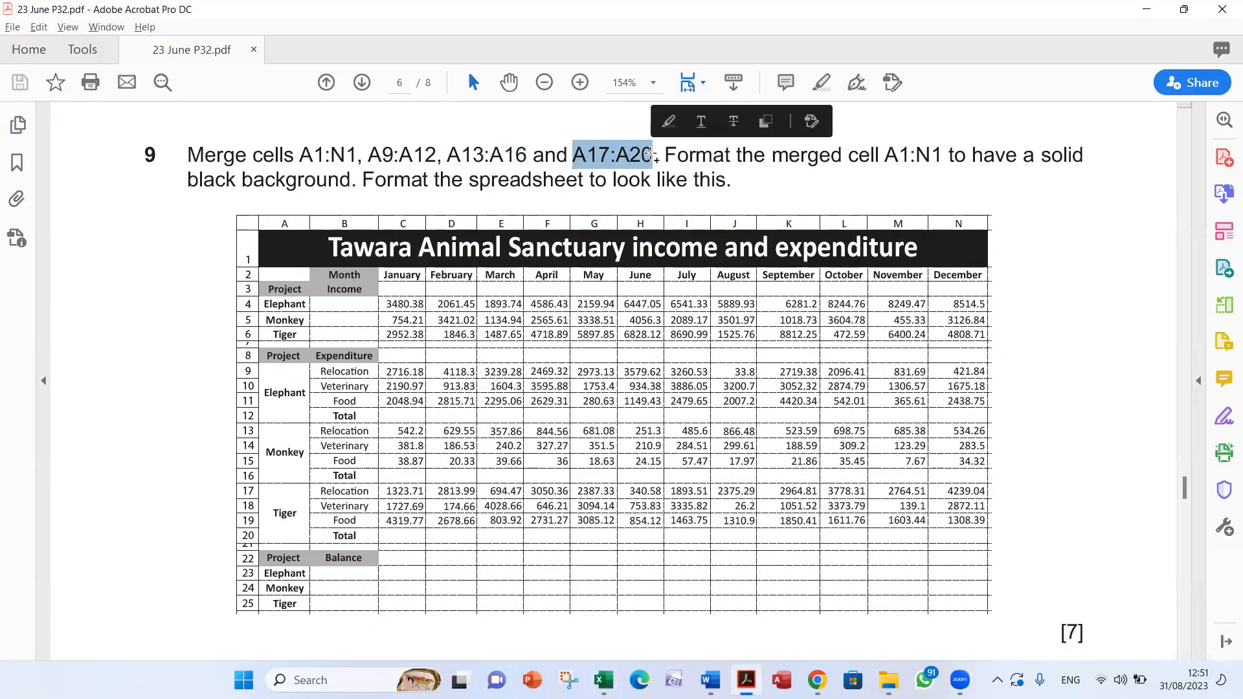
pyautogui.hotkey('alt', 'Tab')
pyautogui.moveTo(123, 435); pyautogui.dragTo(117, 490)
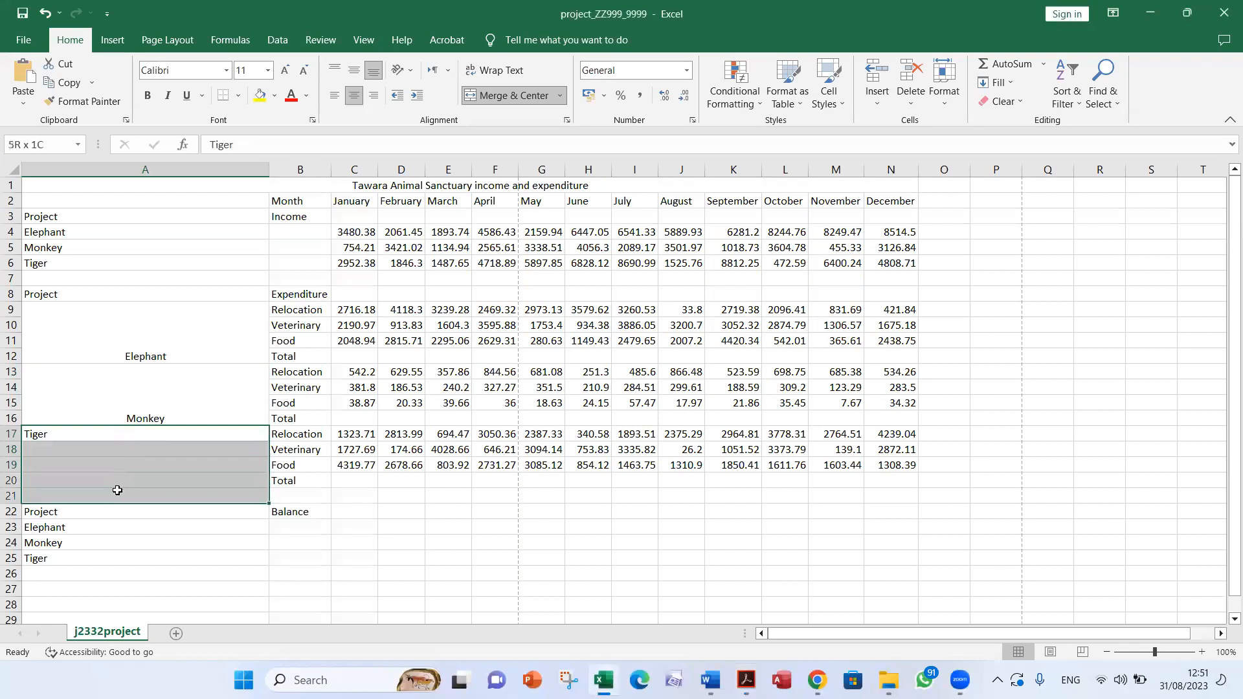
pyautogui.click(512, 95)
# Examine question 9's background instruction for A1:N1 and the sample title's look in the Acrobat exam paper, returning to Excel.
pyautogui.hotkey('alt', 'Tab')
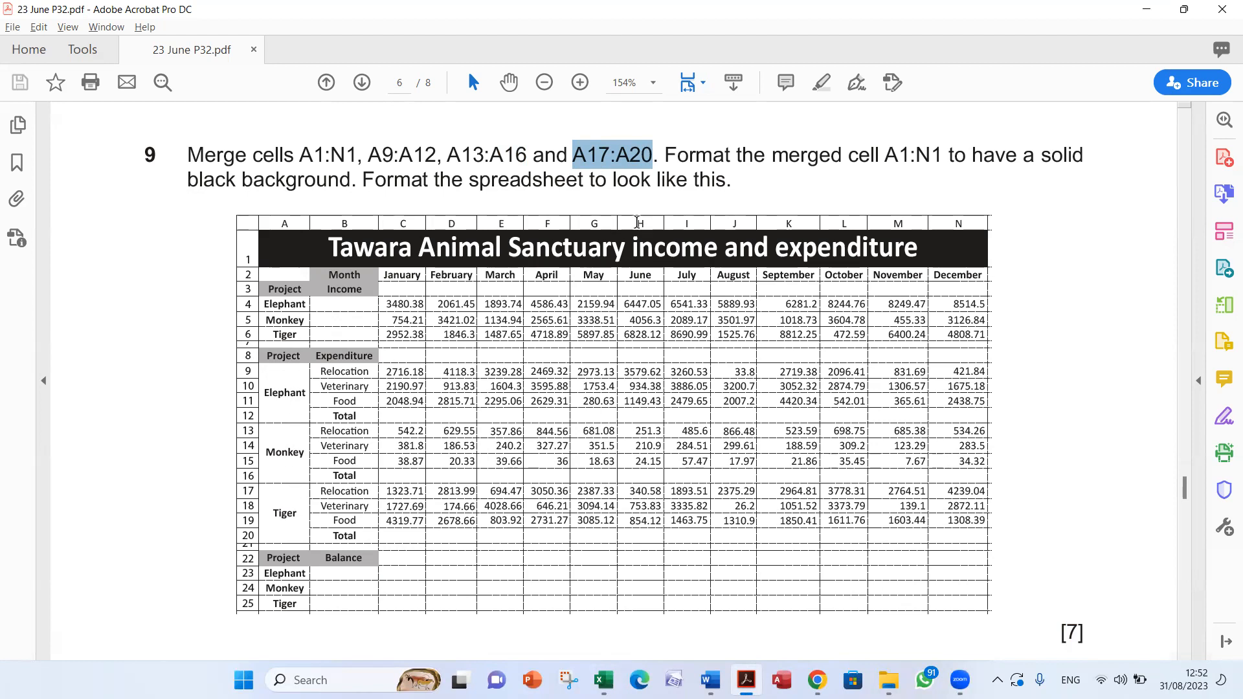
pyautogui.moveTo(886, 147); pyautogui.dragTo(943, 153)
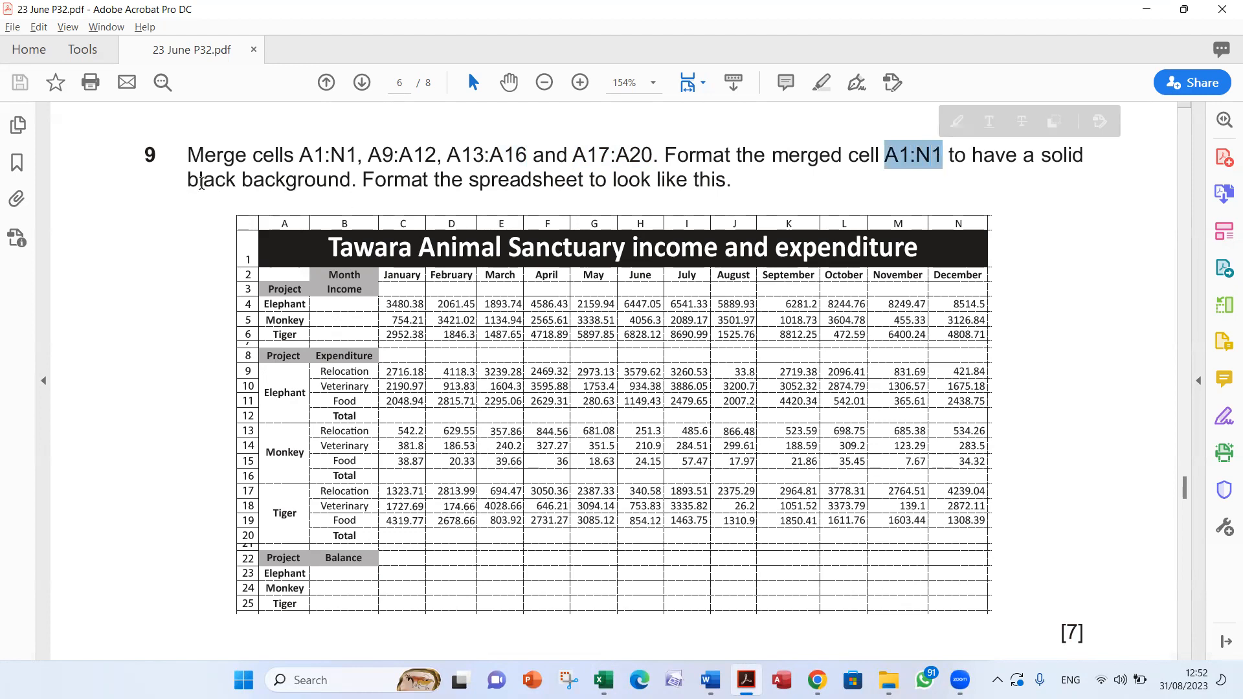
pyautogui.moveTo(187, 180); pyautogui.dragTo(282, 189)
pyautogui.hotkey('alt', 'Tab')
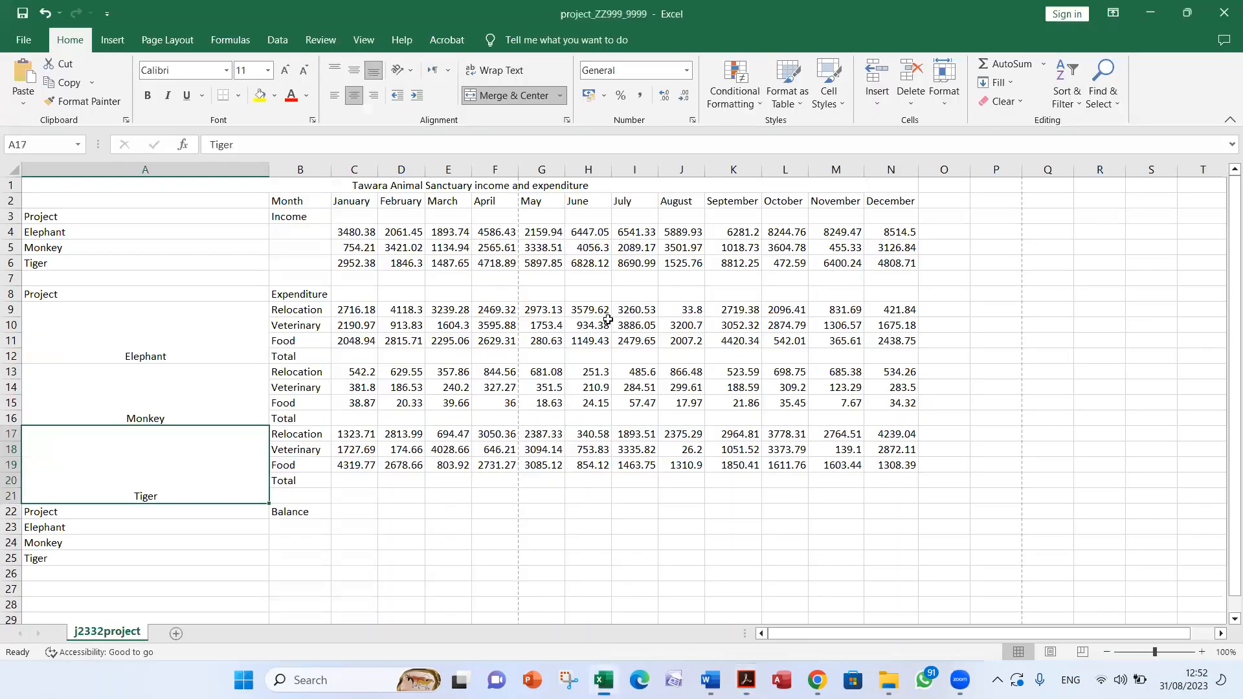
pyautogui.click(503, 185)
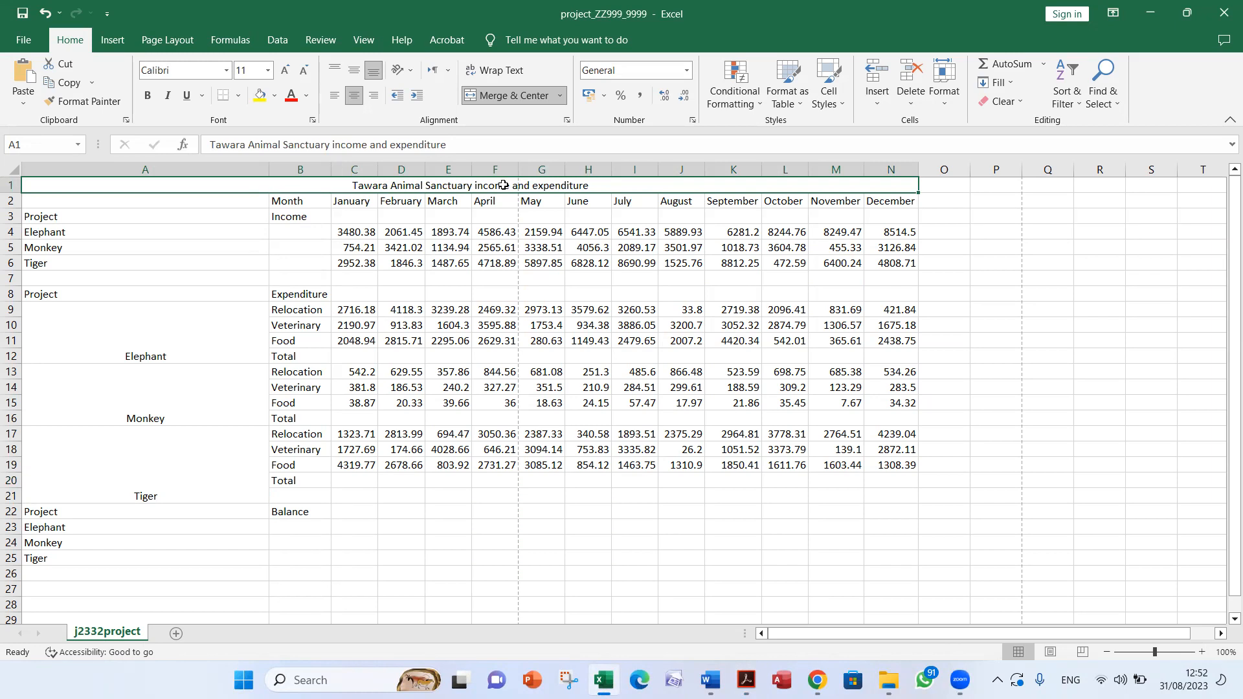
pyautogui.hotkey('alt', 'Tab')
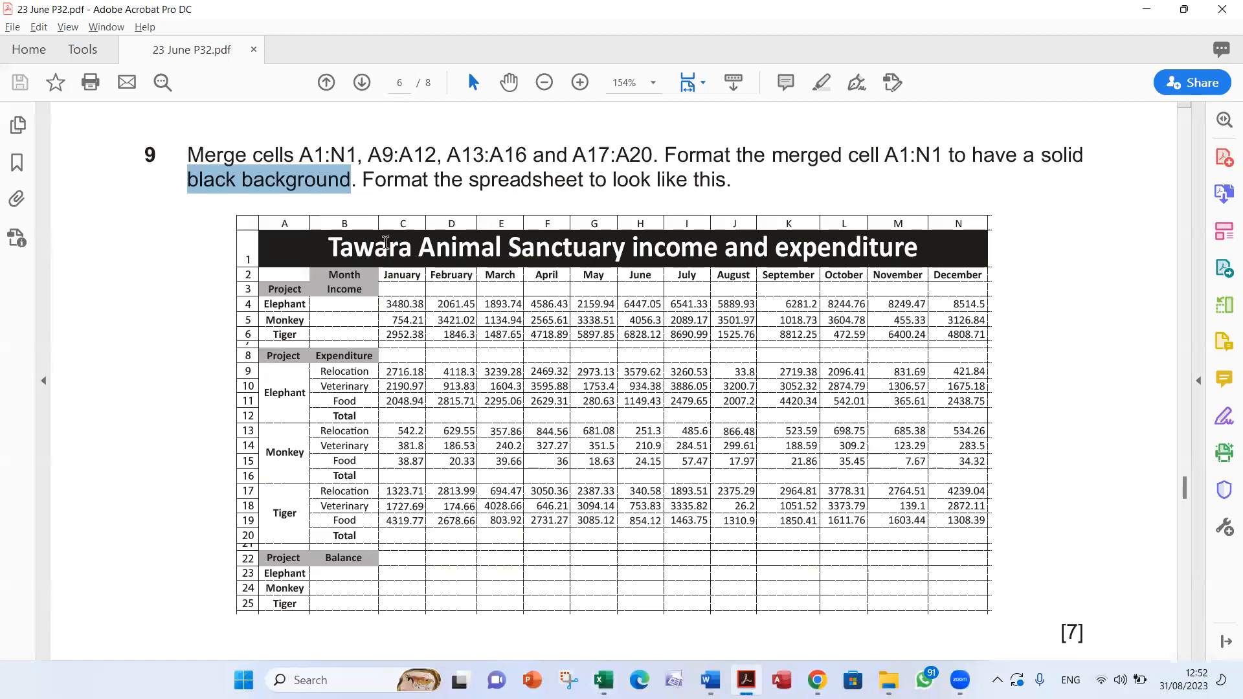
pyautogui.hotkey('alt', 'Tab')
pyautogui.hotkey('alt', 'Tab')
pyautogui.hotkey('alt', 'Tab')
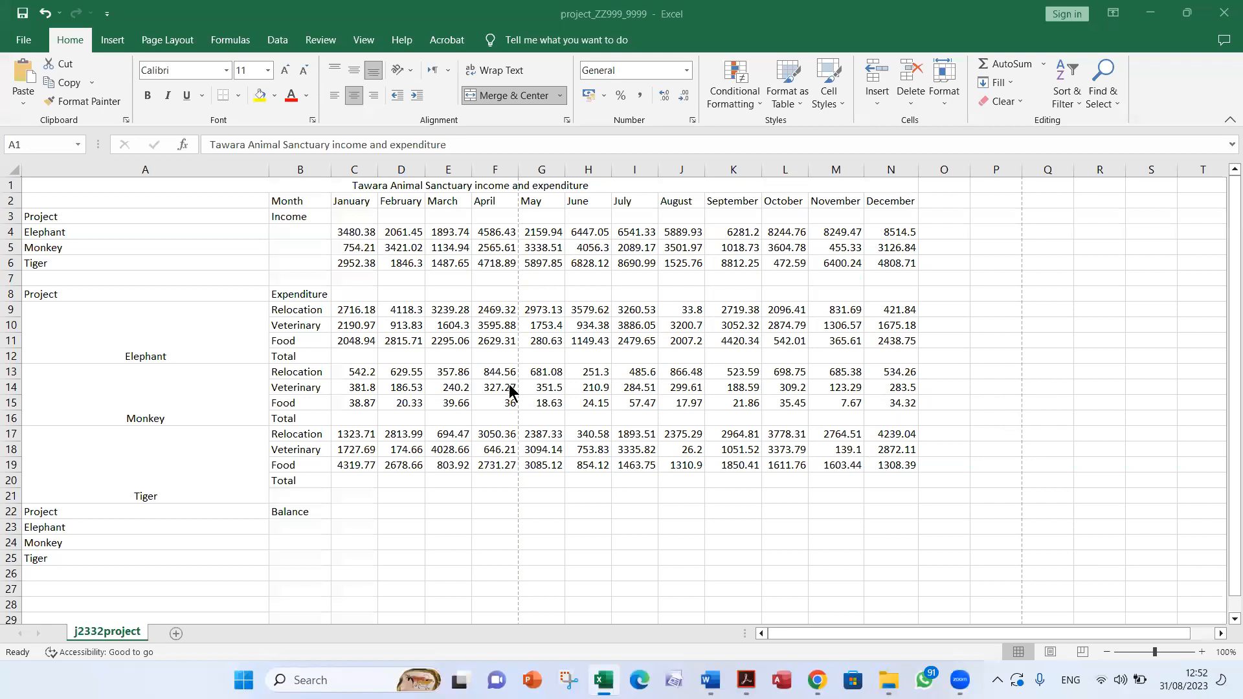
# Fill the merged title cell A1:N1 with solid black and set its font colour to white.
pyautogui.click(504, 181)
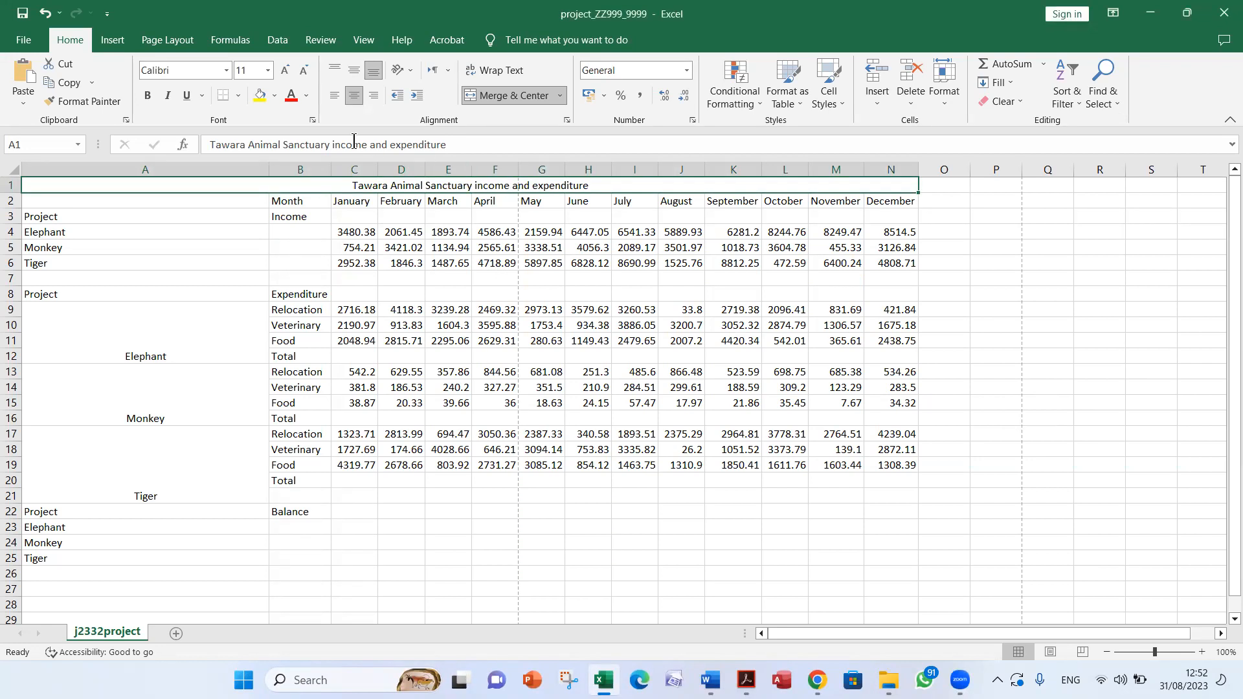
pyautogui.click(272, 98)
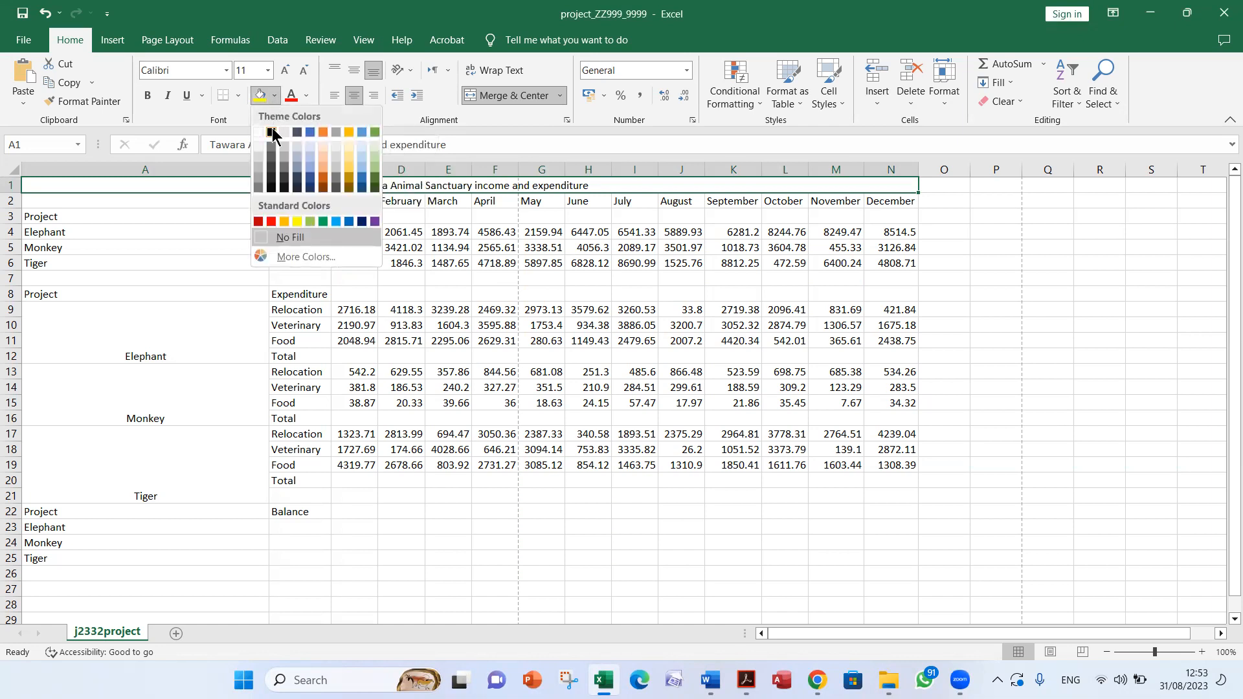
pyautogui.click(271, 131)
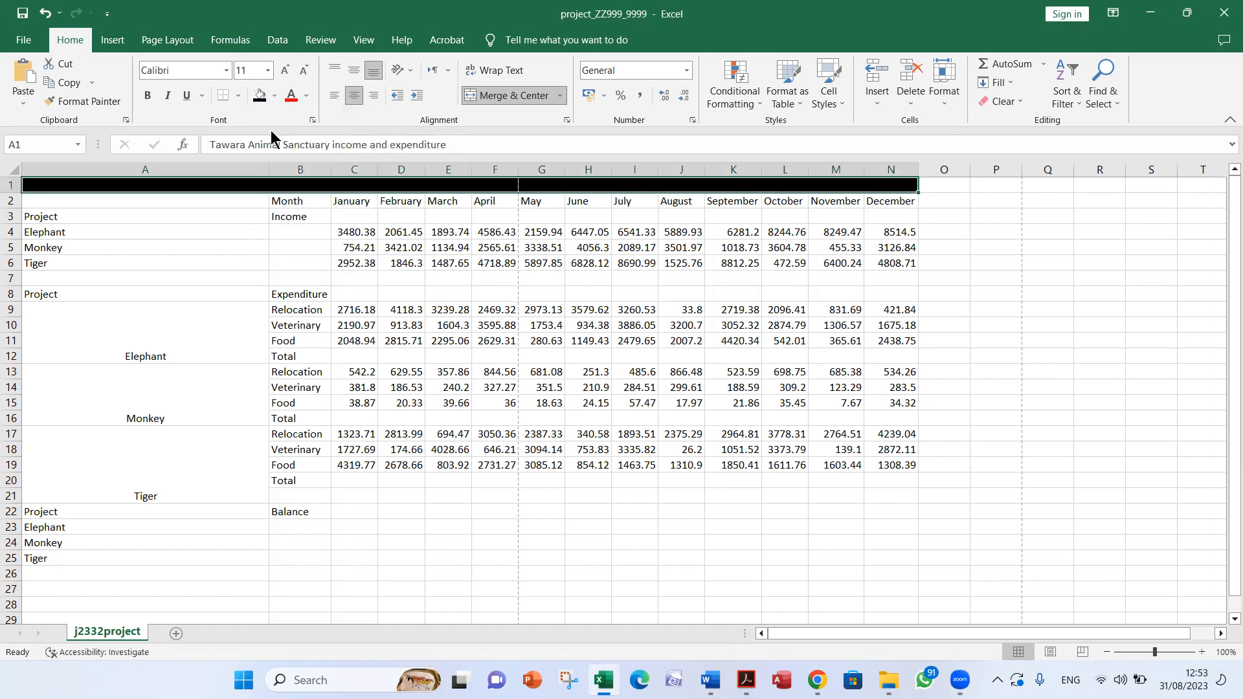
pyautogui.click(307, 98)
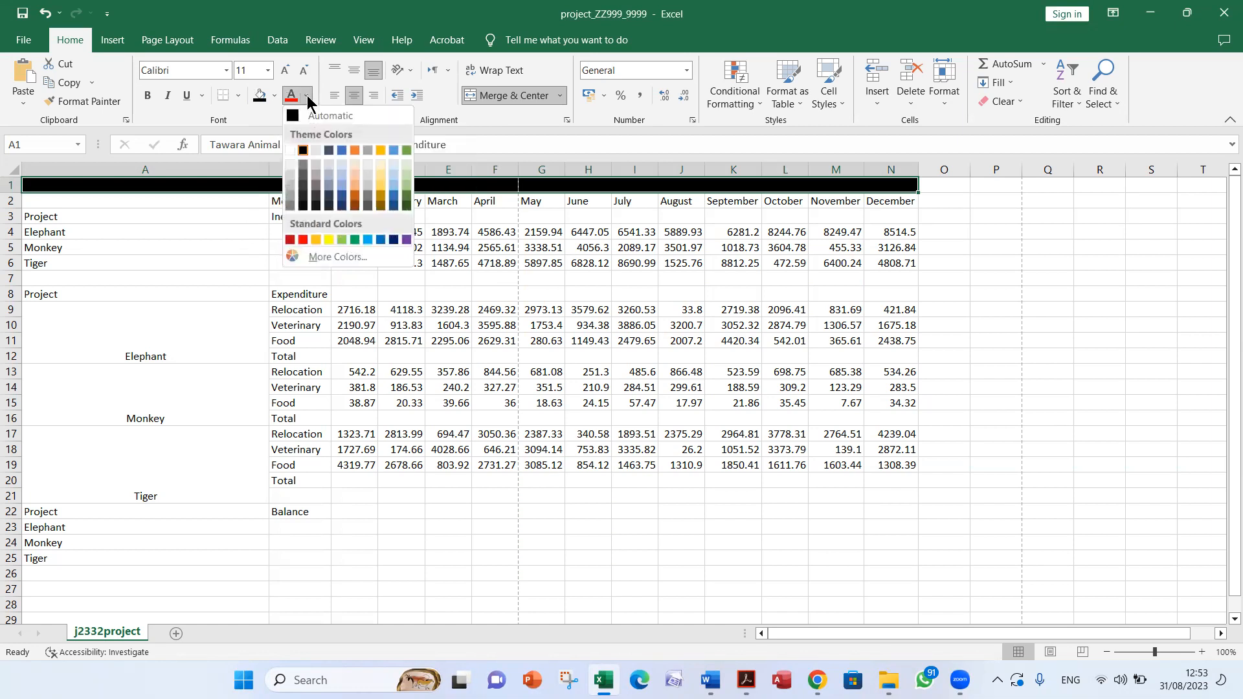
pyautogui.click(289, 150)
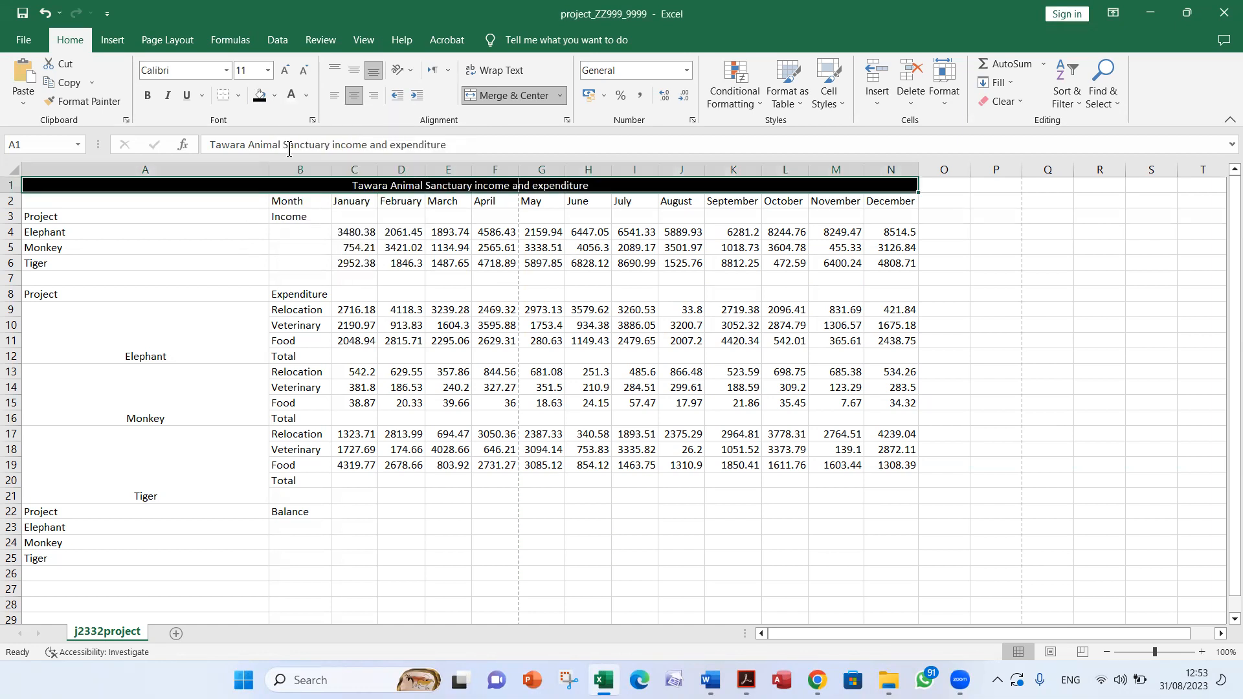
# Compare the title with the sample in the Acrobat exam paper, return to Excel and enlarge the title's font to size 26.
pyautogui.hotkey('alt', 'Tab')
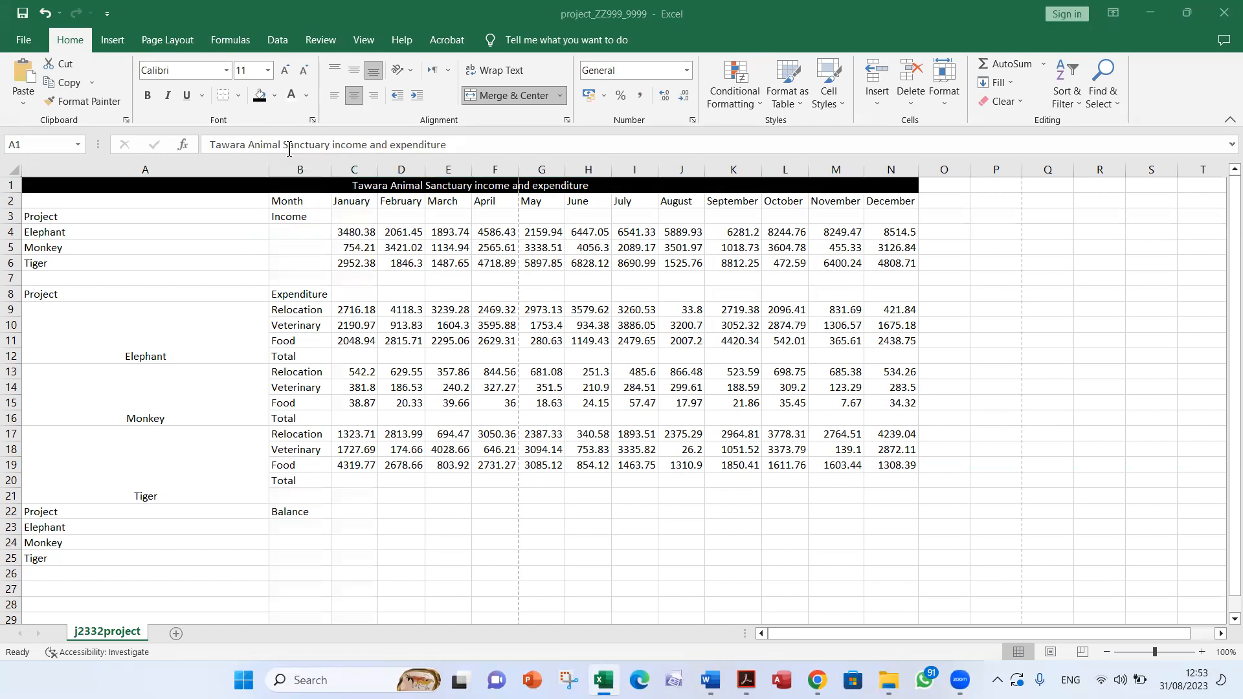
pyautogui.press('super+Tab')
pyautogui.press('Return')
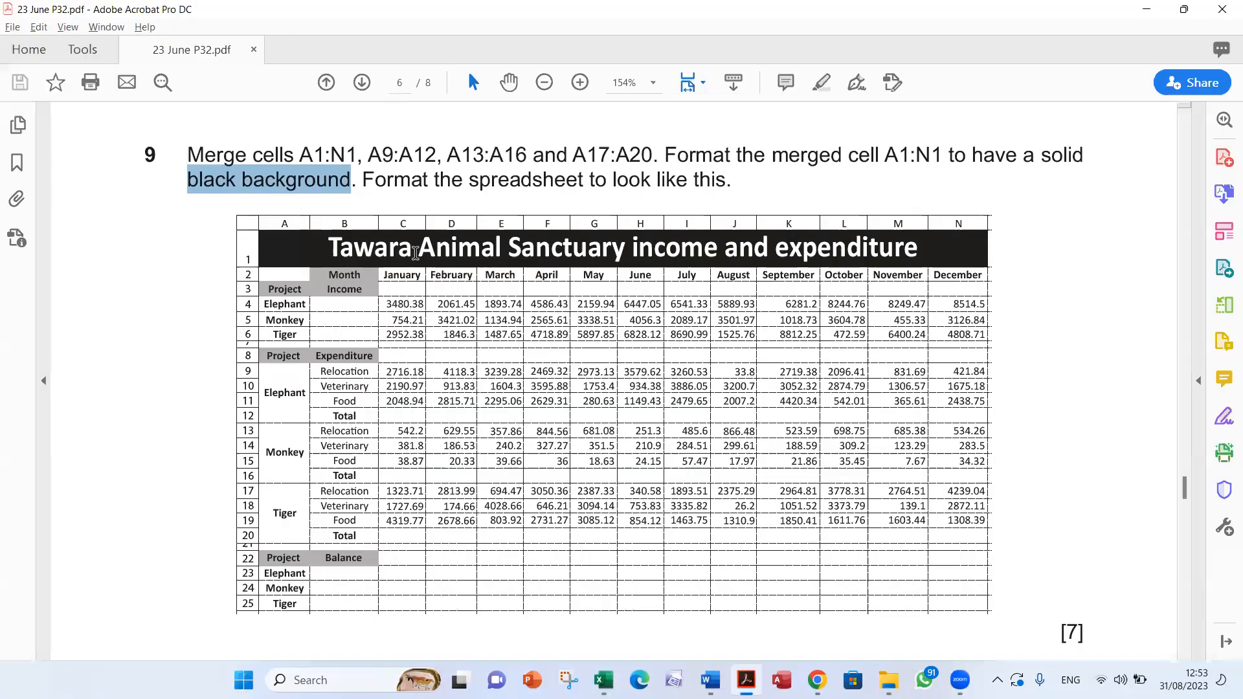
pyautogui.press('super+Tab')
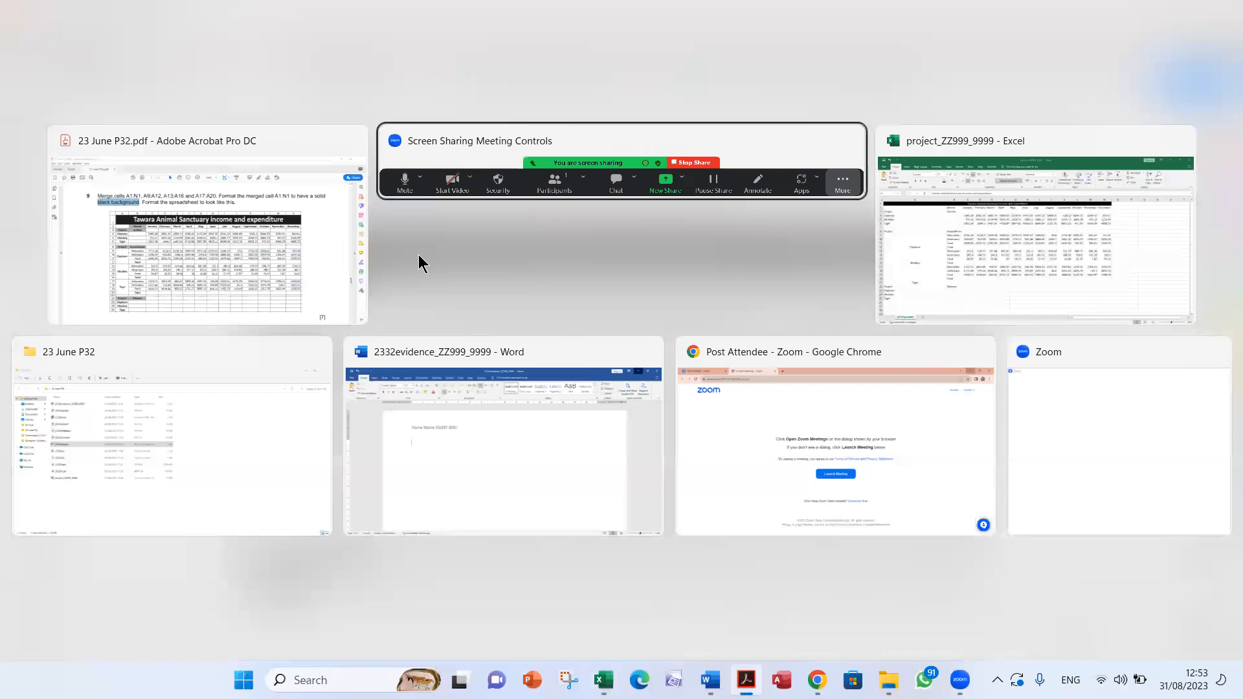
pyautogui.press('Return')
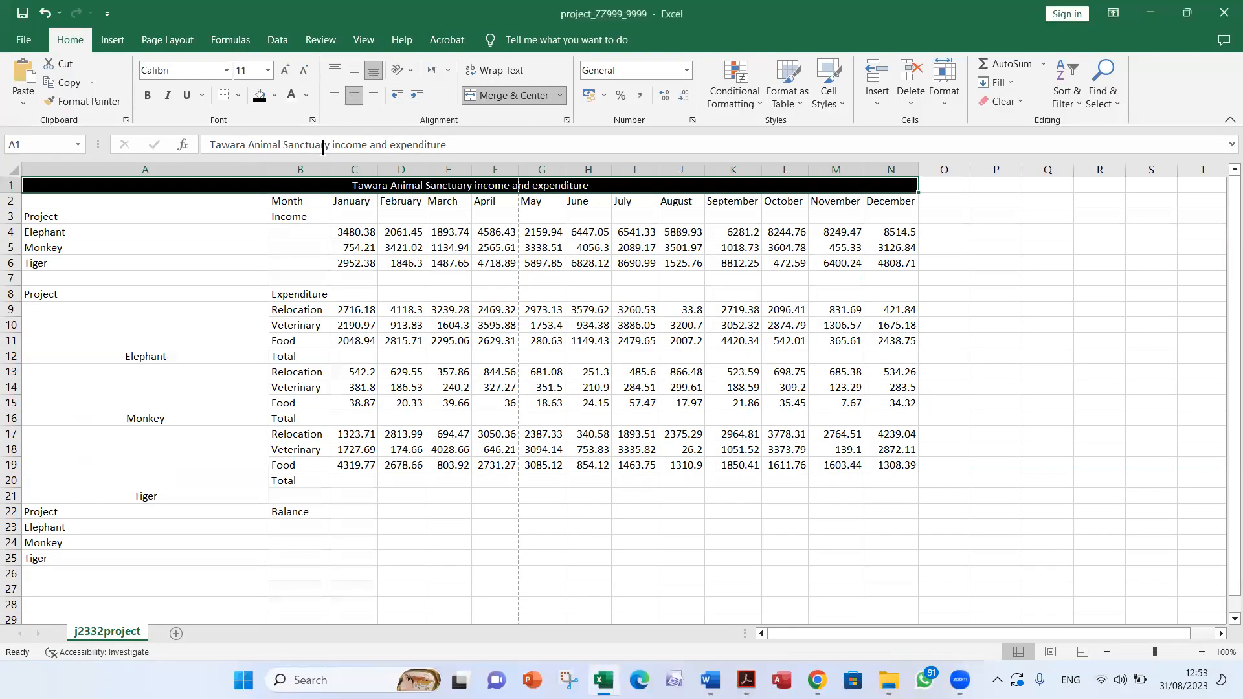
pyautogui.click(286, 76)
pyautogui.click(287, 76)
pyautogui.click(287, 76)
pyautogui.click(287, 75)
pyautogui.click(287, 76)
pyautogui.click(286, 76)
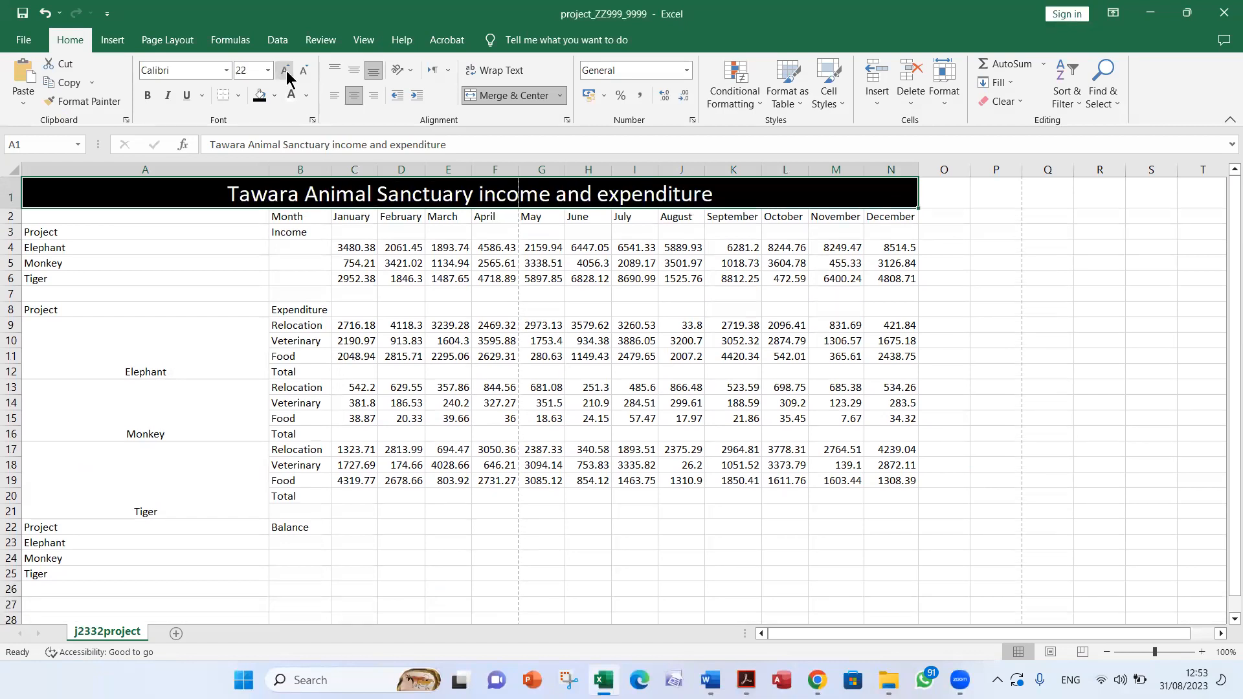
pyautogui.click(287, 76)
pyautogui.click(287, 76)
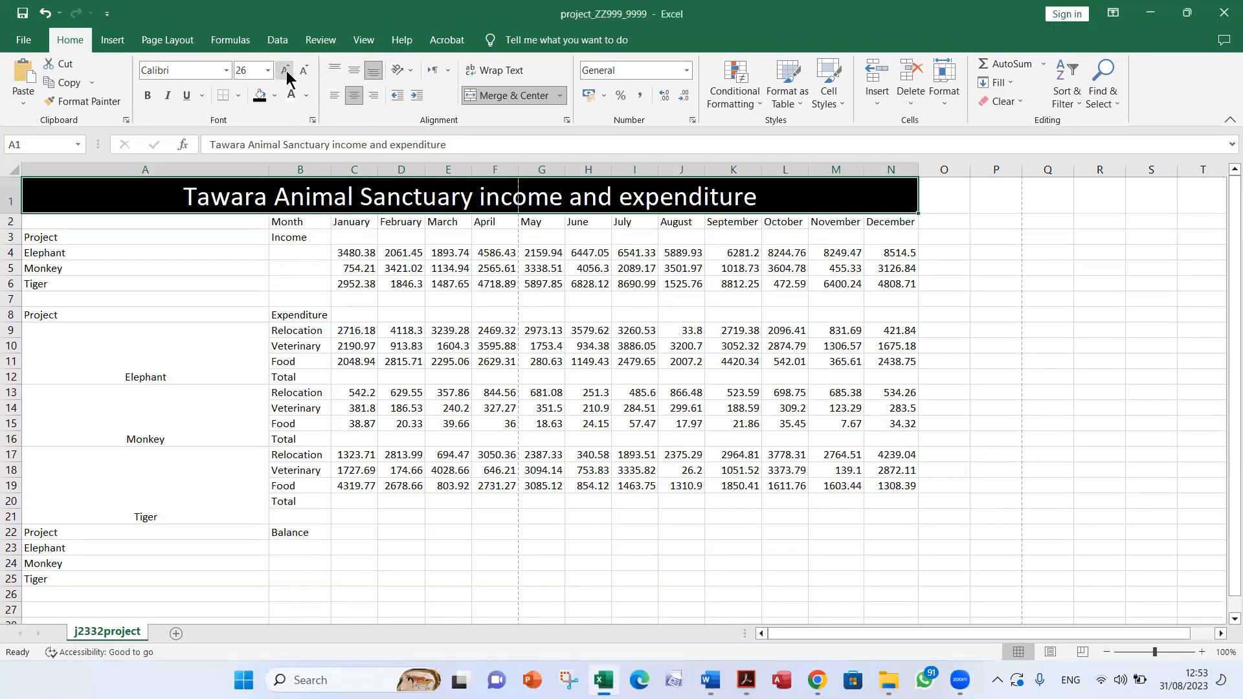
# Check the sample title's style in the Acrobat exam paper, return to Excel and make the A1:N1 title bold.
pyautogui.hotkey('alt', 'Tab')
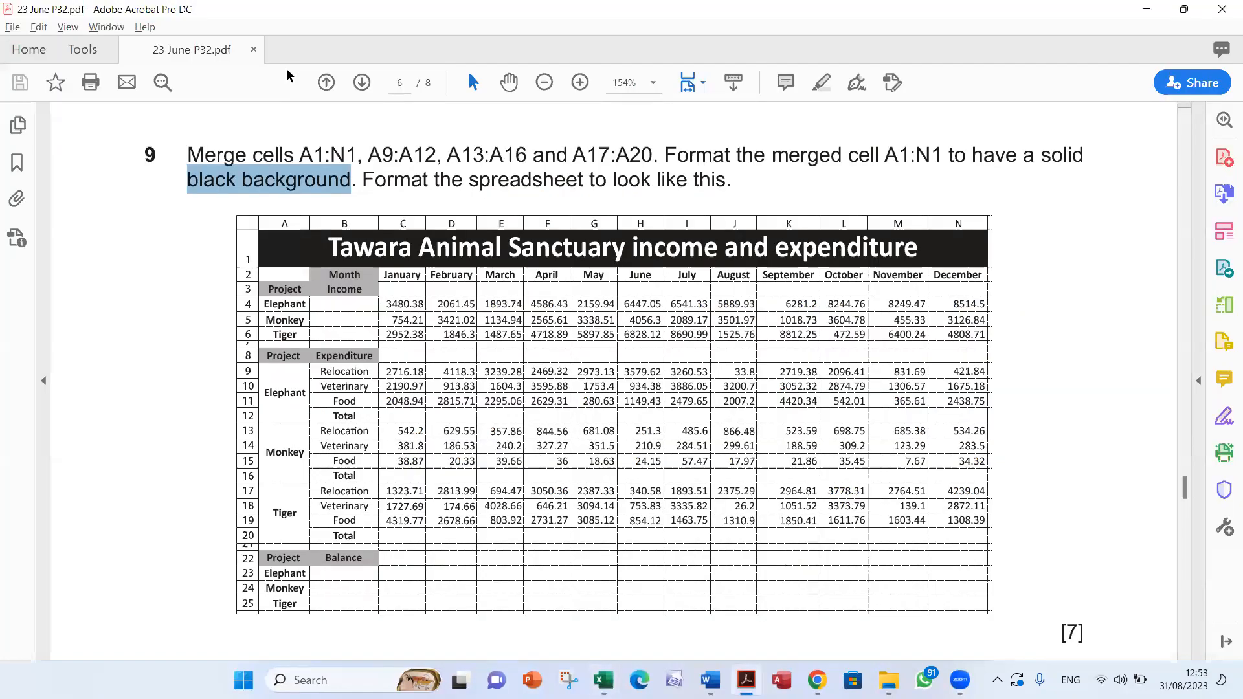
pyautogui.hotkey('alt', 'Tab')
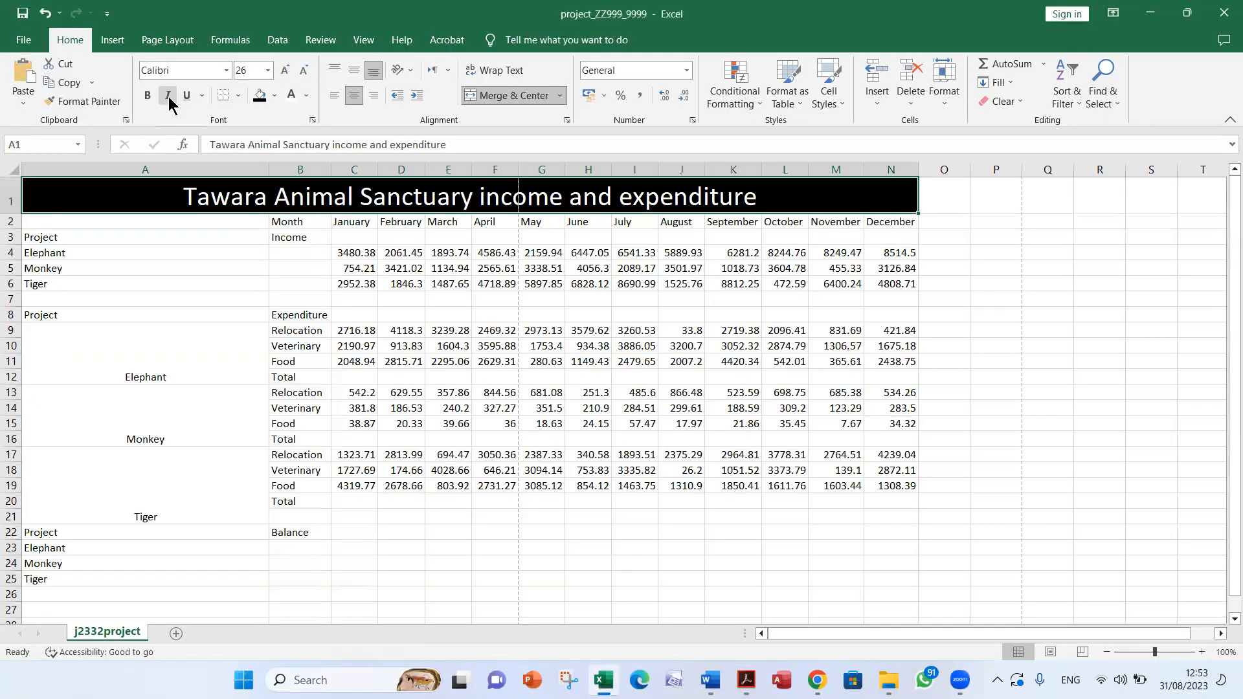
pyautogui.click(147, 97)
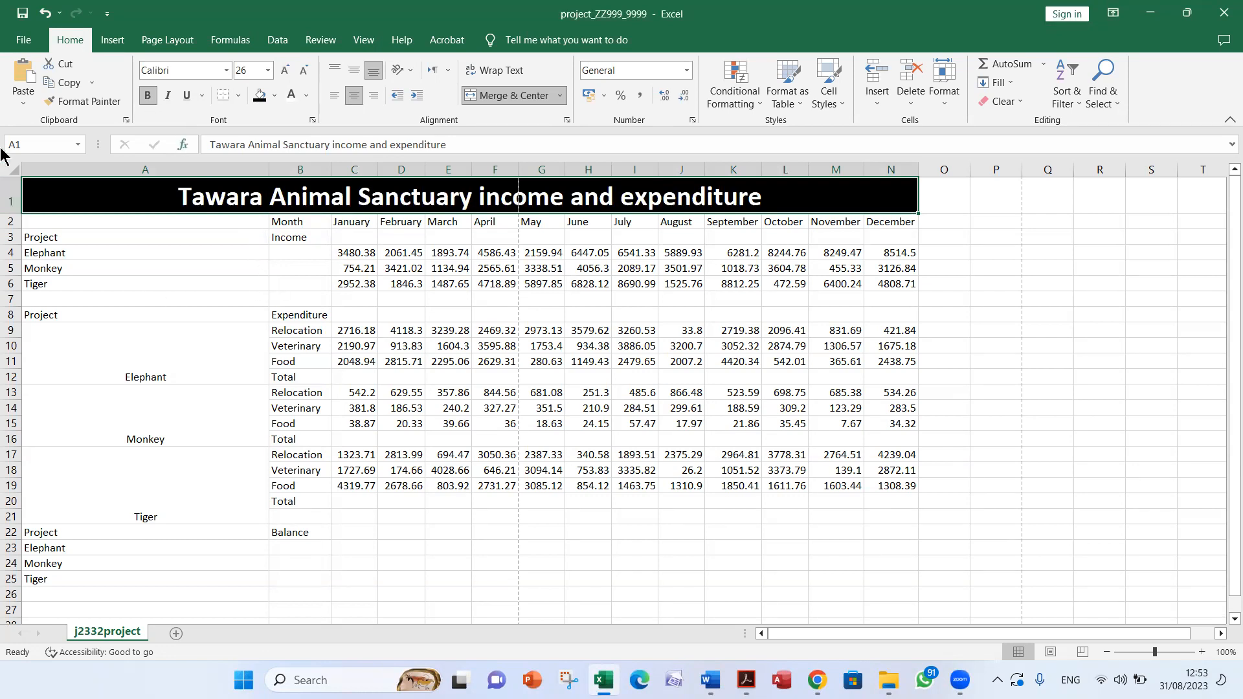
# Auto-fit all of the worksheet's column widths to their contents and deselect the sheet.
pyautogui.click(15, 168)
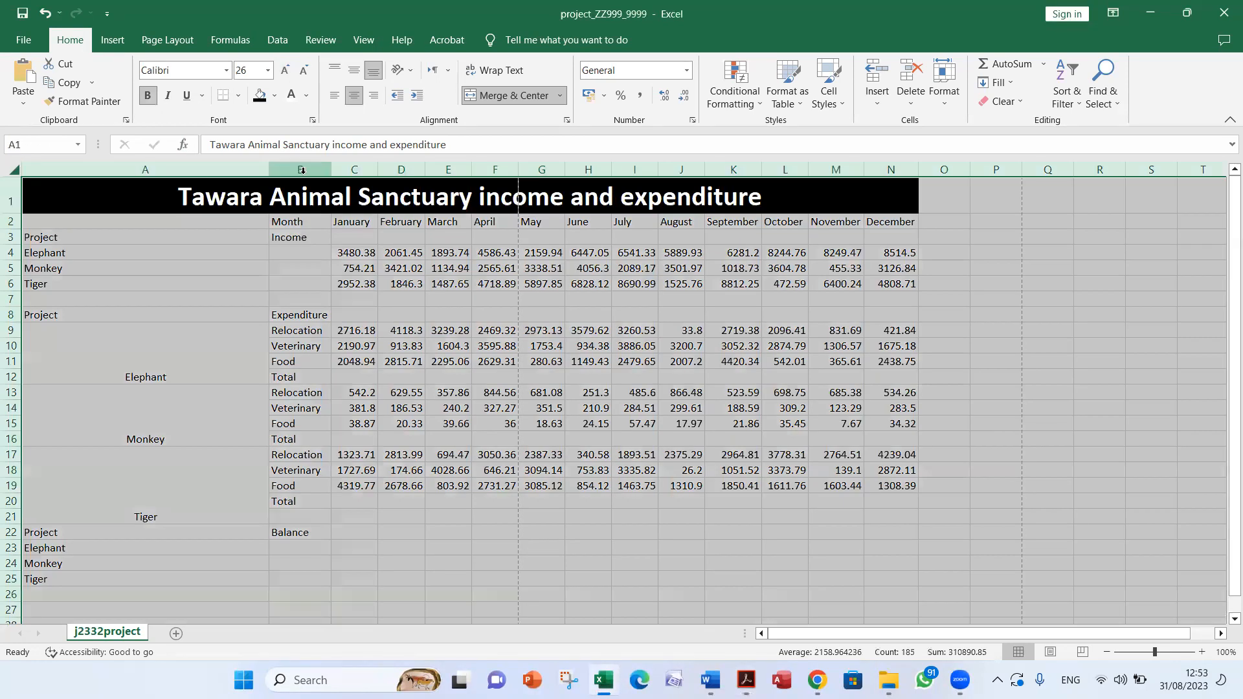
pyautogui.doubleClick(273, 169)
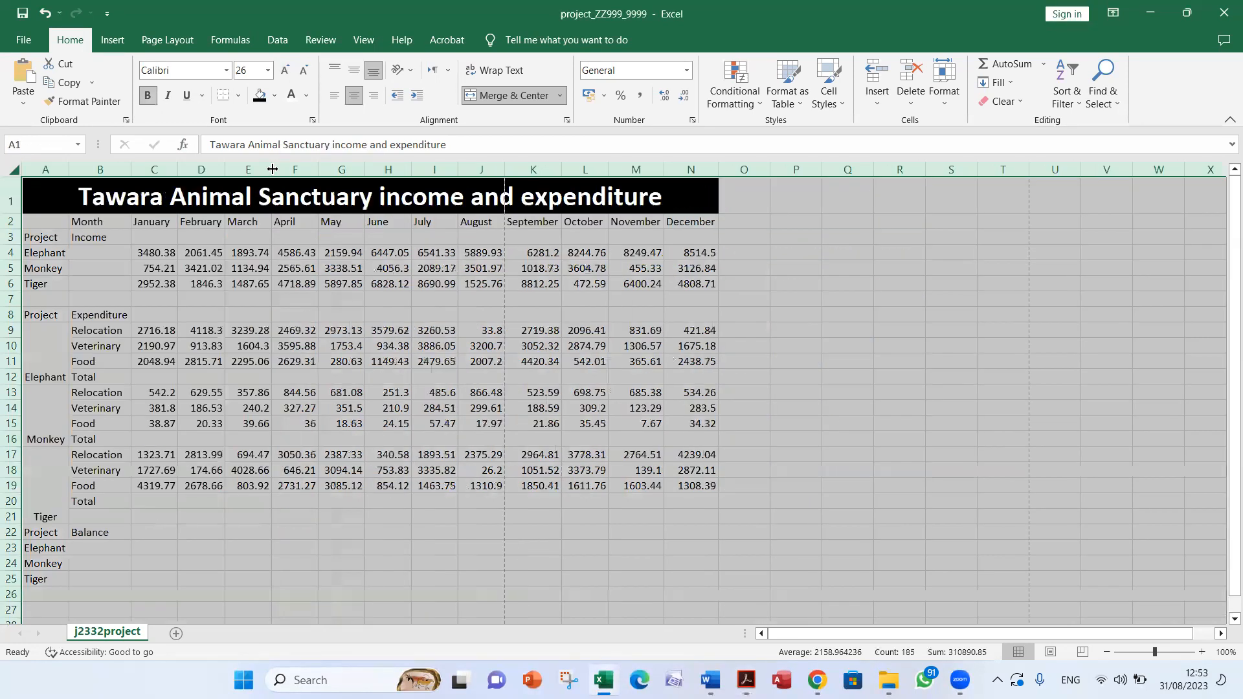
pyautogui.click(355, 327)
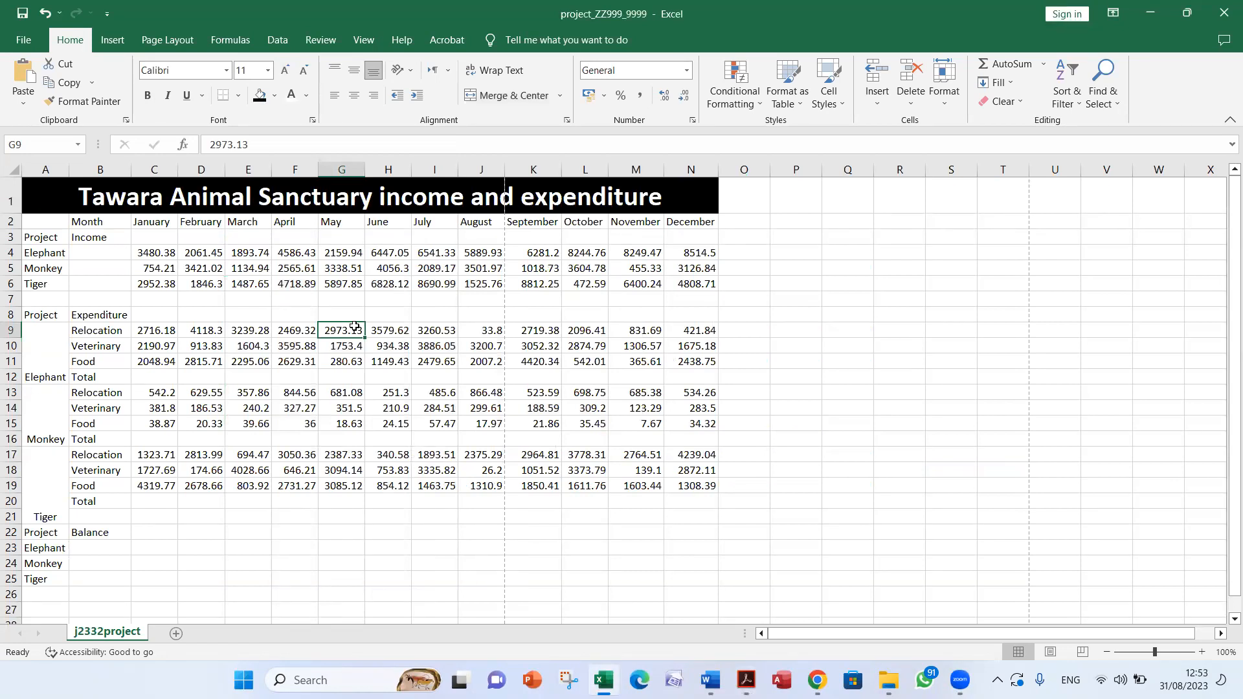
# Review question 9 and its sample in the Acrobat exam paper, return to Excel and fill cells B2:B3 and A3 with grey.
pyautogui.hotkey('alt', 'Tab')
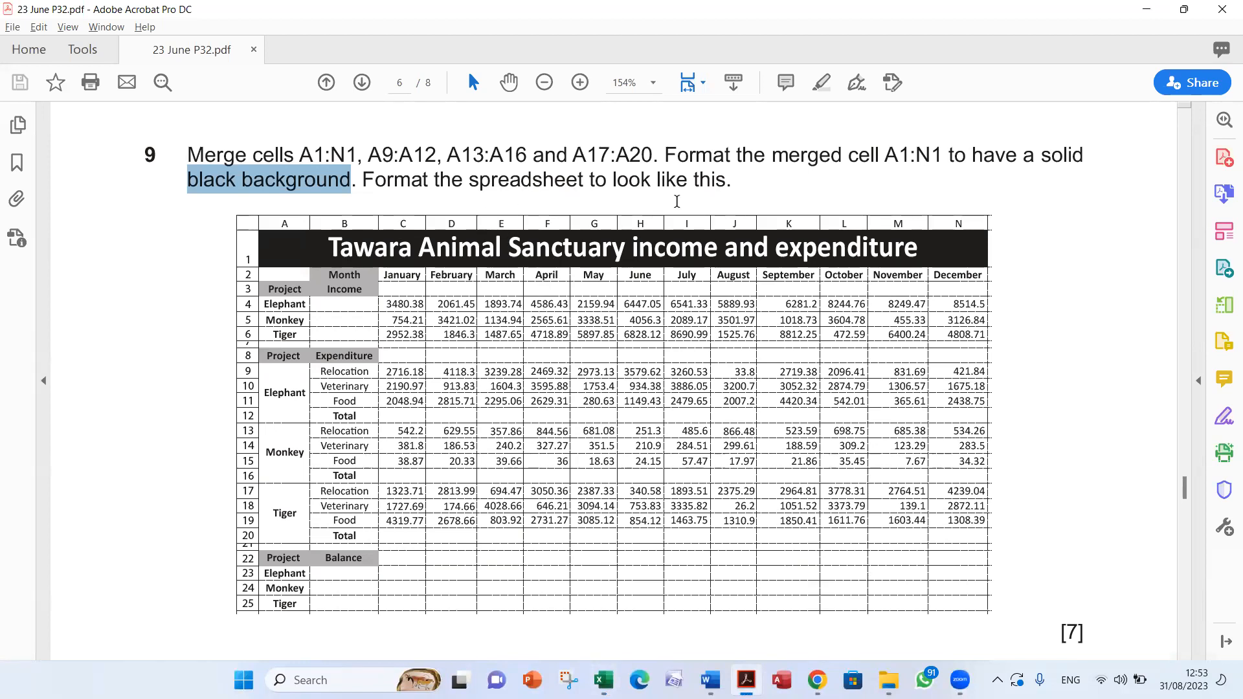
pyautogui.moveTo(736, 184); pyautogui.dragTo(220, 158)
pyautogui.scroll(-4, 284, 277)
pyautogui.scroll(3, 287, 304)
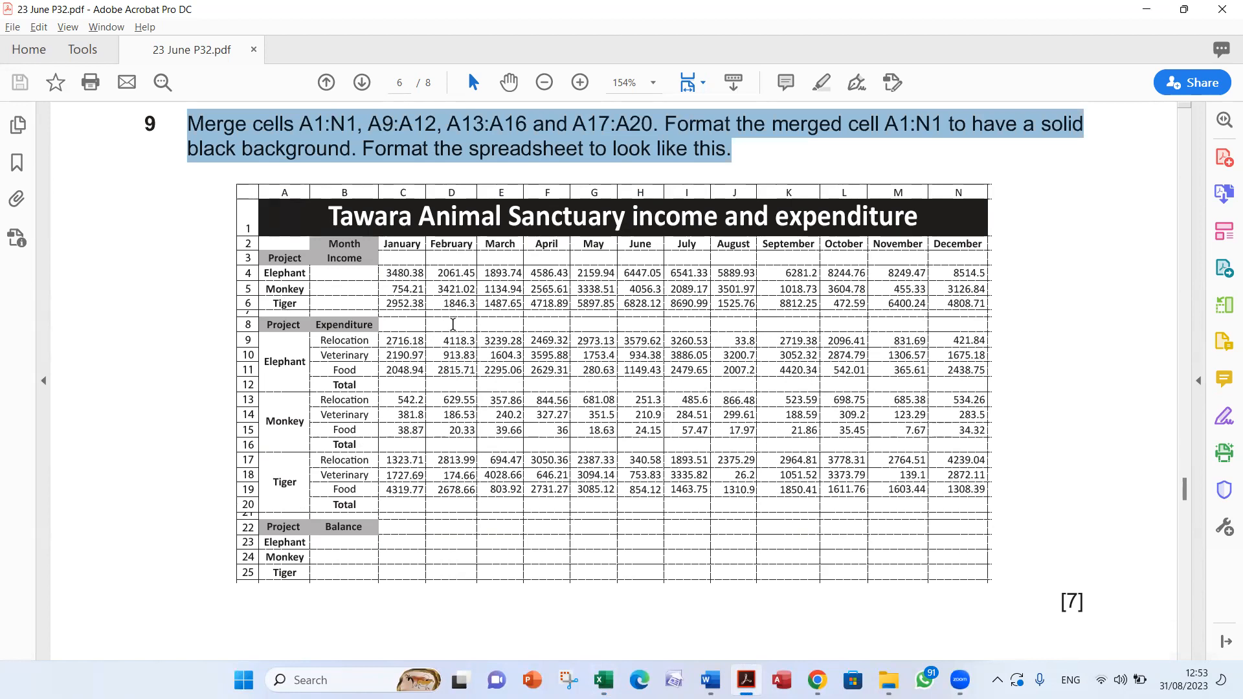
pyautogui.scroll(-1, 452, 323)
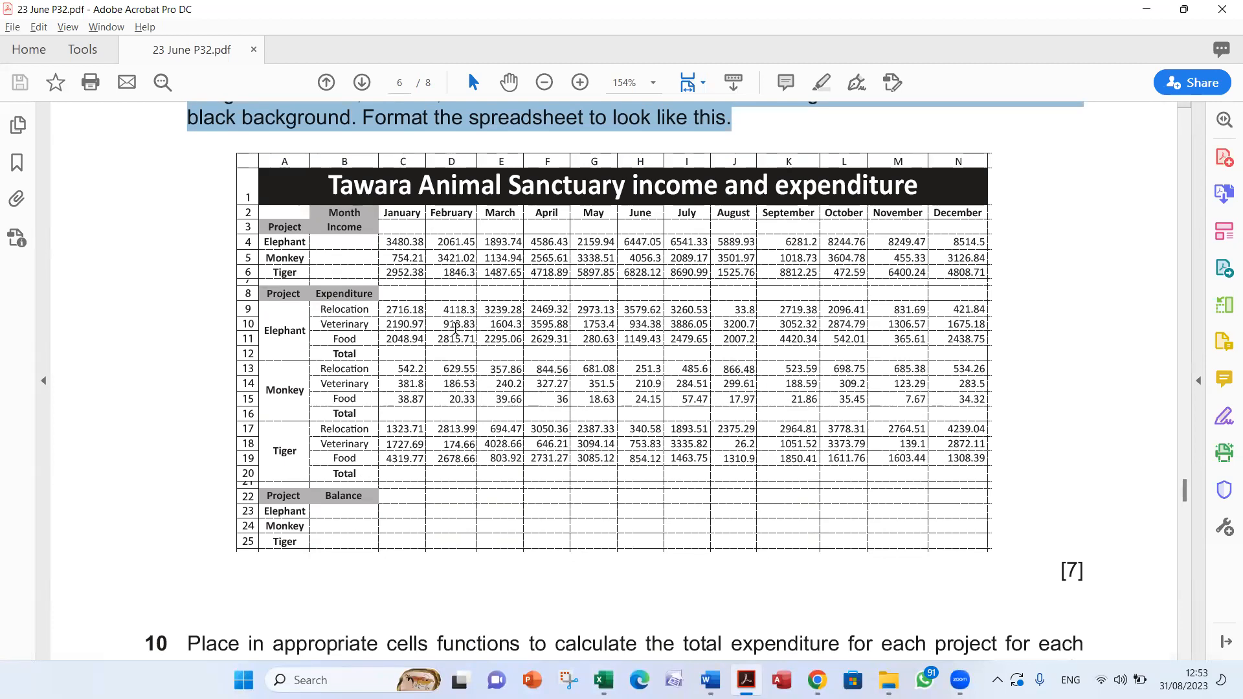
pyautogui.hotkey('alt', 'Tab')
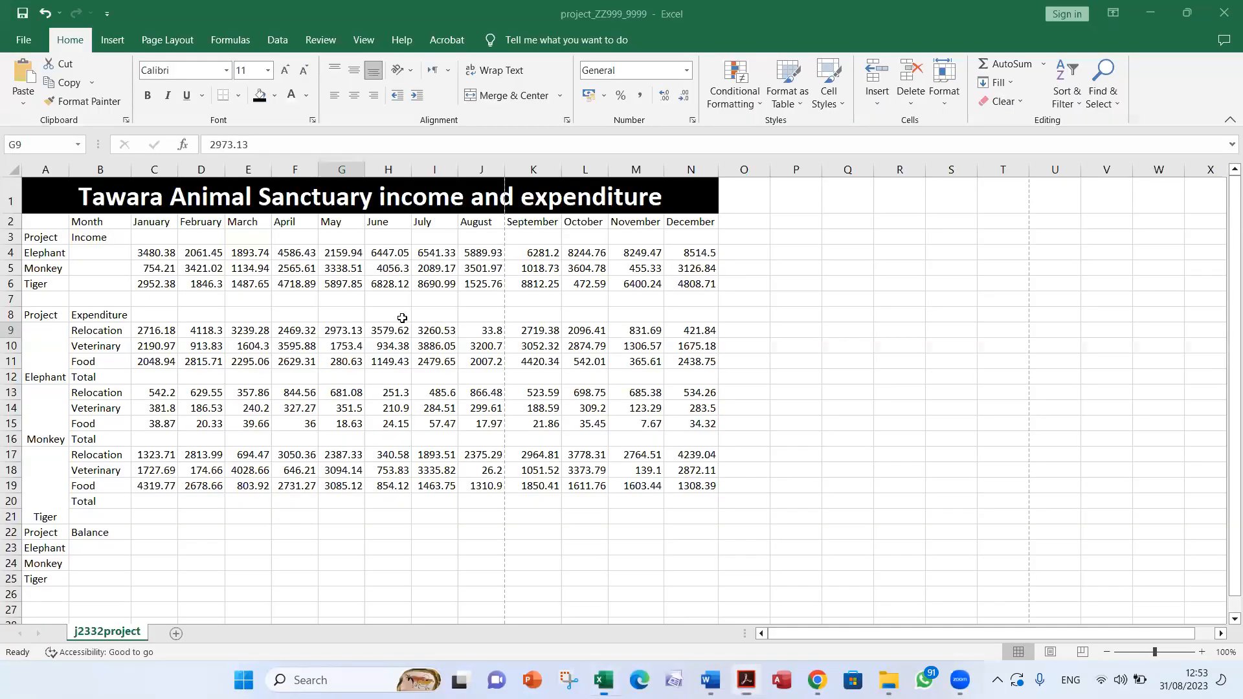
pyautogui.moveTo(88, 222); pyautogui.dragTo(89, 237)
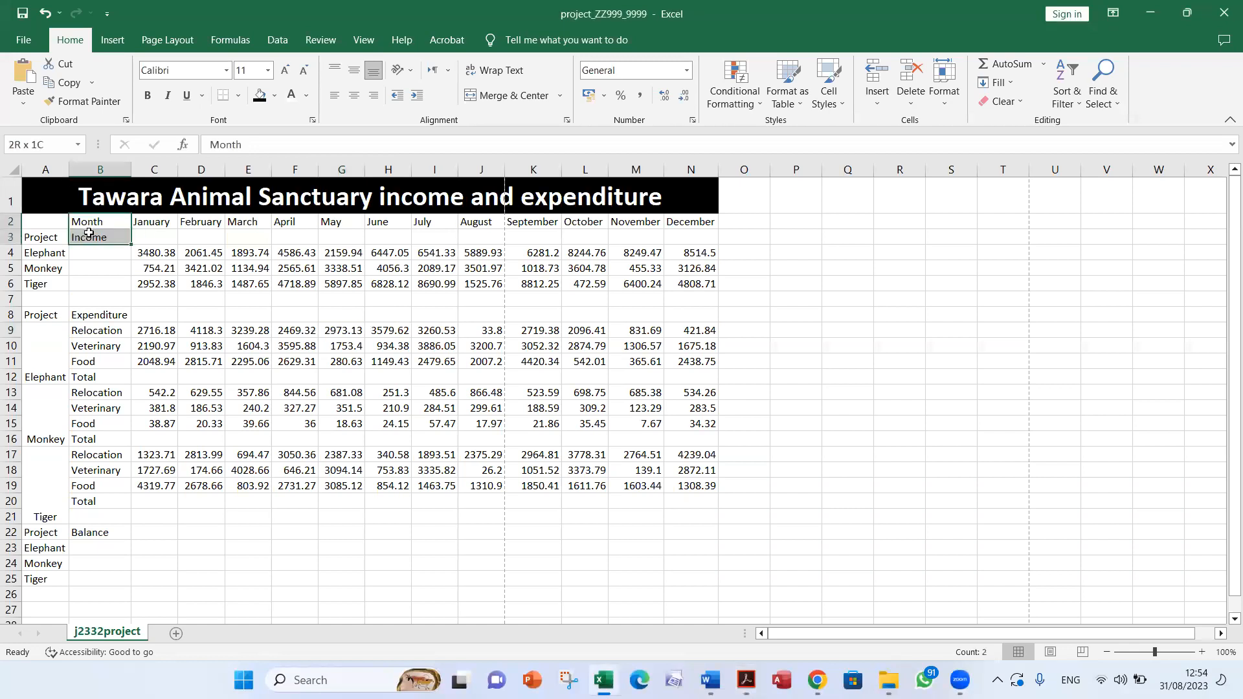
pyautogui.click(275, 96)
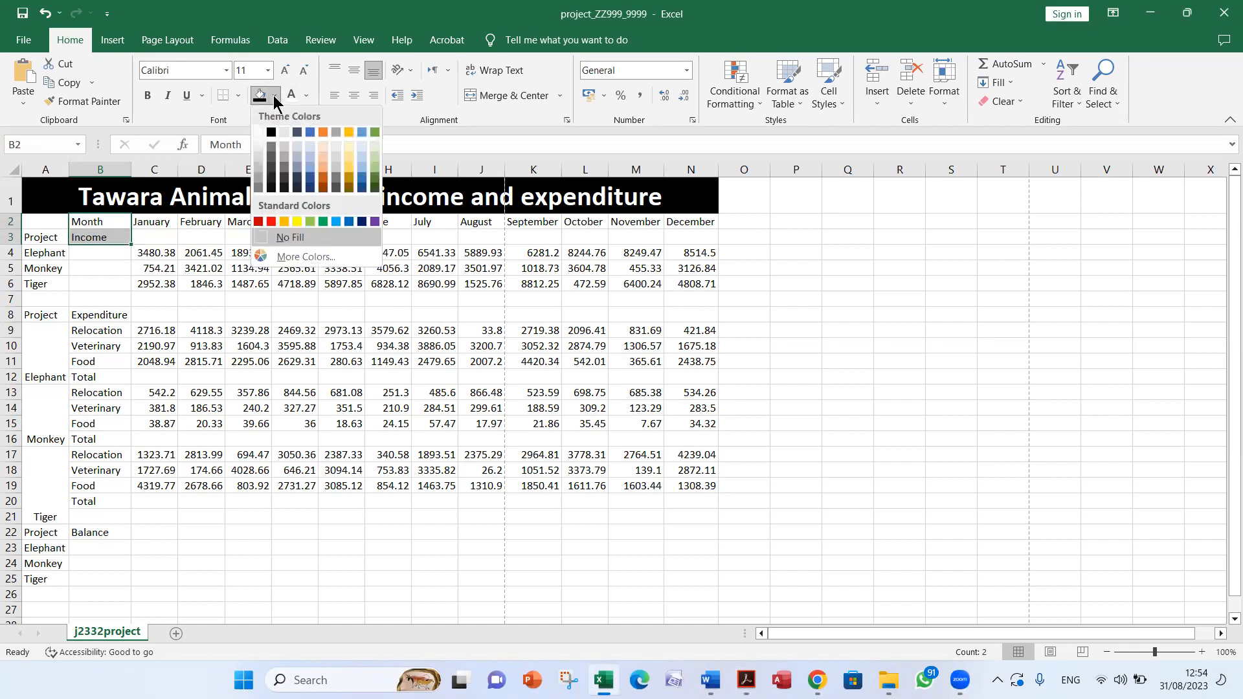
pyautogui.click(259, 173)
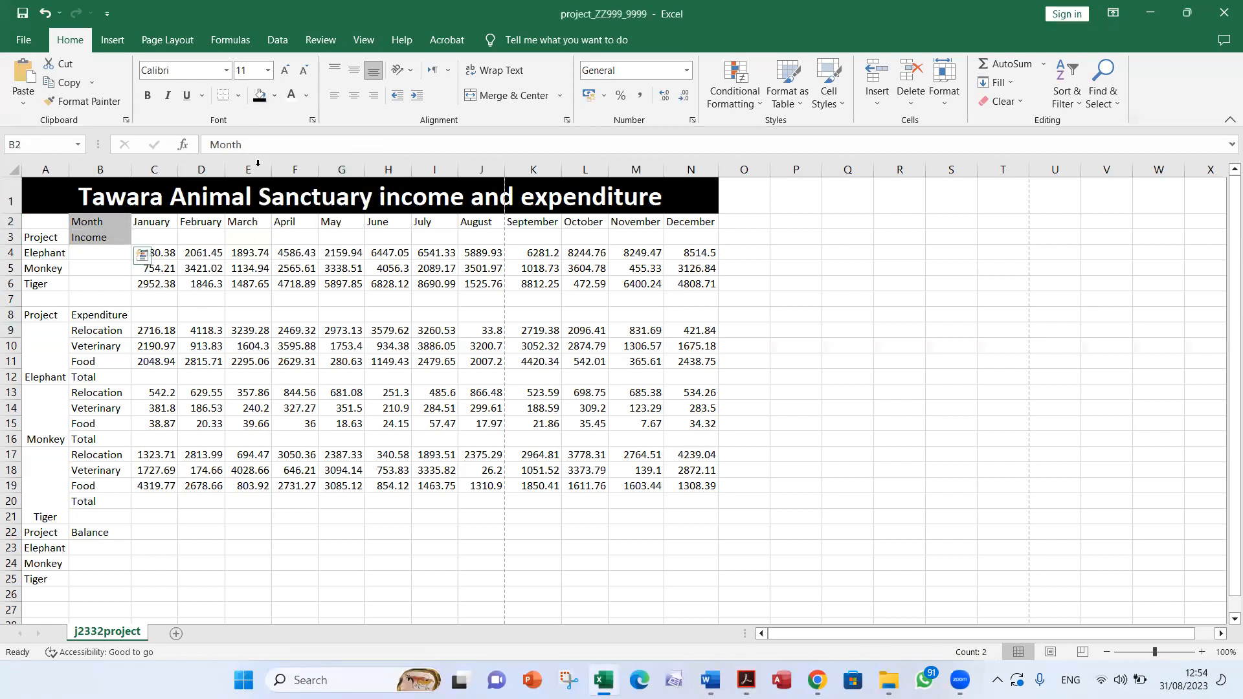
pyautogui.click(35, 238)
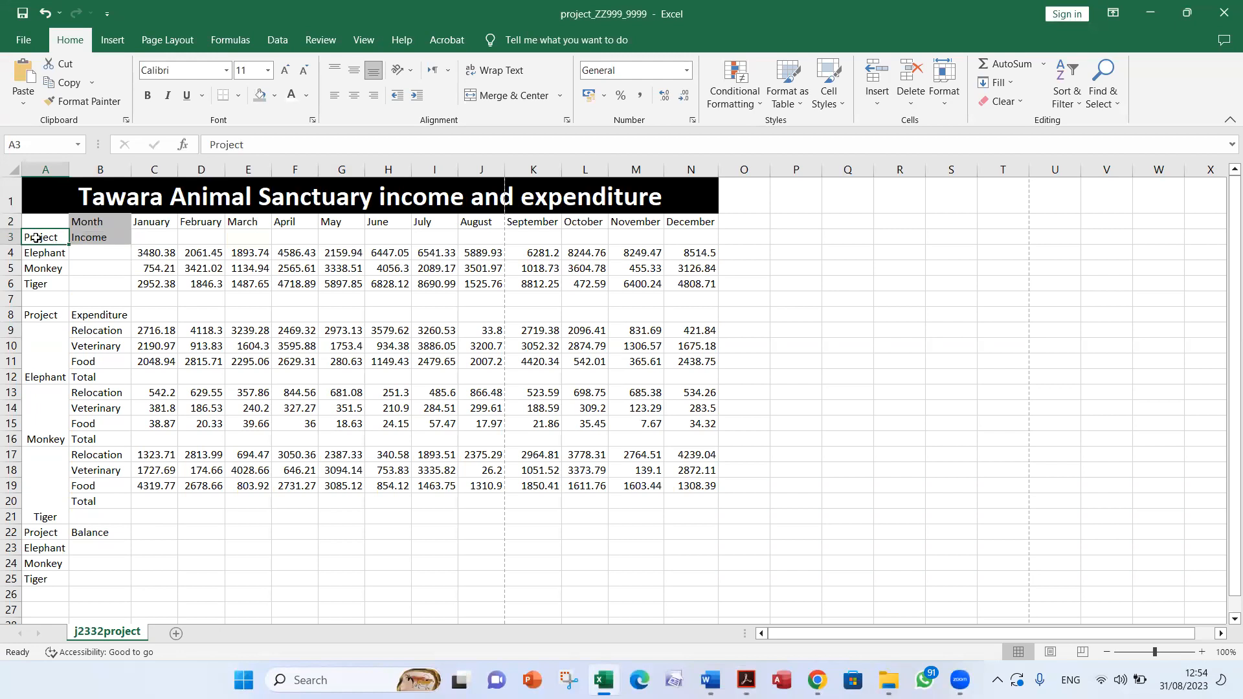
pyautogui.click(259, 97)
# Check the sample's shading in the Acrobat exam paper, return to Excel and apply the same grey fill to A8:B8 and A22:B22.
pyautogui.hotkey('alt', 'Tab')
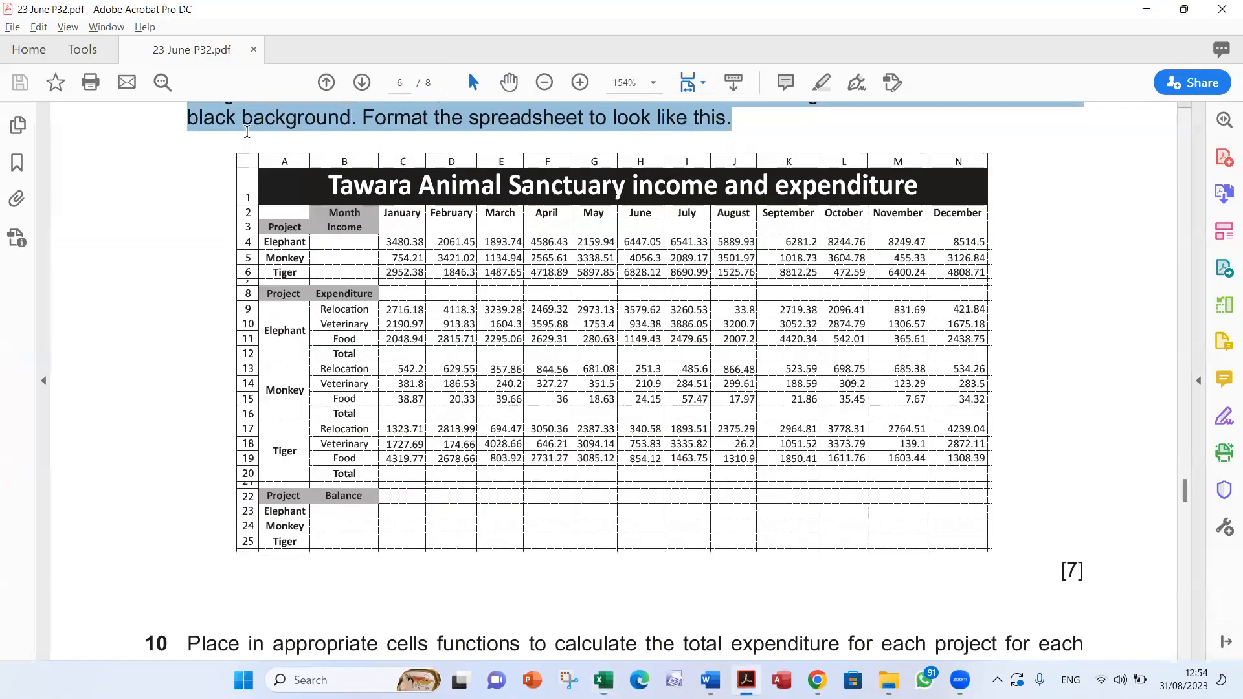
pyautogui.hotkey('alt', 'Tab')
pyautogui.moveTo(30, 315); pyautogui.dragTo(104, 315)
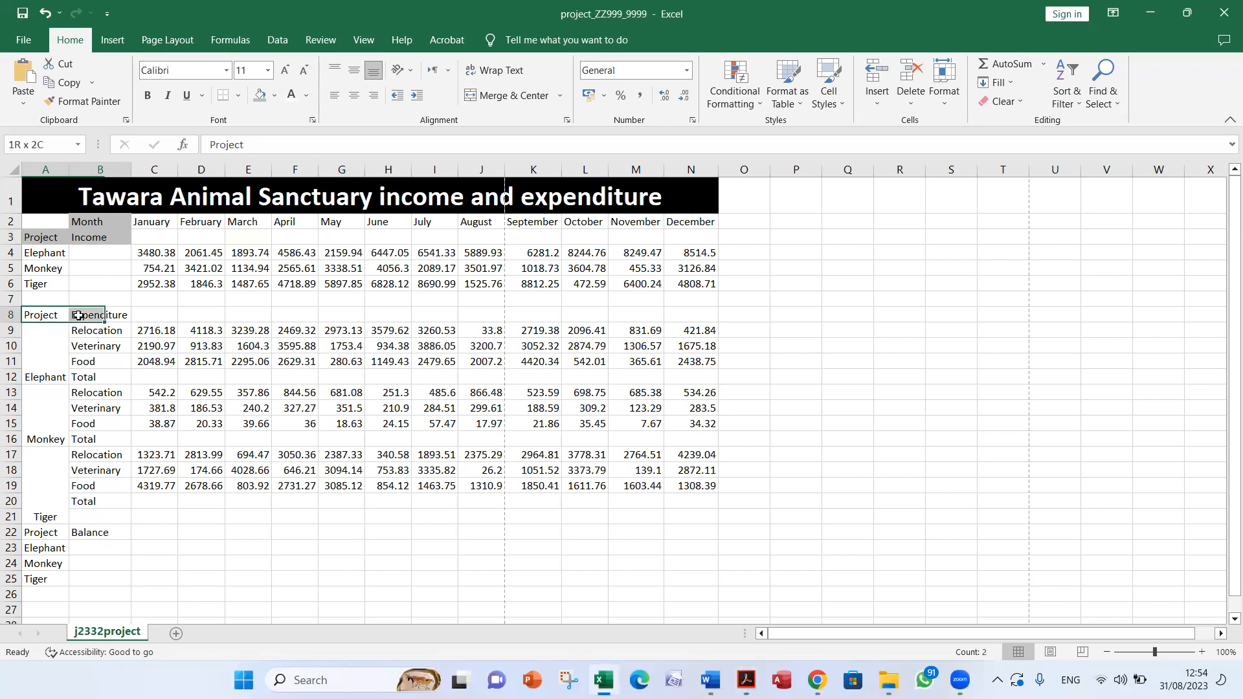
pyautogui.click(259, 98)
pyautogui.hotkey('alt', 'Tab')
pyautogui.hotkey('alt', 'Tab')
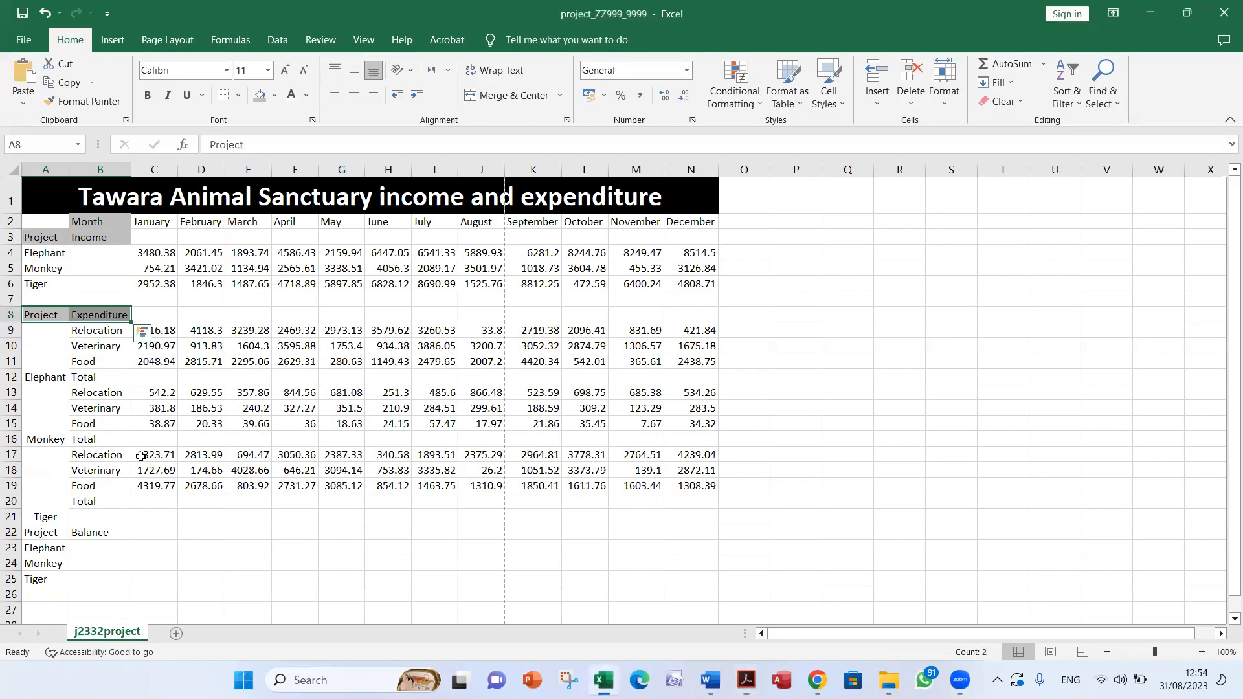
pyautogui.moveTo(33, 532); pyautogui.dragTo(78, 535)
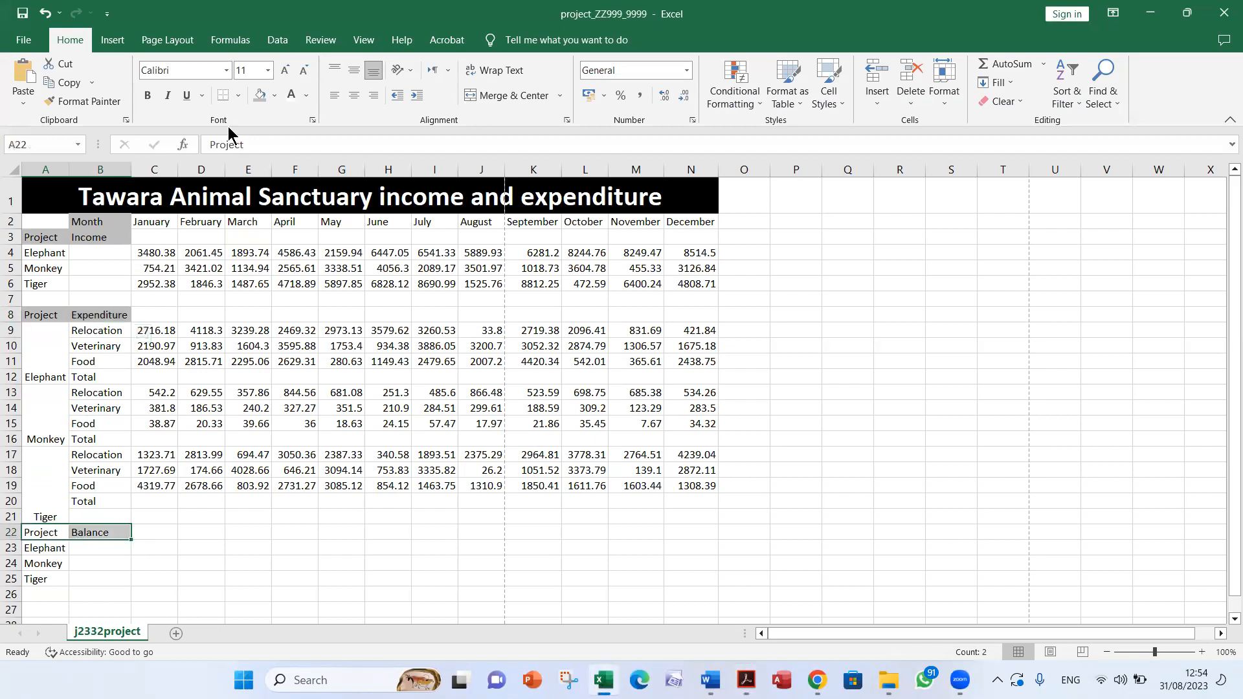
pyautogui.click(259, 95)
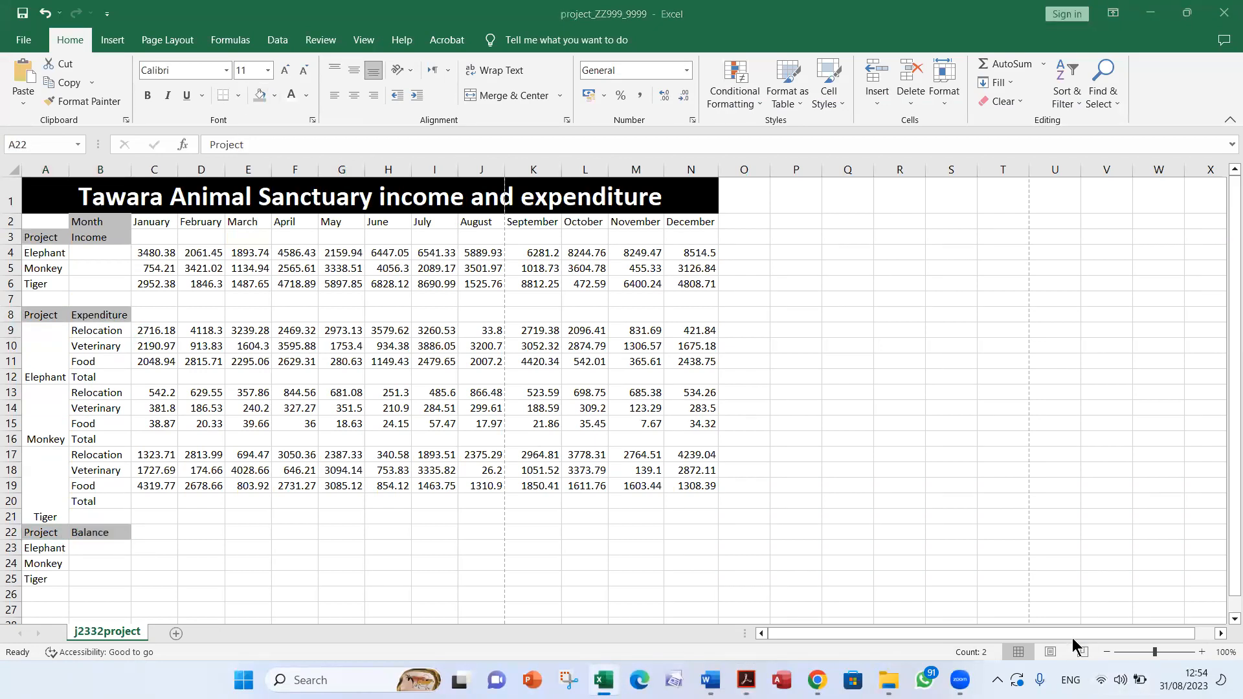
# Check the sample's month headings in the Acrobat exam paper, return to Excel and make B2:N2 bold and centred.
pyautogui.hotkey('alt', 'Tab')
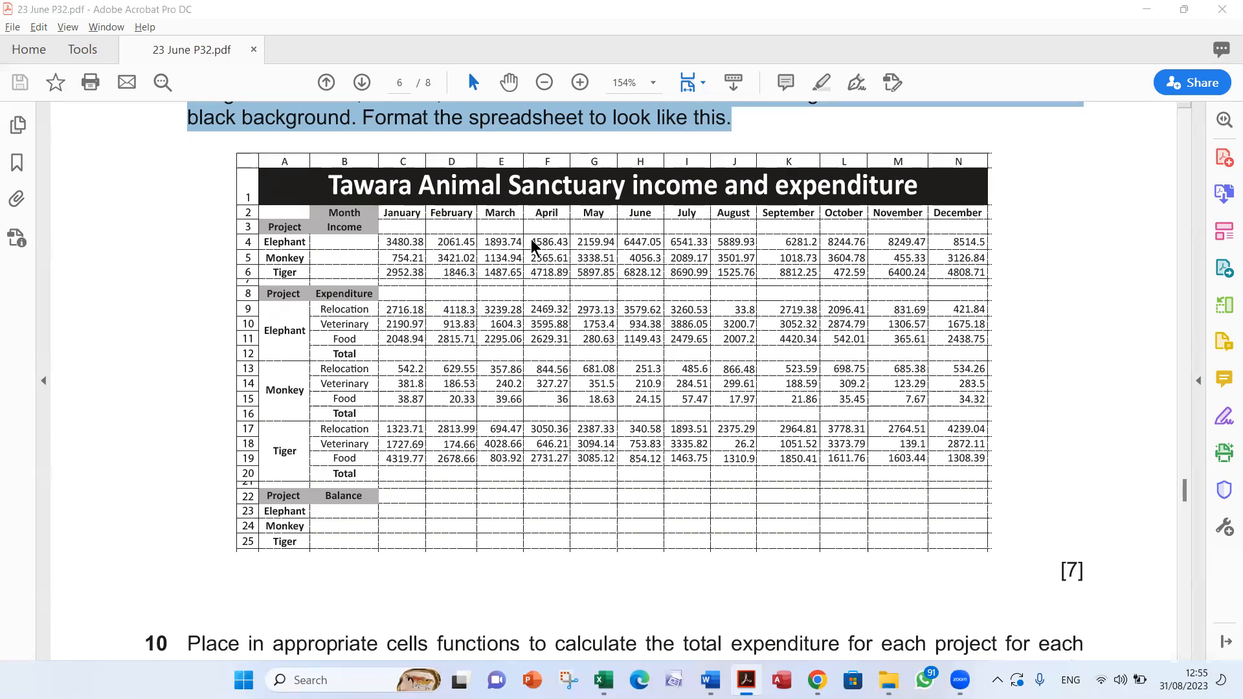
pyautogui.hotkey('alt', 'Tab')
pyautogui.moveTo(97, 222); pyautogui.dragTo(676, 217)
pyautogui.click(147, 98)
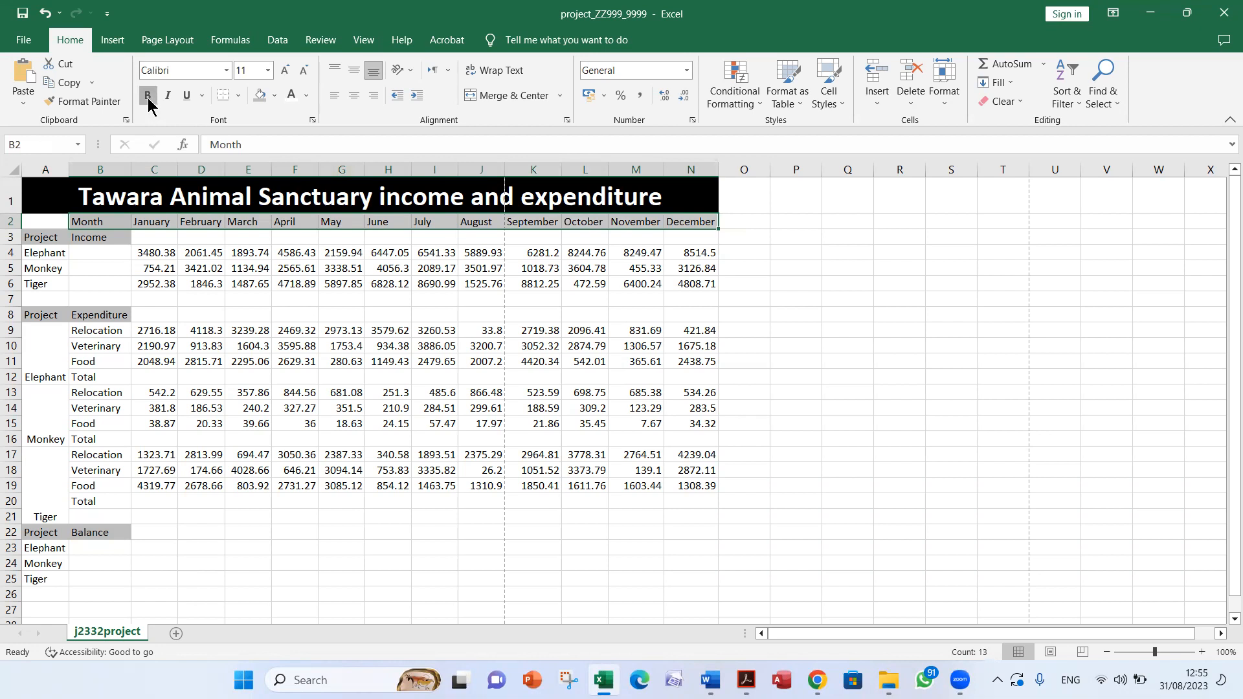
pyautogui.click(354, 105)
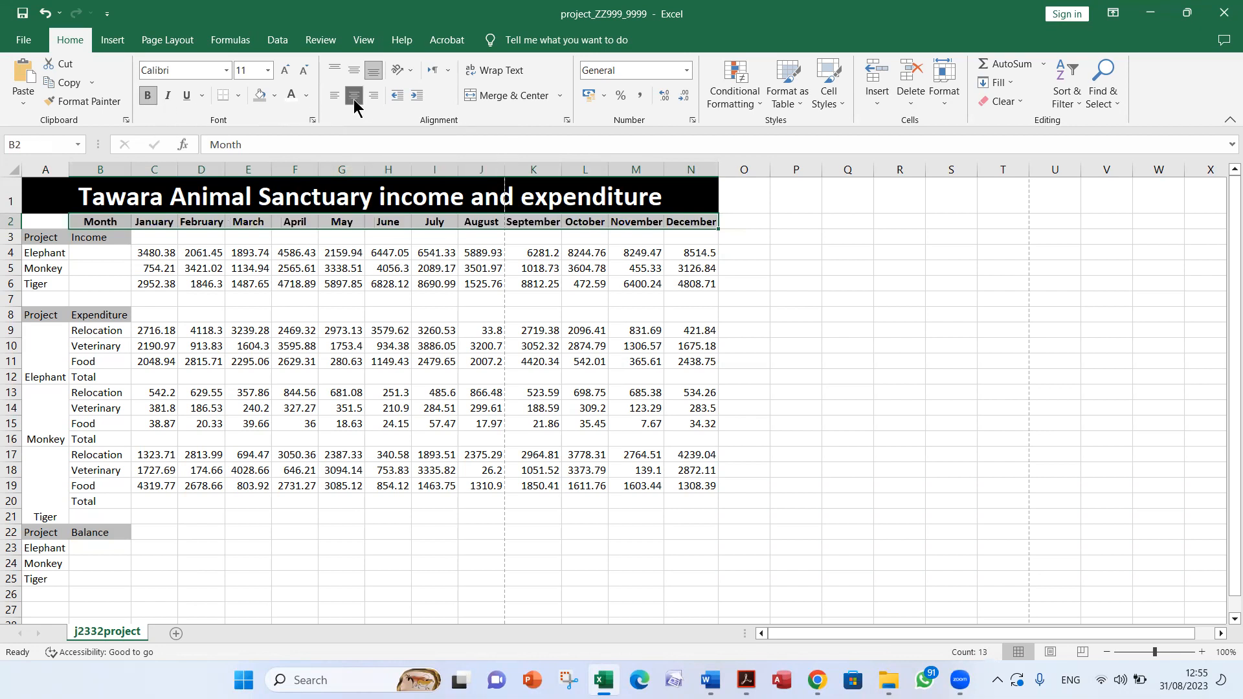
# Check row 3 of the sample in the Acrobat exam paper, return to Excel and make A3:B3 bold and centred.
pyautogui.hotkey('alt', 'Tab')
pyautogui.hotkey('alt', 'Tab')
pyautogui.moveTo(29, 238); pyautogui.dragTo(79, 238)
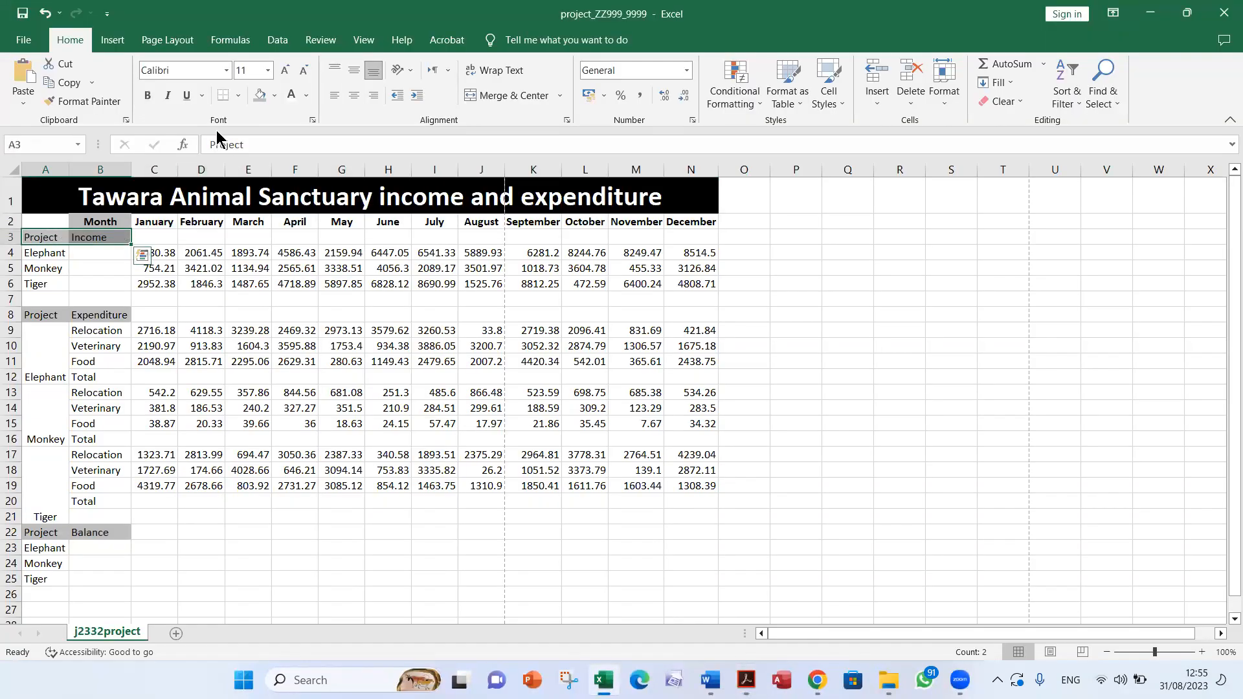
pyautogui.click(144, 99)
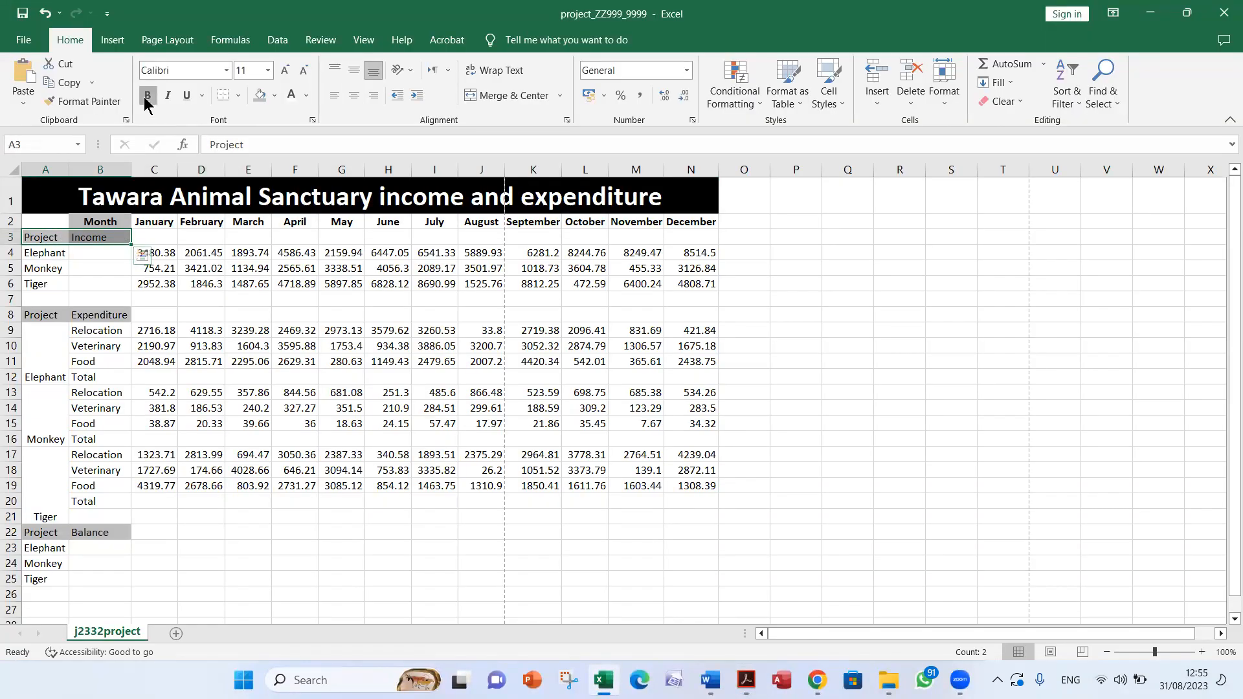
pyautogui.click(358, 96)
# Check the sample's income project names in the Acrobat exam paper, return to Excel and centre and bold A4:A6.
pyautogui.hotkey('alt', 'Tab')
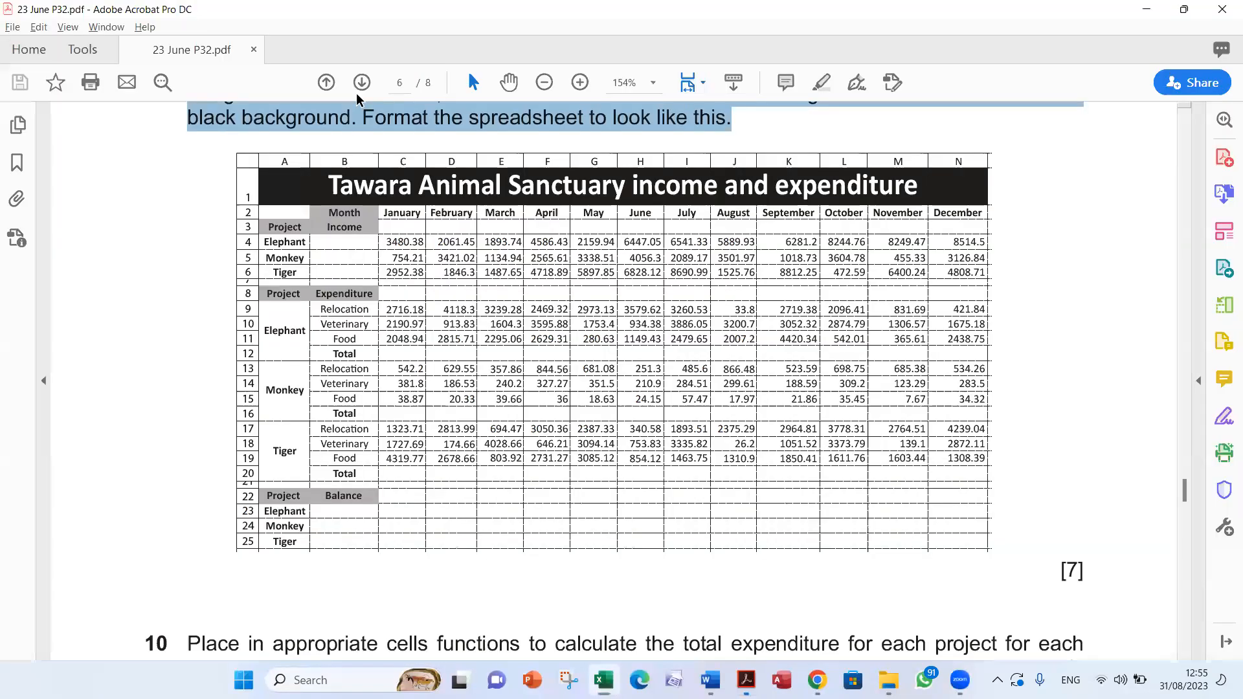
pyautogui.hotkey('alt', 'Tab')
pyautogui.moveTo(41, 254); pyautogui.dragTo(39, 284)
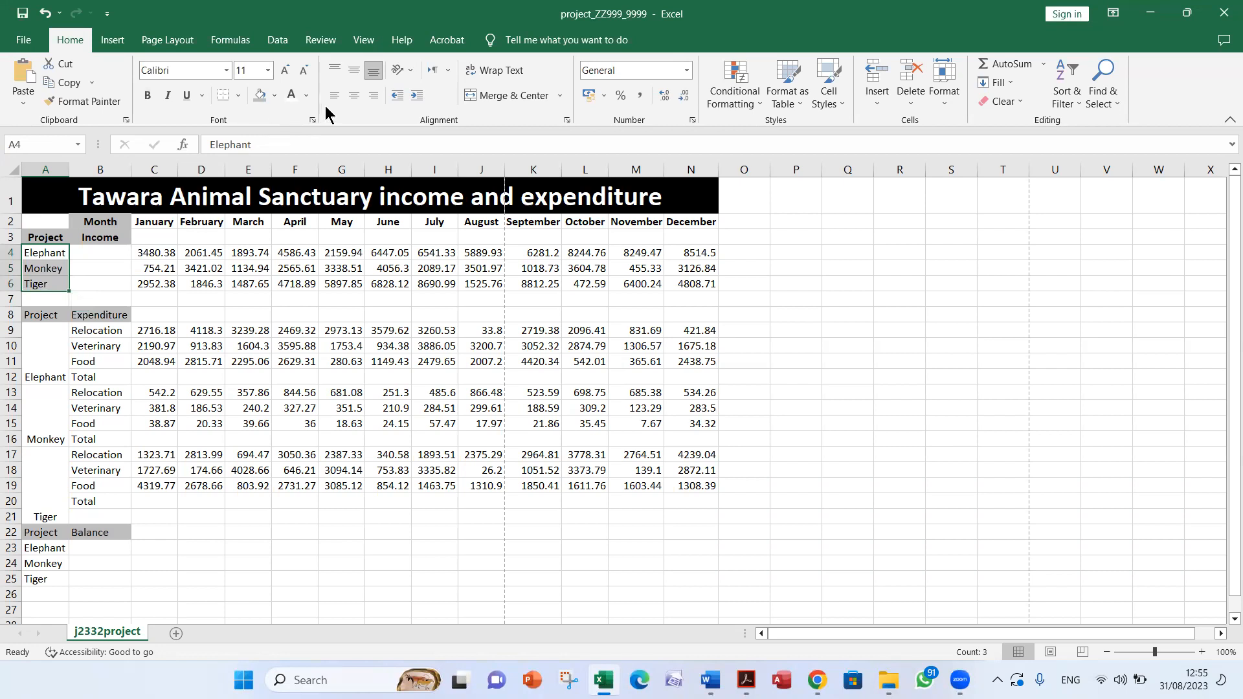
pyautogui.click(355, 97)
pyautogui.click(149, 97)
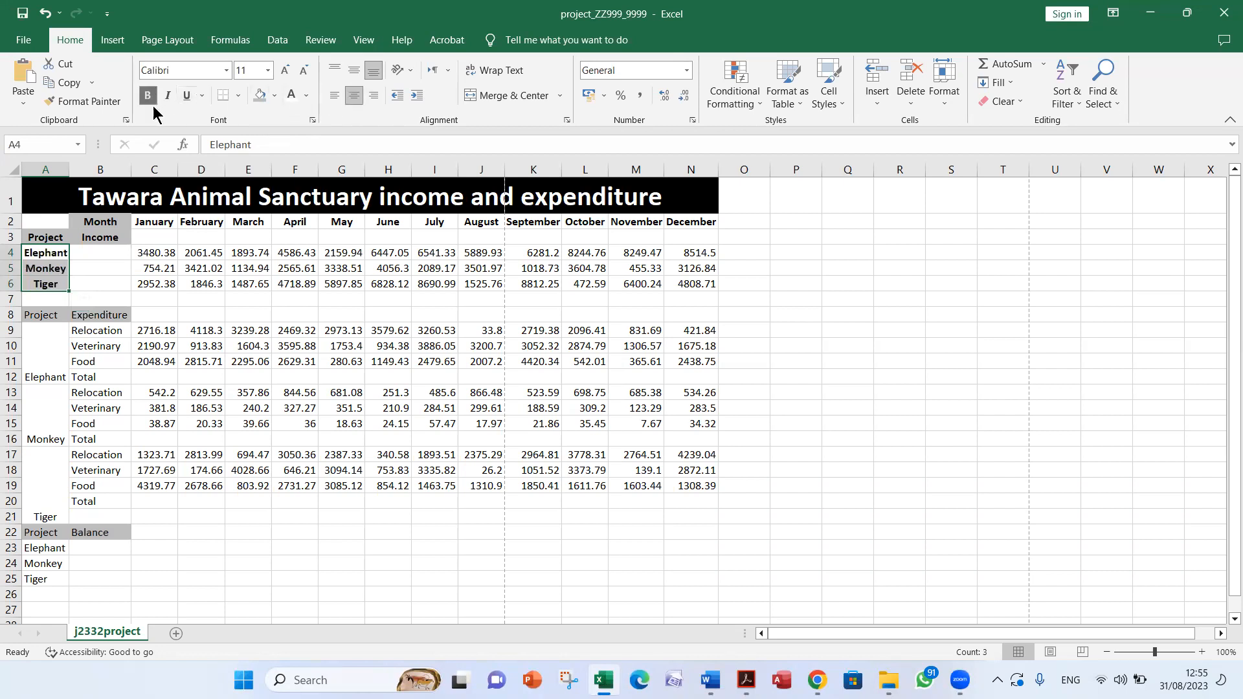
# Check the sample's expenditure headings in the Acrobat exam paper, return to Excel and centre and bold A8:B8.
pyautogui.hotkey('alt', 'Tab')
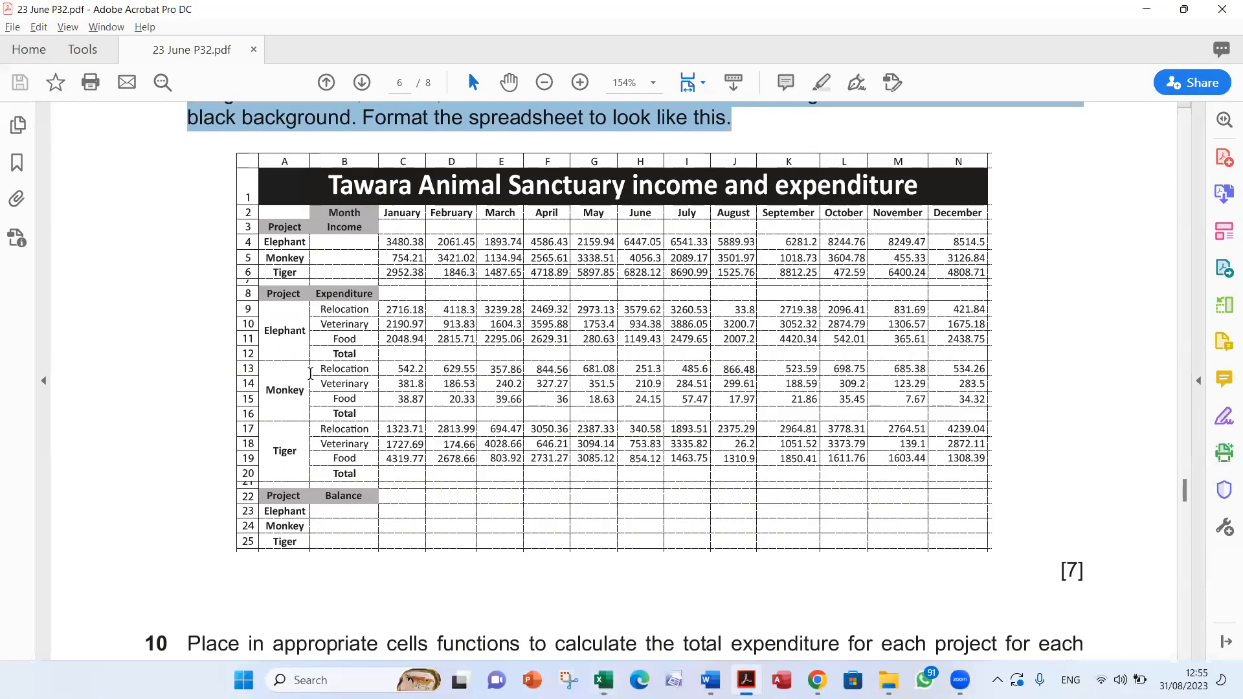
pyautogui.hotkey('alt', 'Tab')
pyautogui.click(44, 313)
pyautogui.moveTo(45, 313); pyautogui.dragTo(97, 315)
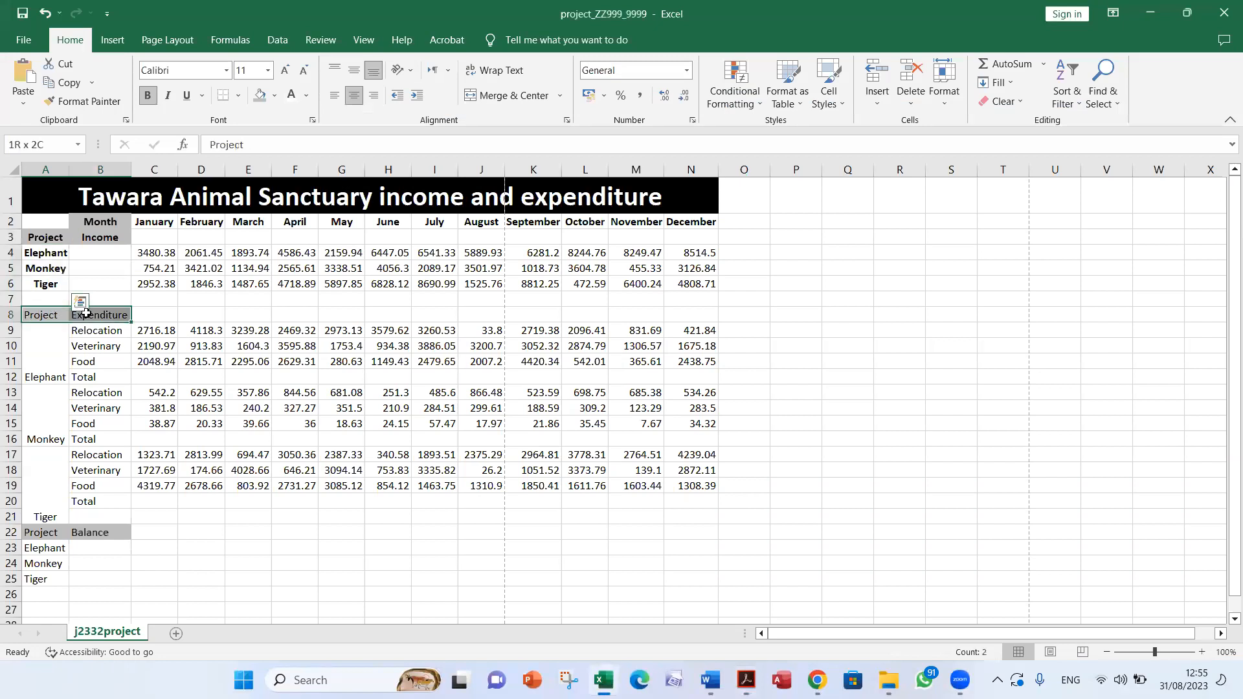
pyautogui.click(353, 95)
pyautogui.click(148, 97)
# Compare the expenditure category labels with the sample in the Acrobat exam paper, return to Excel and centre B9:B20.
pyautogui.hotkey('alt', 'Tab')
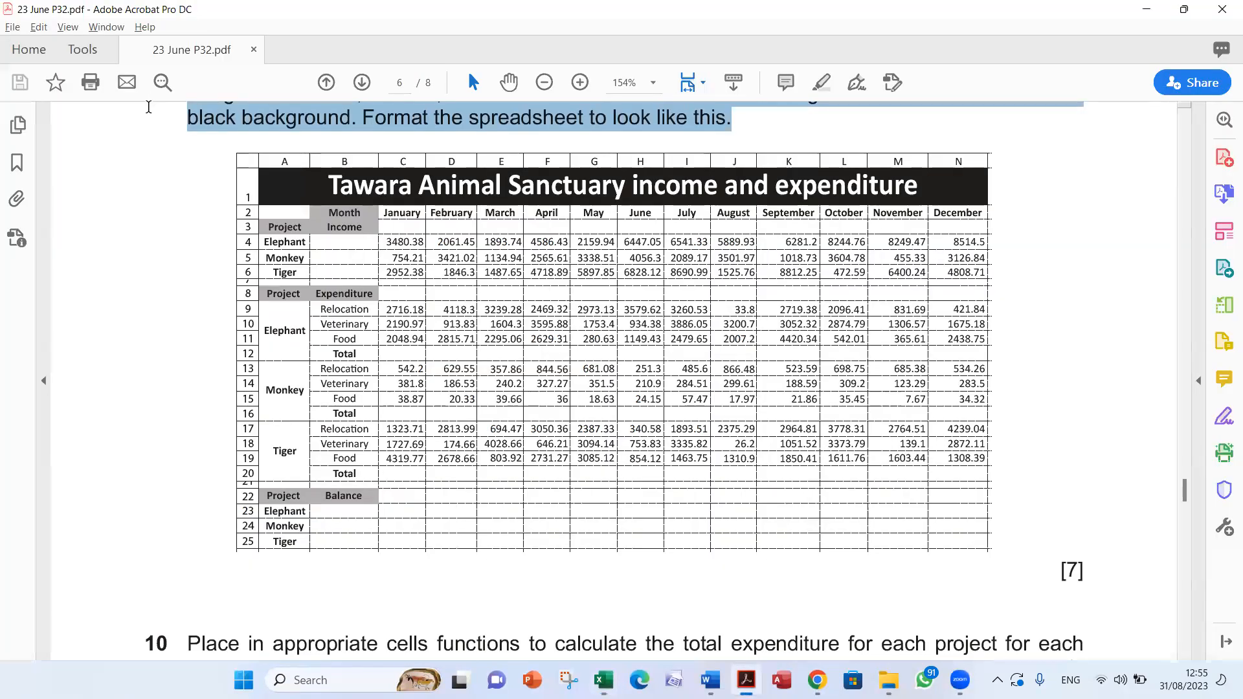
pyautogui.hotkey('alt', 'Tab')
pyautogui.hotkey('alt', 'Tab')
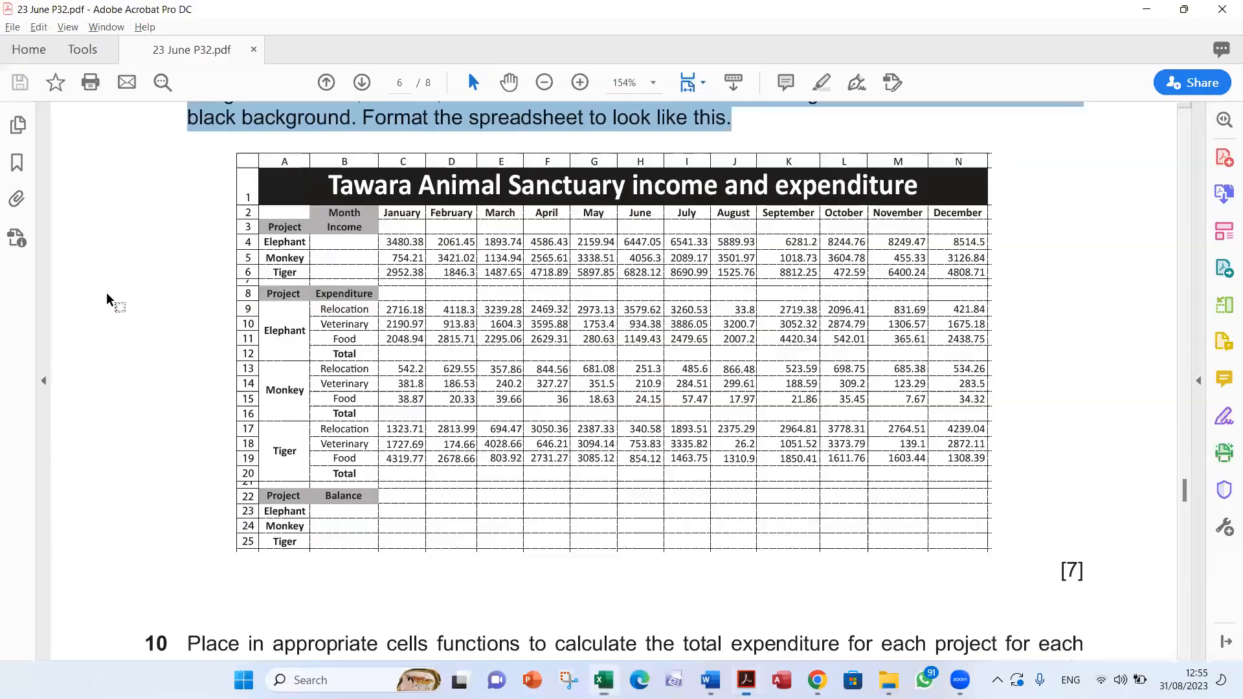
pyautogui.hotkey('alt', 'Tab')
pyautogui.hotkey('alt', 'Tab')
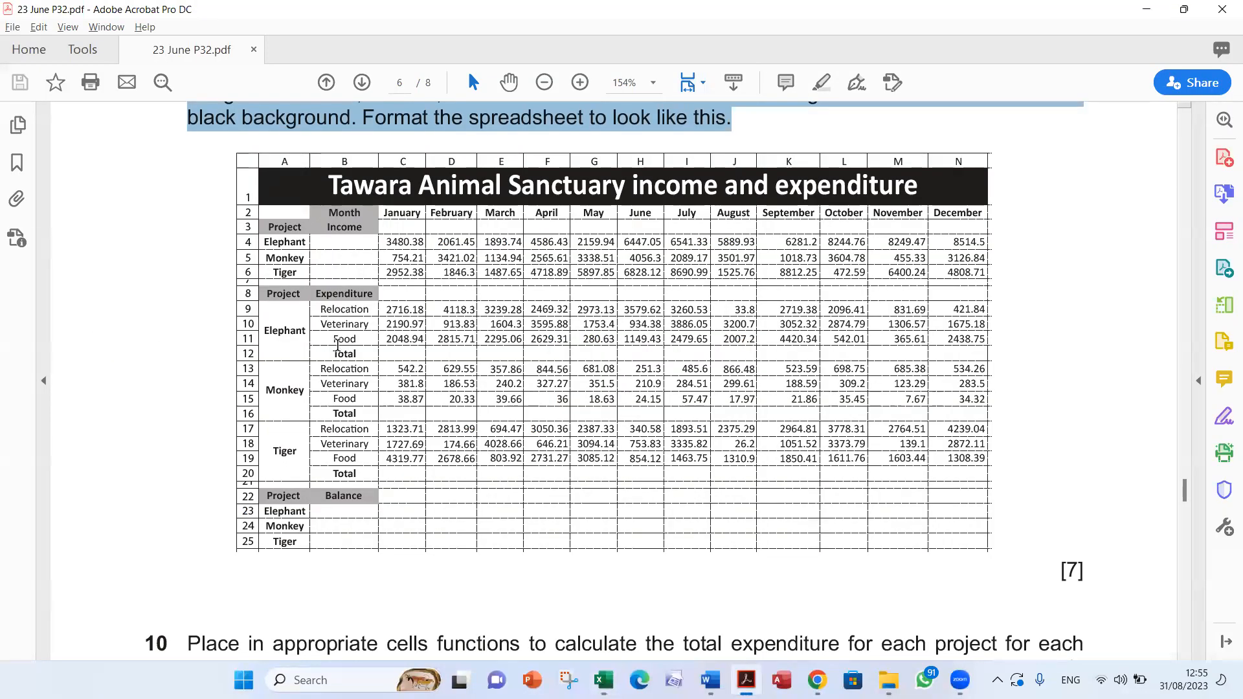
pyautogui.hotkey('alt', 'Tab')
pyautogui.moveTo(104, 331); pyautogui.dragTo(107, 492)
pyautogui.hotkey('alt', 'Tab')
pyautogui.hotkey('alt', 'Tab')
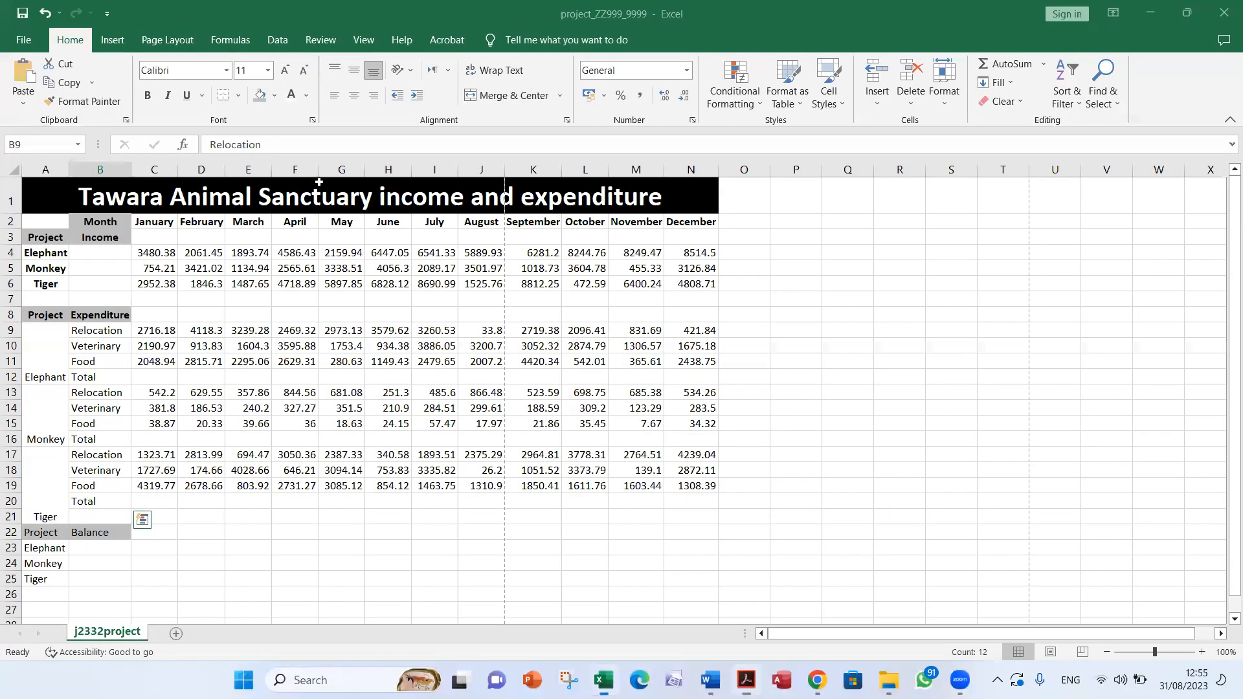
pyautogui.click(354, 96)
# Check the Elephant project's Total label in the Acrobat exam paper, return to Excel and make cell B12 bold.
pyautogui.hotkey('alt', 'Tab')
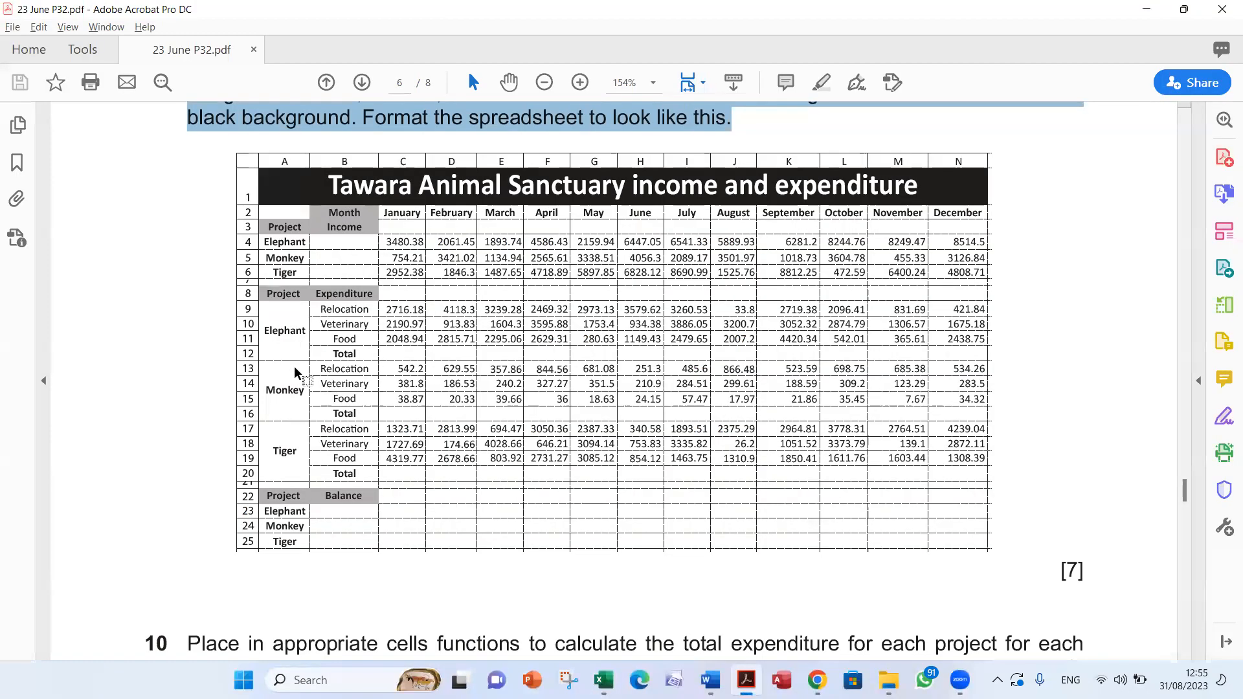
pyautogui.click(338, 354)
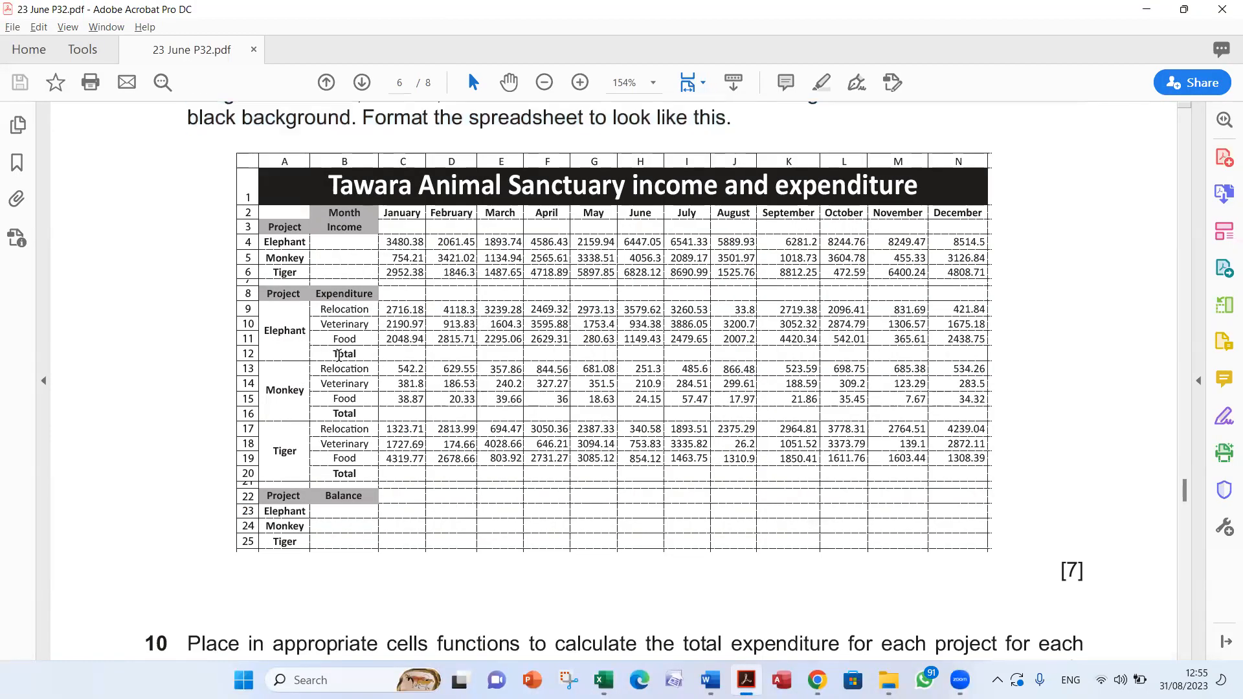
pyautogui.hotkey('alt', 'Tab')
pyautogui.click(103, 377)
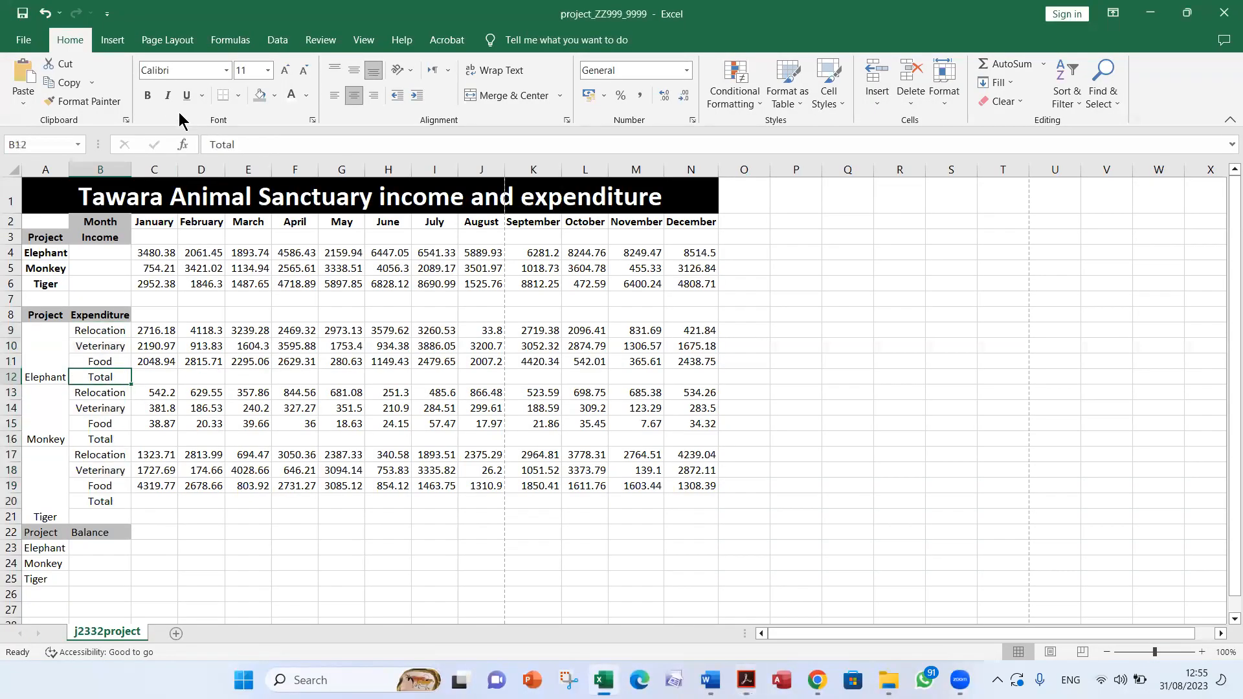
pyautogui.click(149, 98)
# Check the remaining Total labels in the Acrobat exam paper, return to Excel and make cells B16 and B20 bold.
pyautogui.hotkey('alt', 'Tab')
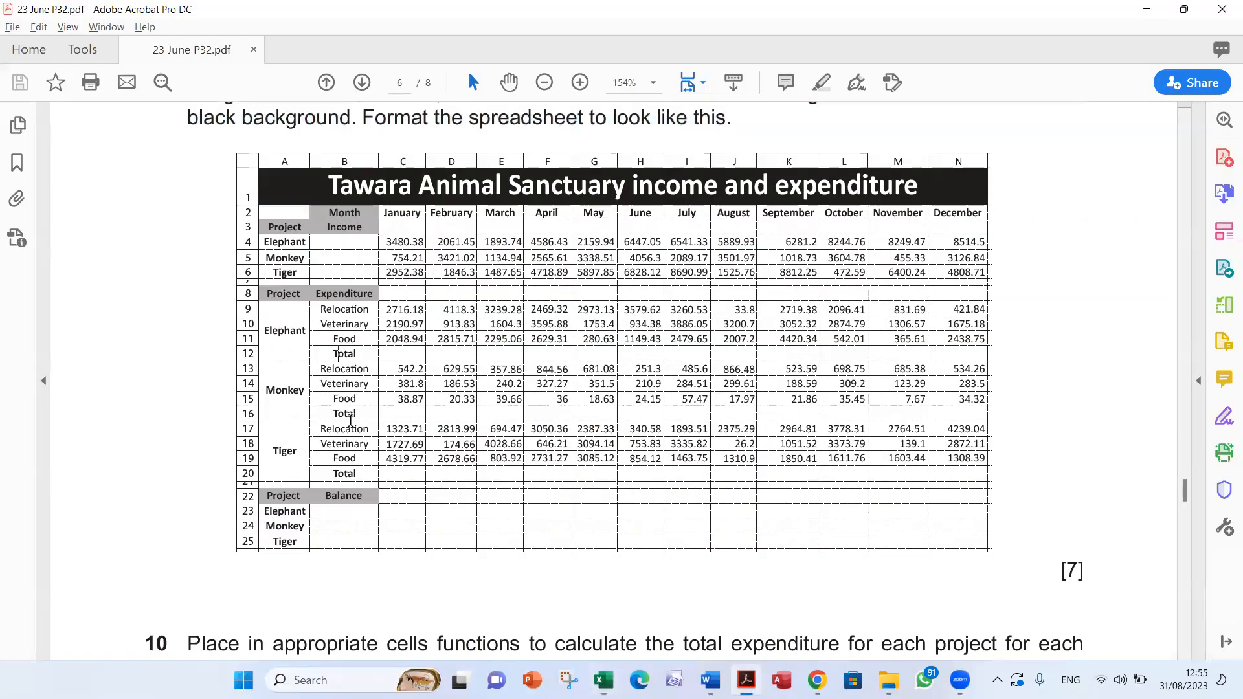
pyautogui.hotkey('alt', 'Tab')
pyautogui.click(106, 437)
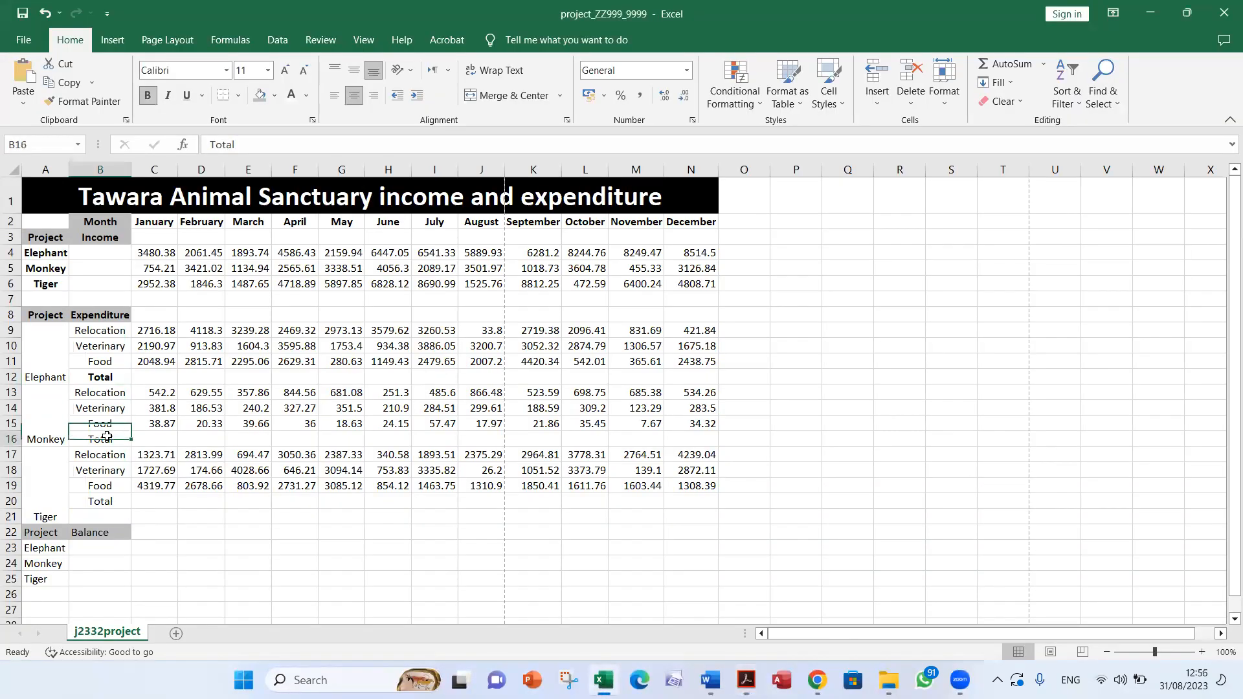
pyautogui.click(147, 95)
pyautogui.hotkey('alt', 'Tab')
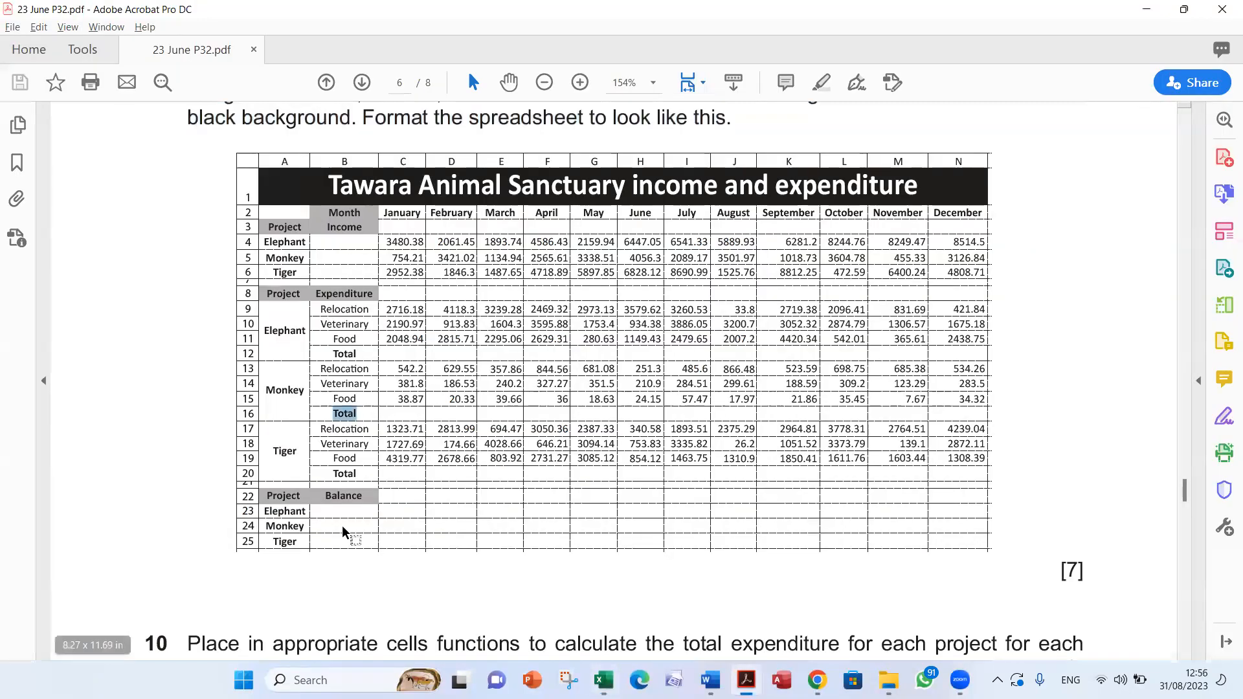
pyautogui.hotkey('alt', 'Tab')
pyautogui.click(101, 502)
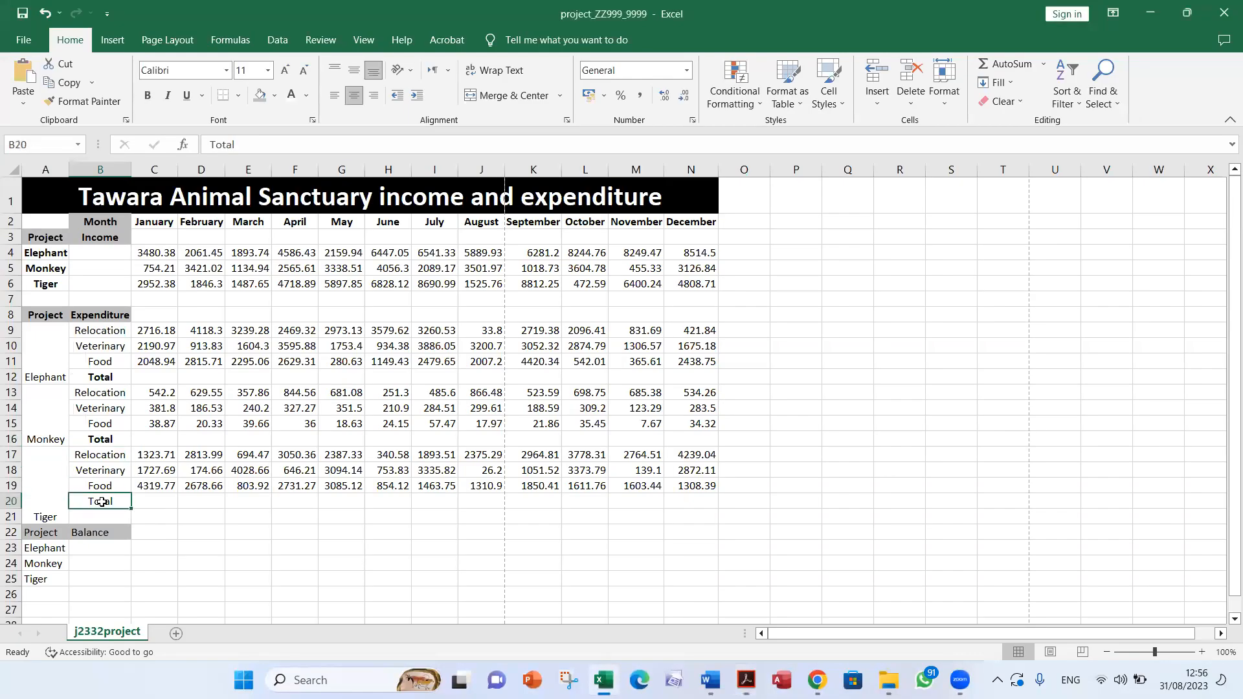
pyautogui.click(146, 98)
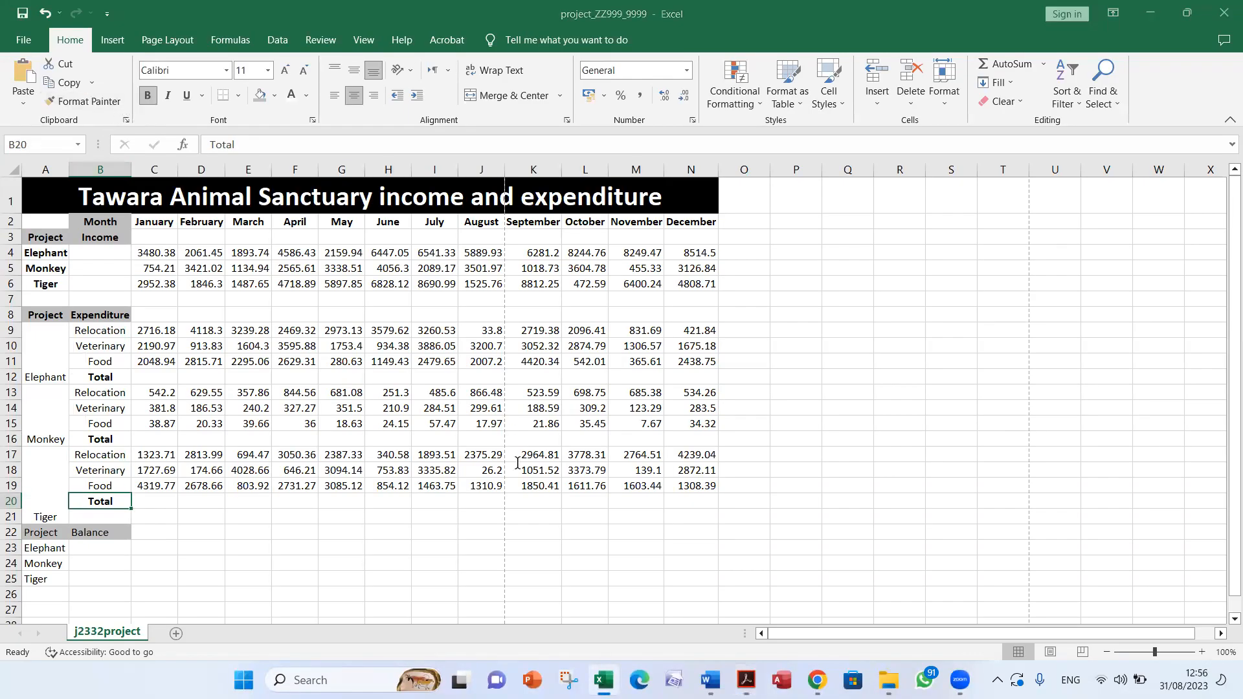
# Check the sample's balance section headings in the Acrobat exam paper, return to Excel and centre and bold A22:B22.
pyautogui.hotkey('alt', 'Tab')
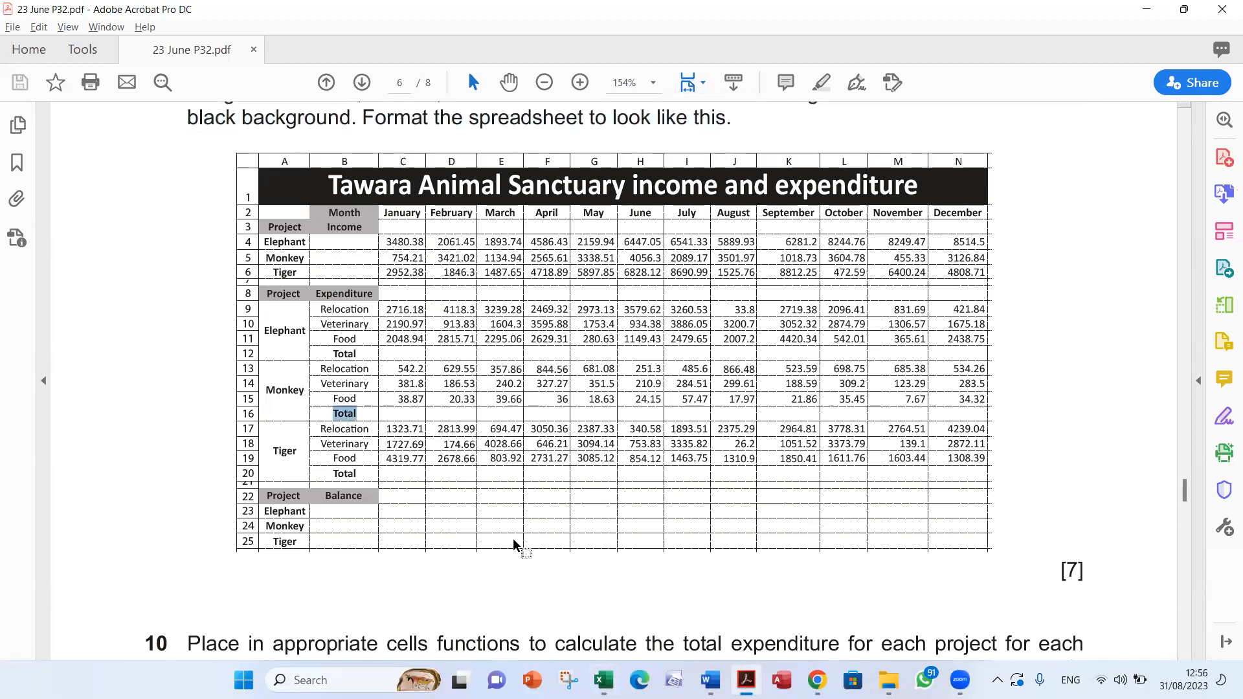
pyautogui.hotkey('alt', 'Tab')
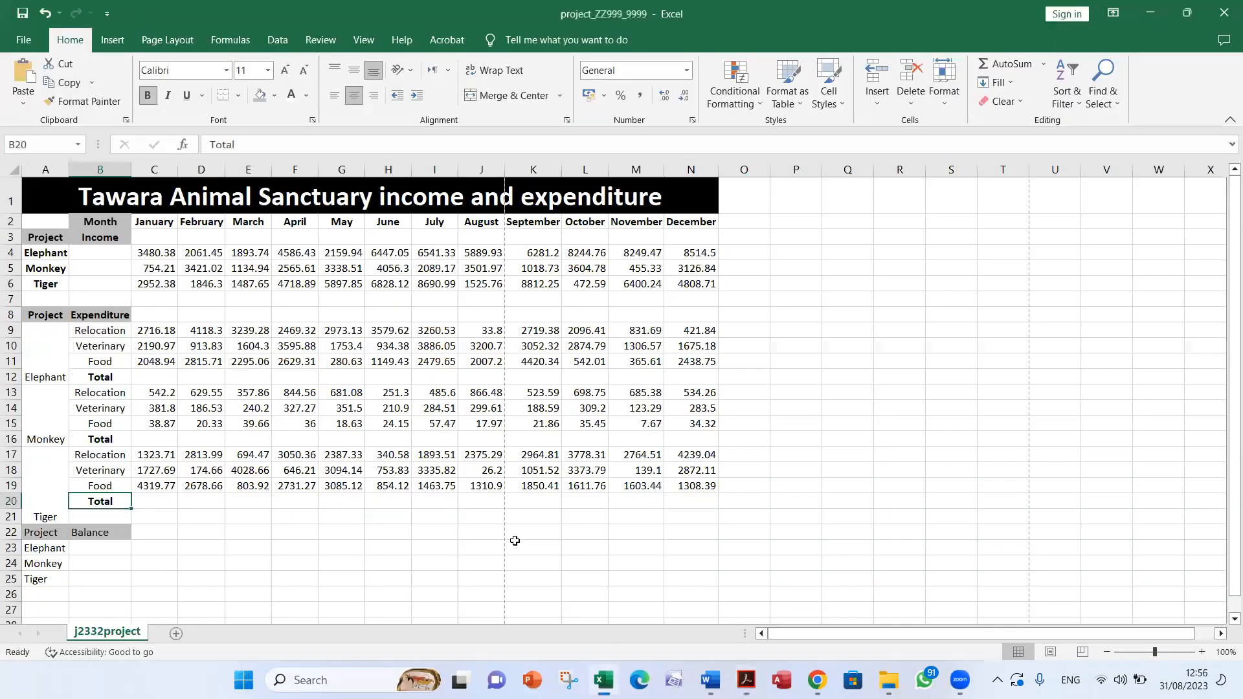
pyautogui.hotkey('alt', 'Tab')
pyautogui.hotkey('alt', 'Tab')
pyautogui.click(47, 547)
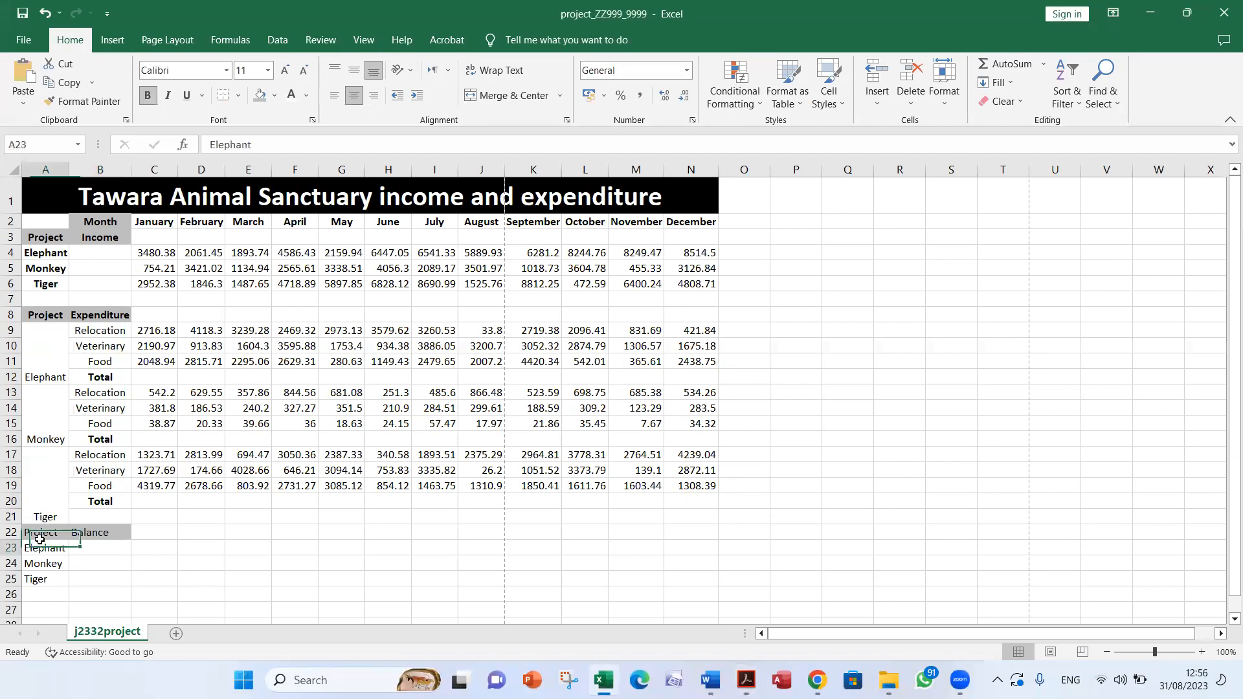
pyautogui.moveTo(39, 532); pyautogui.dragTo(97, 532)
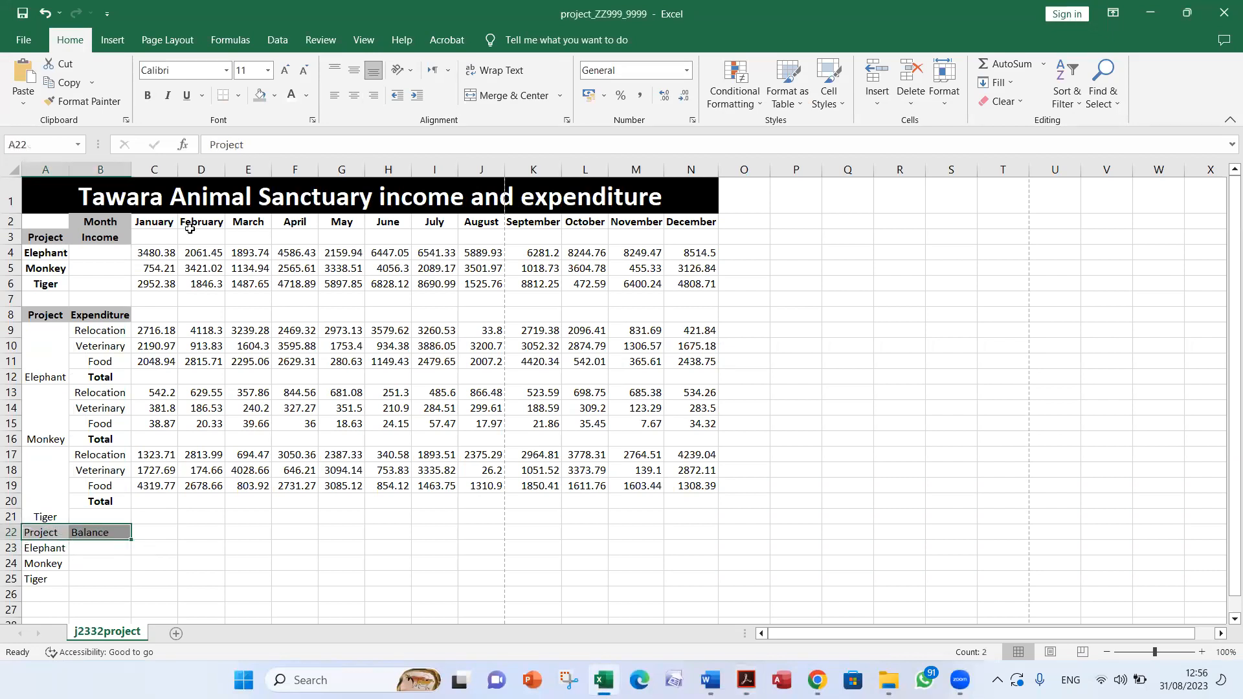
pyautogui.click(357, 99)
pyautogui.click(145, 98)
pyautogui.click(339, 445)
# Check the balance section's project names in the Acrobat exam paper, return to Excel and centre and bold A23:A25.
pyautogui.hotkey('alt', 'Tab')
pyautogui.hotkey('alt', 'Tab')
pyautogui.moveTo(41, 547); pyautogui.dragTo(42, 581)
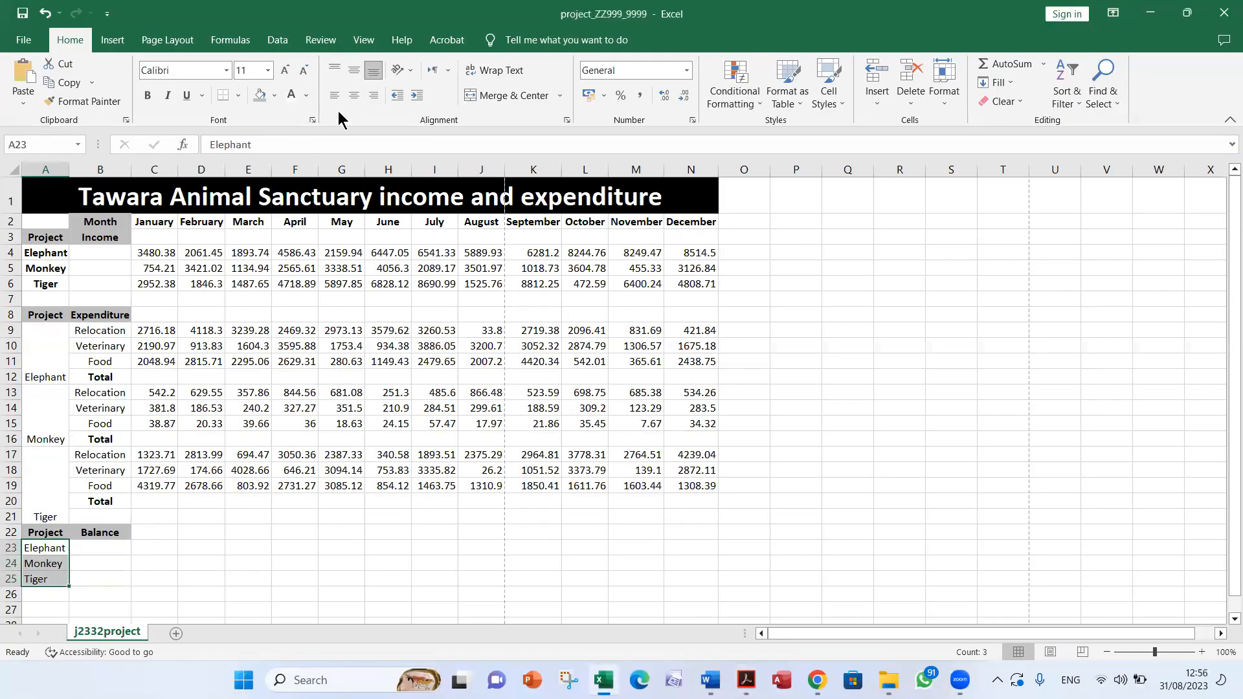
pyautogui.click(354, 97)
pyautogui.click(147, 95)
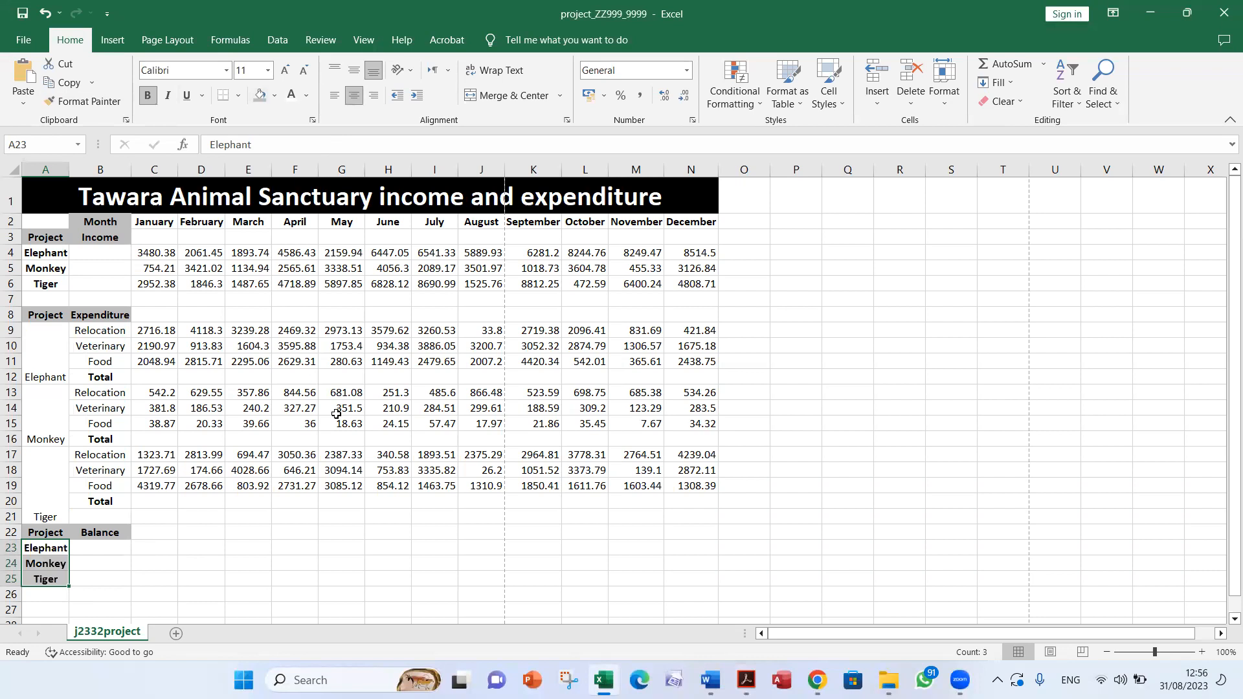
# Compare the merged project labels in A9:A21 with the sample in the Acrobat exam paper.
pyautogui.hotkey('alt', 'Tab')
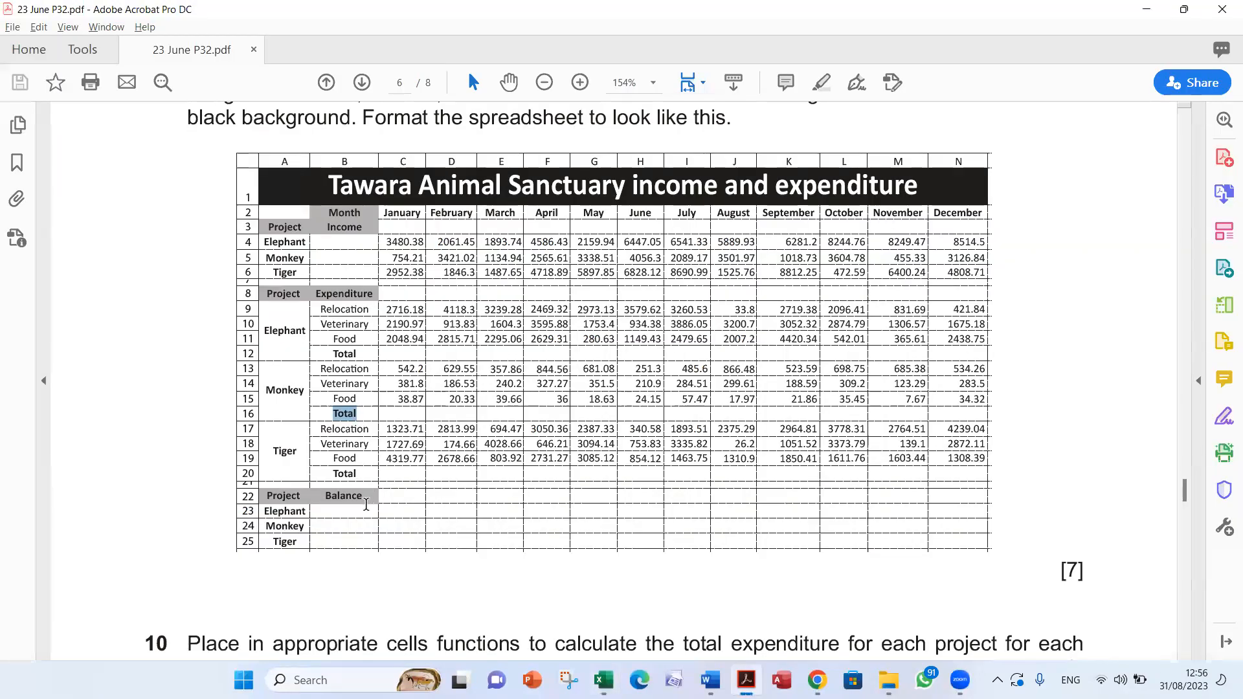
pyautogui.hotkey('alt', 'Tab')
pyautogui.moveTo(37, 336); pyautogui.dragTo(46, 517)
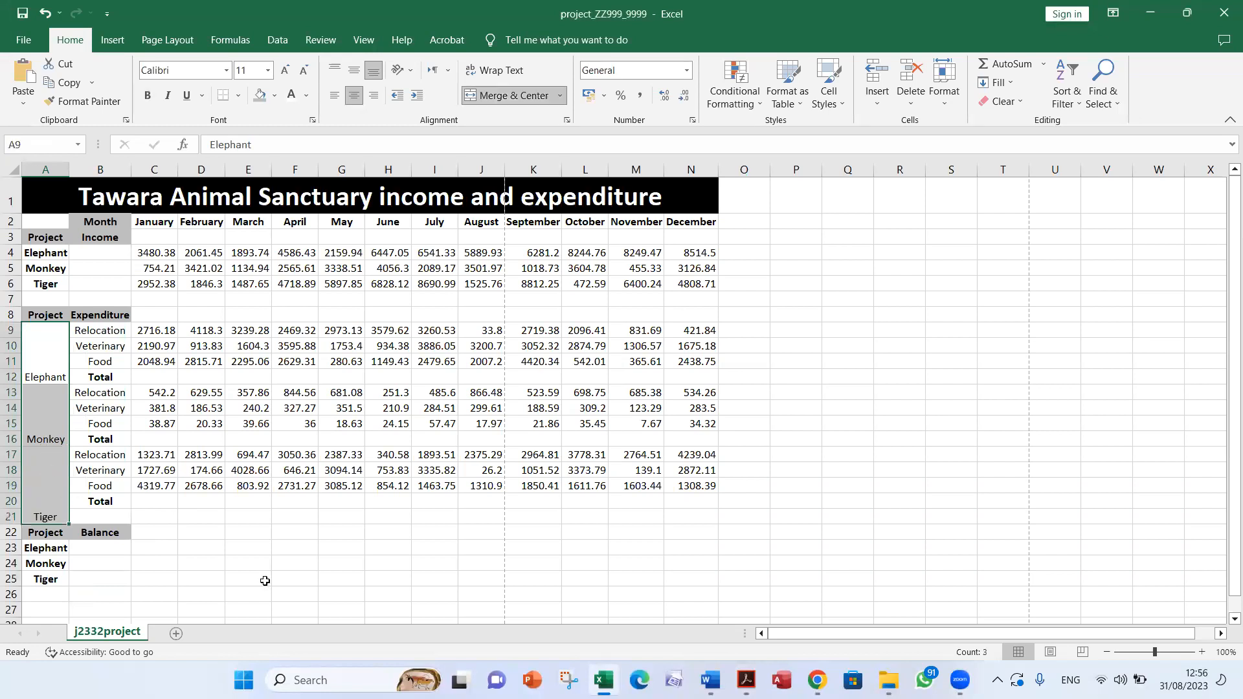
pyautogui.hotkey('alt', 'Tab')
pyautogui.hotkey('alt', 'Tab')
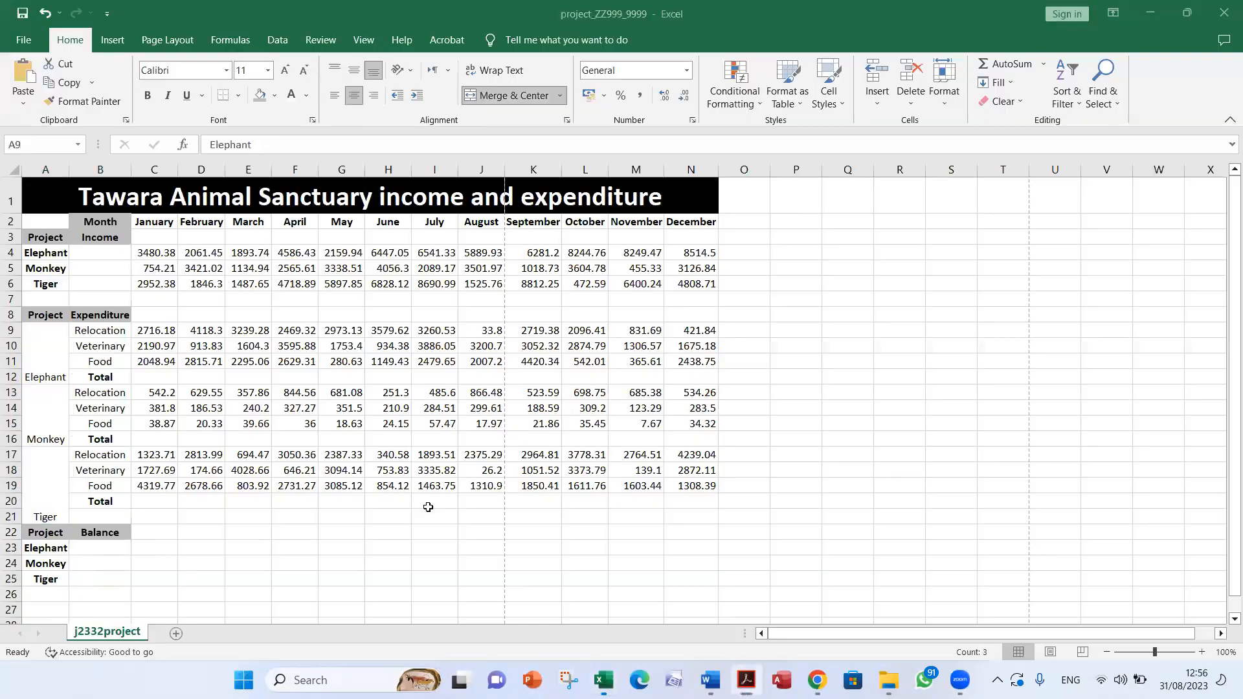
pyautogui.click(341, 516)
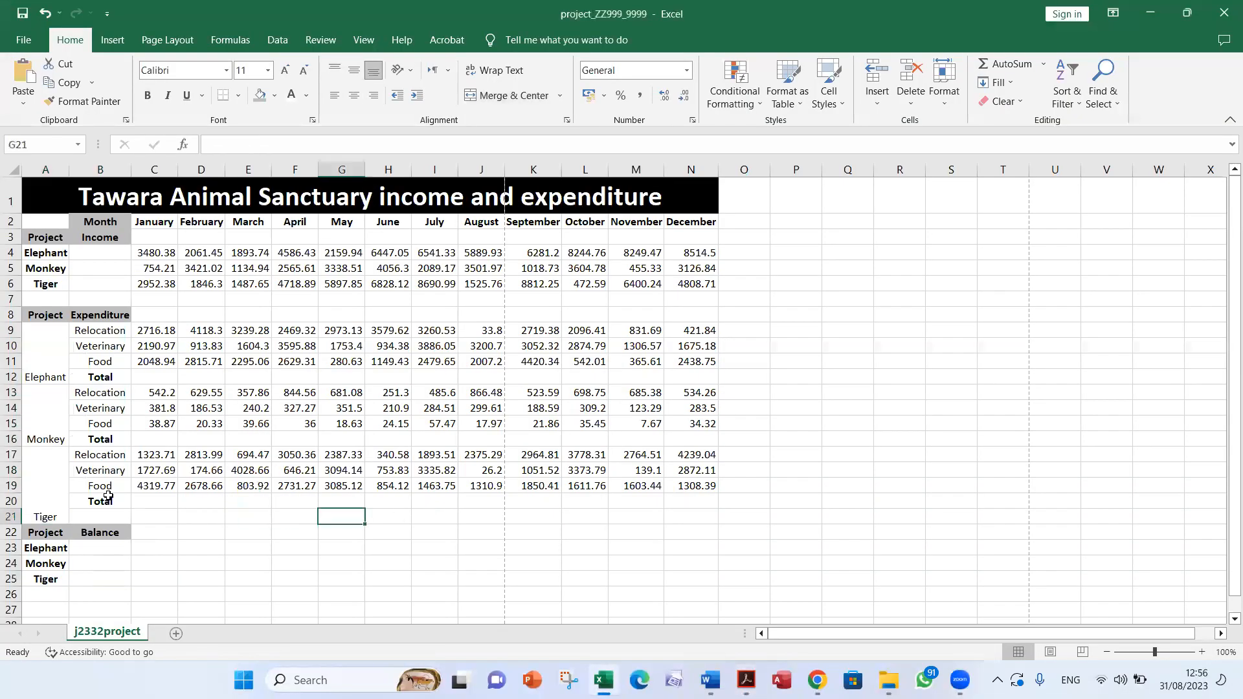
# Unmerge the Tiger label's cell range A17:A21 and merge and centre only A17:A20.
pyautogui.click(47, 457)
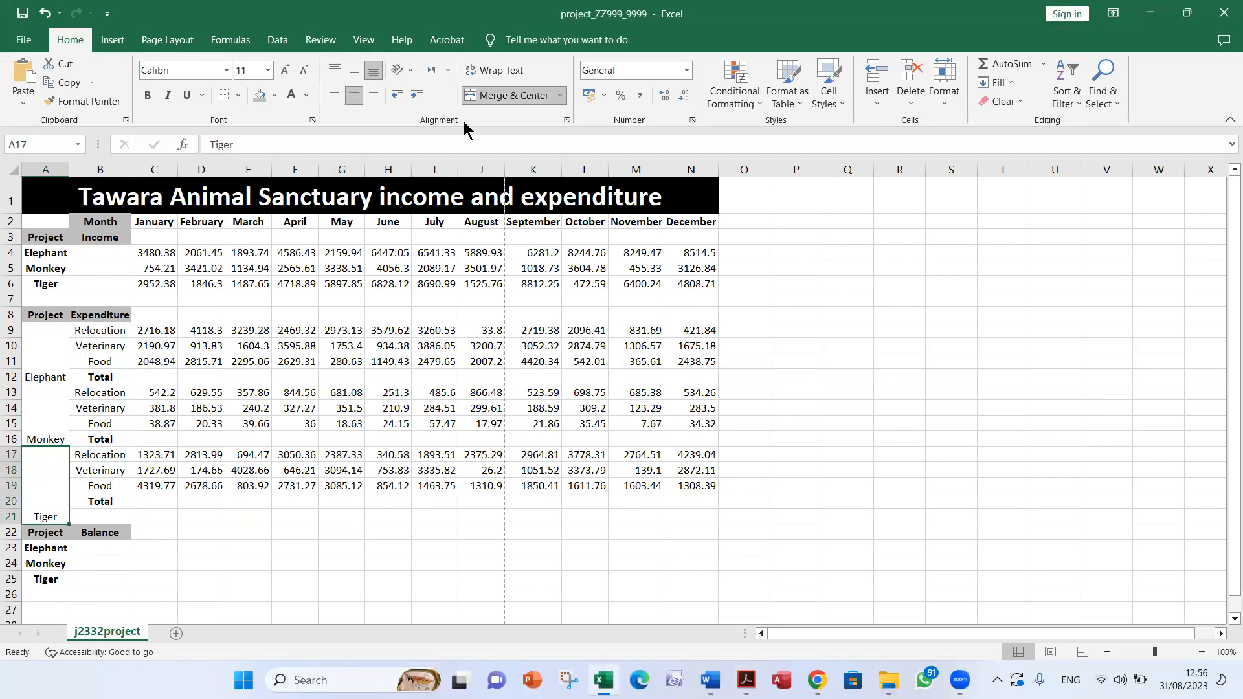
pyautogui.click(539, 95)
pyautogui.click(48, 471)
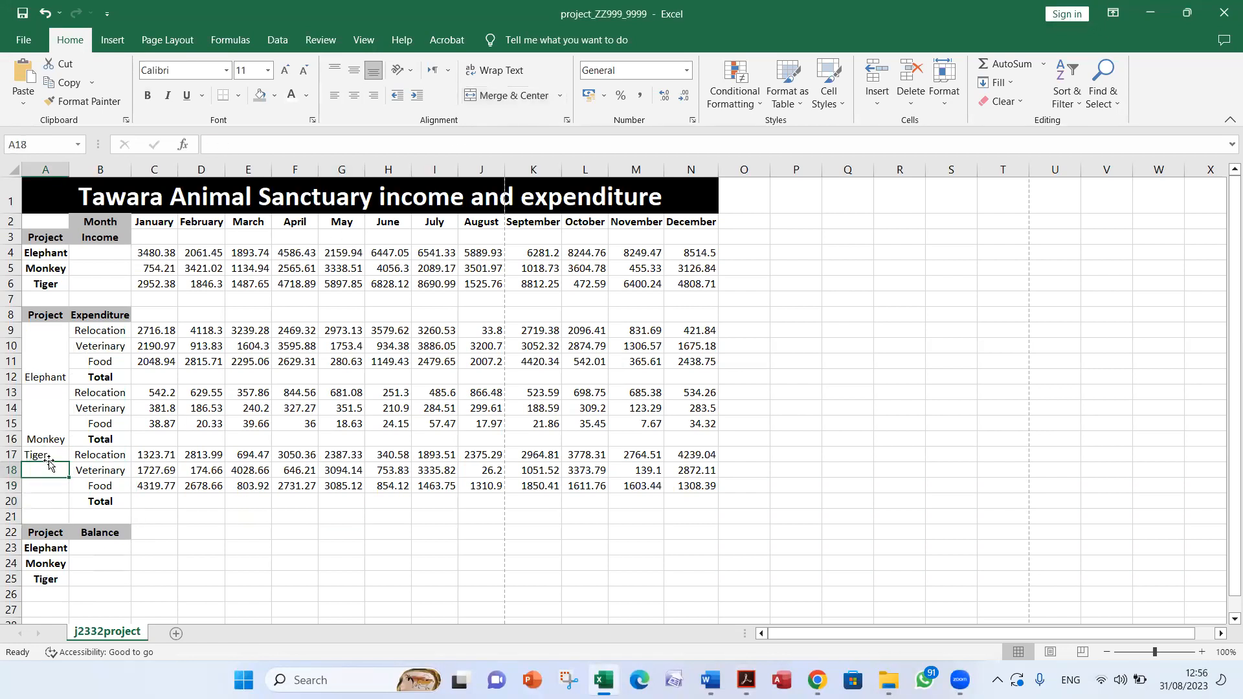
pyautogui.moveTo(43, 453); pyautogui.dragTo(44, 501)
pyautogui.click(497, 95)
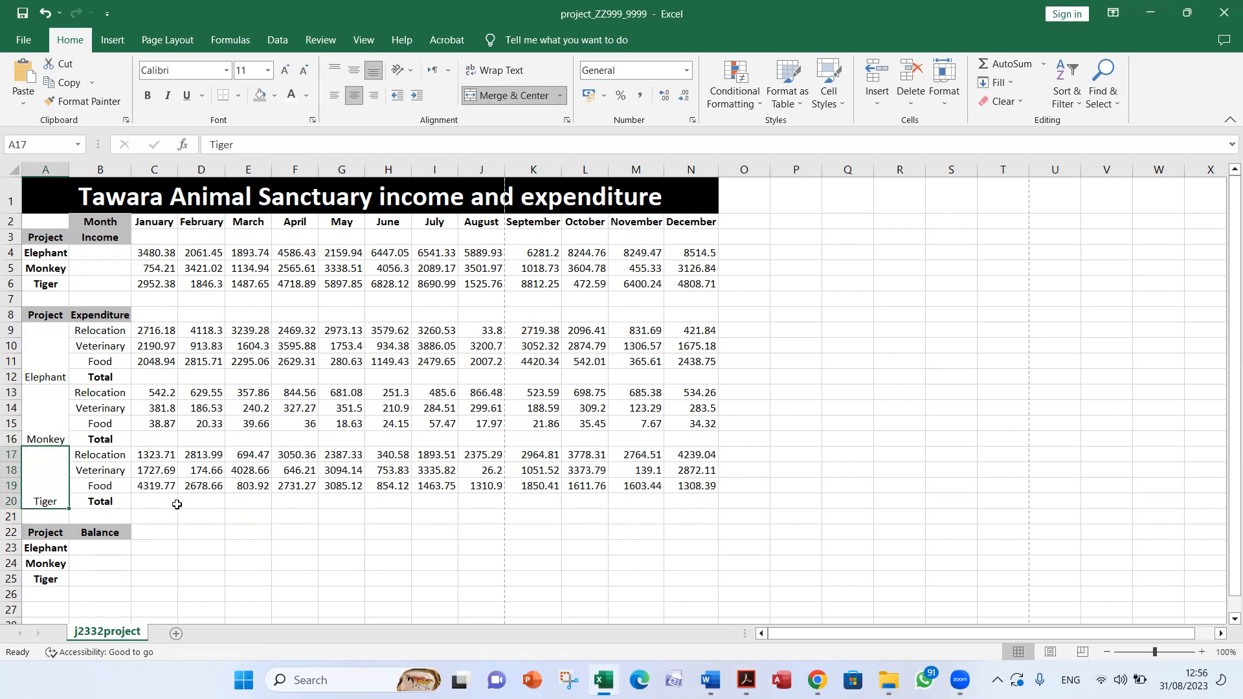
pyautogui.click(54, 520)
pyautogui.click(41, 478)
# Check the merged Tiger label in the Acrobat exam paper, return to Excel and make A9:A20 bold.
pyautogui.hotkey('alt', 'Tab')
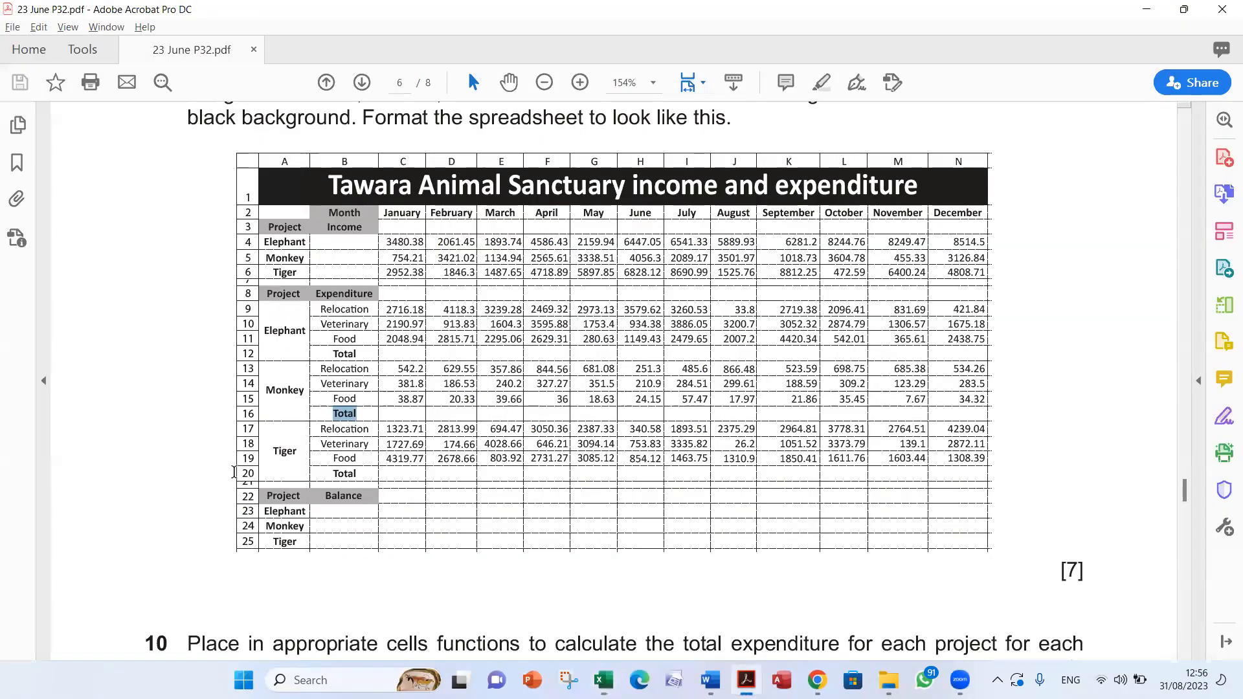
pyautogui.hotkey('alt', 'Tab')
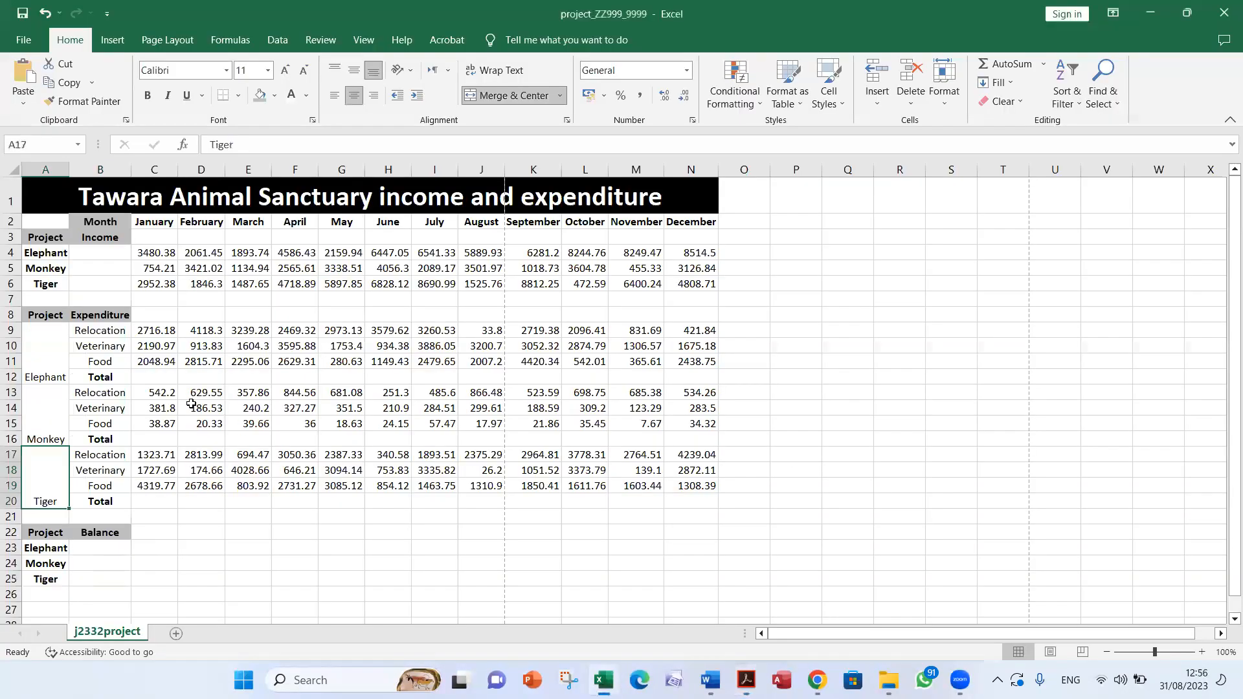
pyautogui.moveTo(29, 337); pyautogui.dragTo(44, 461)
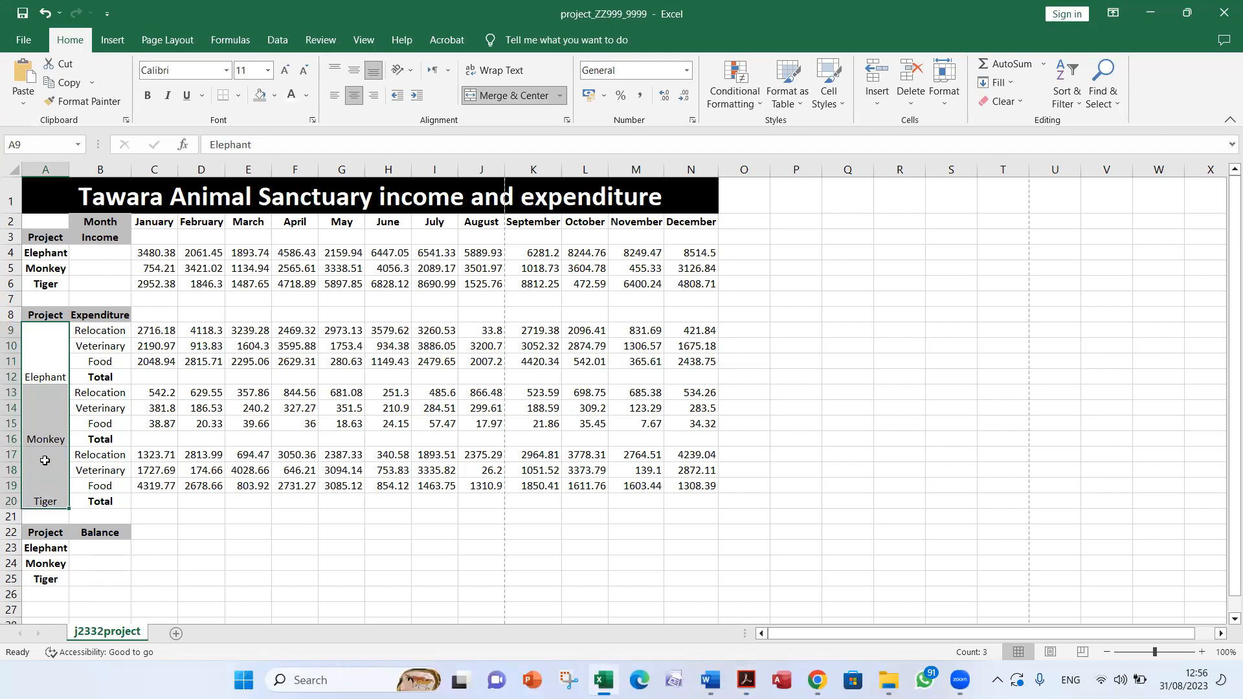
pyautogui.click(147, 96)
# Check the project labels' vertical position in the Acrobat exam paper, return to Excel and middle-align A9:A20.
pyautogui.hotkey('alt', 'Tab')
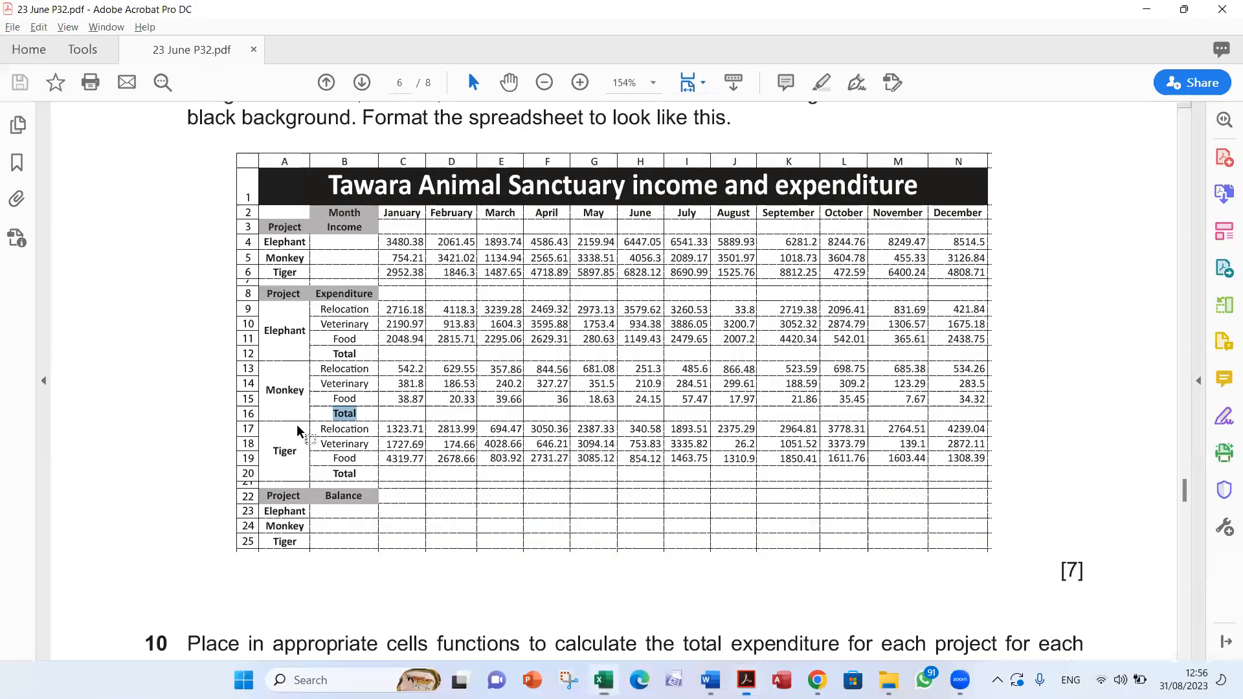
pyautogui.doubleClick(277, 334)
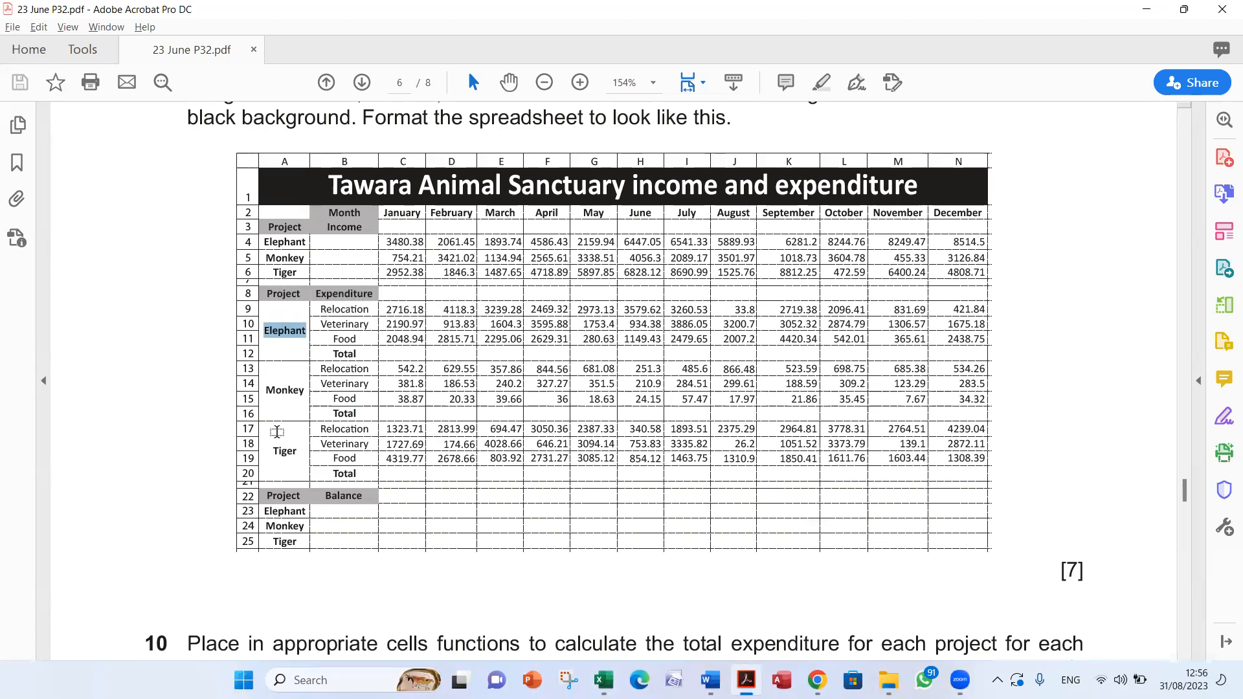
pyautogui.hotkey('alt', 'Tab')
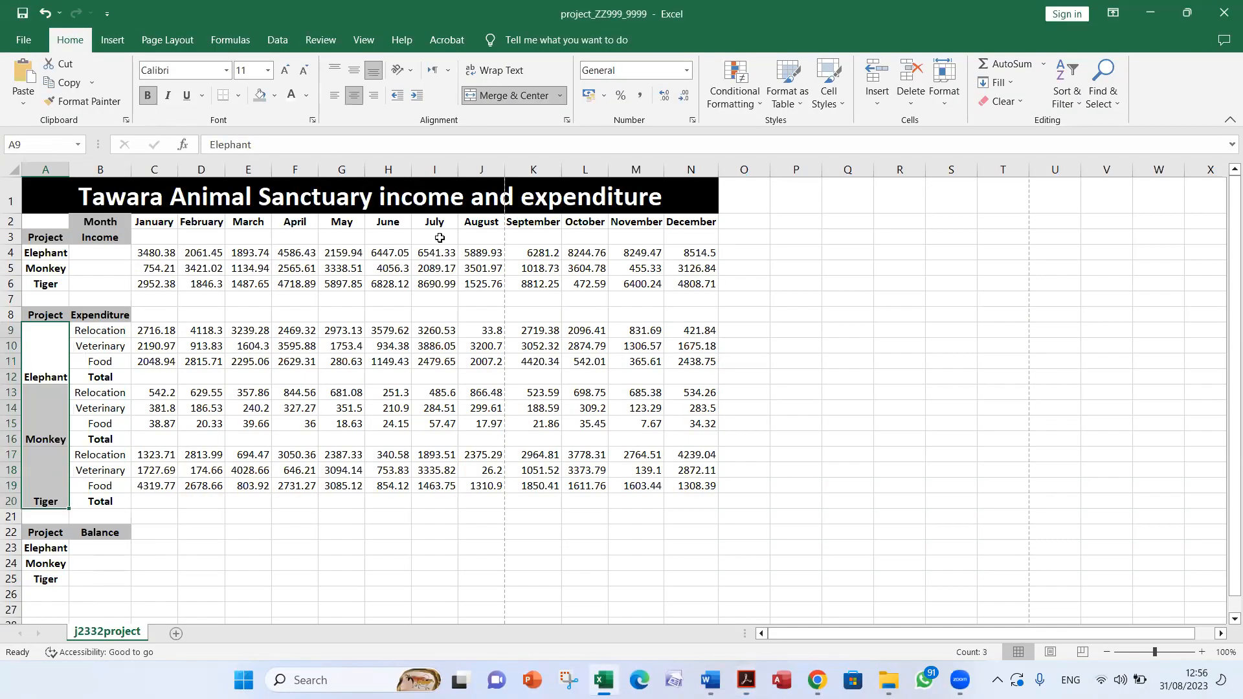
pyautogui.click(356, 68)
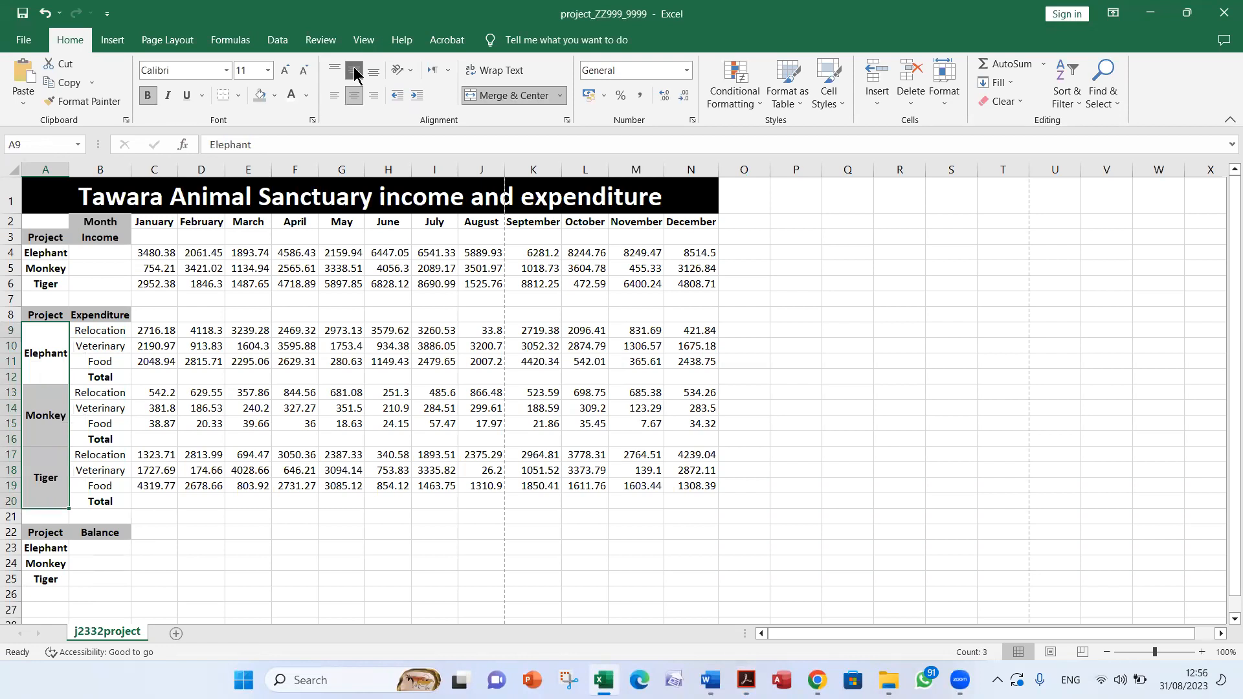
# Check the sample's spacing around rows 20 to 22 in the Acrobat exam paper, return to Excel and reduce row 21's height.
pyautogui.hotkey('alt', 'Tab')
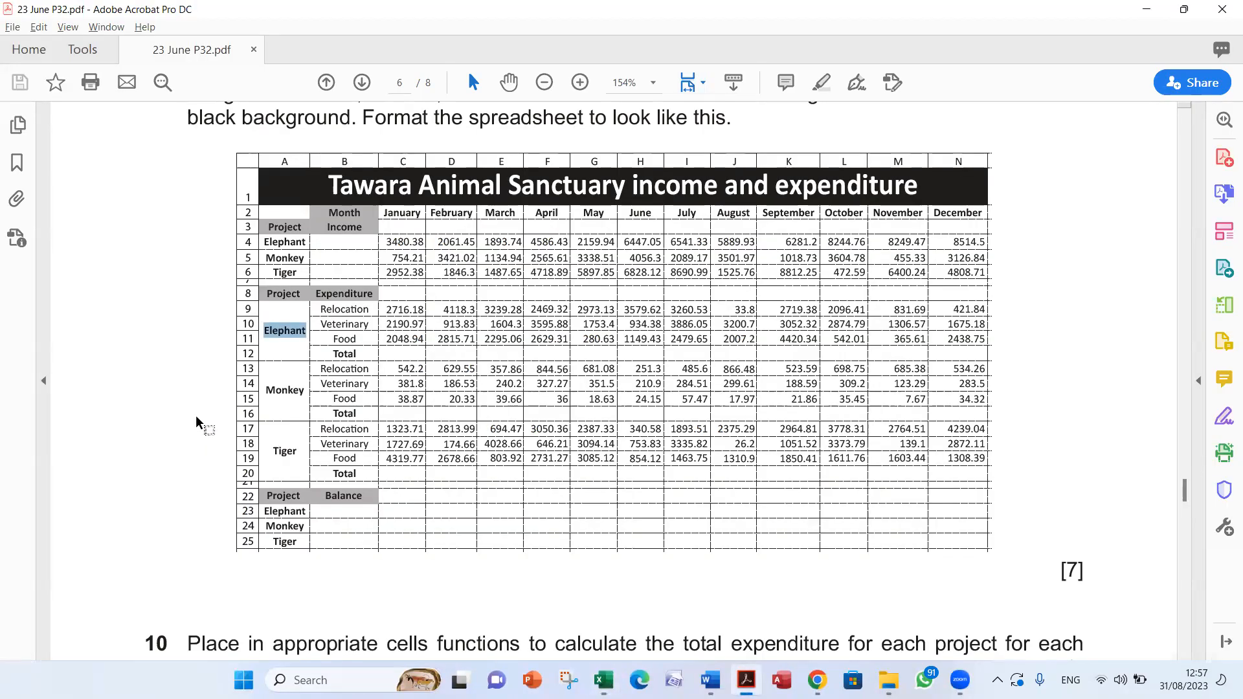
pyautogui.hotkey('alt', 'Tab')
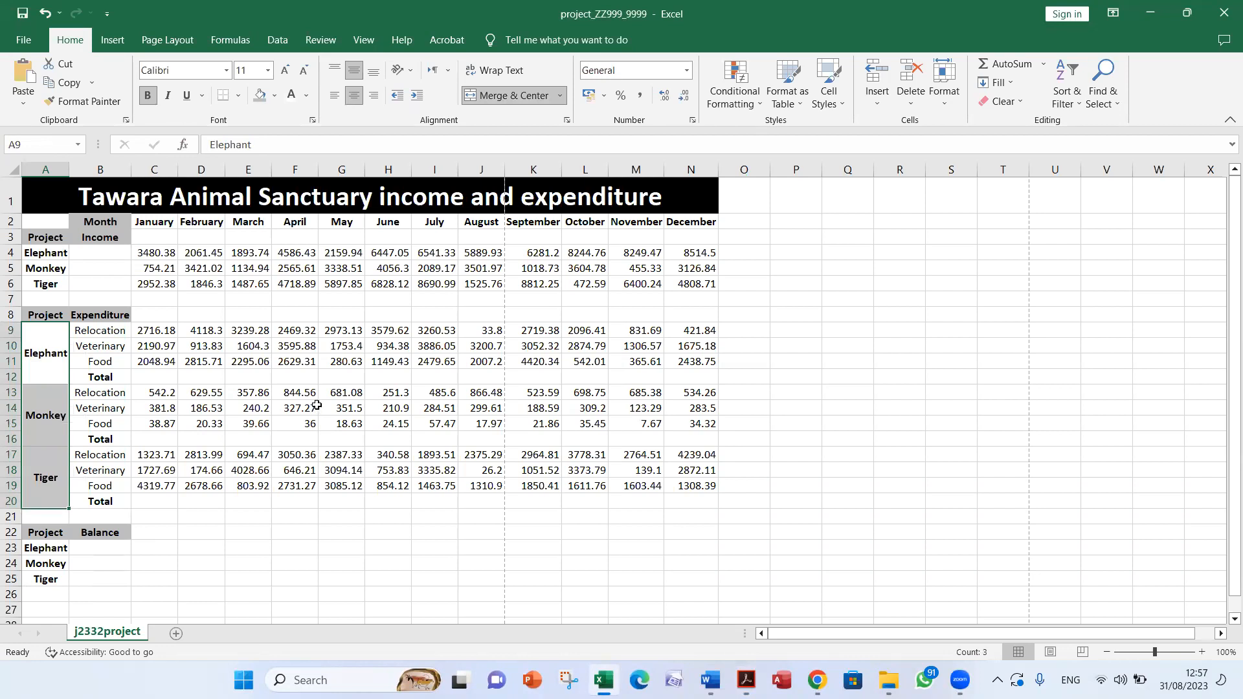
pyautogui.hotkey('alt', 'Tab')
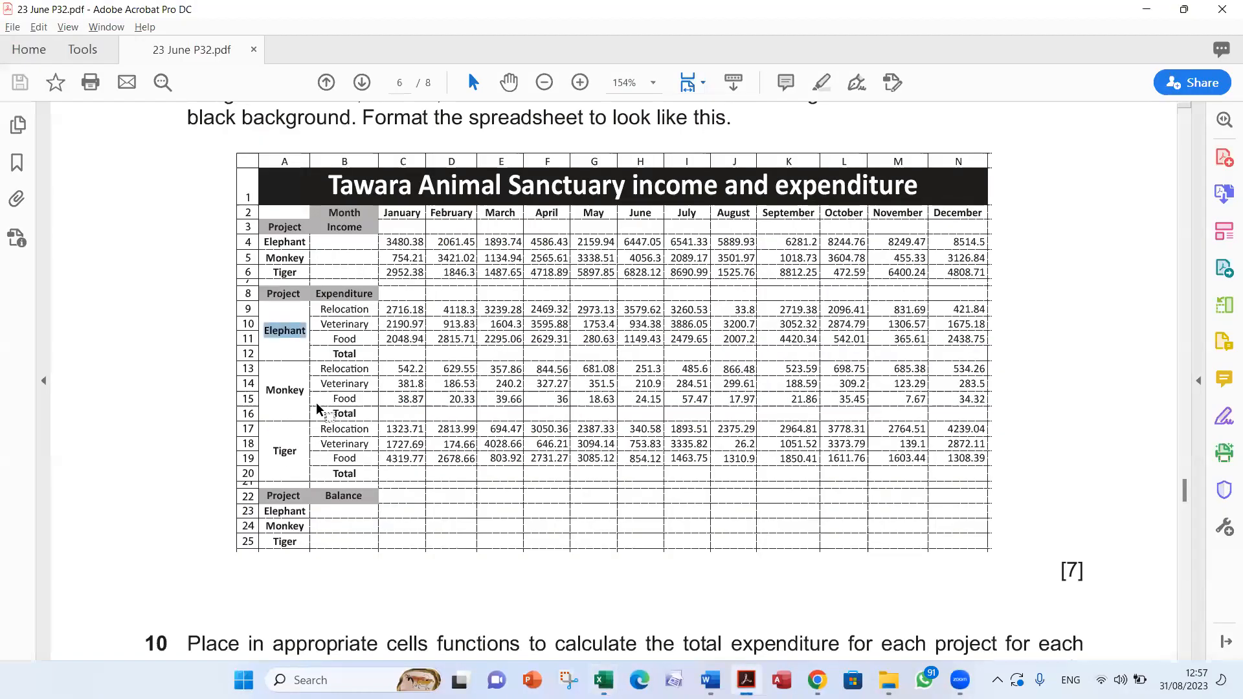
pyautogui.click(248, 473)
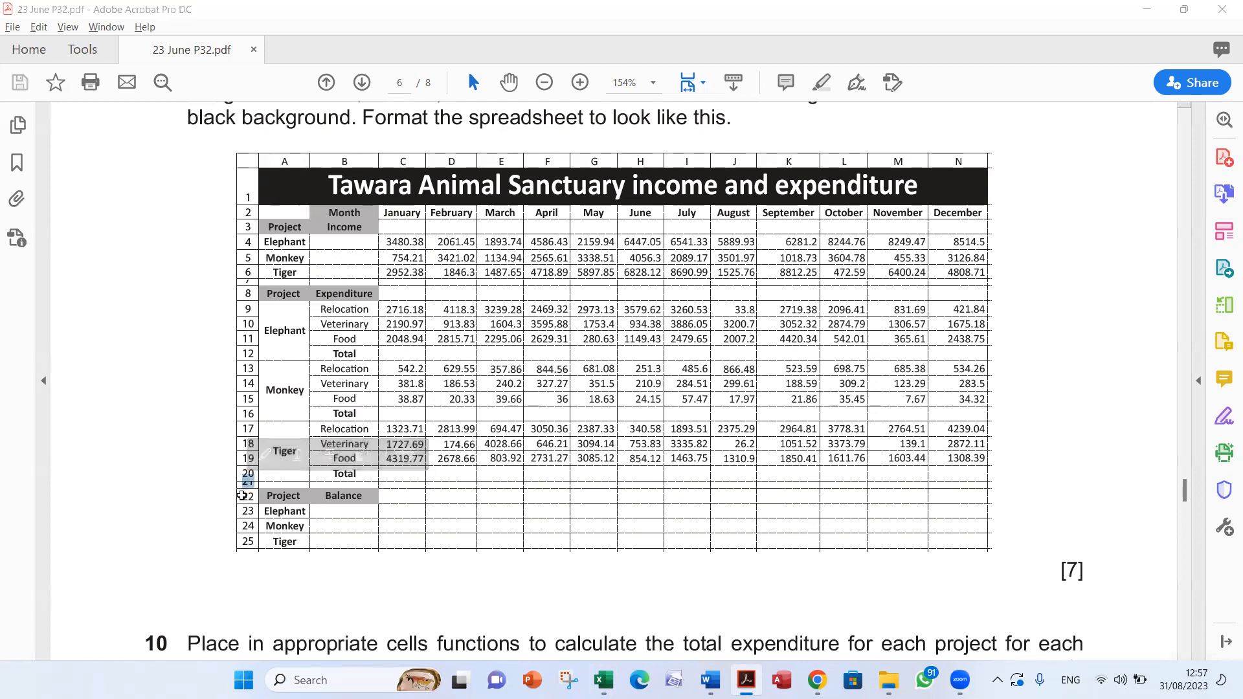
pyautogui.hotkey('alt', 'Tab')
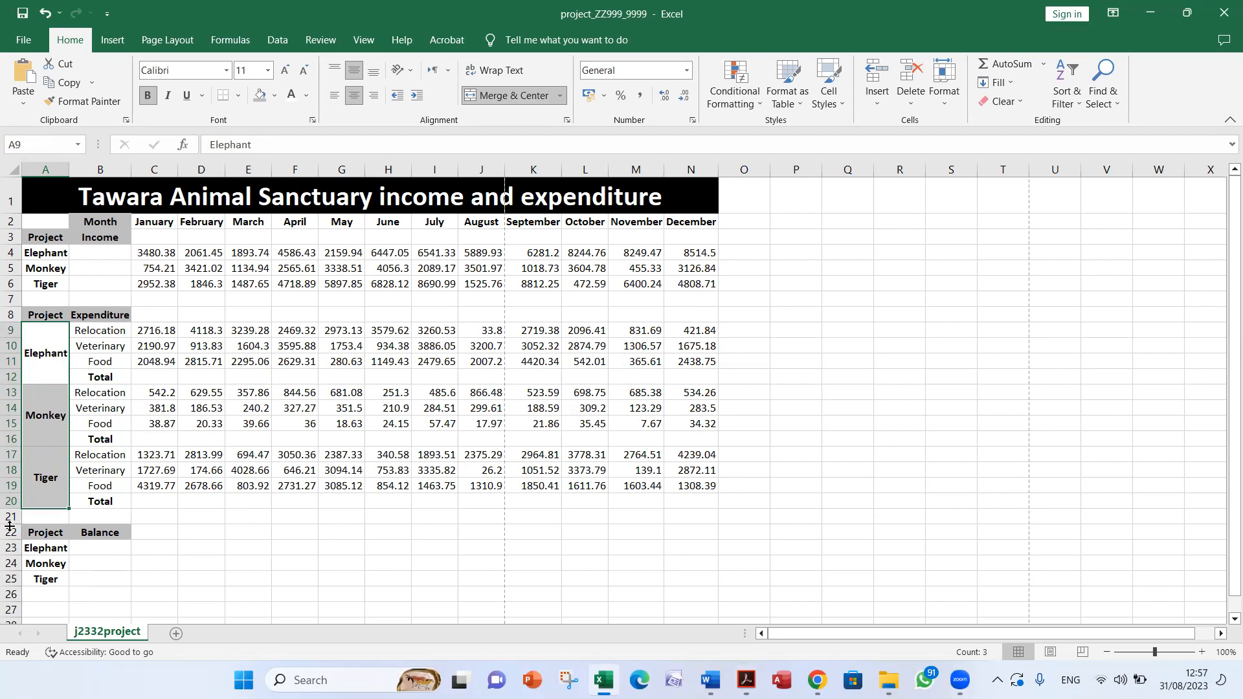
pyautogui.moveTo(10, 525); pyautogui.dragTo(14, 518)
# Compare the formatted worksheet in Excel with question 9's full sample in the Acrobat exam paper.
pyautogui.hotkey('alt', 'Tab')
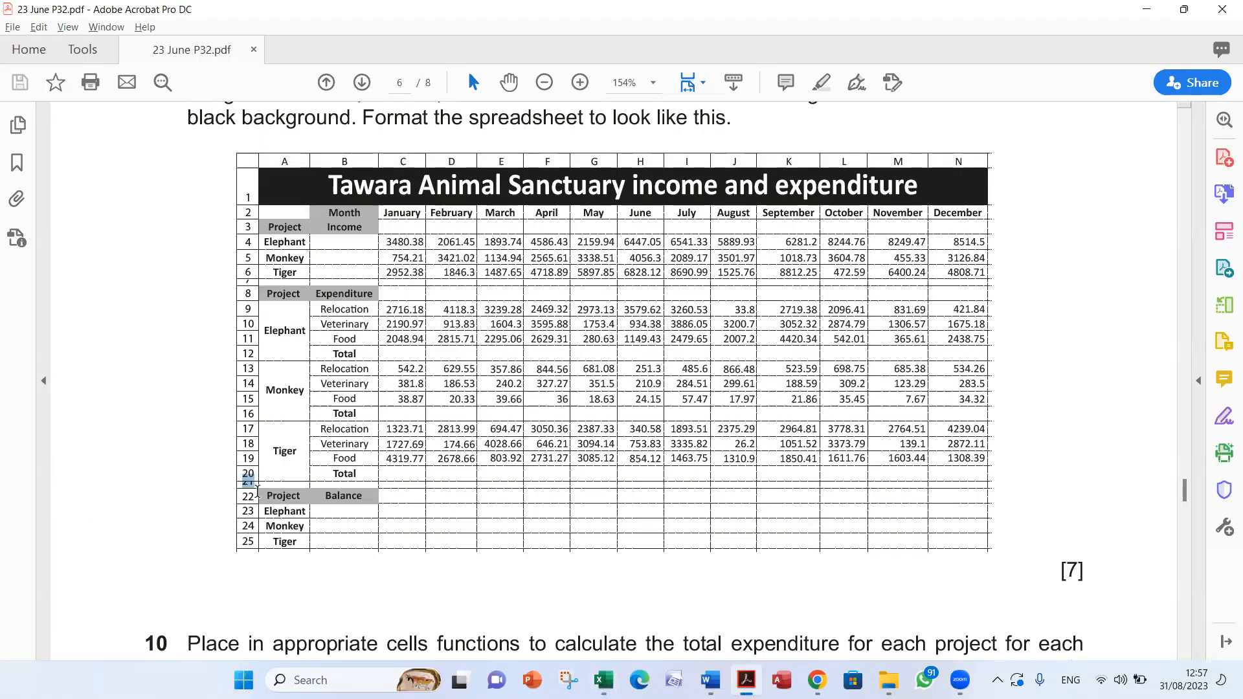
pyautogui.hotkey('alt', 'Tab')
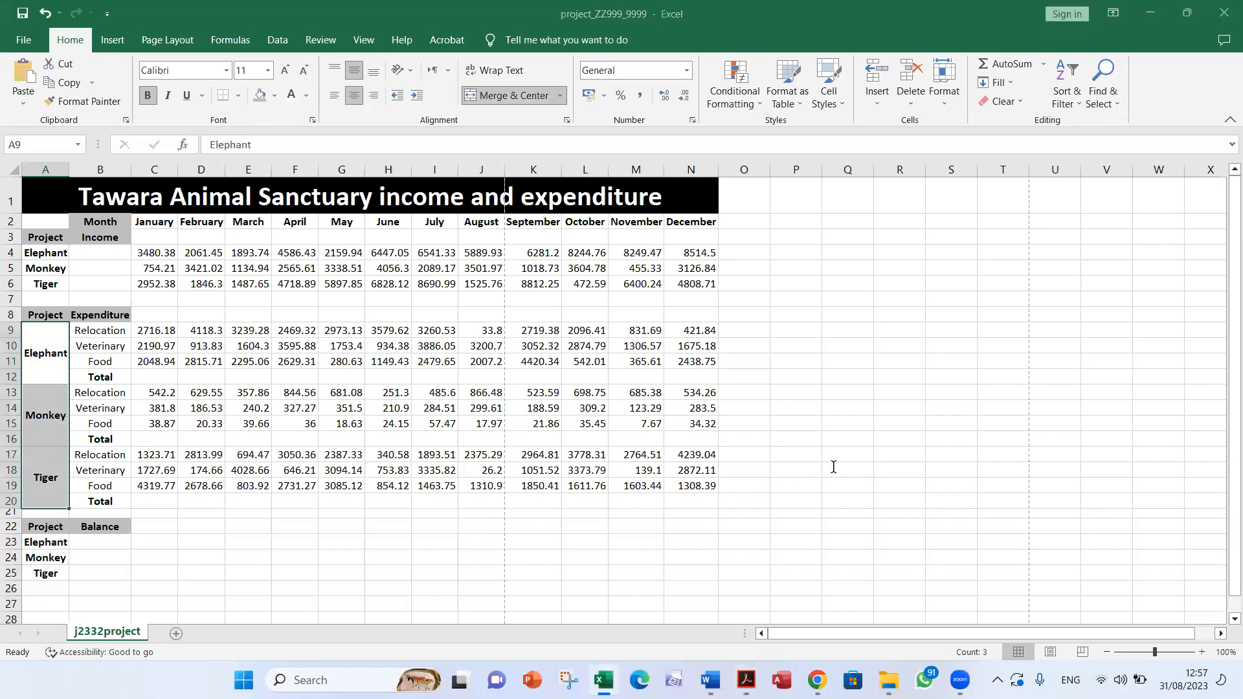
pyautogui.hotkey('alt', 'Tab')
pyautogui.hotkey('alt', 'Tab')
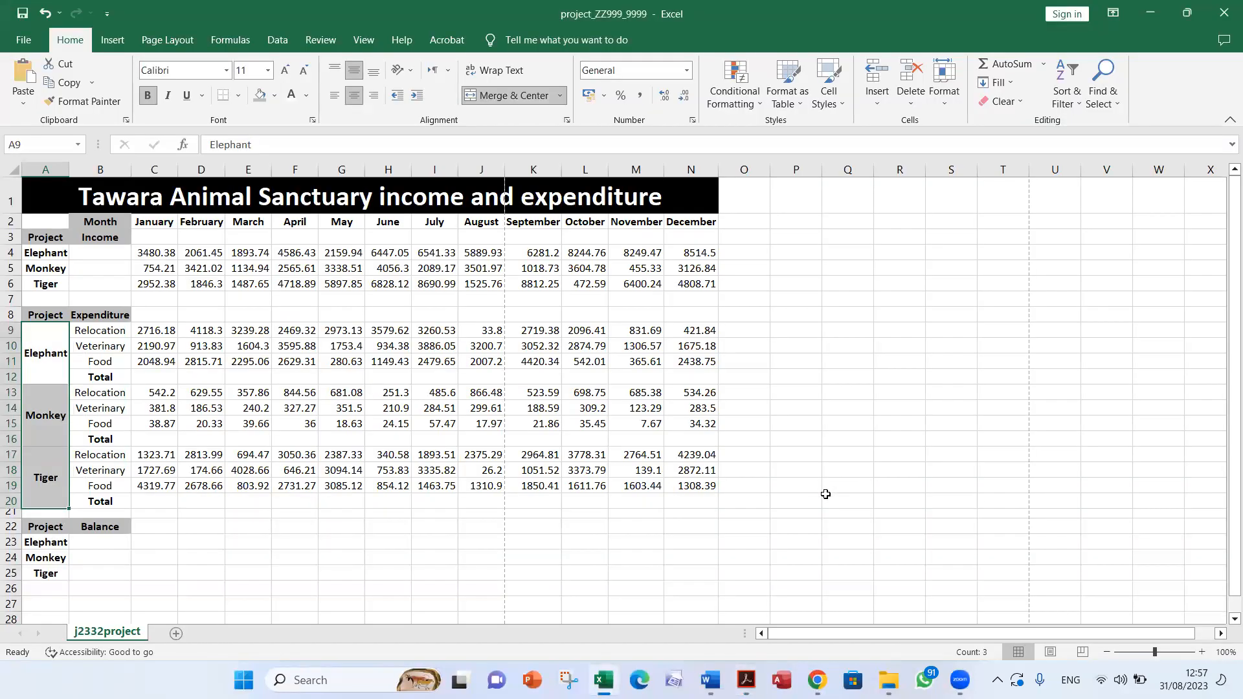
pyautogui.hotkey('alt', 'Tab')
pyautogui.hotkey('alt', 'Tab')
pyautogui.hotkey('alt', 'Tab')
pyautogui.hotkey('alt', 'Tab')
pyautogui.hotkey('alt', 'Tab')
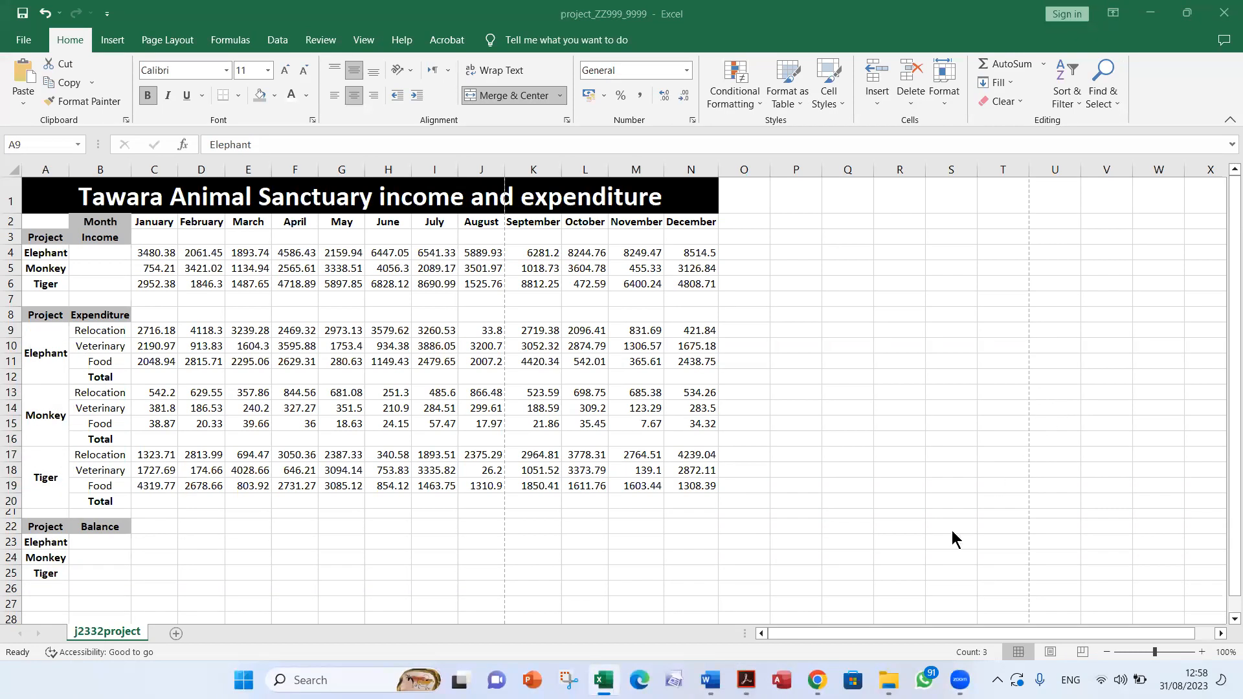
# Review question 9's sample and its mark allocation in the Acrobat exam paper, then return to Excel.
pyautogui.click(747, 680)
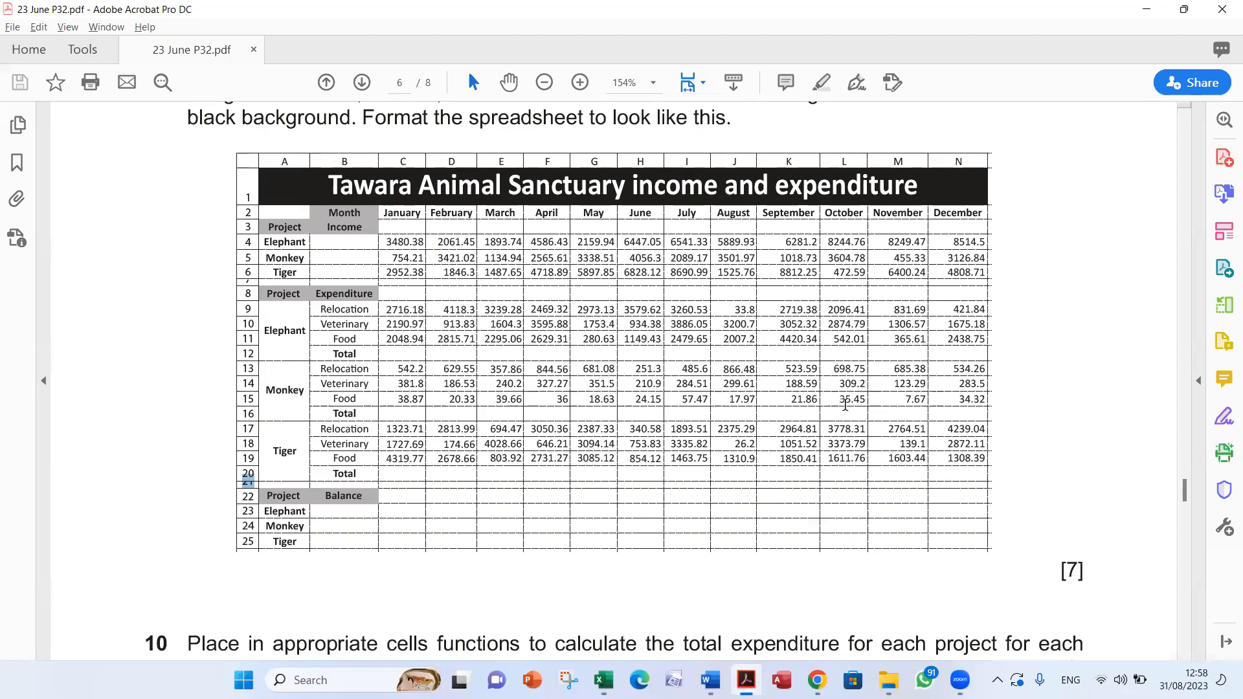
pyautogui.hotkey('alt', 'Tab')
pyautogui.click(835, 249)
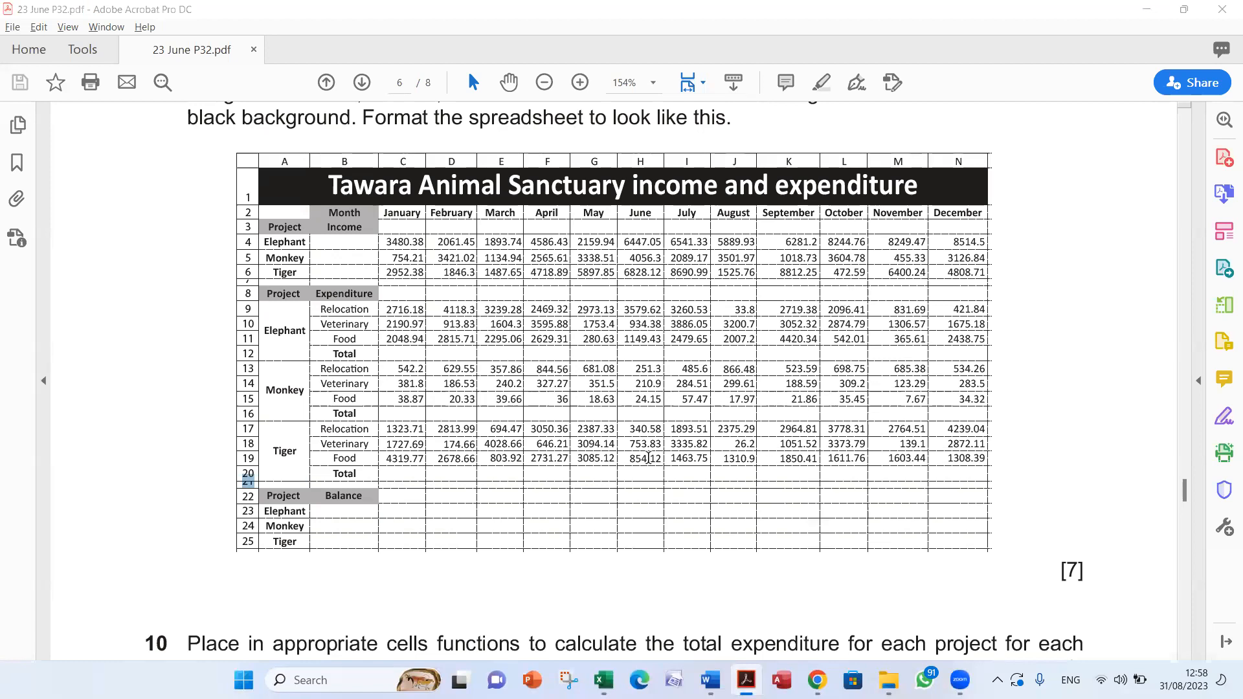
pyautogui.doubleClick(1071, 569)
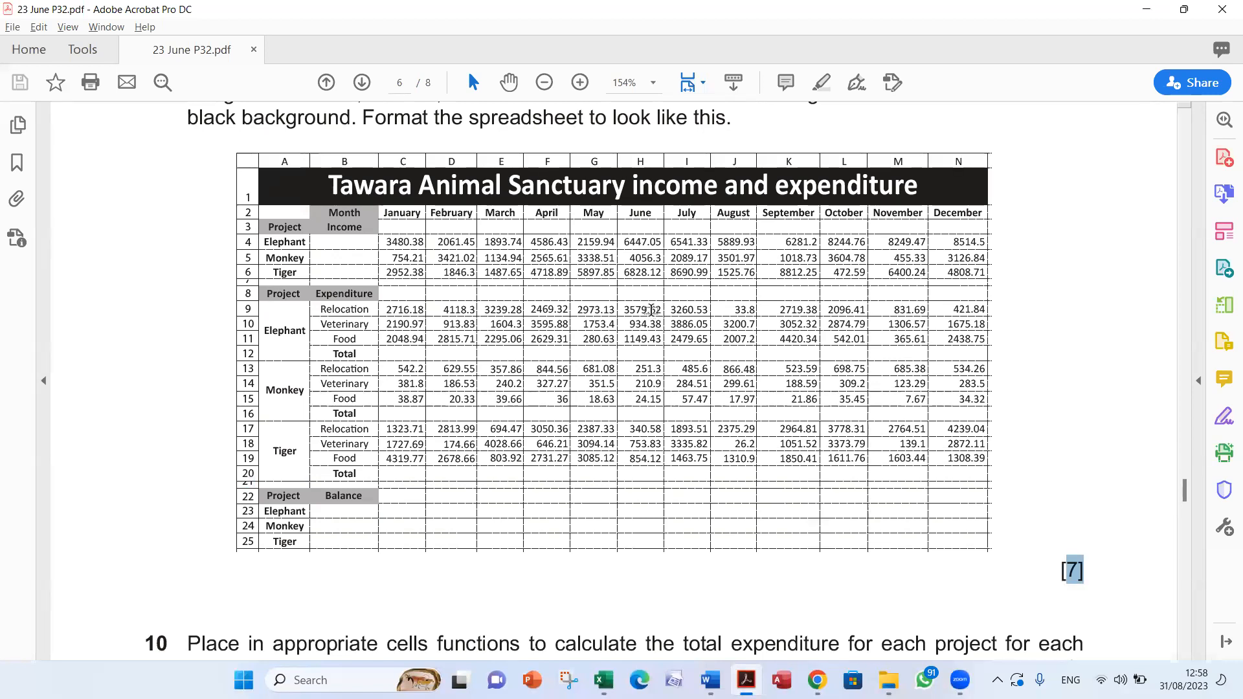
pyautogui.hotkey('alt', 'Tab')
pyautogui.hotkey('alt', 'Tab')
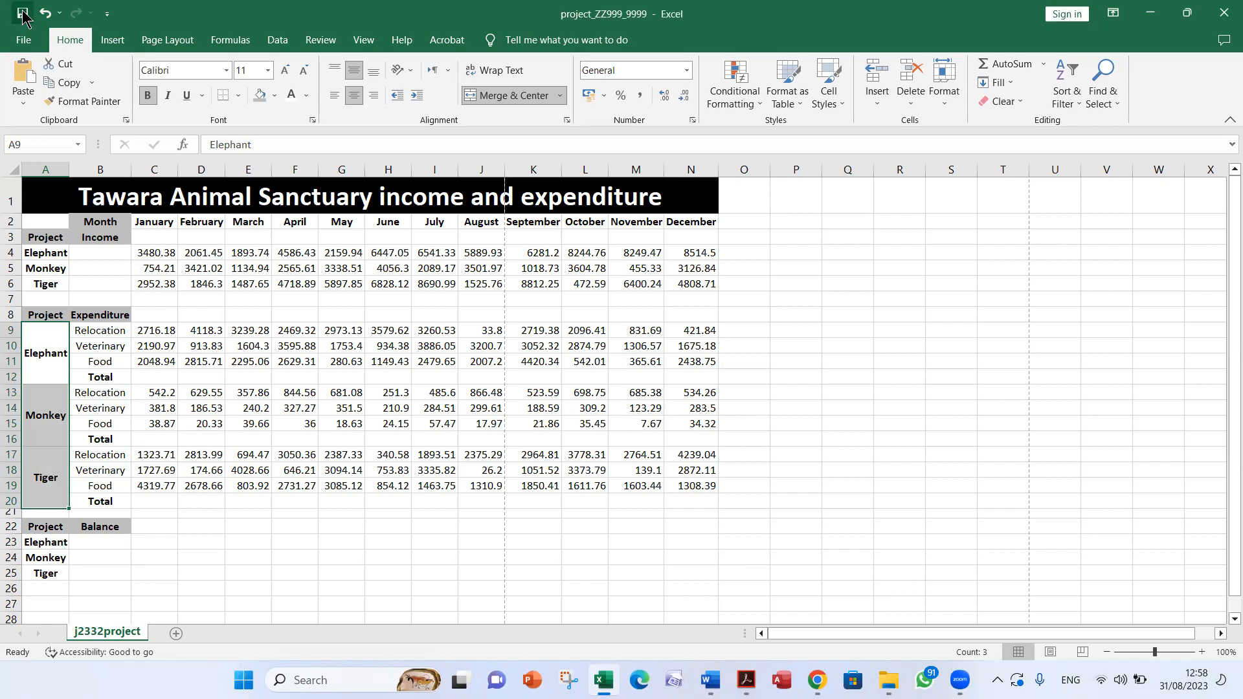
# Switch to the Acrobat exam paper, review question 9's sample and question 10's instruction, then return to the Excel worksheet.
pyautogui.click(341, 298)
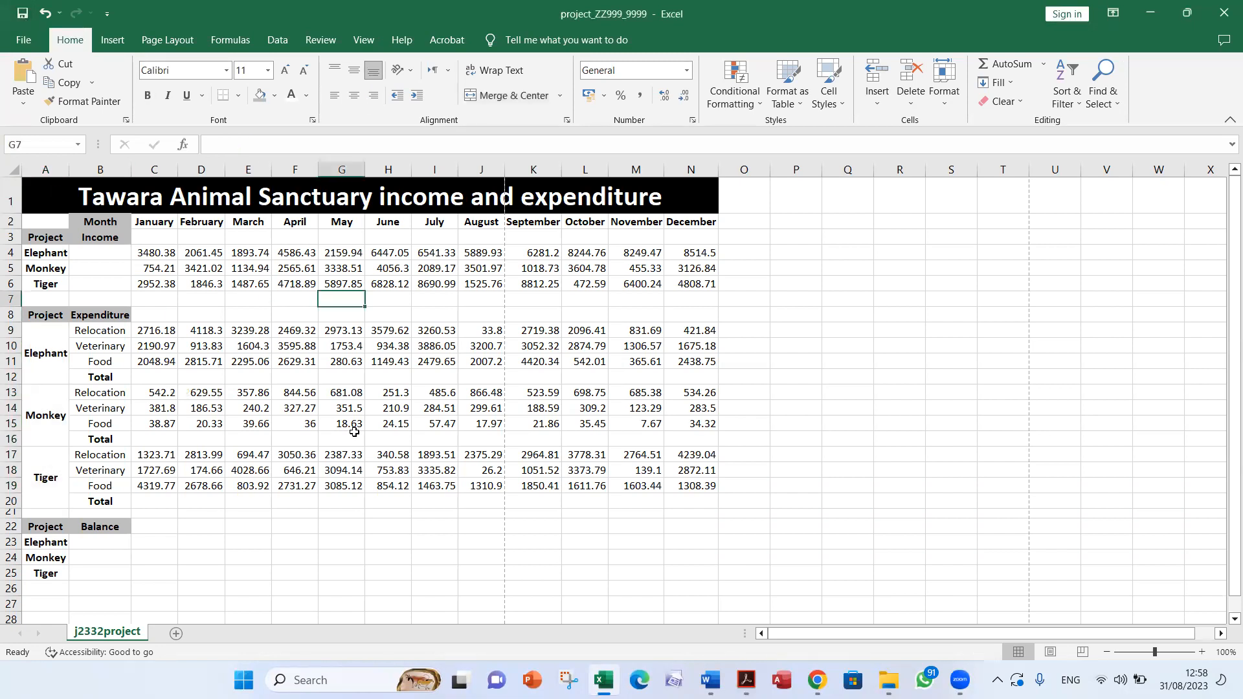
pyautogui.hotkey('alt', 'Tab')
pyautogui.hotkey('alt', 'Tab')
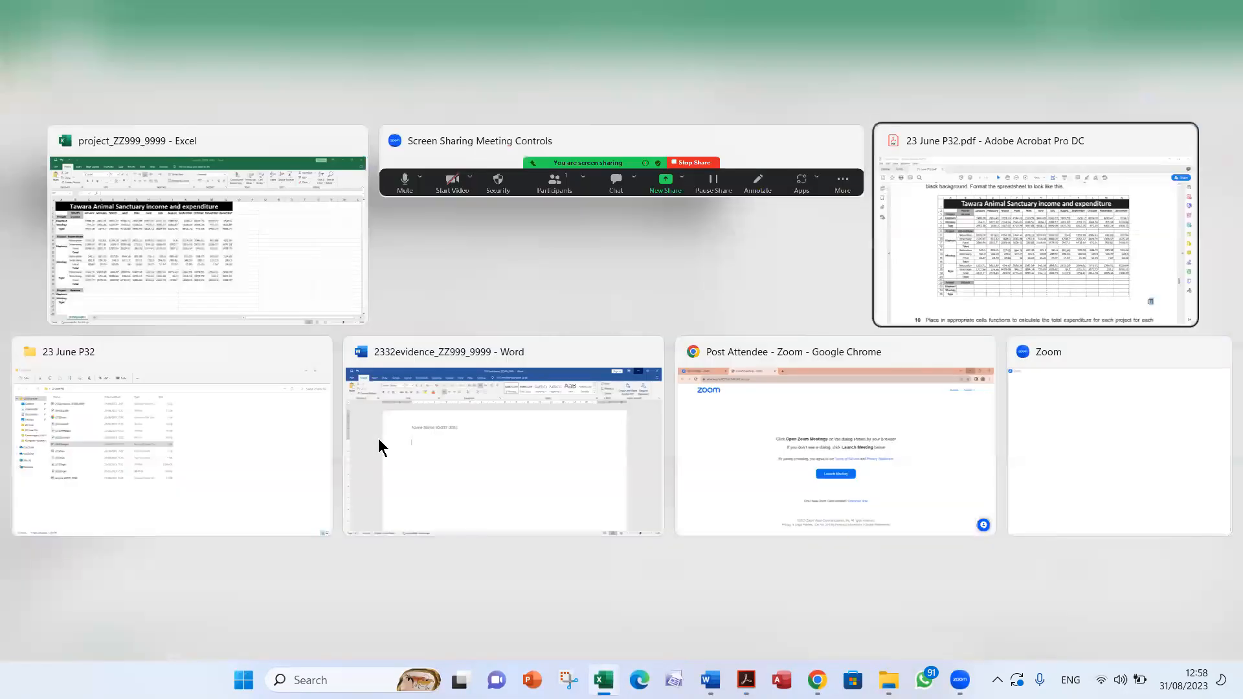
pyautogui.scroll(-3, 525, 459)
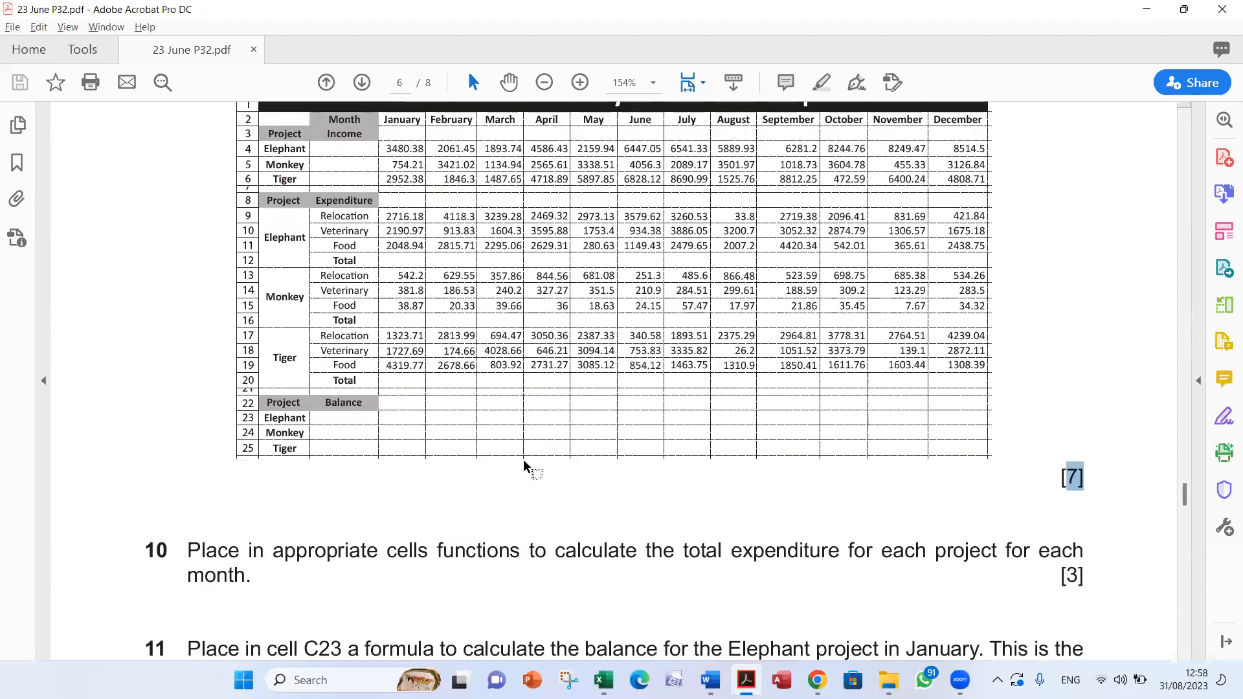
pyautogui.scroll(1, 523, 460)
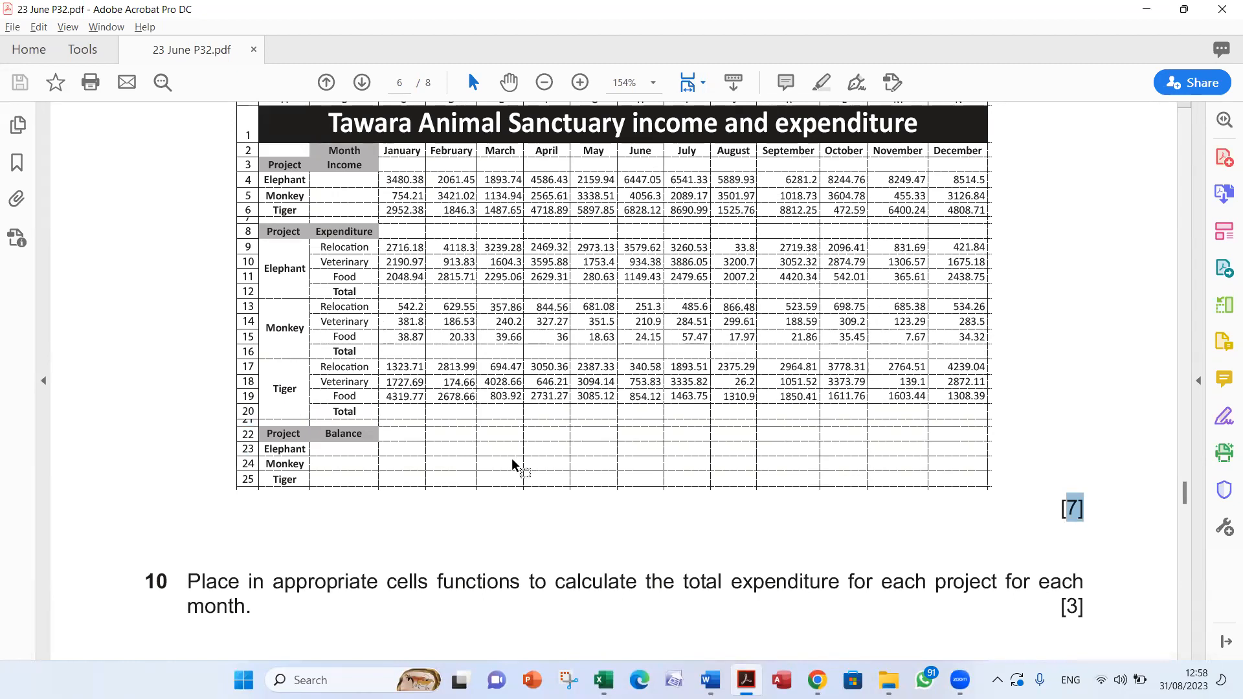
pyautogui.scroll(1, 533, 327)
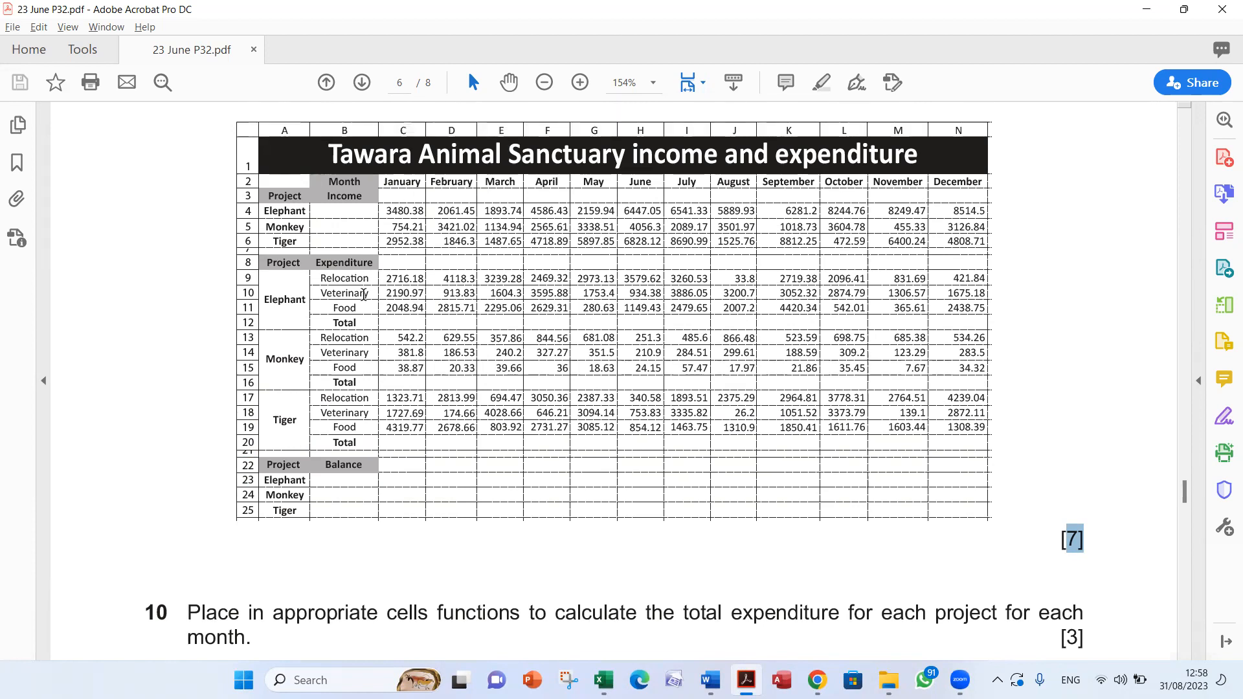
pyautogui.hotkey('alt', 'Tab')
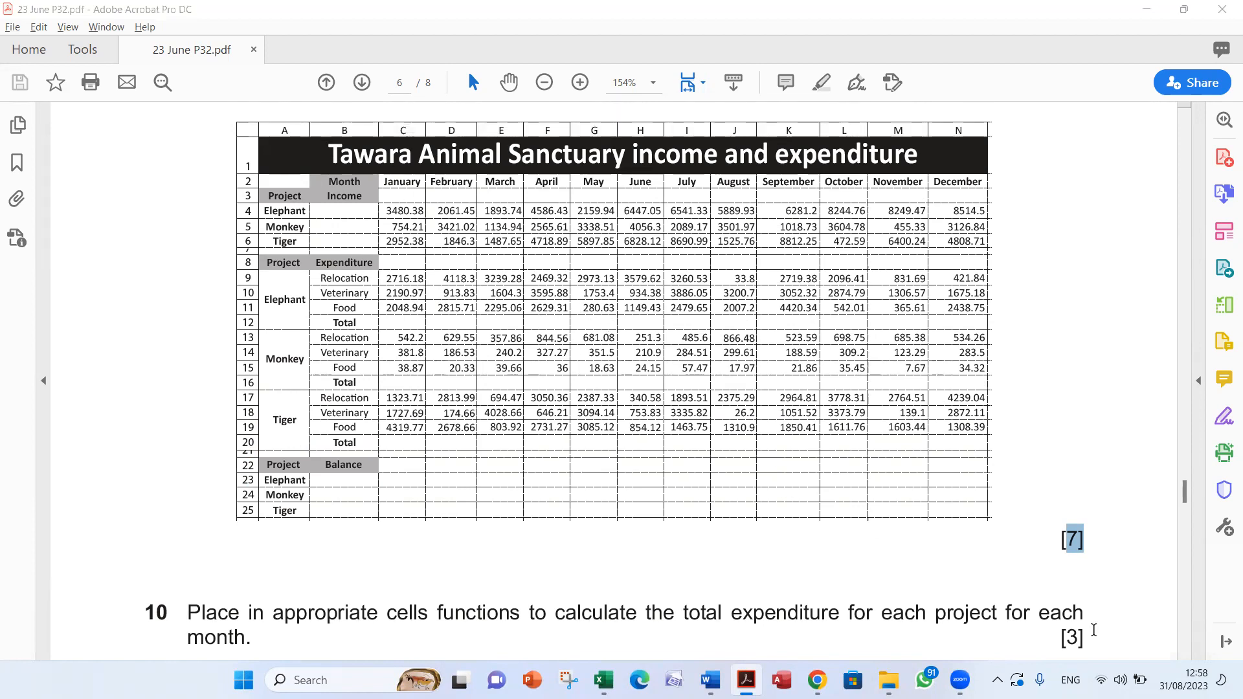
pyautogui.scroll(2, 1048, 402)
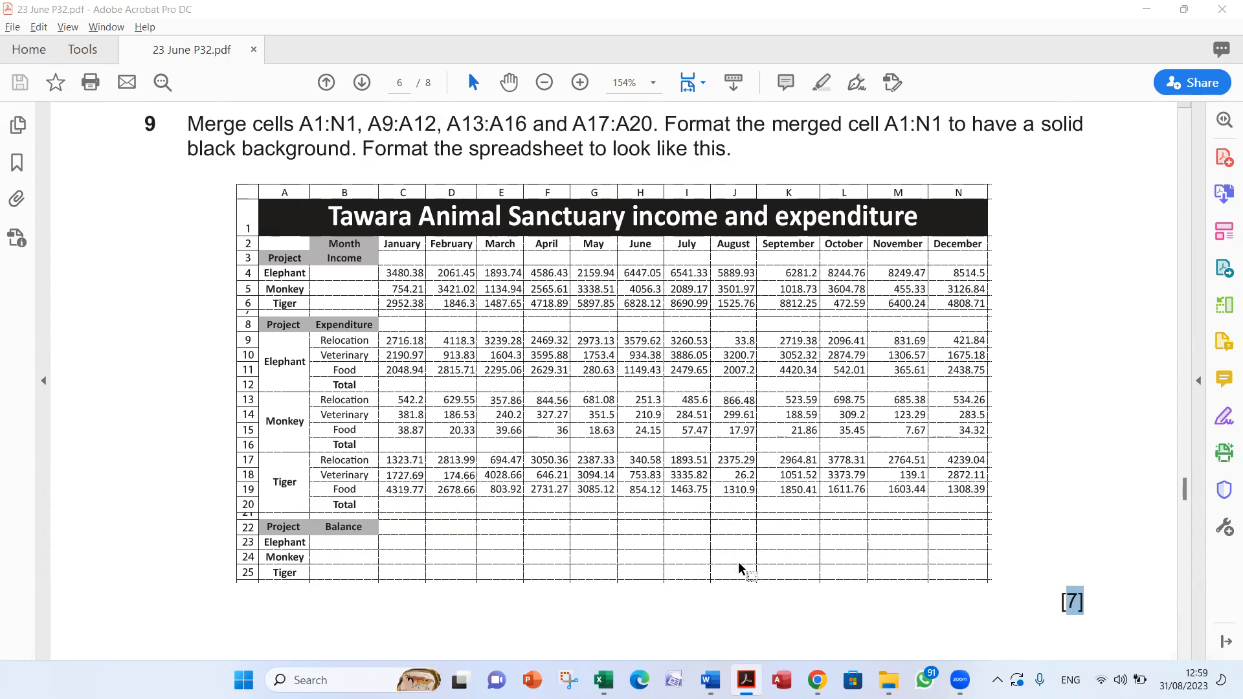
pyautogui.hotkey('alt', 'Tab')
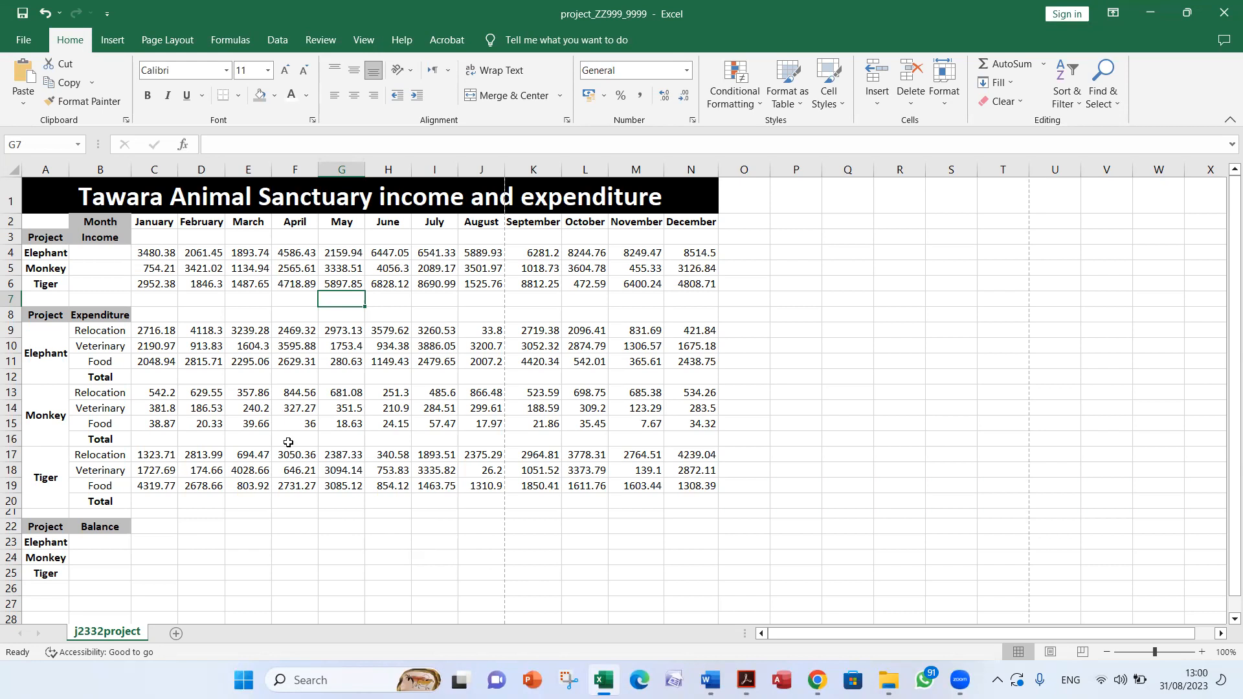
# Apply all borders to every cell of the worksheet.
pyautogui.click(10, 169)
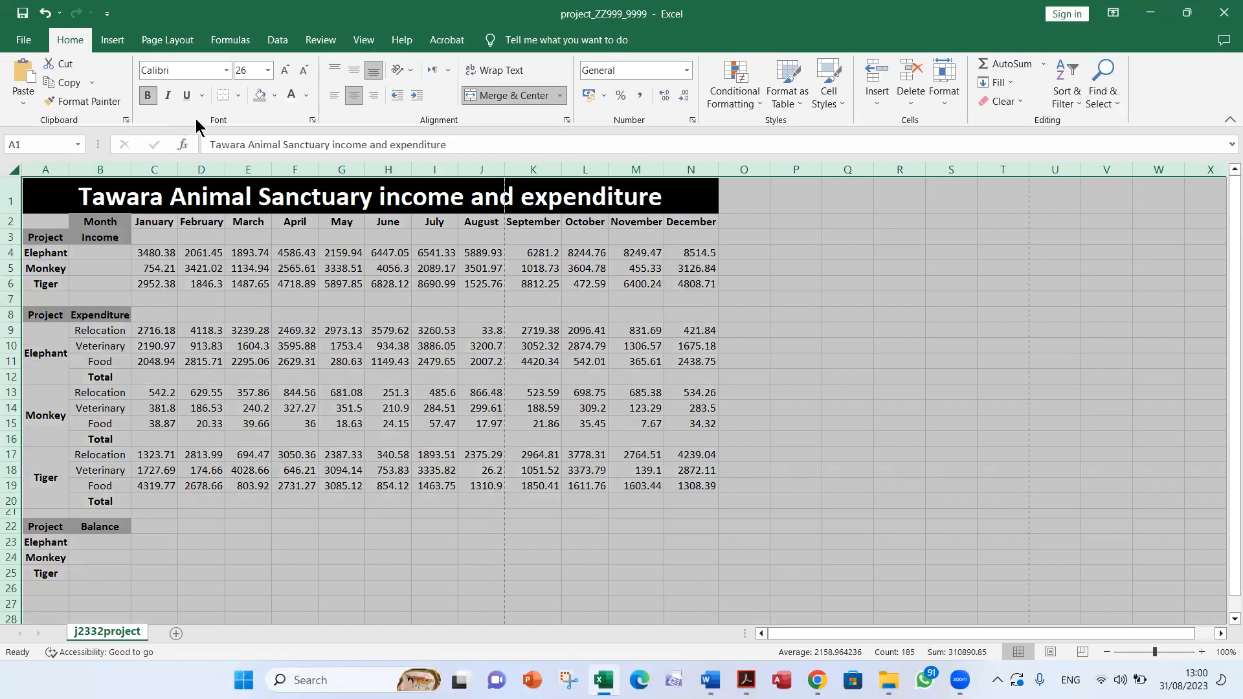
pyautogui.click(239, 96)
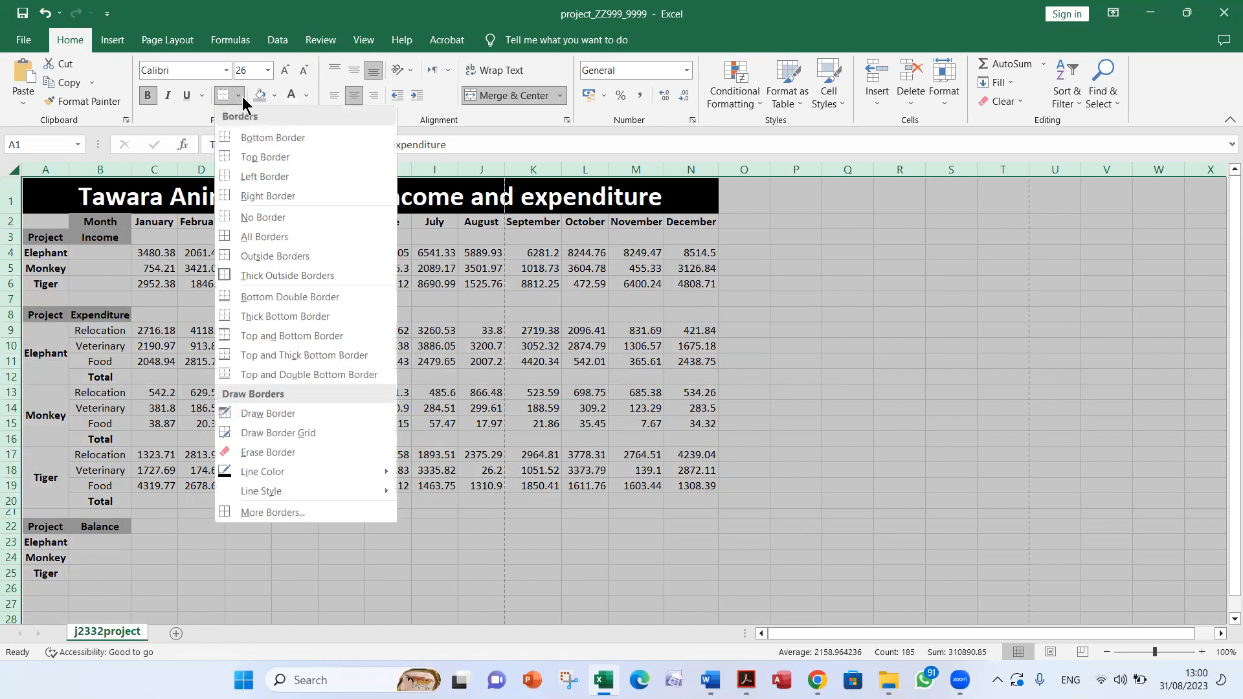
pyautogui.click(299, 237)
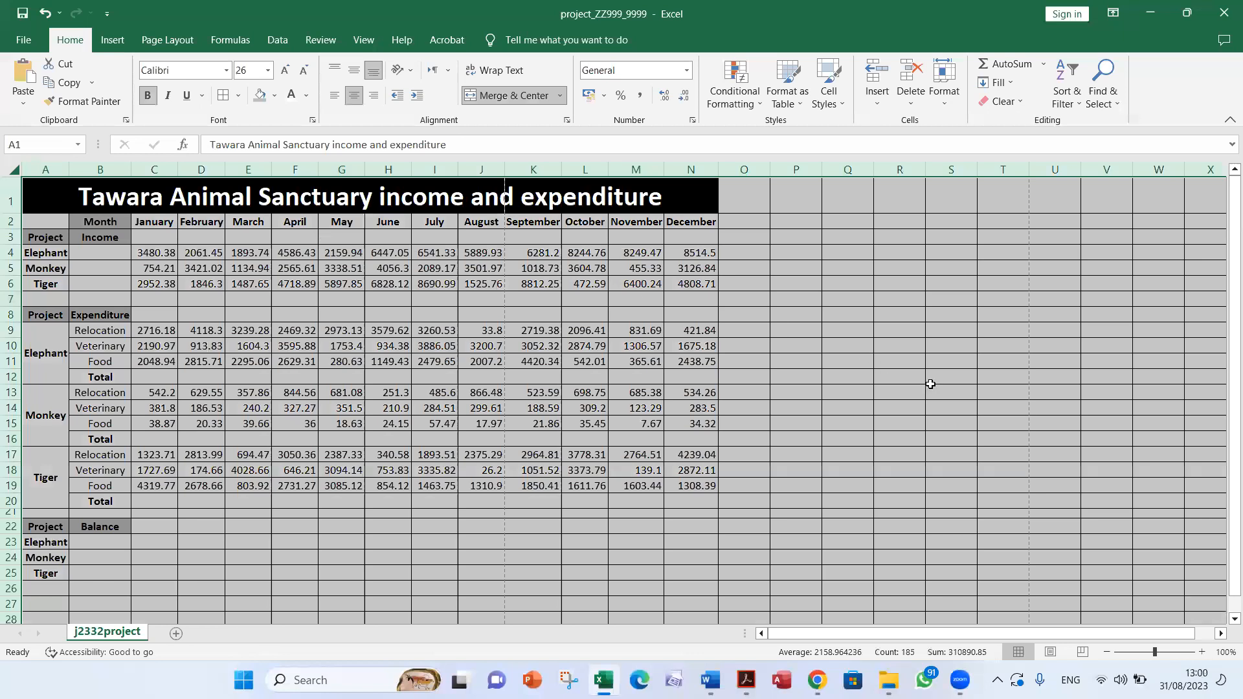
pyautogui.click(903, 366)
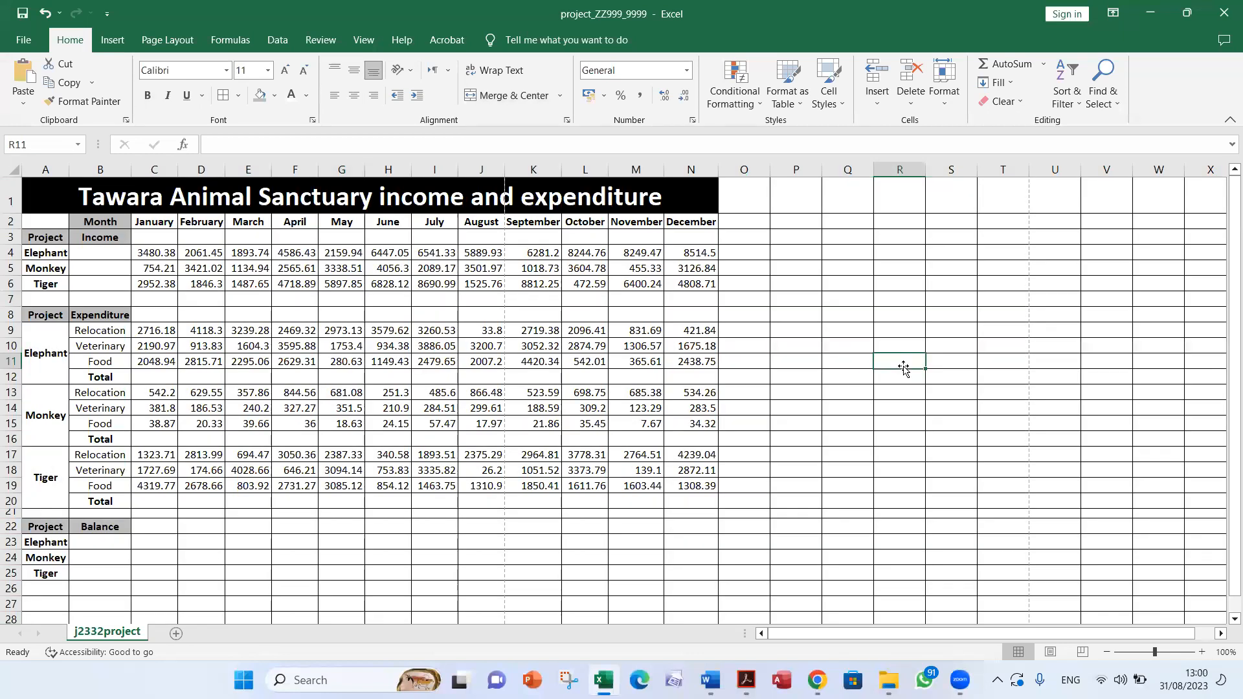
# Switch to the Acrobat exam paper and review question 9's instructions and sample through to questions 10 and 11.
pyautogui.hotkey('alt', 'Tab')
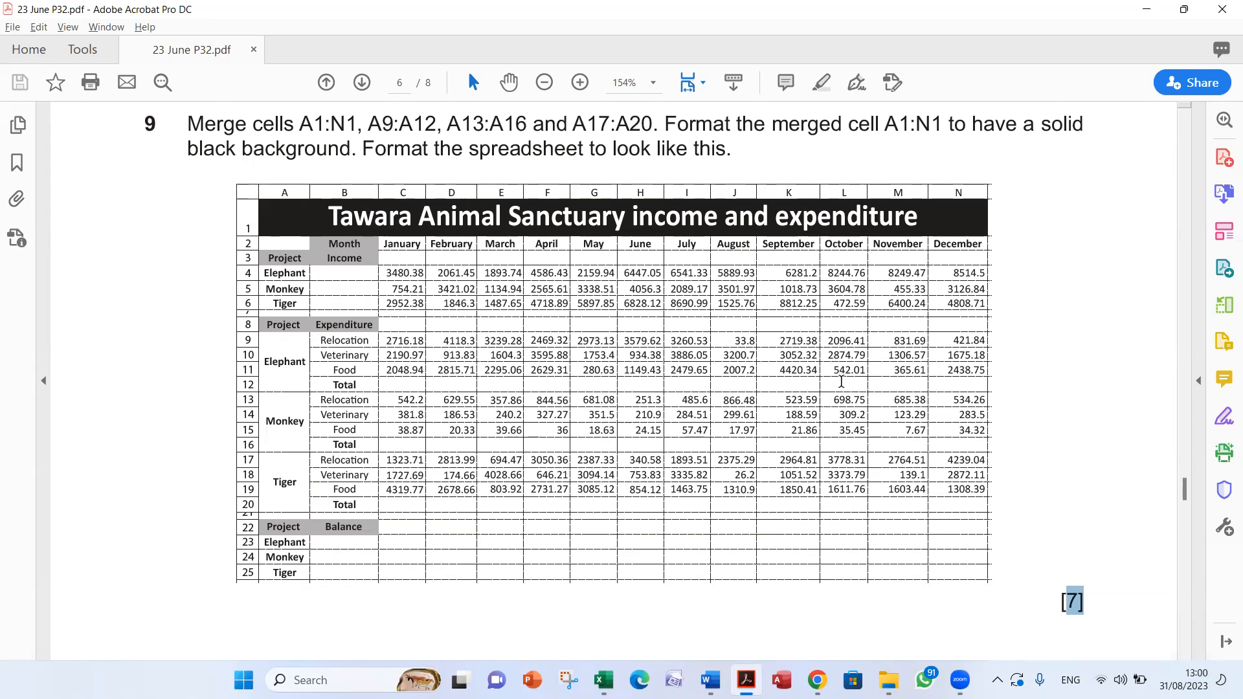
pyautogui.scroll(-5, 841, 382)
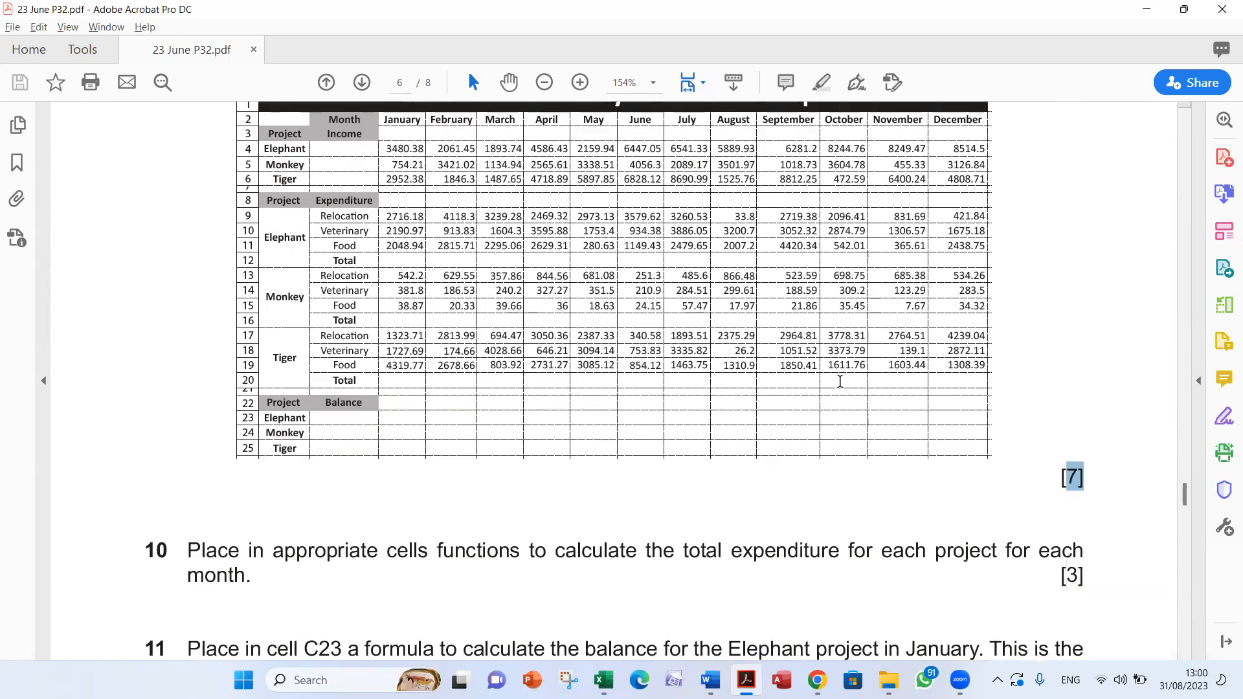
pyautogui.scroll(-2, 840, 386)
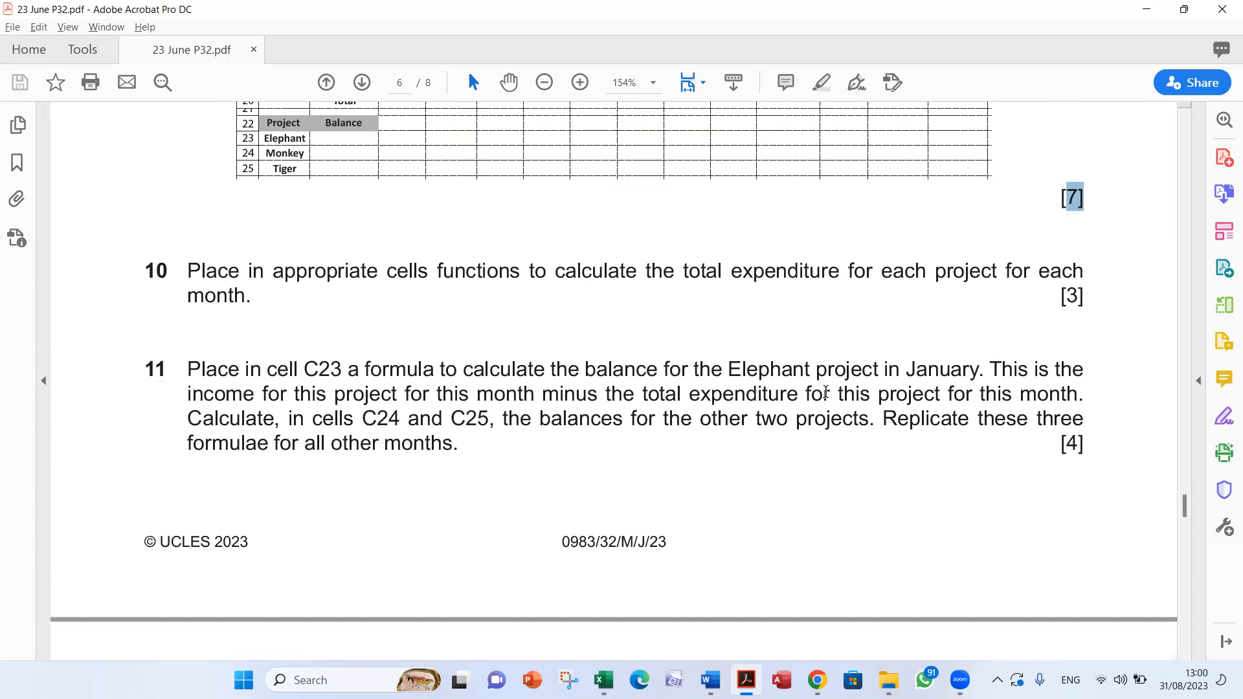
pyautogui.scroll(10, 825, 392)
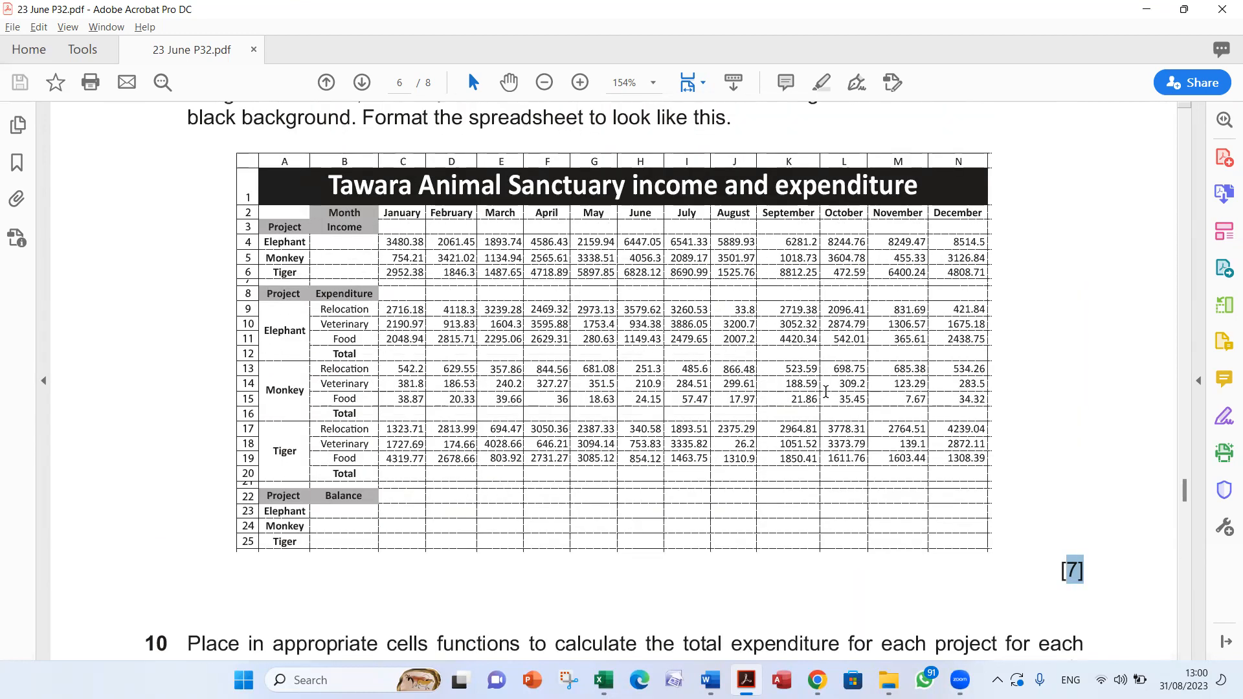
pyautogui.scroll(5, 1046, 540)
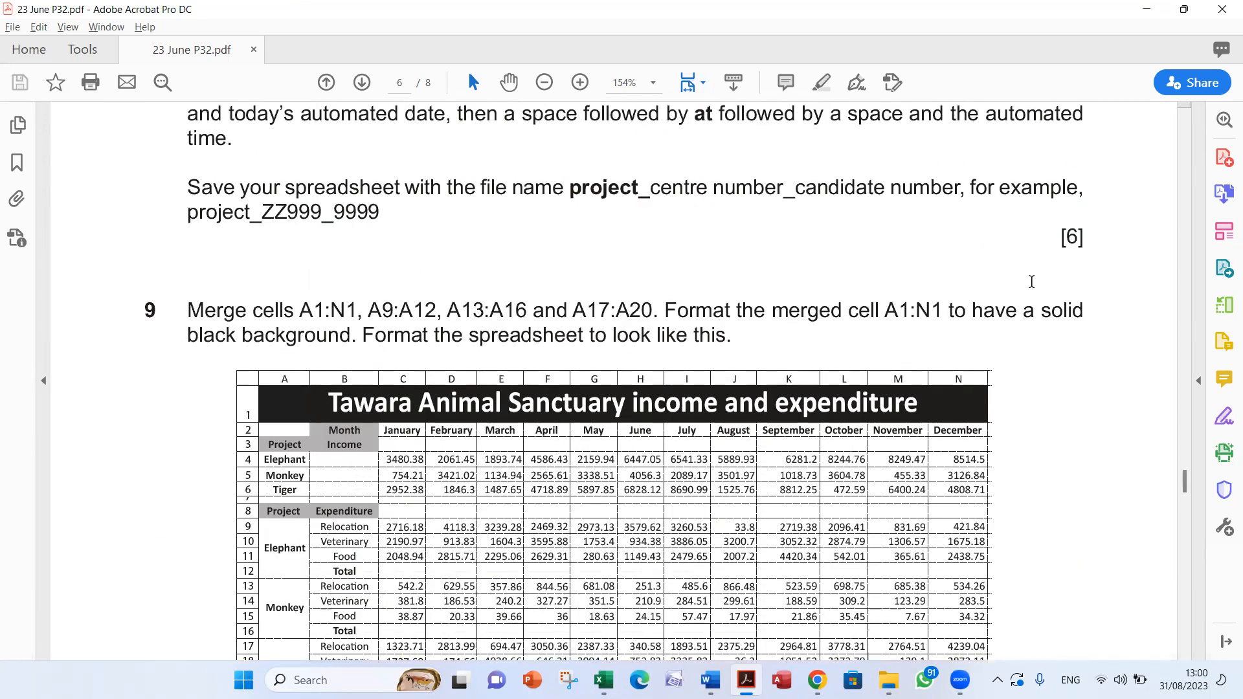
pyautogui.scroll(-7, 1031, 281)
pyautogui.scroll(-10, 1006, 330)
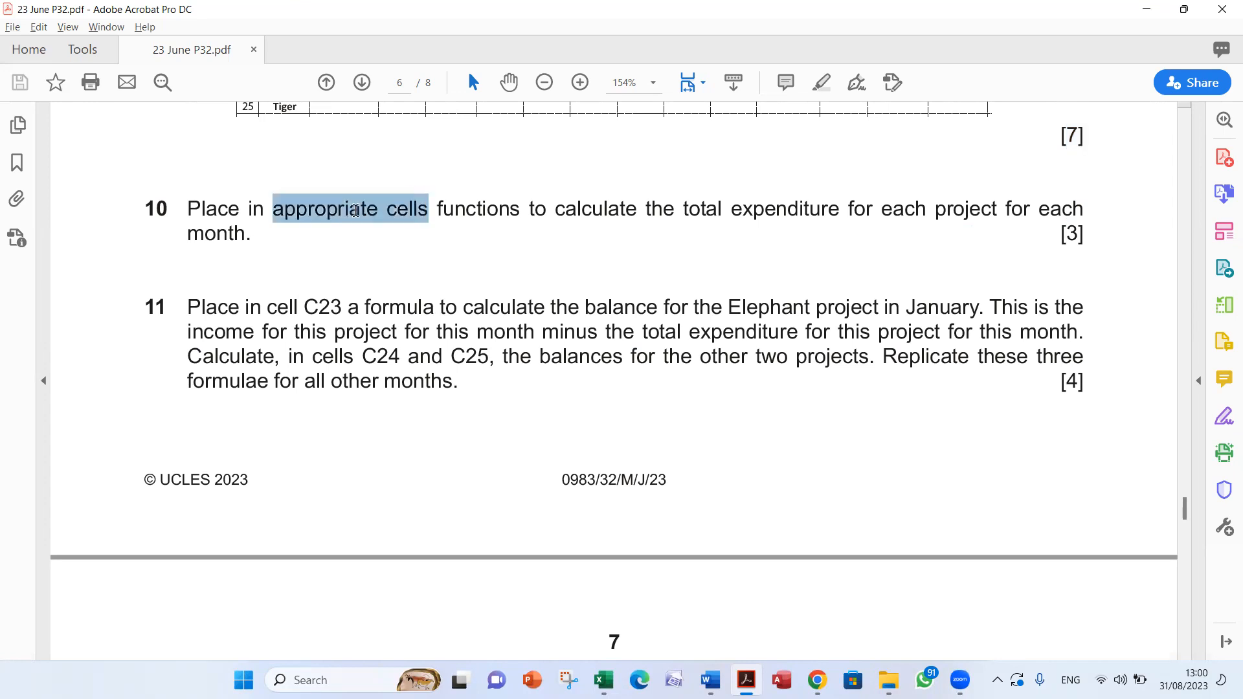
# Read question 10's wording on appropriate cells, functions and total expenditure for each project, then return to Excel.
pyautogui.moveTo(427, 210); pyautogui.dragTo(323, 210)
pyautogui.doubleClick(456, 210)
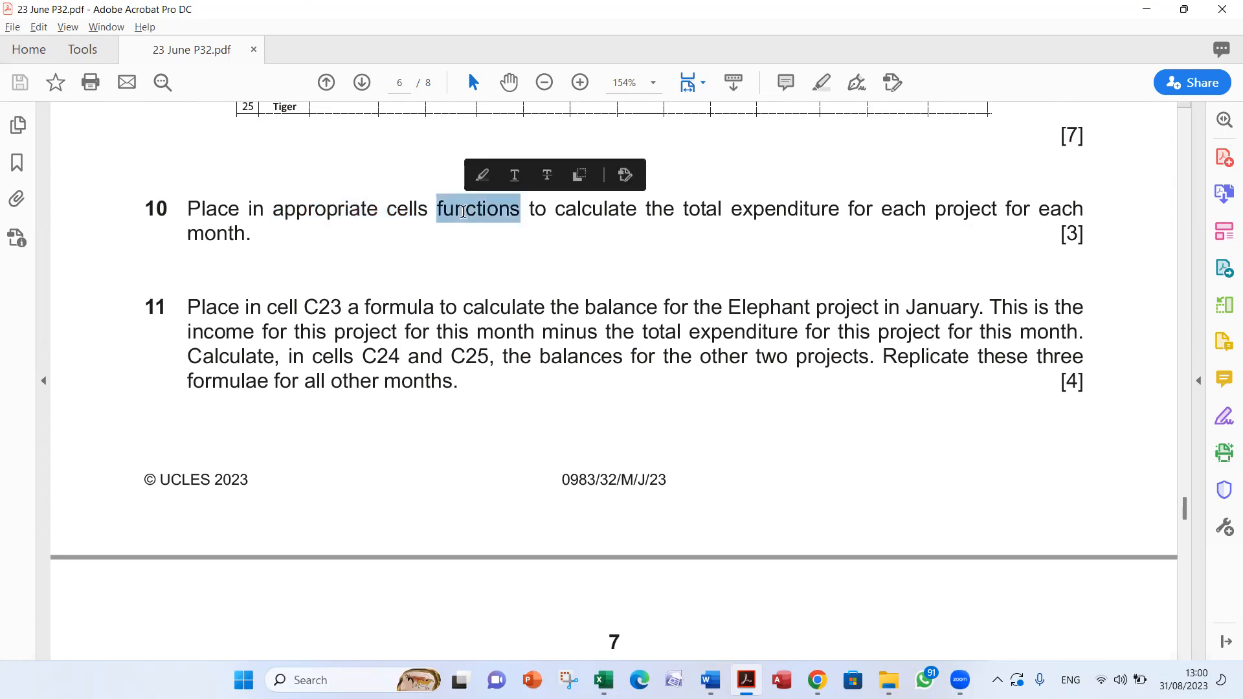
pyautogui.scroll(-1, 431, 358)
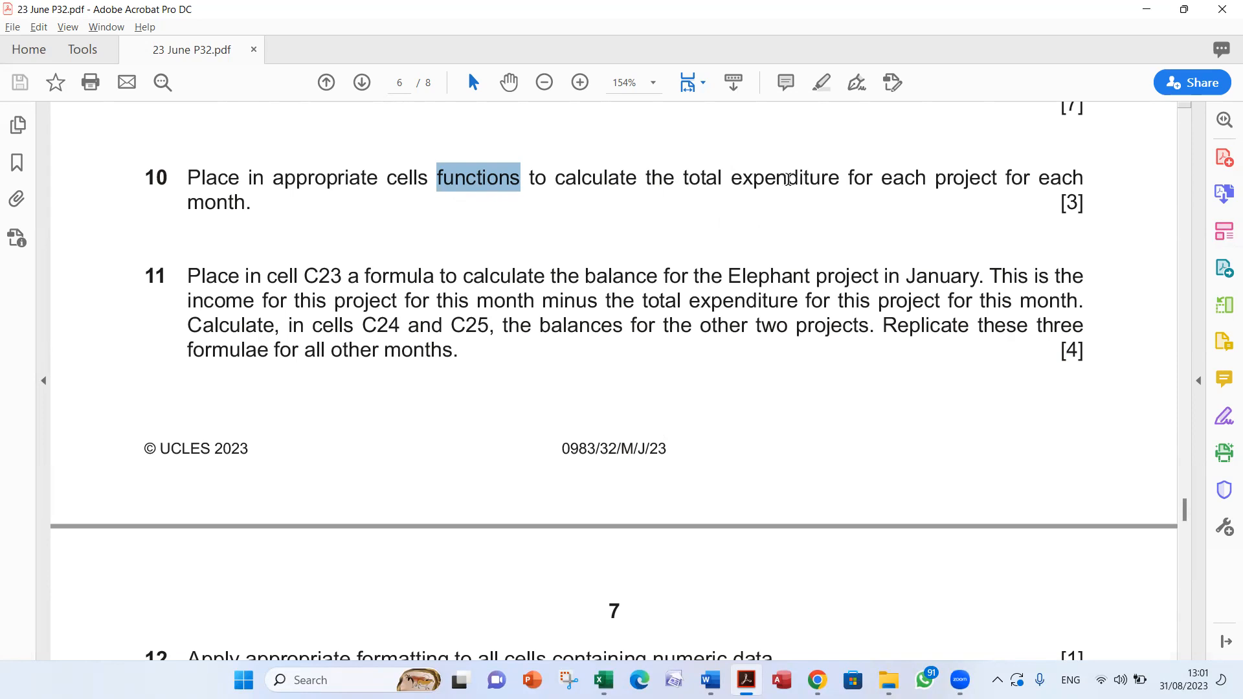
pyautogui.doubleClick(786, 181)
pyautogui.click(961, 185)
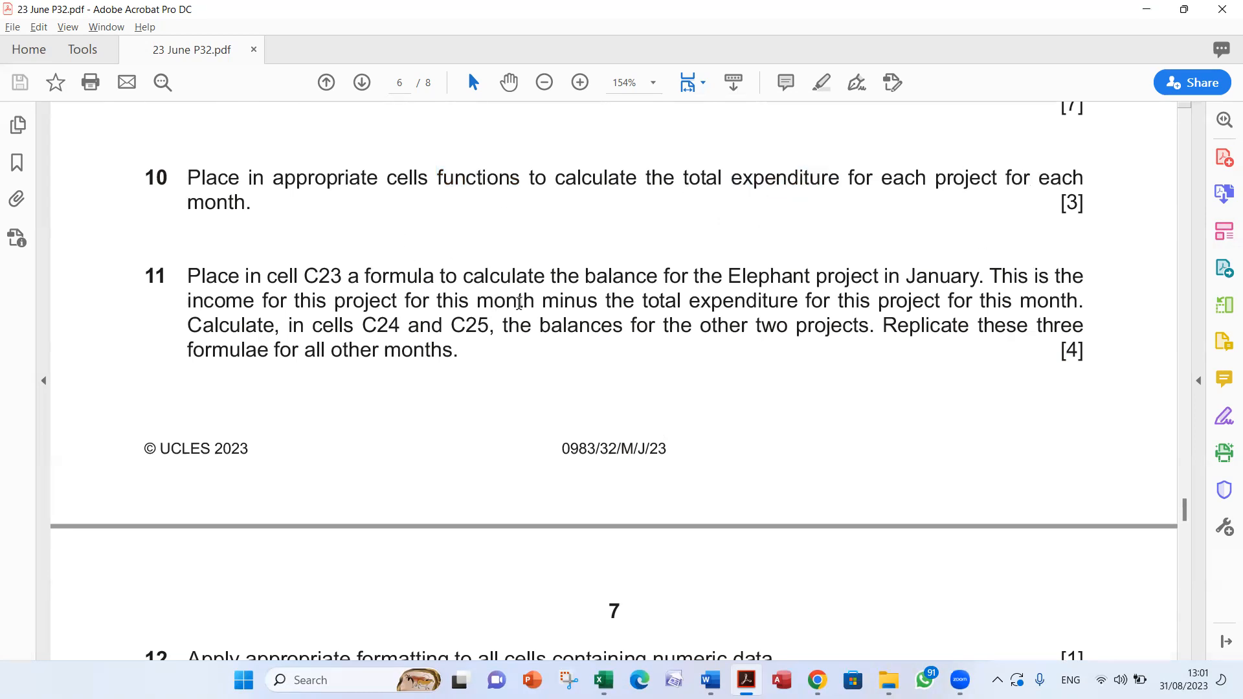
pyautogui.hotkey('alt', 'Tab')
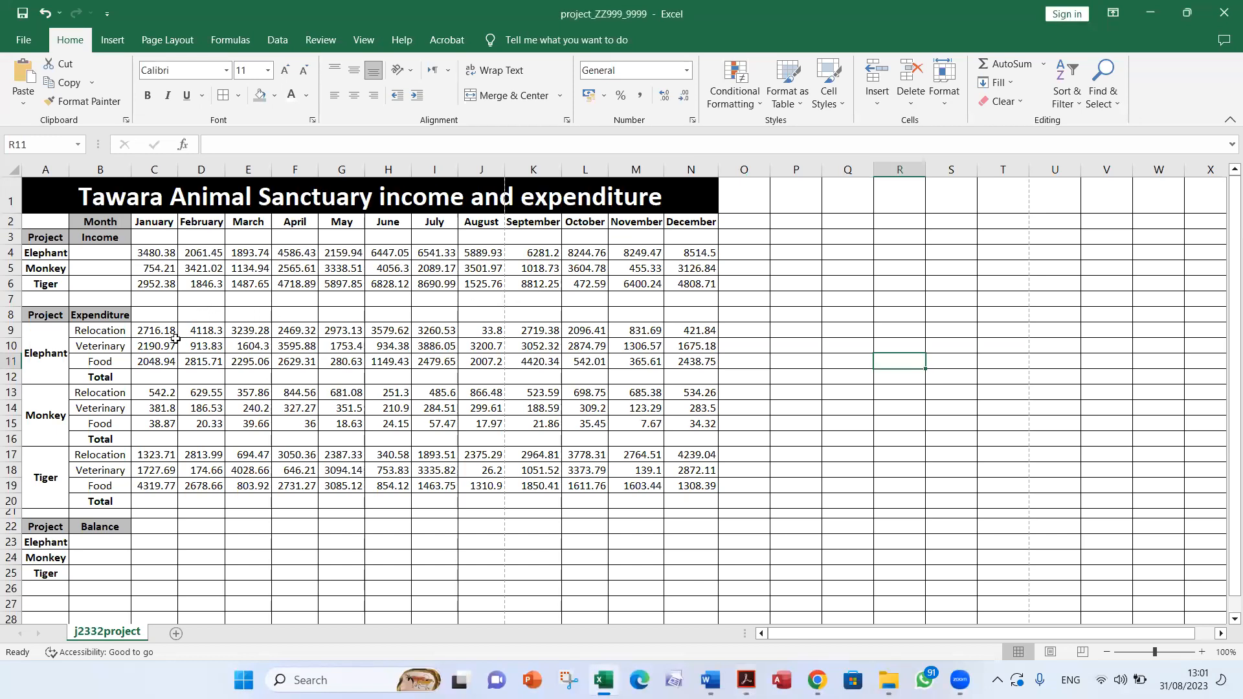
# Examine the Total rows for the Elephant, Monkey and Tiger projects, including the monthly cells C12:N12.
pyautogui.click(107, 378)
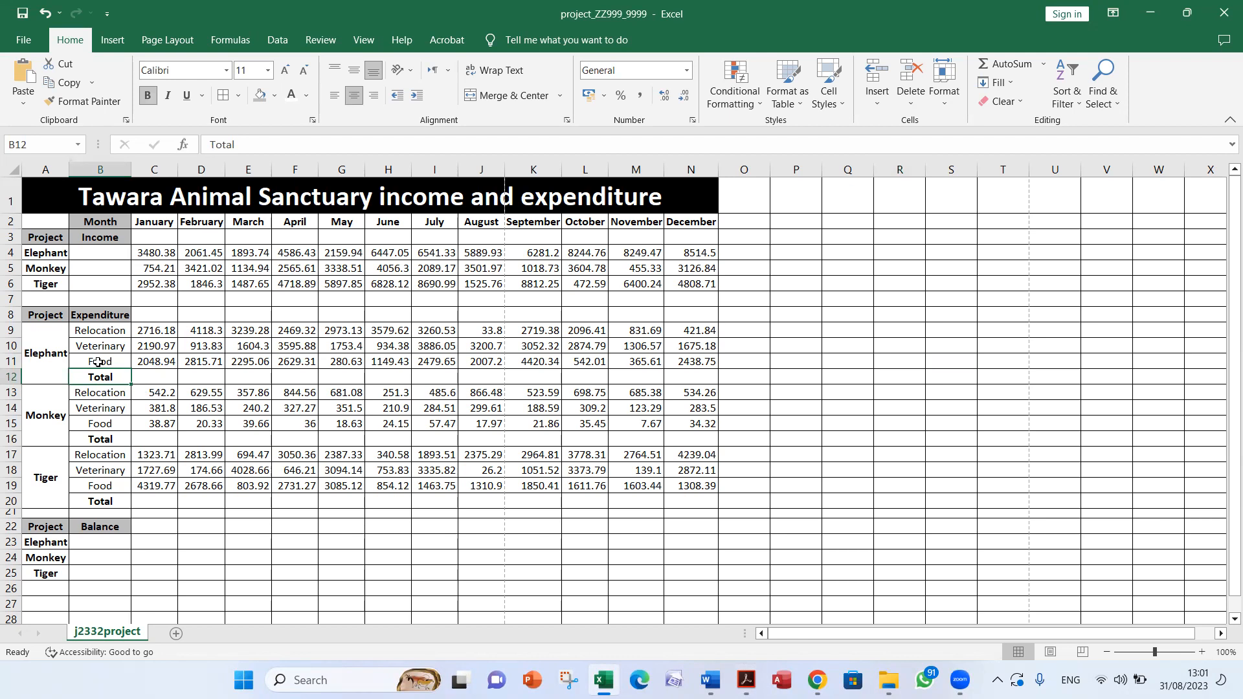
pyautogui.click(104, 438)
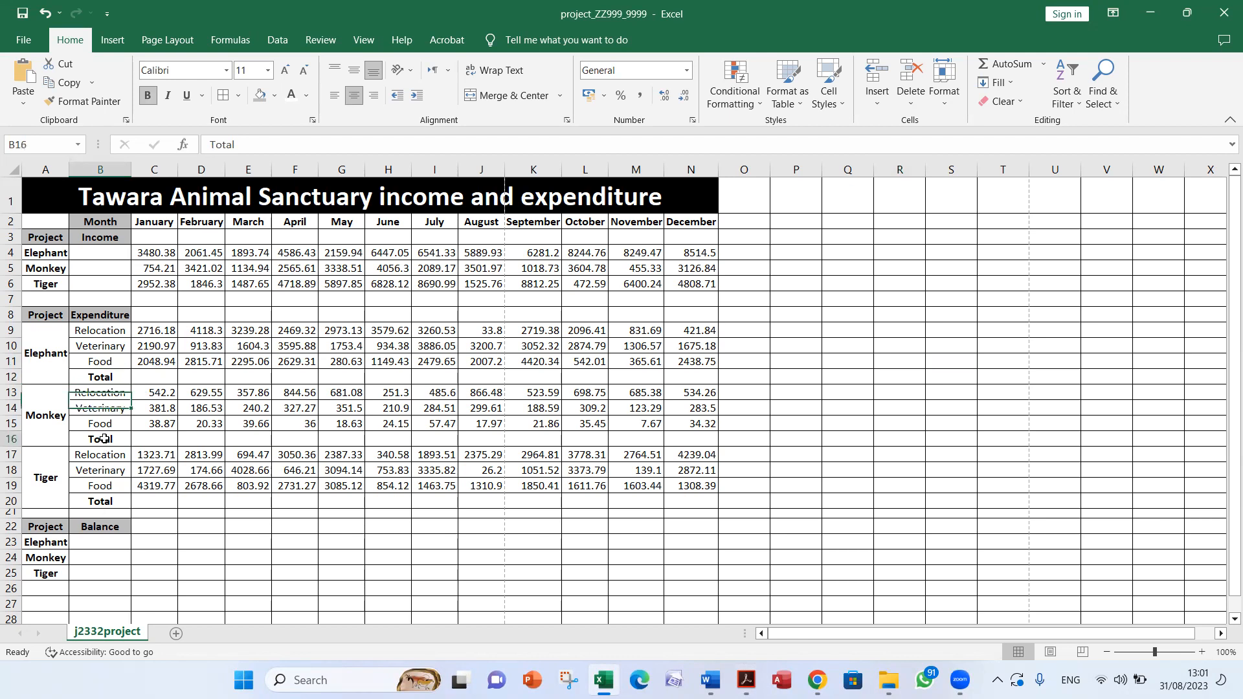
pyautogui.click(103, 503)
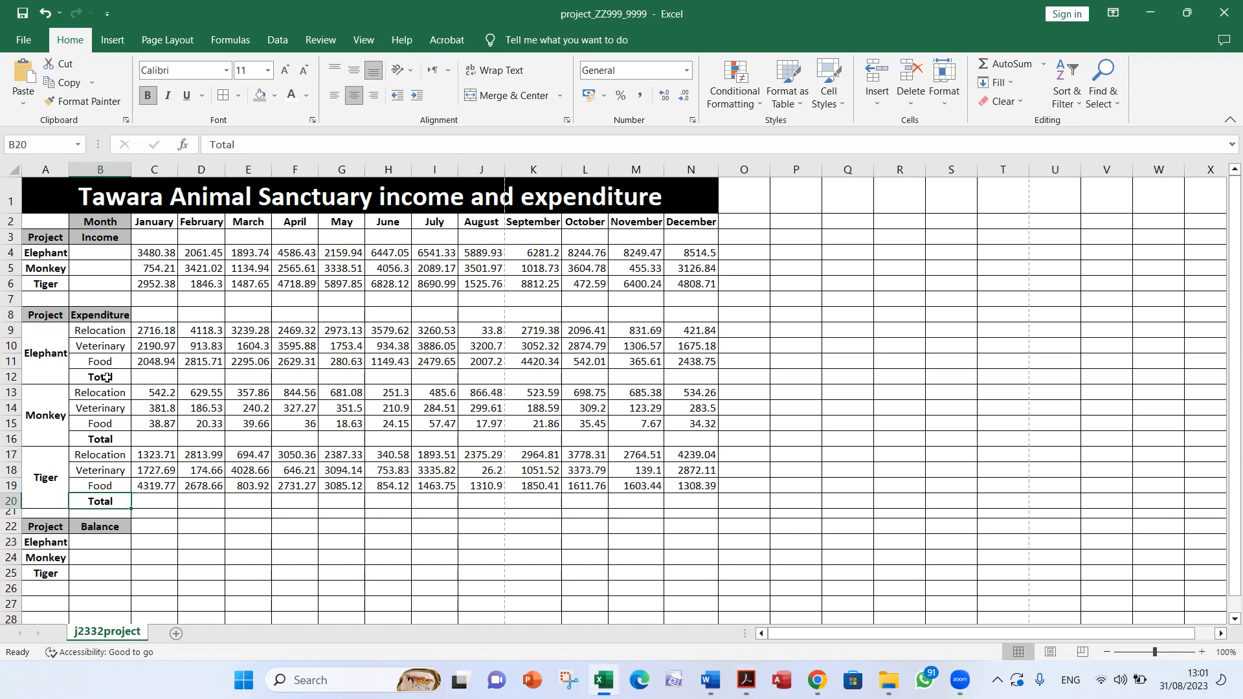
pyautogui.click(107, 378)
pyautogui.moveTo(147, 378); pyautogui.dragTo(671, 374)
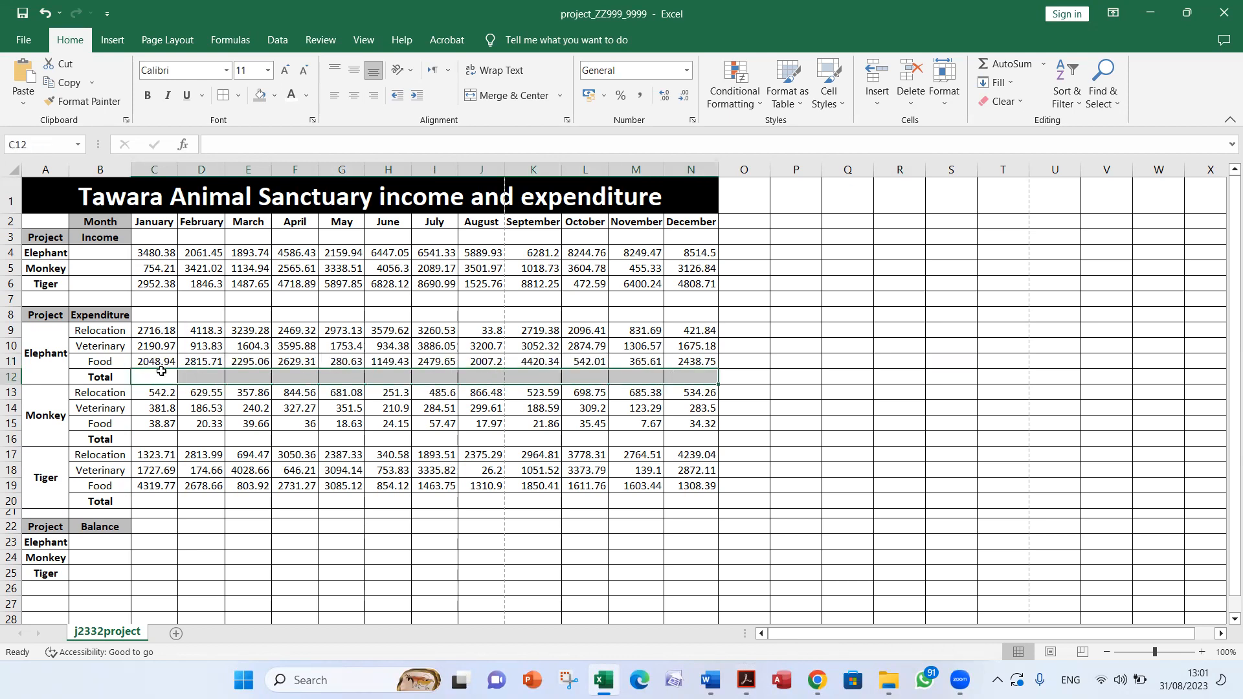
pyautogui.click(94, 442)
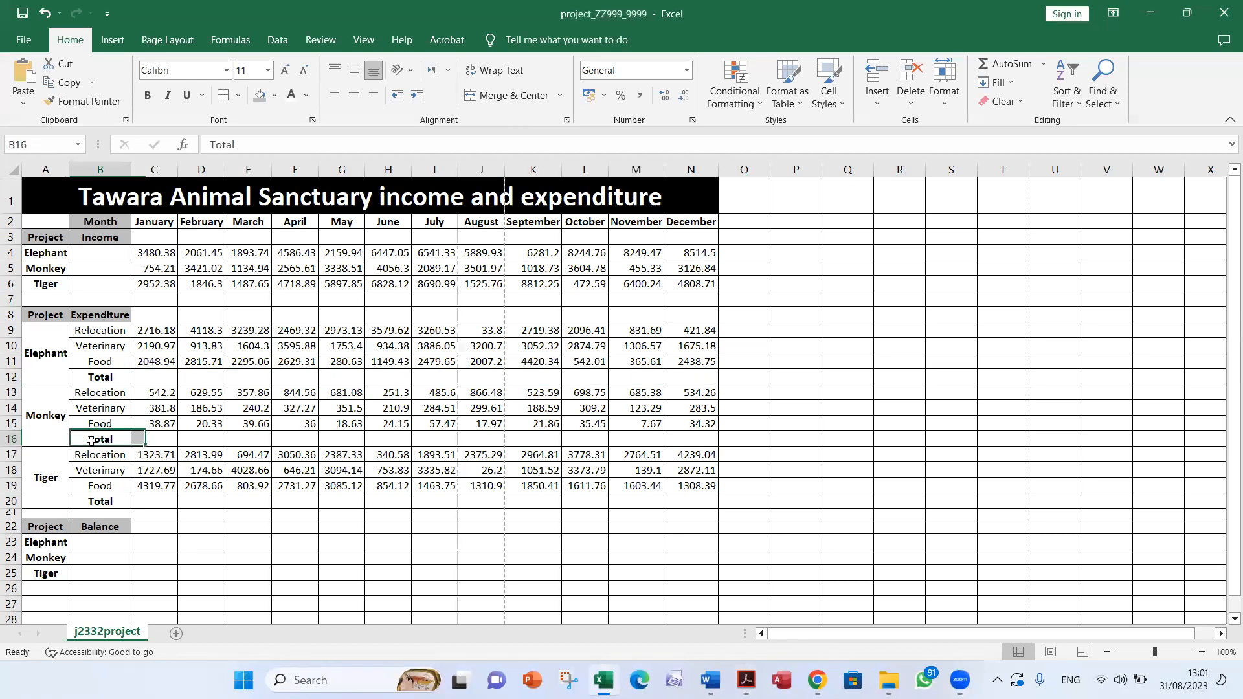
# Review the empty Total rows for each project and the Elephant expenditure categories with their January values in C9:C11.
pyautogui.moveTo(162, 446)
pyautogui.mouseDown()
pyautogui.moveTo(172, 436)
pyautogui.moveTo(677, 433)
pyautogui.mouseUp()
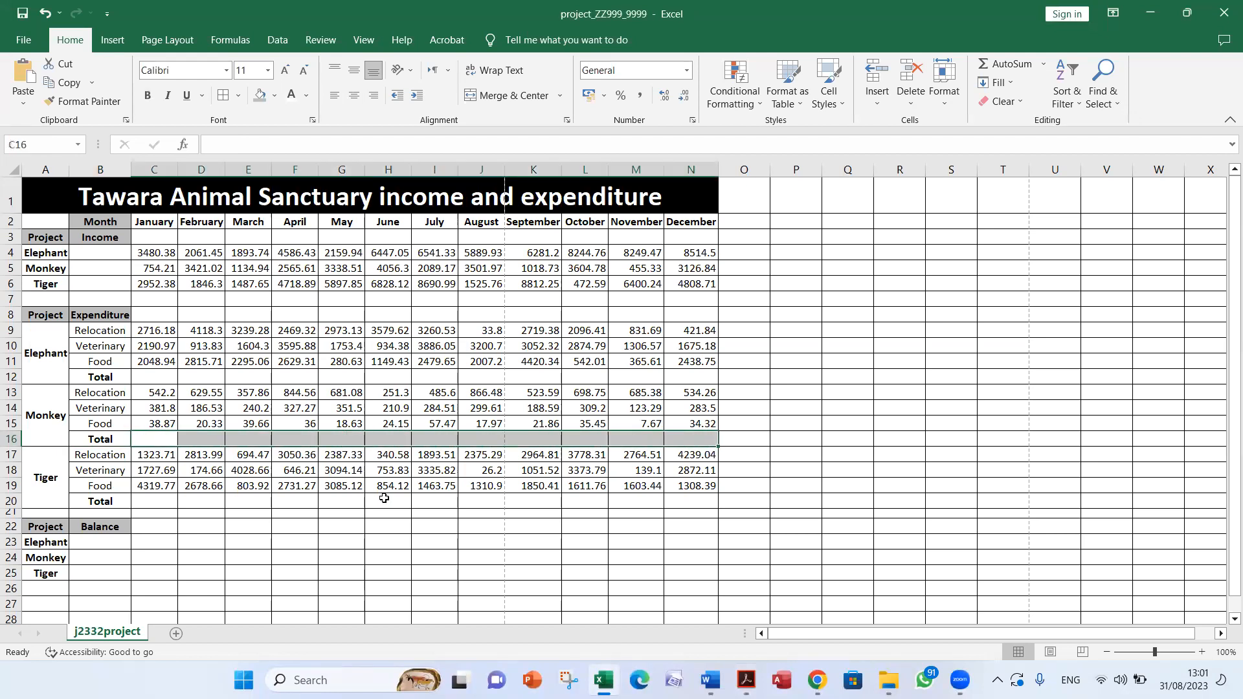
pyautogui.click(101, 500)
pyautogui.click(162, 504)
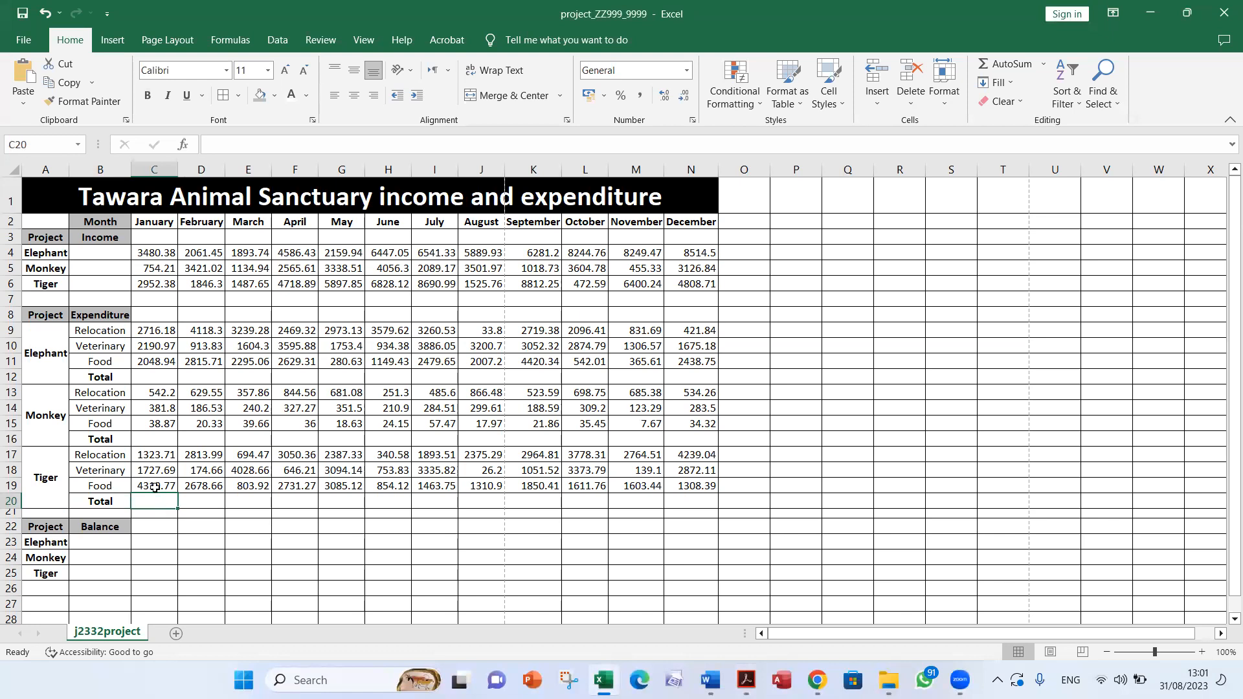
pyautogui.click(106, 315)
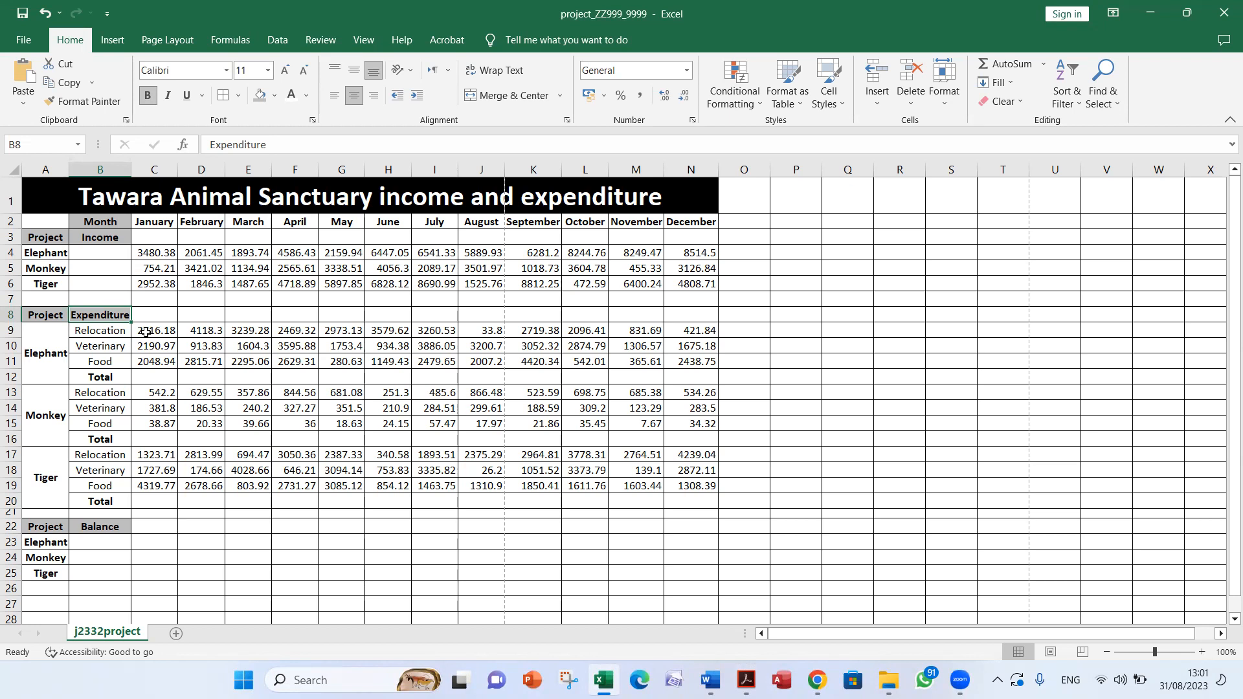
pyautogui.click(112, 332)
pyautogui.click(114, 347)
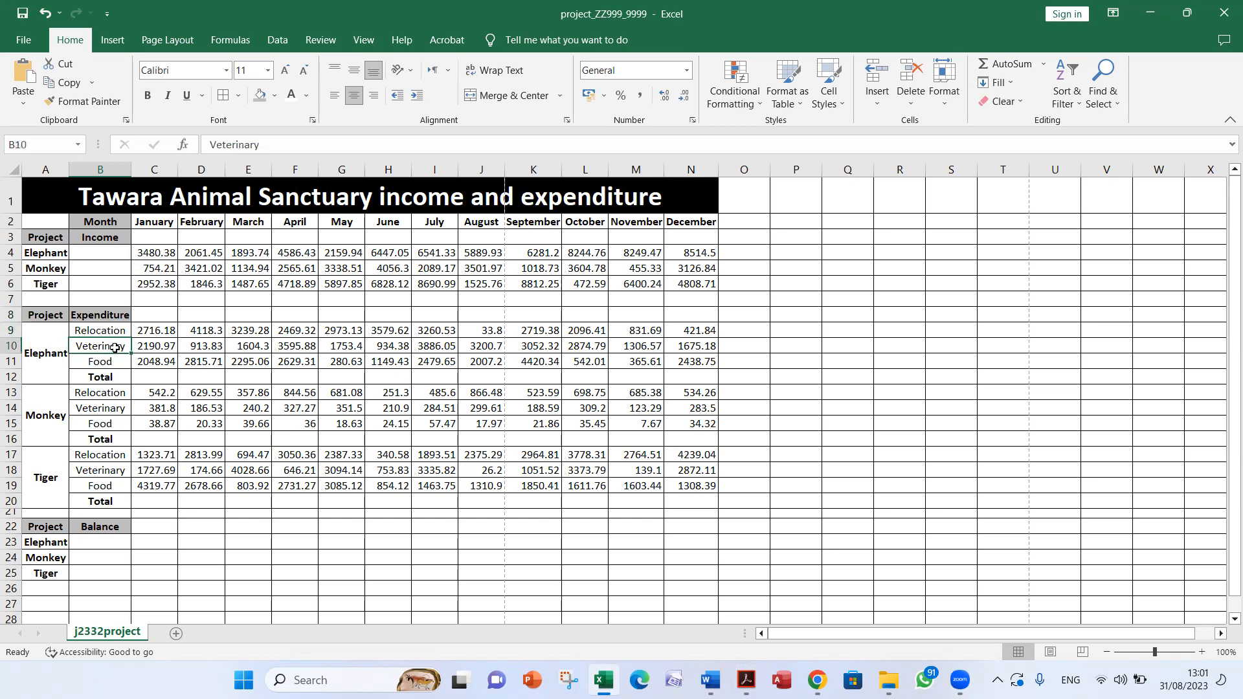
pyautogui.click(115, 365)
pyautogui.click(148, 377)
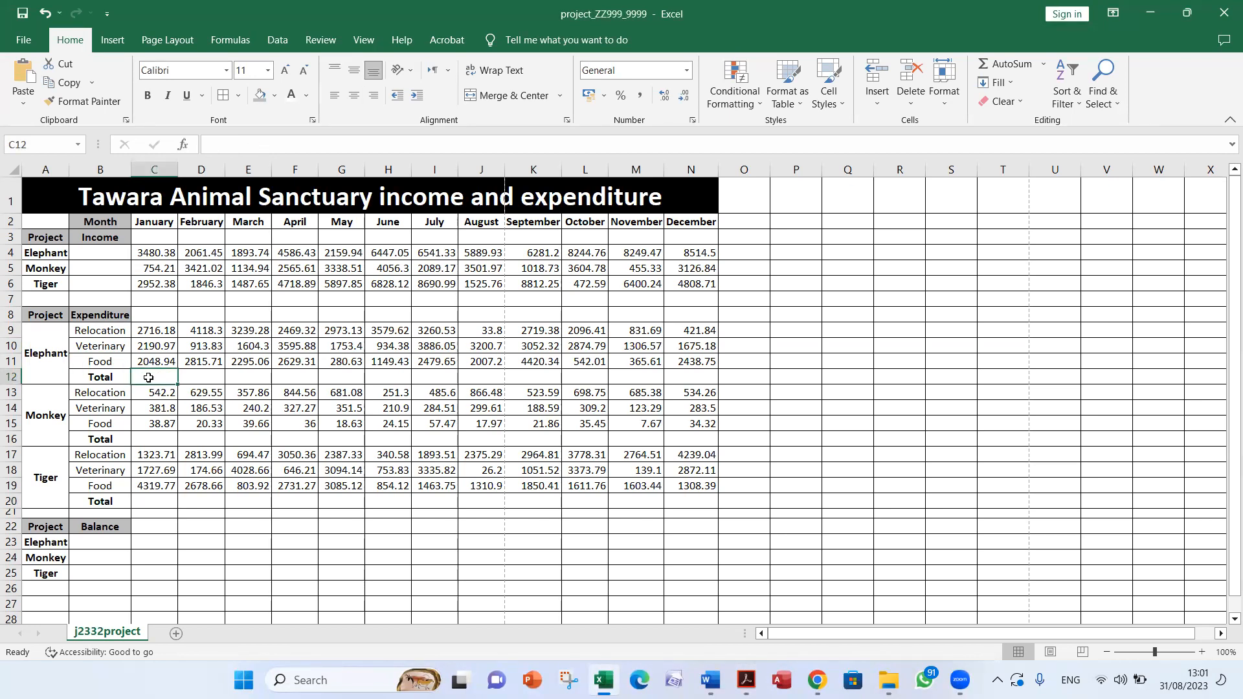
pyautogui.click(153, 328)
pyautogui.moveTo(154, 329); pyautogui.dragTo(161, 351)
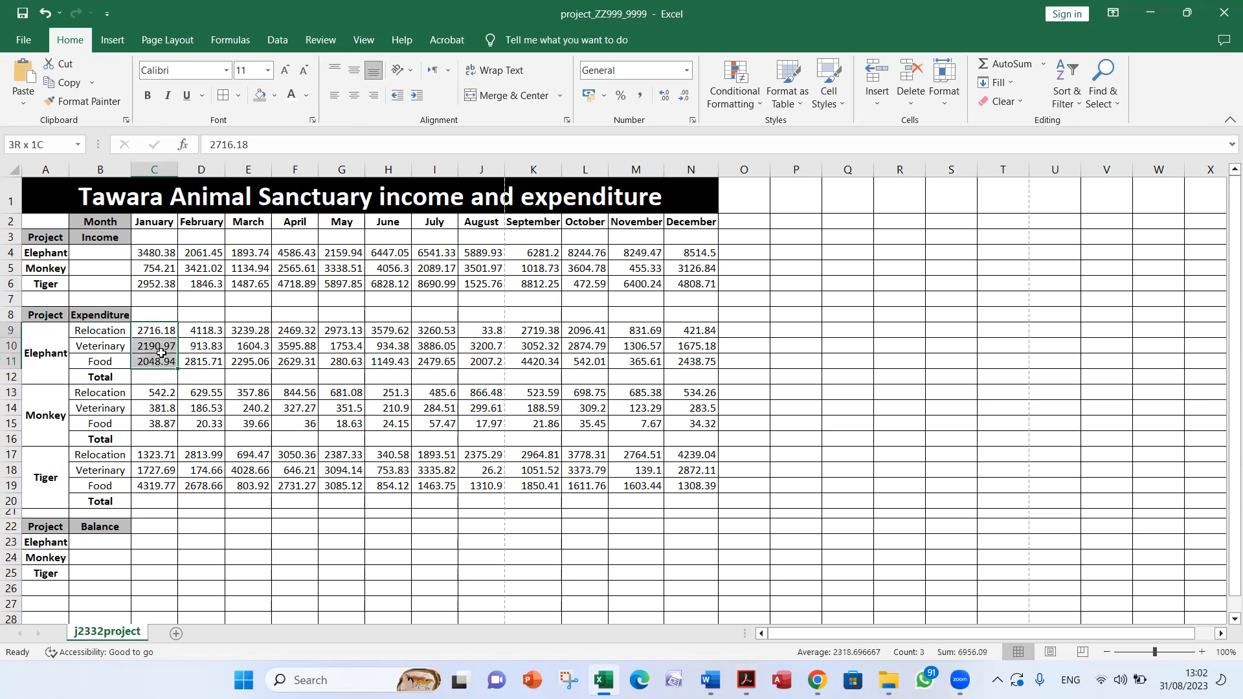
# Find the SUM function by searching for "sum" and insert it in C12, the Elephant project's January total.
pyautogui.click(145, 379)
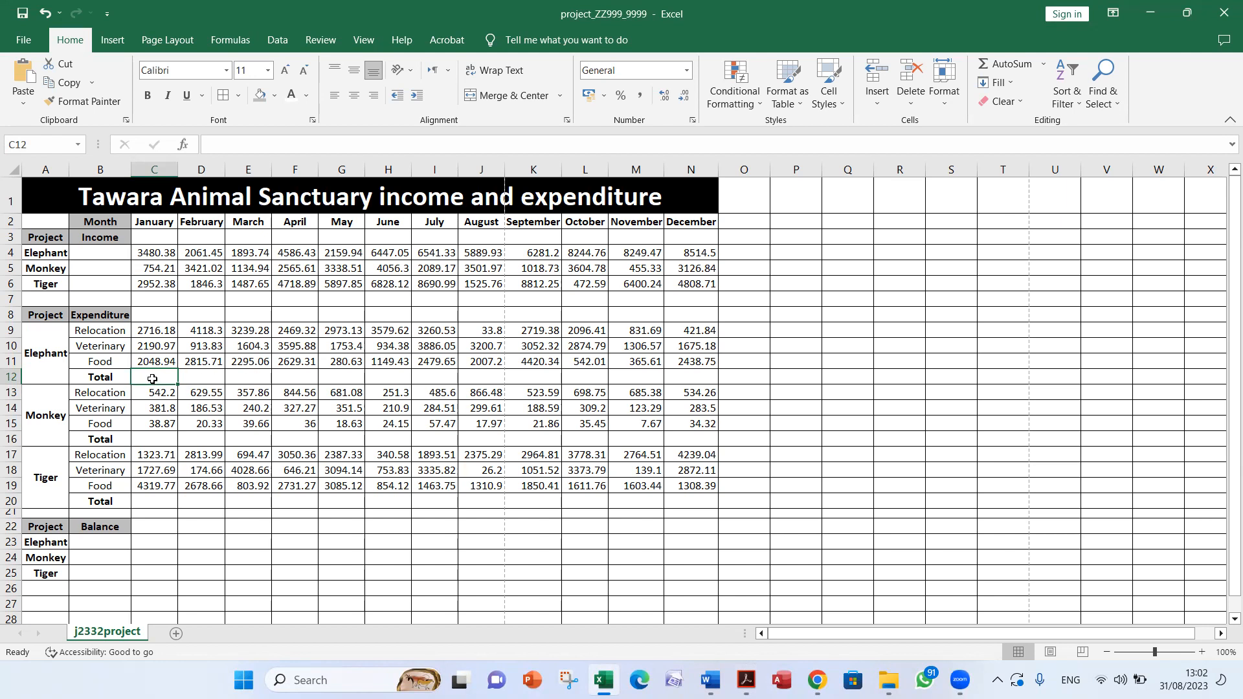
pyautogui.click(185, 145)
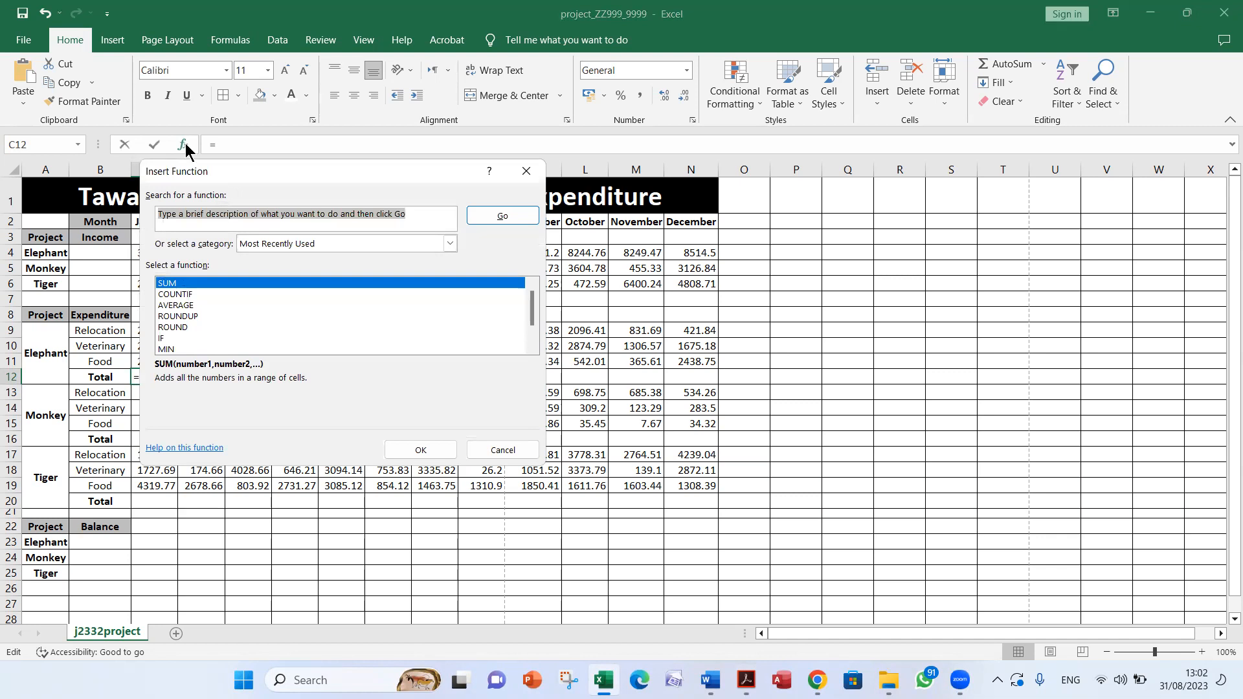
pyautogui.press('BackSpace')
pyautogui.write('s')
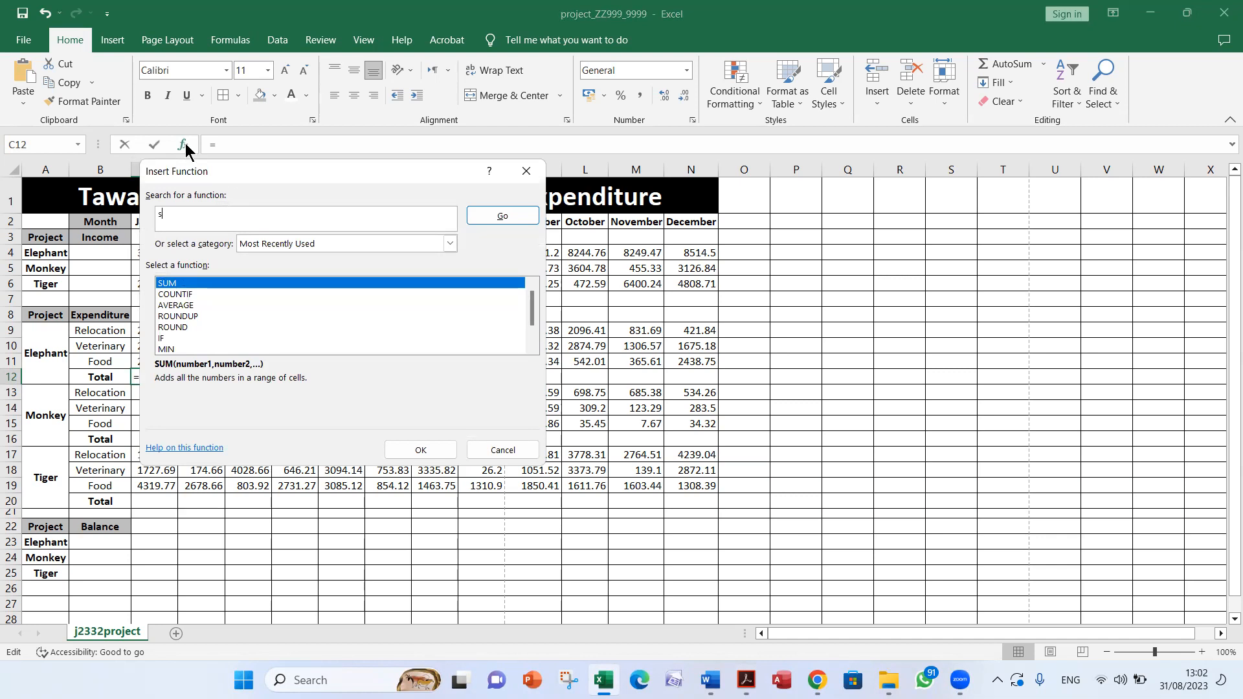
pyautogui.write('um')
pyautogui.click(504, 220)
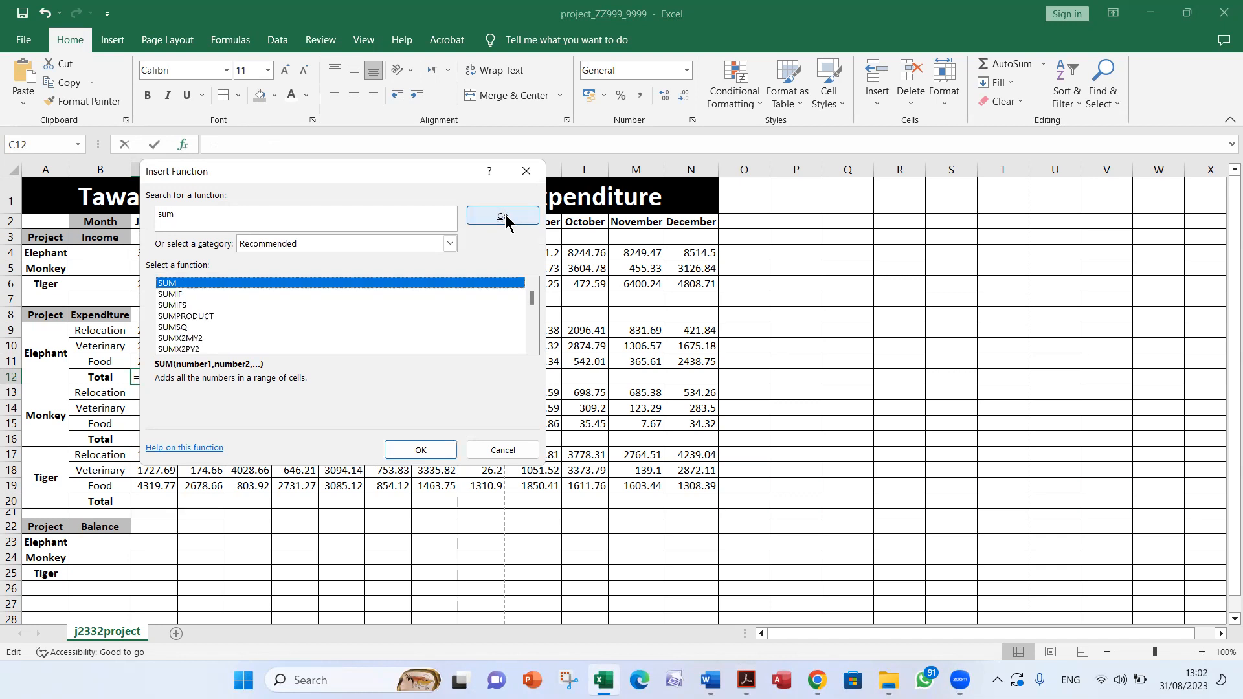
pyautogui.click(194, 216)
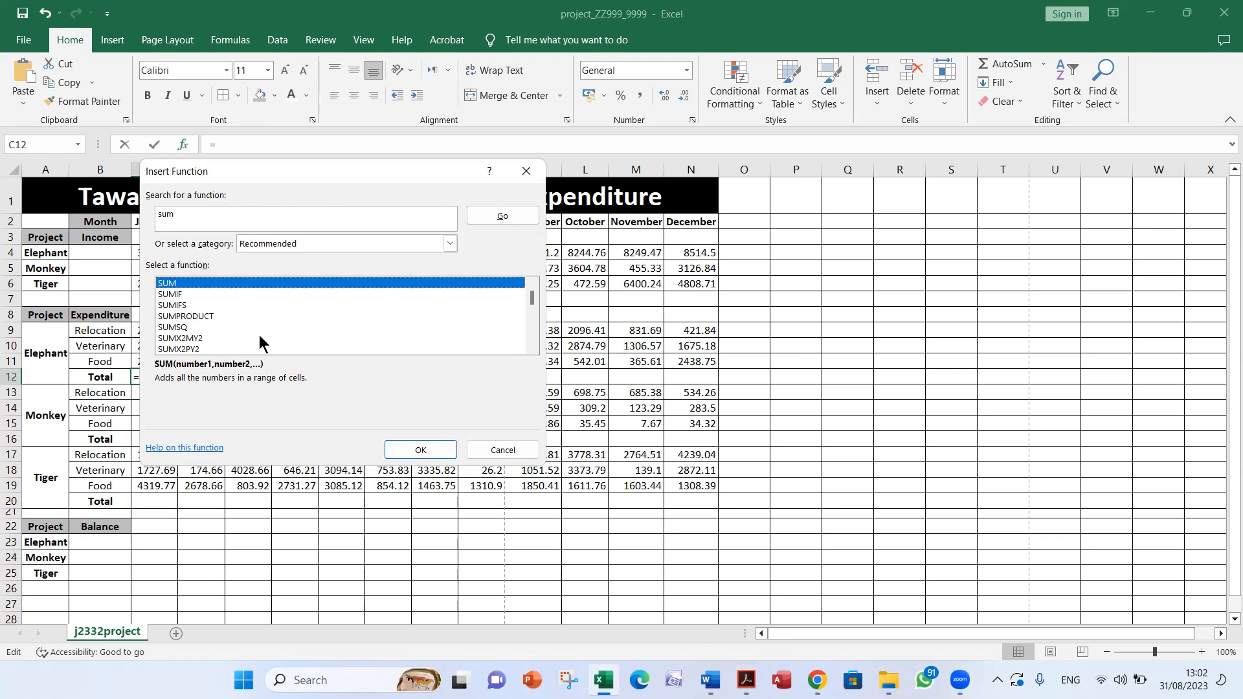
pyautogui.click(417, 450)
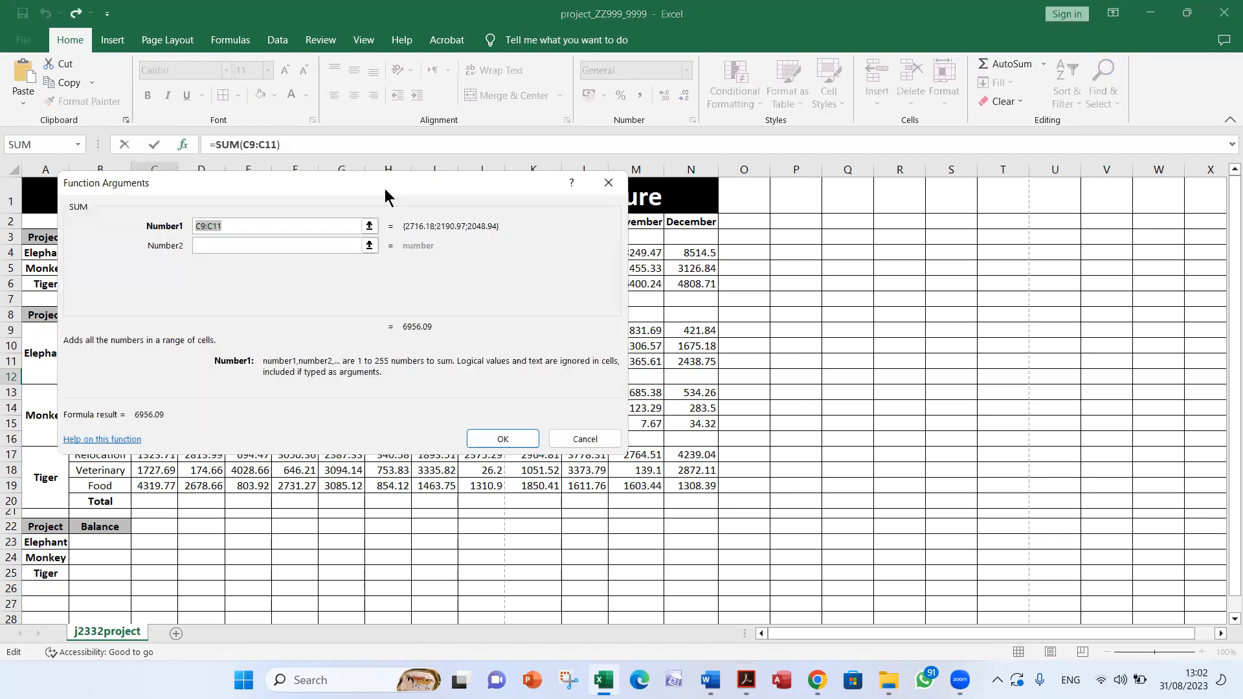
# Use C9:C11 as the range to sum and complete the Elephant January total formula.
pyautogui.moveTo(388, 192); pyautogui.dragTo(646, 205)
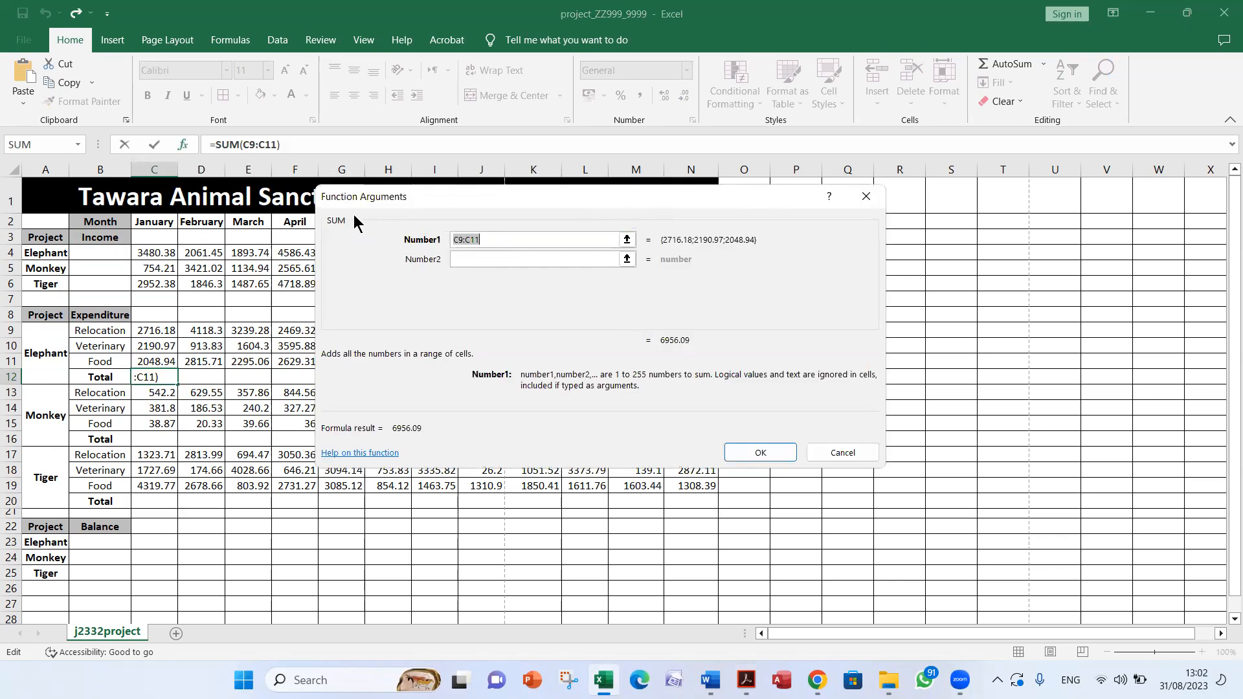
pyautogui.click(483, 261)
pyautogui.moveTo(153, 330); pyautogui.dragTo(159, 358)
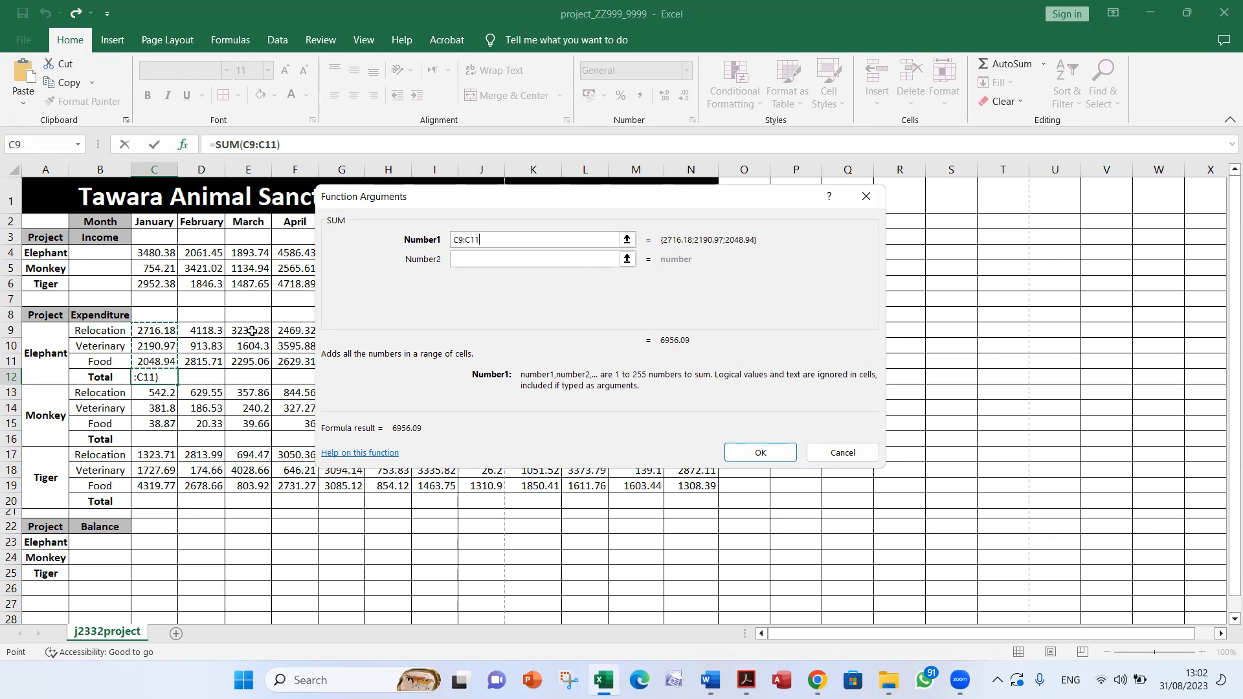
pyautogui.click(773, 453)
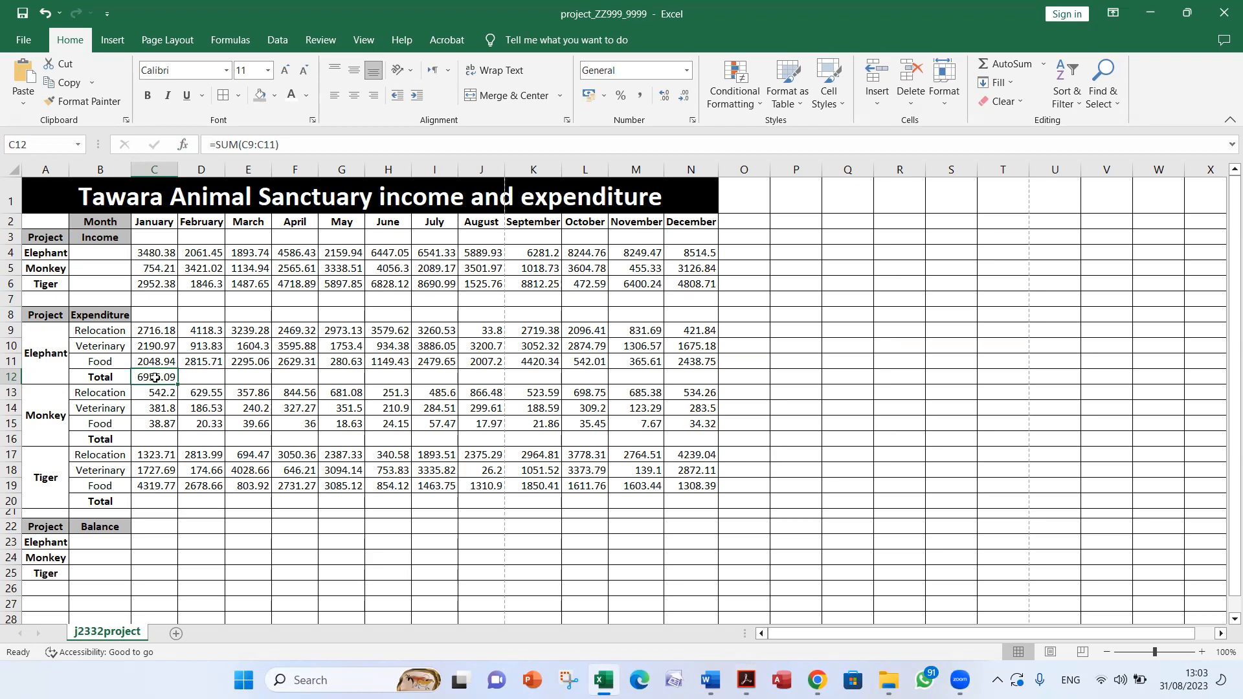
# Check the formula in C12 and fill it across the Elephant Total row through December (N12).
pyautogui.doubleClick(155, 377)
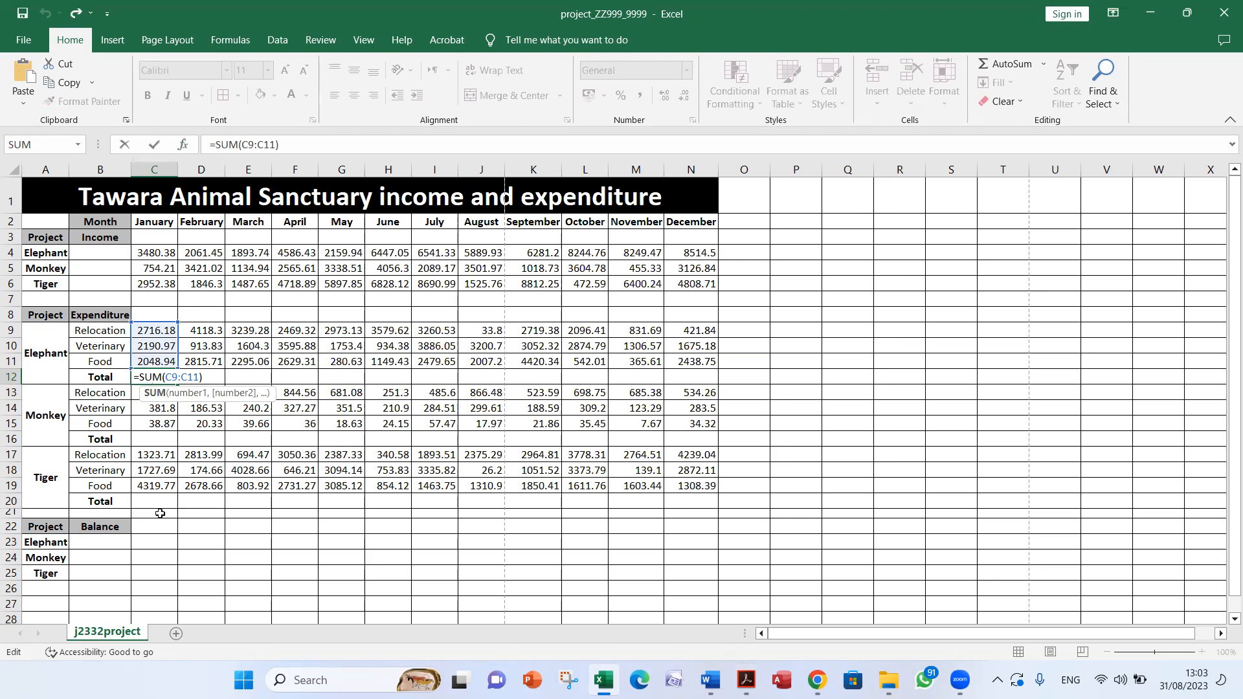
pyautogui.press('Return')
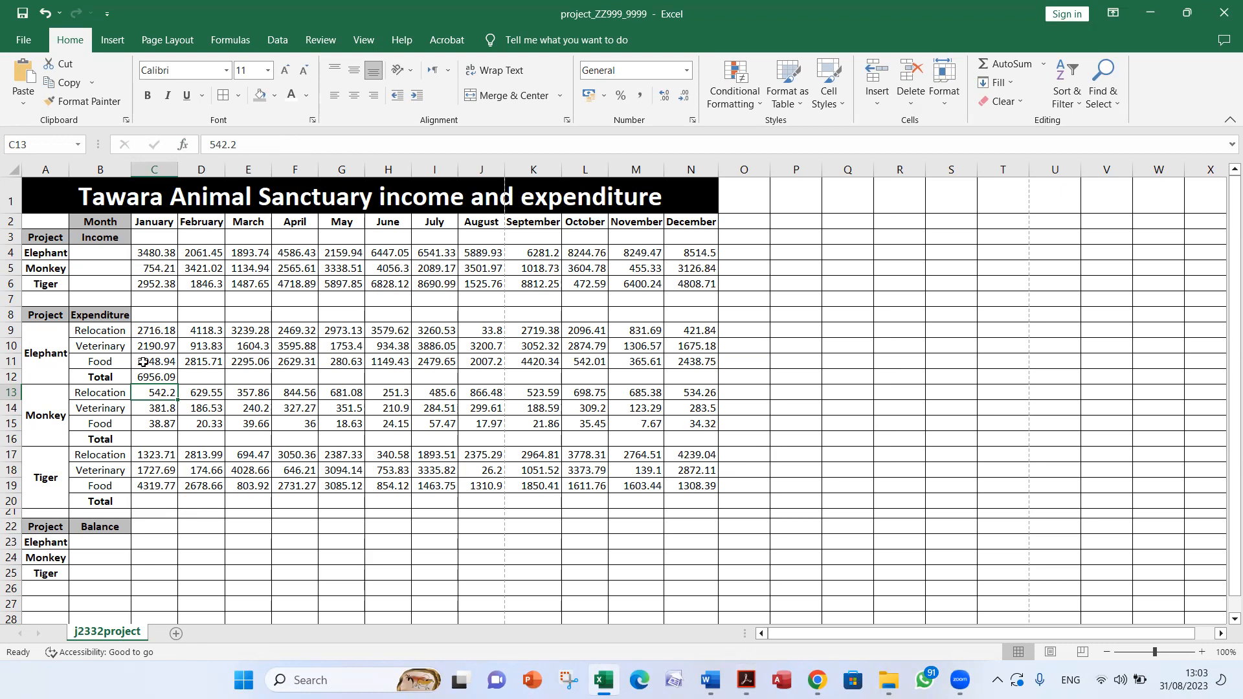
pyautogui.click(169, 377)
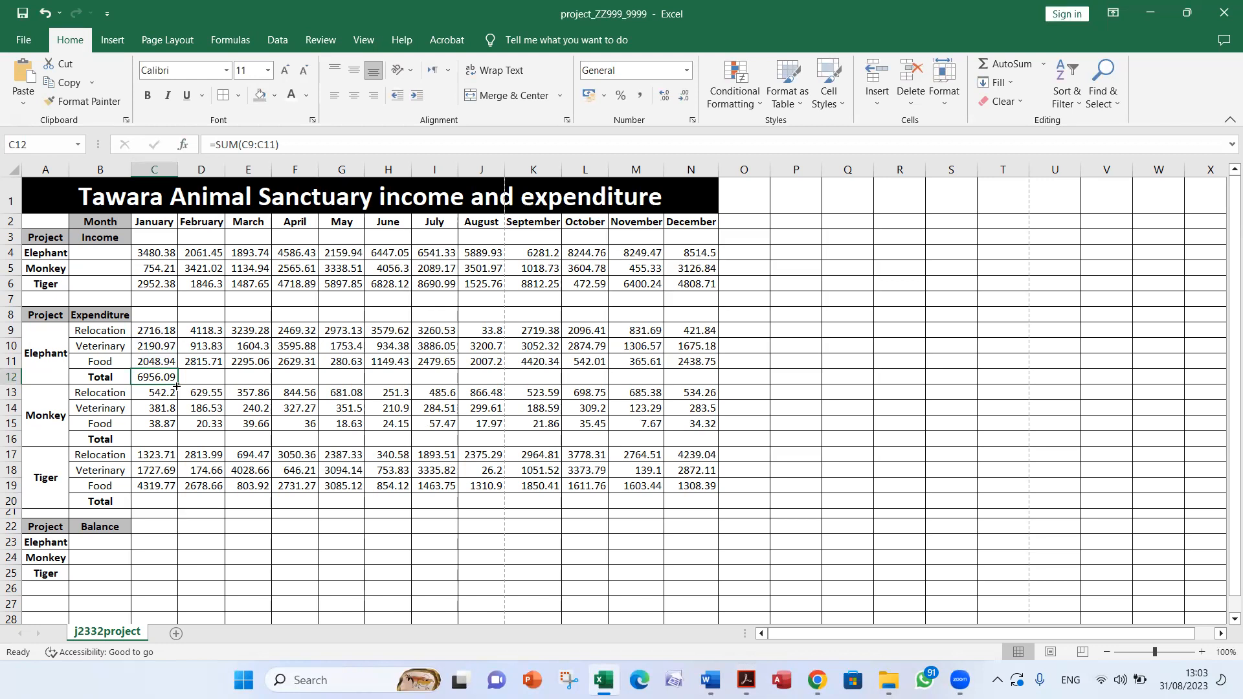
pyautogui.moveTo(176, 385); pyautogui.dragTo(177, 386)
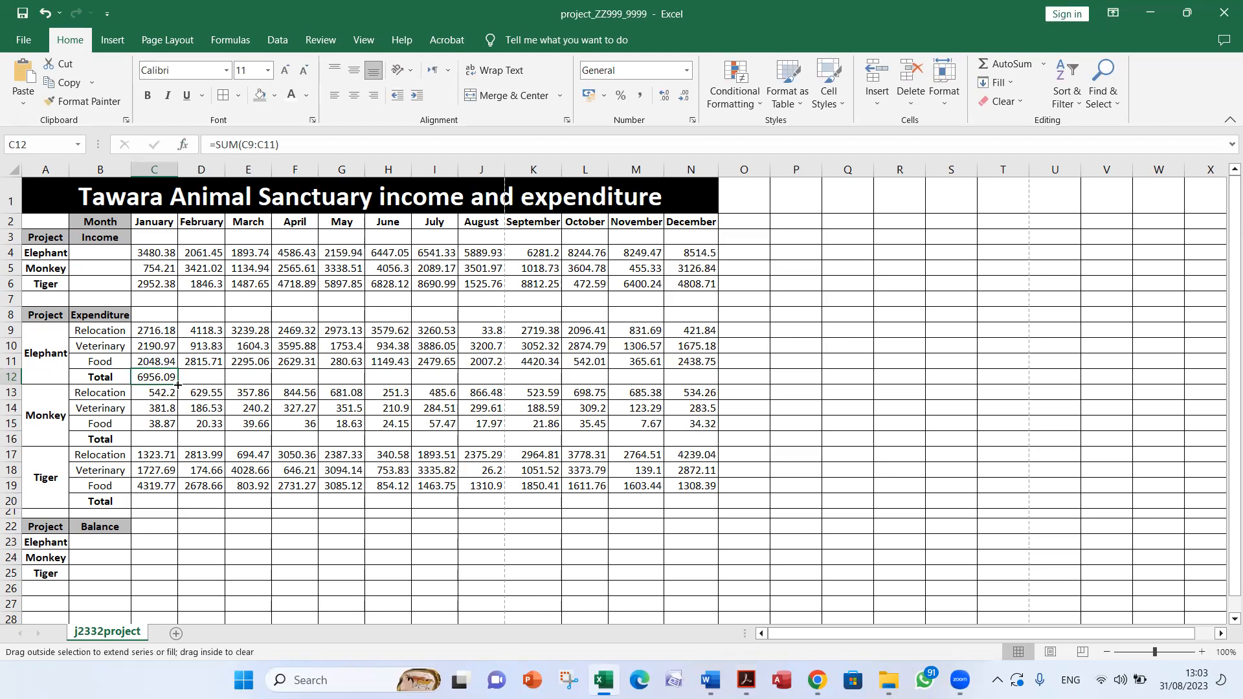
pyautogui.moveTo(176, 386); pyautogui.dragTo(706, 385)
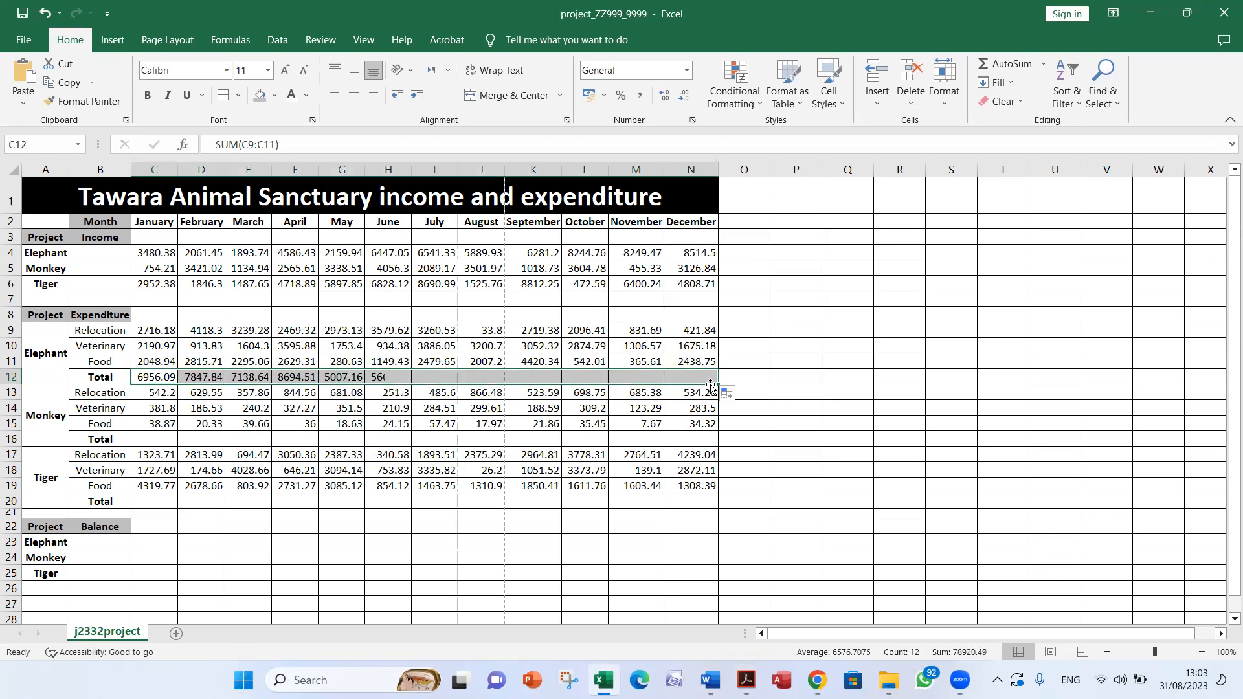
# Inspect the copied Elephant total formulas for February and March.
pyautogui.click(211, 392)
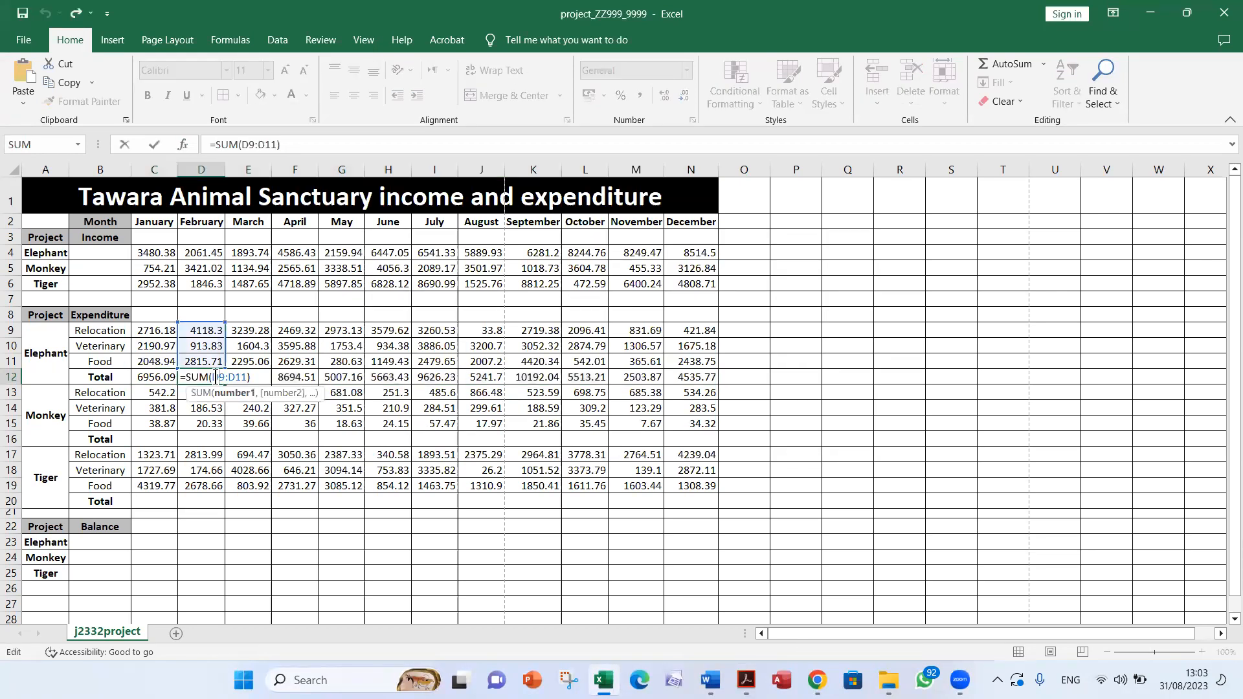
pyautogui.doubleClick(244, 376)
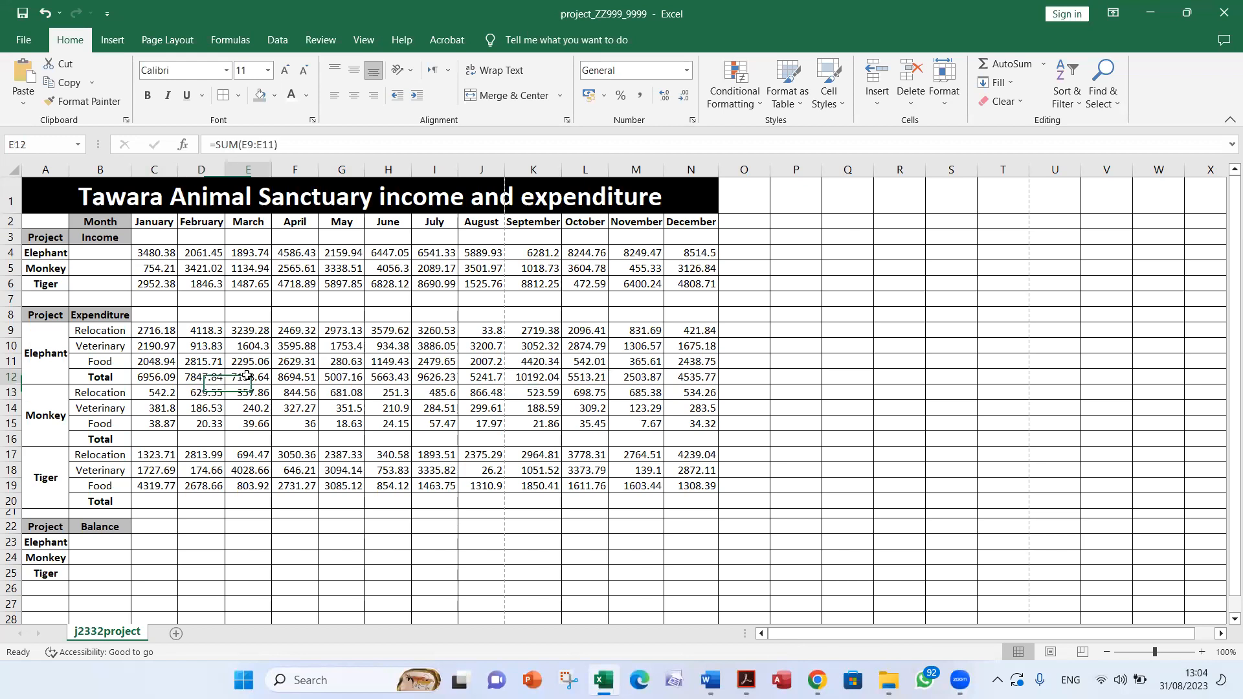
pyautogui.press('Return')
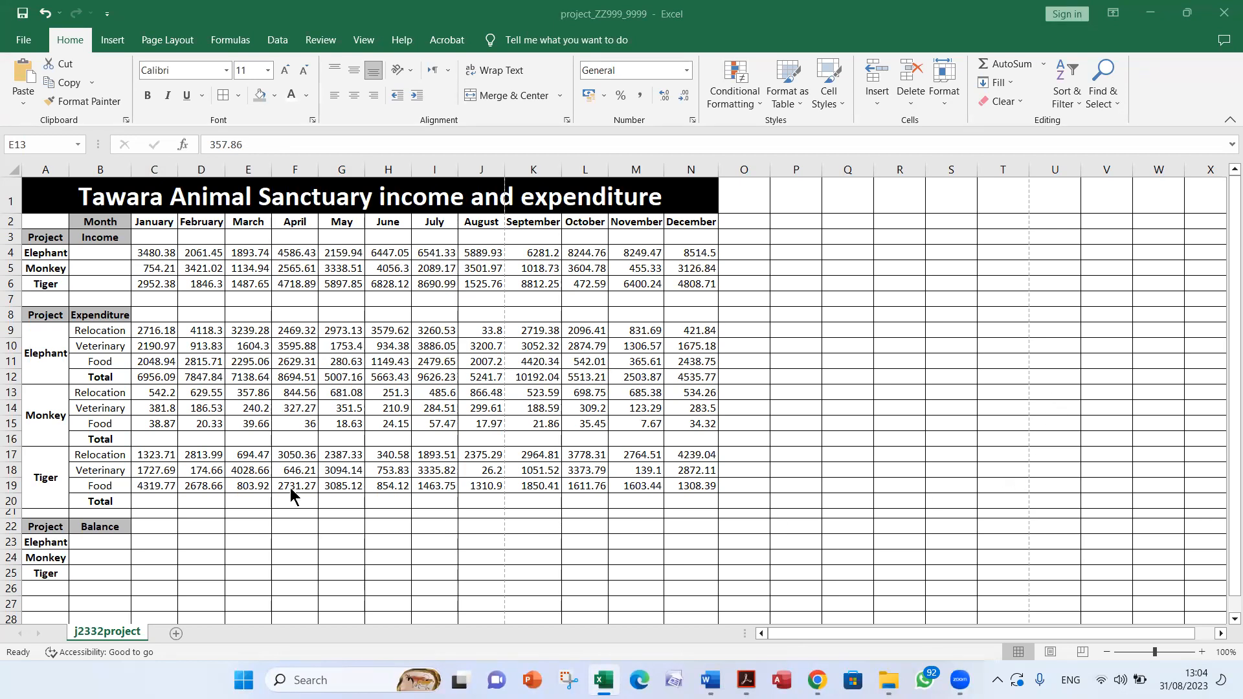
# Total the Monkey project's January expenditure in C16 with SUM over C13:C15, and fill the formula across through December (N16).
pyautogui.click(150, 439)
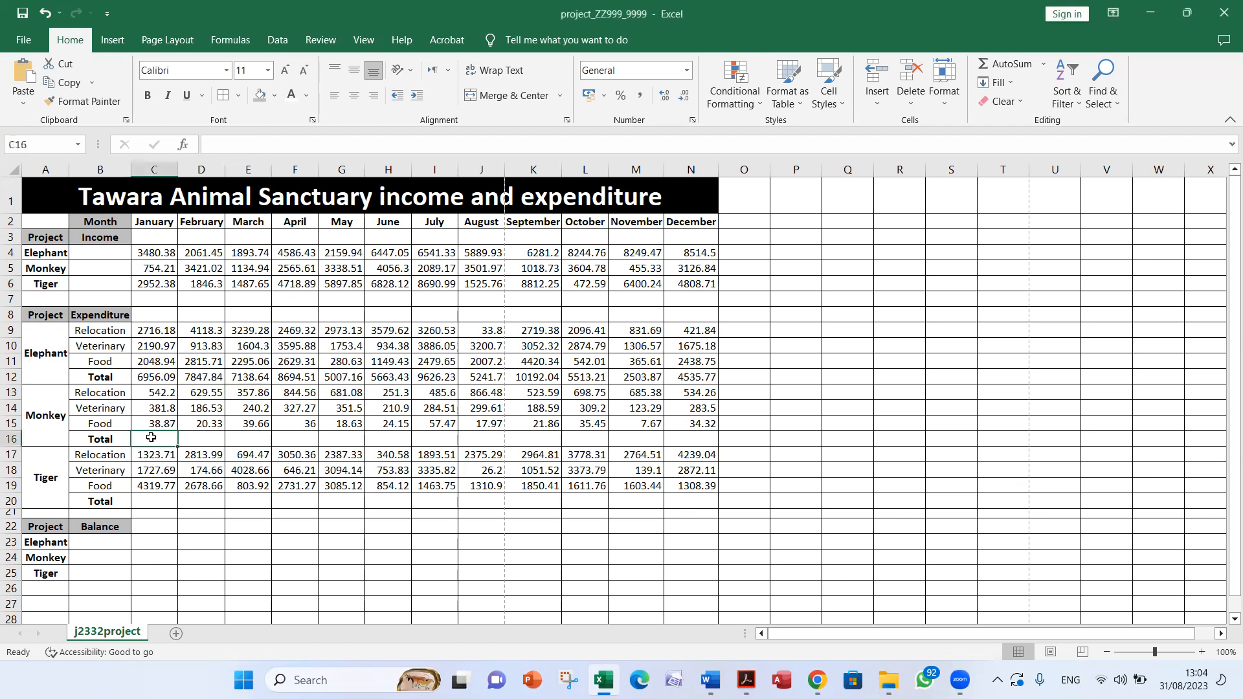
pyautogui.click(151, 504)
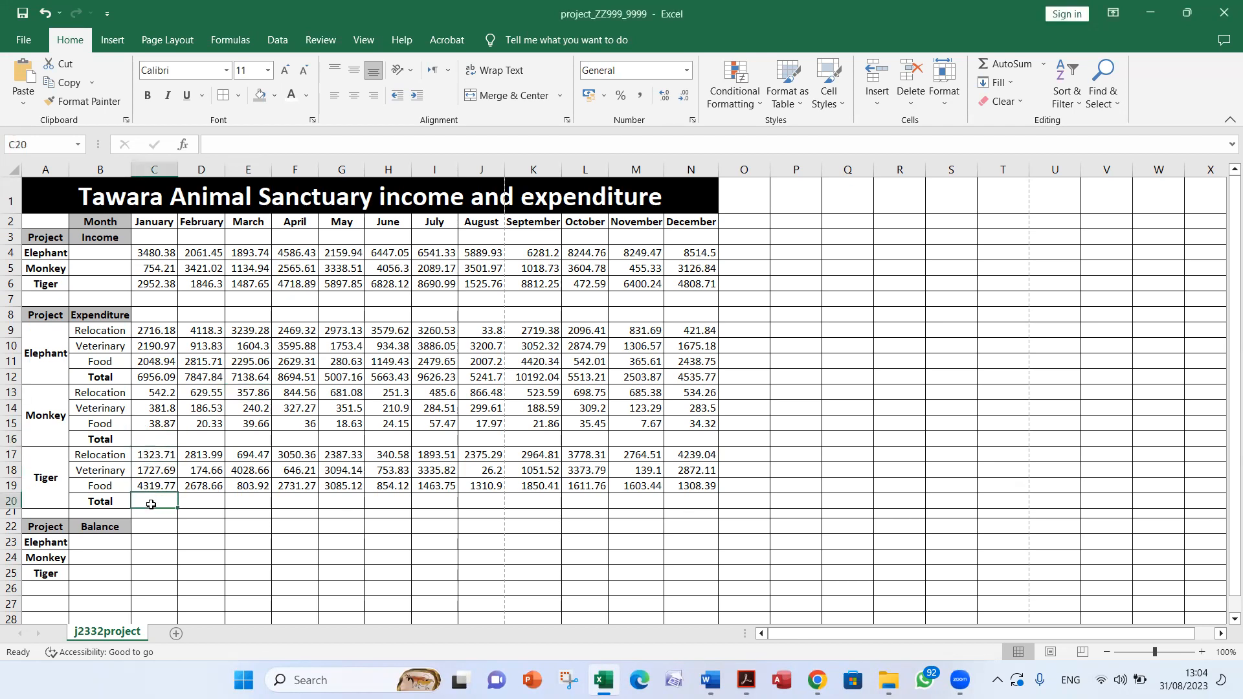
pyautogui.click(158, 439)
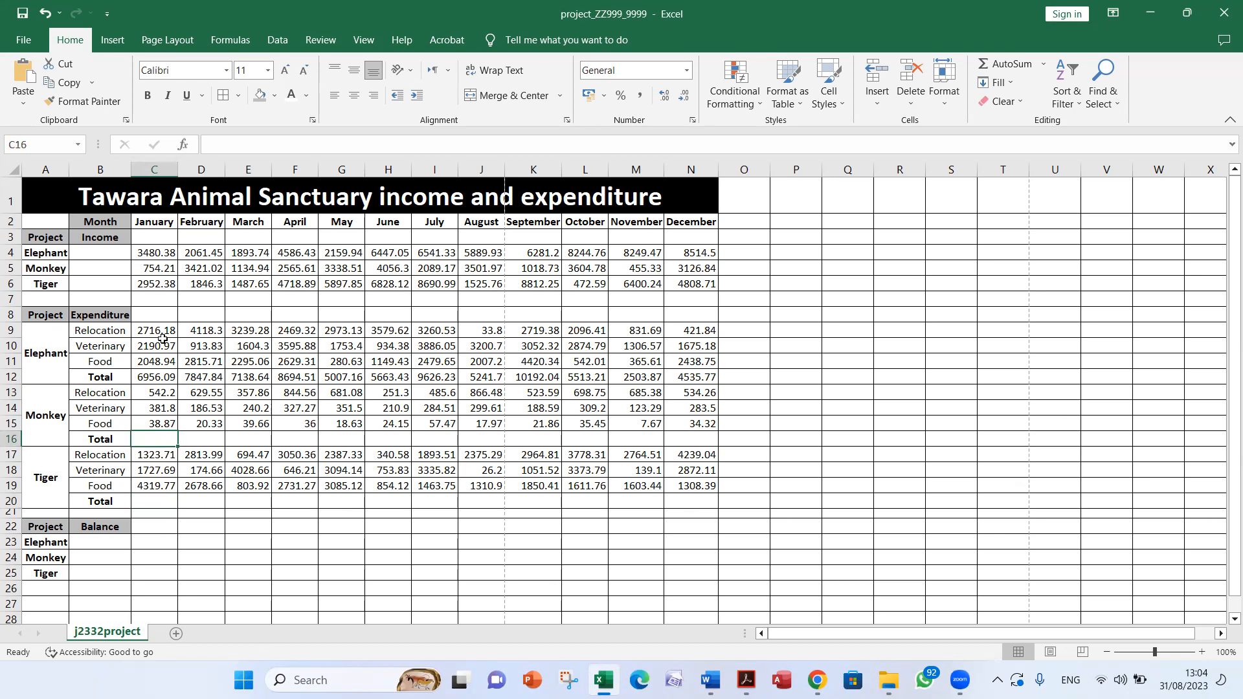
pyautogui.click(183, 144)
pyautogui.click(485, 297)
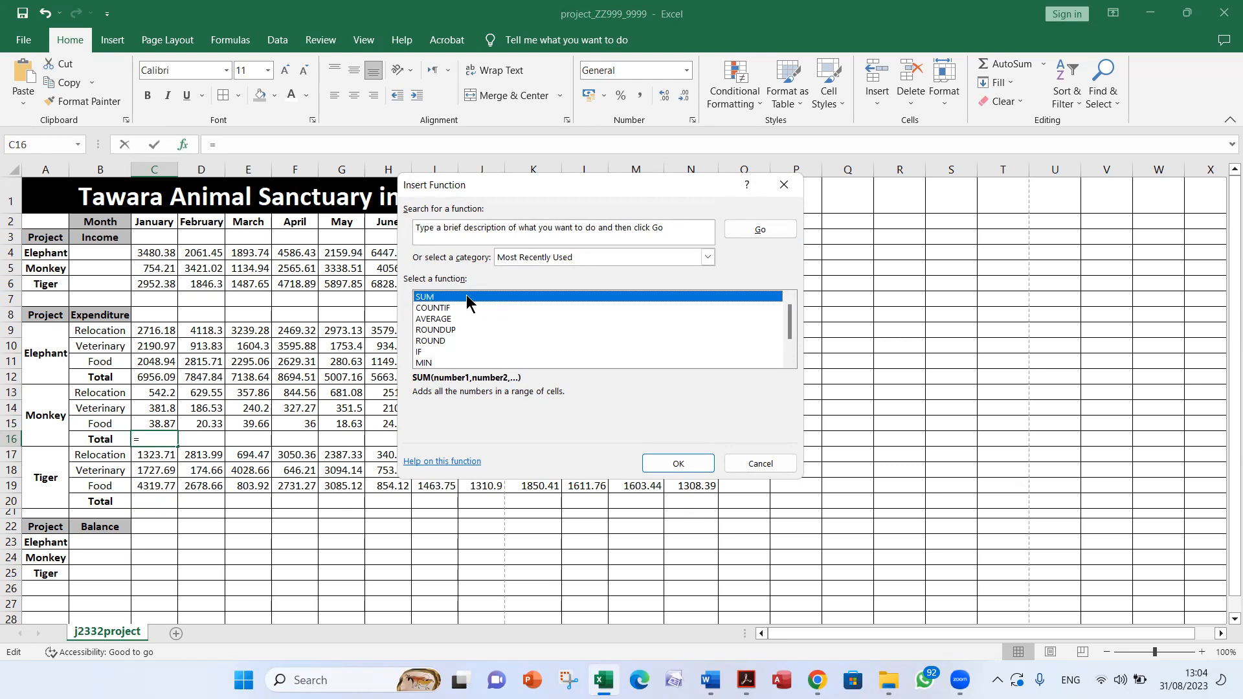
pyautogui.click(666, 464)
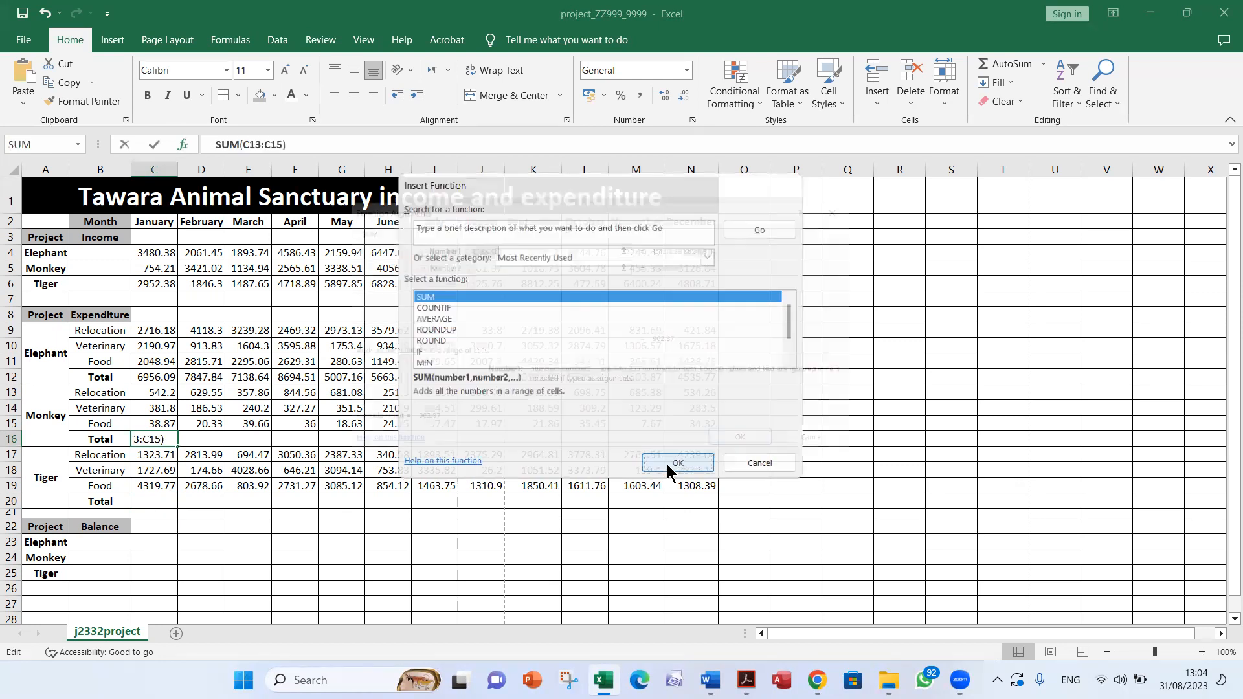
pyautogui.click(156, 391)
pyautogui.moveTo(156, 391); pyautogui.dragTo(156, 423)
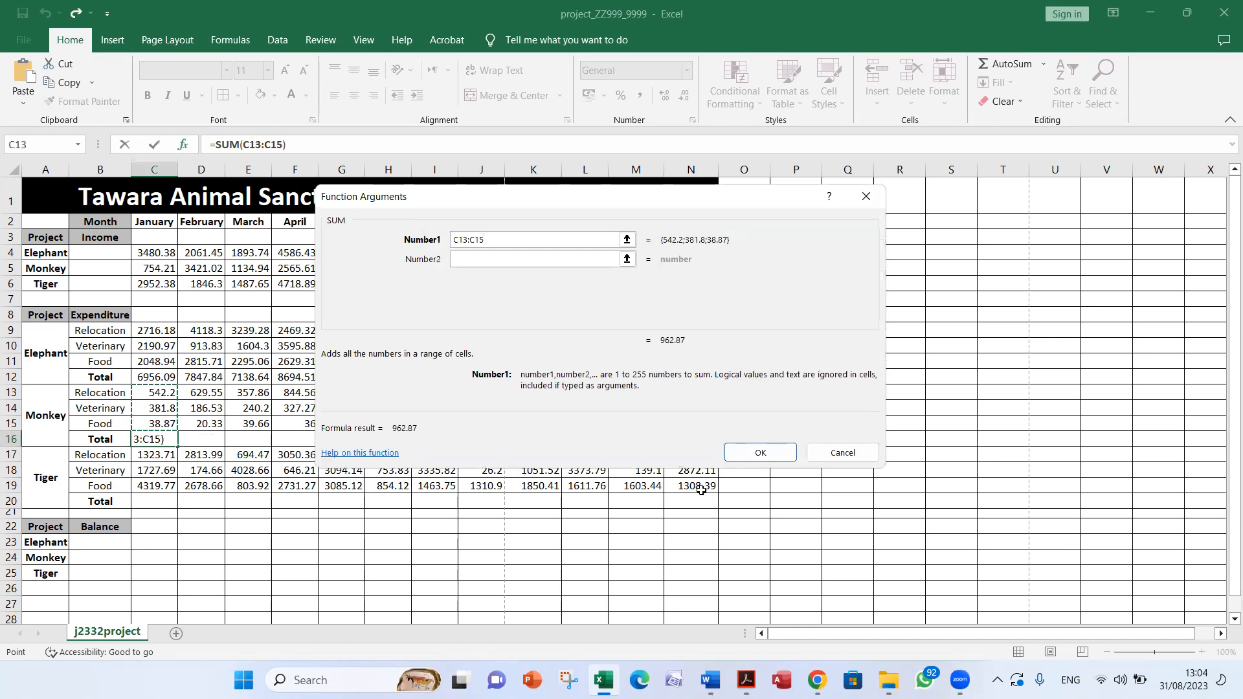
pyautogui.click(749, 453)
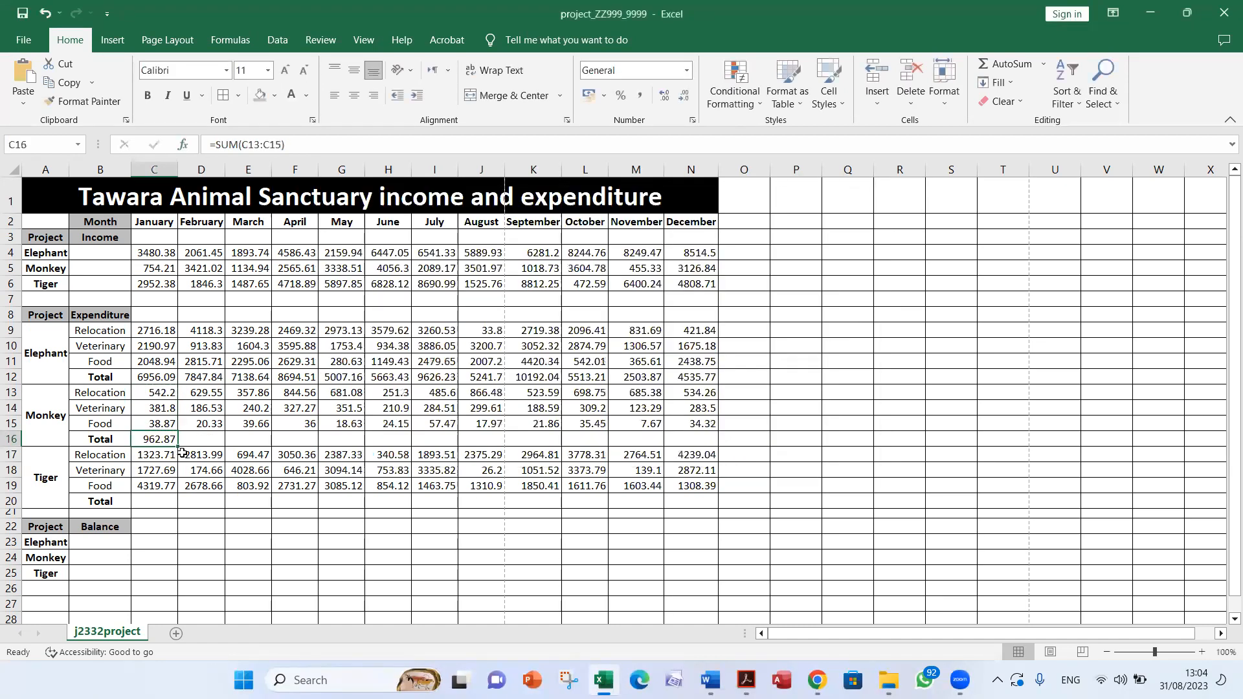
pyautogui.moveTo(179, 447); pyautogui.dragTo(688, 439)
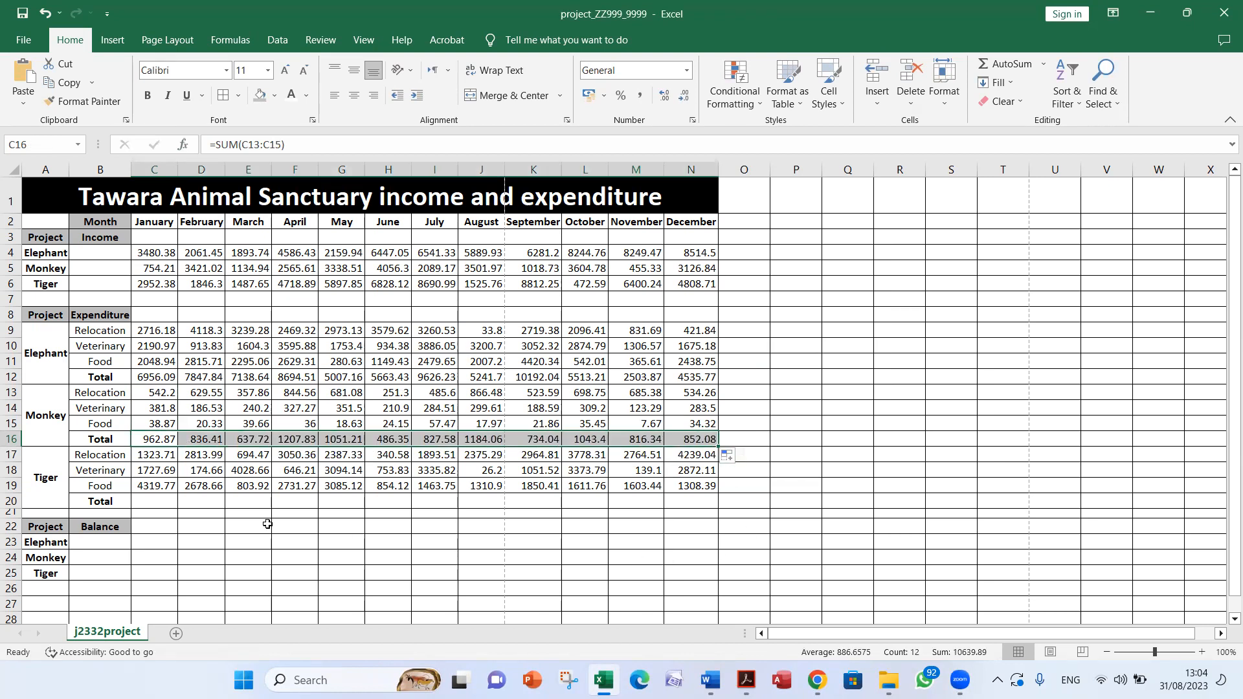
# Total the Tiger project's January expenditure in C20 with SUM over C17:C19, and fill the formula across through December (N20).
pyautogui.click(158, 504)
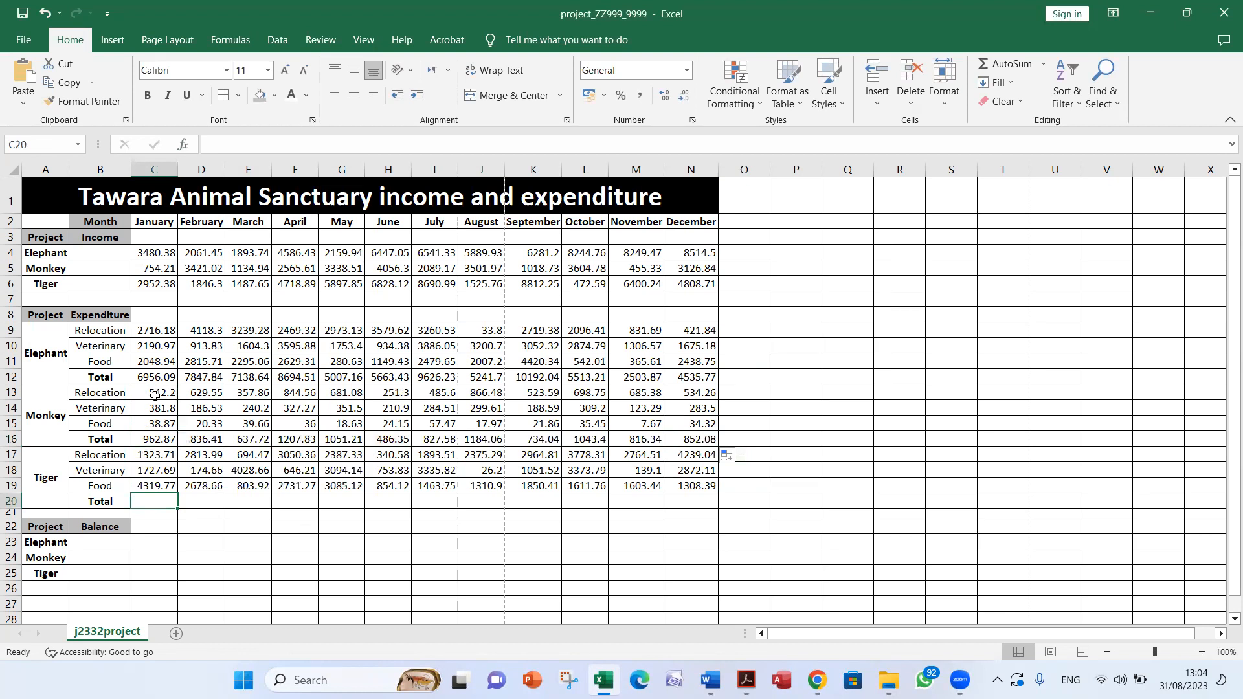
pyautogui.click(184, 144)
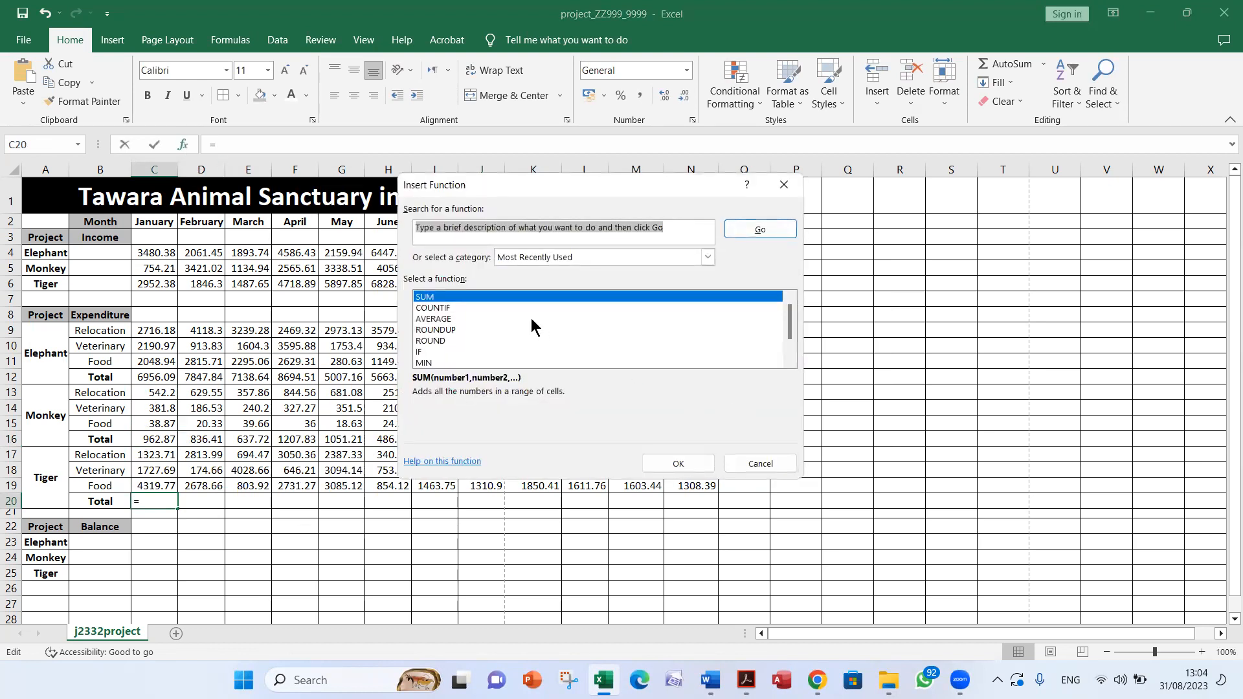
pyautogui.click(512, 296)
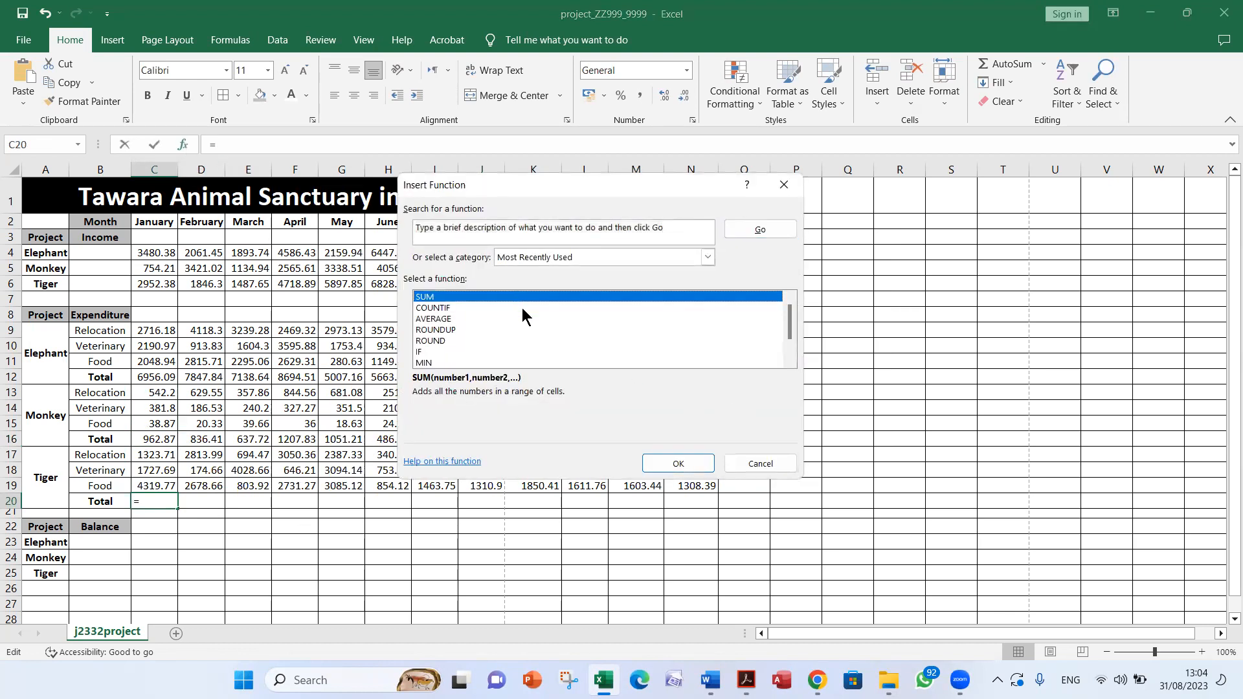
pyautogui.click(687, 465)
pyautogui.click(157, 457)
pyautogui.moveTo(158, 458); pyautogui.dragTo(157, 484)
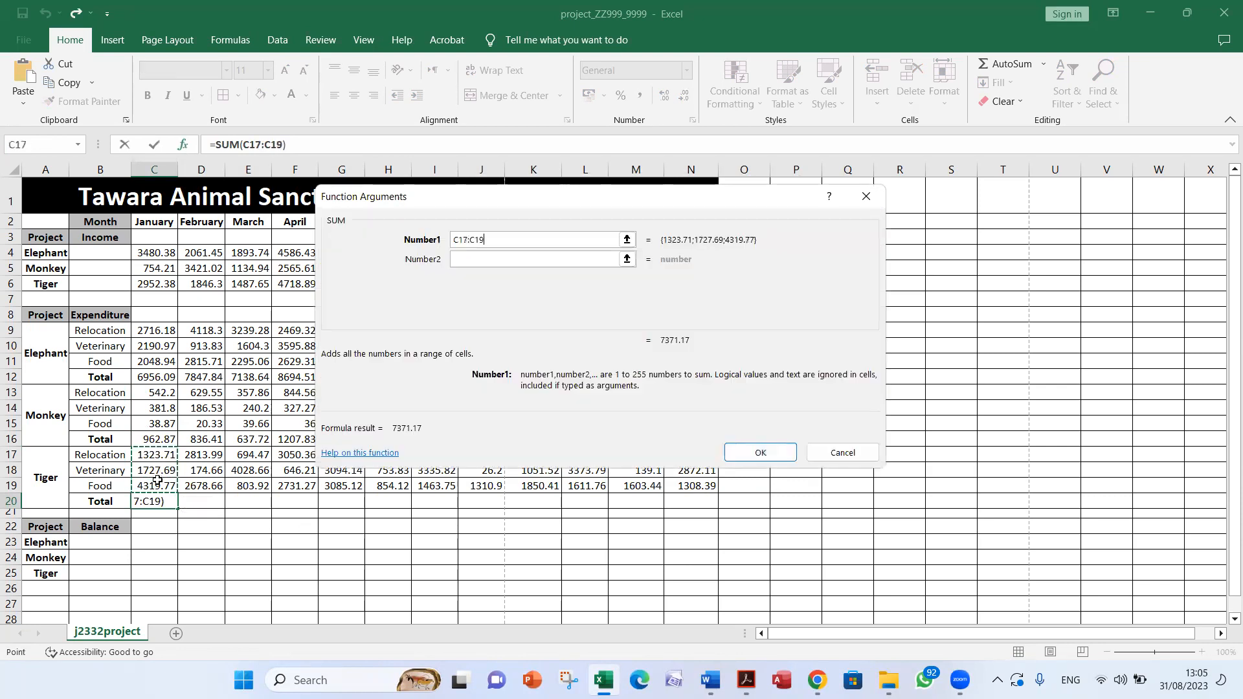
pyautogui.click(768, 456)
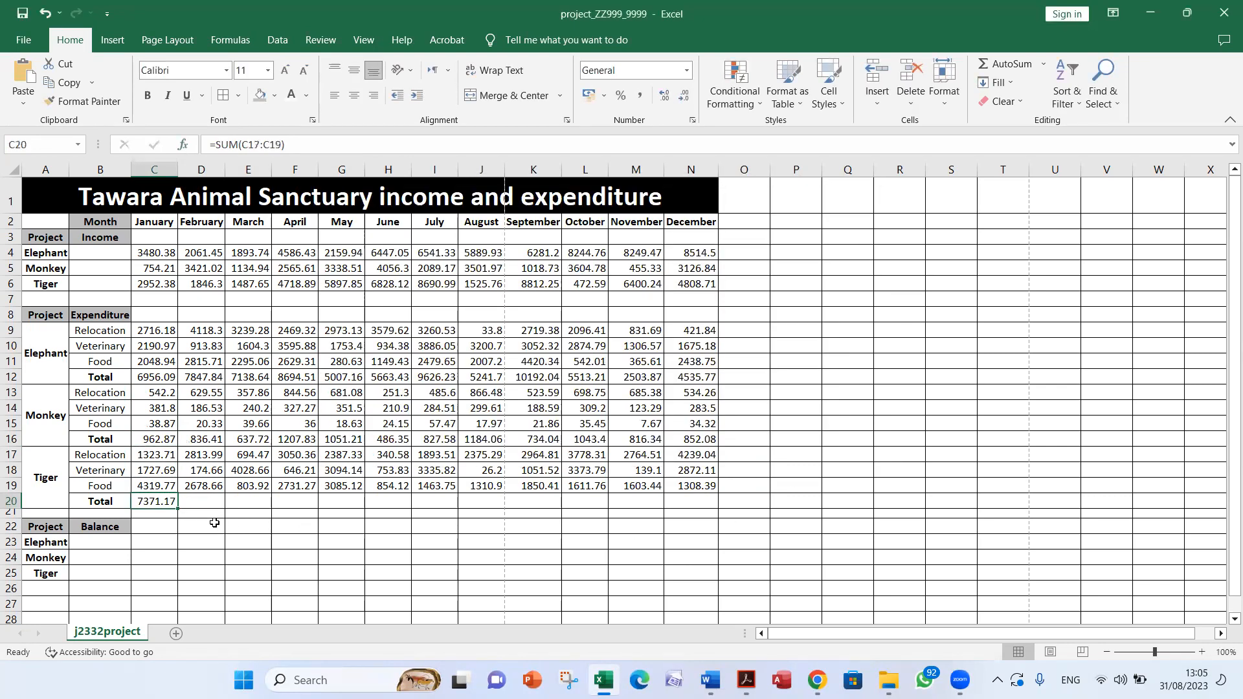
pyautogui.moveTo(180, 509); pyautogui.dragTo(699, 513)
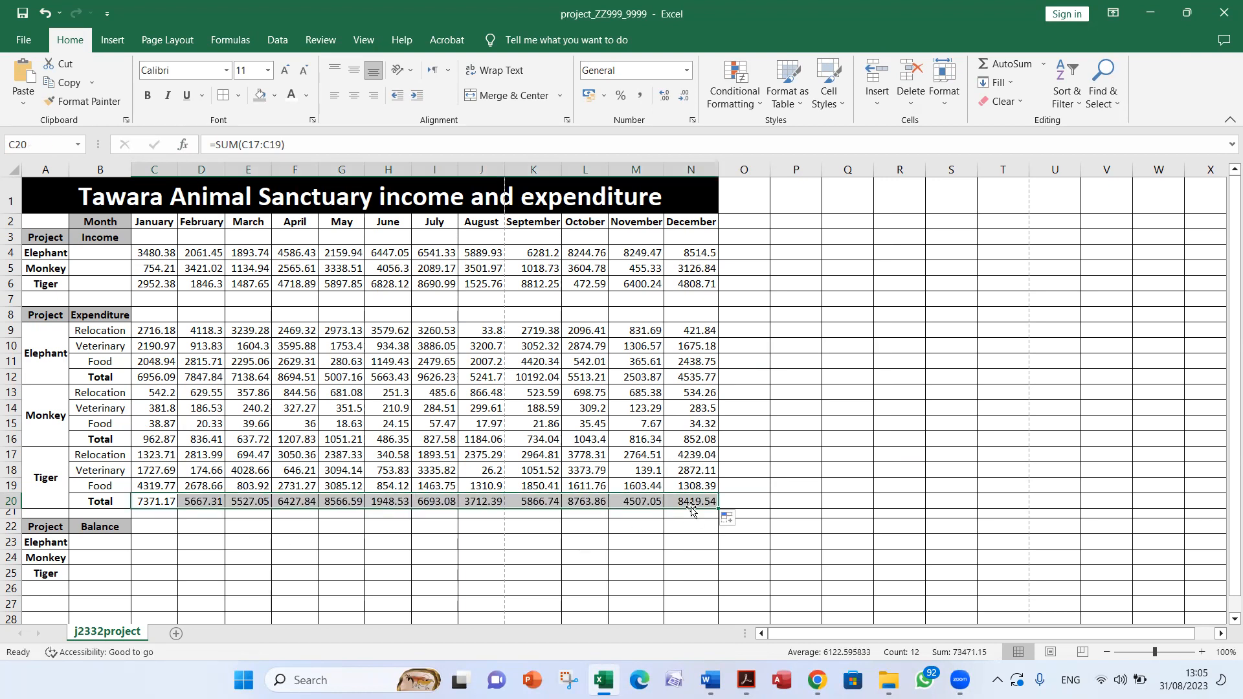
# Check the December total formulas for the Tiger (N20) and Monkey (N16) projects, and save the workbook.
pyautogui.click(909, 484)
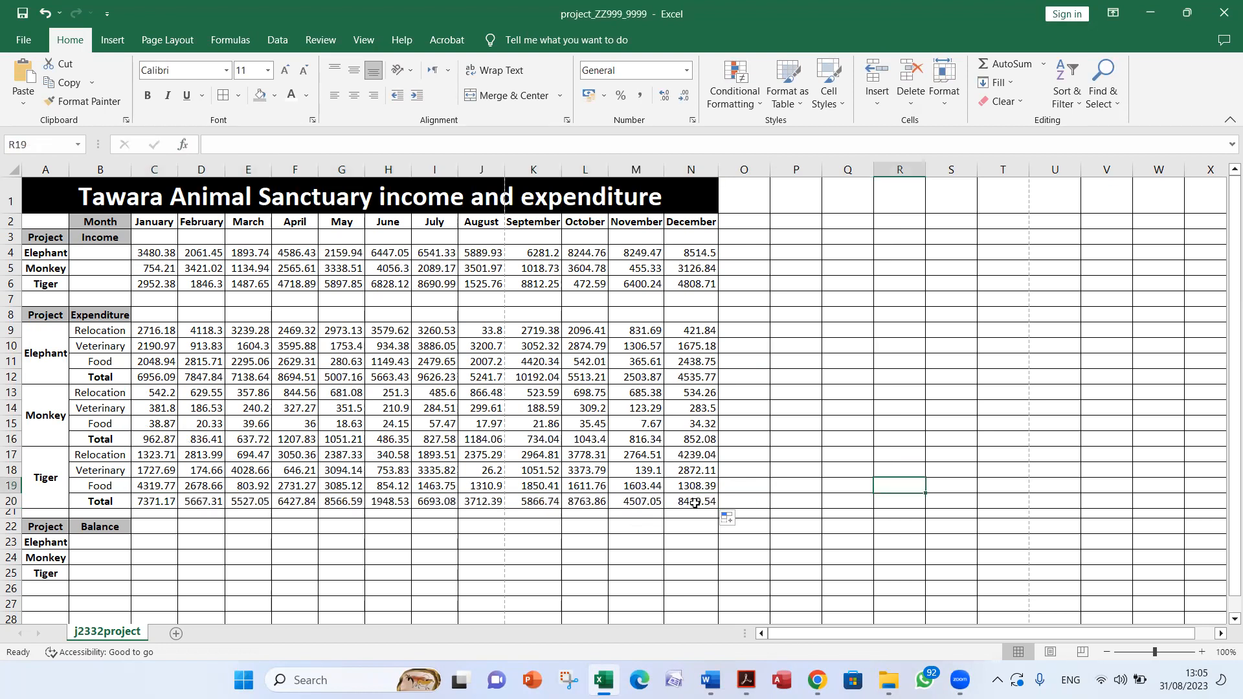
pyautogui.doubleClick(702, 504)
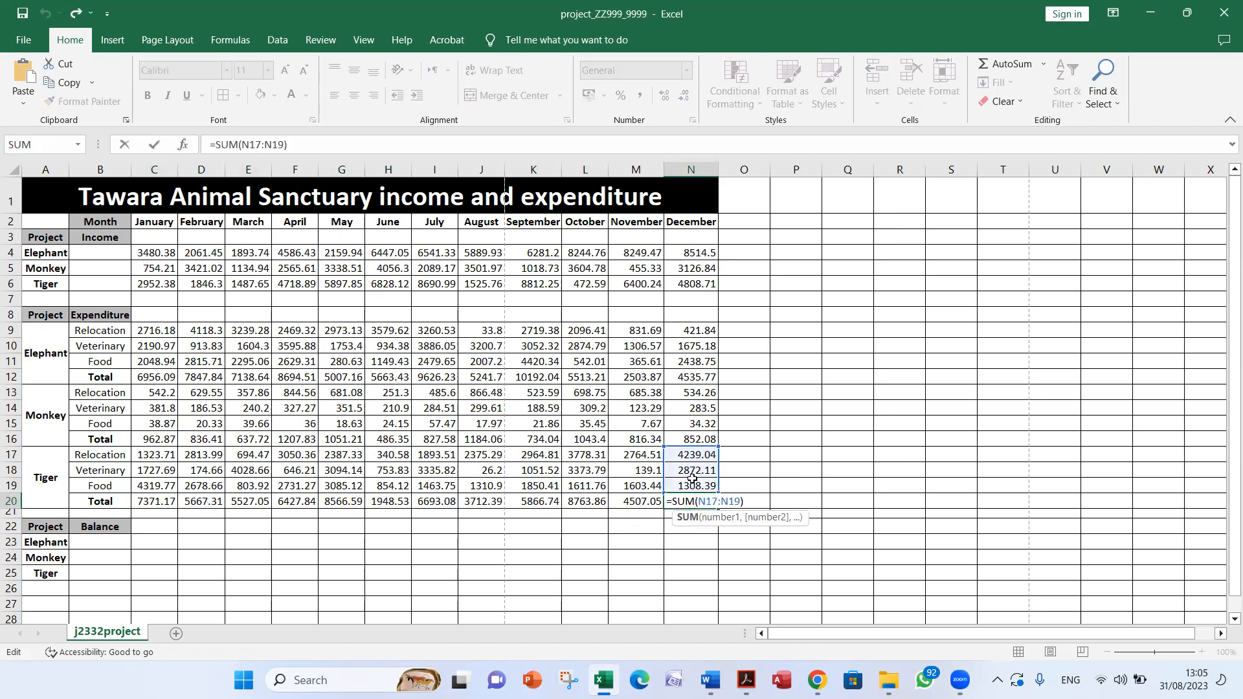
pyautogui.hotkey('ctrl', 'Return')
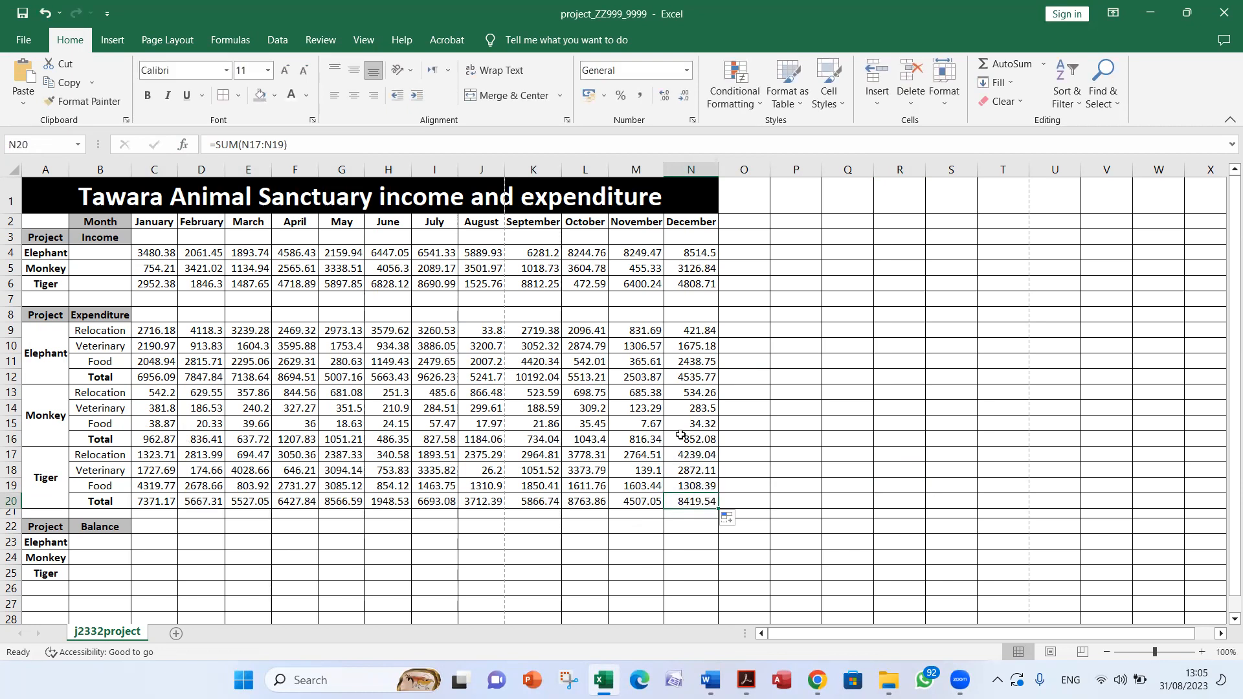
pyautogui.click(688, 438)
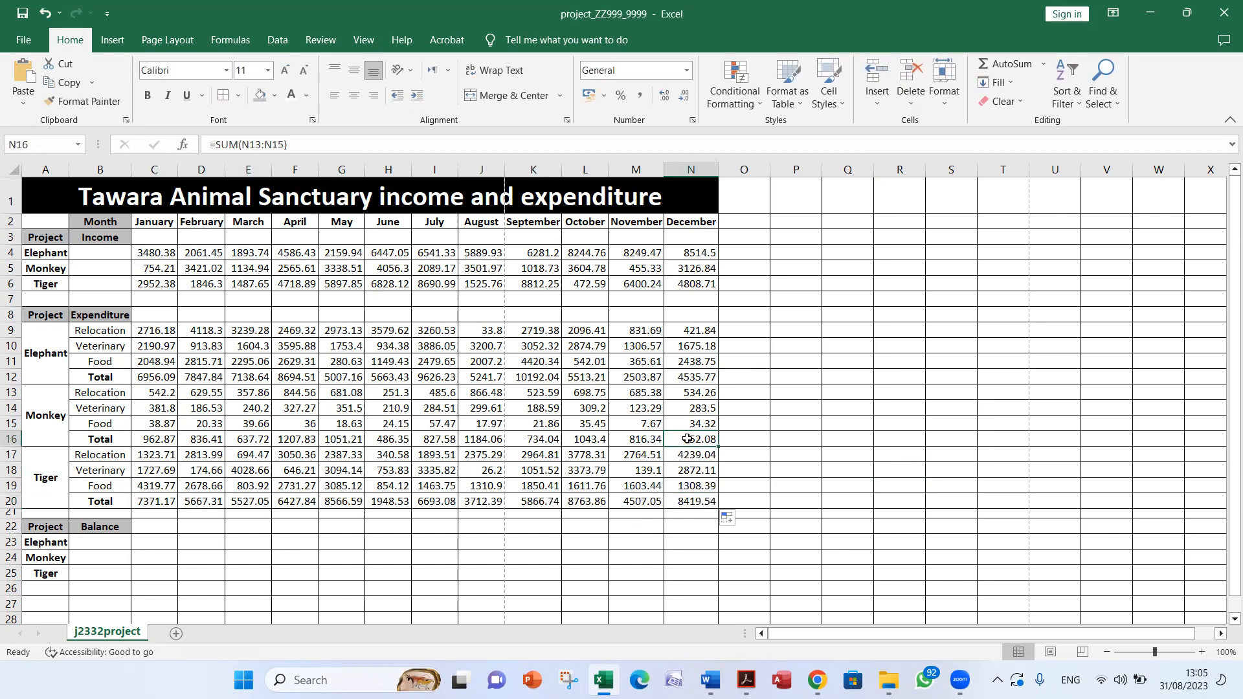
pyautogui.doubleClick(687, 438)
pyautogui.press('Escape')
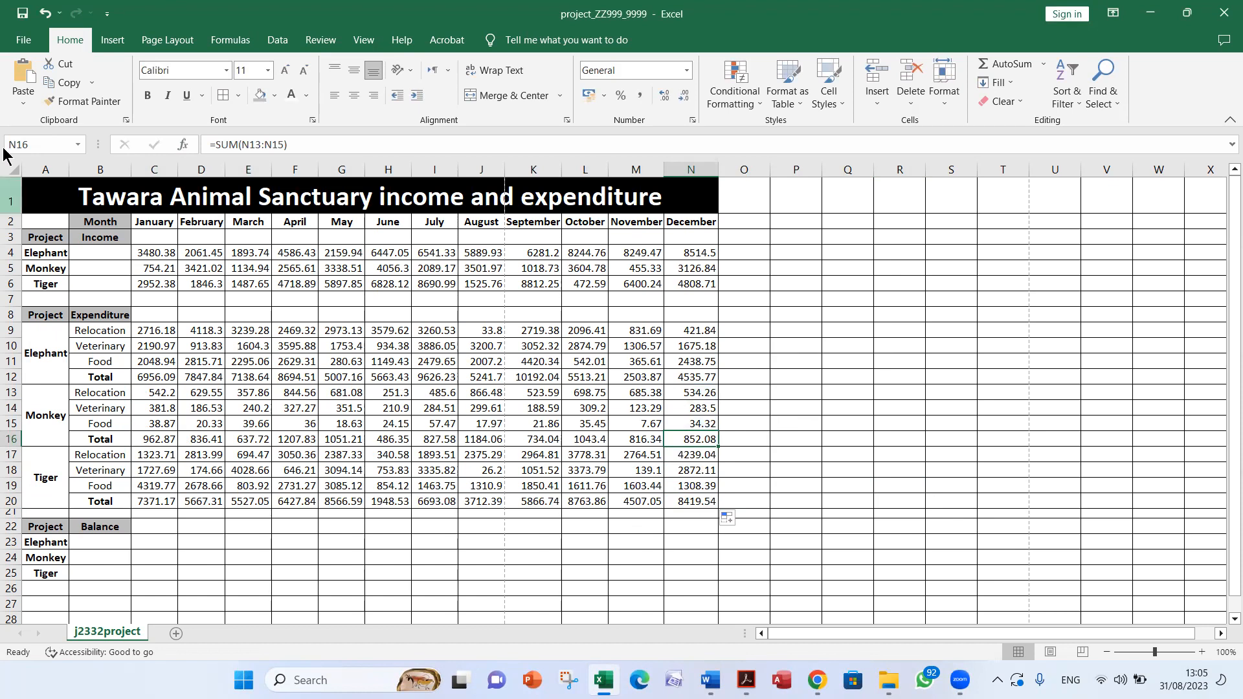
pyautogui.click(22, 13)
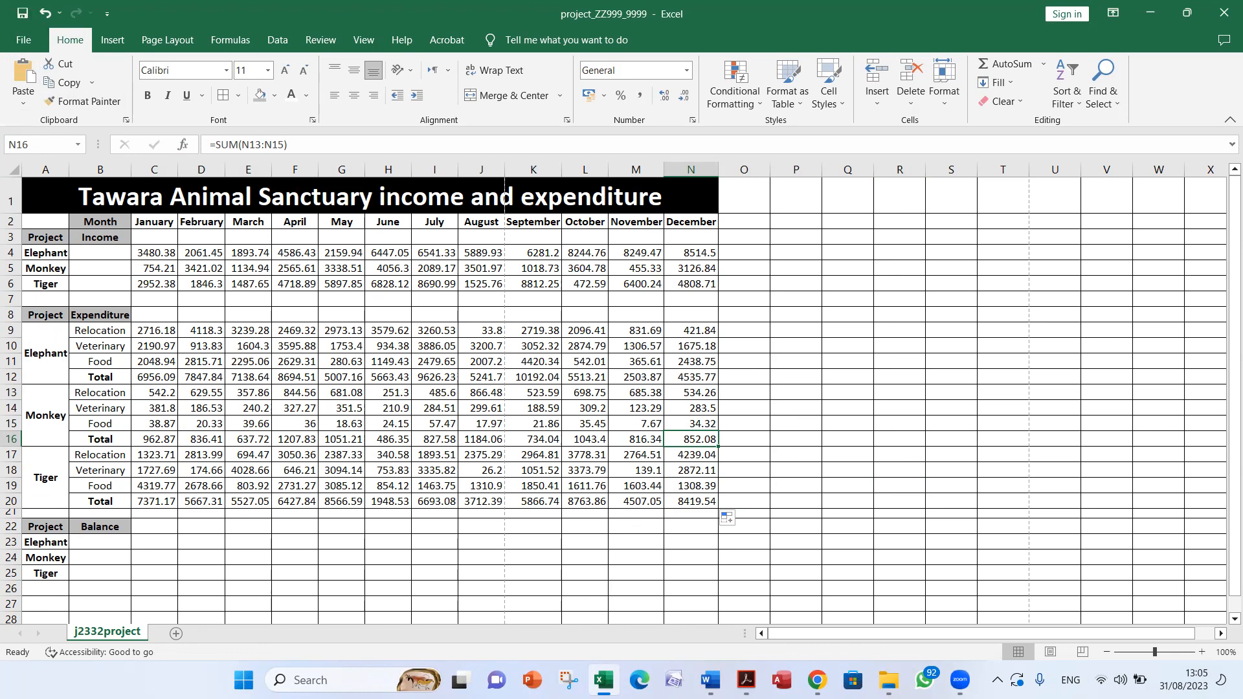
# Switch to the exam paper in Adobe Acrobat and review the marks for questions 10 and 11 and question 11's target cell.
pyautogui.hotkey('alt', 'Tab')
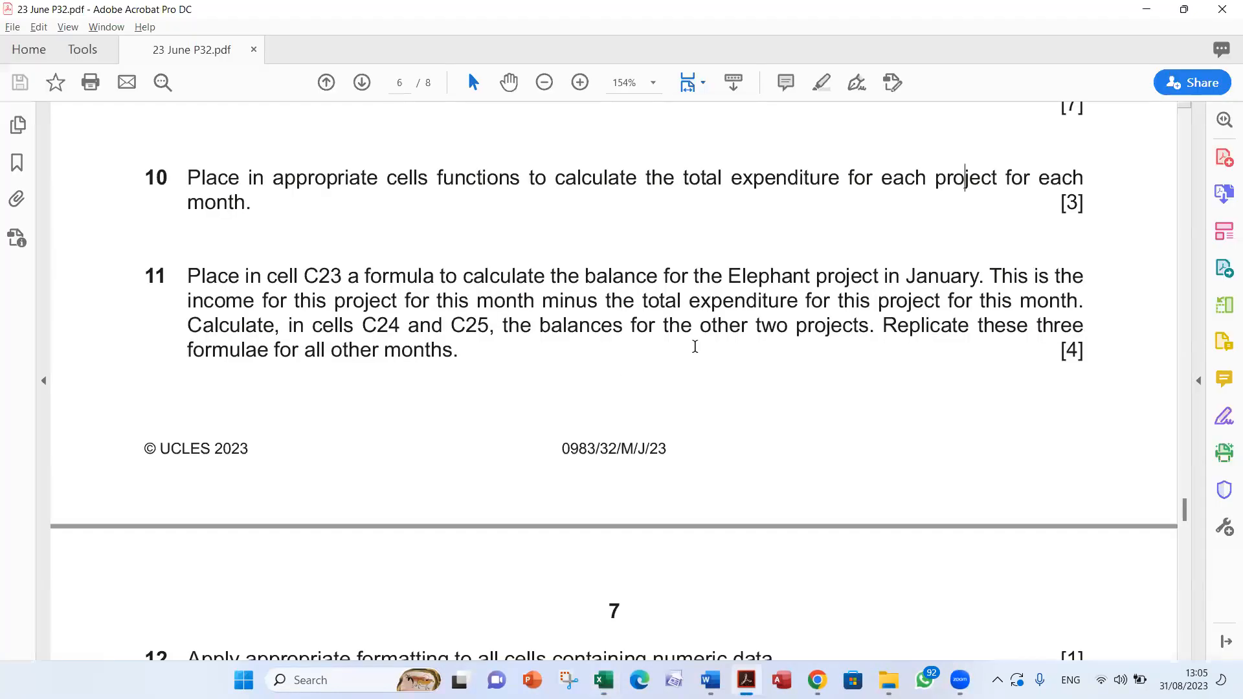
pyautogui.scroll(1, 686, 369)
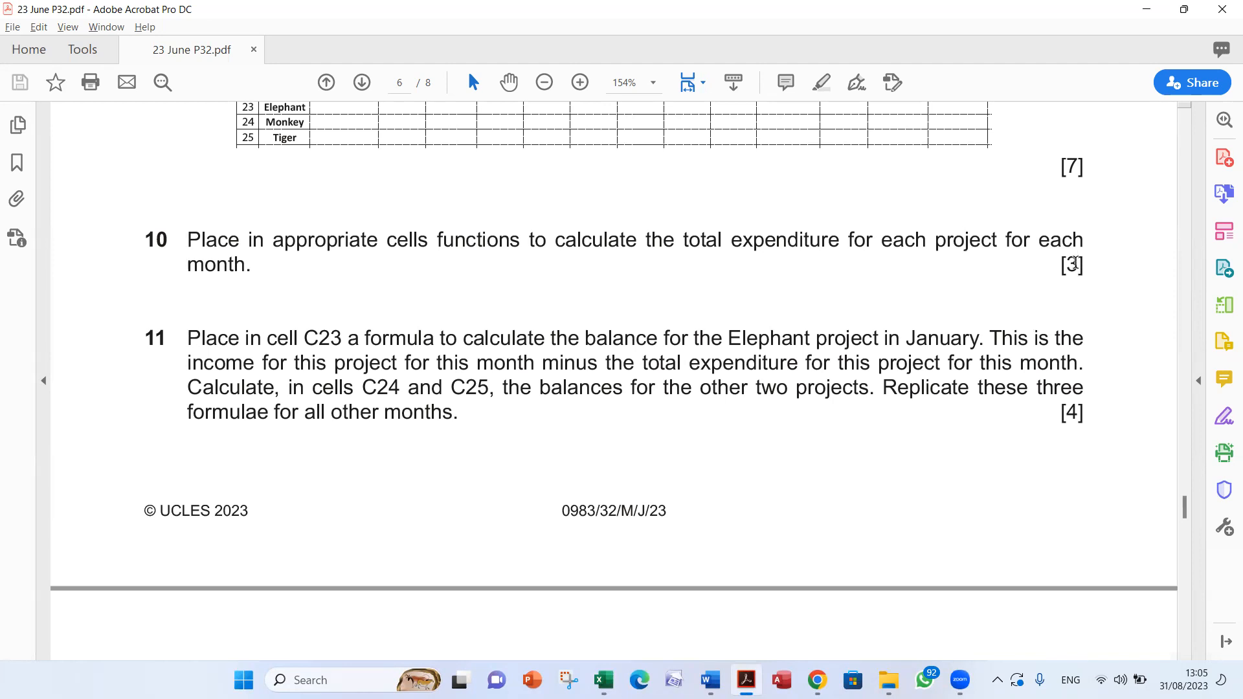
pyautogui.moveTo(1073, 264); pyautogui.dragTo(1090, 292)
pyautogui.moveTo(1070, 414); pyautogui.dragTo(1085, 421)
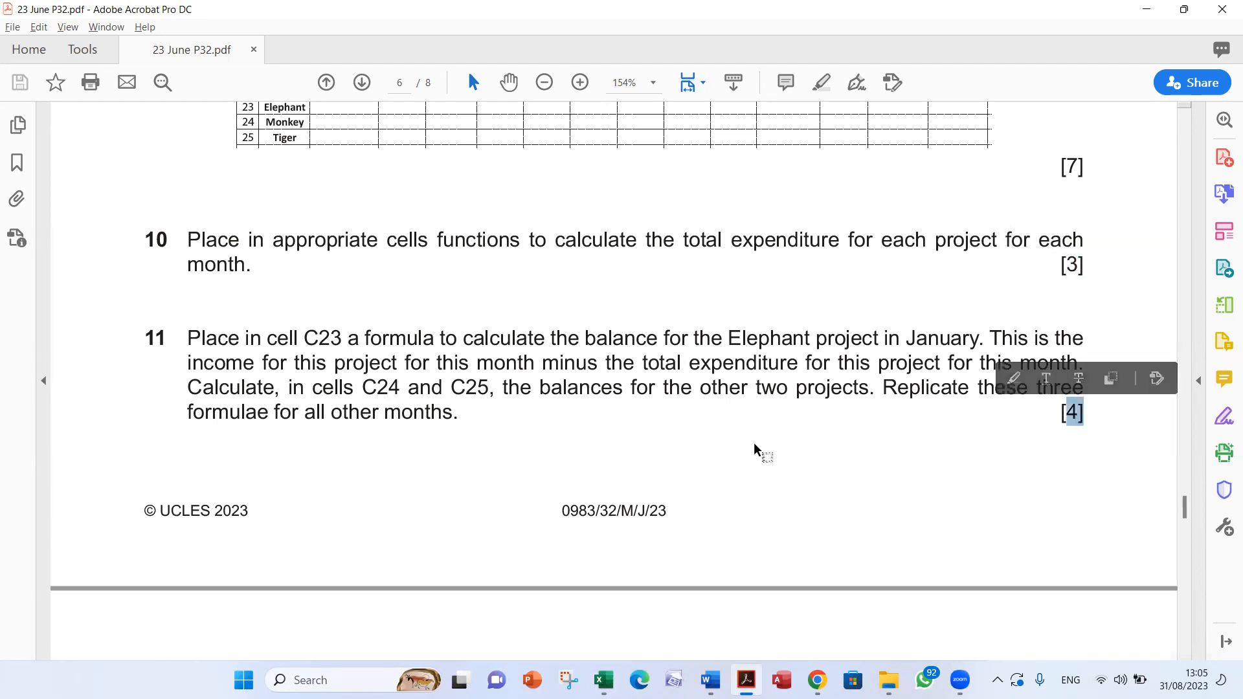
pyautogui.doubleClick(321, 336)
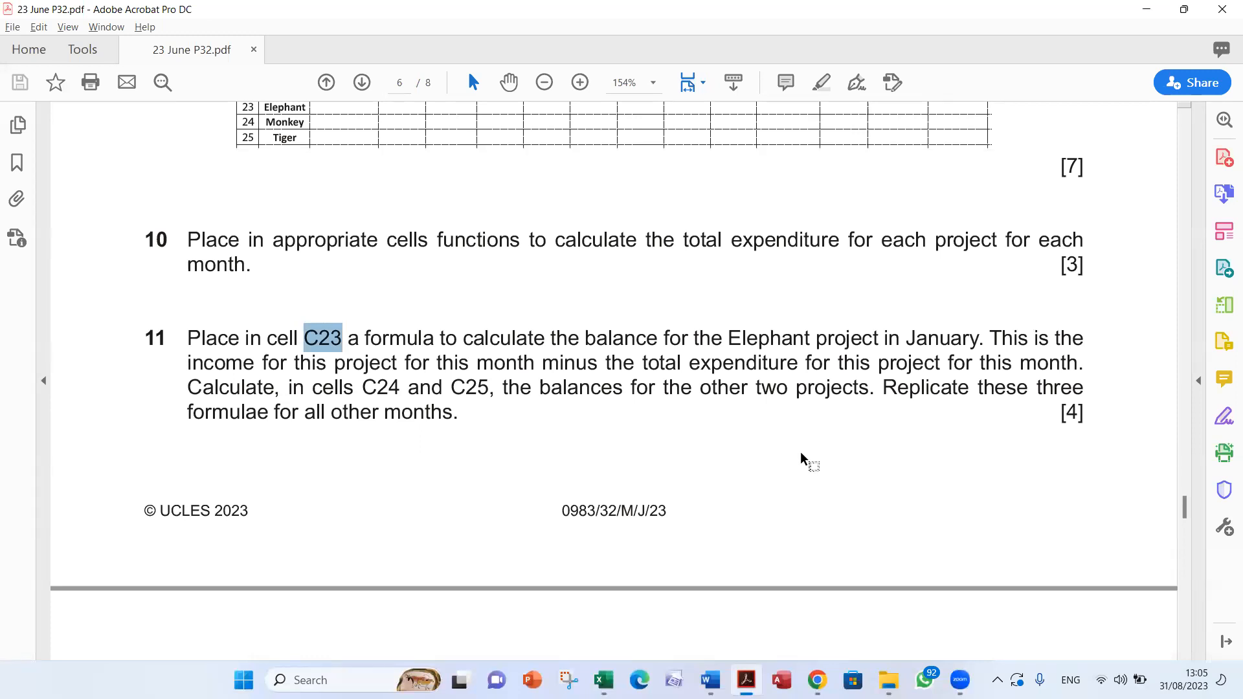
# Return to Excel and select C23, where the January column meets the Elephant row of the Balance section.
pyautogui.hotkey('alt', 'Tab')
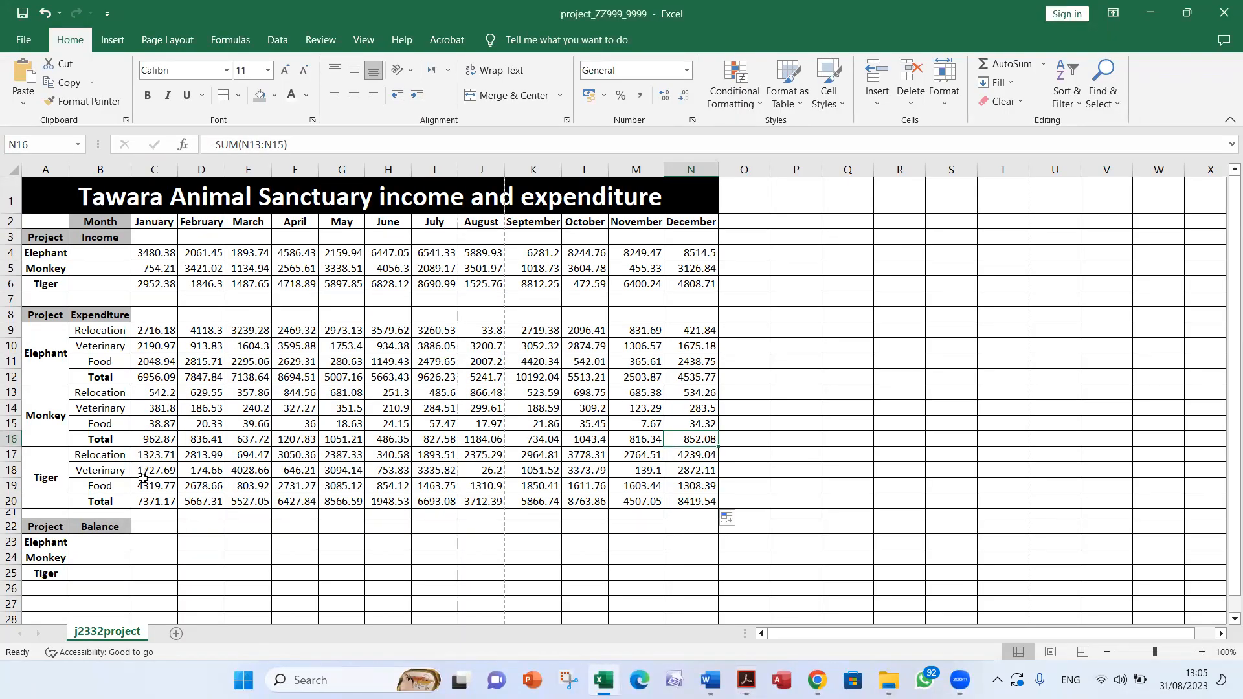
pyautogui.click(151, 544)
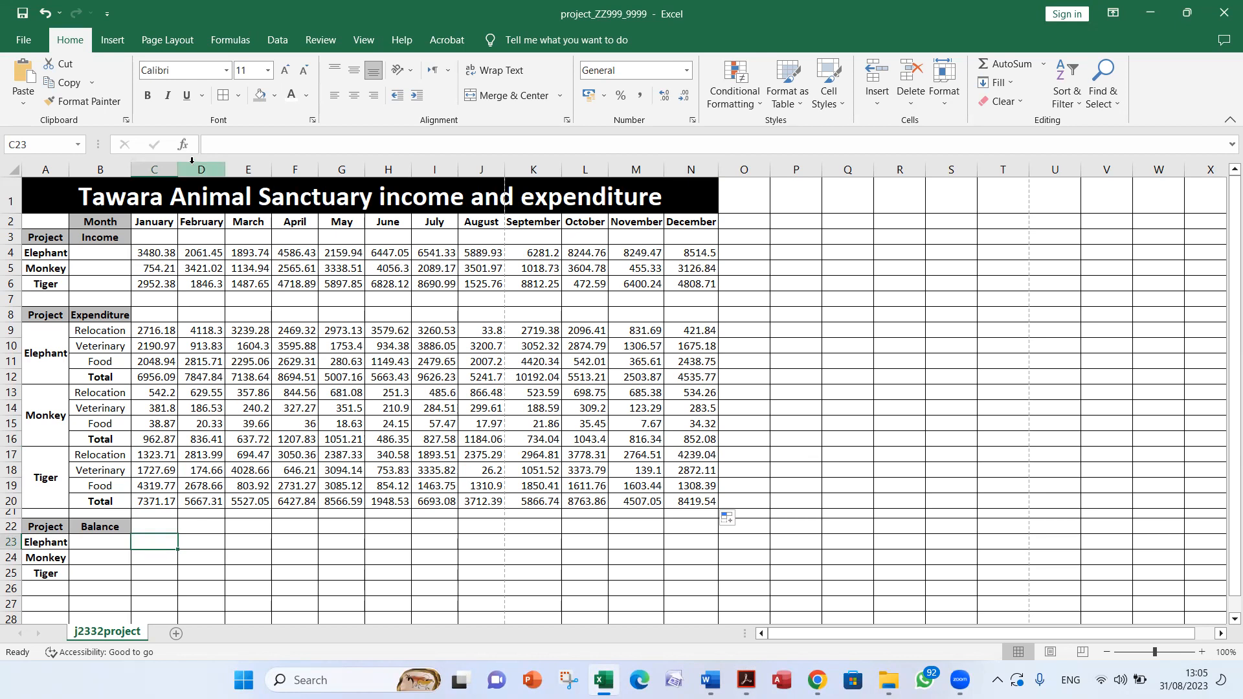
pyautogui.click(161, 167)
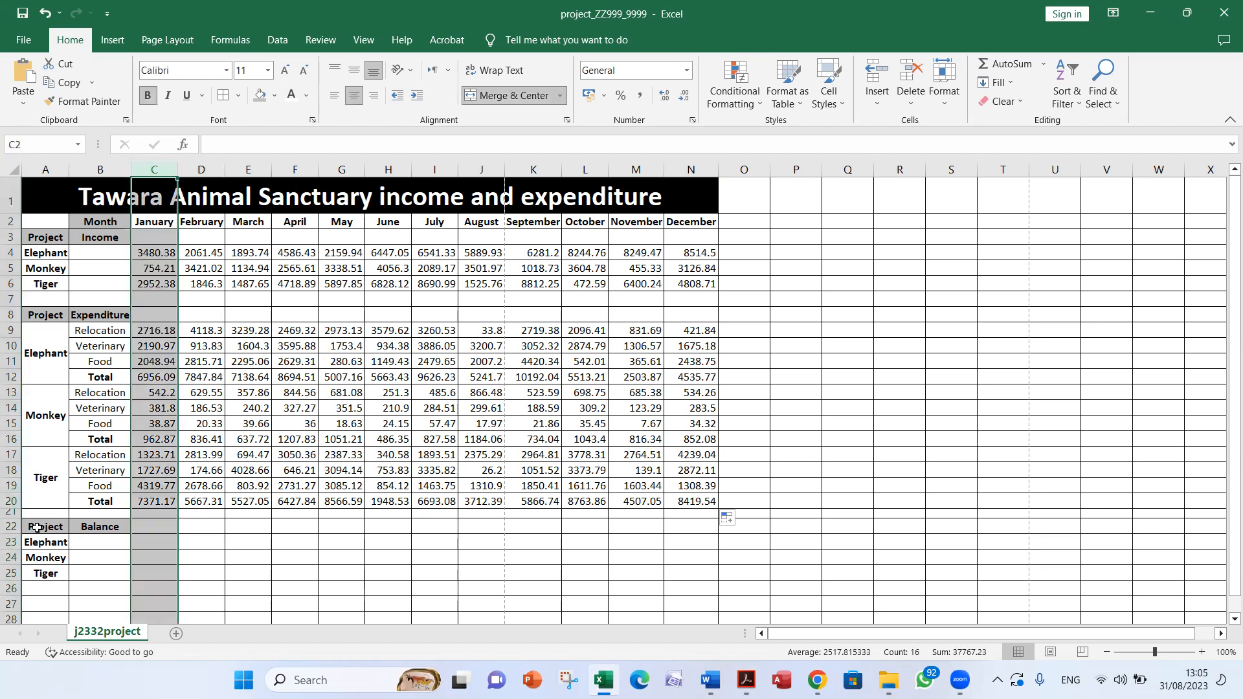
pyautogui.click(11, 542)
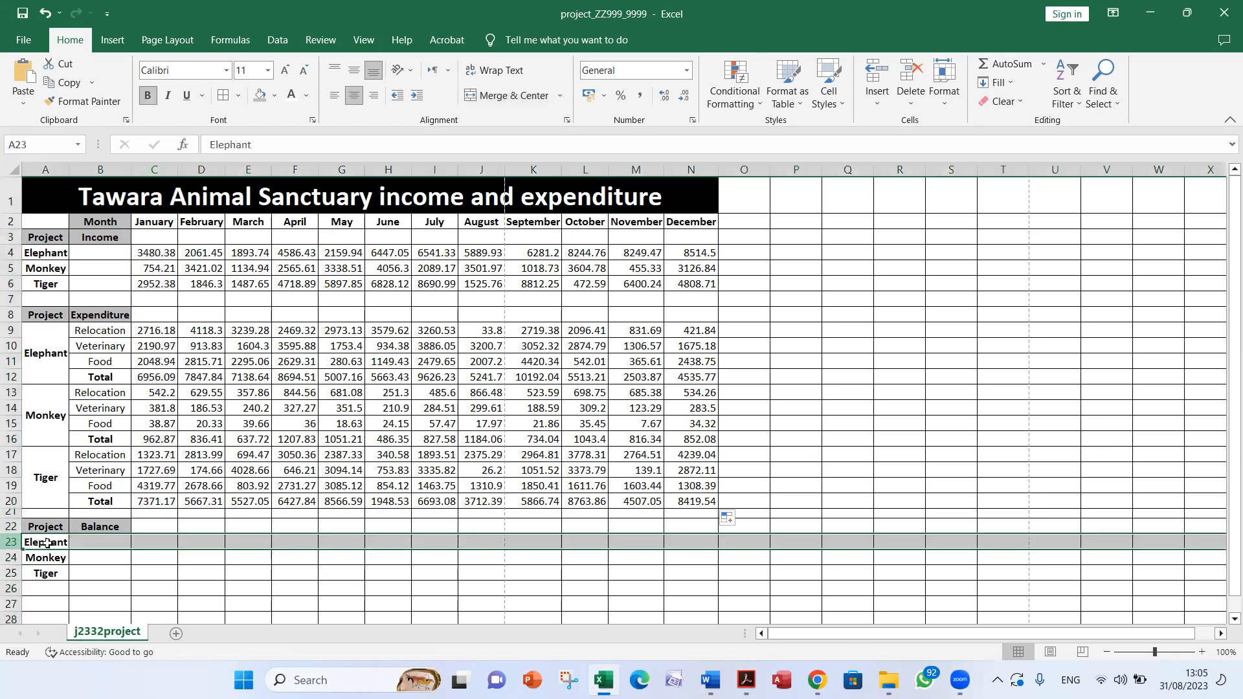
pyautogui.click(158, 541)
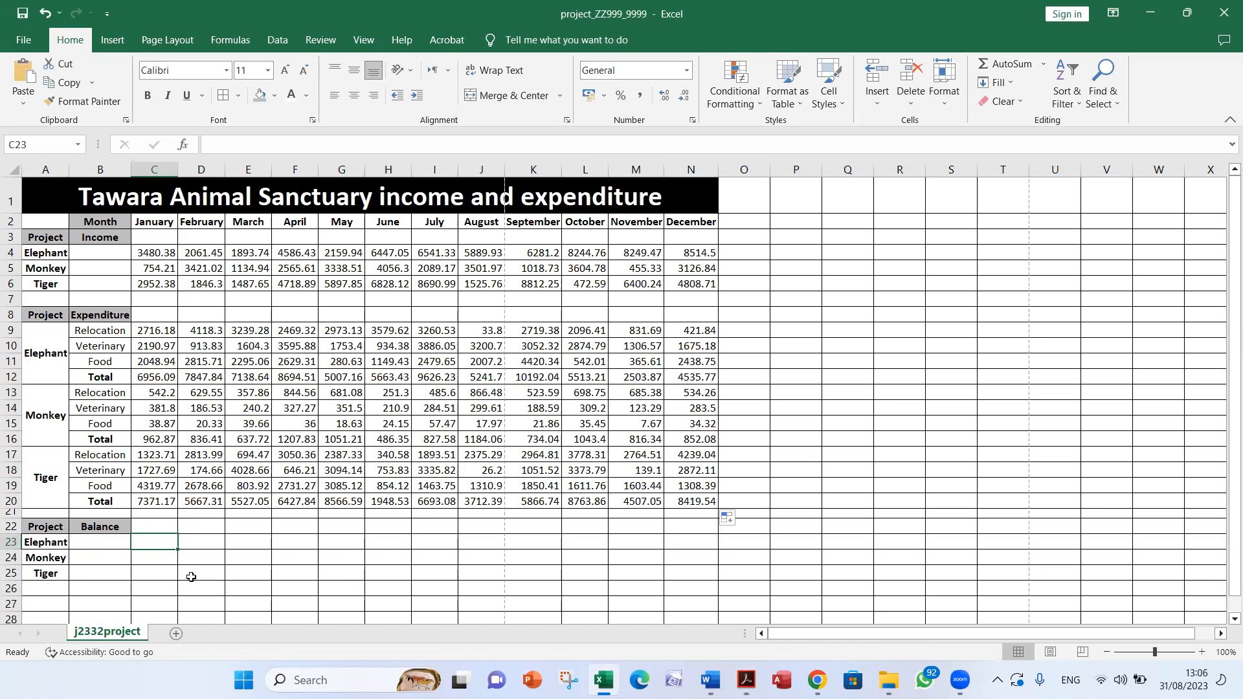
# Study question 11 in the Acrobat exam paper for how the Elephant January balance is defined, comparing it with the Excel sheet.
pyautogui.hotkey('alt', 'Tab')
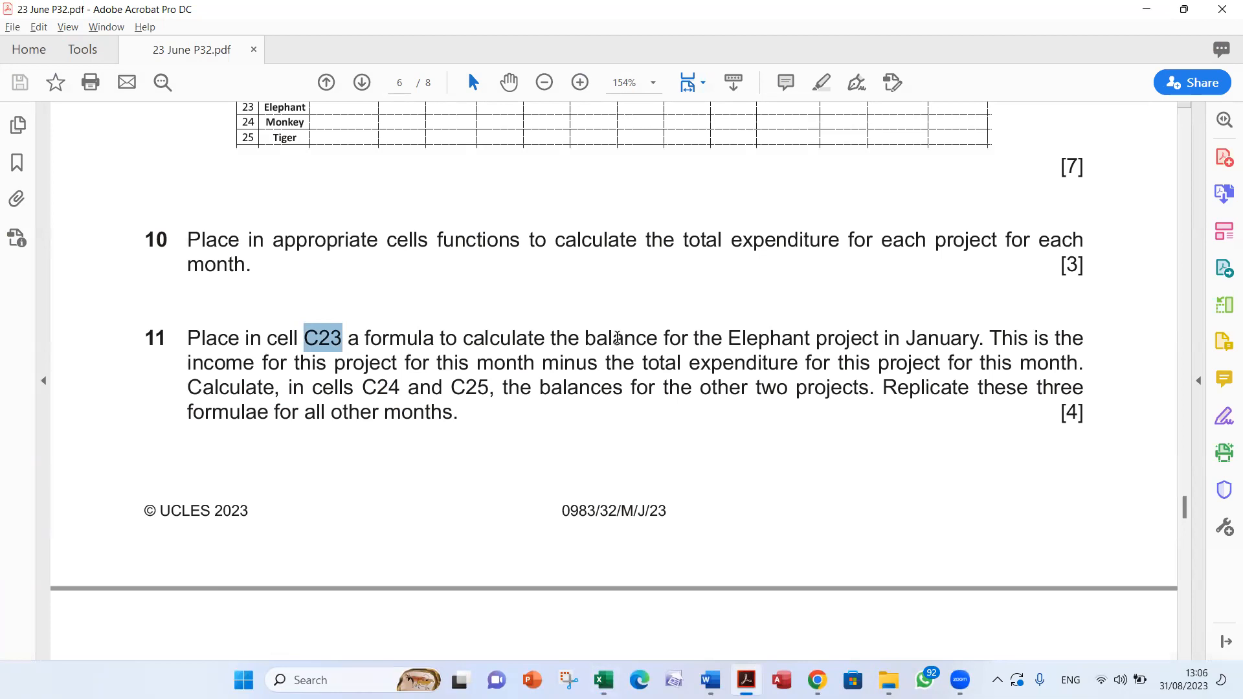
pyautogui.moveTo(728, 338); pyautogui.dragTo(878, 338)
pyautogui.doubleClick(949, 338)
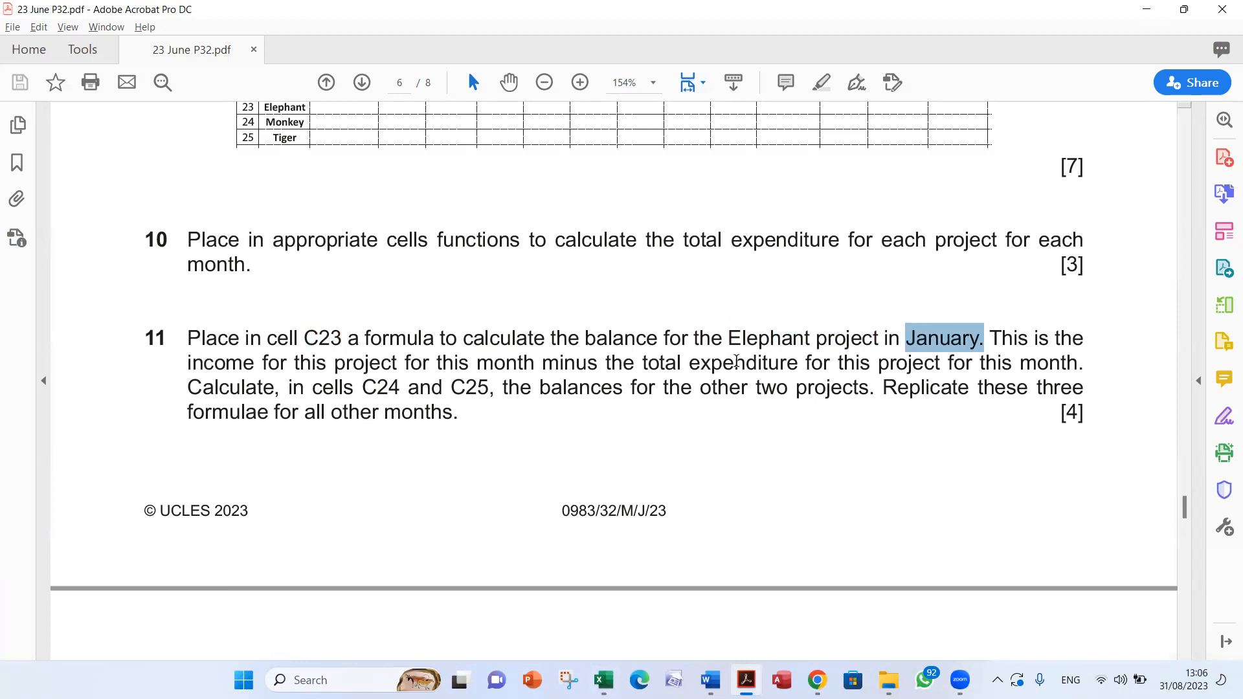
pyautogui.doubleClick(735, 362)
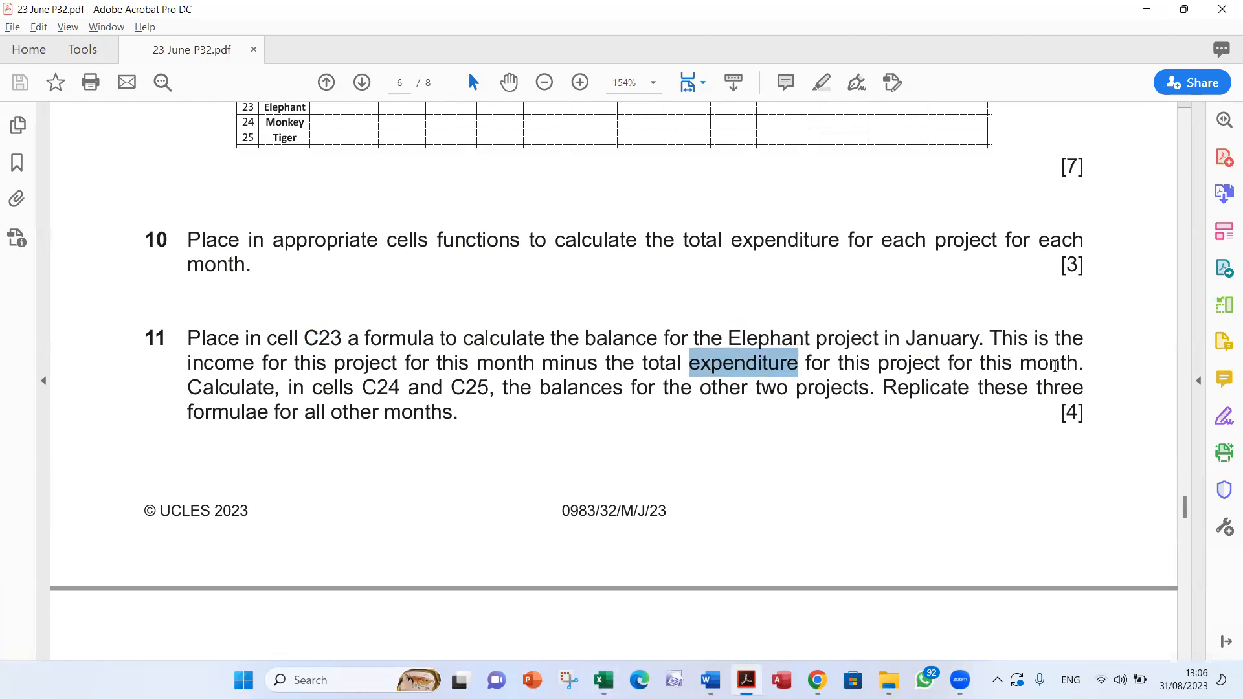
pyautogui.hotkey('alt', 'Tab')
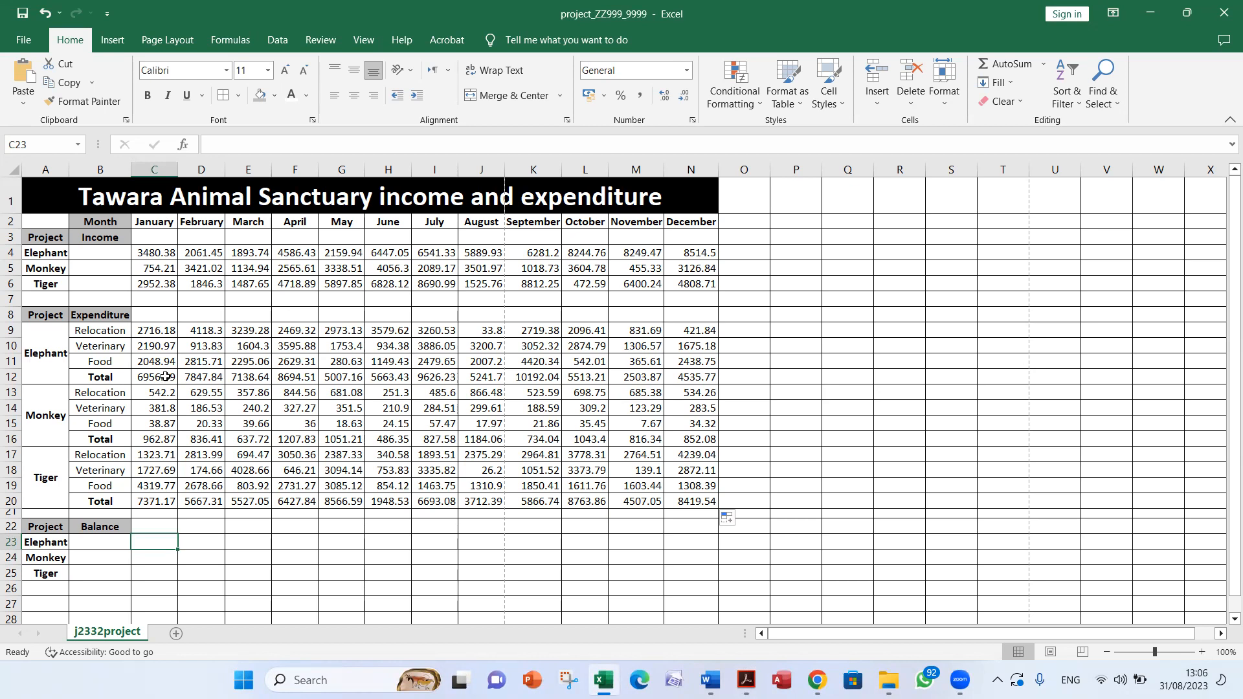
pyautogui.hotkey('alt', 'Tab')
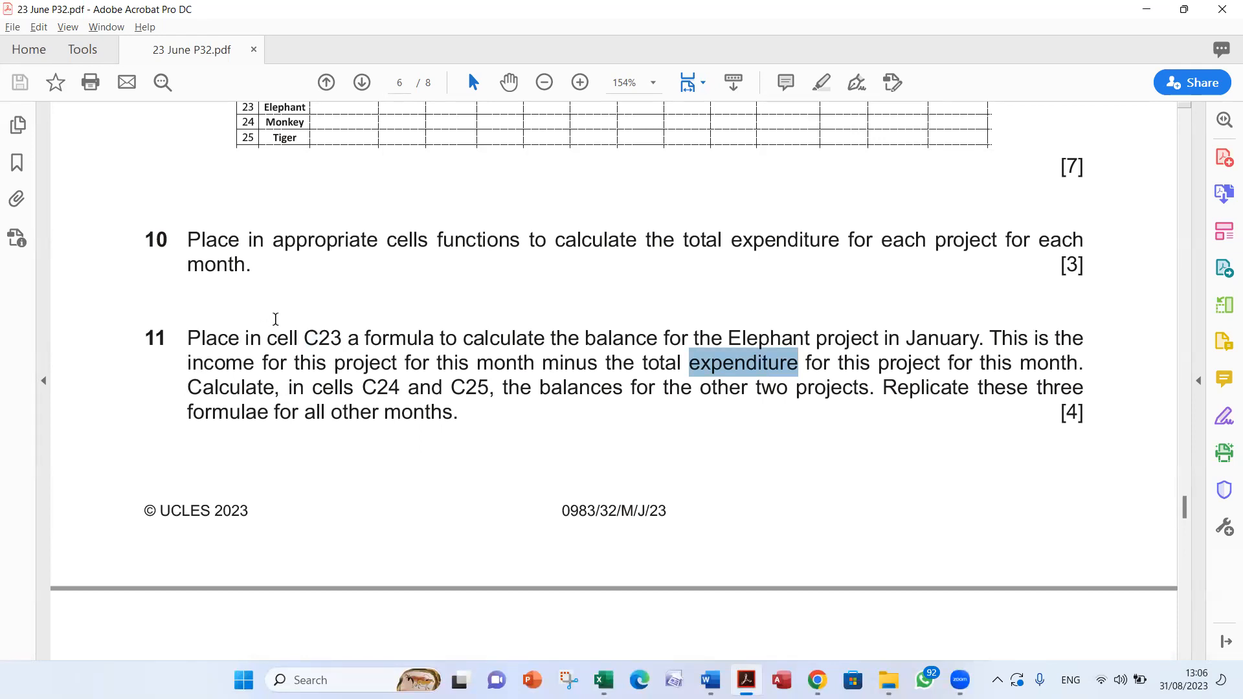
pyautogui.hotkey('alt', 'Tab')
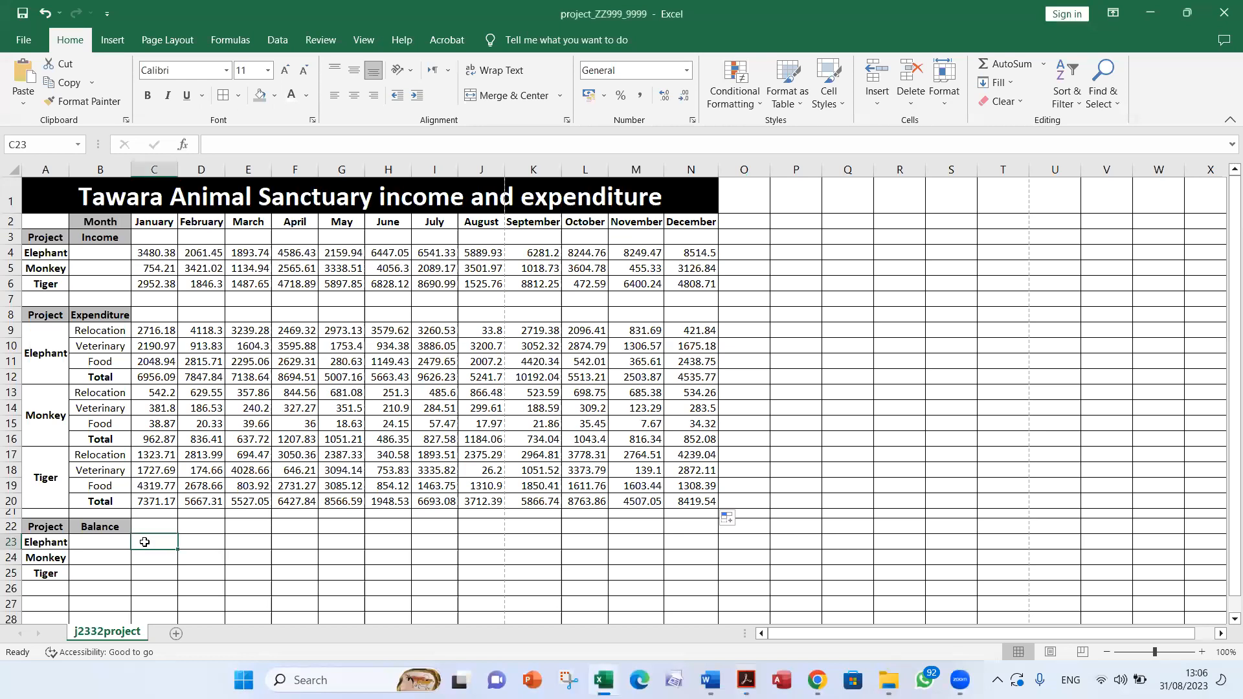
pyautogui.hotkey('alt', 'Tab')
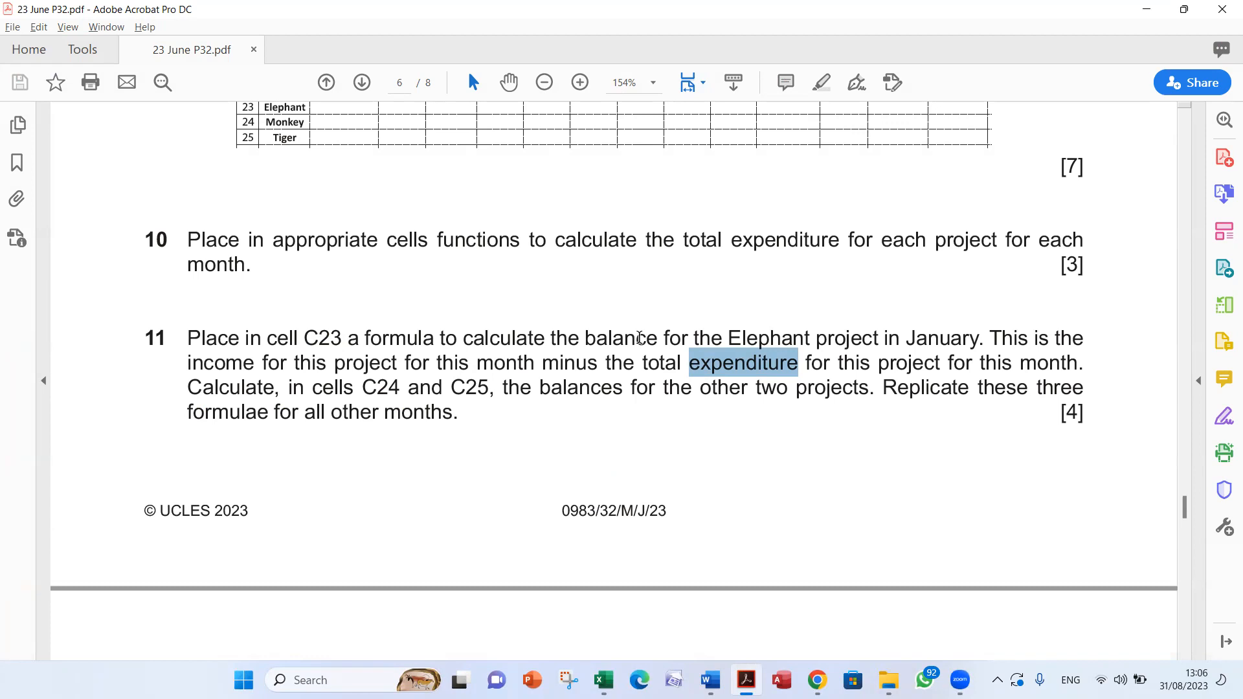
# Return to Excel, calculate the Elephant January balance in C23 with =C4-C12, and reopen the formula to check its references.
pyautogui.hotkey('alt', 'Tab')
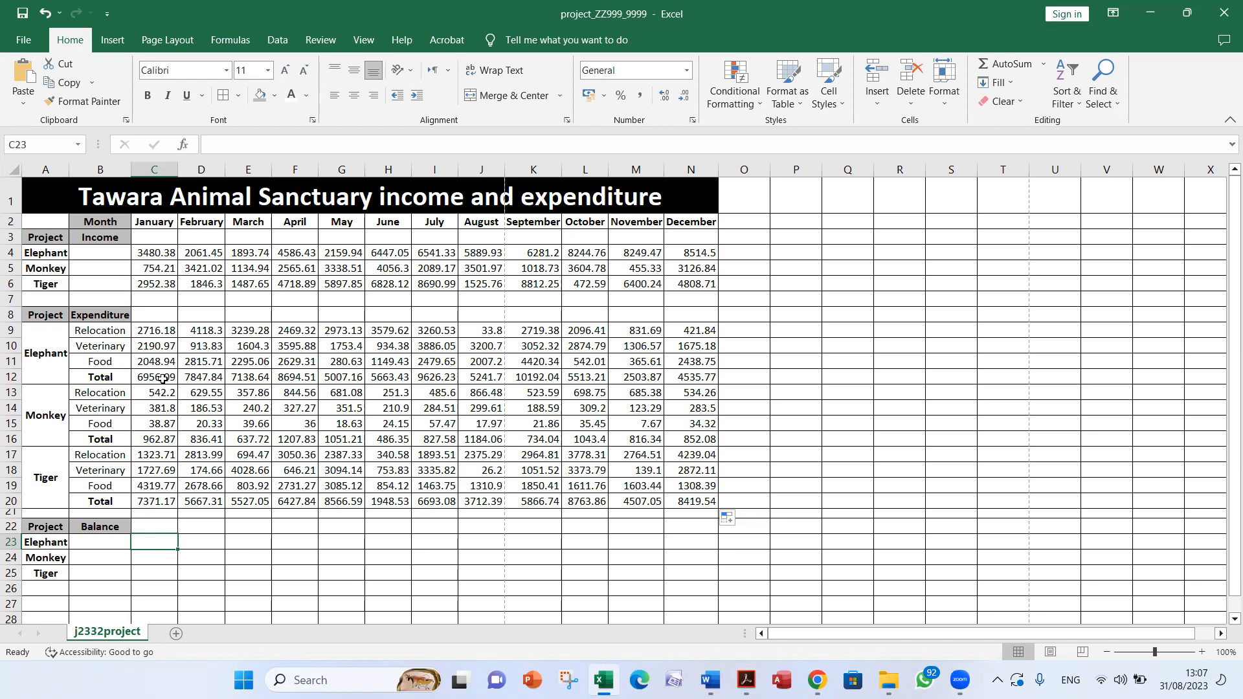
pyautogui.write('=')
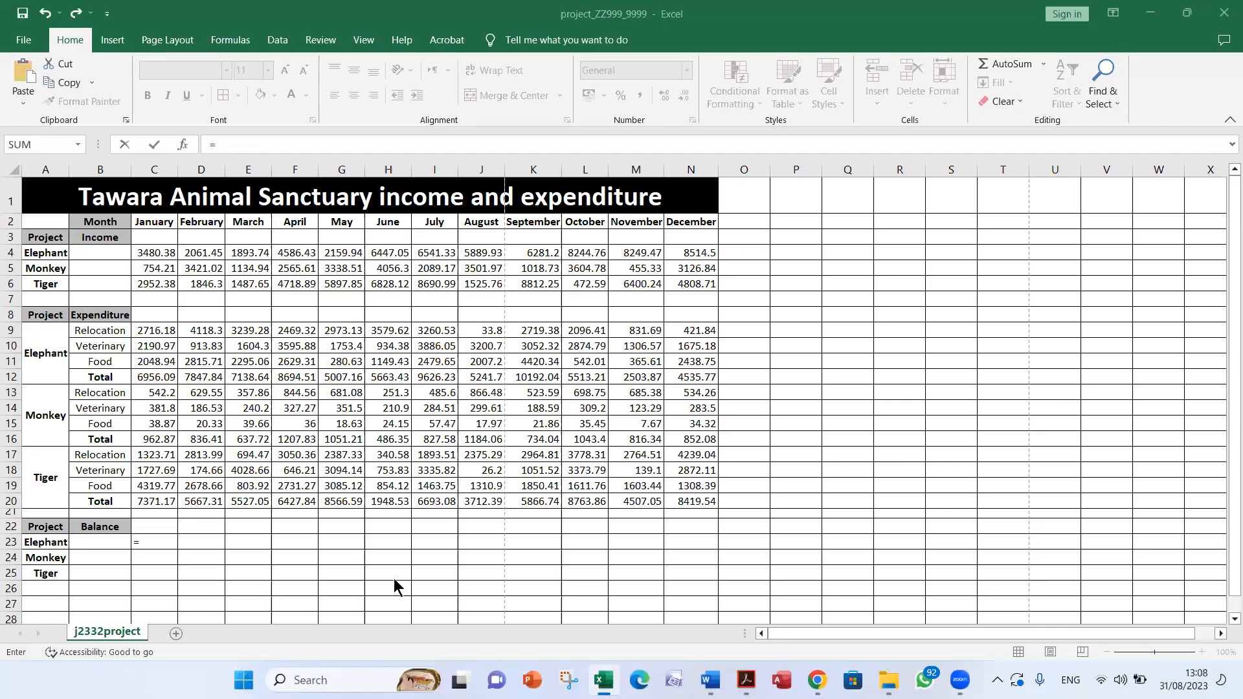
pyautogui.click(156, 542)
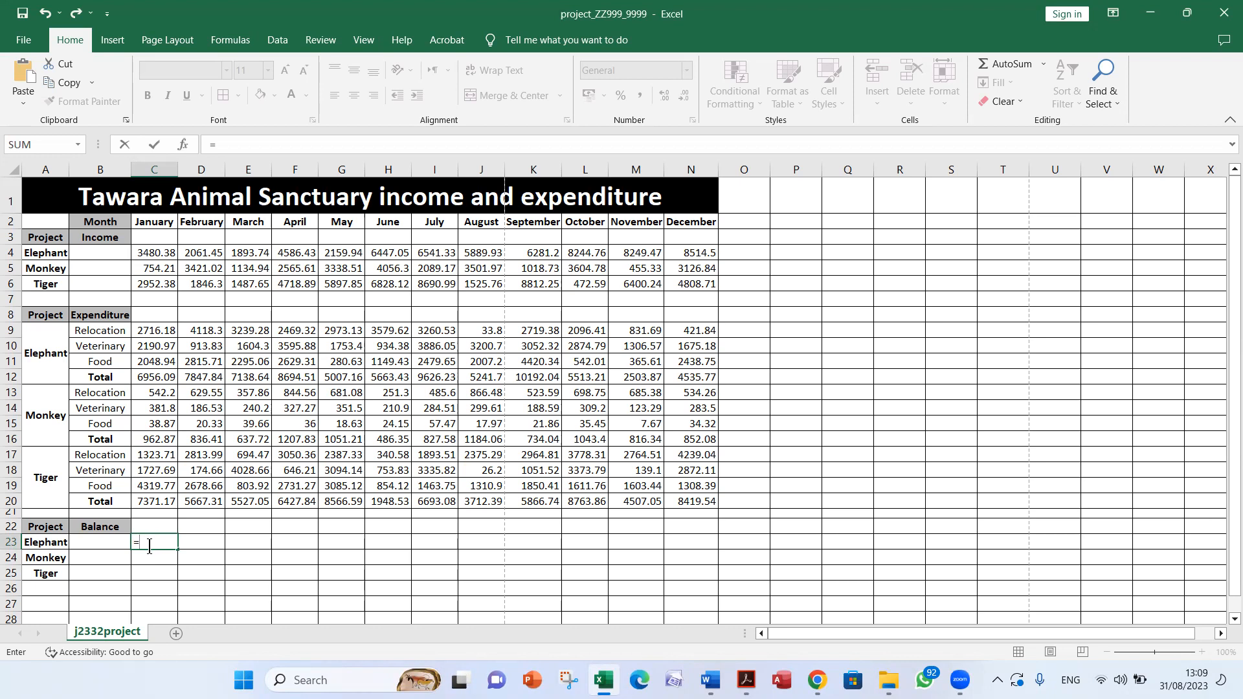
pyautogui.click(153, 250)
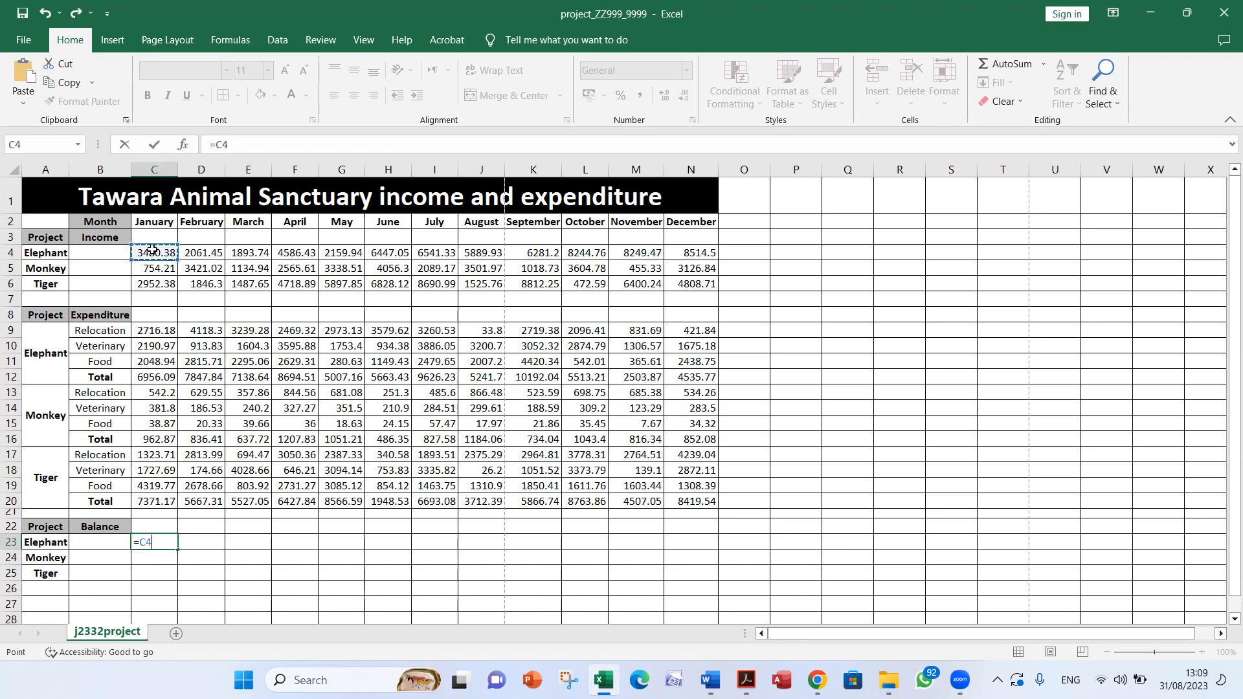
pyautogui.write('-')
pyautogui.click(149, 378)
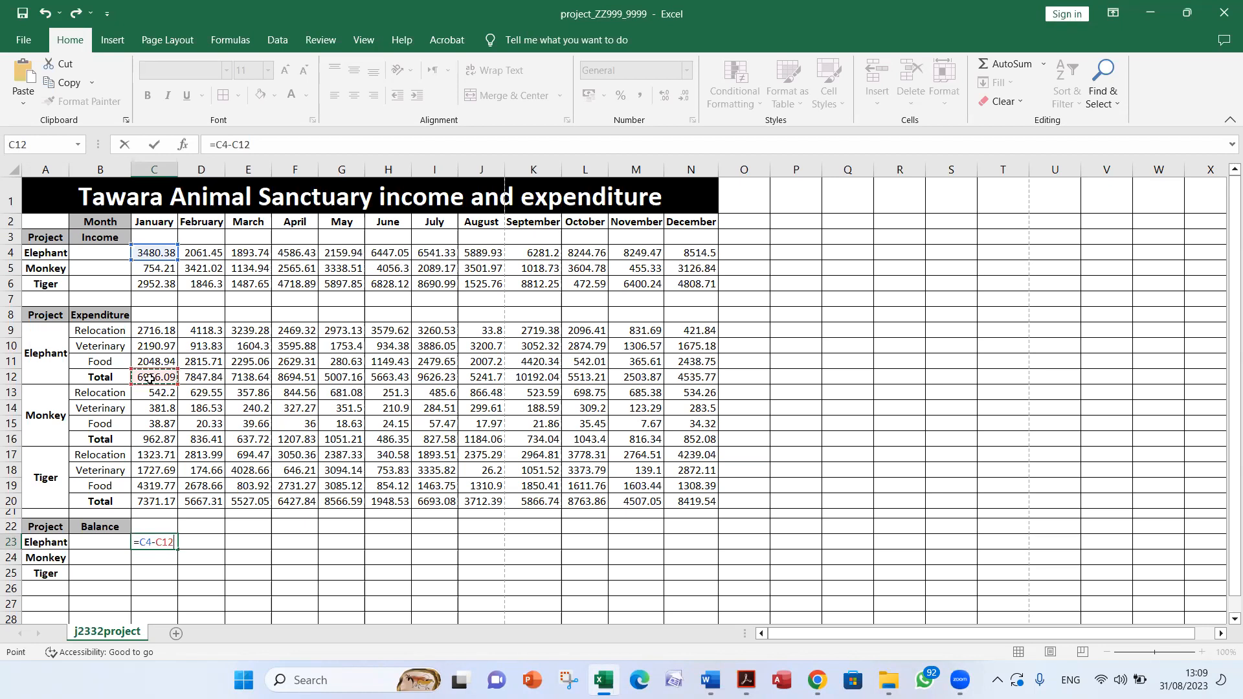
pyautogui.press('Return')
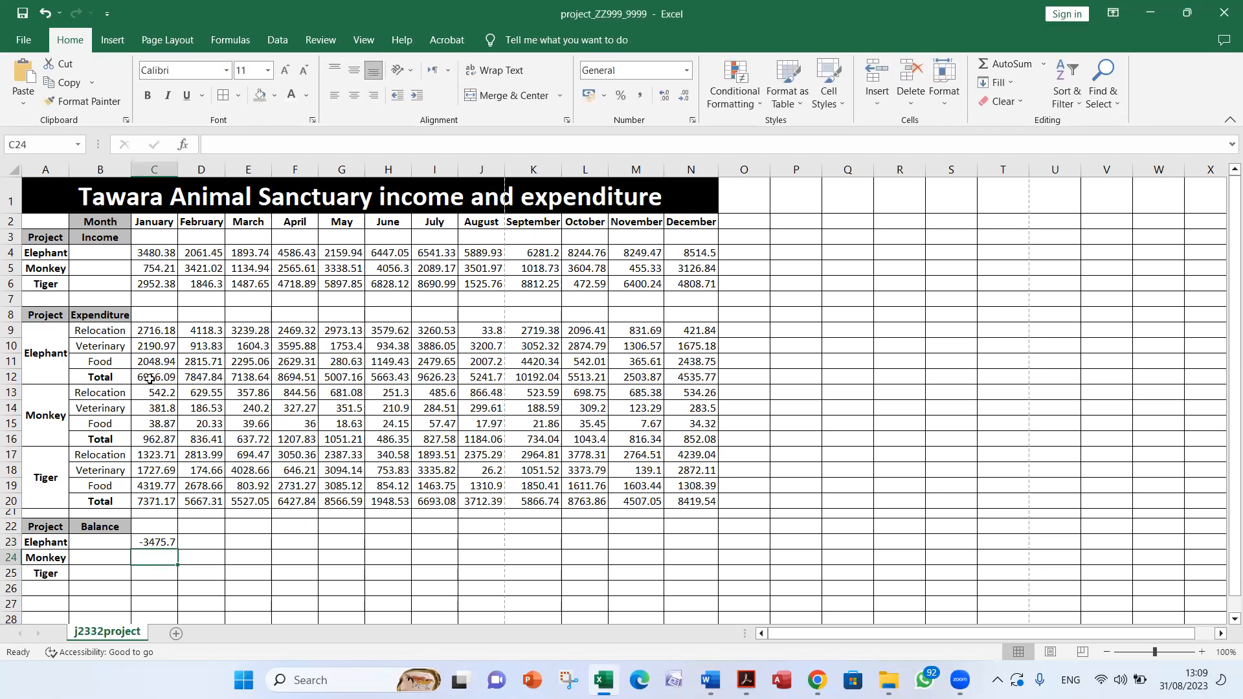
pyautogui.doubleClick(161, 541)
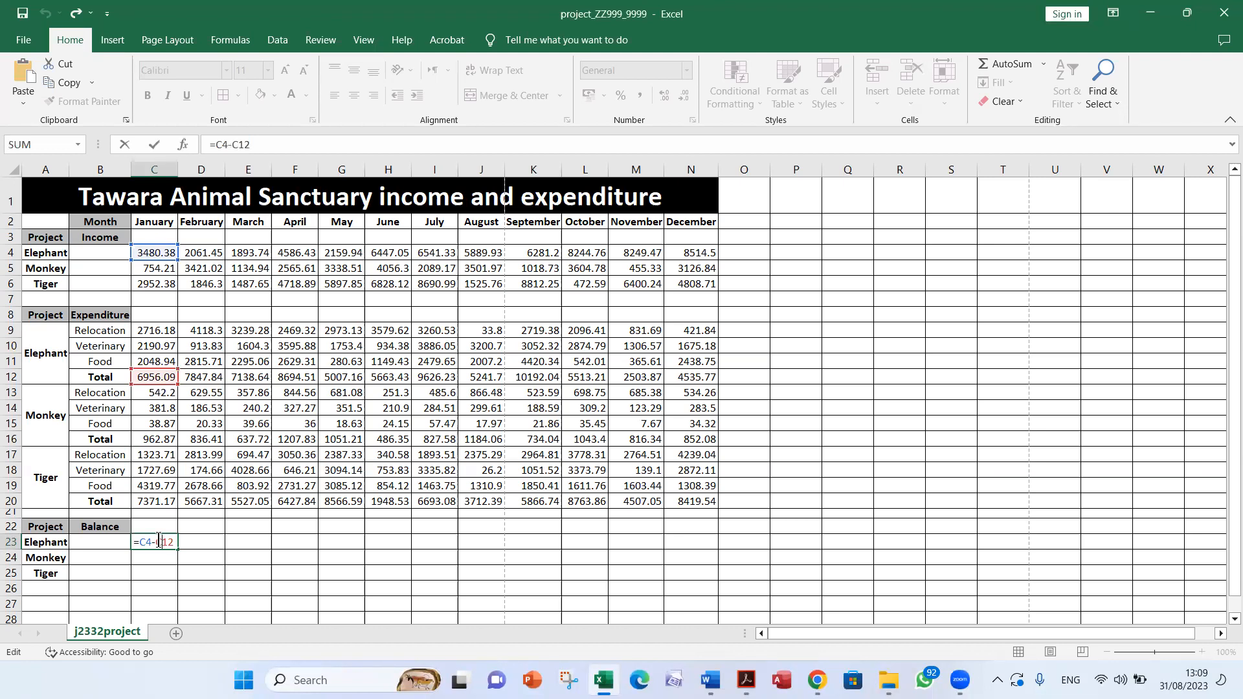
# Close the C23 balance formula and widen column C to fit the full January balance.
pyautogui.press('Return')
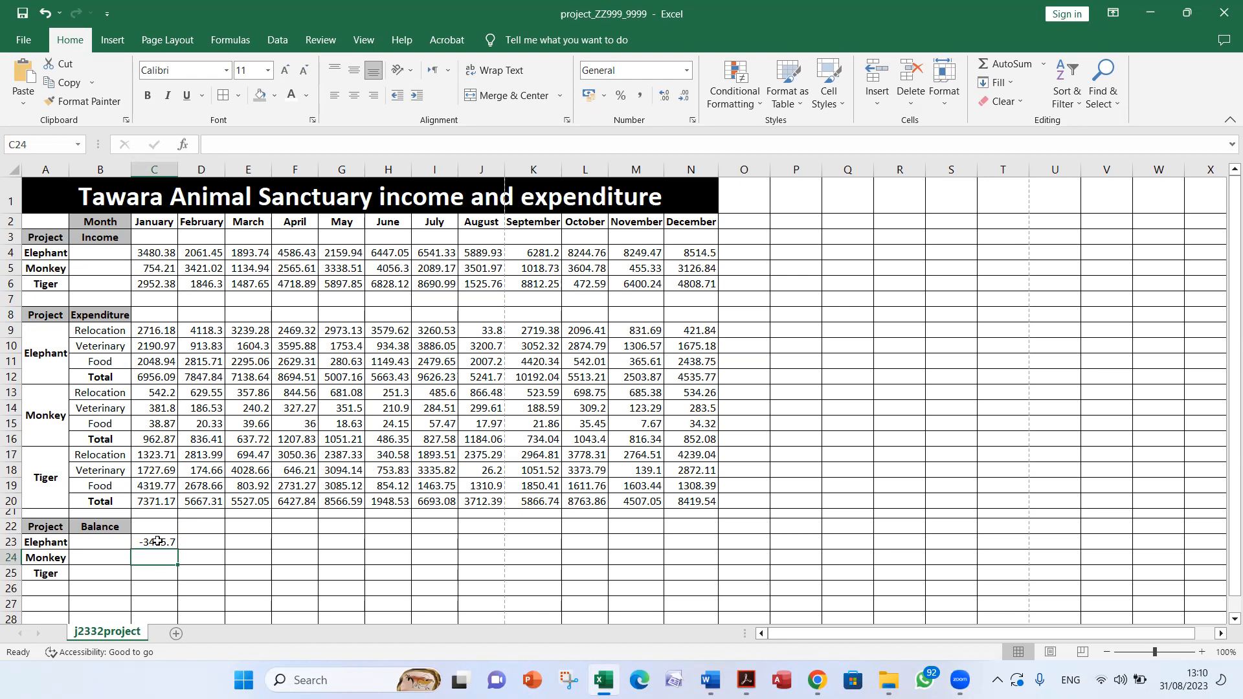
pyautogui.click(980, 669)
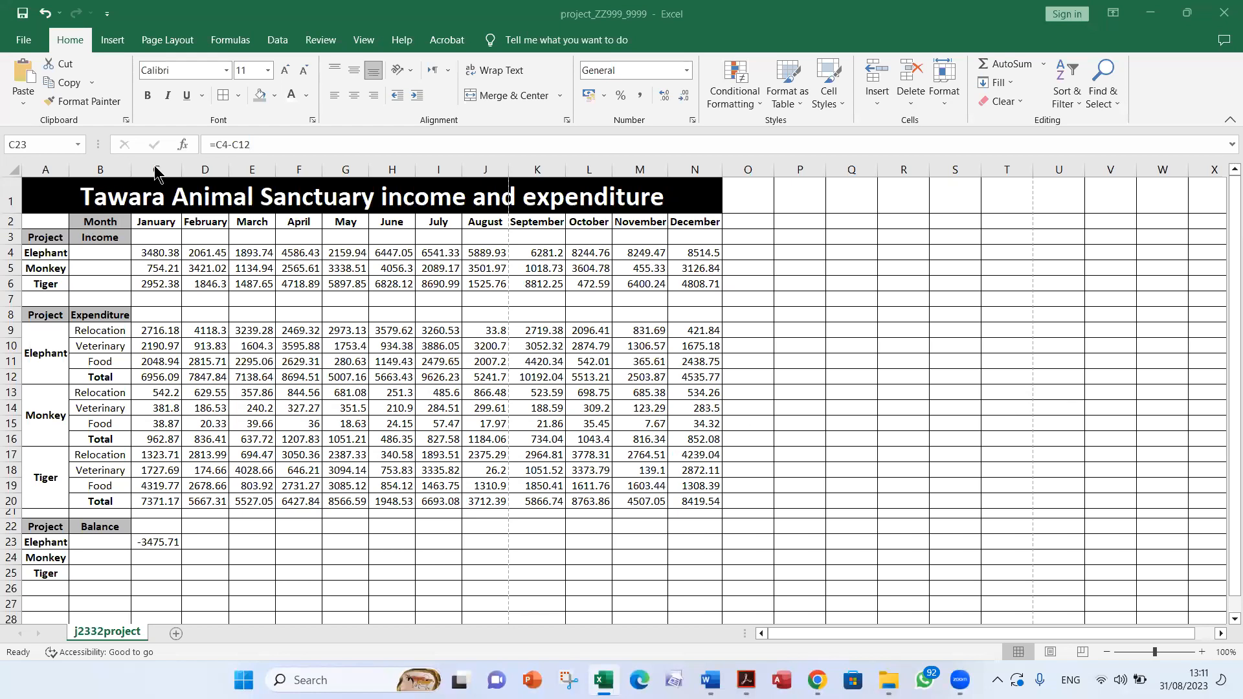
pyautogui.click(179, 169)
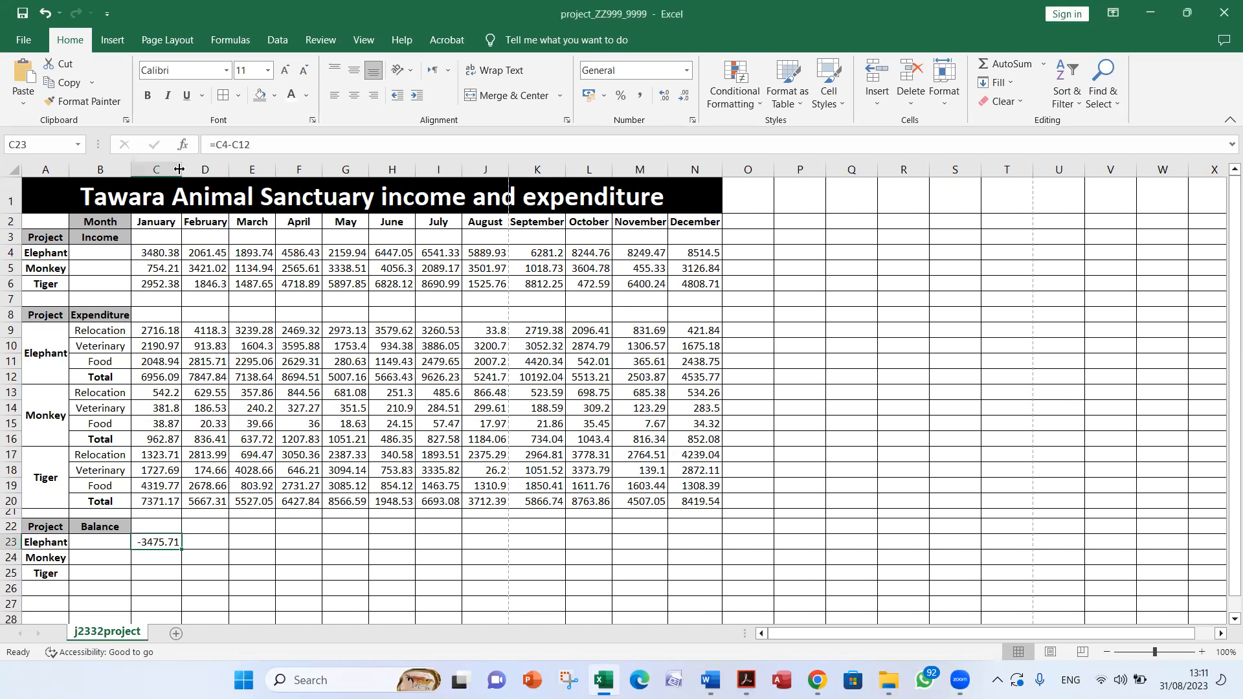
pyautogui.click(180, 168)
# Switch to the exam paper in Adobe Acrobat and study question 11's instructions for cells C24 and C25 and for replicating the formulae.
pyautogui.click(747, 680)
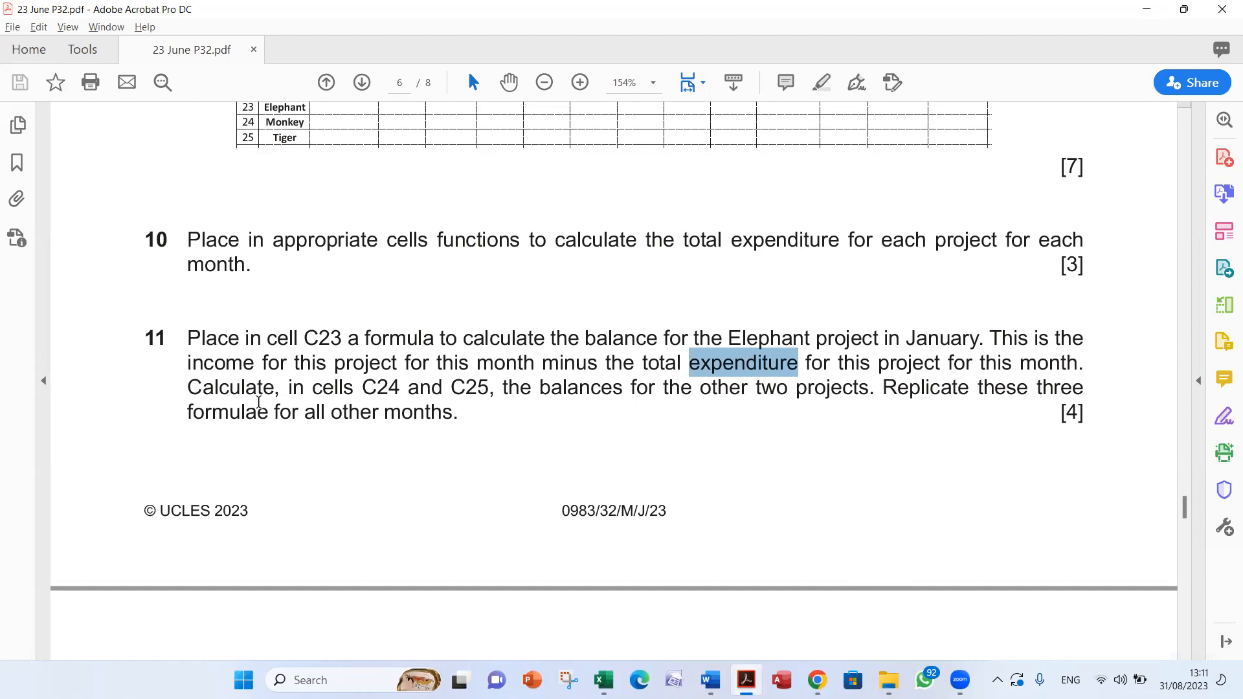
pyautogui.moveTo(363, 387); pyautogui.dragTo(489, 387)
pyautogui.click(672, 388)
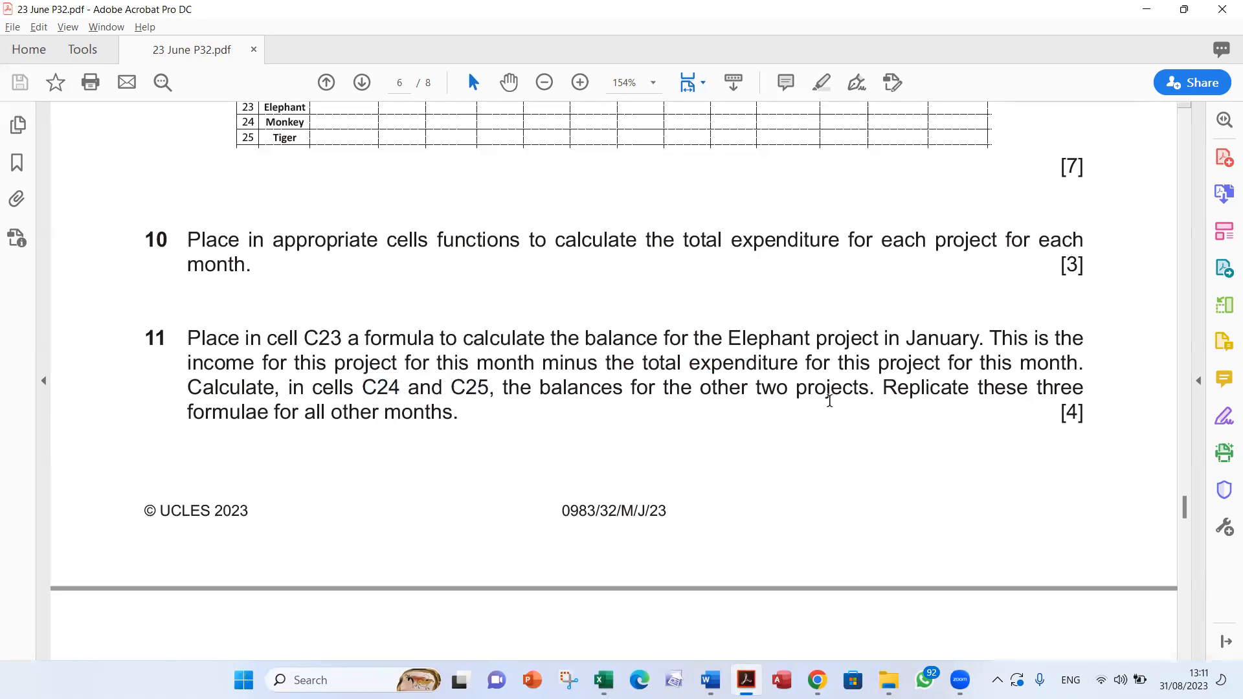
pyautogui.click(895, 387)
pyautogui.moveTo(893, 387); pyautogui.dragTo(1027, 388)
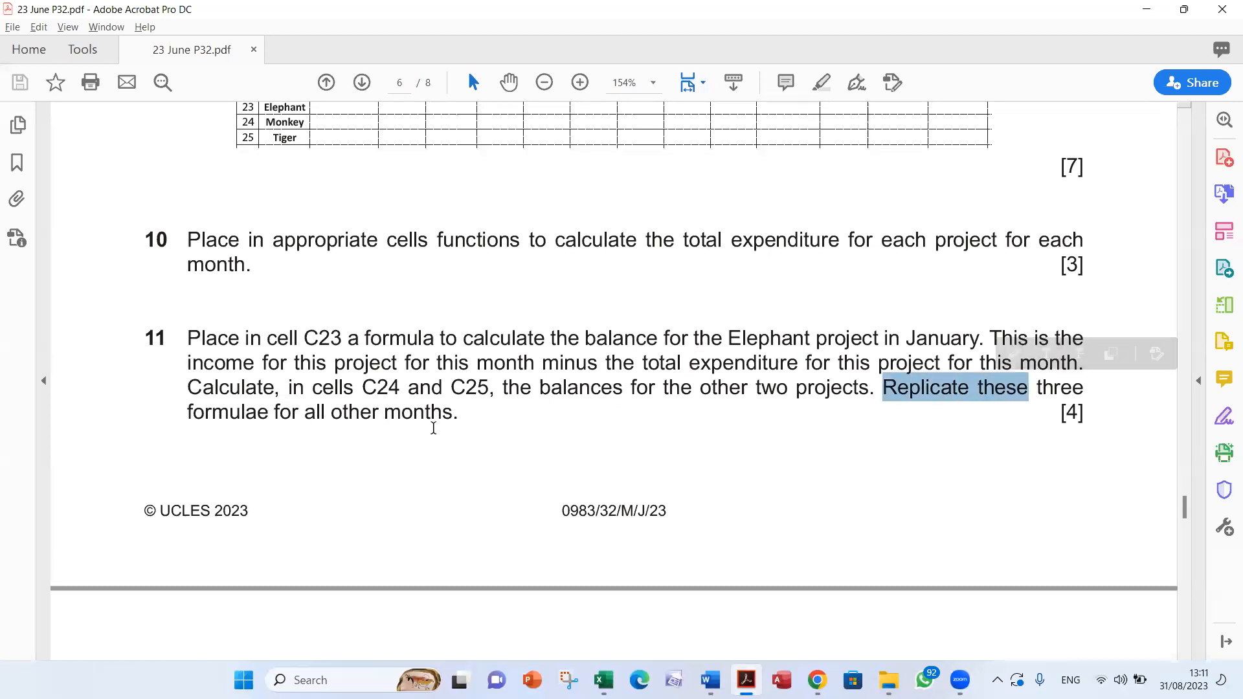
pyautogui.doubleClick(374, 390)
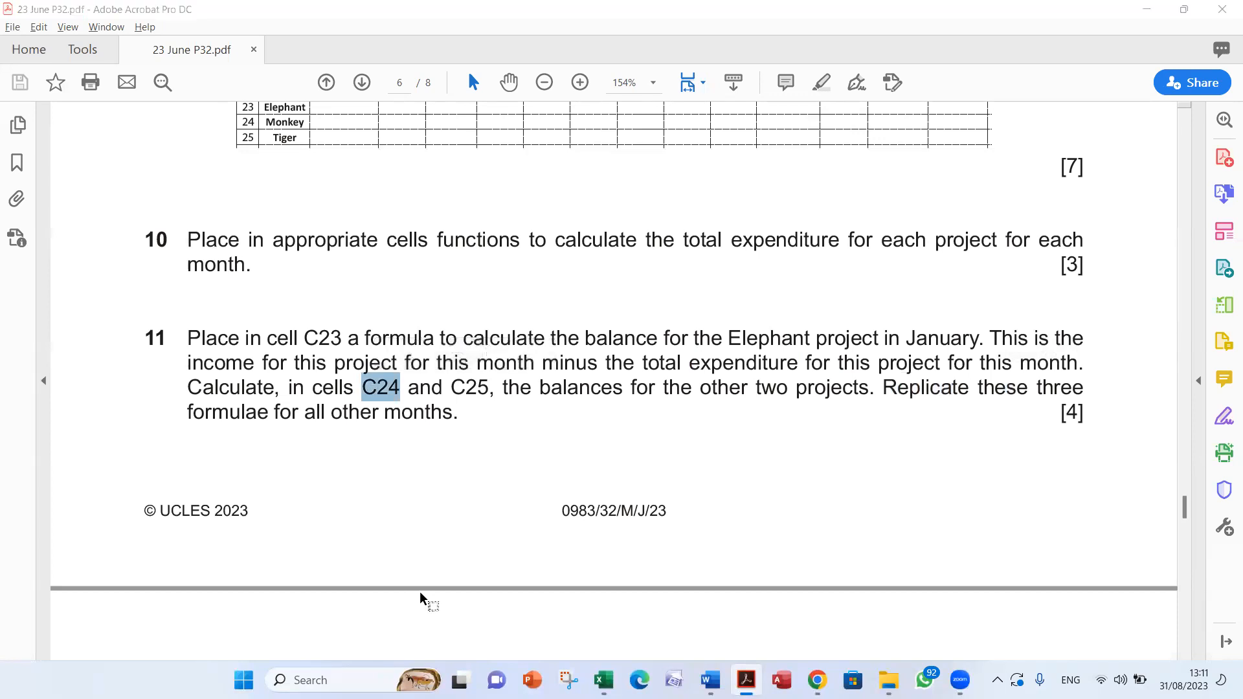
# Return to Excel and calculate the Monkey January balance in C24 with =C5-C16.
pyautogui.hotkey('alt', 'Tab')
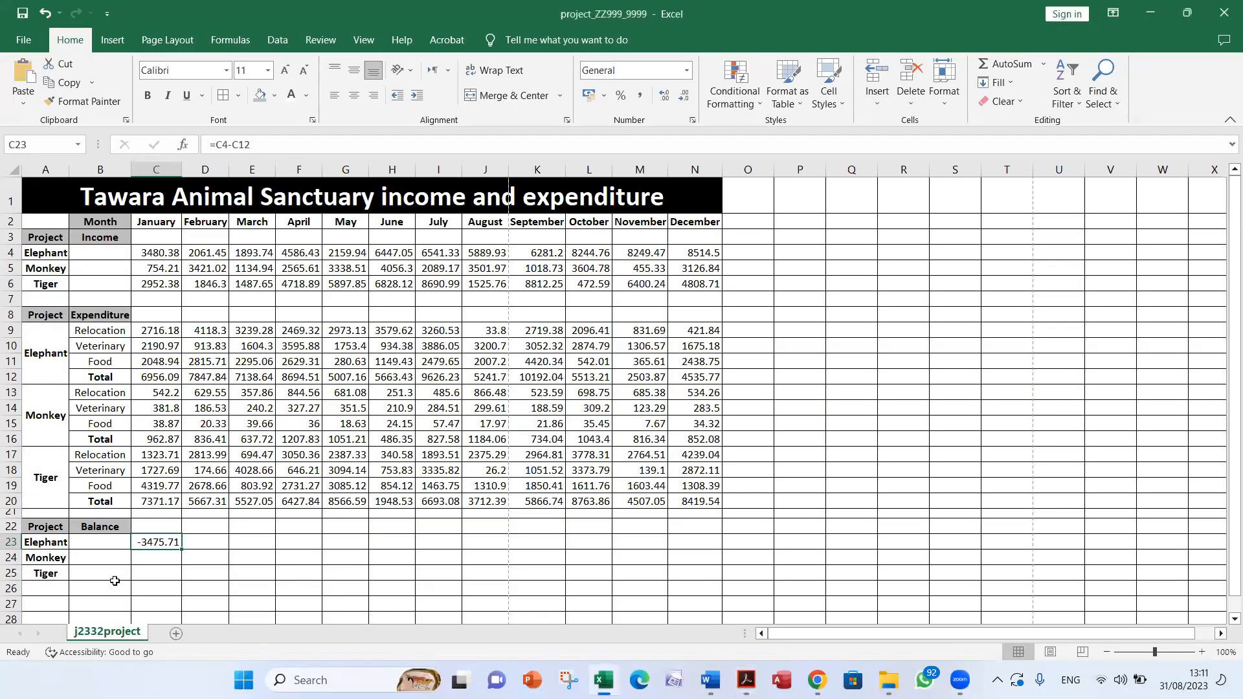
pyautogui.click(159, 555)
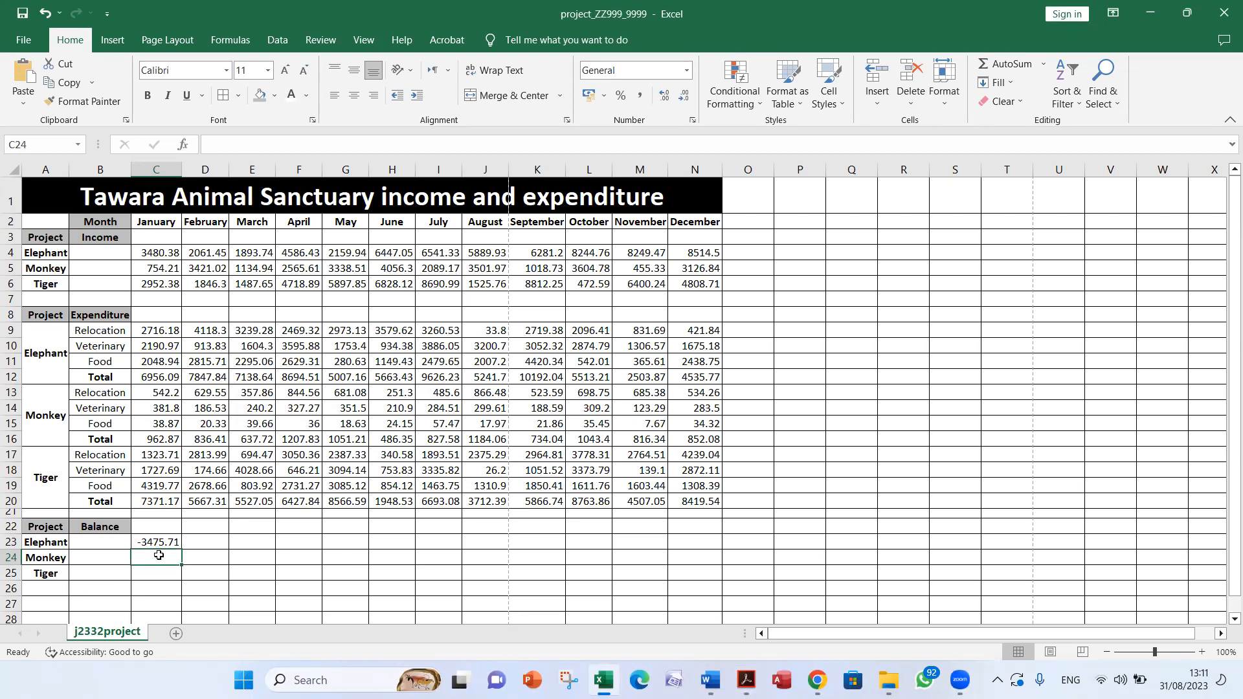
pyautogui.write('=')
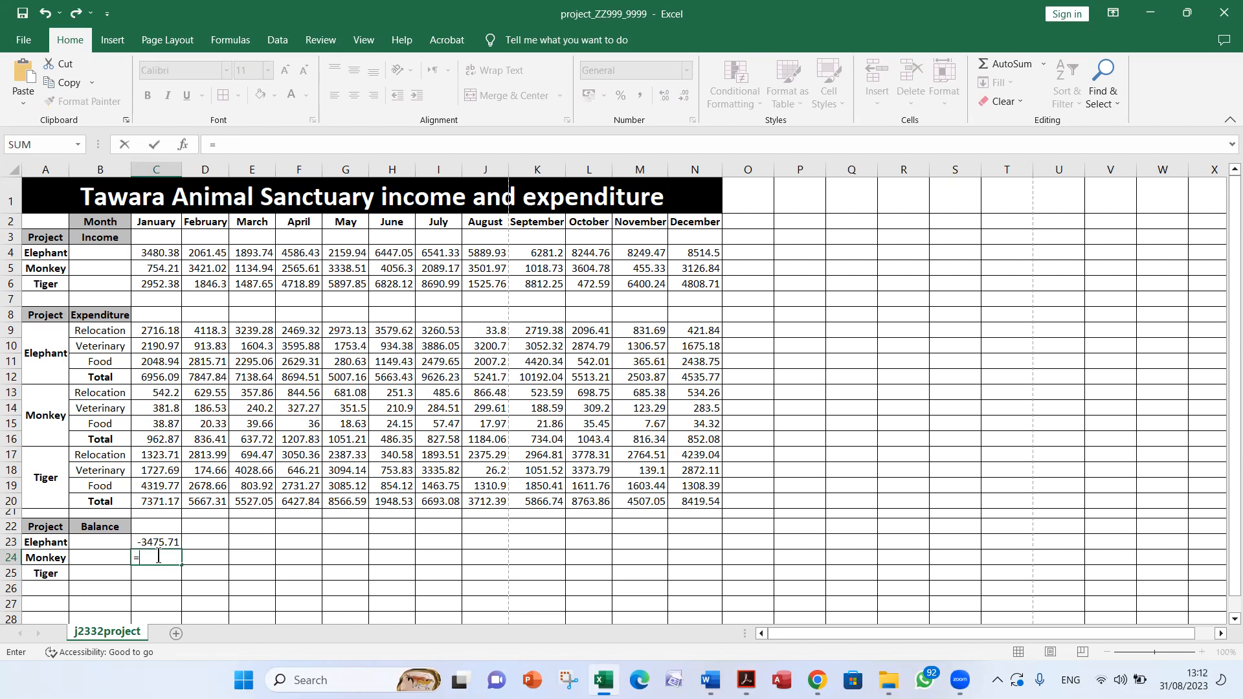
pyautogui.click(157, 270)
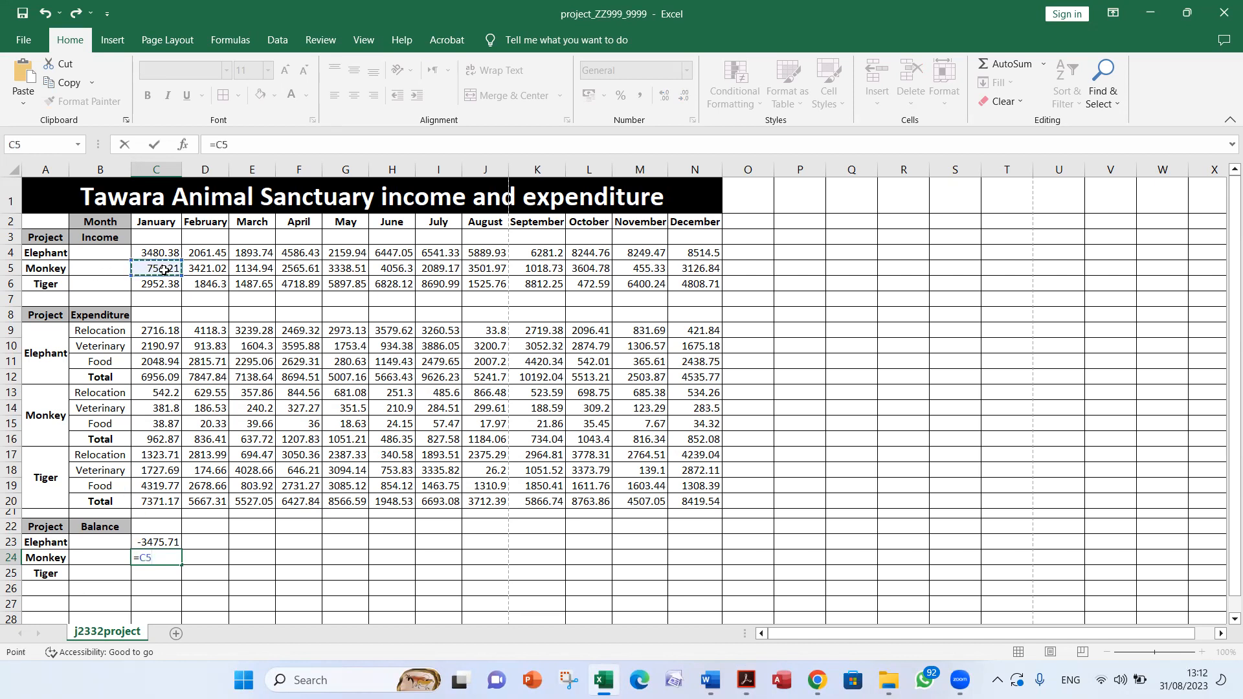
pyautogui.write('-')
pyautogui.click(153, 440)
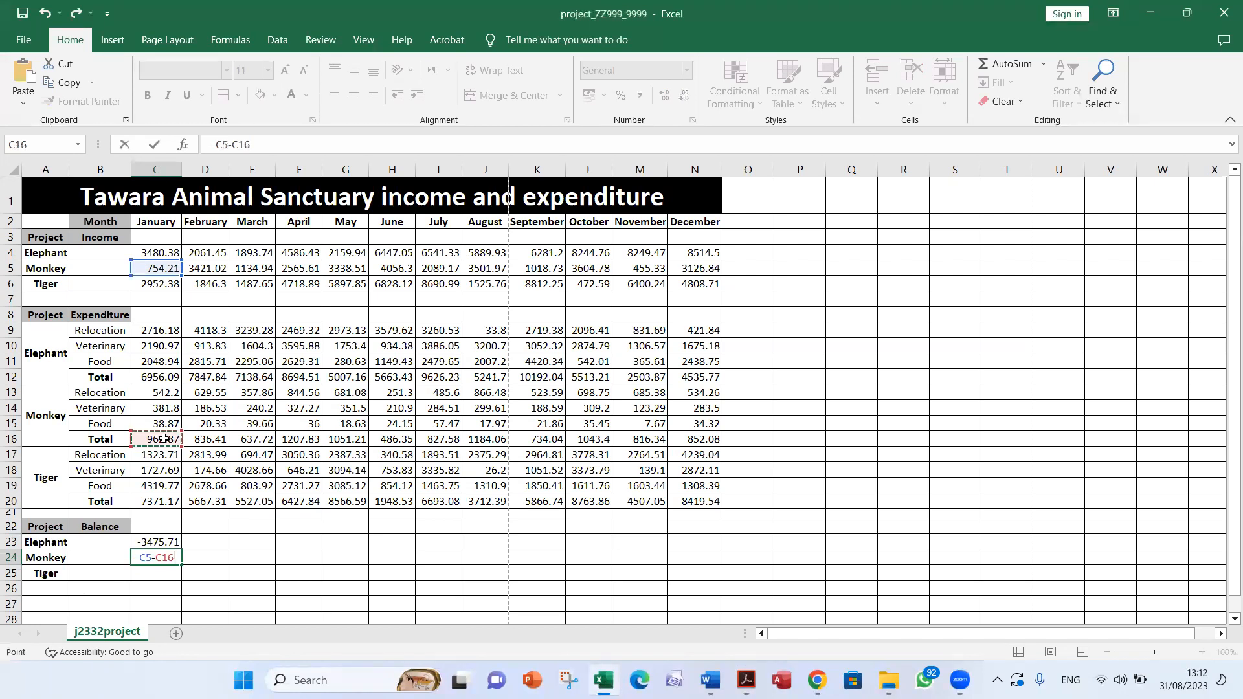
pyautogui.press('Return')
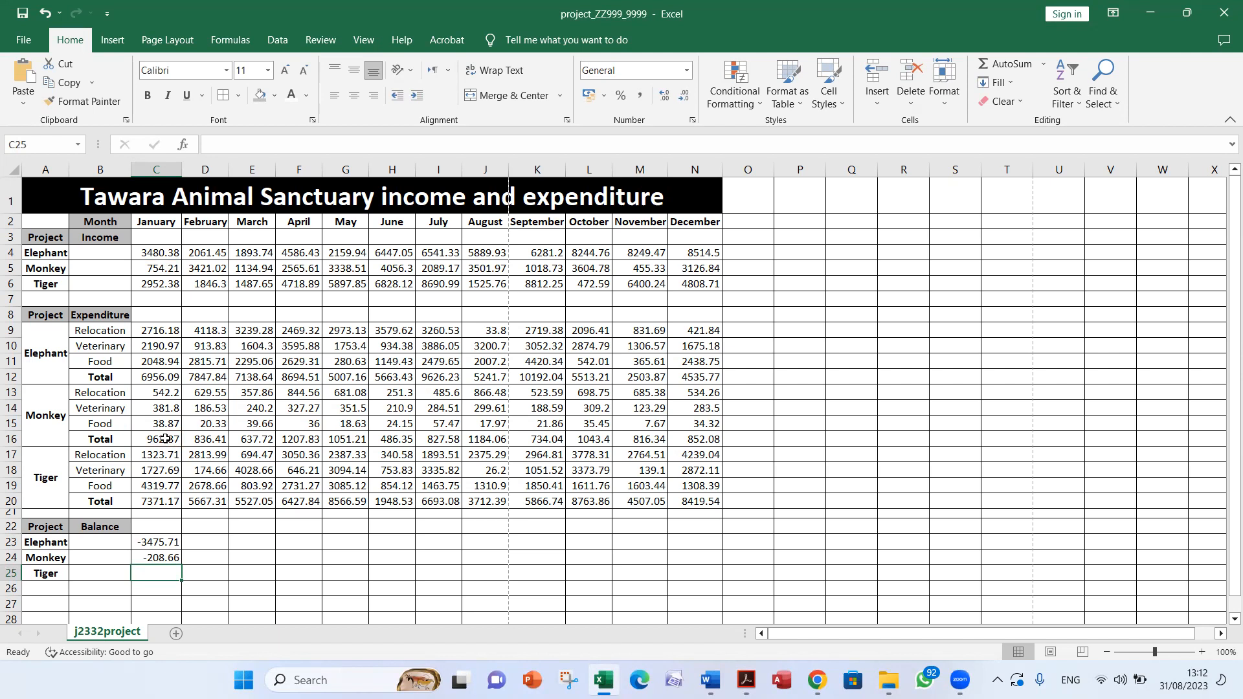
# Calculate the Tiger January balance in C25 with =C6-C20.
pyautogui.write('=')
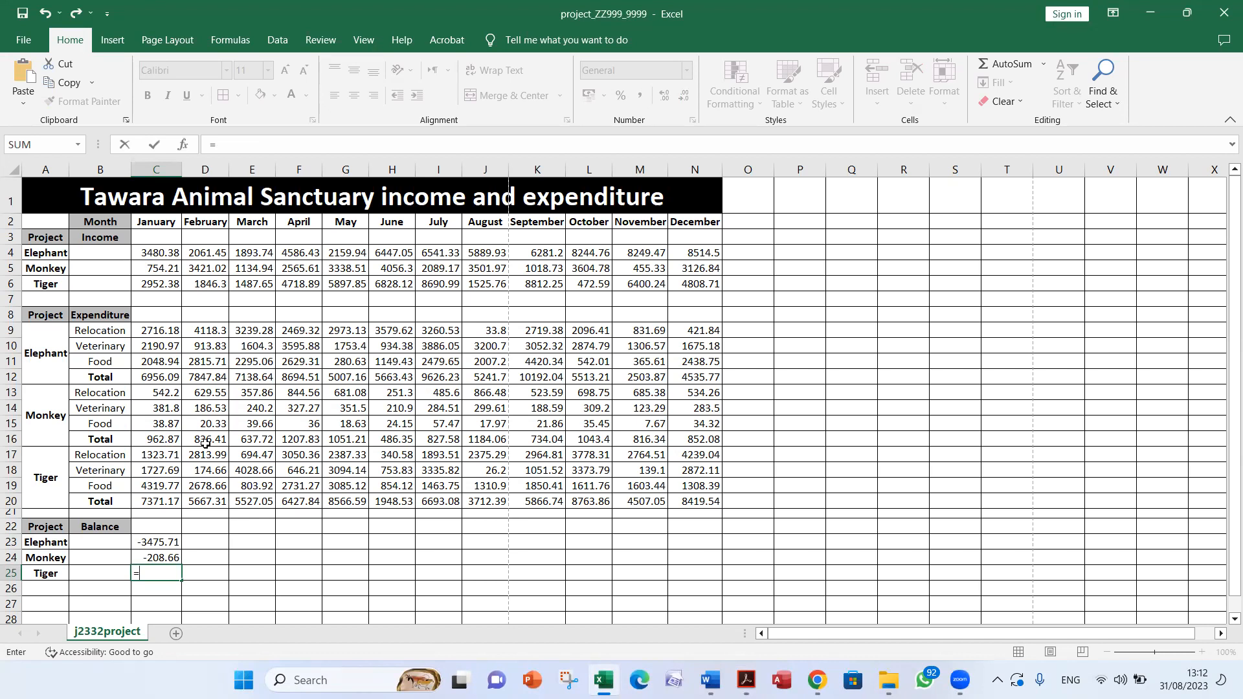
pyautogui.click(161, 284)
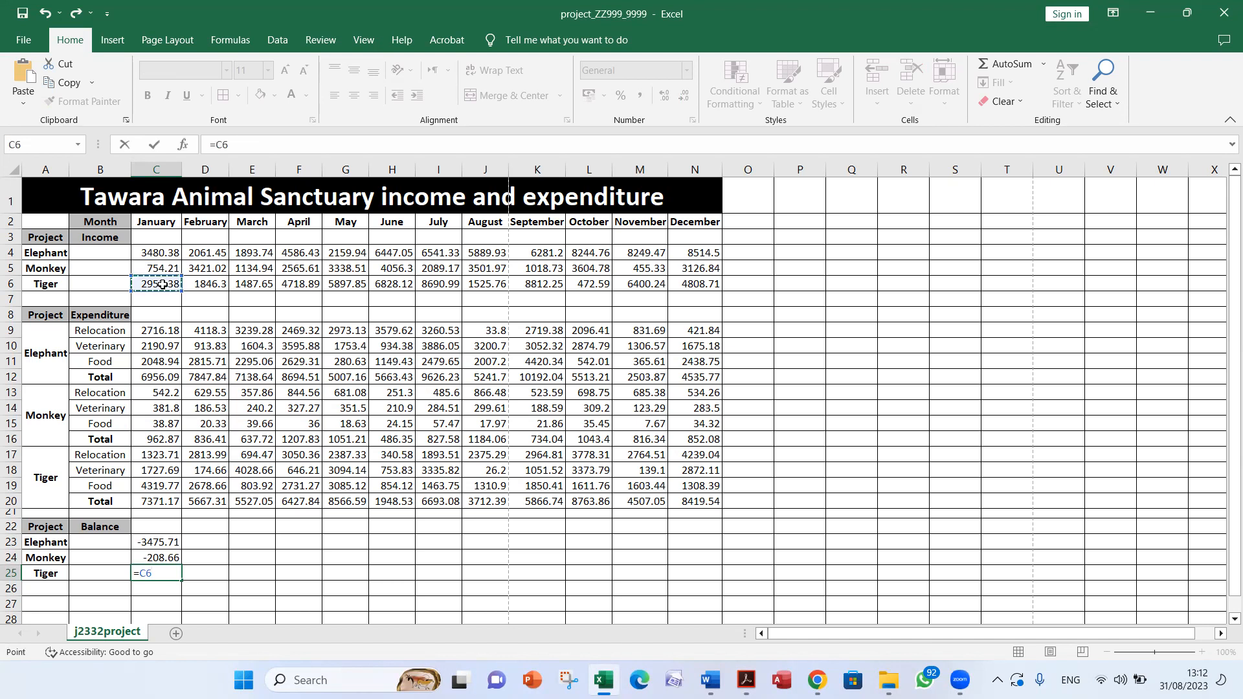
pyautogui.write('-')
pyautogui.click(158, 502)
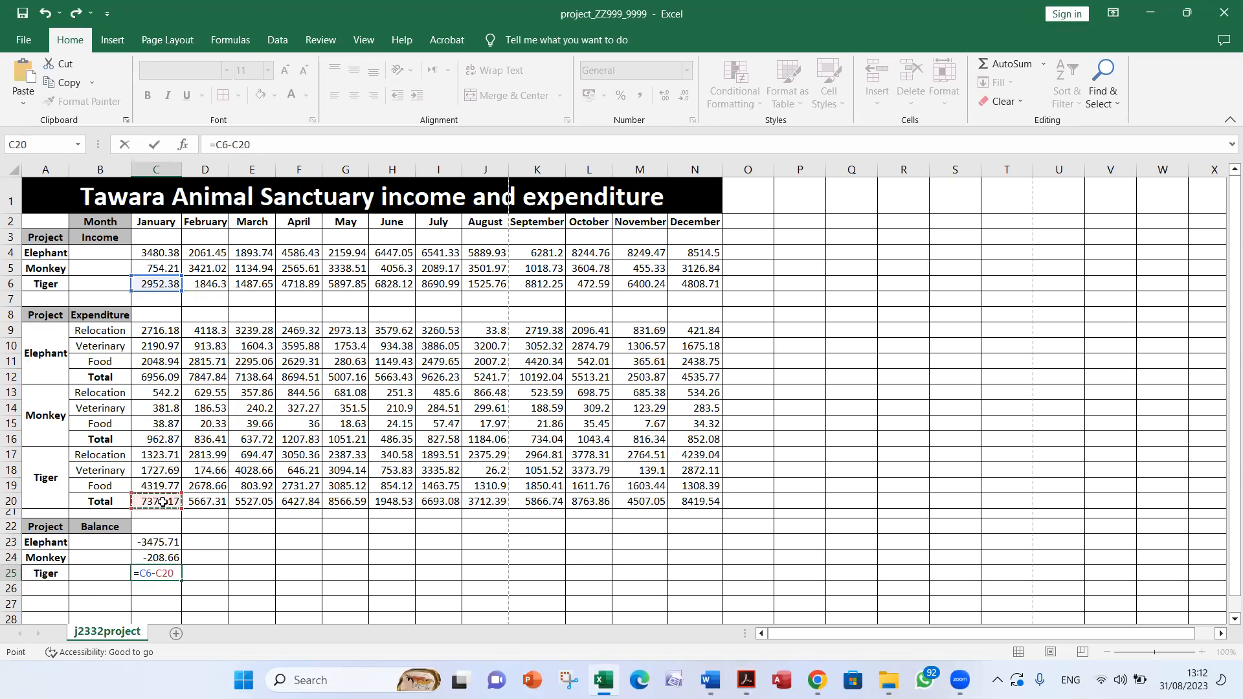
pyautogui.press('Return')
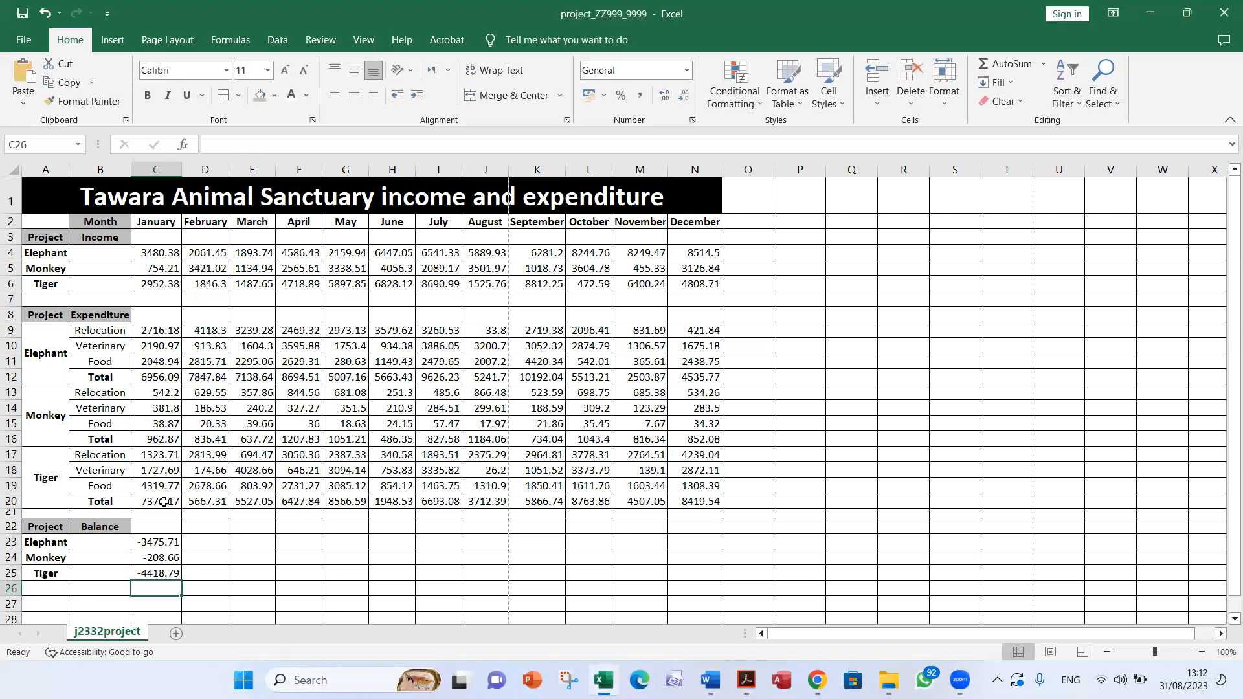
# Check the cell references of the three January balance formulas in C23, C24 and C25, closing each without edits.
pyautogui.doubleClick(157, 542)
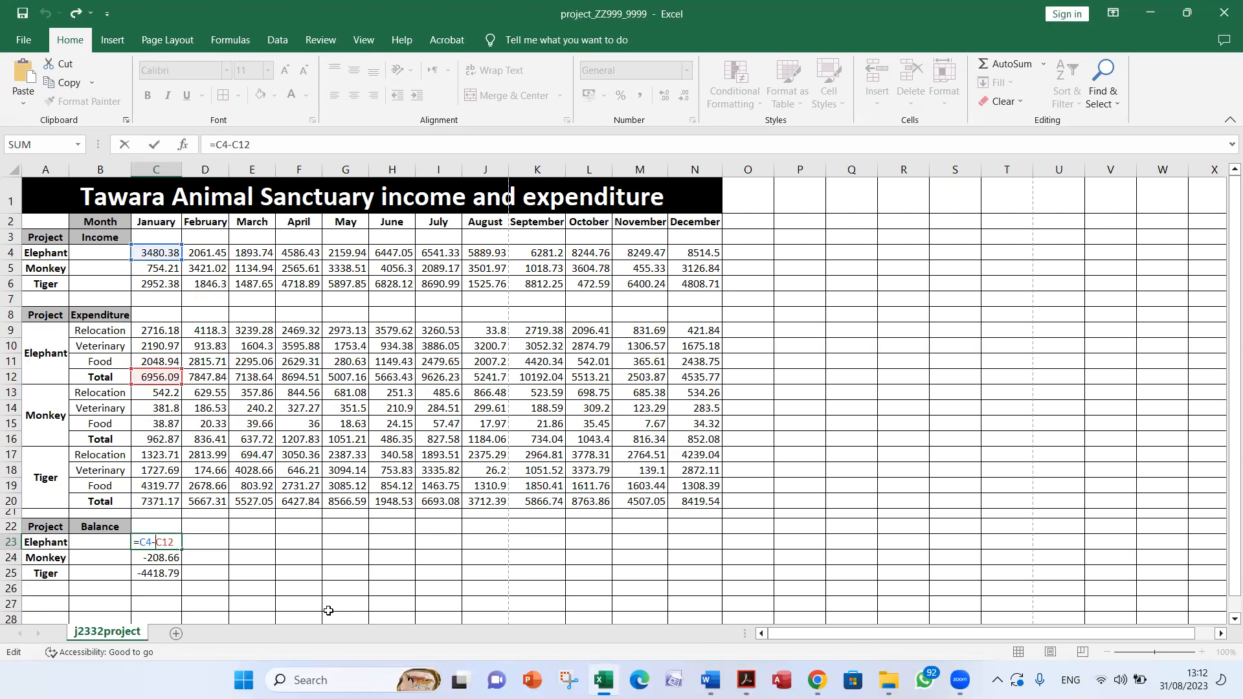
pyautogui.press('Return')
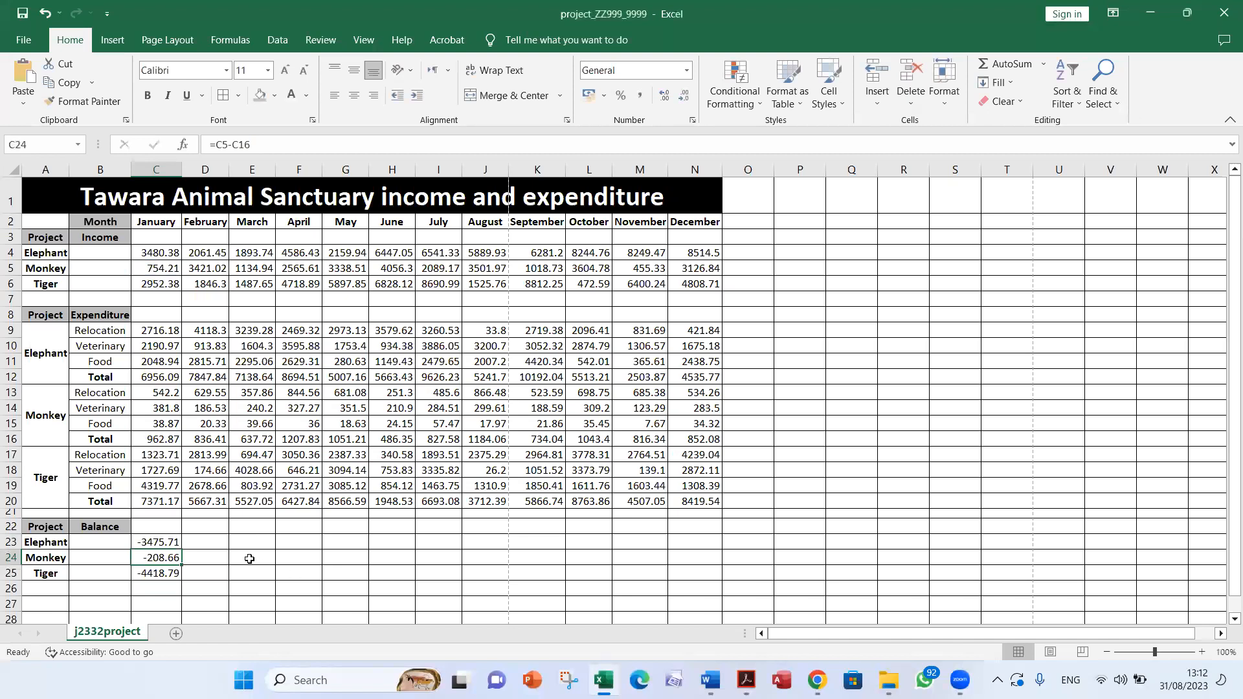
pyautogui.doubleClick(167, 556)
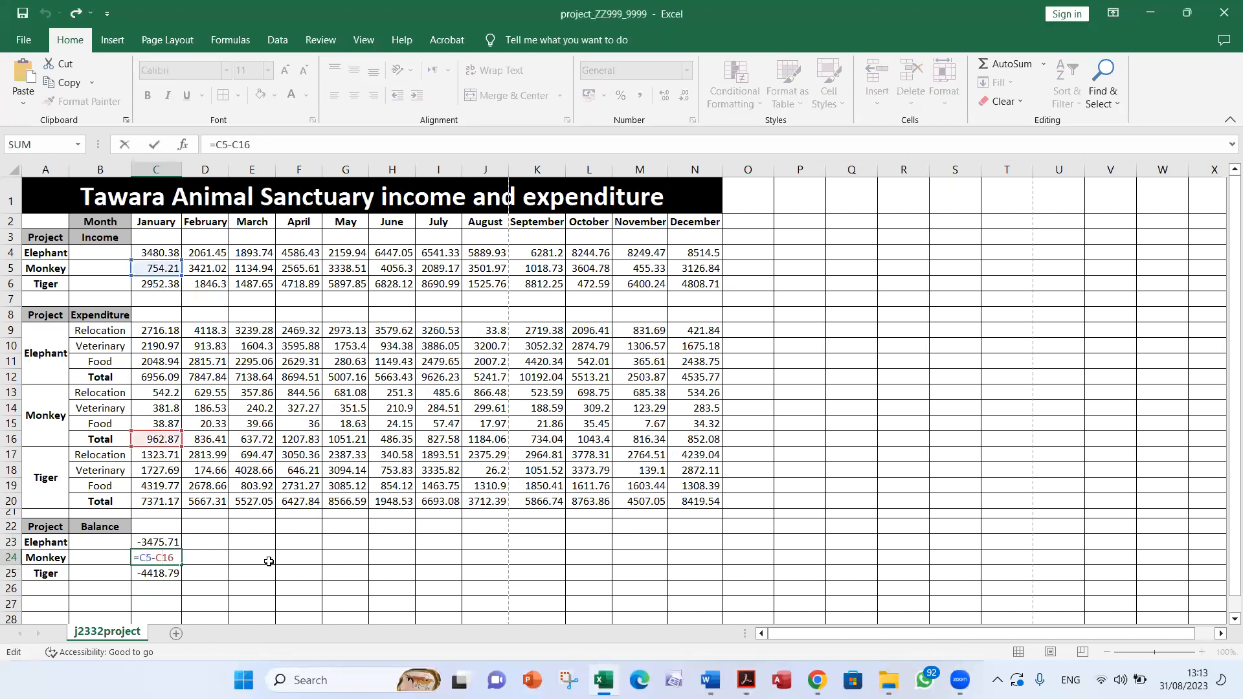
pyautogui.press('Return')
pyautogui.doubleClick(163, 574)
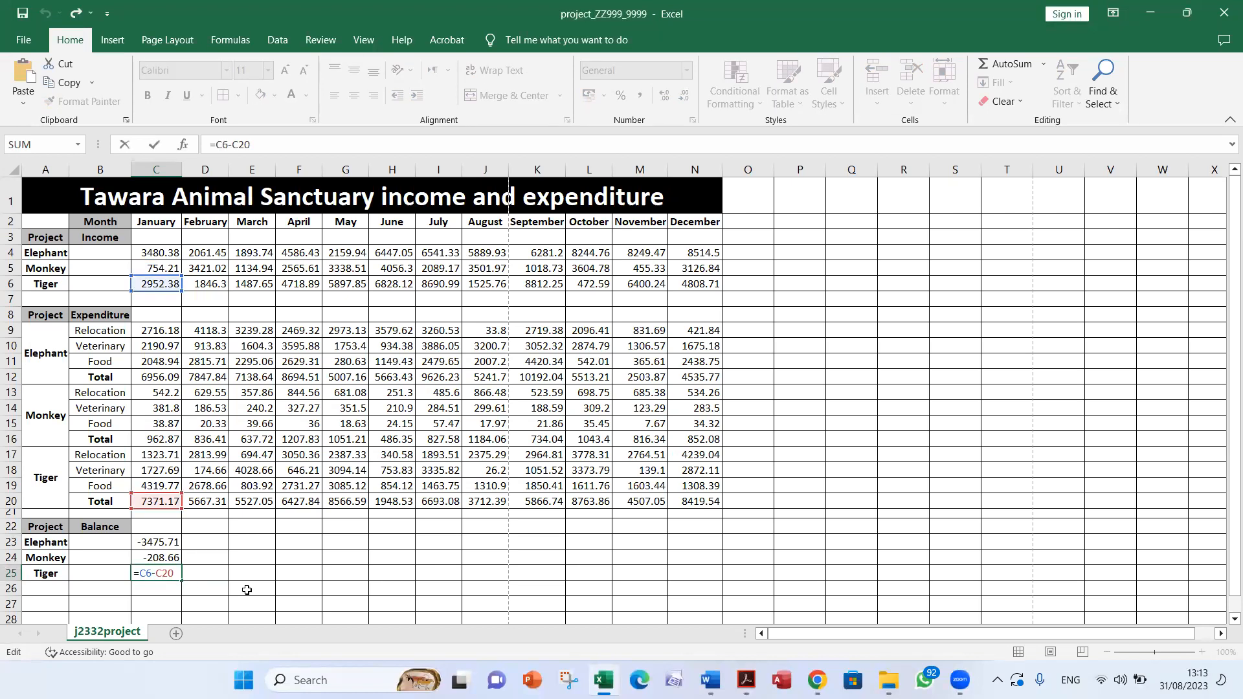
pyautogui.press('Return')
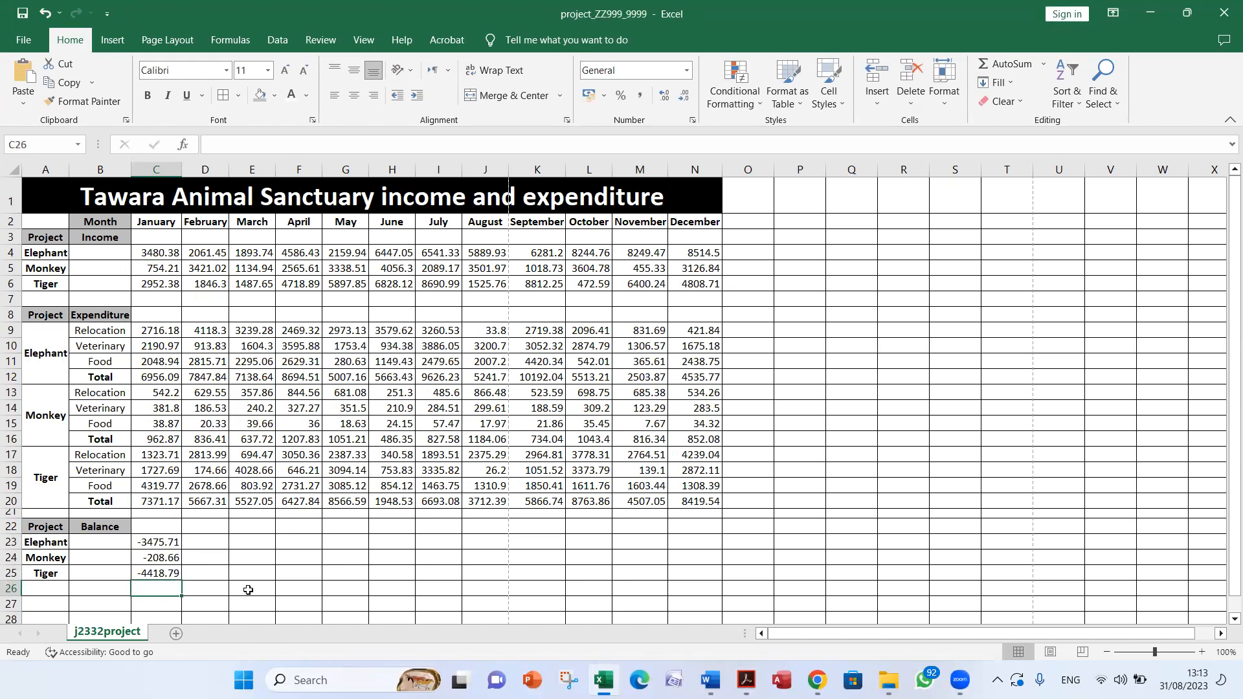
# Switch to the Acrobat exam paper and reread question 11's instruction on replicating the three balance formulae.
pyautogui.hotkey('alt', 'Tab')
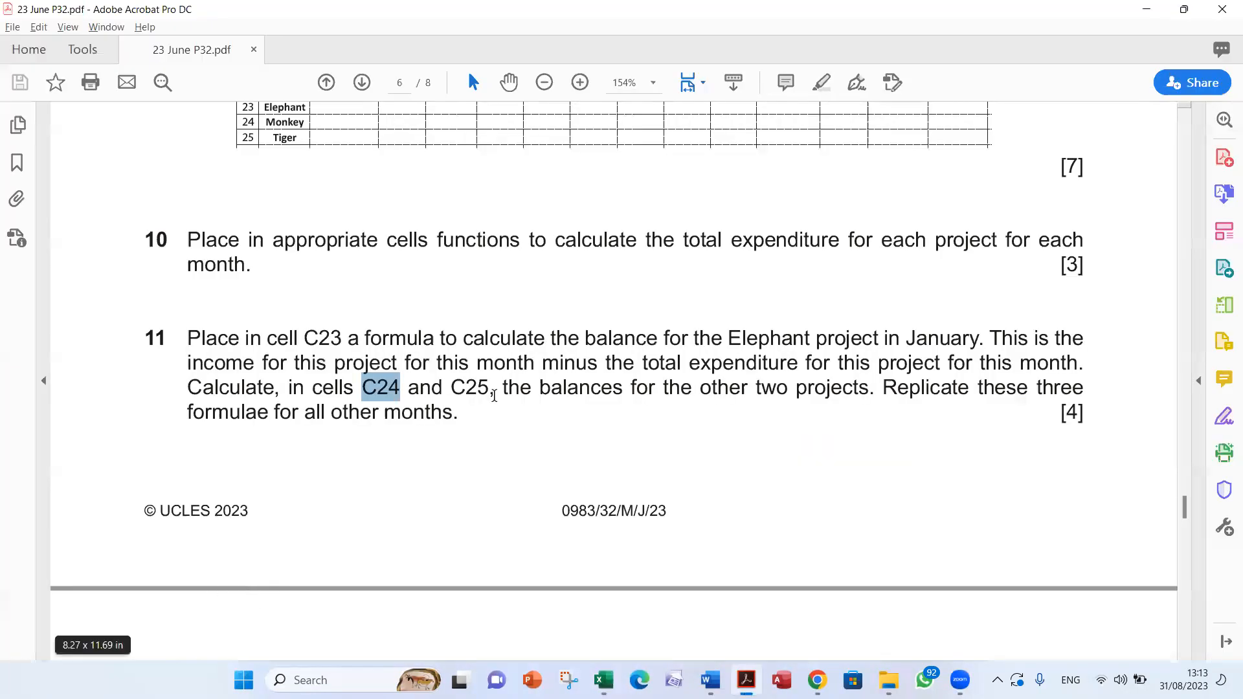
pyautogui.click(331, 340)
pyautogui.click(465, 389)
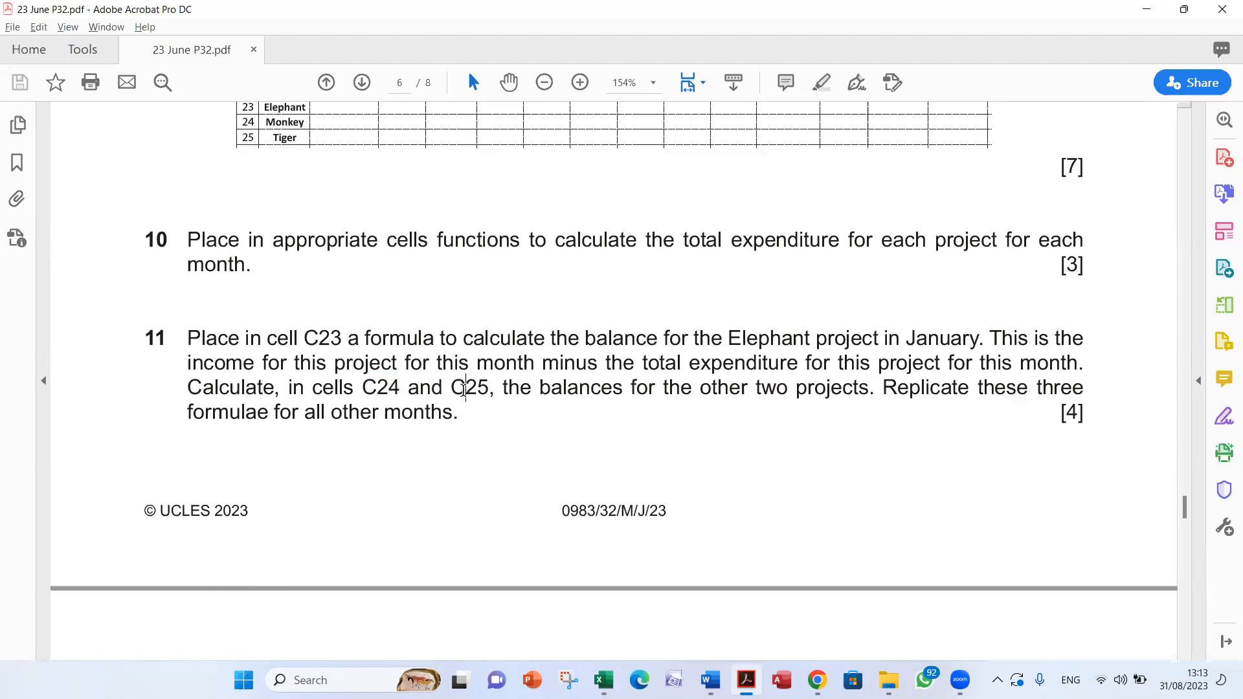
pyautogui.moveTo(882, 389); pyautogui.dragTo(452, 413)
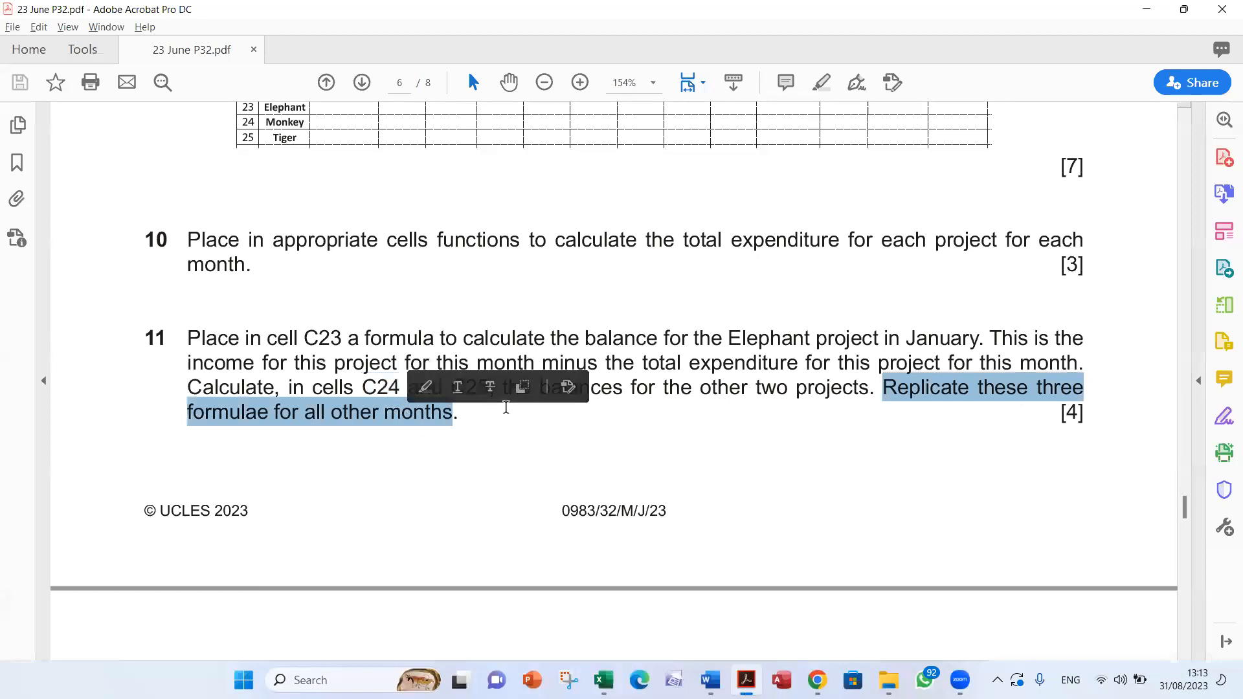
# Return to Excel and fill the balance formulas from C23:C25 across to December in column N.
pyautogui.hotkey('alt', 'Tab')
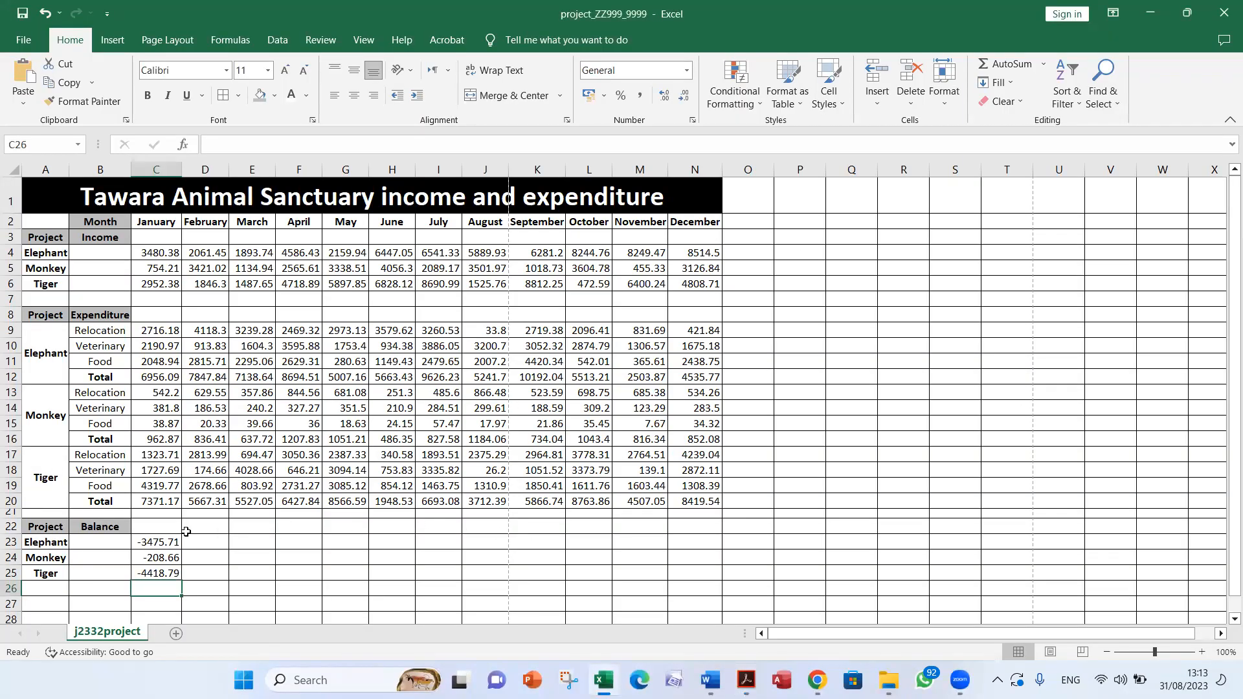
pyautogui.moveTo(168, 540); pyautogui.dragTo(166, 572)
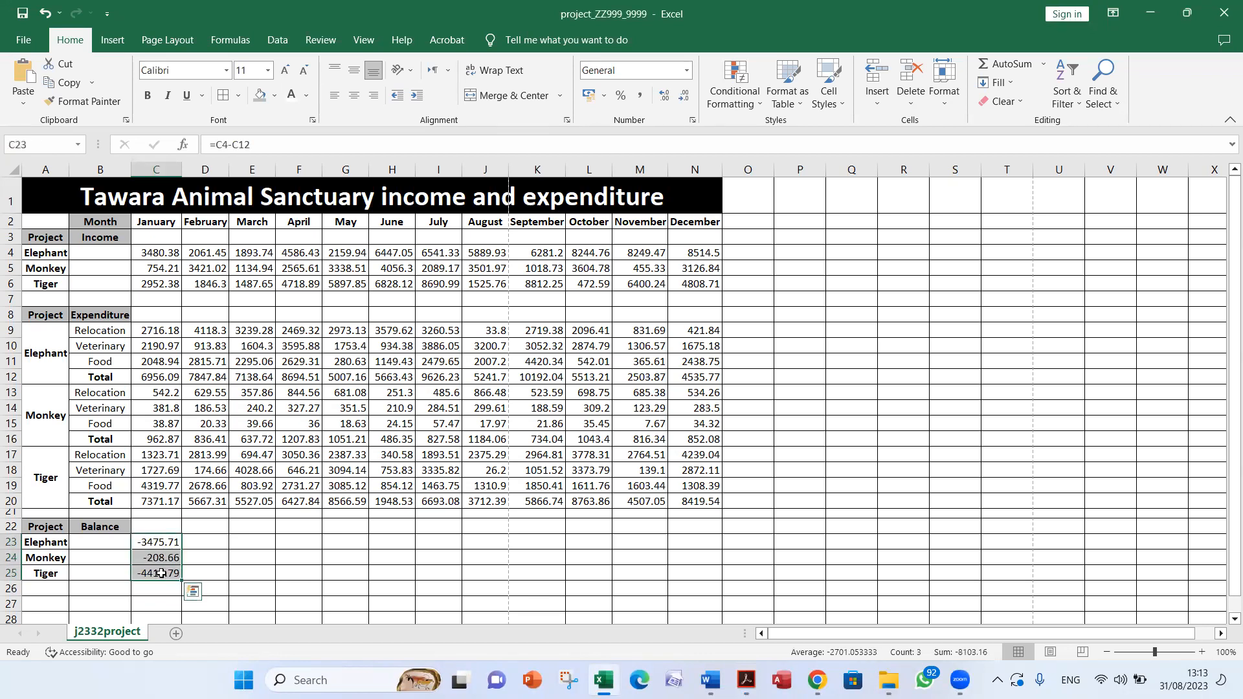
pyautogui.moveTo(180, 582); pyautogui.dragTo(704, 585)
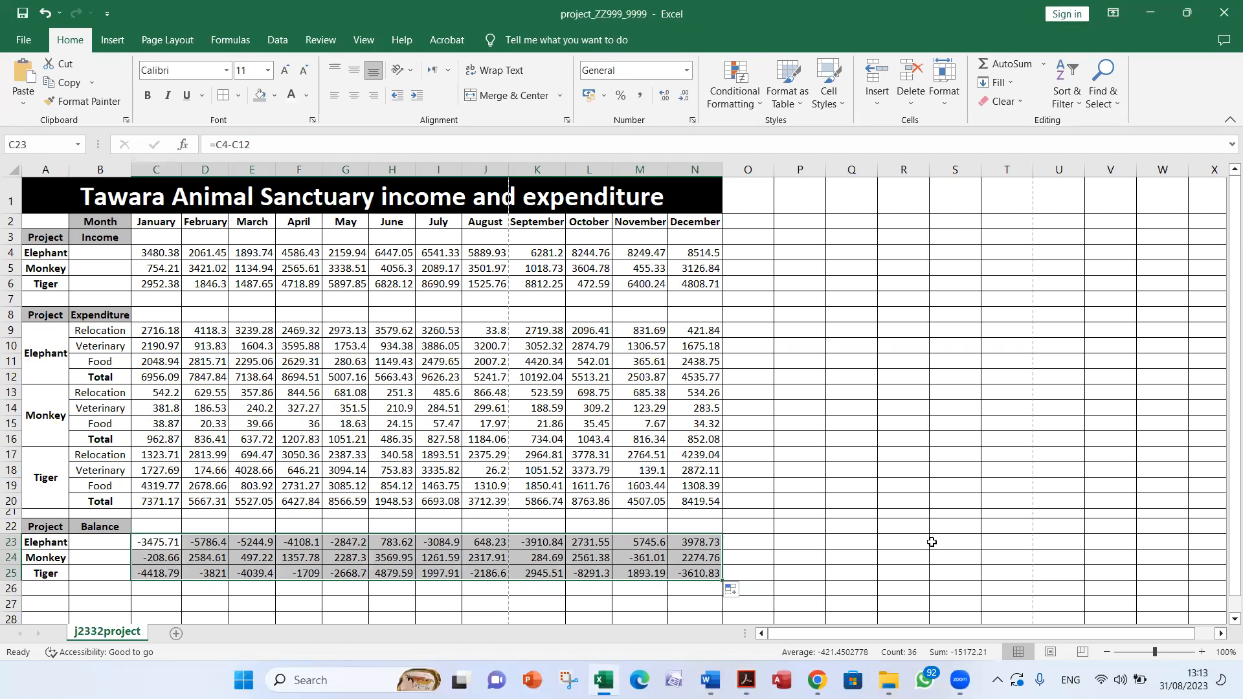
pyautogui.click(931, 541)
# Switch to the Acrobat exam paper, review question 11's marks and read questions 12 and 13 on numeric and conditional formatting.
pyautogui.hotkey('alt', 'Tab')
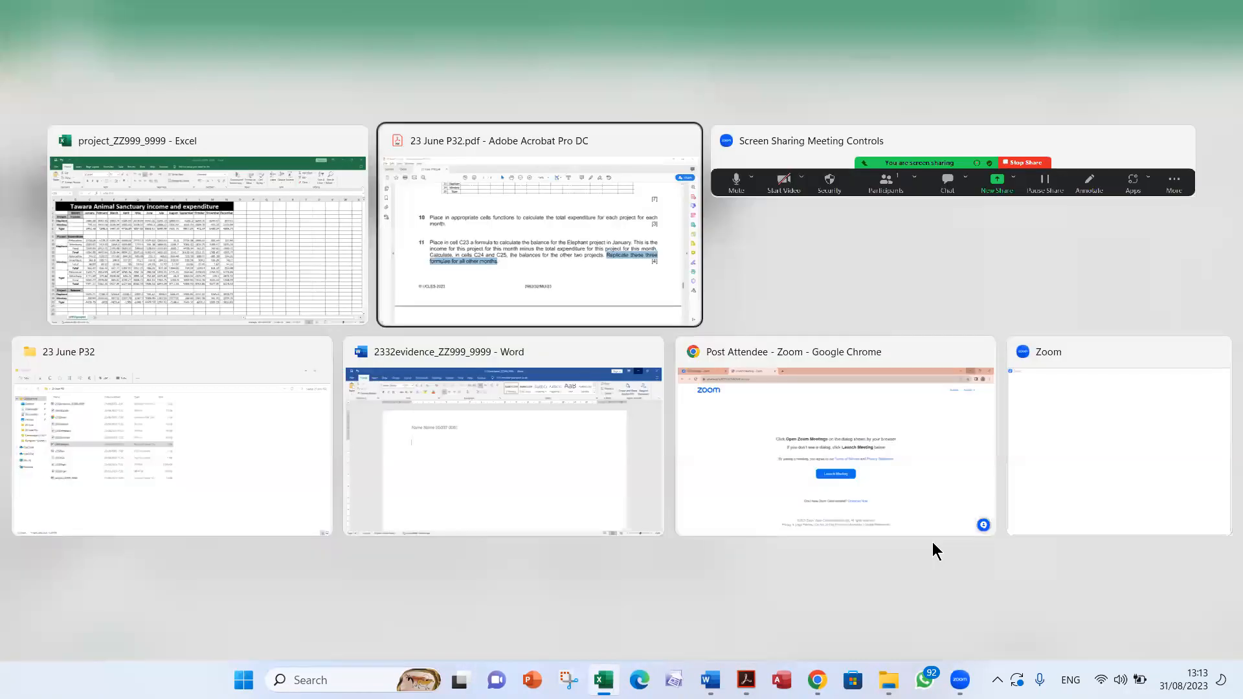
pyautogui.doubleClick(1072, 412)
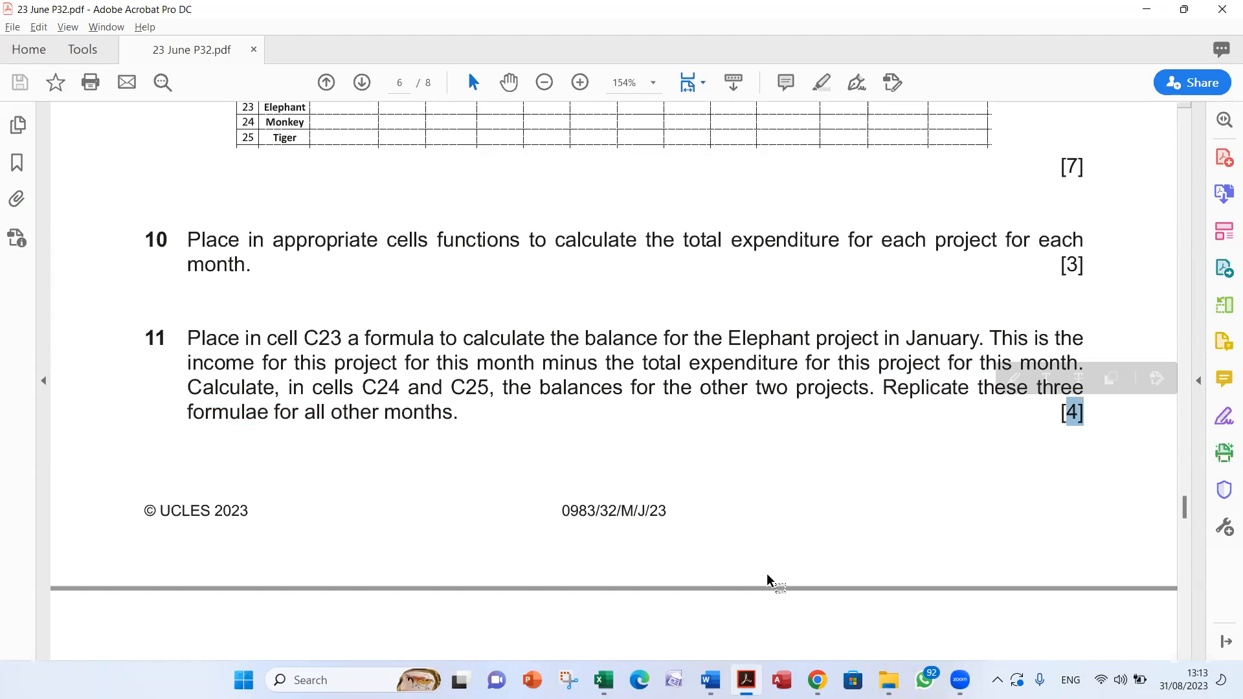
pyautogui.scroll(-6, 799, 463)
pyautogui.scroll(-2, 797, 458)
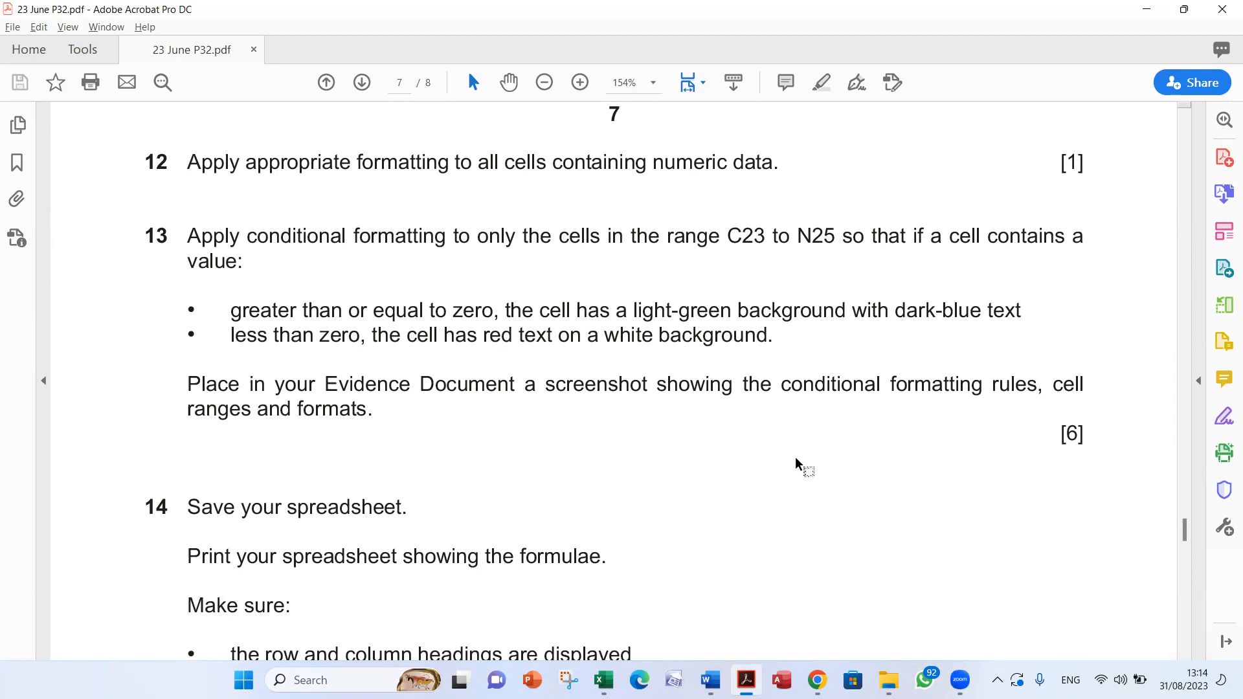
# Return to Excel and format the income figures in C4:N6 as Currency with 2 decimal places and the $ English (United States) symbol.
pyautogui.hotkey('alt', 'Tab')
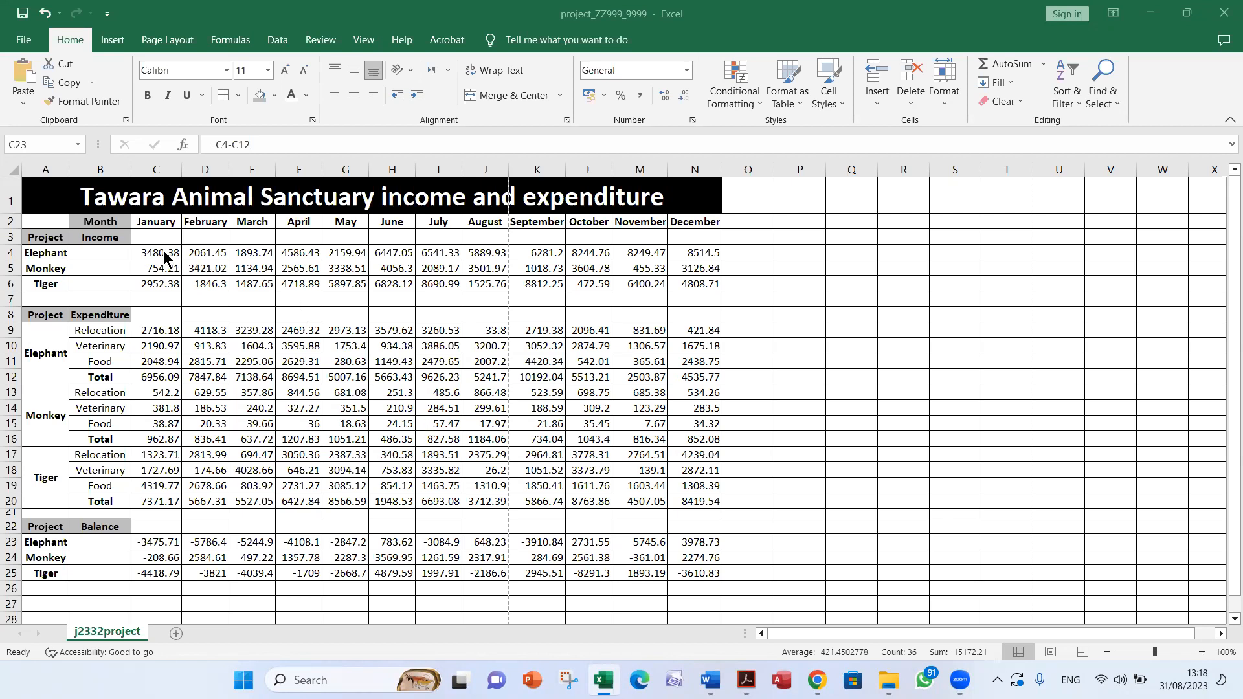
pyautogui.moveTo(162, 252); pyautogui.dragTo(704, 284)
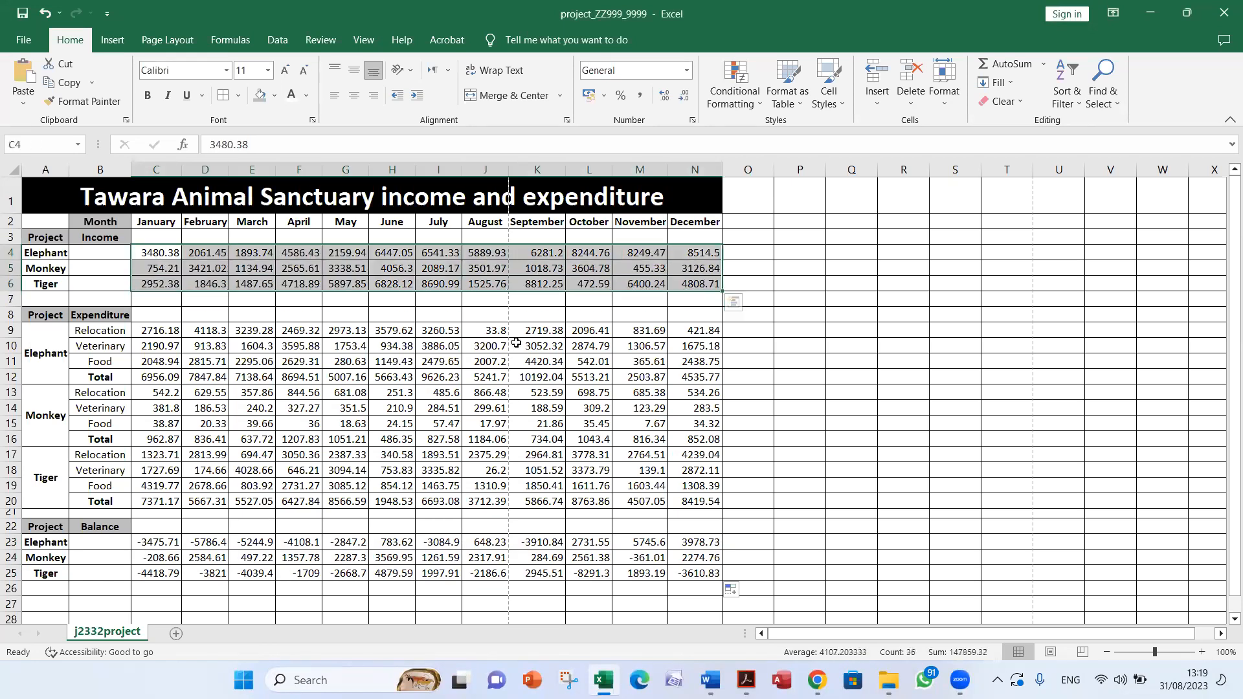
pyautogui.rightClick(405, 271)
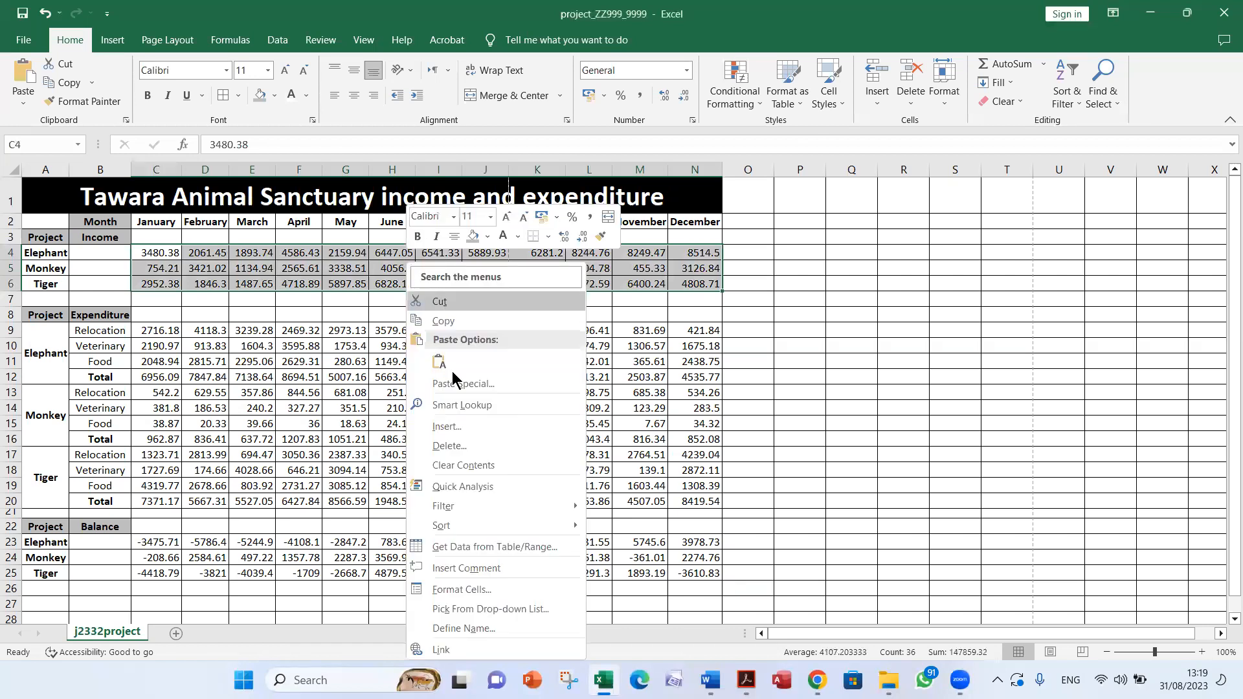
pyautogui.click(515, 590)
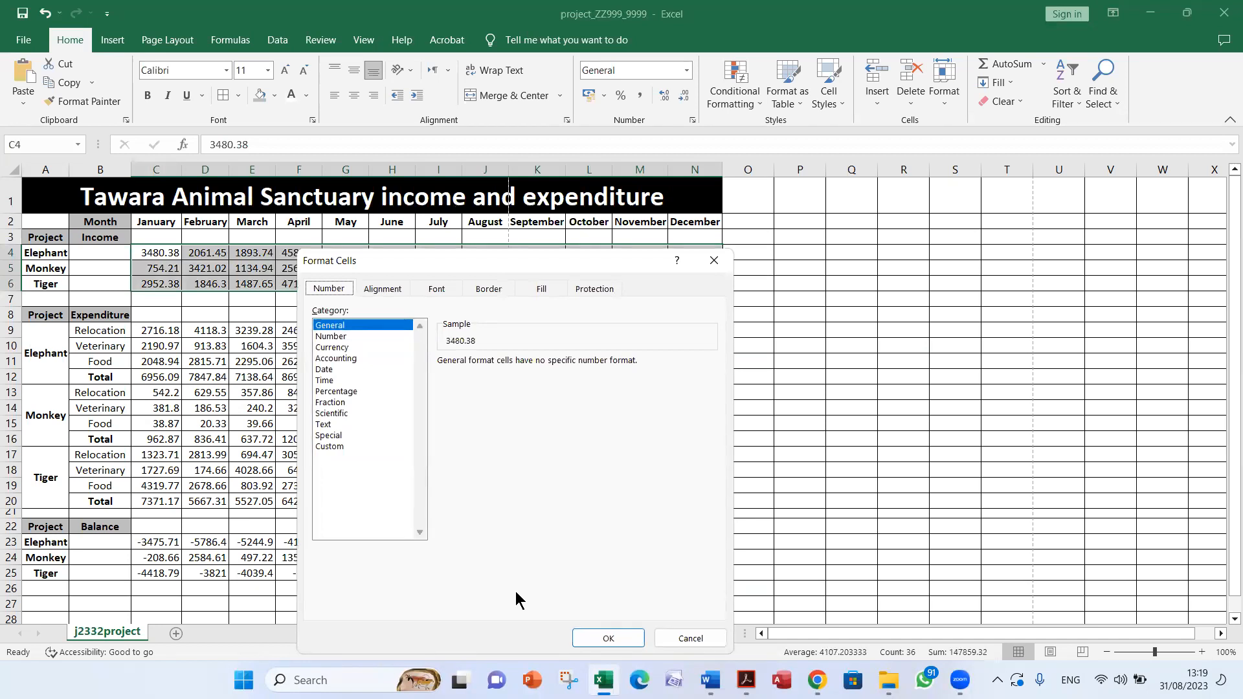
pyautogui.click(339, 348)
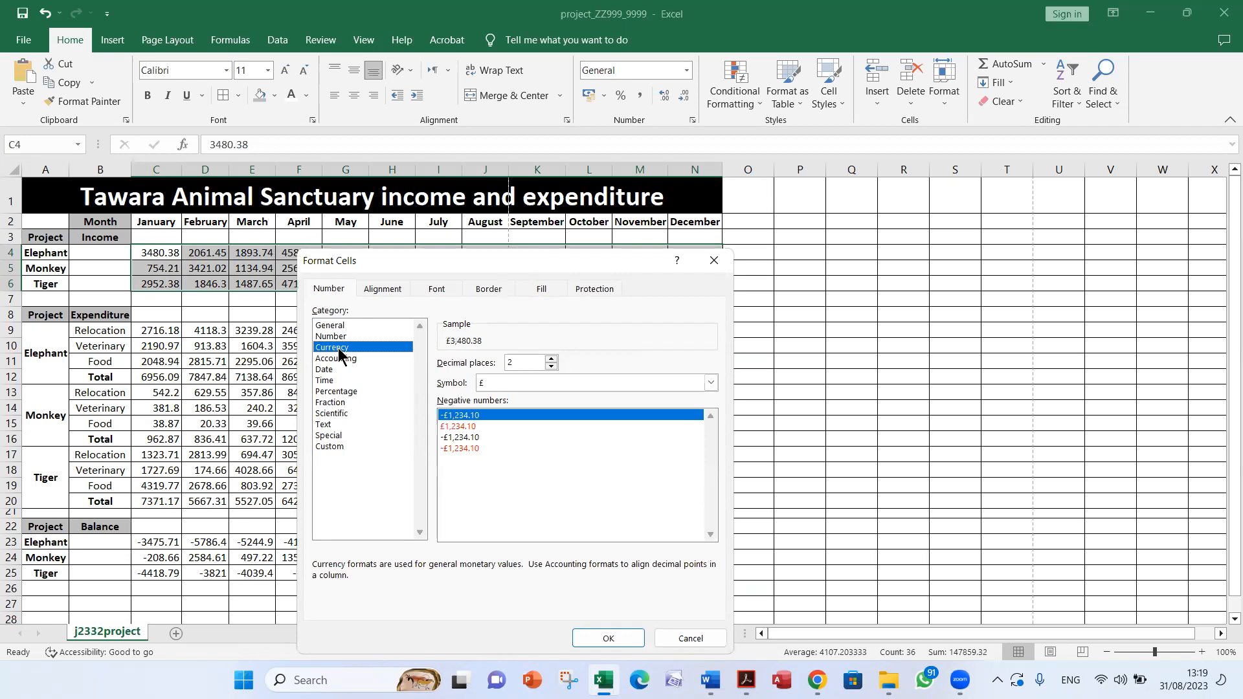
pyautogui.click(519, 364)
pyautogui.click(710, 381)
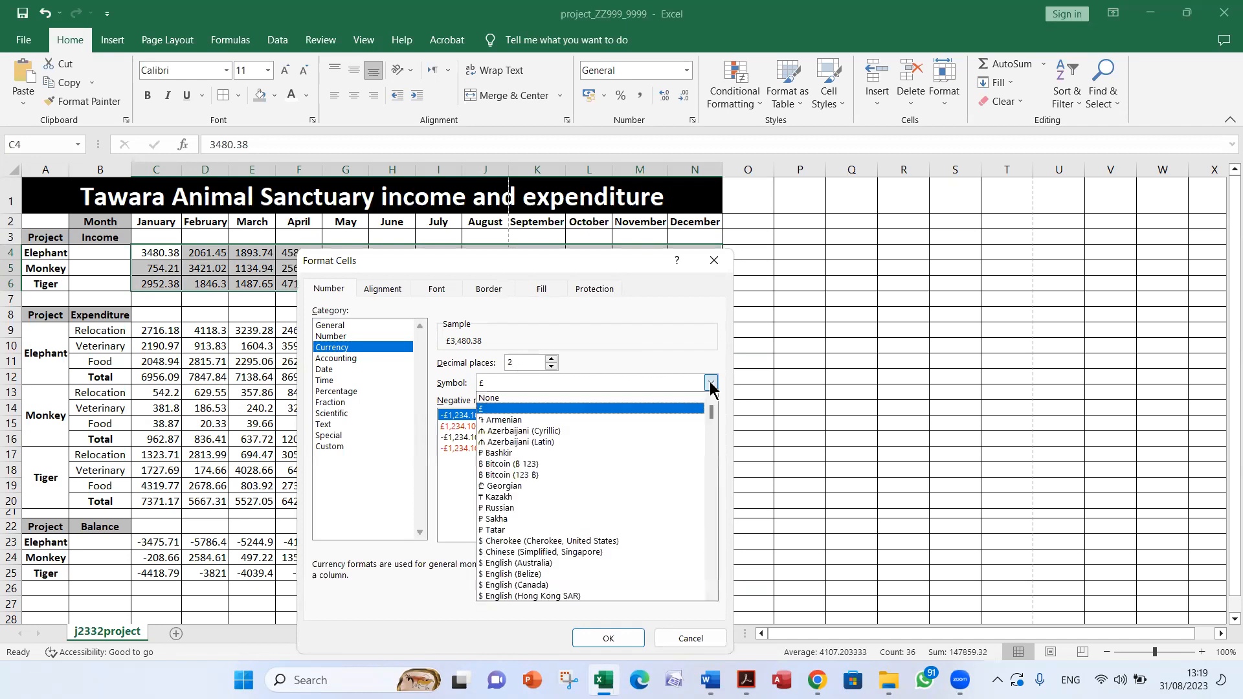
pyautogui.scroll(-3, 680, 429)
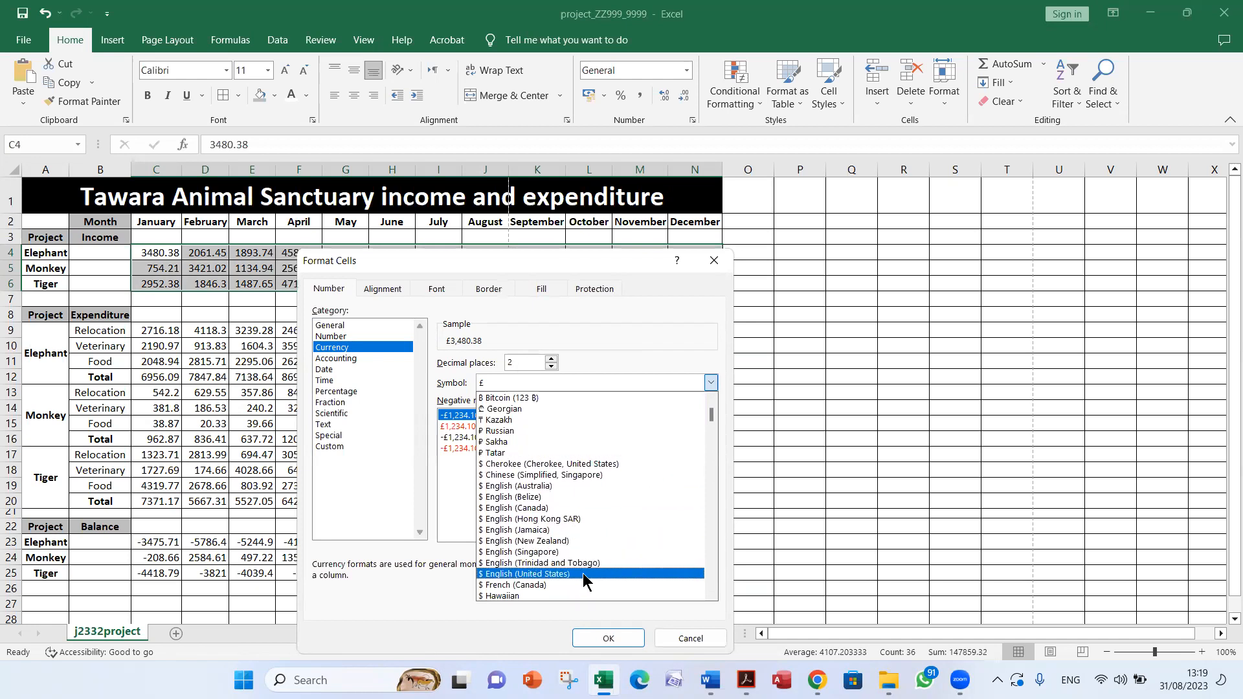
pyautogui.click(585, 574)
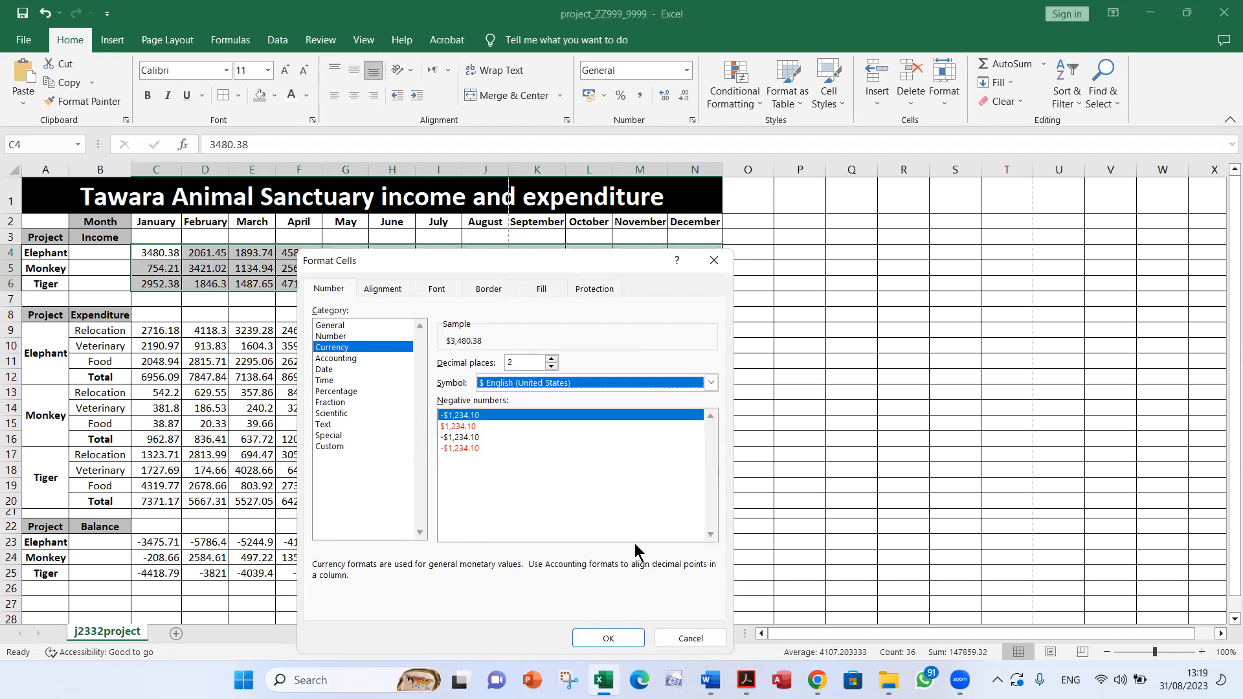
pyautogui.click(631, 638)
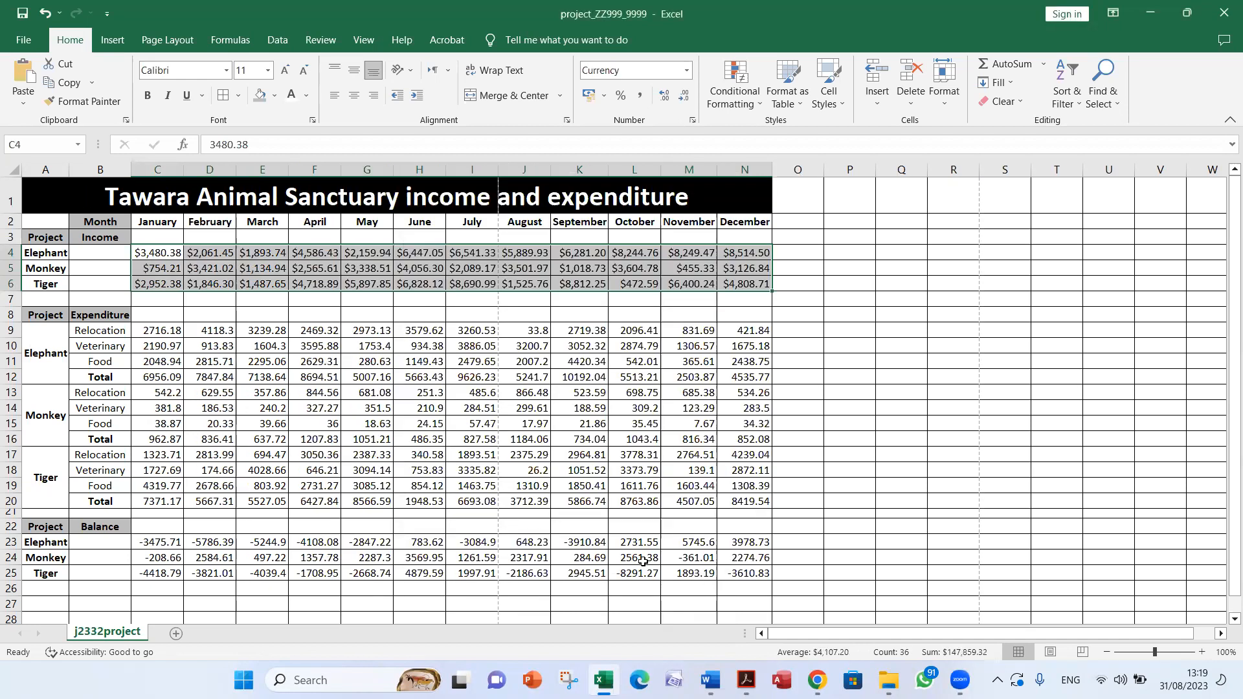
# Format the expenditure figures in C9:N20 as Currency with 2 decimal places and the $ English (United States) symbol.
pyautogui.click(161, 331)
pyautogui.moveTo(161, 331); pyautogui.dragTo(739, 505)
pyautogui.rightClick(470, 422)
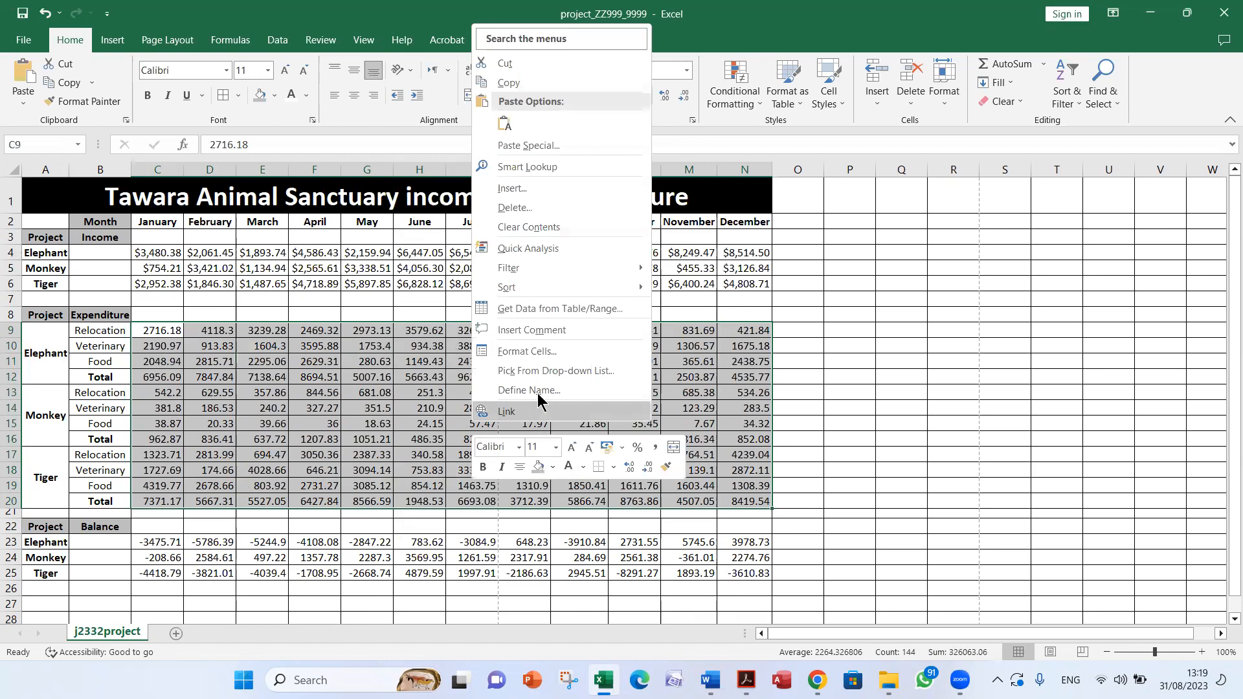
pyautogui.click(546, 357)
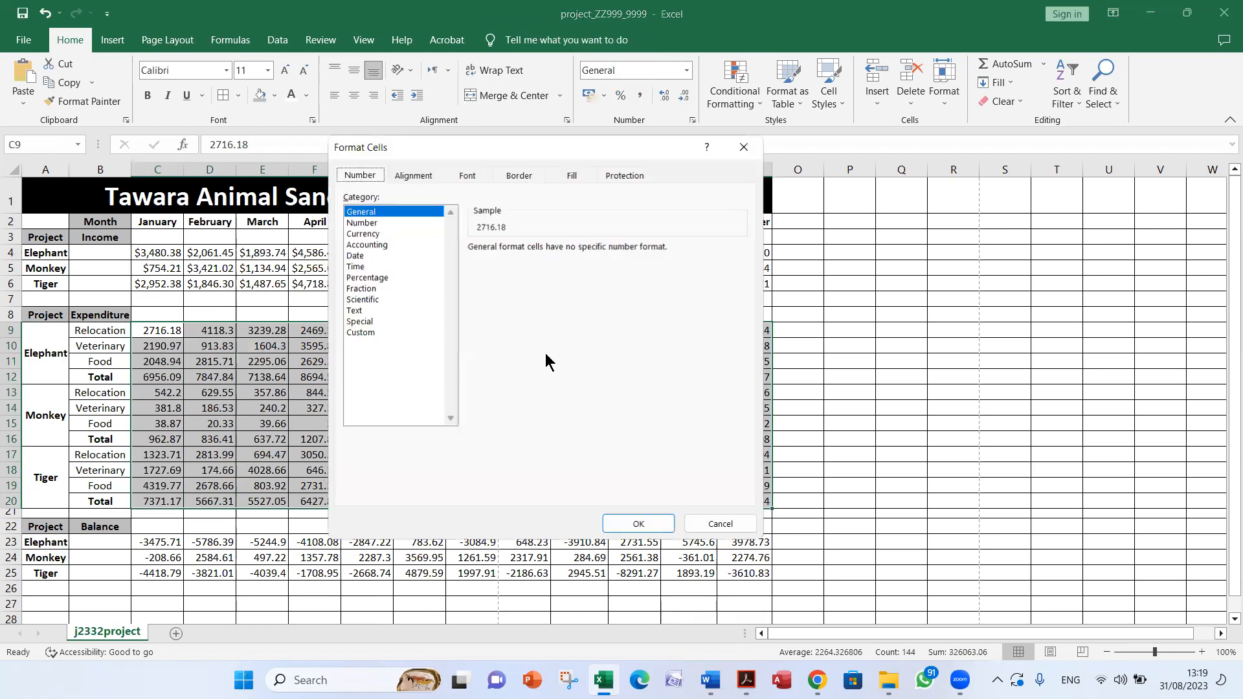
pyautogui.click(374, 231)
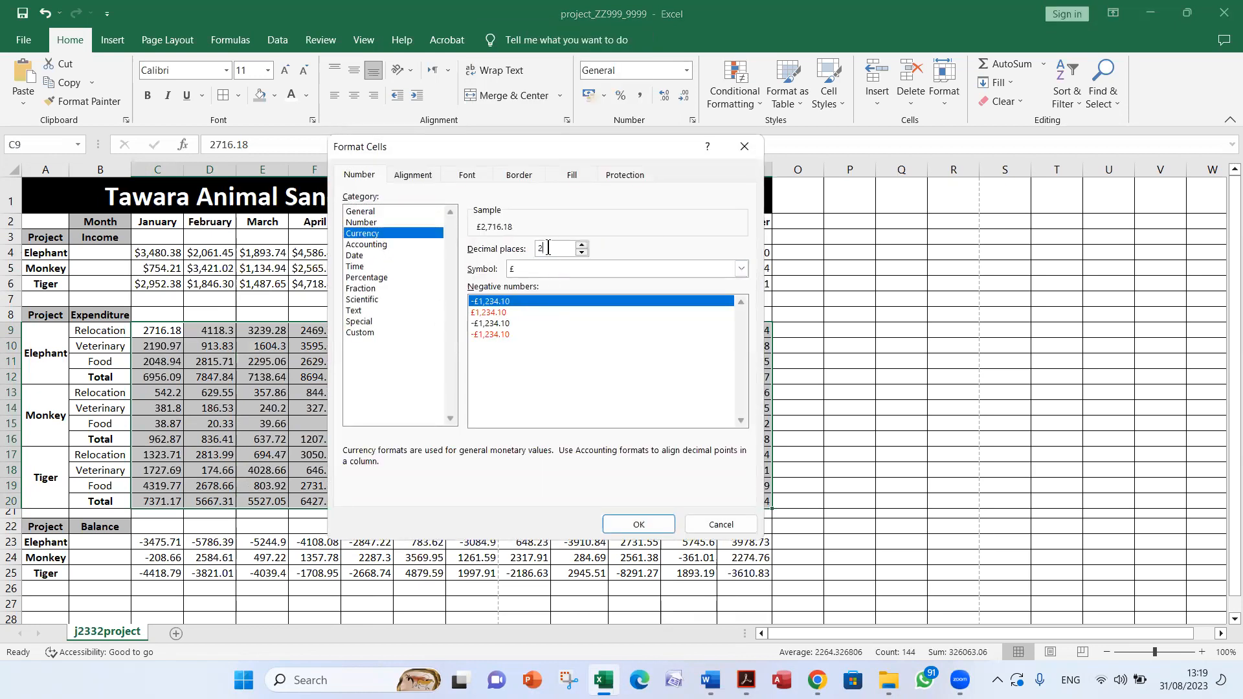
pyautogui.click(741, 269)
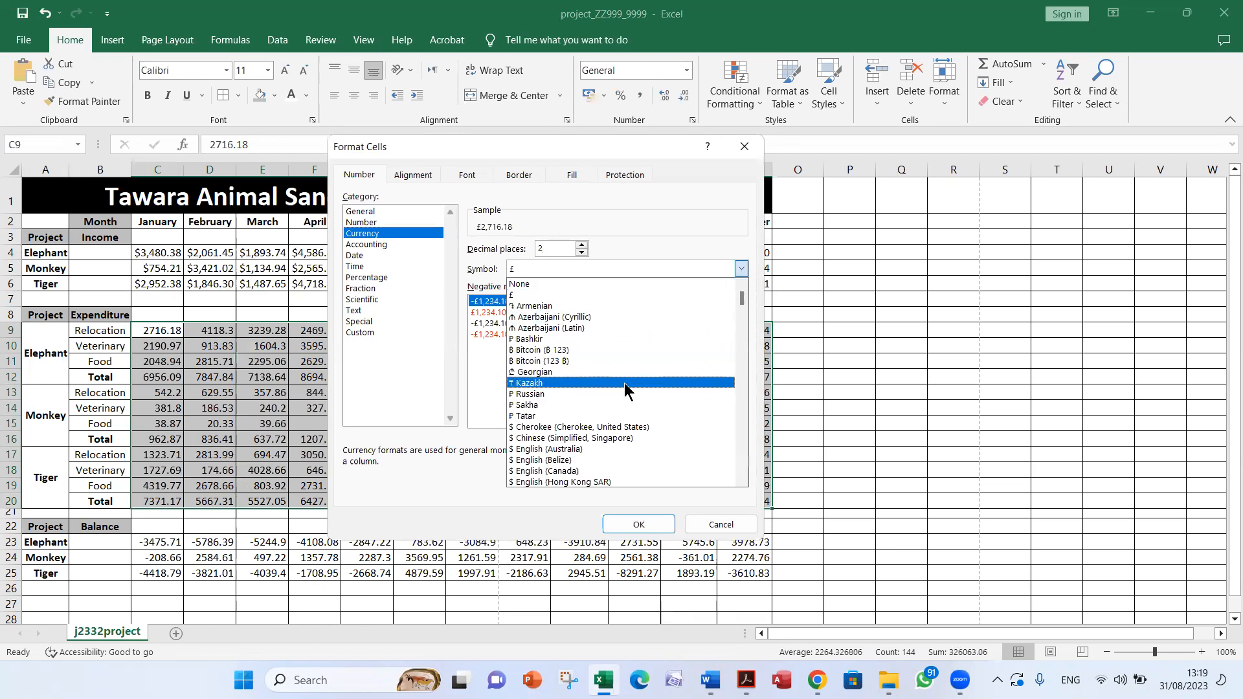
pyautogui.scroll(-2, 645, 380)
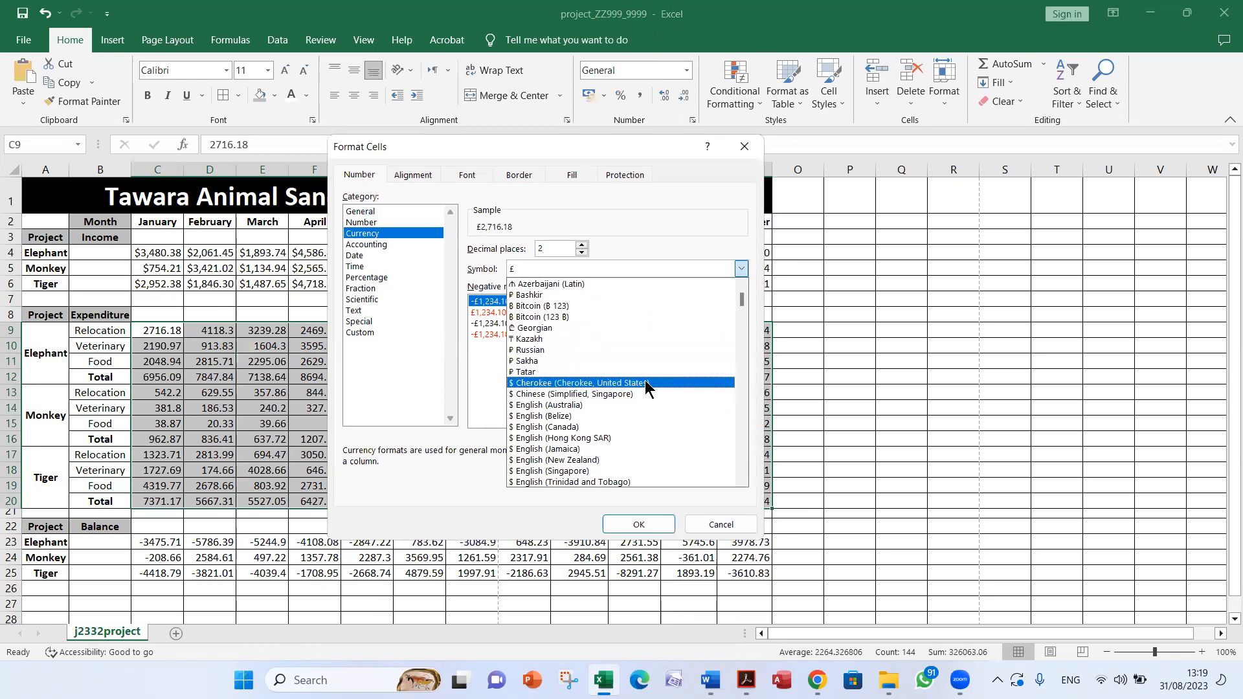
pyautogui.scroll(-2, 645, 380)
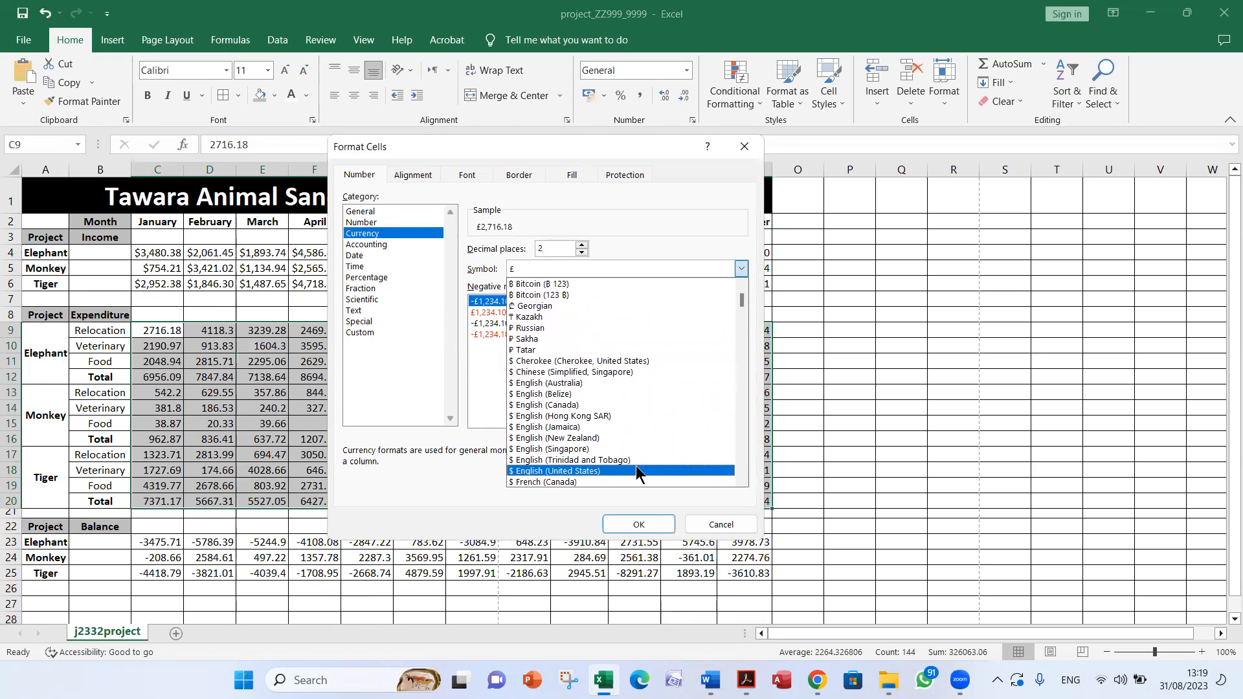
pyautogui.click(635, 470)
pyautogui.click(650, 522)
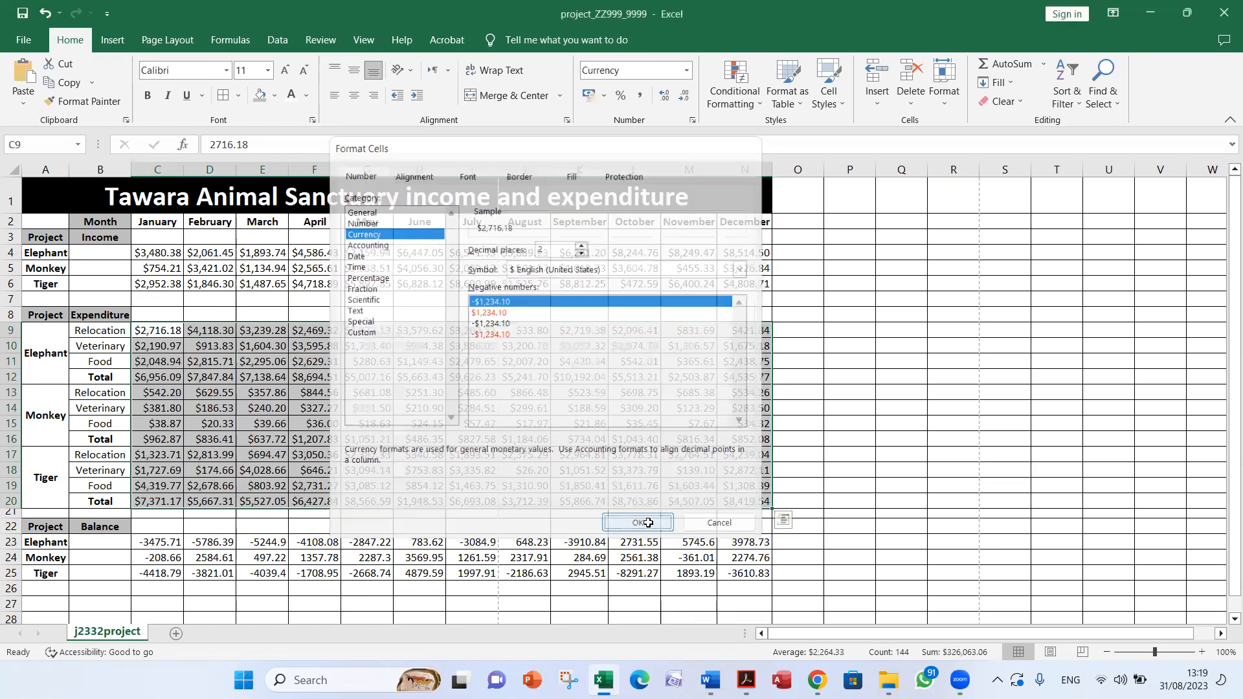
# Format the project balances in C23:N25 as Currency with 2 decimal places and the $ English (United States) symbol.
pyautogui.moveTo(156, 547); pyautogui.dragTo(744, 574)
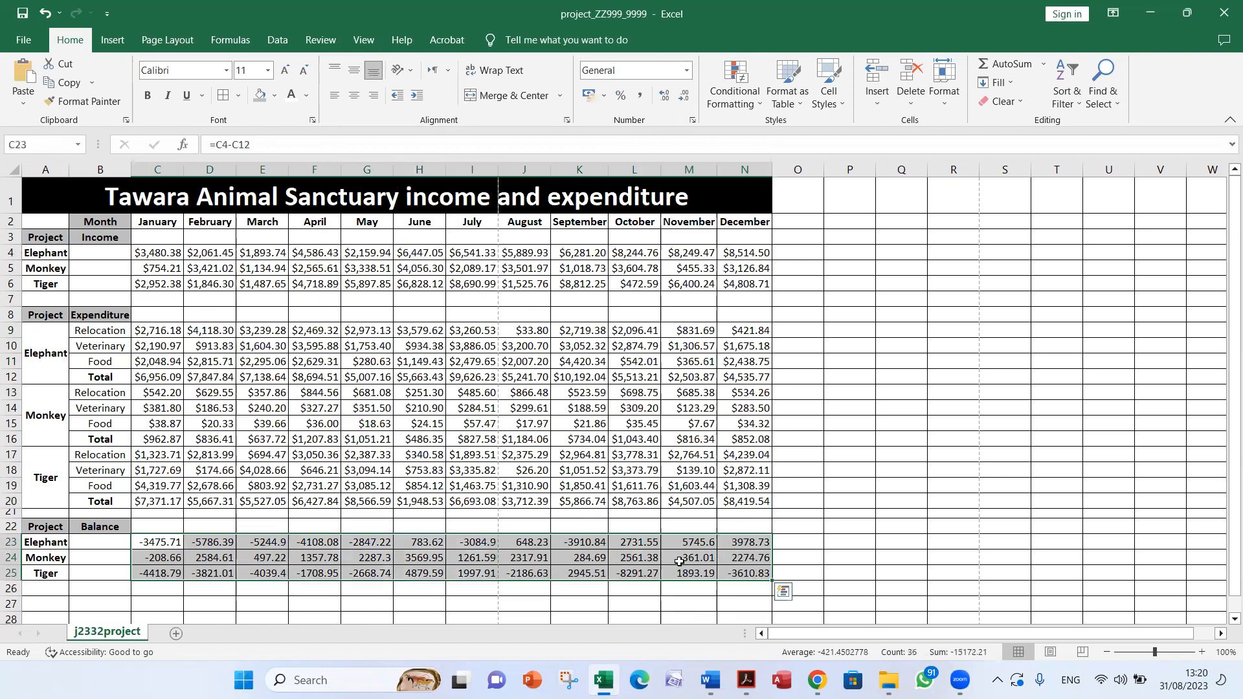
pyautogui.rightClick(665, 558)
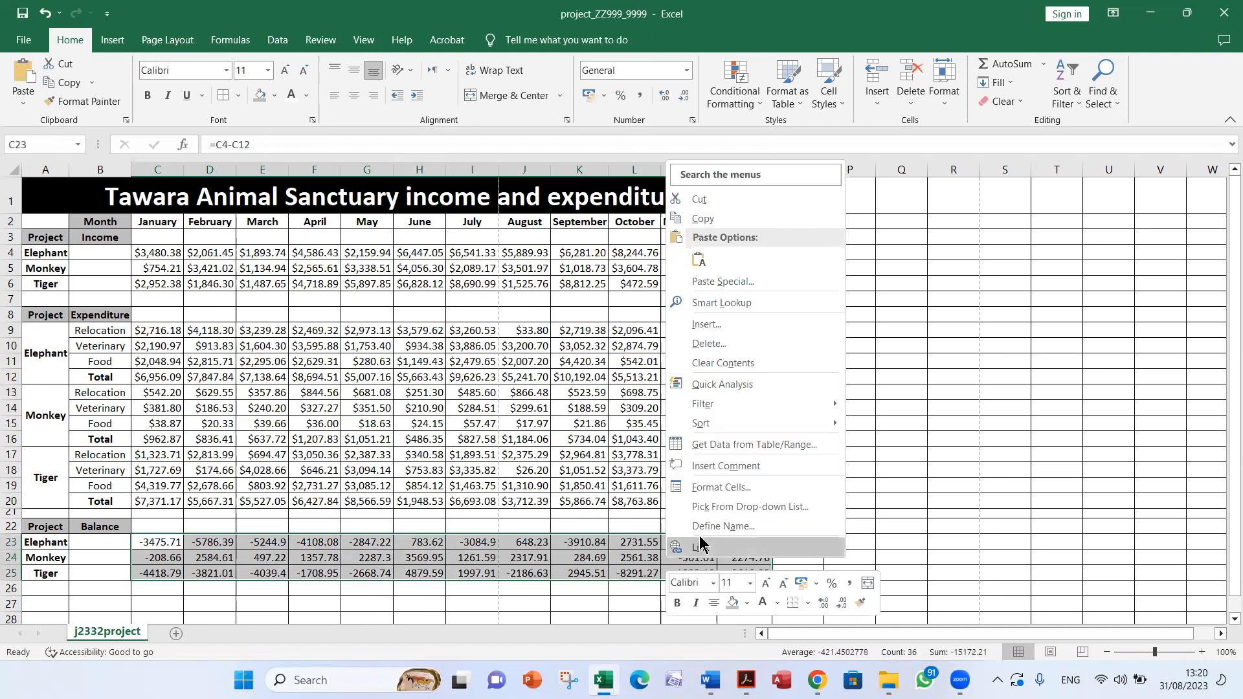
pyautogui.click(740, 490)
pyautogui.click(570, 348)
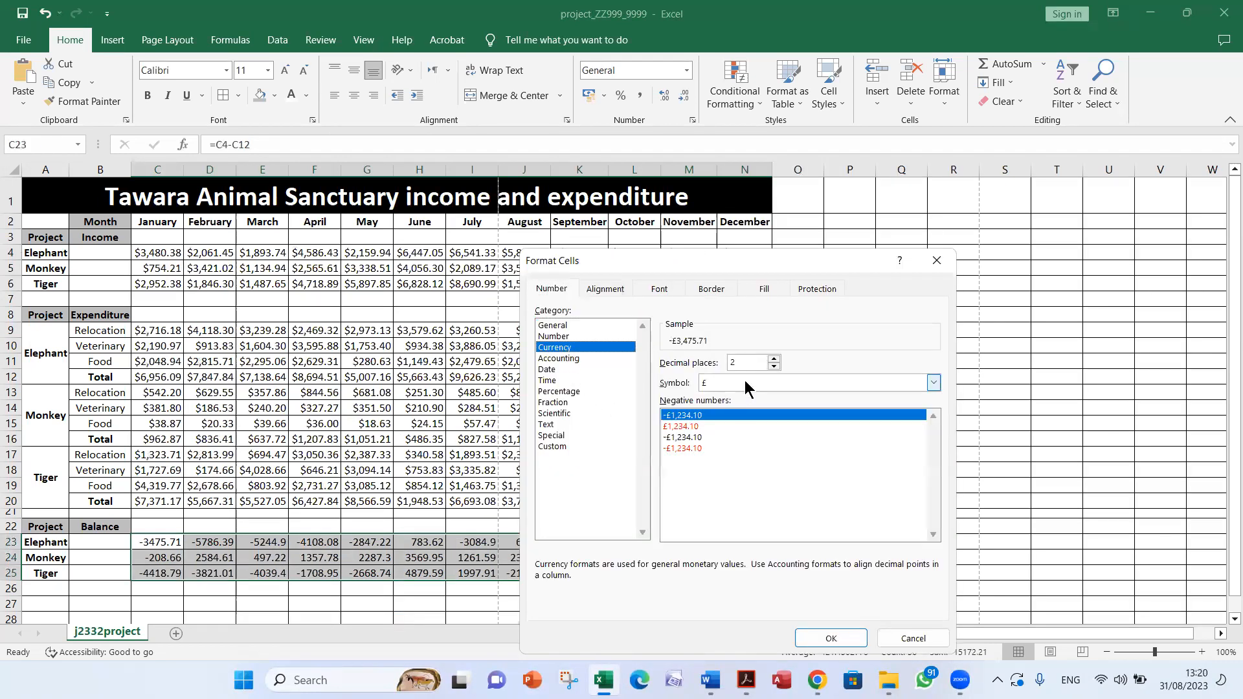
pyautogui.click(932, 383)
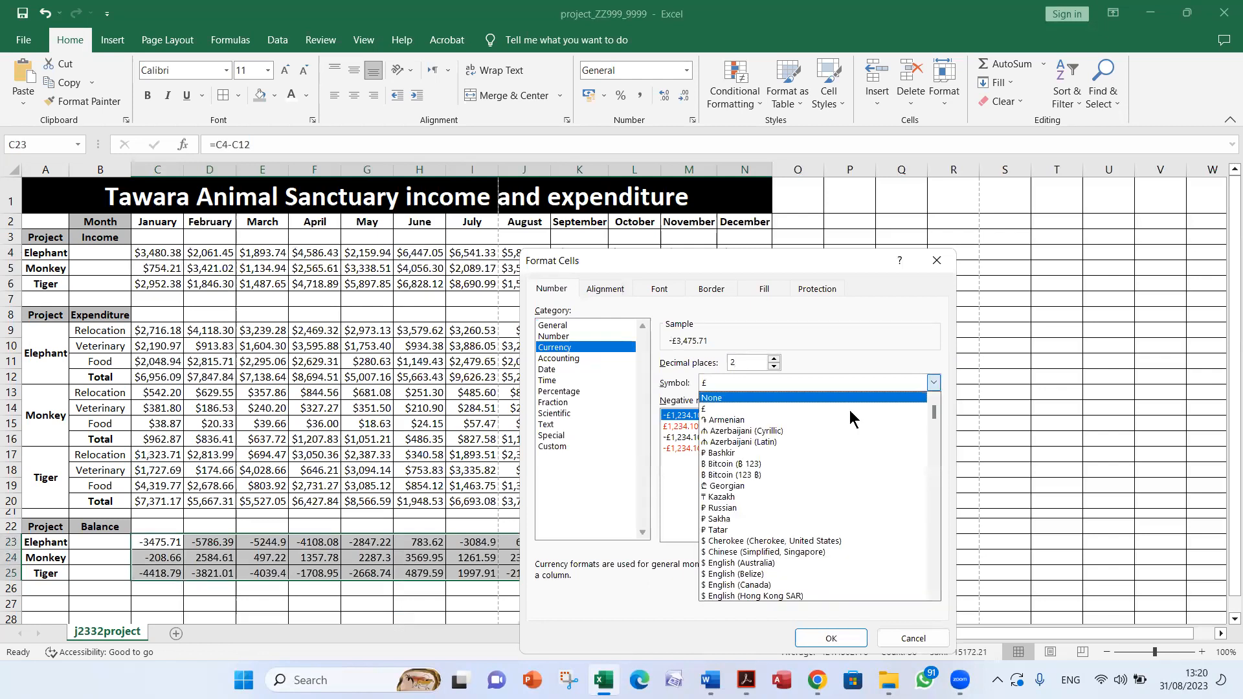
pyautogui.scroll(-3, 845, 434)
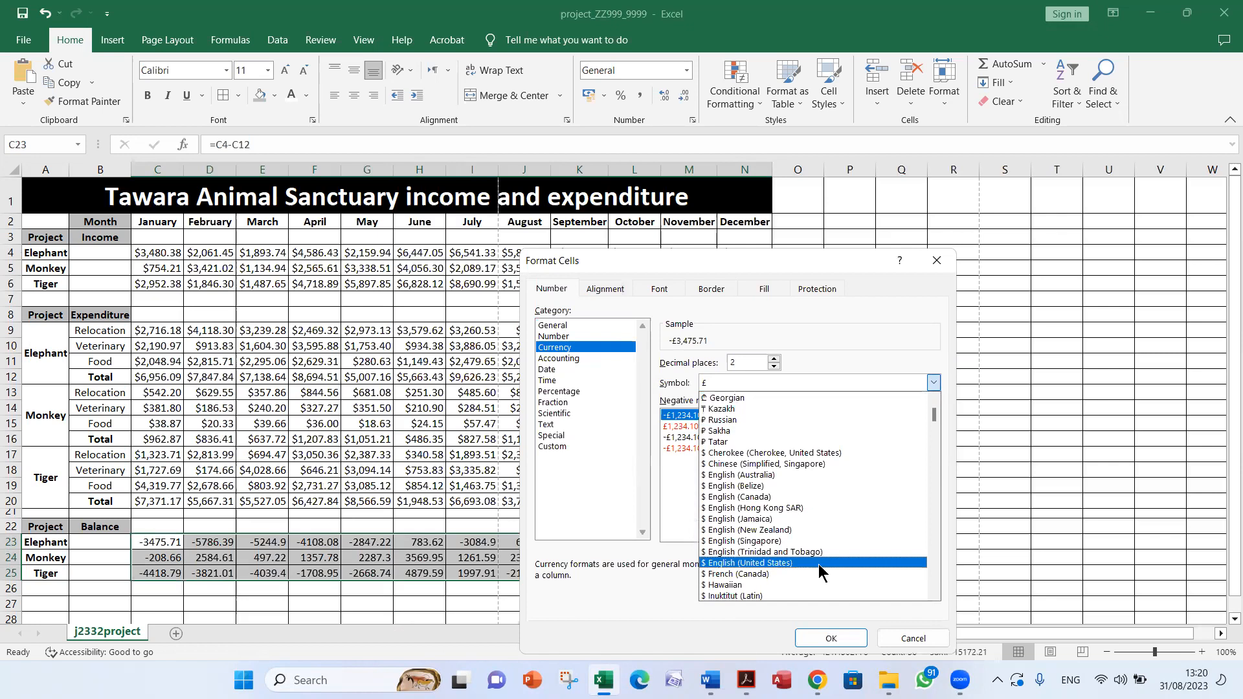
pyautogui.click(818, 563)
pyautogui.click(830, 638)
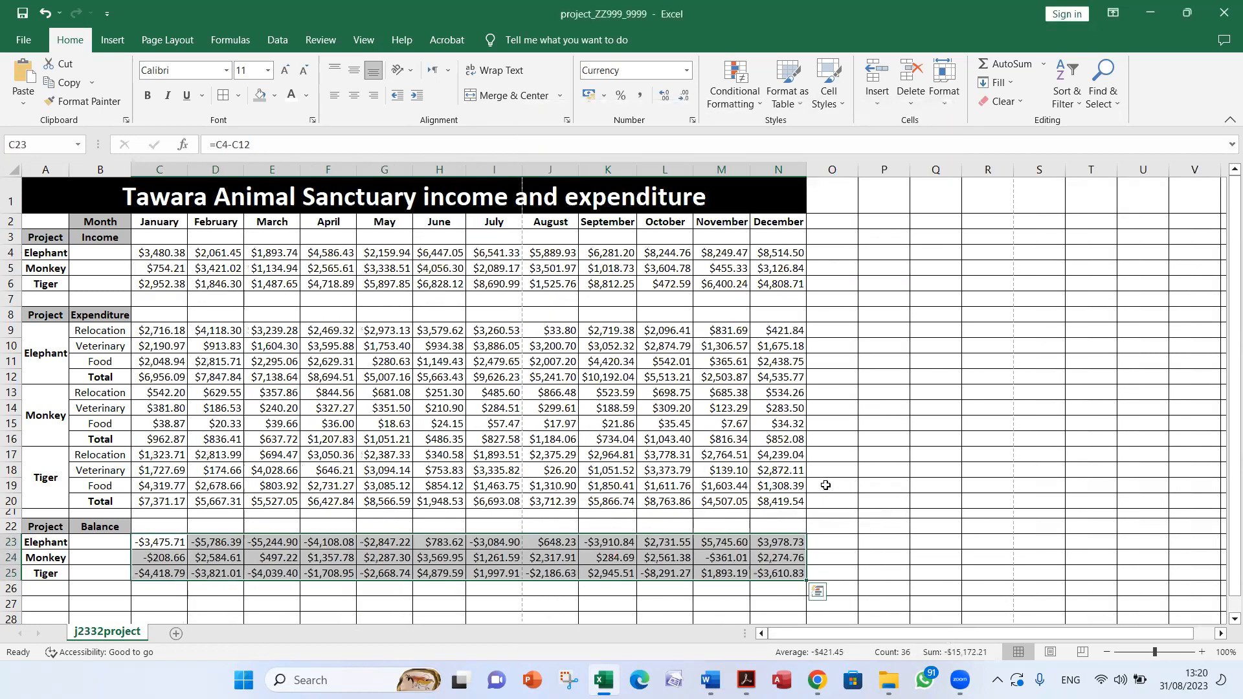
# AutoFit all the sheet's column widths to their contents and save the workbook.
pyautogui.click(15, 169)
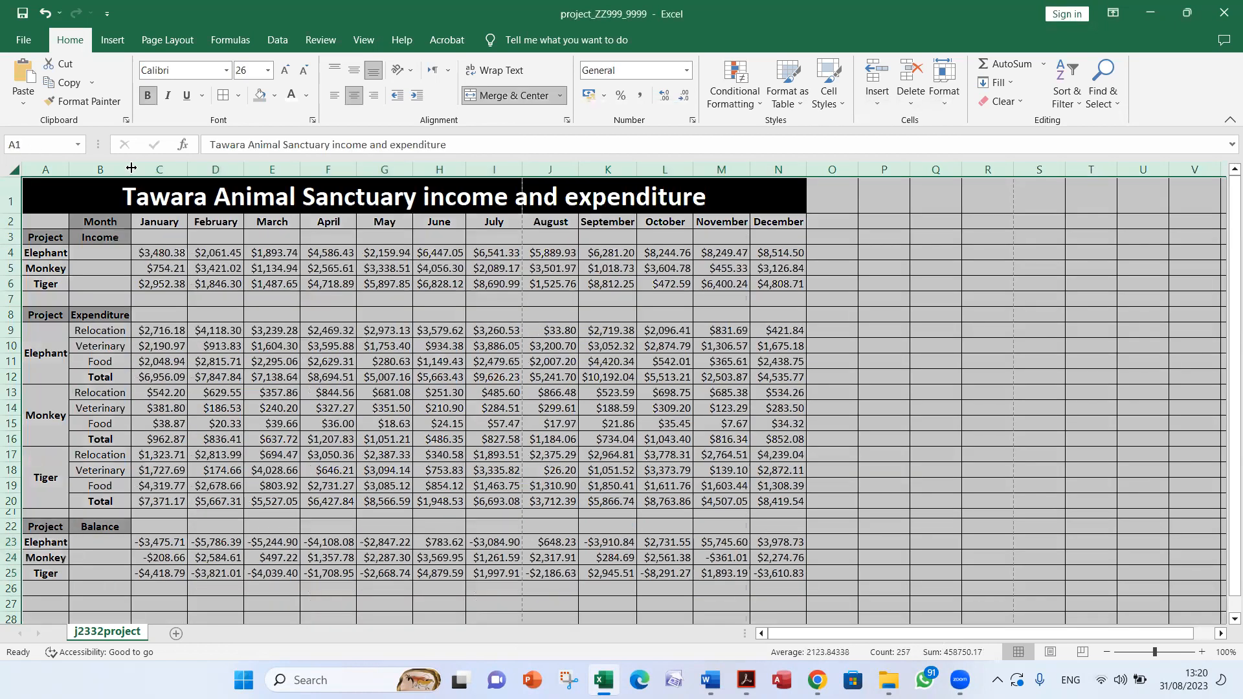
pyautogui.doubleClick(131, 168)
pyautogui.click(494, 328)
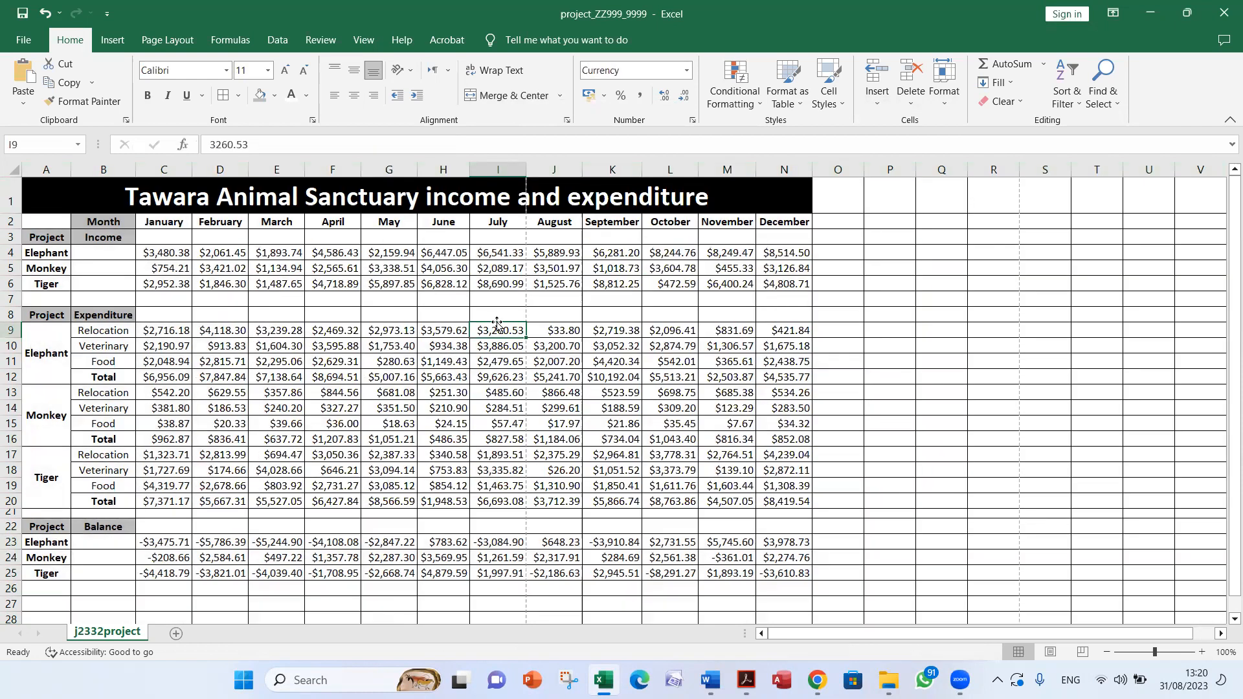
pyautogui.click(24, 13)
# Switch to the Acrobat exam paper and read which cell range question 13 requires for conditional formatting.
pyautogui.click(747, 679)
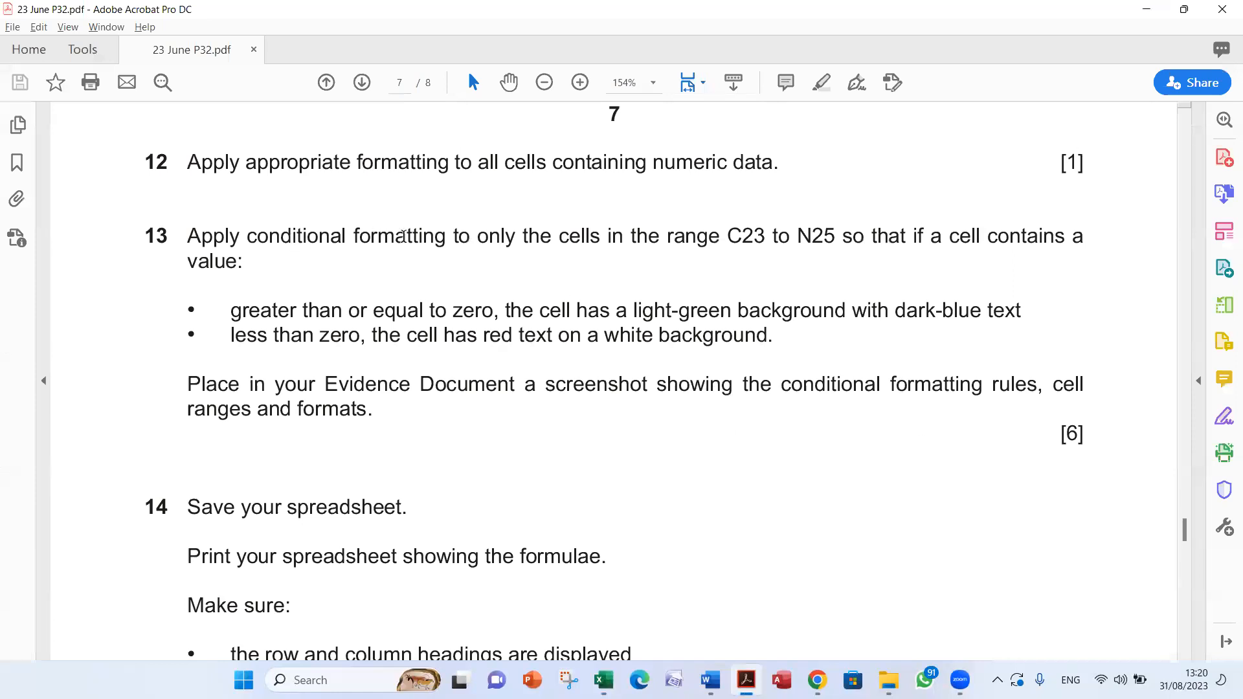
pyautogui.doubleClick(404, 237)
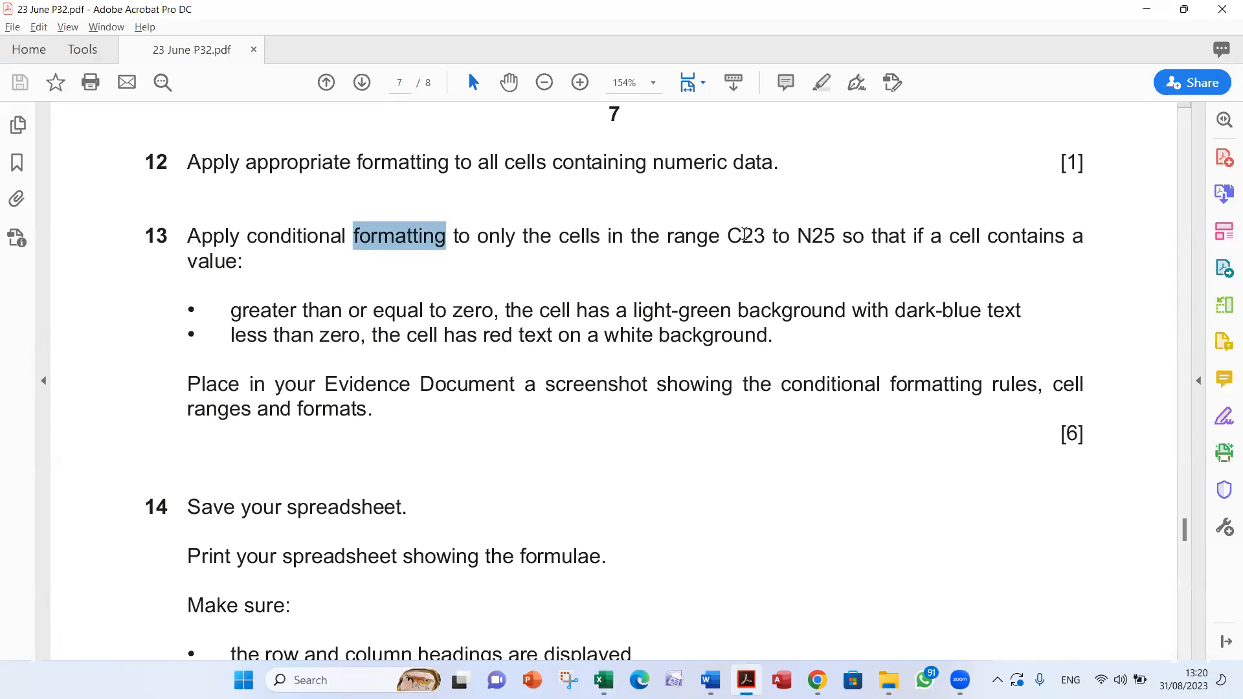
pyautogui.moveTo(726, 236); pyautogui.dragTo(822, 230)
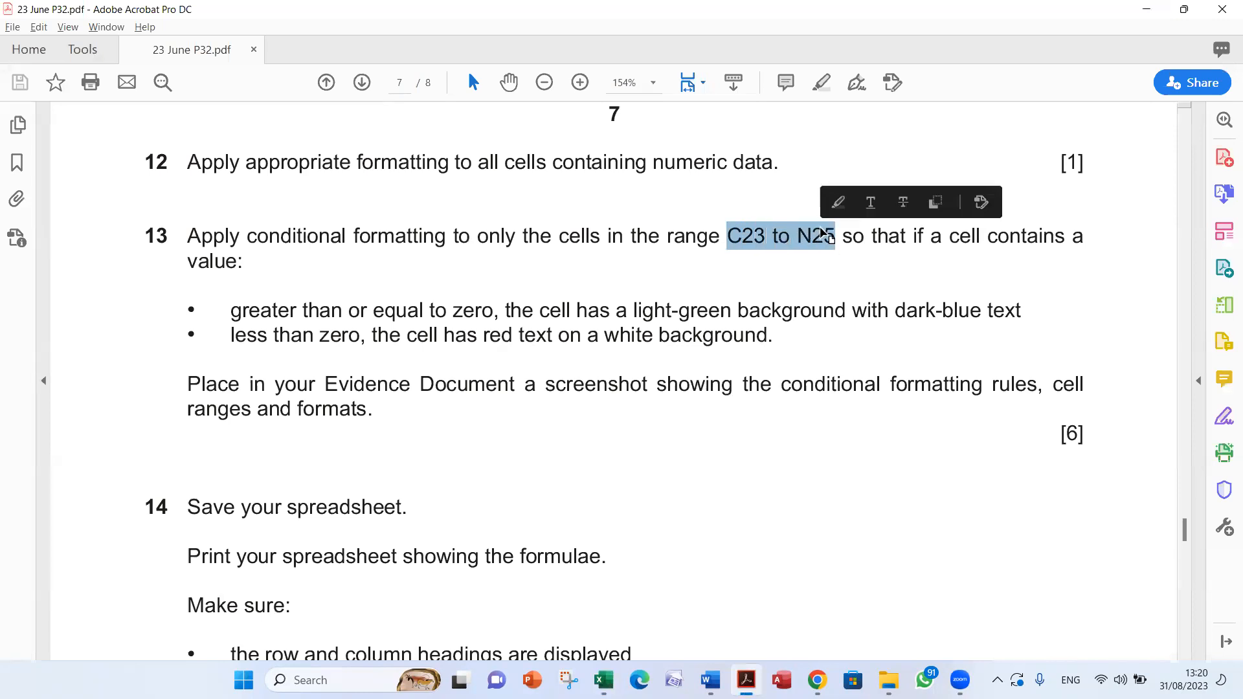
# Return to Excel and select the balance cells C23:N25 for conditional formatting.
pyautogui.hotkey('alt', 'Tab')
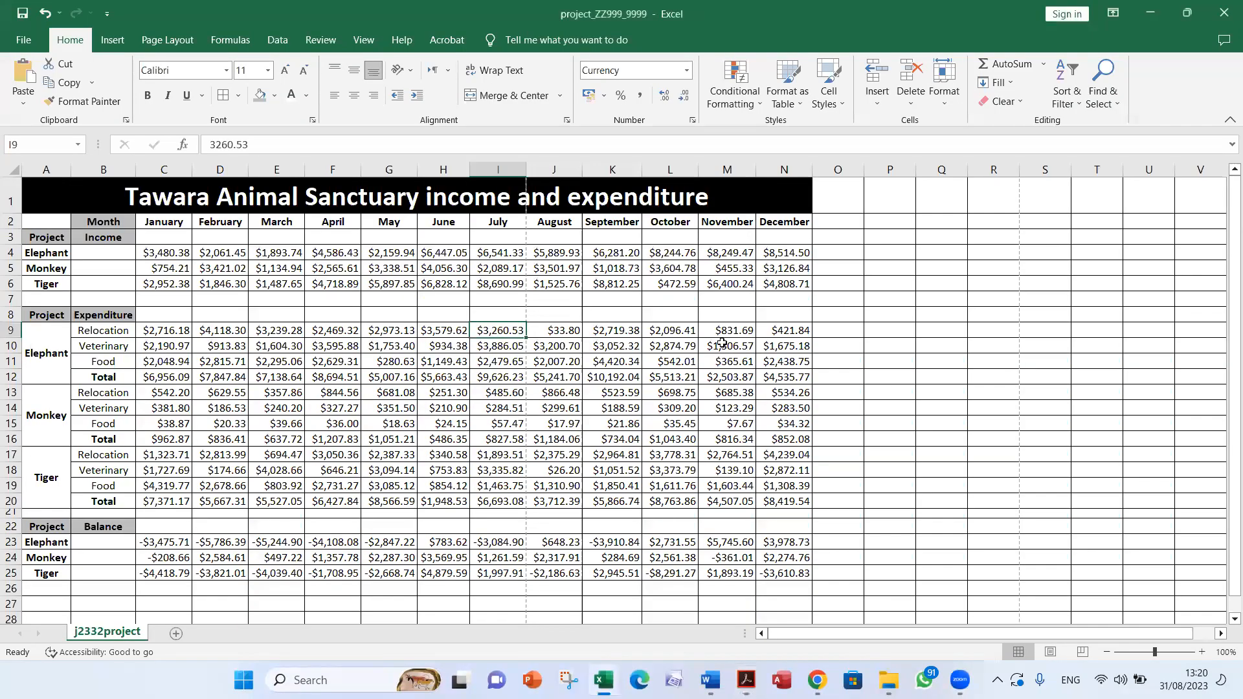
pyautogui.moveTo(158, 544); pyautogui.dragTo(780, 574)
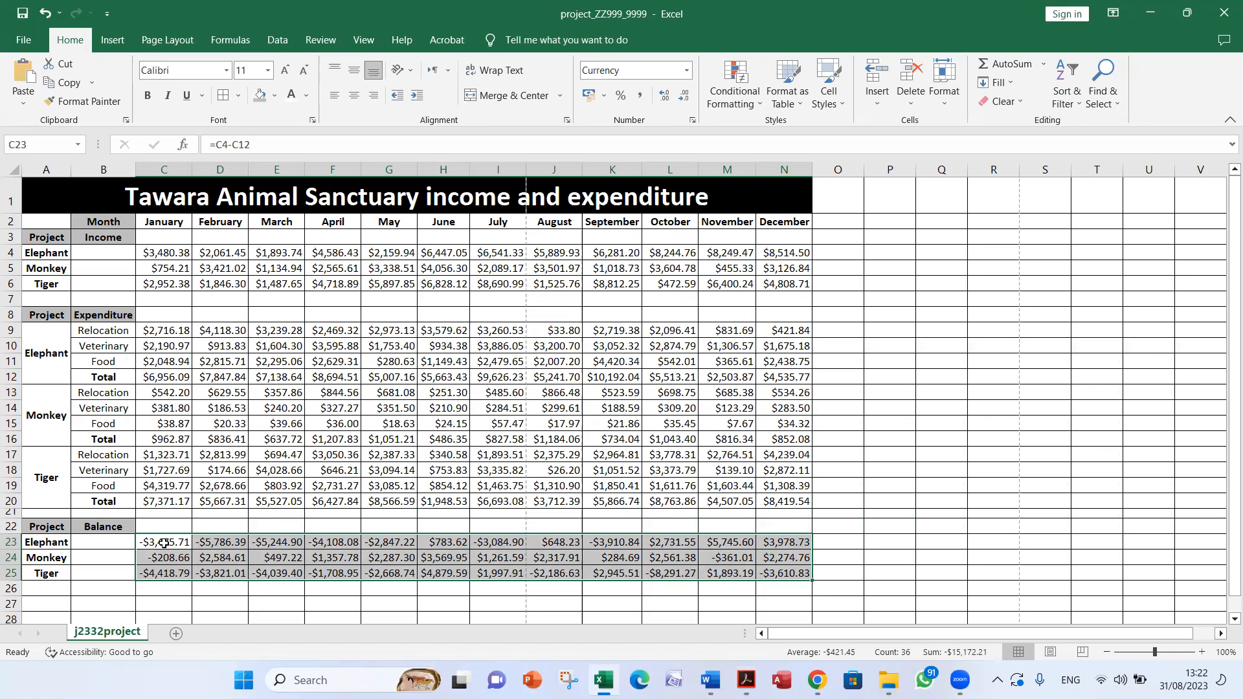
pyautogui.click(164, 542)
# Read question 13's condition and colours for values greater than or equal to zero in the Acrobat exam paper, returning to Excel.
pyautogui.hotkey('alt', 'Tab')
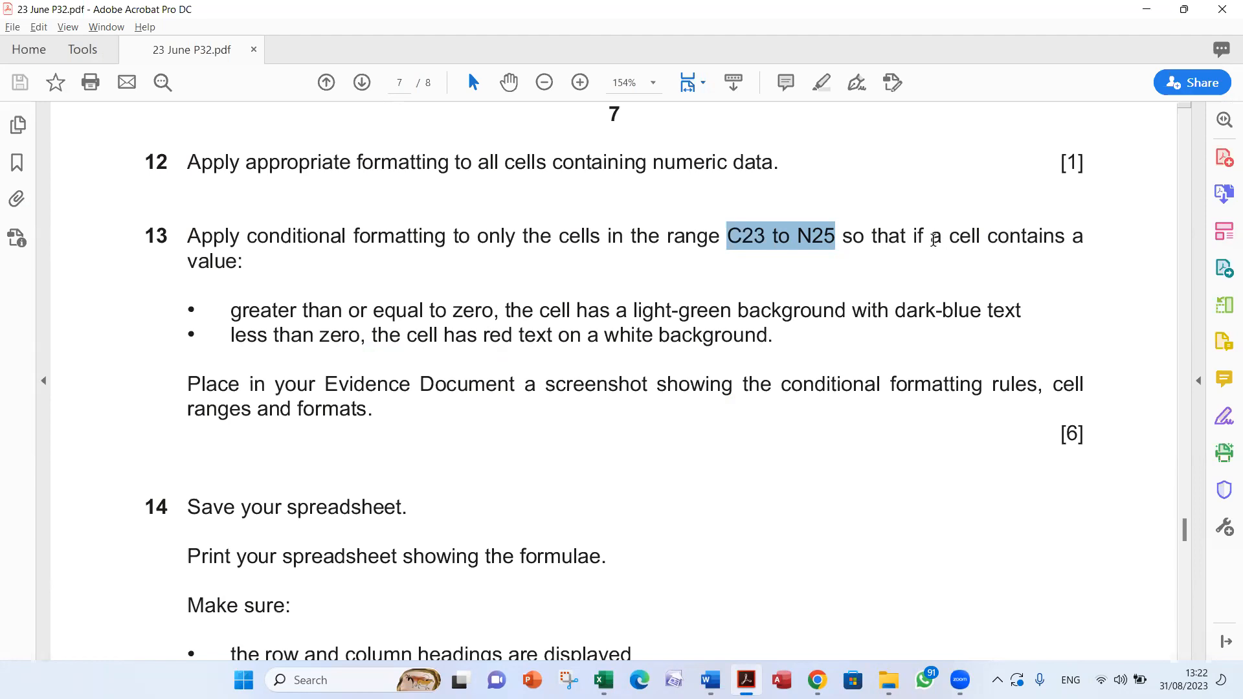
pyautogui.doubleClick(1018, 236)
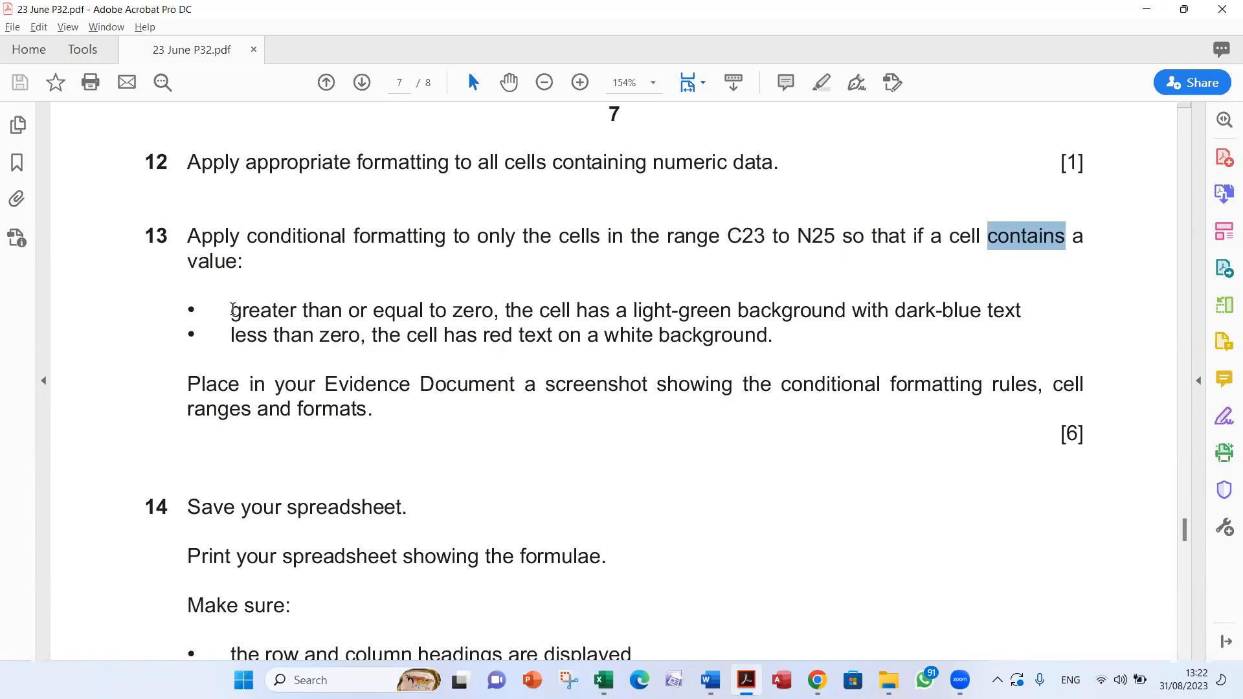
pyautogui.moveTo(232, 309); pyautogui.dragTo(461, 306)
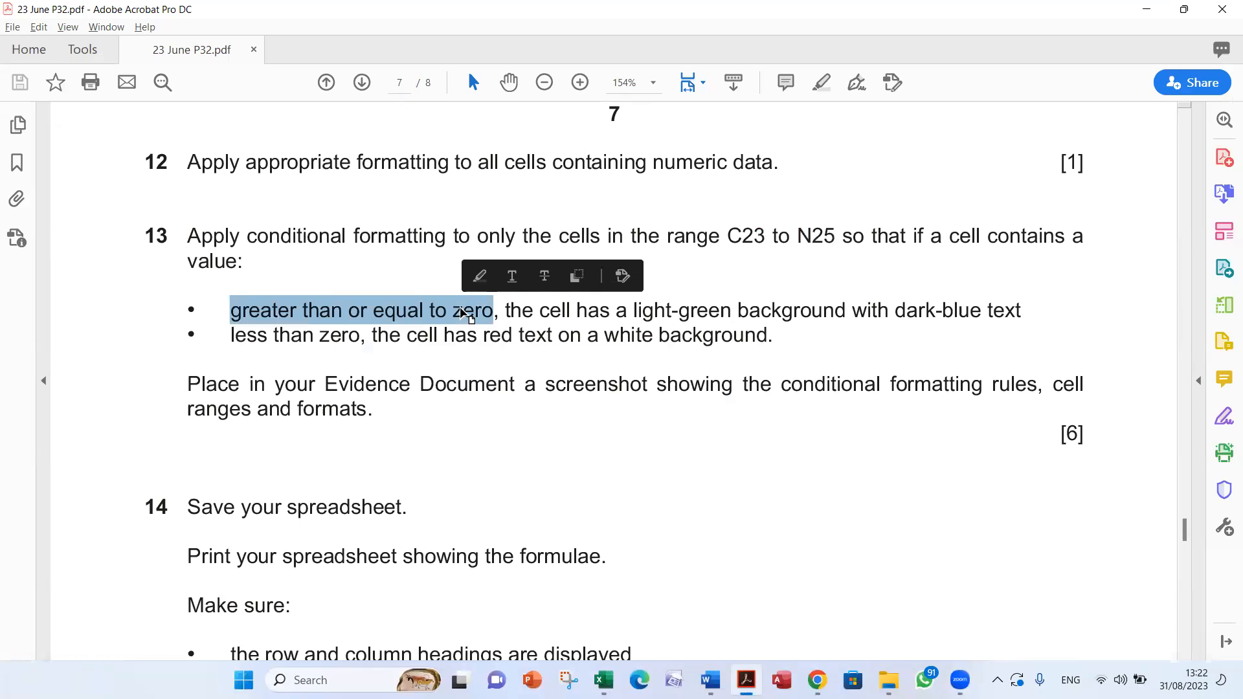
pyautogui.moveTo(628, 310); pyautogui.dragTo(763, 306)
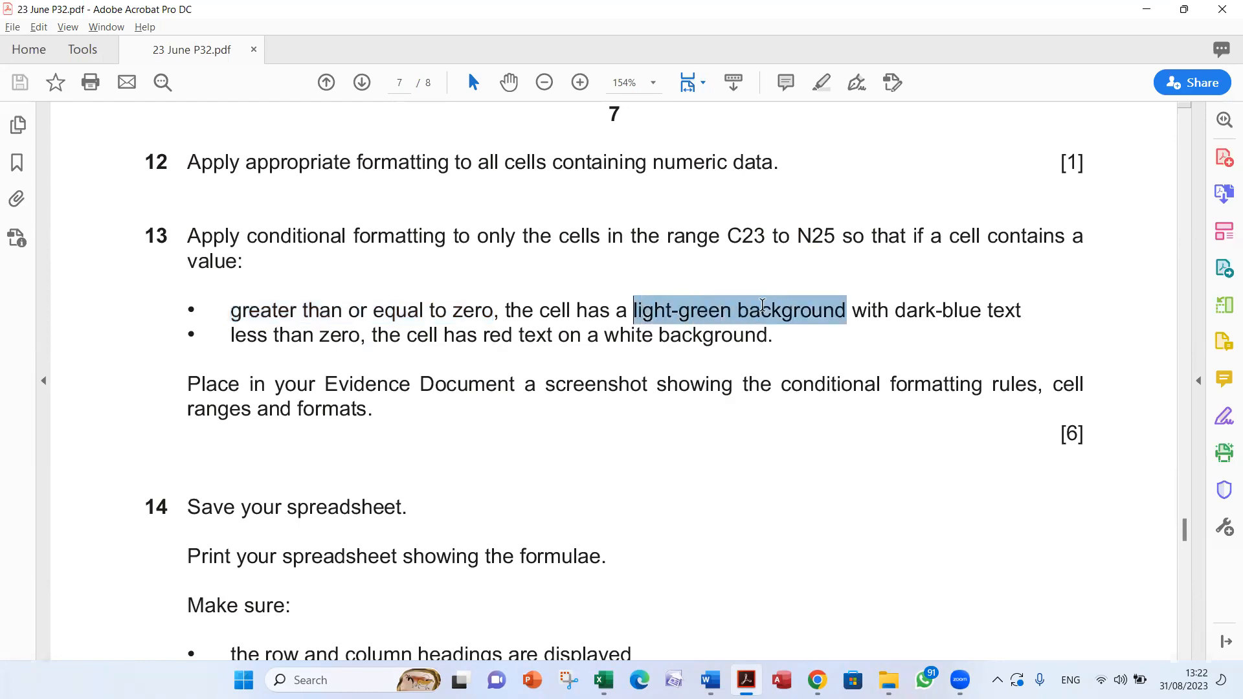
pyautogui.moveTo(966, 319); pyautogui.dragTo(1004, 316)
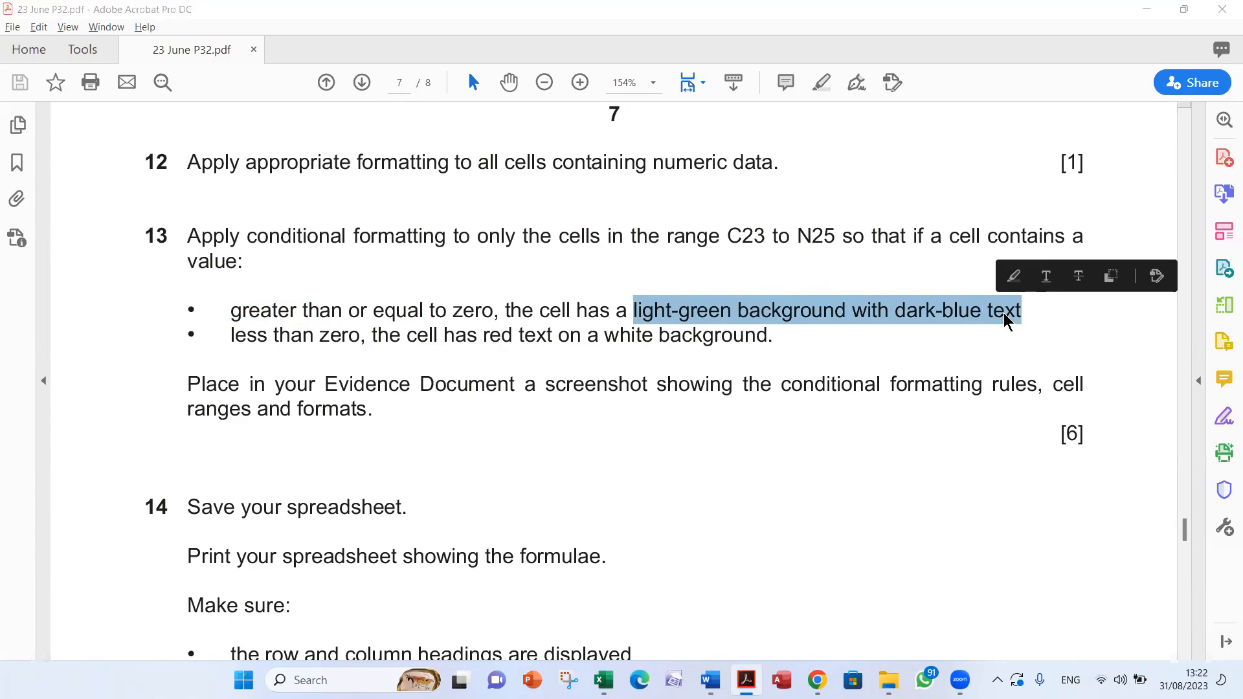
pyautogui.hotkey('alt', 'Tab')
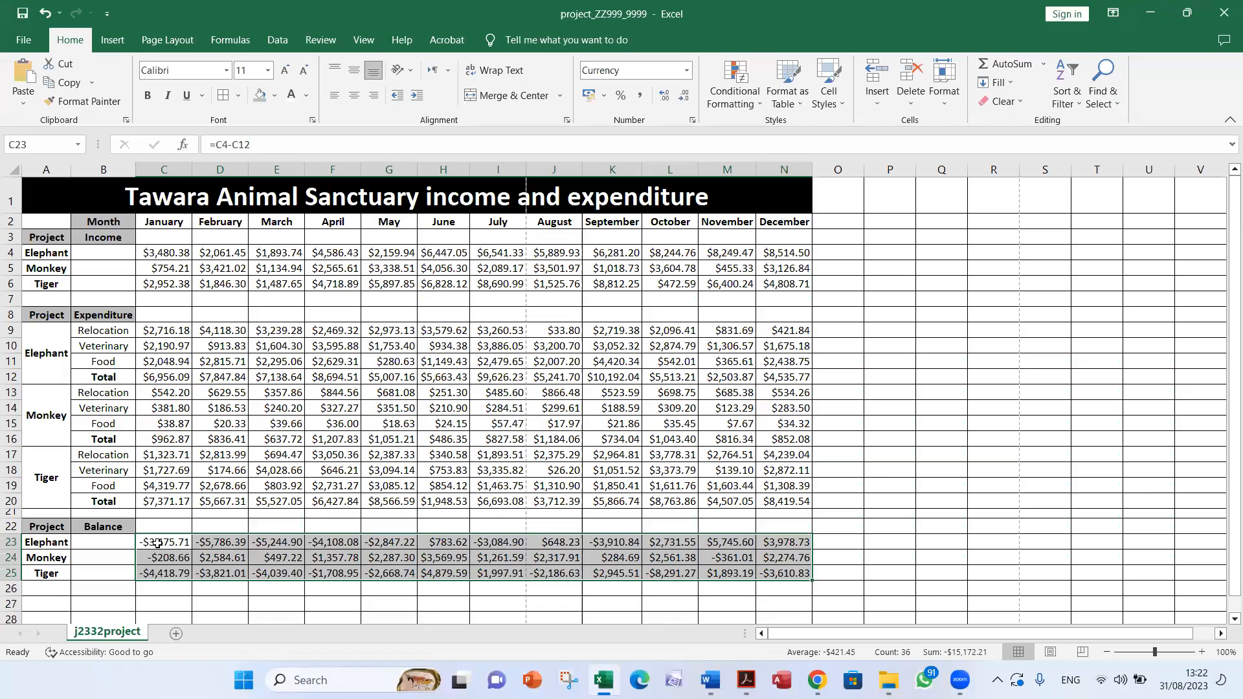
# Start a new conditional formatting rule for C23:N25 that formats only cells with a cell value greater than or equal to 0.
pyautogui.click(754, 94)
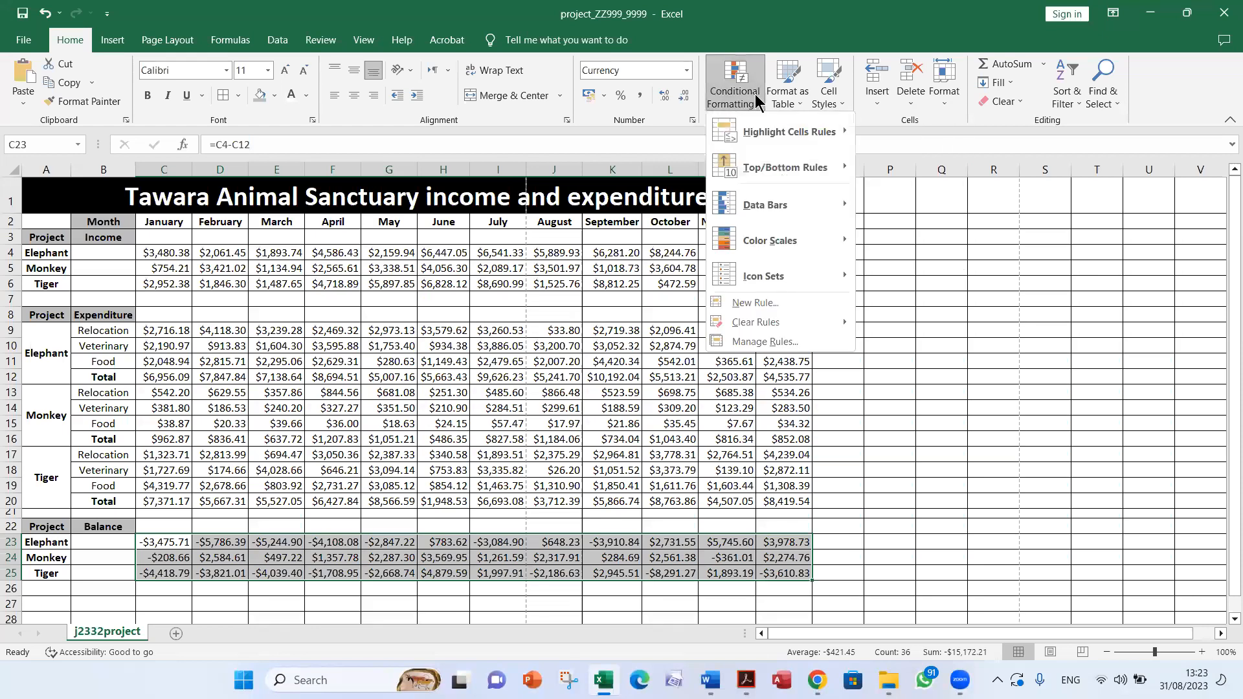
pyautogui.click(747, 304)
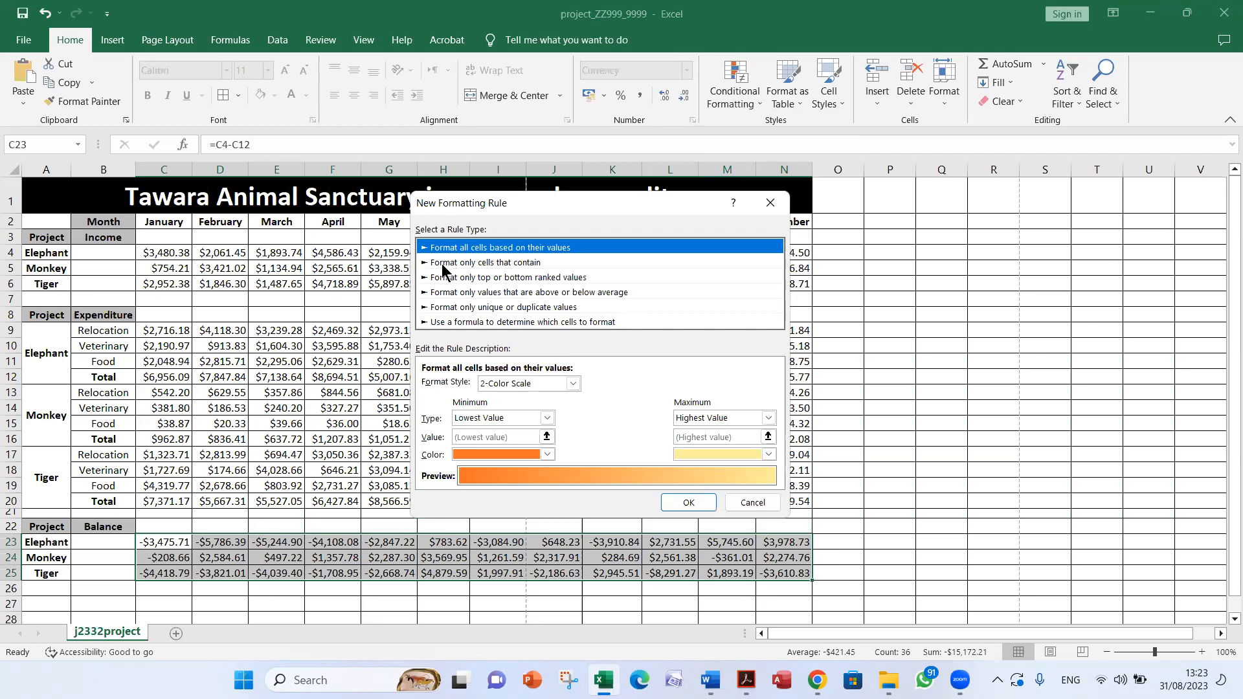
pyautogui.click(538, 264)
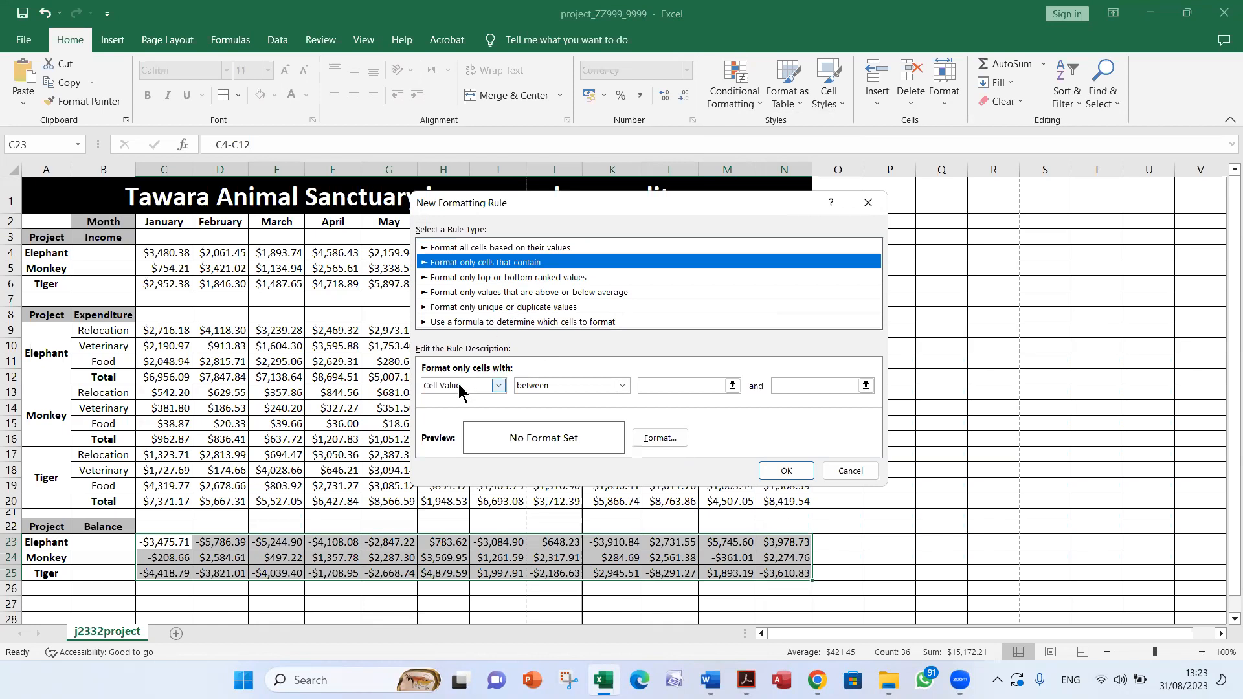
pyautogui.click(622, 386)
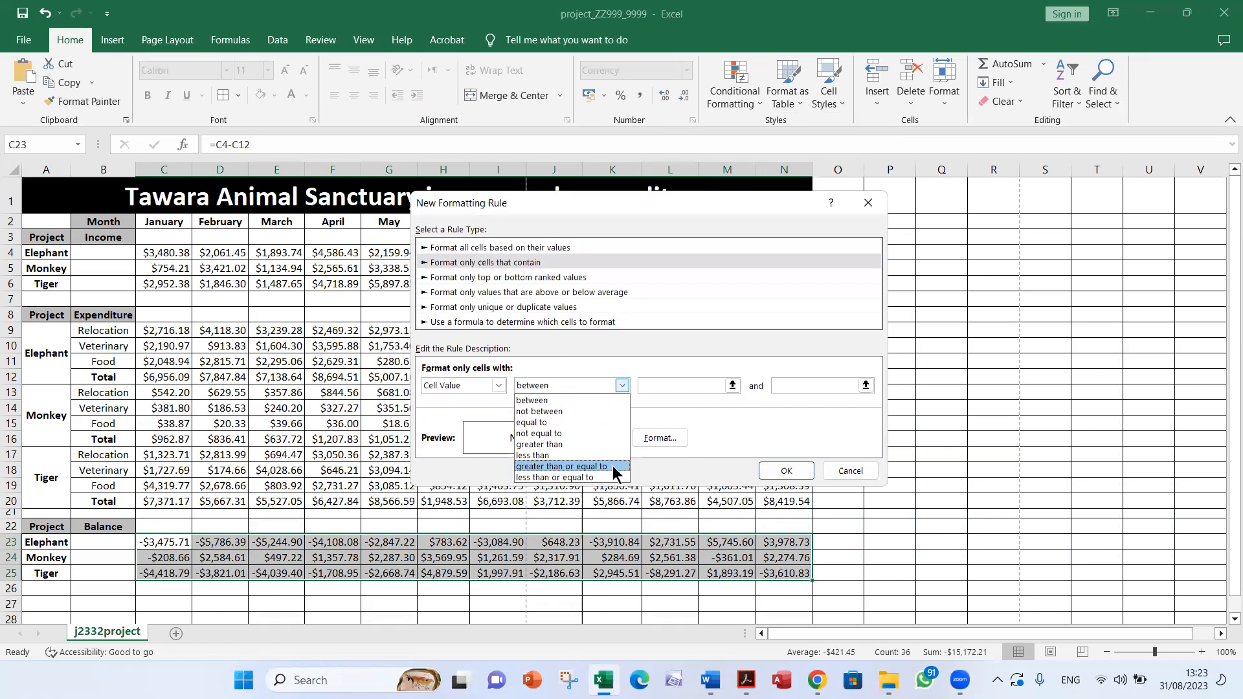
pyautogui.click(612, 466)
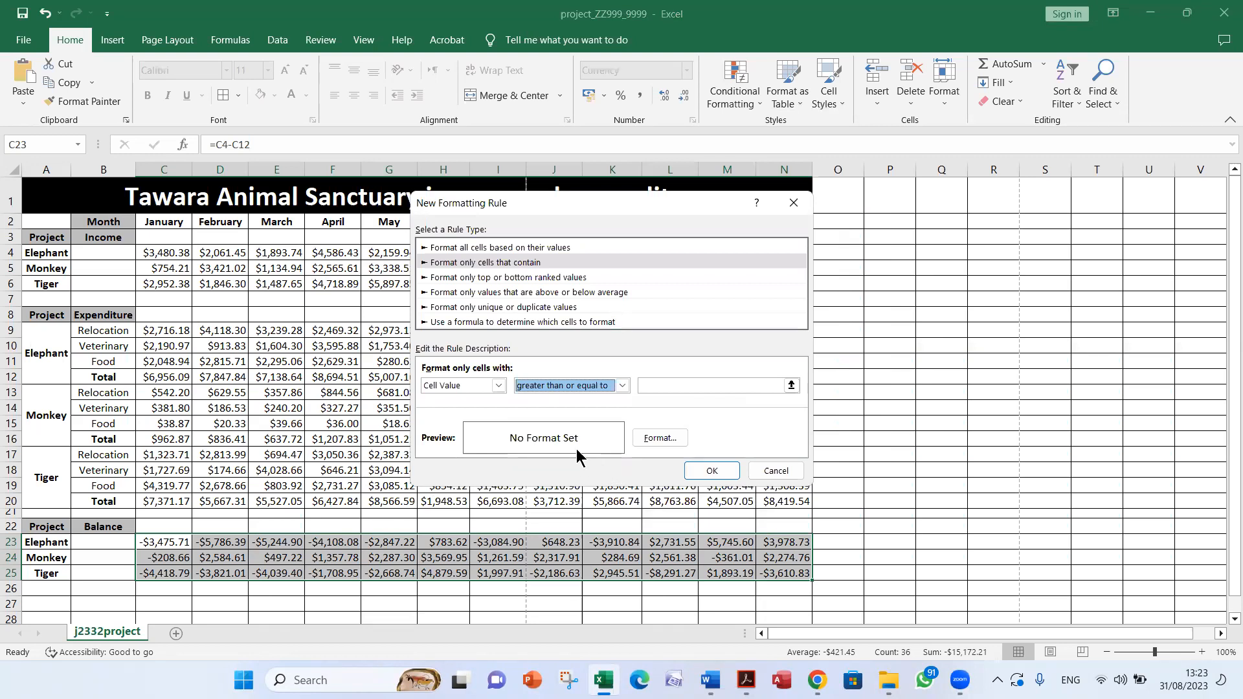
pyautogui.click(667, 385)
pyautogui.write('0')
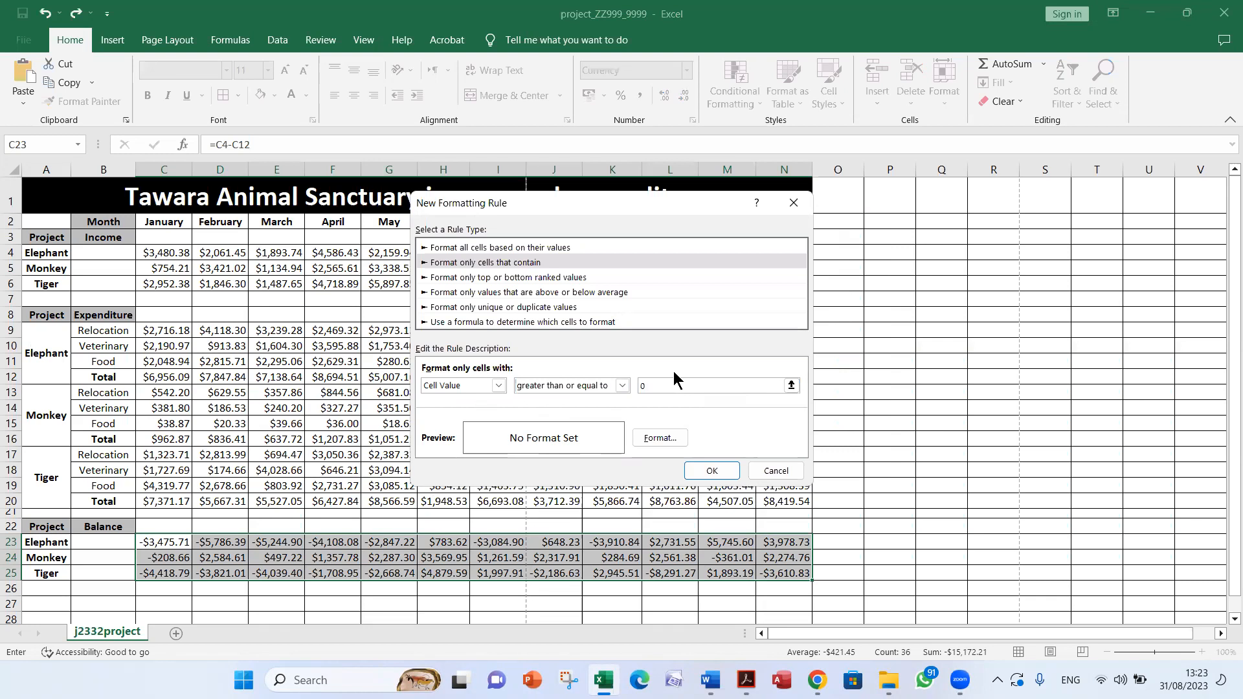
# Set the font colour of the greater-than-or-equal-to-zero rule's format to the standard dark blue.
pyautogui.click(668, 444)
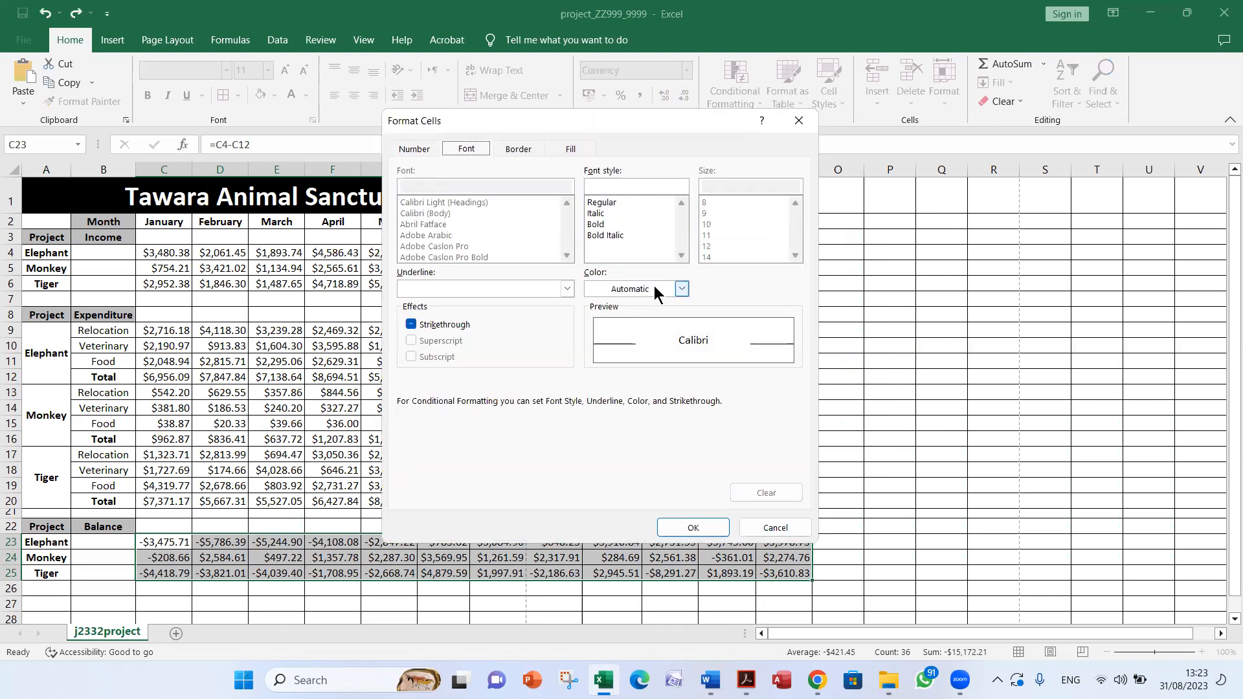
pyautogui.click(681, 289)
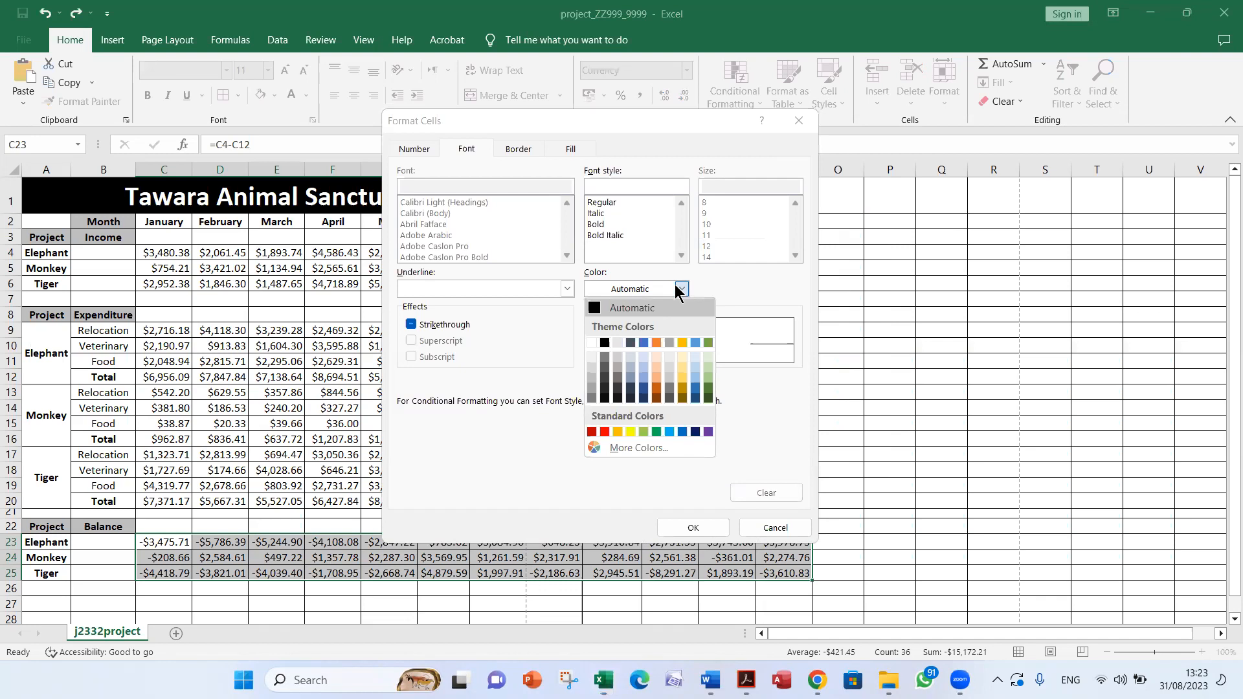
pyautogui.click(695, 432)
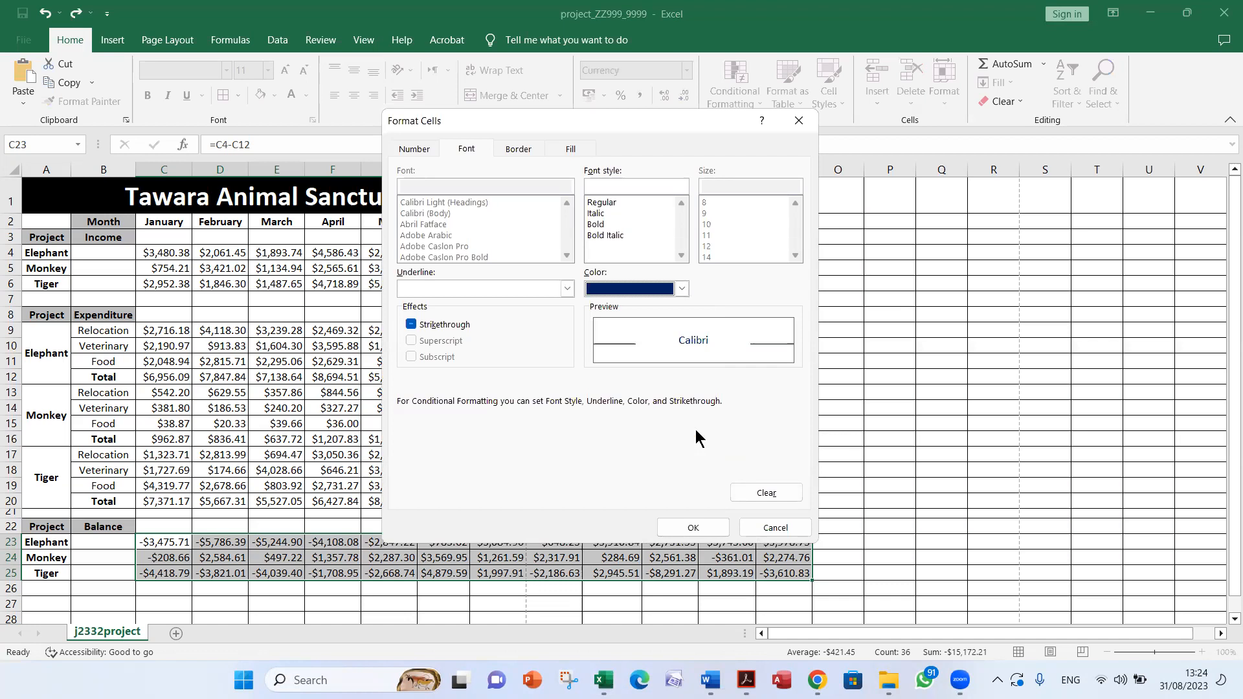
# Give the rule's format a light-green background fill and apply the finished rule to the balance cells.
pyautogui.click(574, 150)
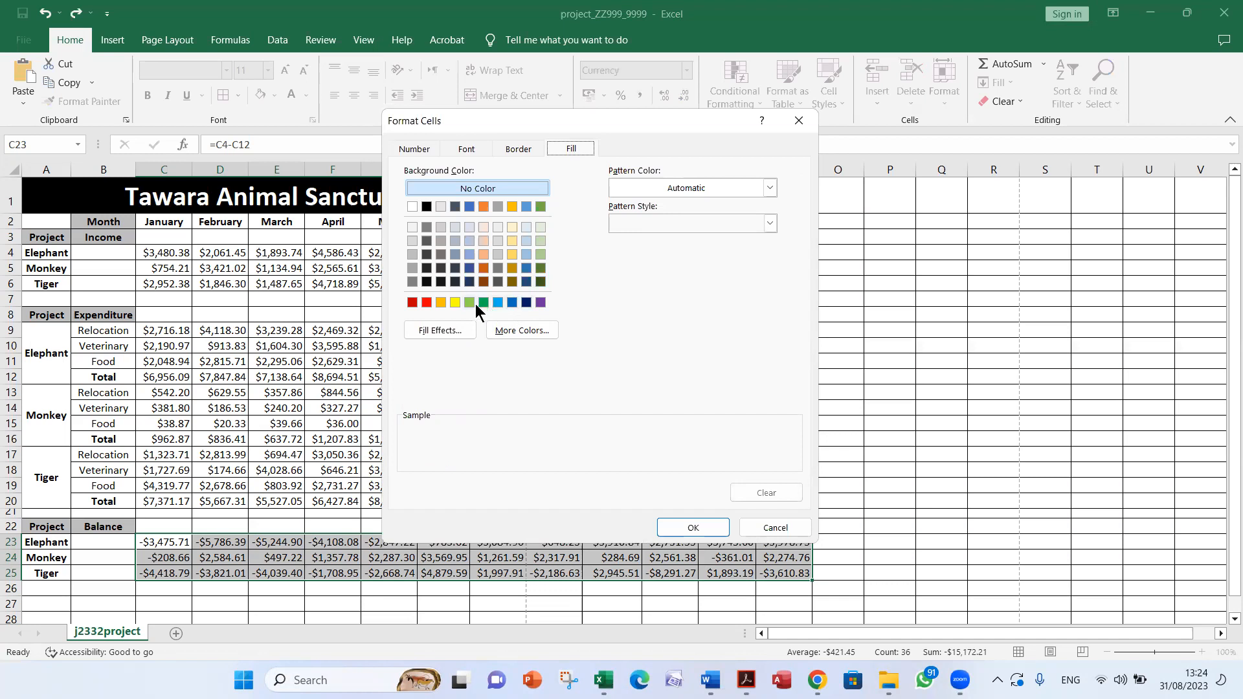
pyautogui.click(541, 254)
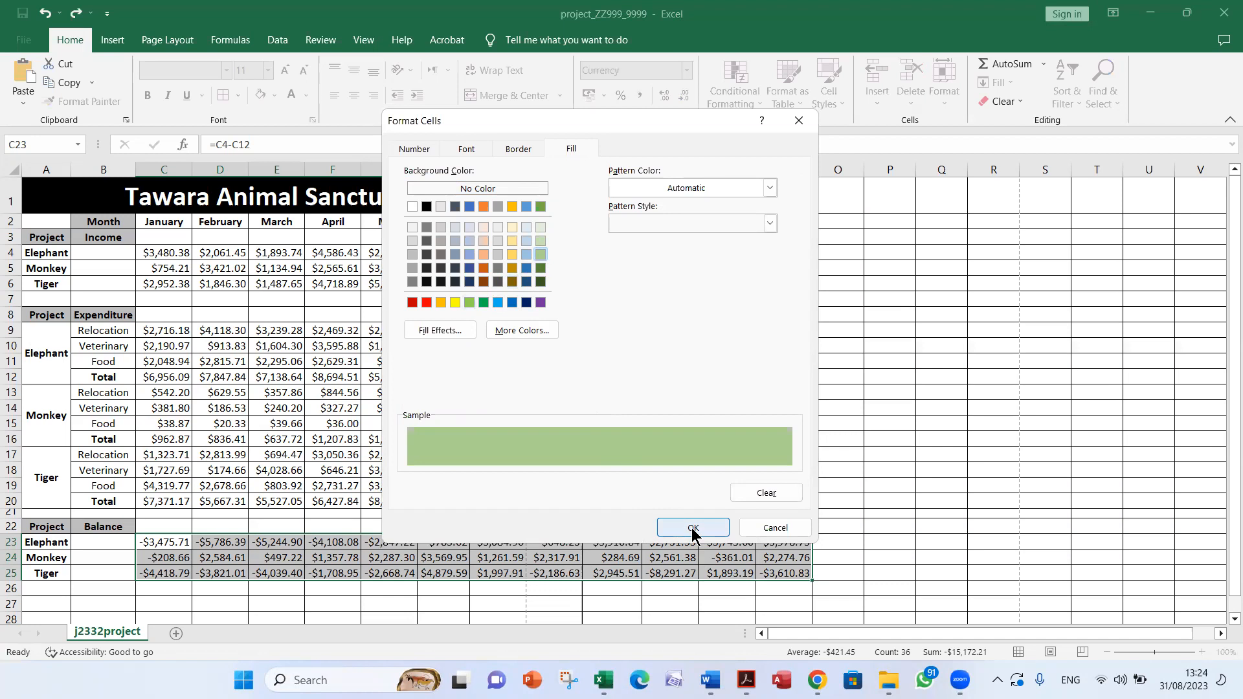
pyautogui.click(541, 240)
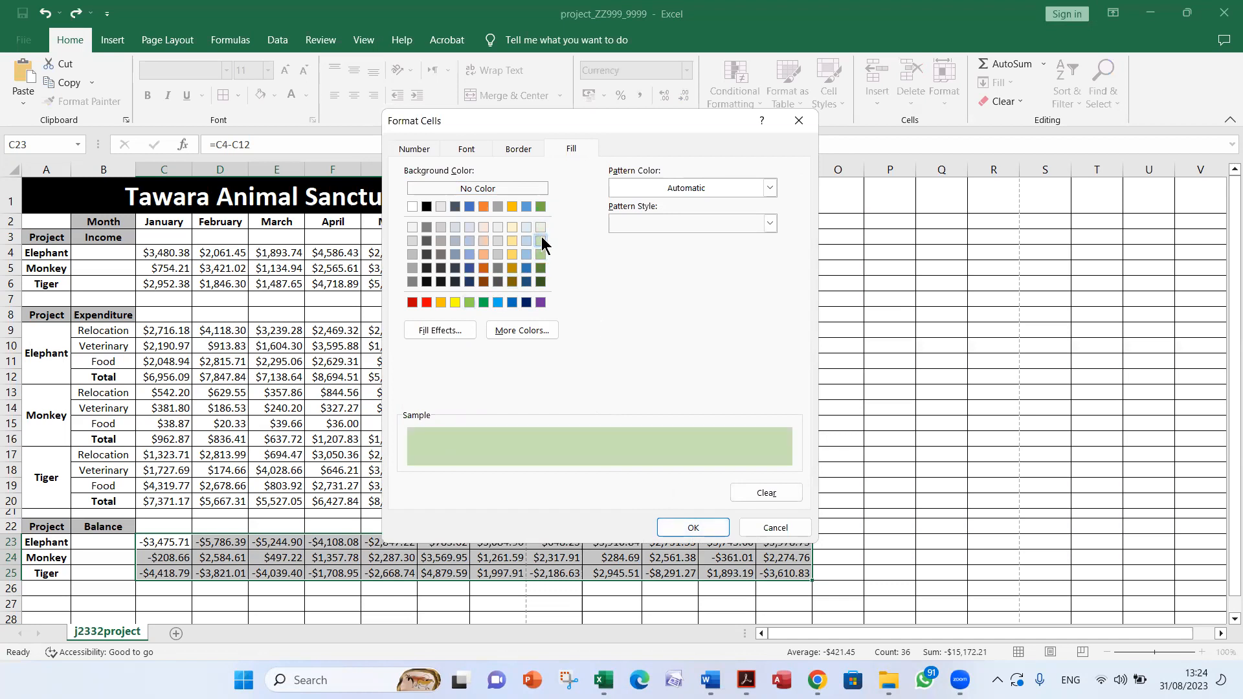
pyautogui.click(685, 527)
pyautogui.click(712, 470)
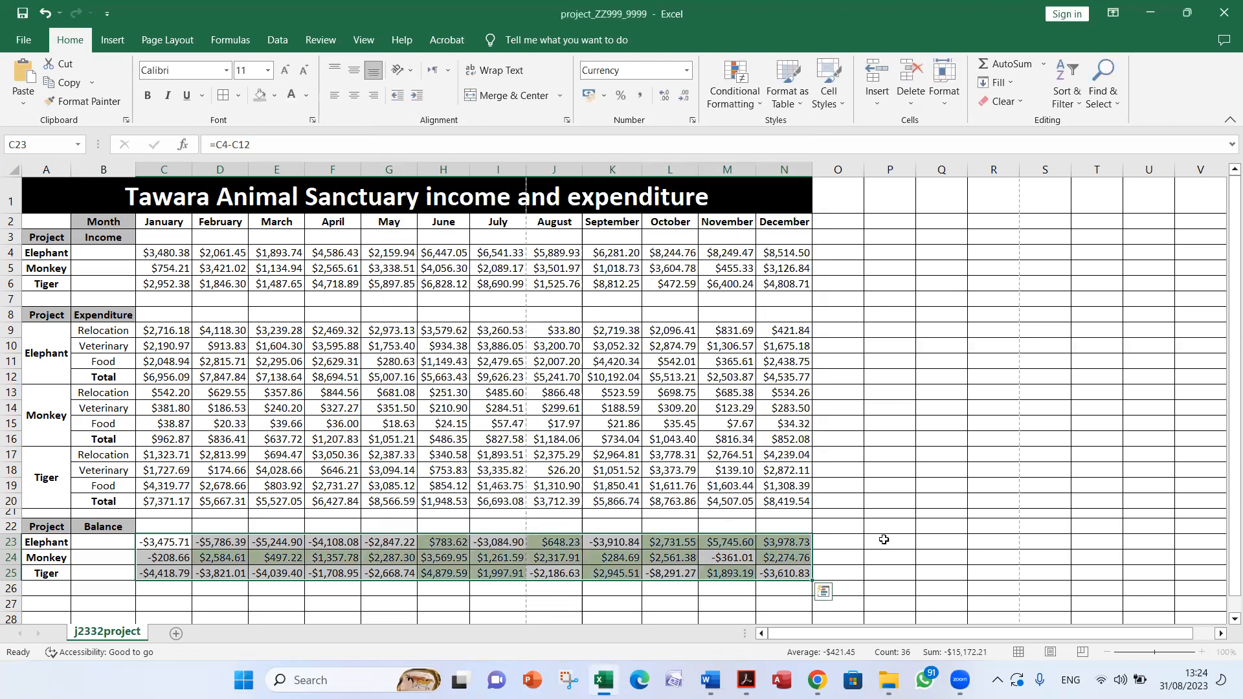
pyautogui.click(963, 486)
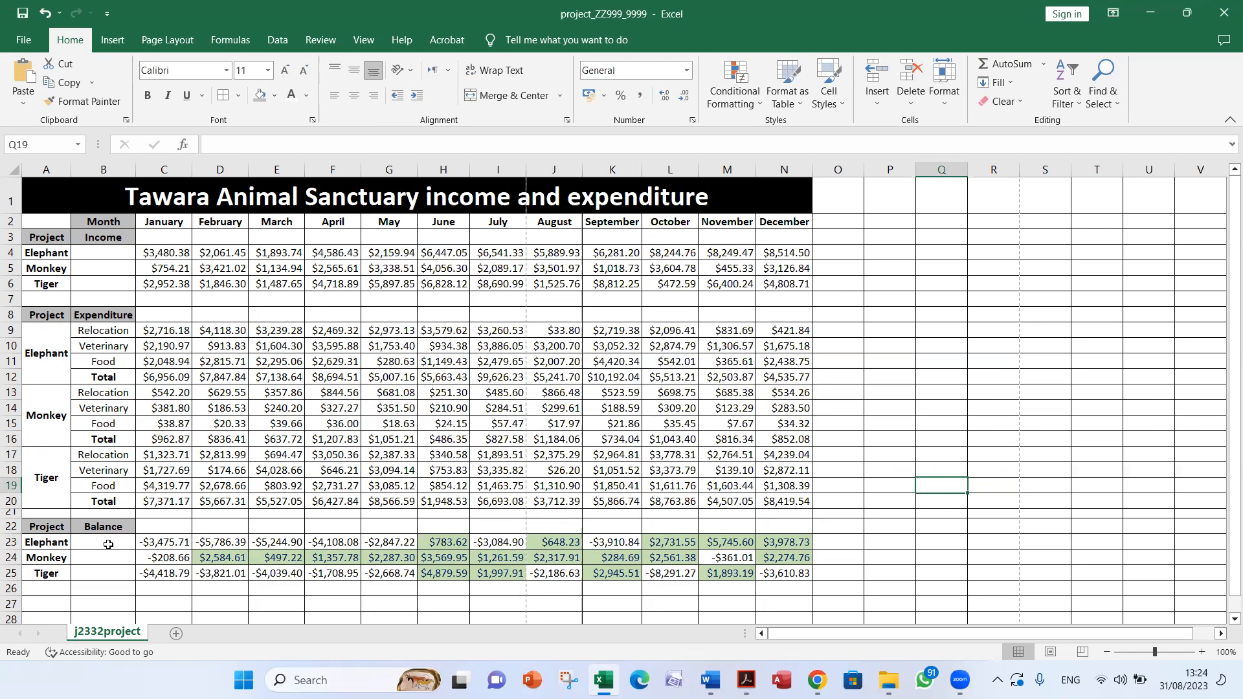
# Start a second conditional formatting rule for C23:N25 using the rule type "Format only cells that contain".
pyautogui.moveTo(154, 543); pyautogui.dragTo(802, 575)
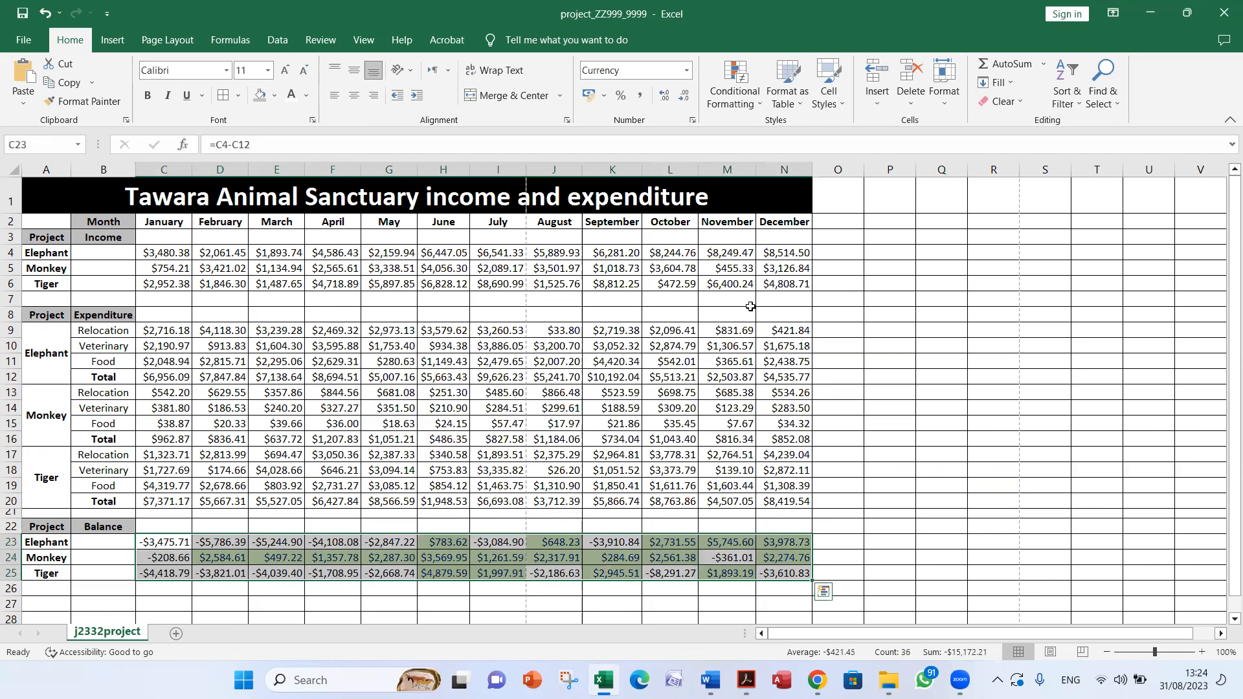
pyautogui.click(746, 97)
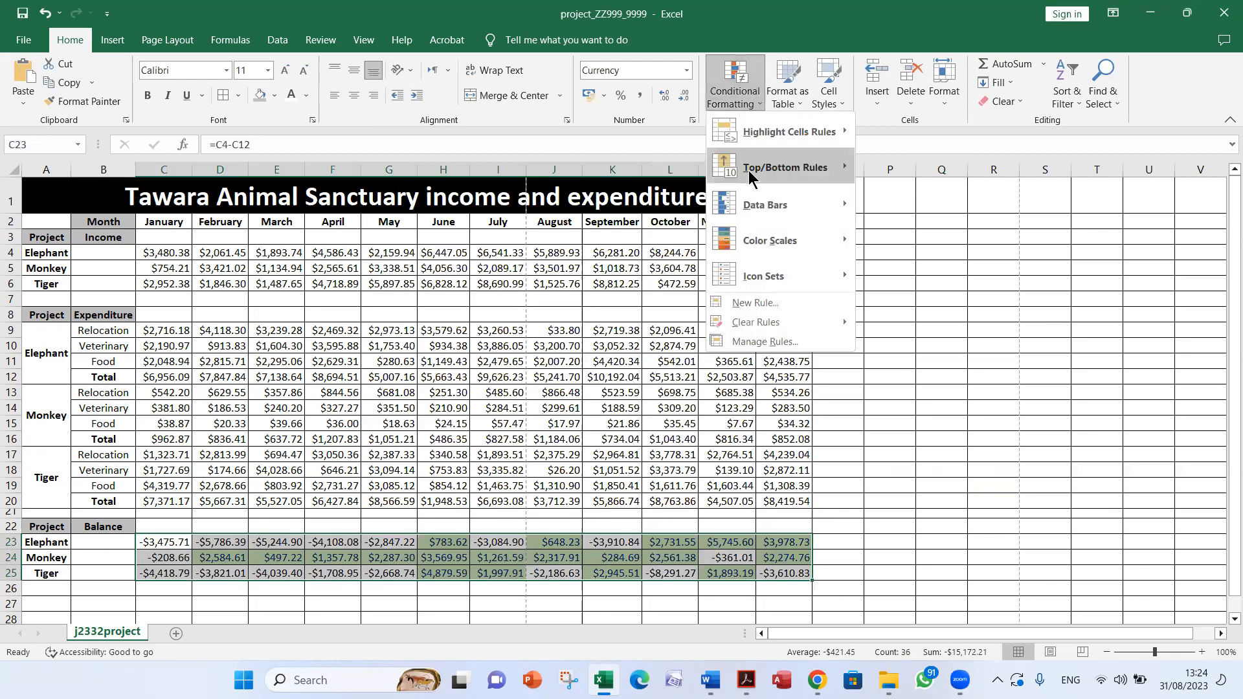
pyautogui.click(763, 303)
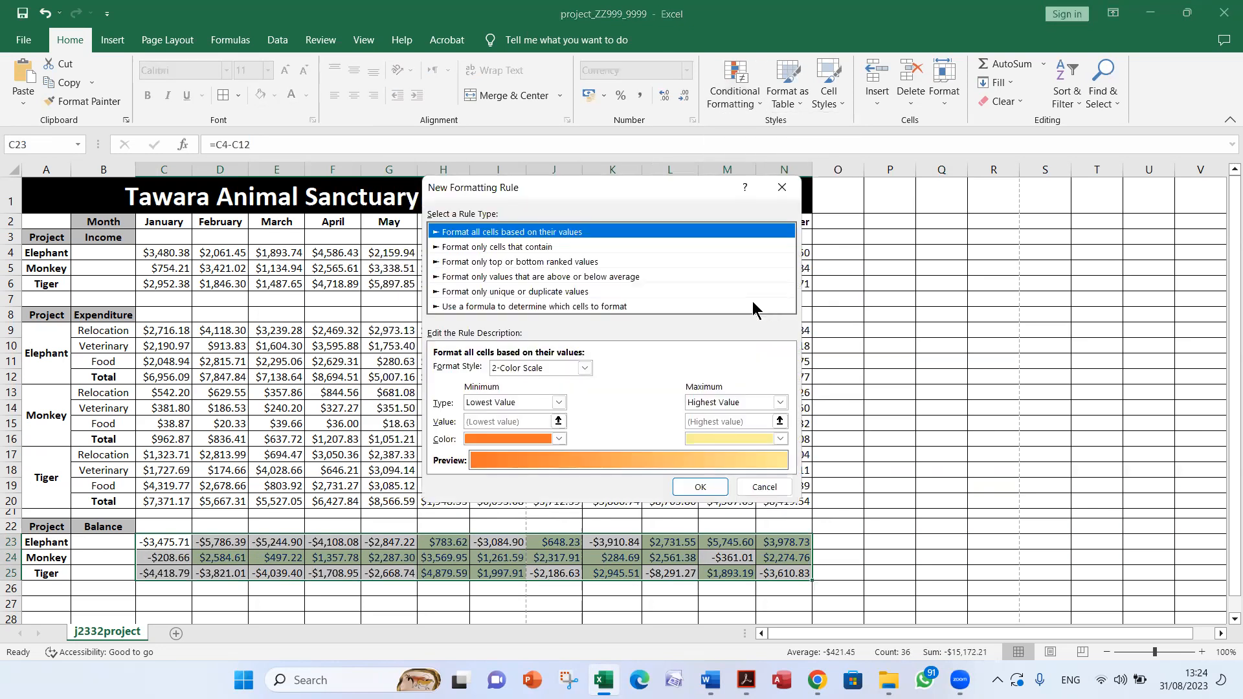
pyautogui.click(504, 249)
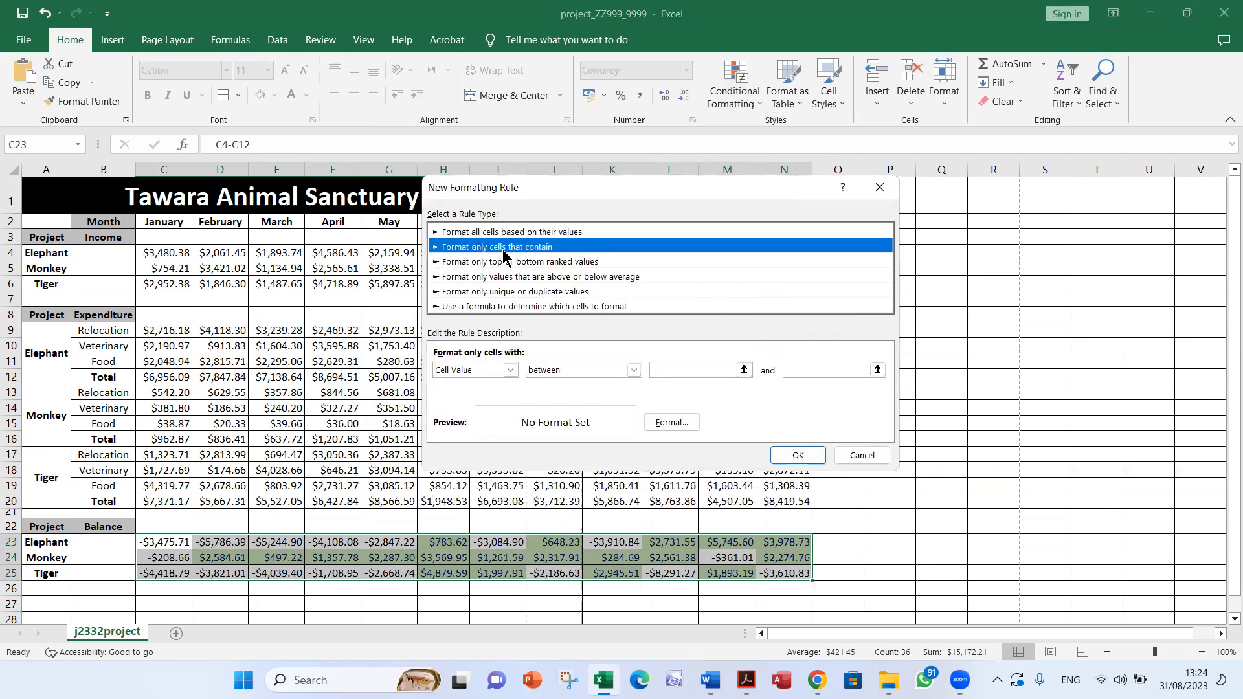
# Read question 13's text and background colours for values less than zero in the Acrobat exam paper, returning to Excel's rule dialog.
pyautogui.click(745, 679)
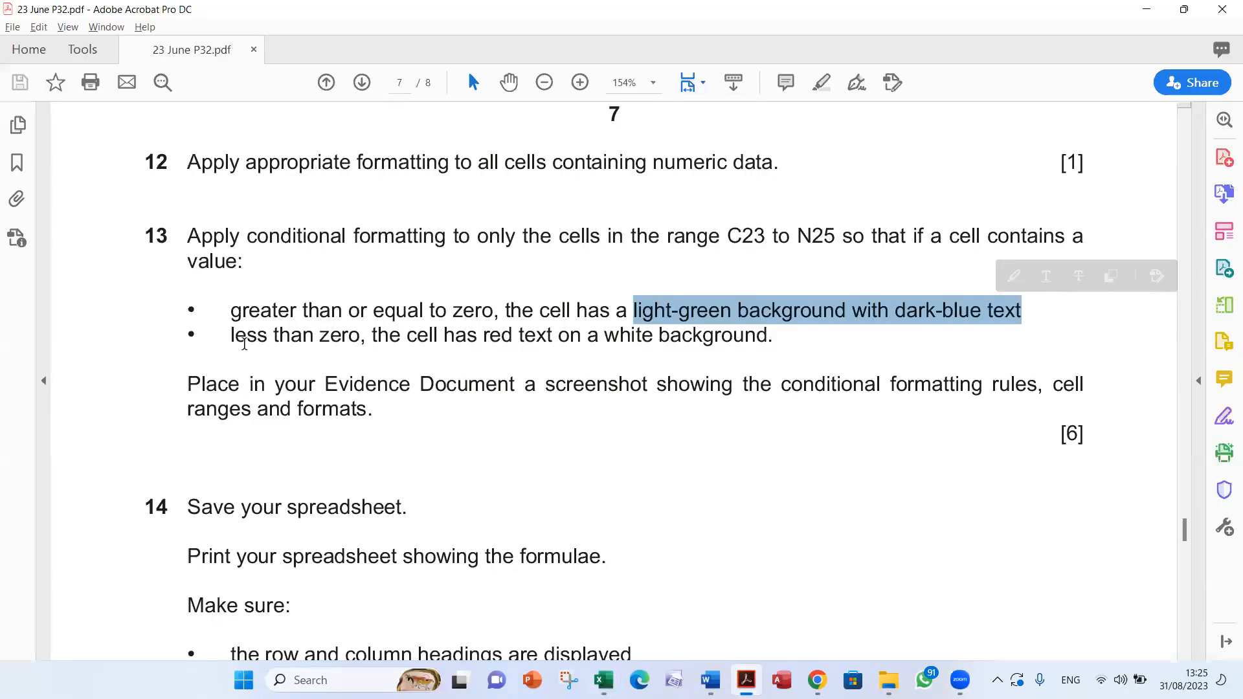
pyautogui.moveTo(232, 334); pyautogui.dragTo(355, 334)
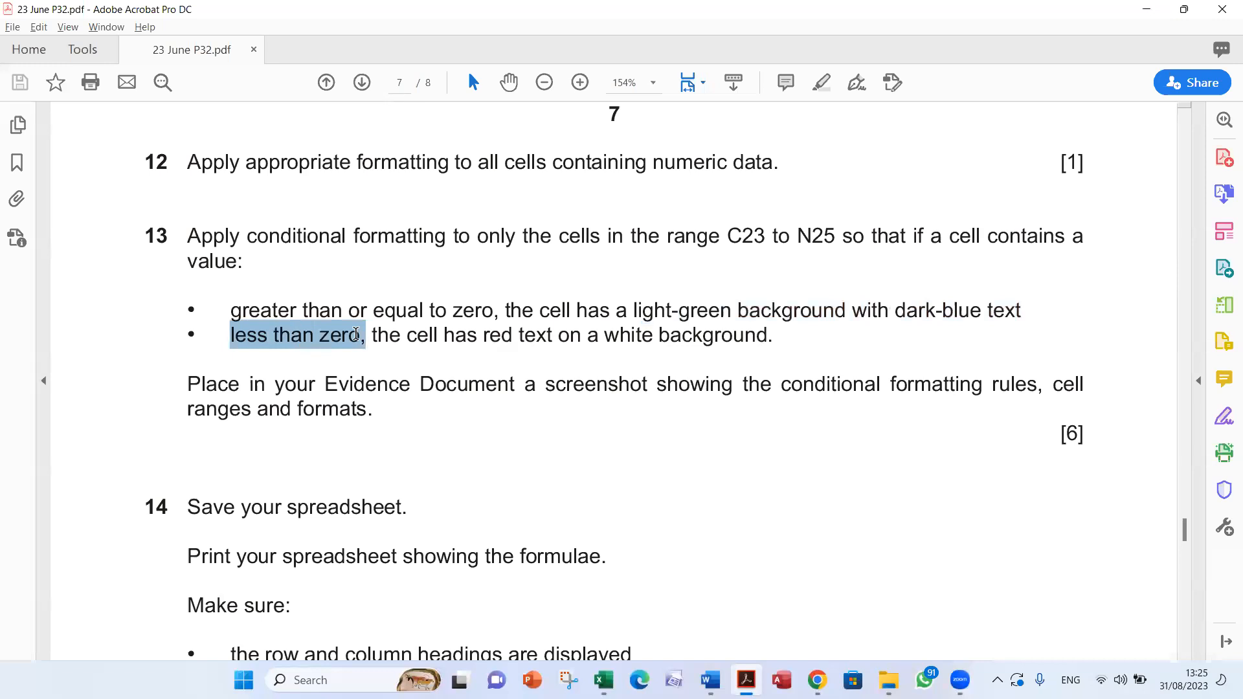
pyautogui.moveTo(372, 335); pyautogui.dragTo(519, 330)
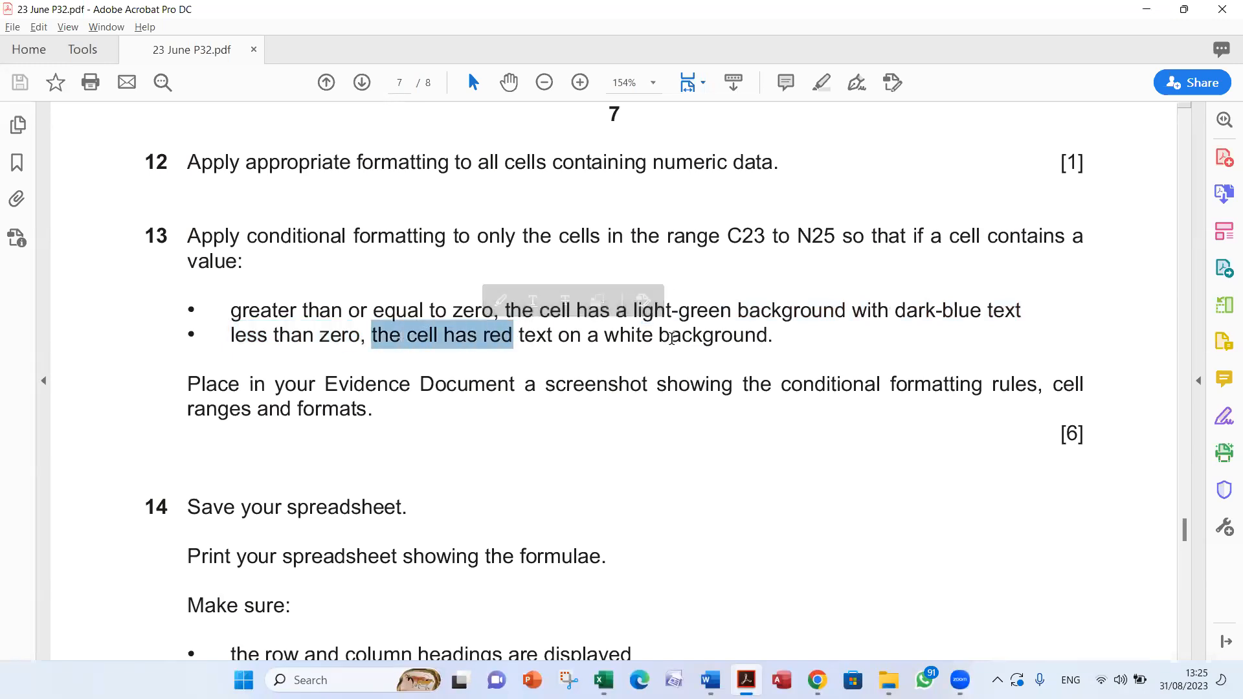
pyautogui.hotkey('alt', 'Tab')
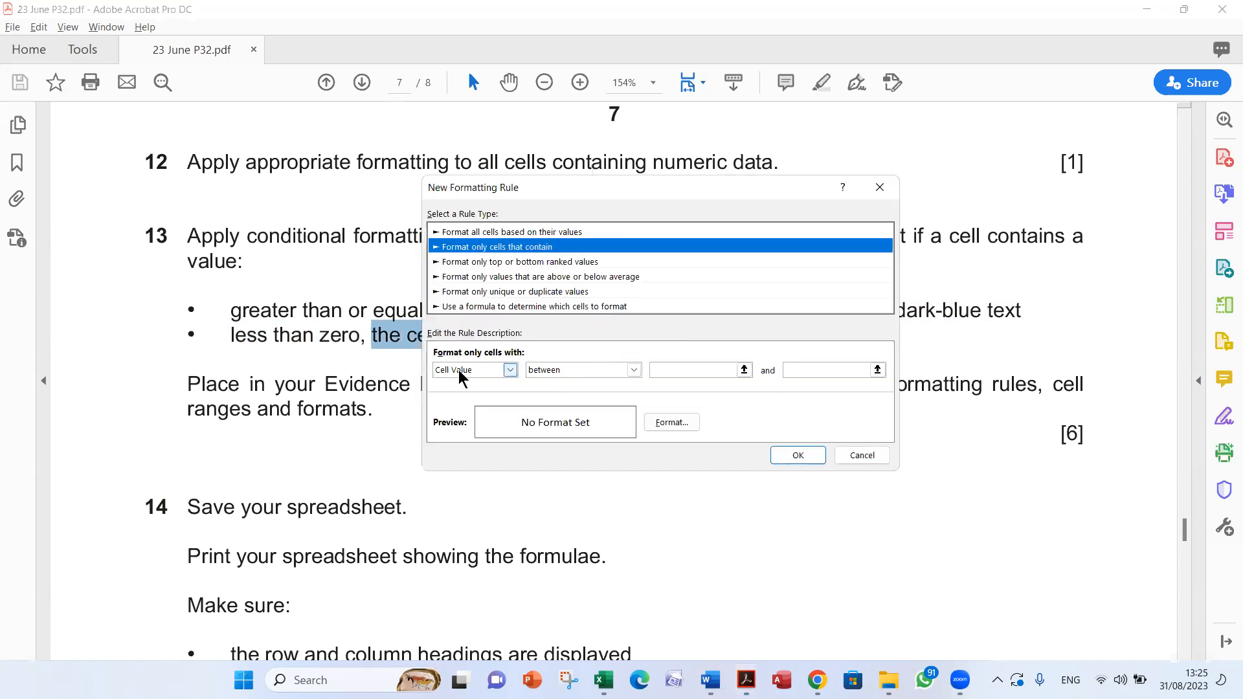
# Set the second rule's condition to cell value less than 0.
pyautogui.click(633, 370)
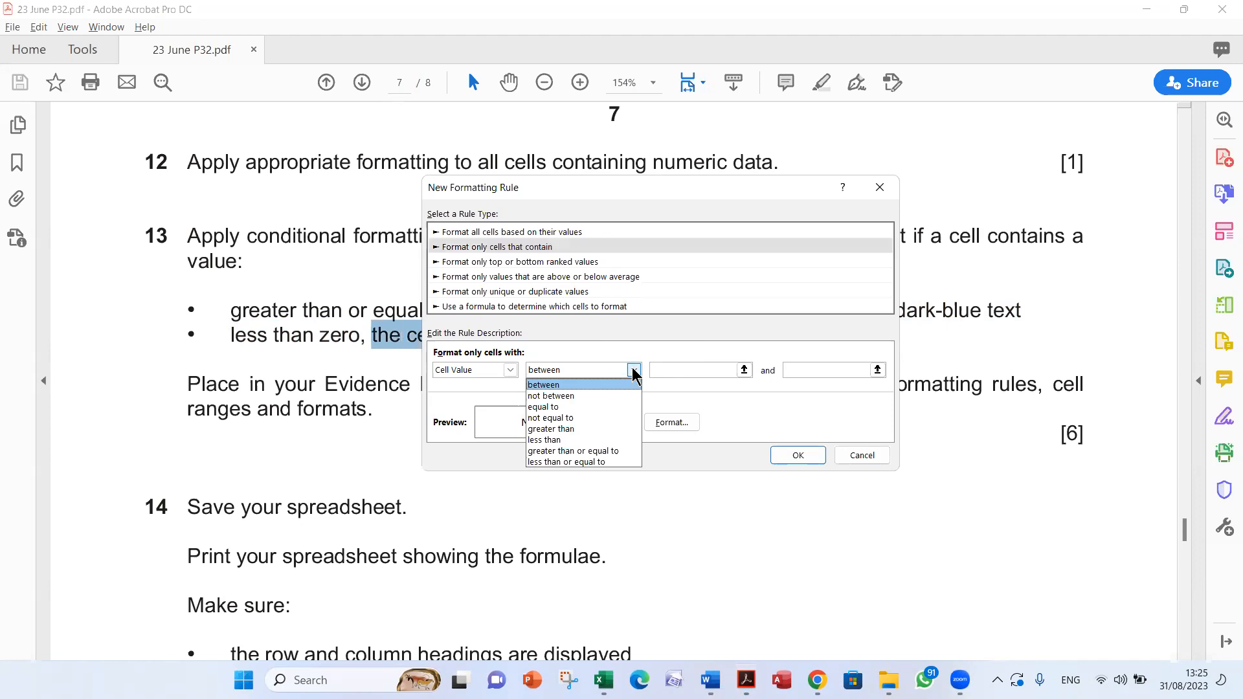
pyautogui.click(600, 440)
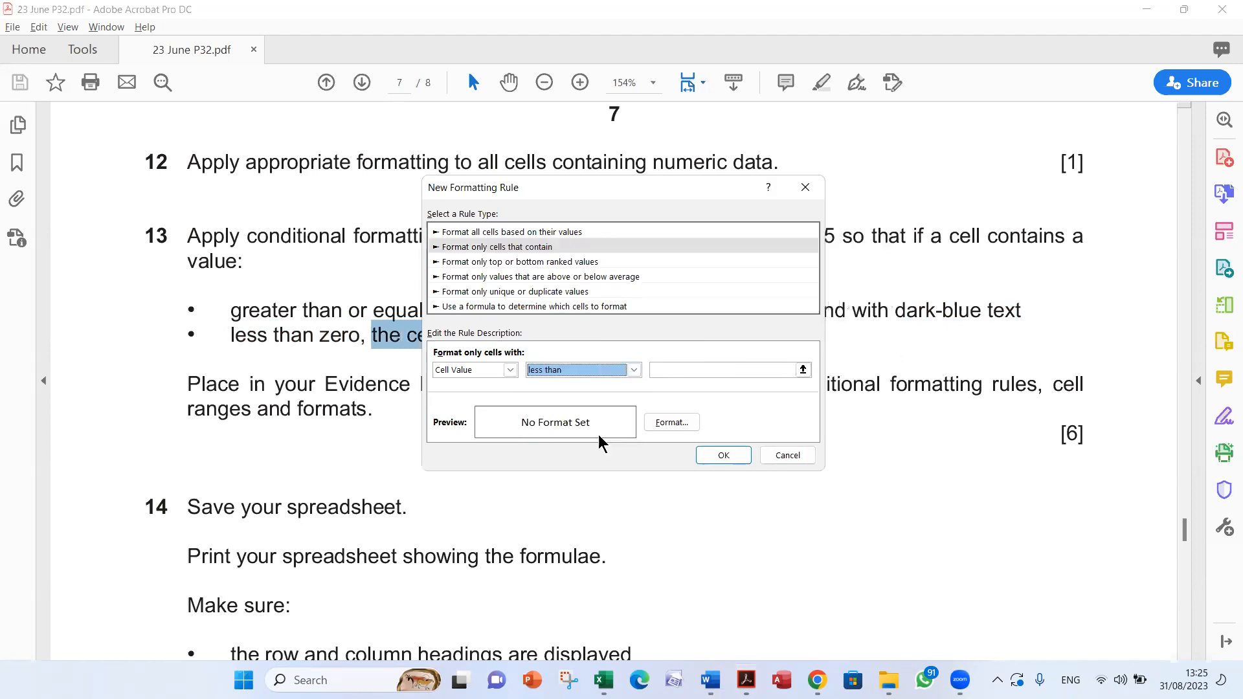
pyautogui.click(682, 371)
pyautogui.write('0')
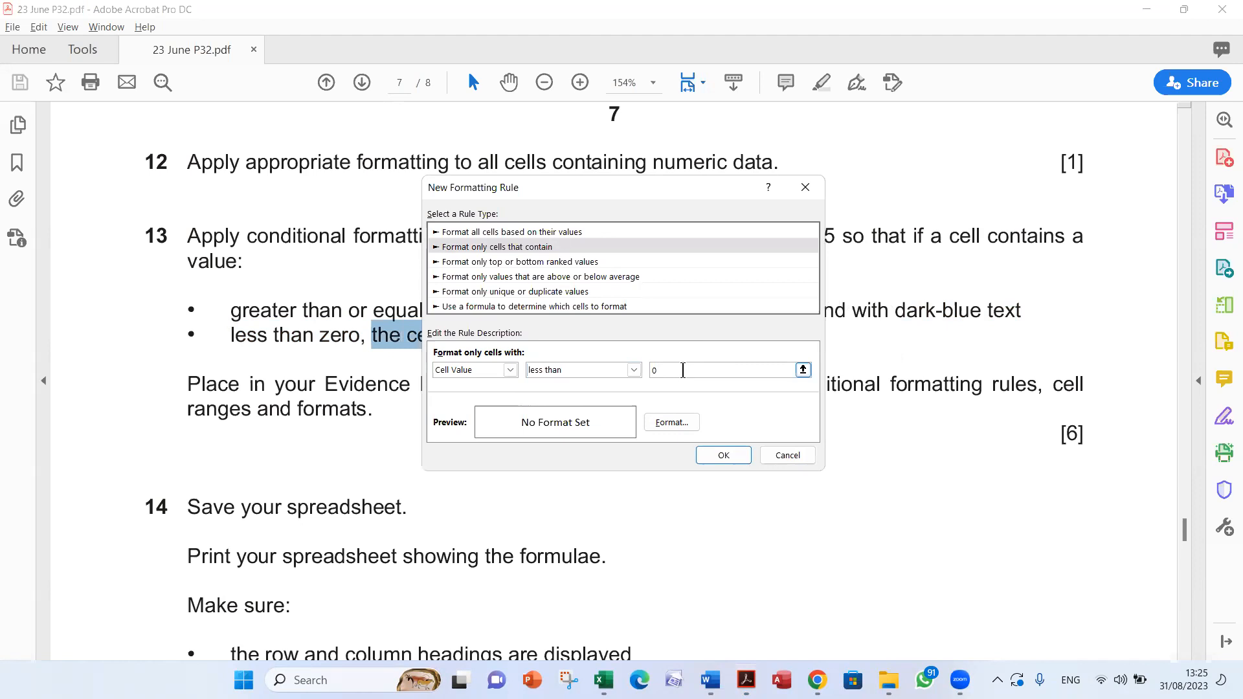
# Set the font colour of the less-than-zero rule's format to standard red, rechecking the required colour in the Acrobat exam paper.
pyautogui.click(673, 422)
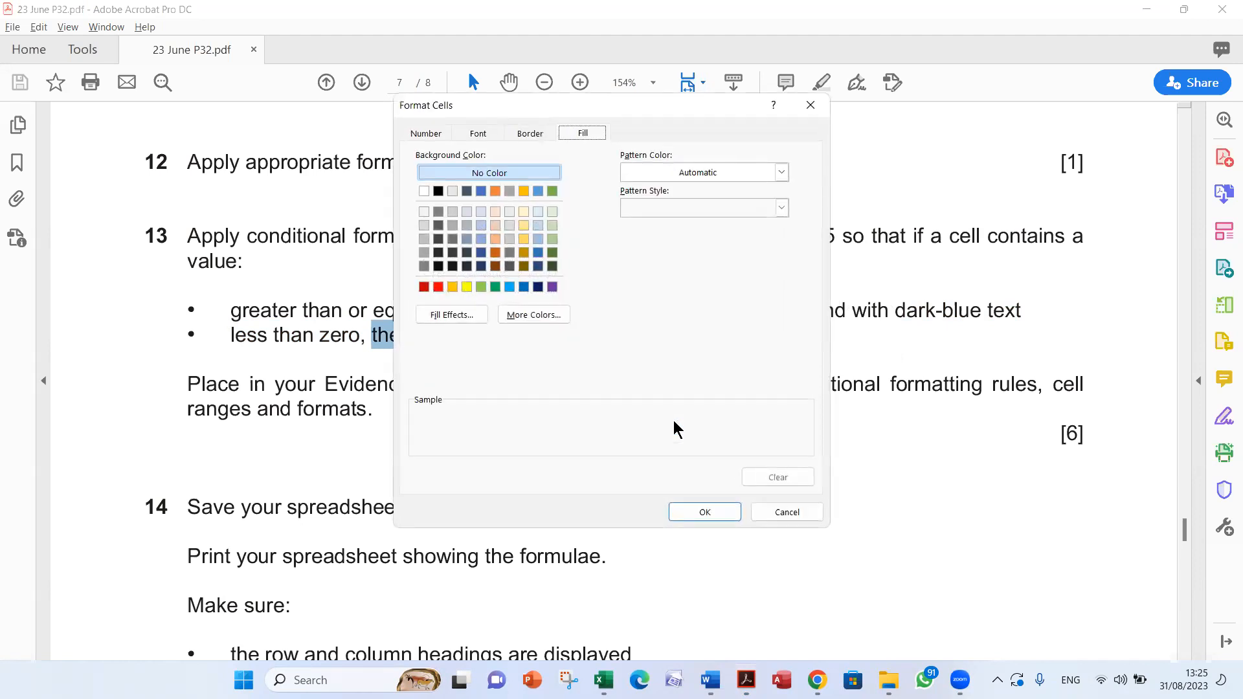
pyautogui.hotkey('alt', 'Tab')
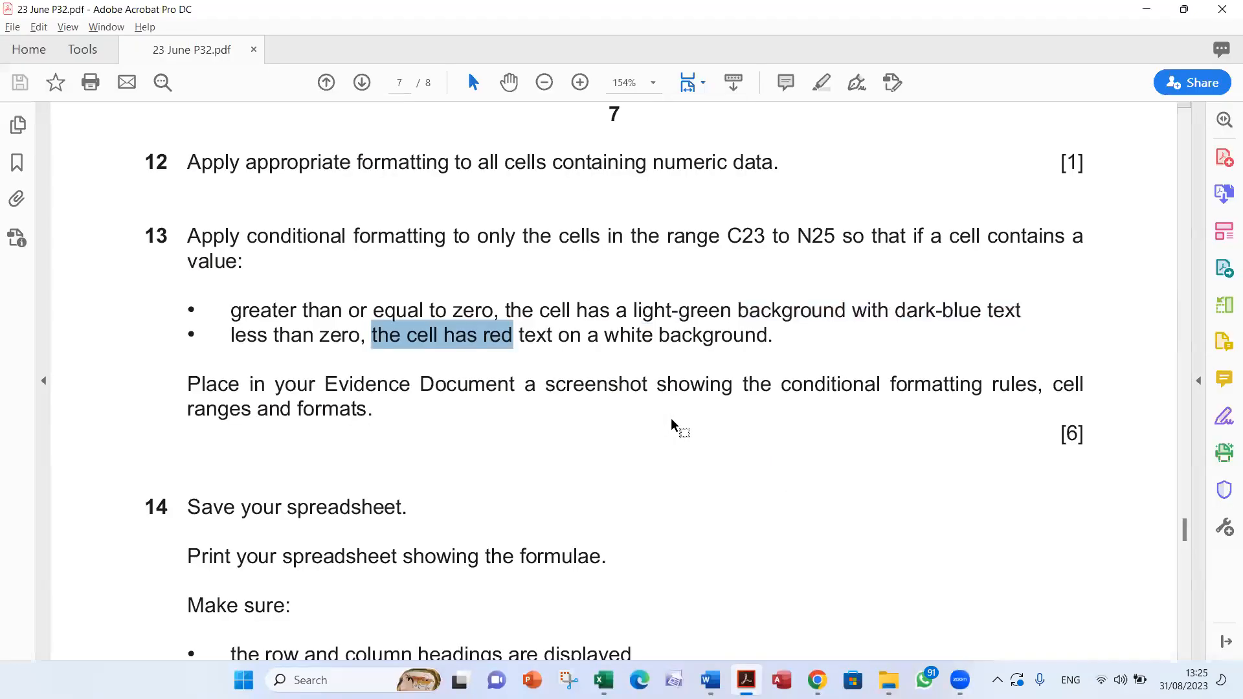
pyautogui.hotkey('alt', 'Tab')
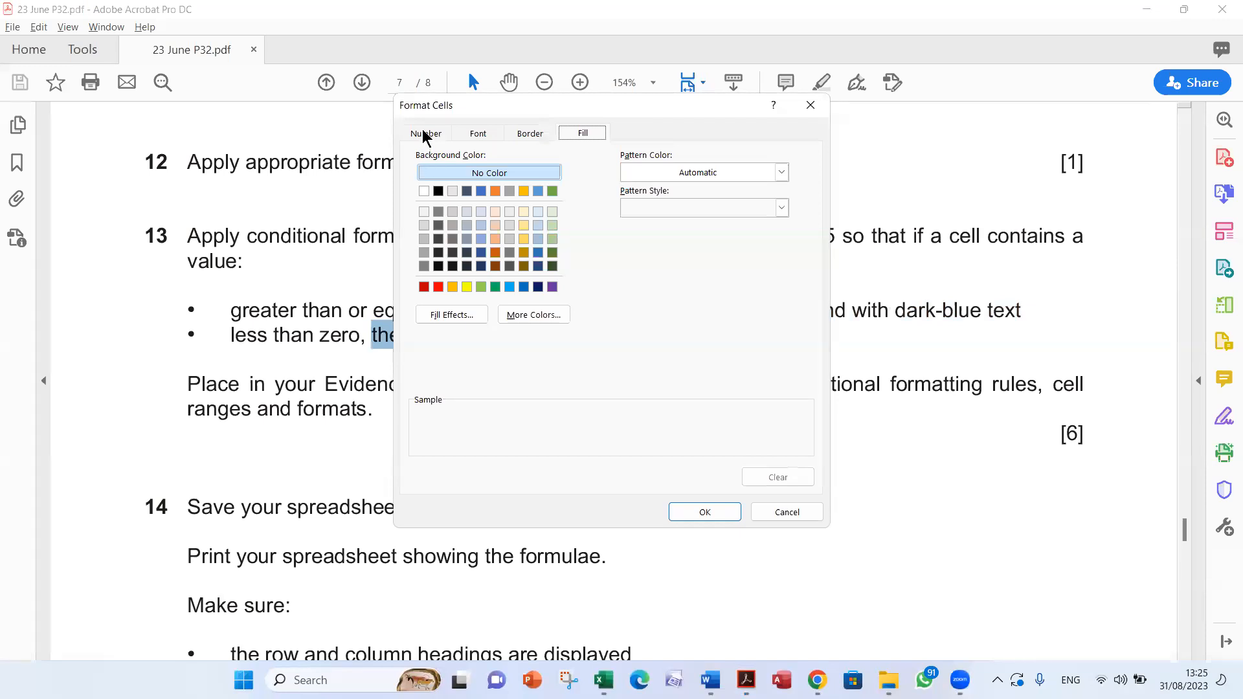
pyautogui.click(489, 134)
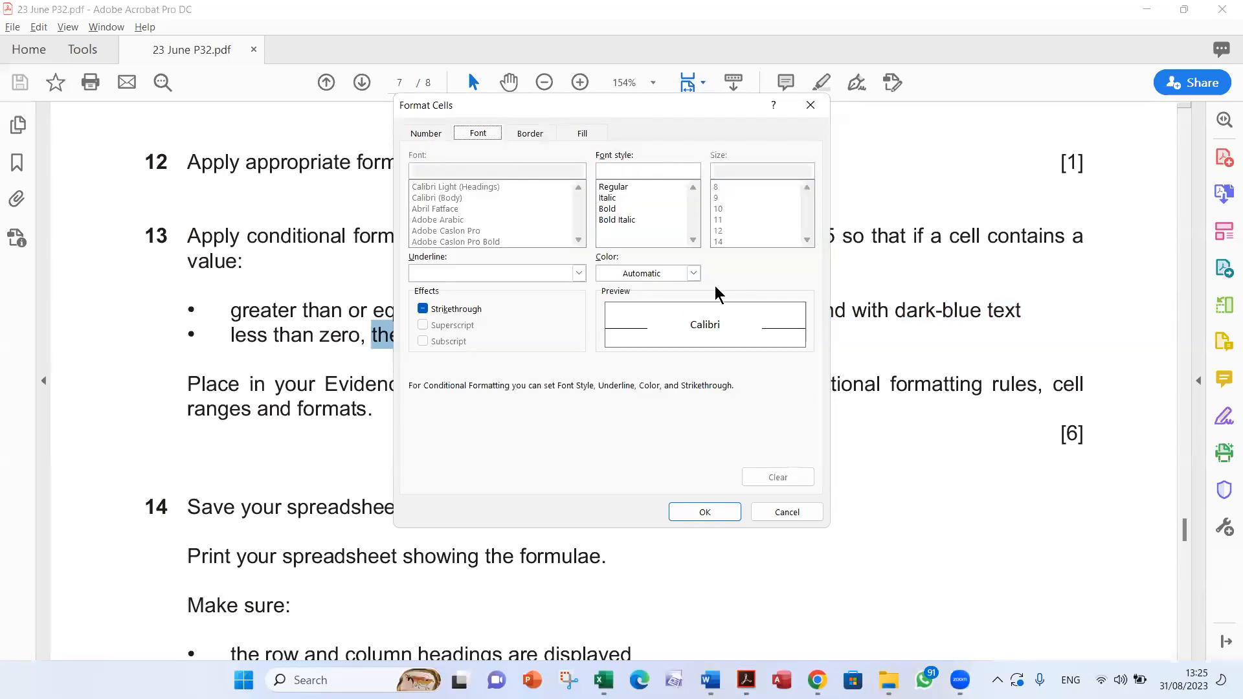
pyautogui.click(693, 273)
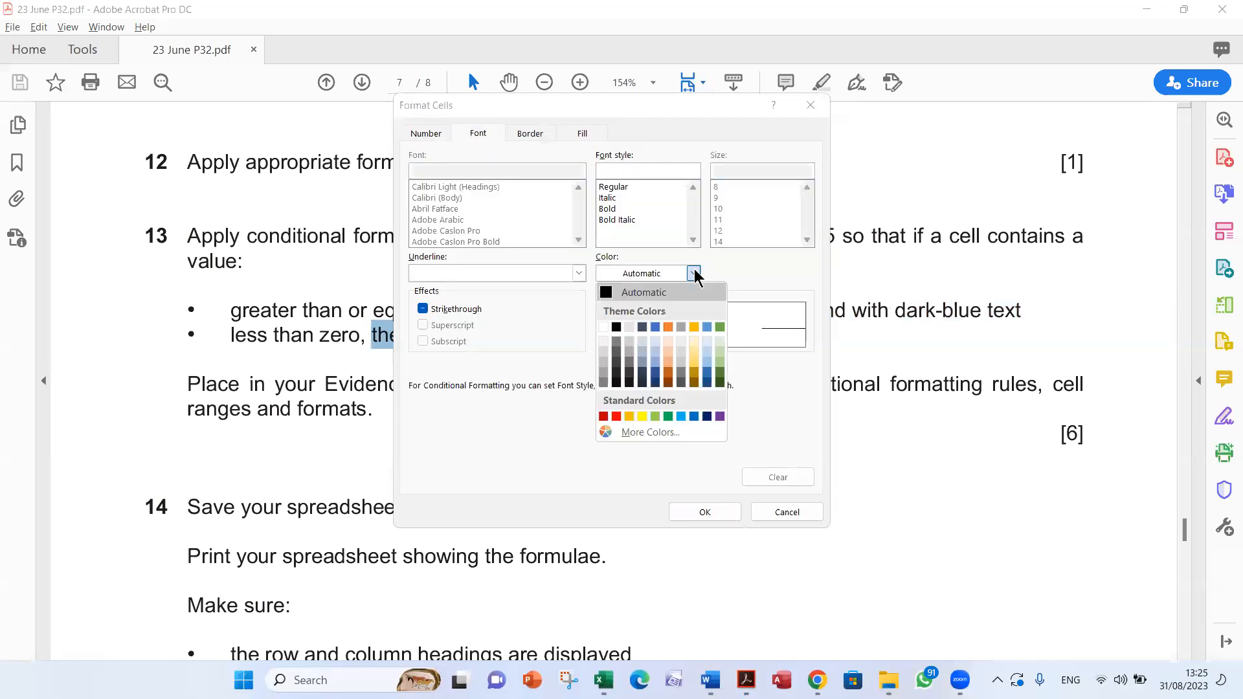
pyautogui.click(616, 416)
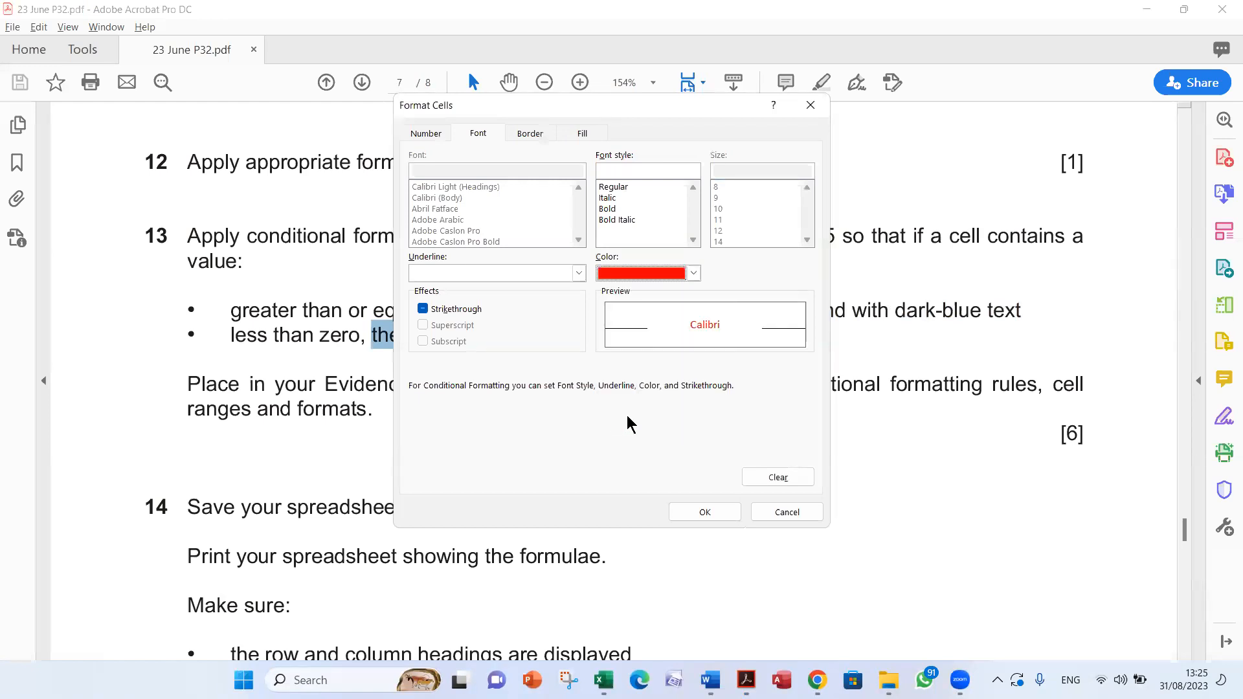
# Give the less-than-zero rule's format a white background fill and apply the rule to C23:N25, returning to the Excel worksheet.
pyautogui.hotkey('alt', 'Tab')
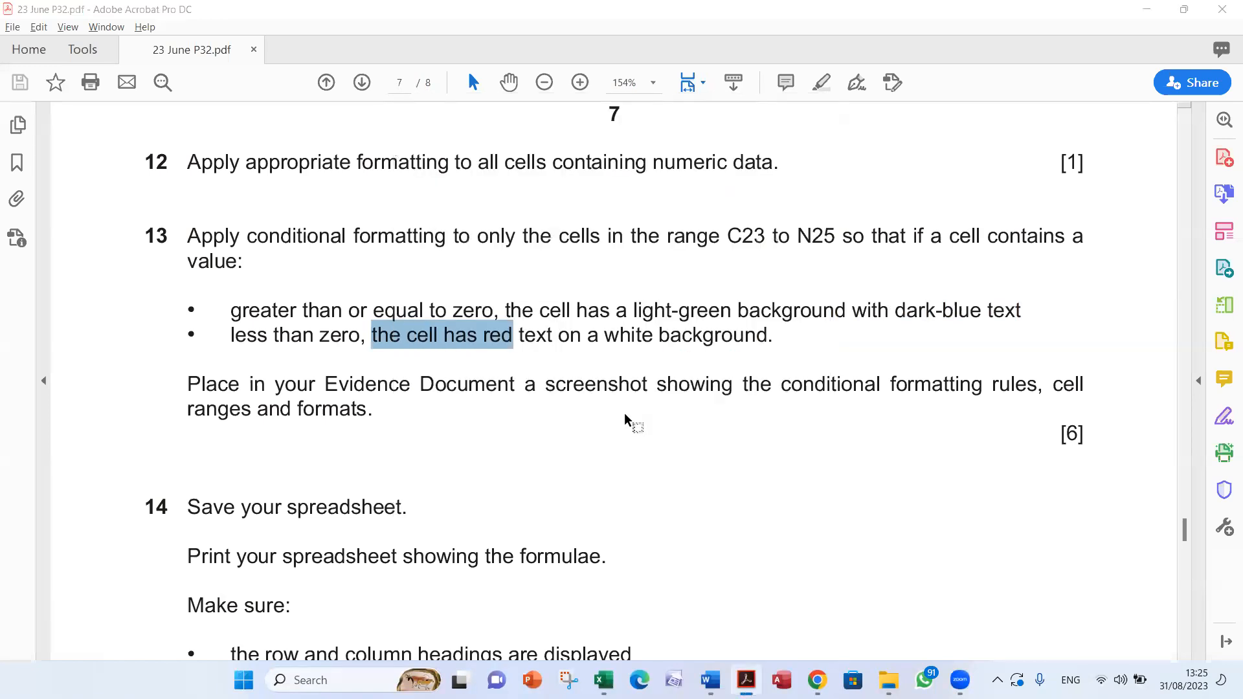
pyautogui.hotkey('alt', 'Tab')
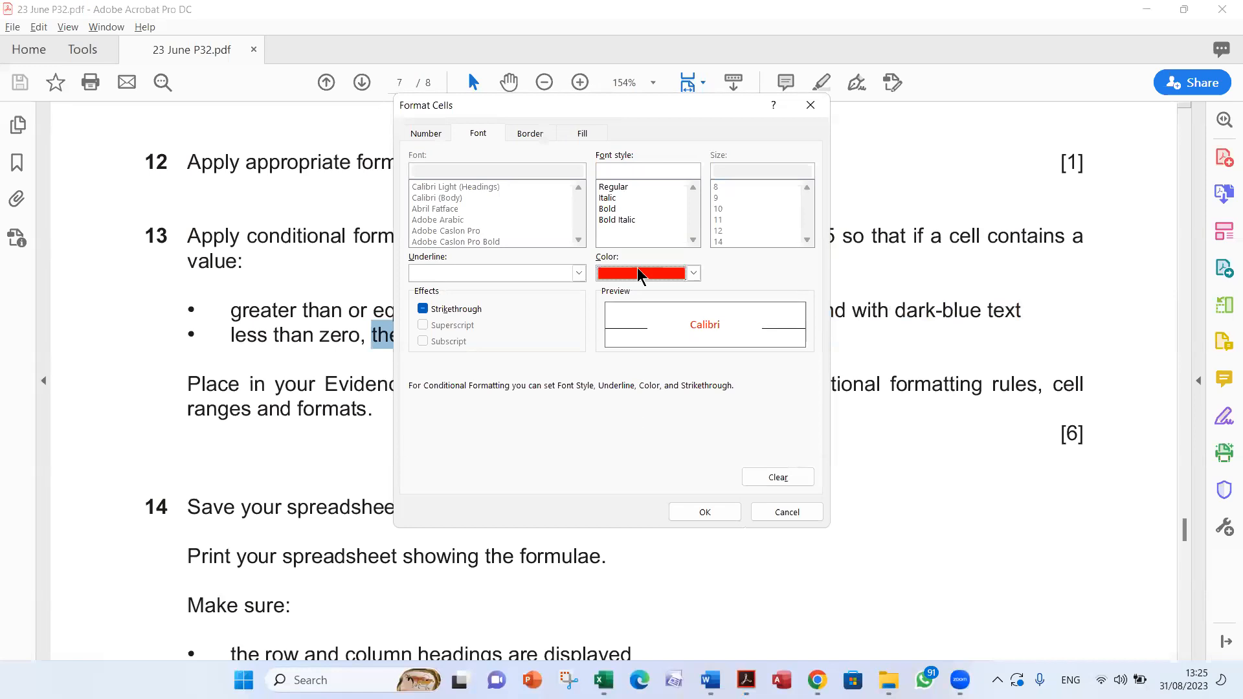
pyautogui.click(579, 135)
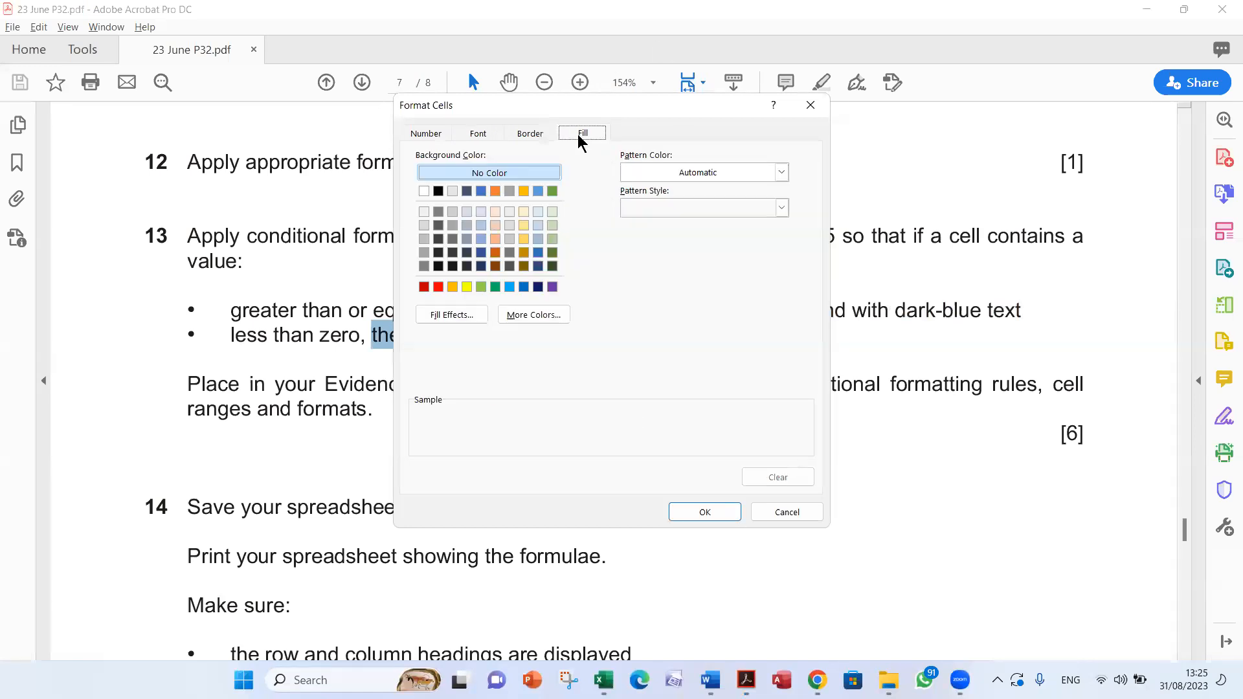
pyautogui.click(424, 191)
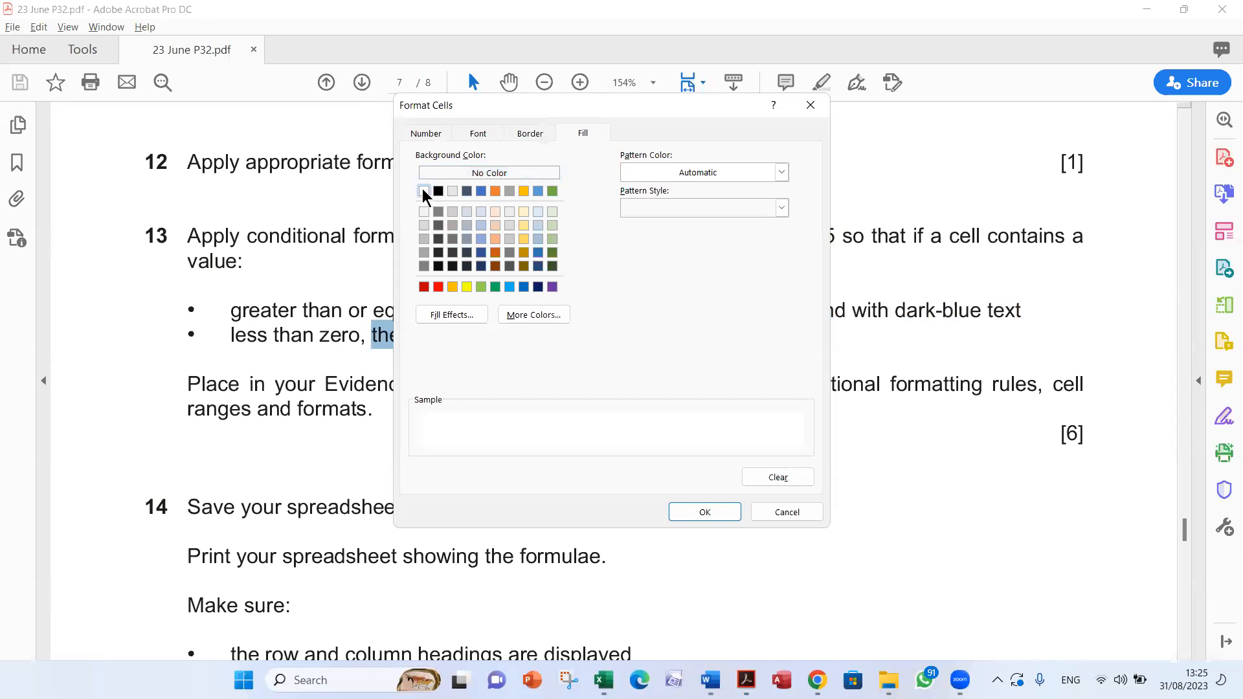
pyautogui.click(702, 511)
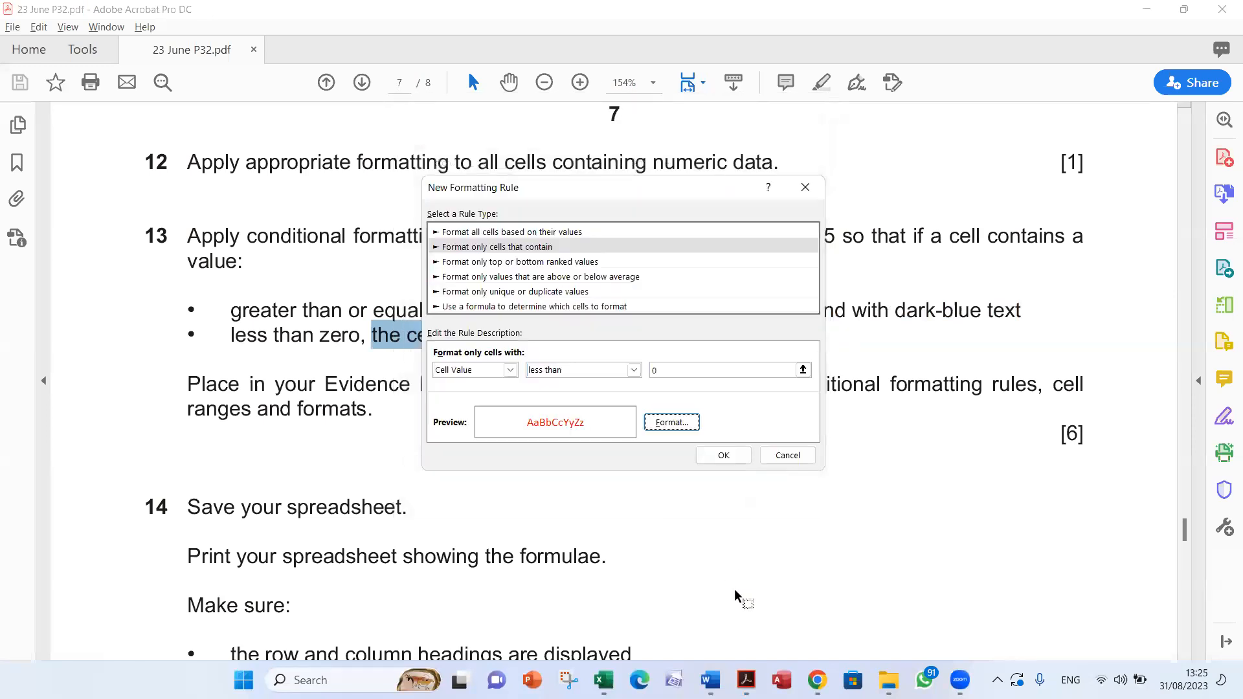
pyautogui.click(722, 455)
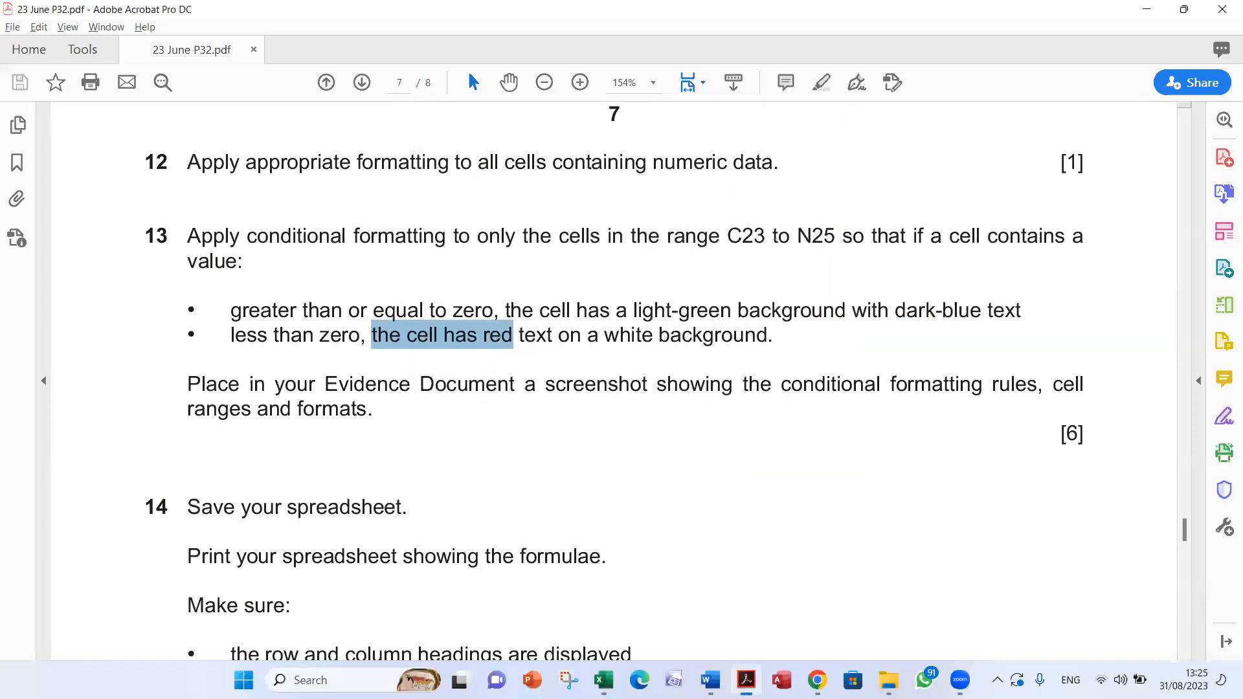
pyautogui.click(602, 679)
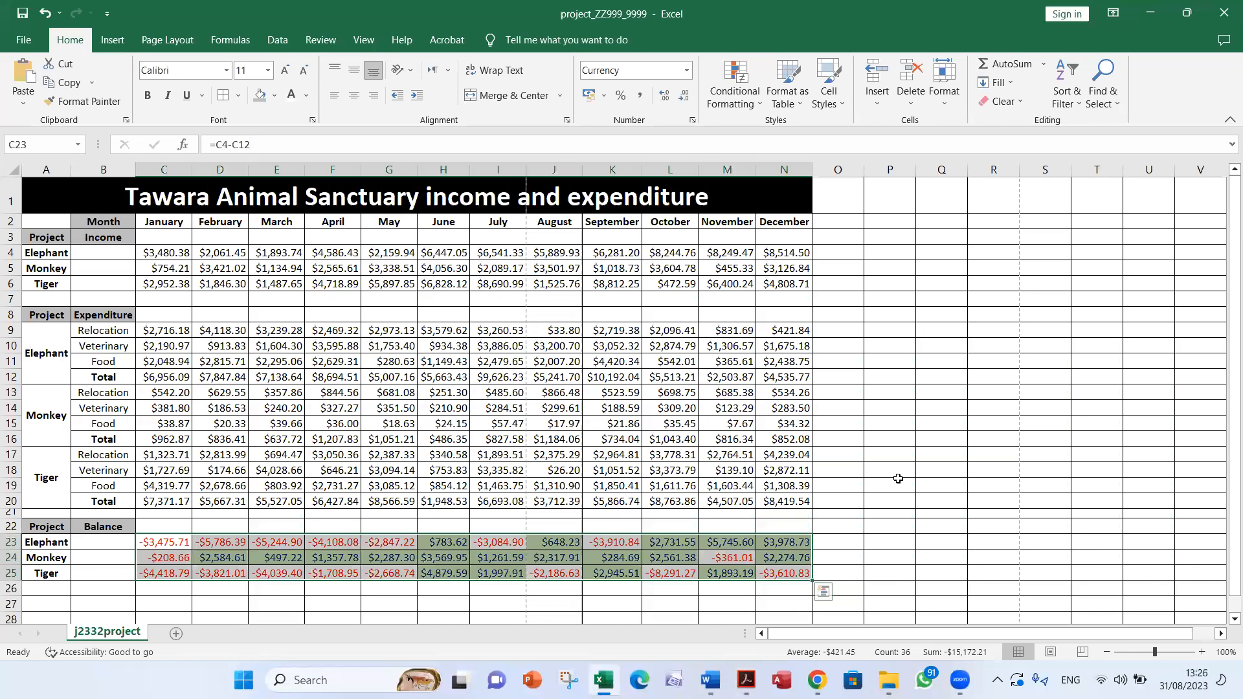
# Read question 13's requirement for an evidence screenshot of the rules, cell ranges and formats in the Acrobat exam paper.
pyautogui.hotkey('alt', 'Tab')
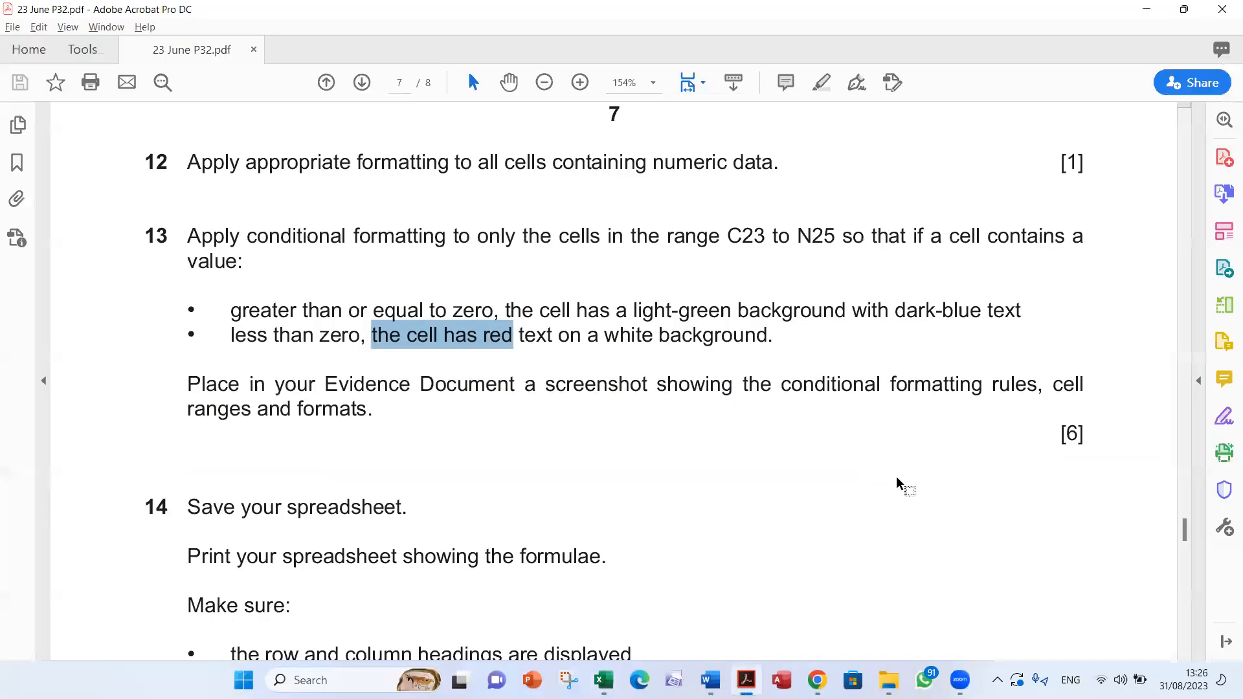
pyautogui.moveTo(196, 384); pyautogui.dragTo(366, 410)
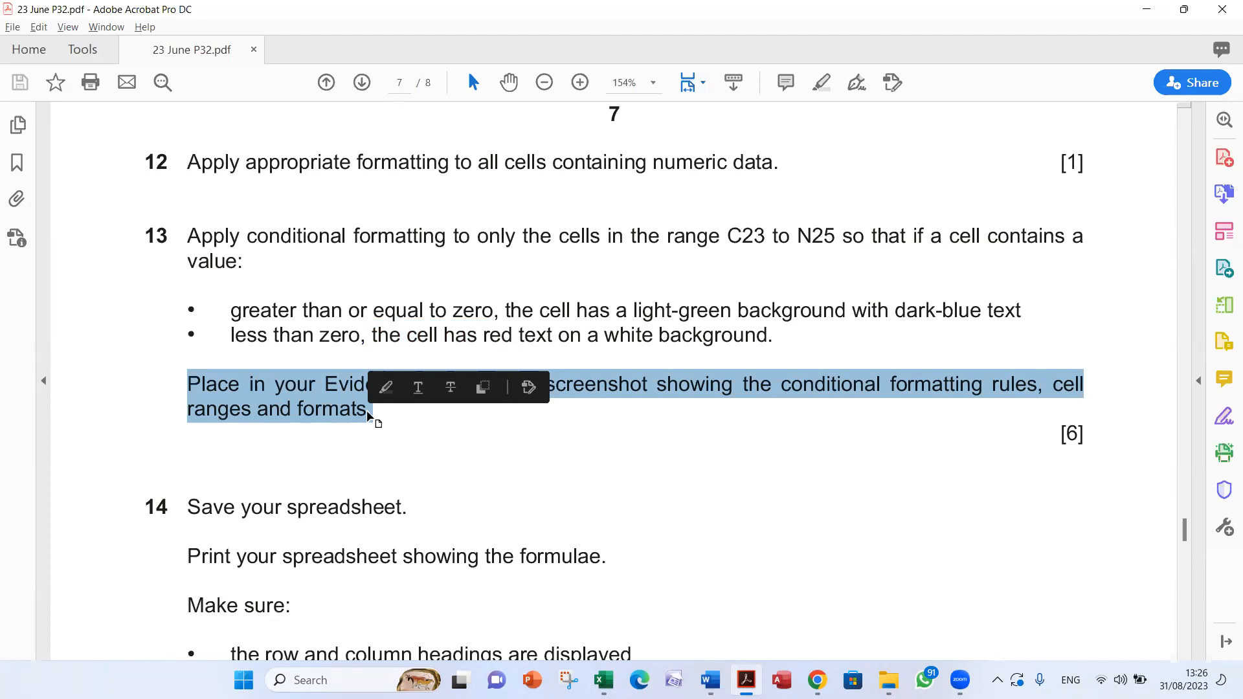
pyautogui.click(414, 441)
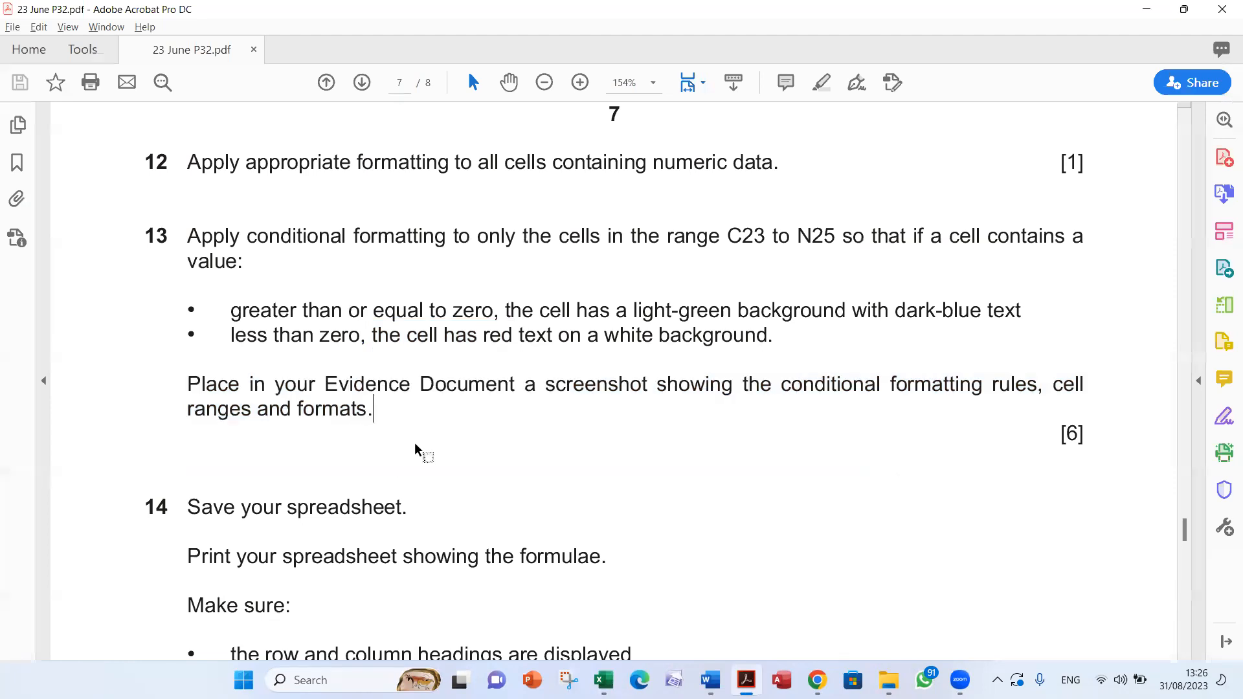
pyautogui.doubleClick(583, 380)
pyautogui.moveTo(781, 384); pyautogui.dragTo(1037, 388)
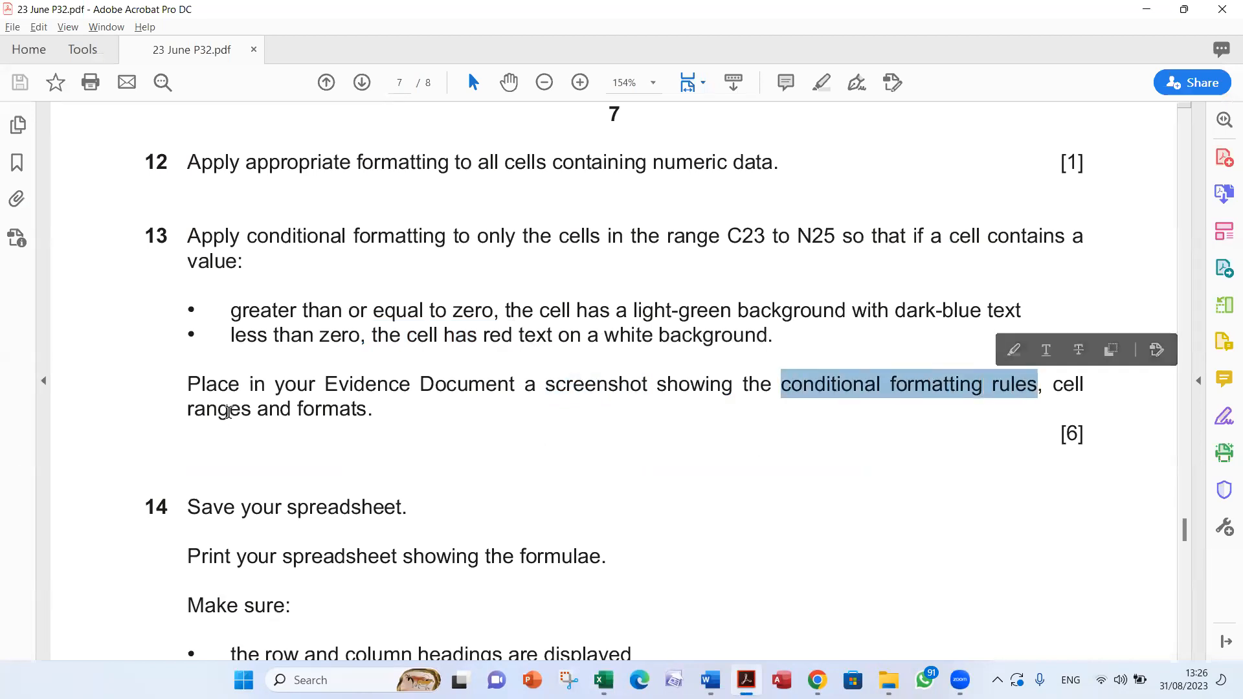
pyautogui.click(201, 411)
pyautogui.moveTo(201, 411); pyautogui.dragTo(367, 412)
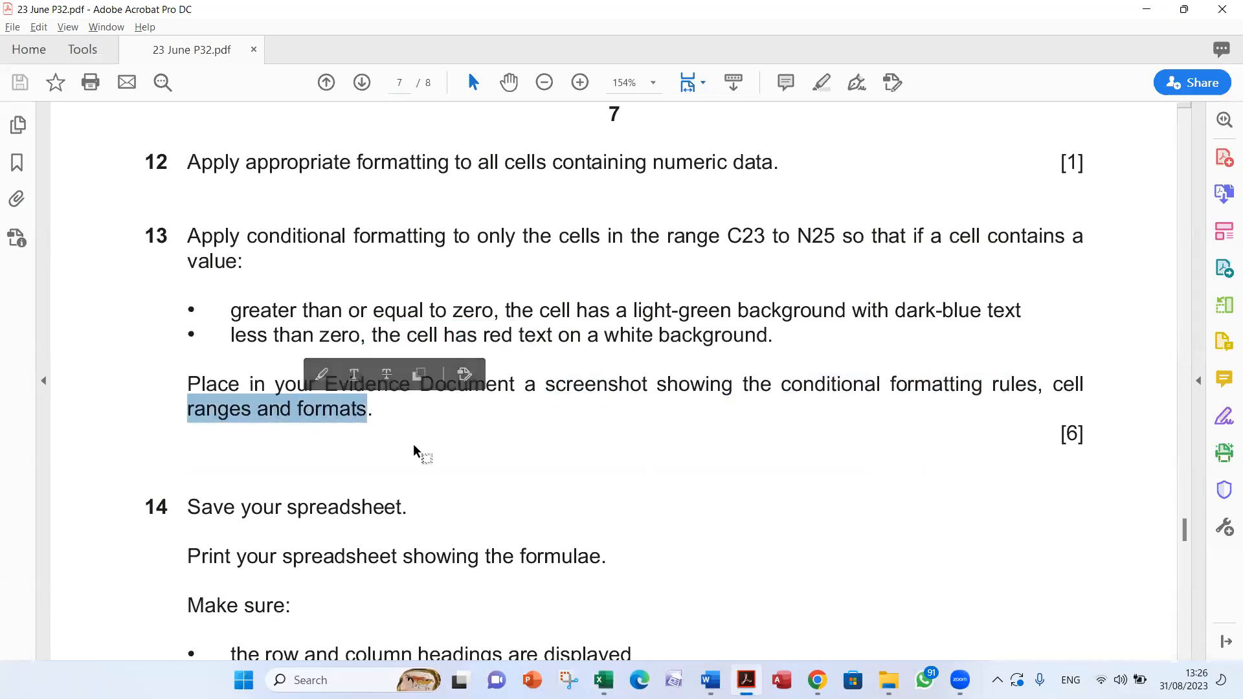
# Display the conditional formatting rules for C23:N25 in Excel's Rules Manager and capture that dialog with a rectangular Snipping Tool screenshot.
pyautogui.hotkey('alt', 'Tab')
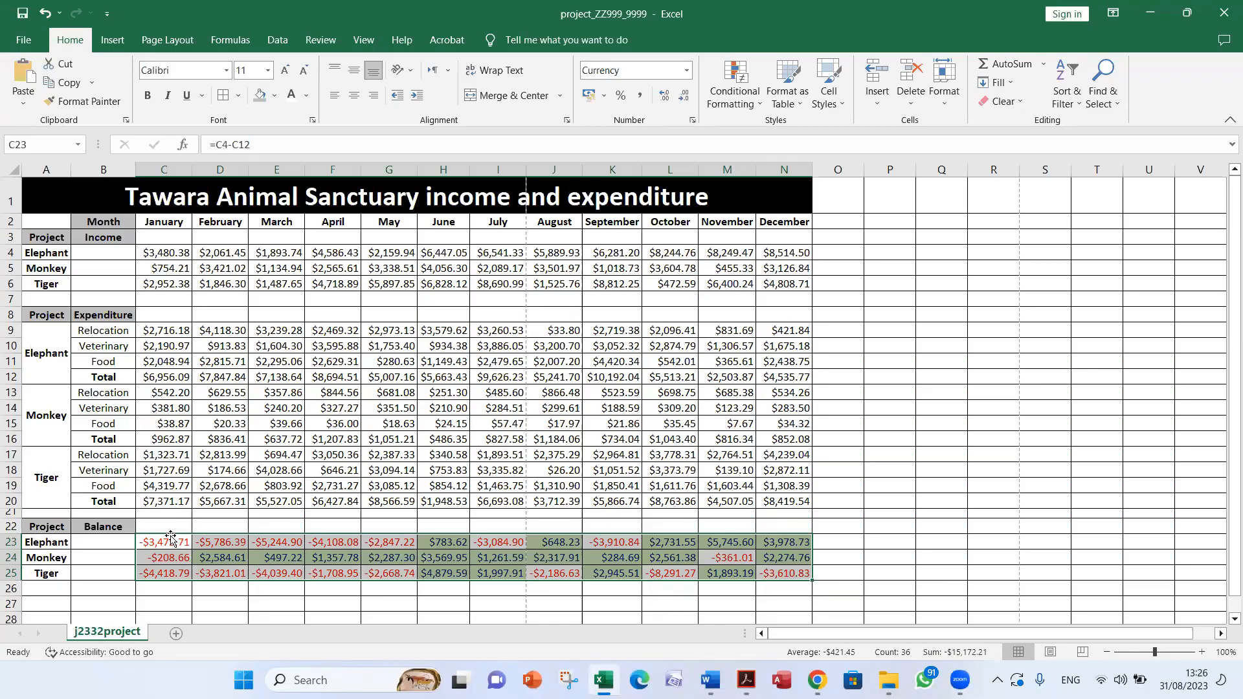
pyautogui.click(760, 109)
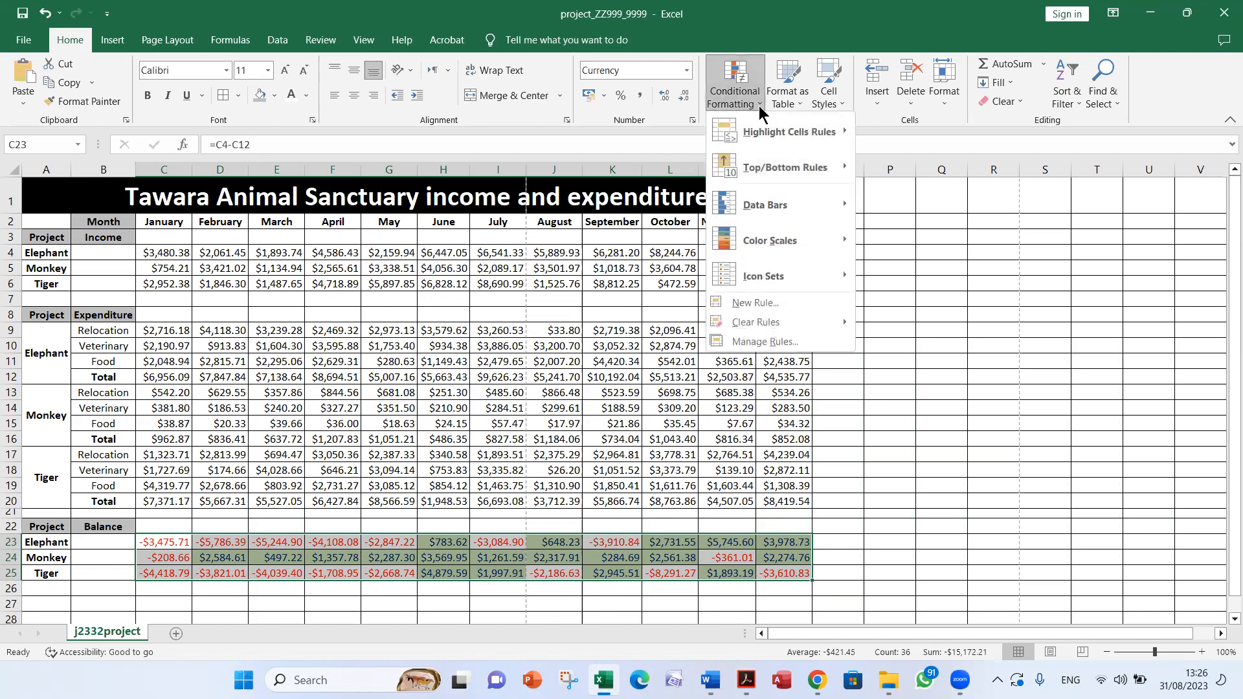
pyautogui.click(791, 346)
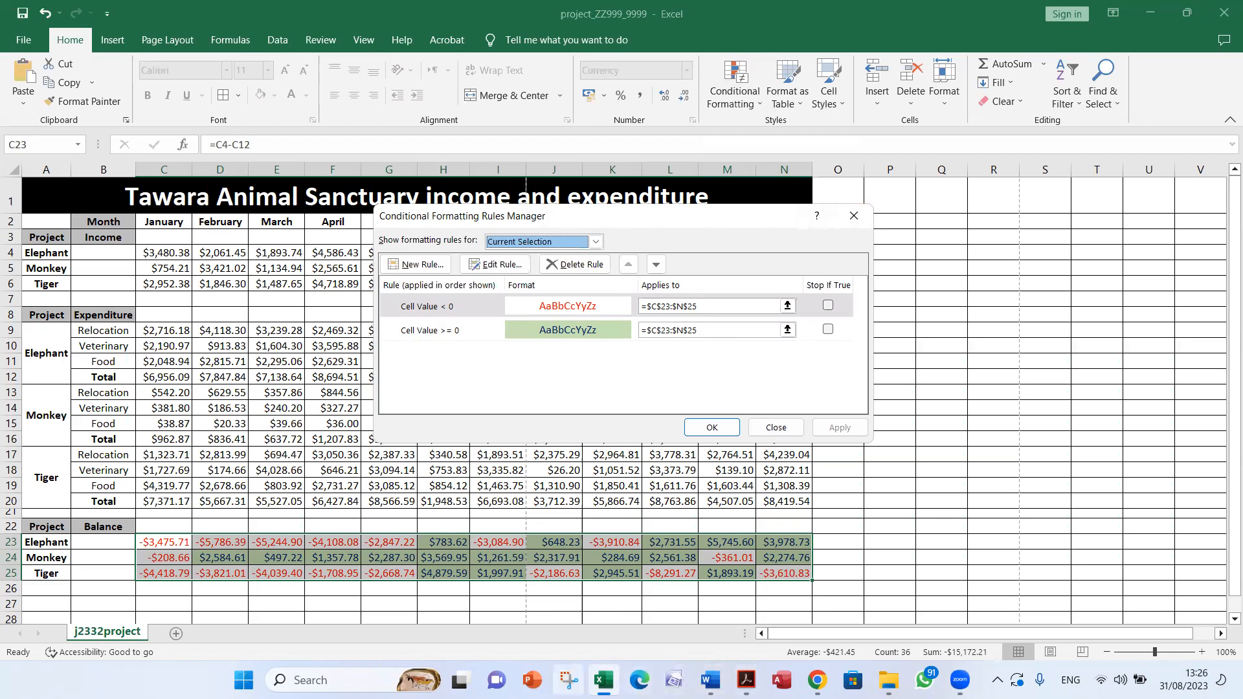
pyautogui.click(568, 680)
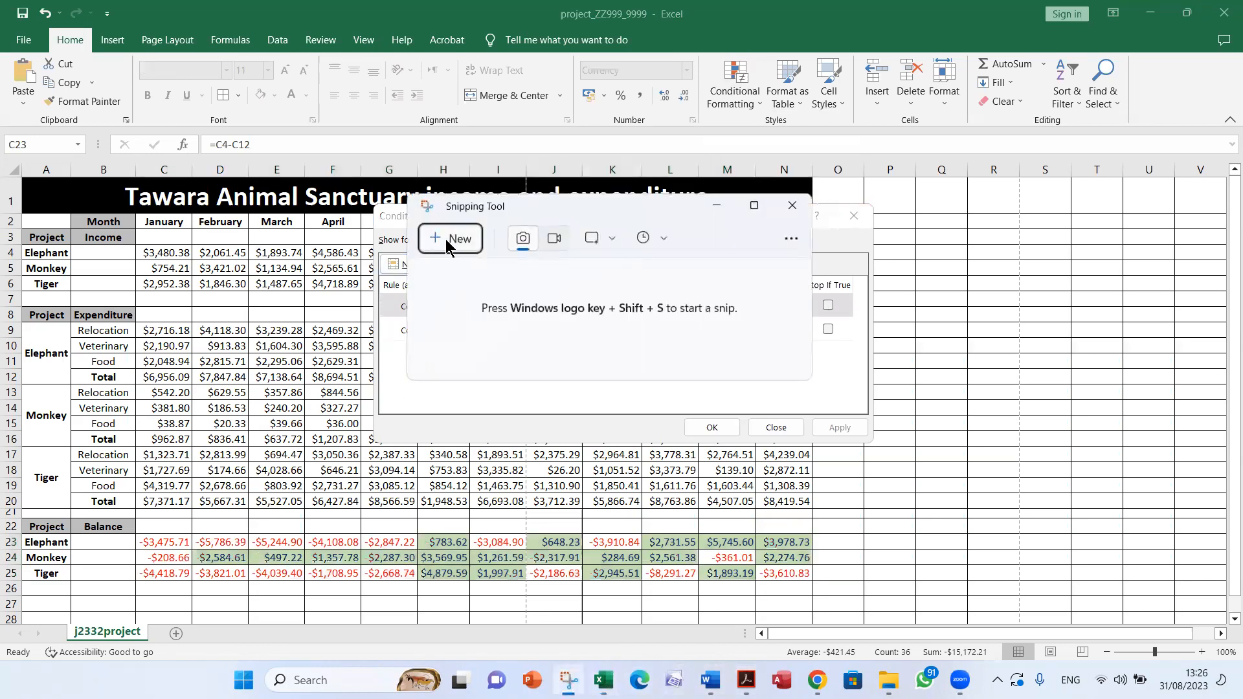
pyautogui.click(448, 242)
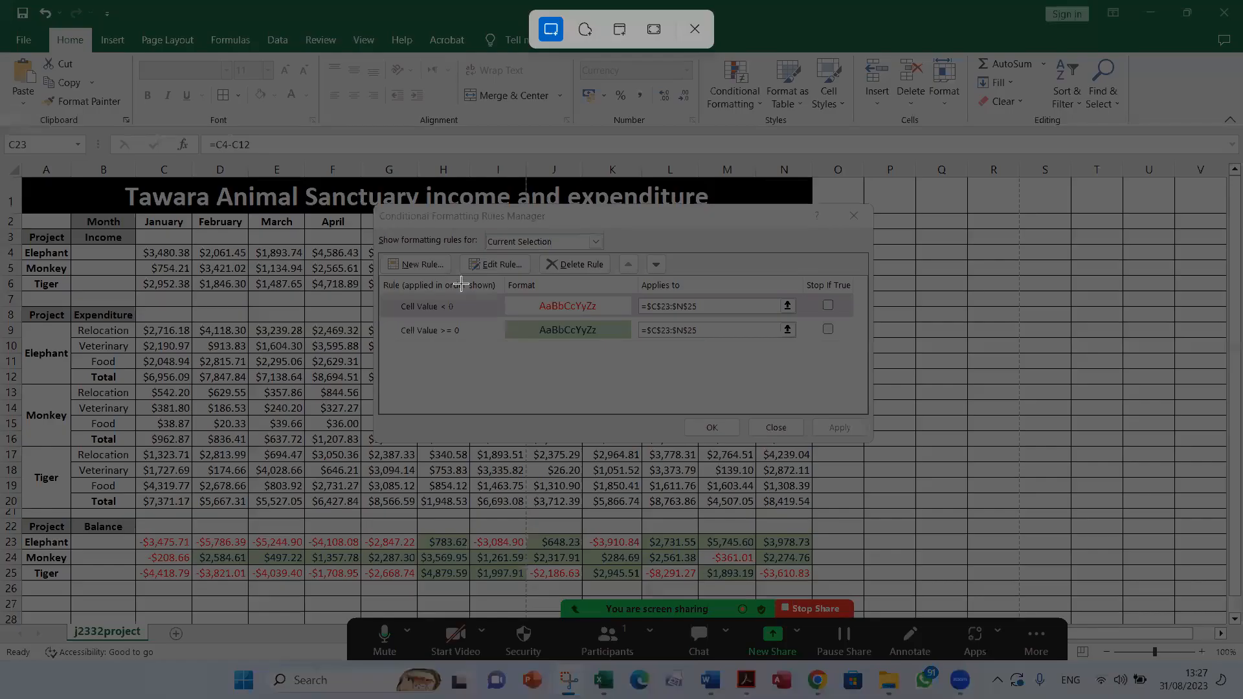
pyautogui.moveTo(369, 198); pyautogui.dragTo(881, 459)
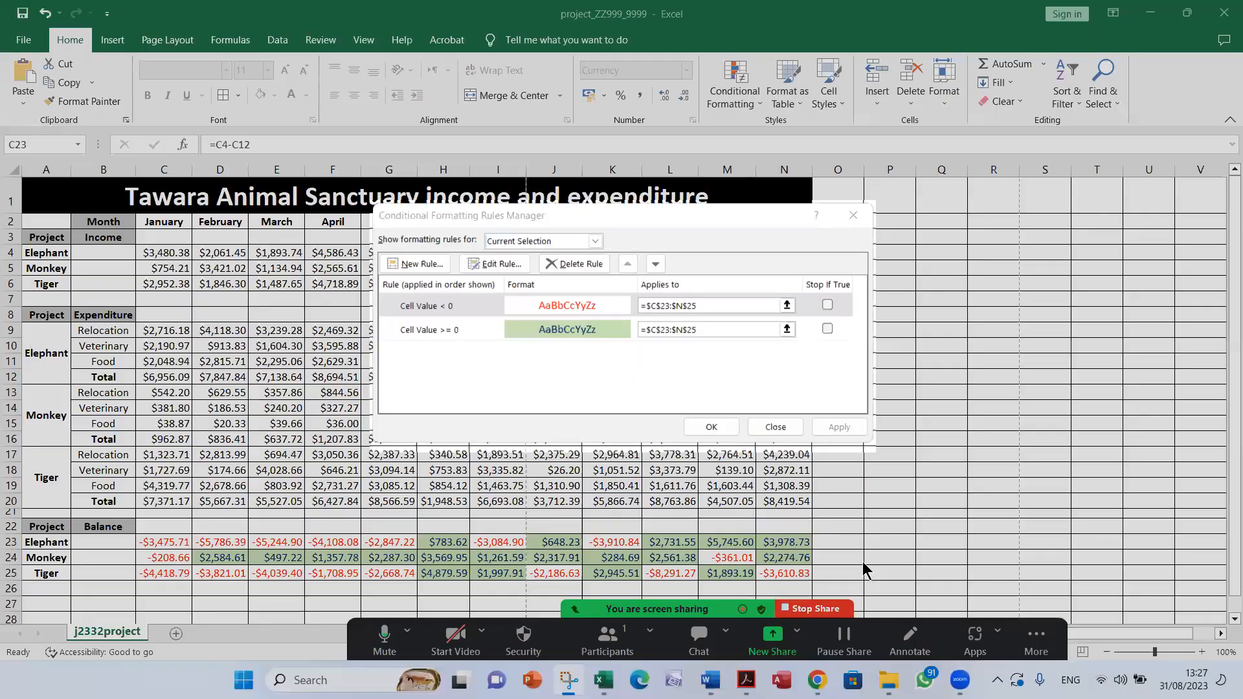
# Paste the rules screenshot into the Word evidence document 2332evidence_ZZ999_9999 and save the document.
pyautogui.click(707, 680)
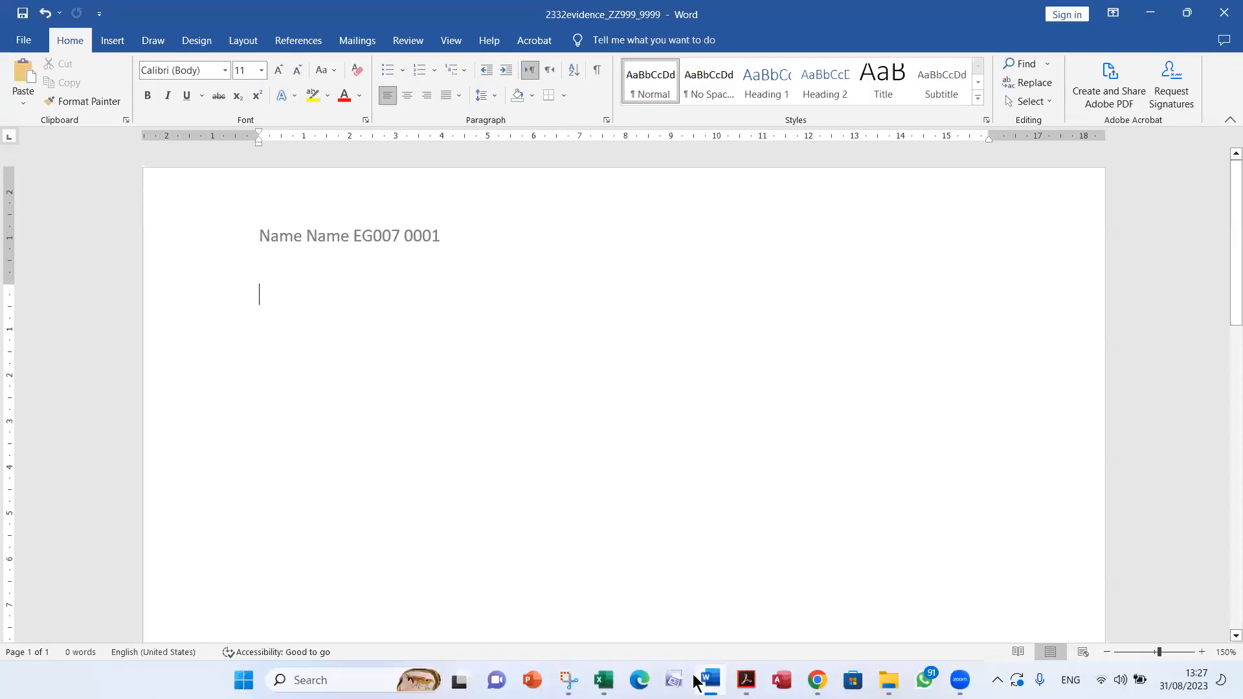
pyautogui.click(26, 81)
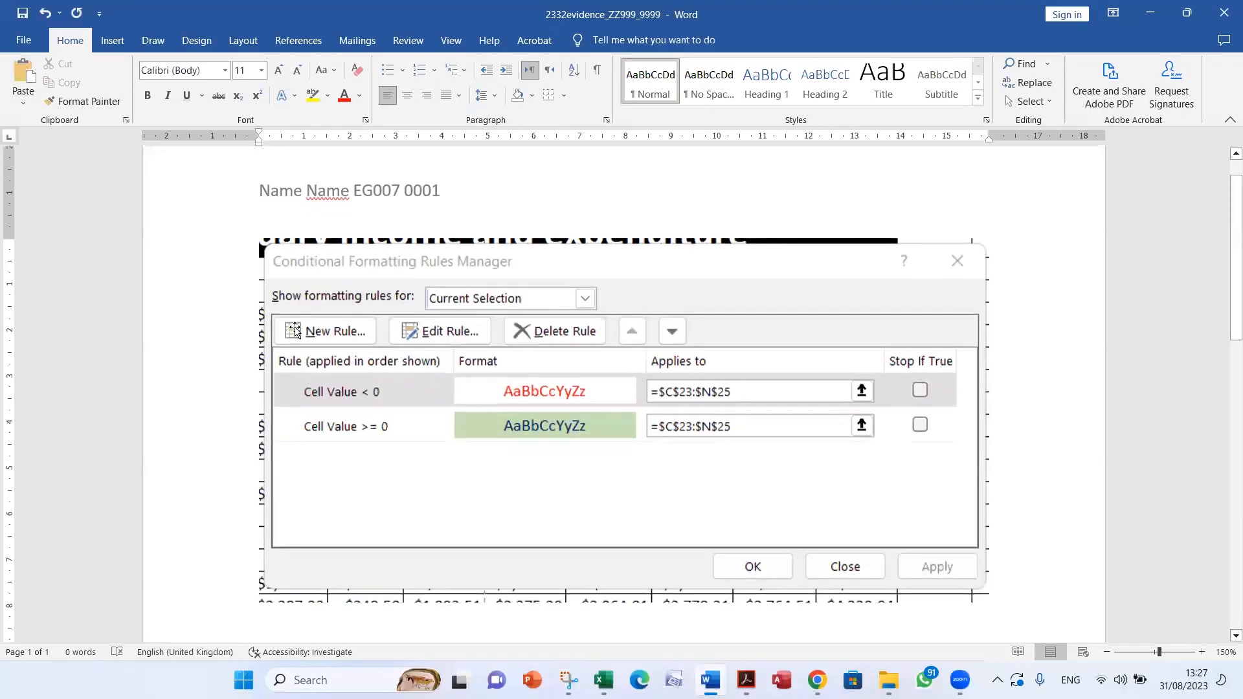
pyautogui.click(22, 14)
pyautogui.scroll(-2, 373, 291)
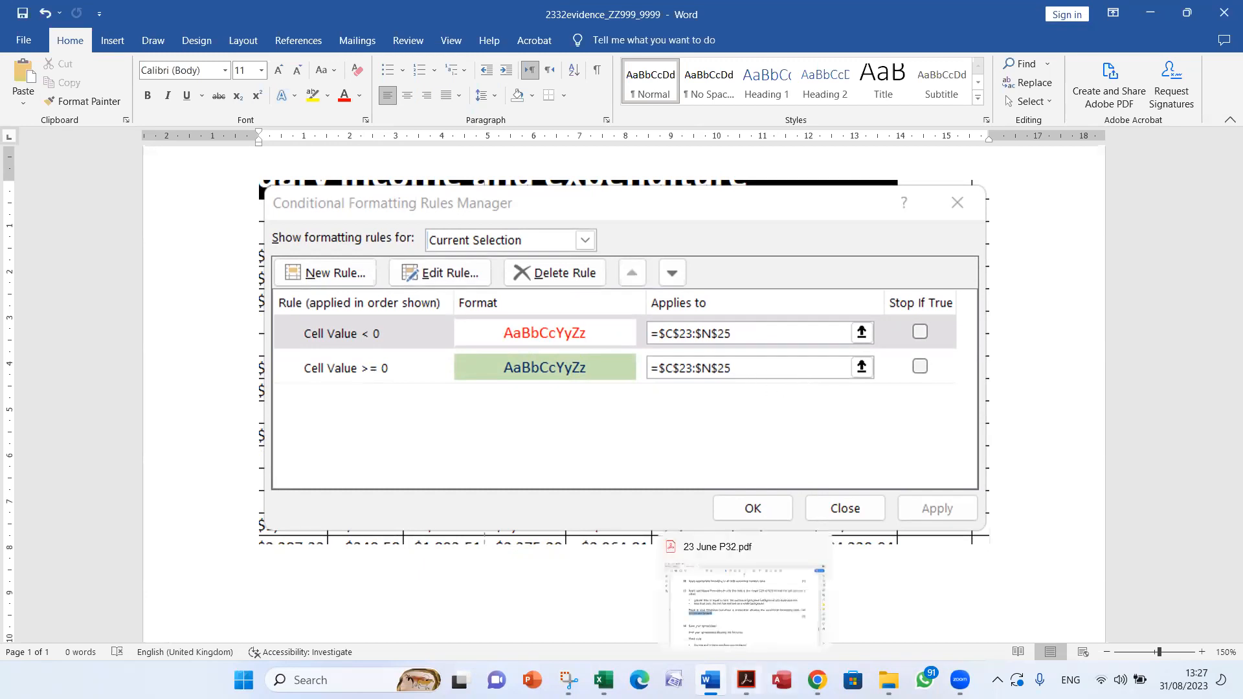
# Read the printing requirements of questions 14 and 15 in the Acrobat exam paper, comparing the formulae and values printouts.
pyautogui.click(745, 679)
pyautogui.moveTo(1065, 432); pyautogui.dragTo(1072, 433)
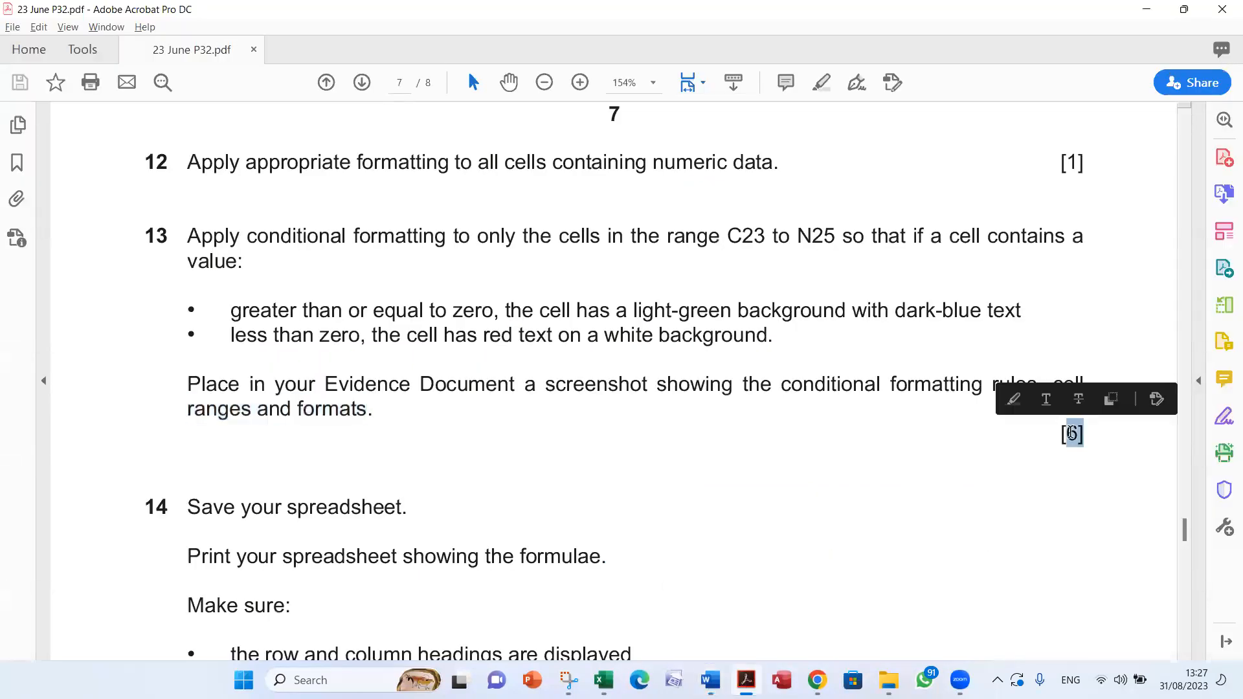
pyautogui.scroll(-6, 1069, 432)
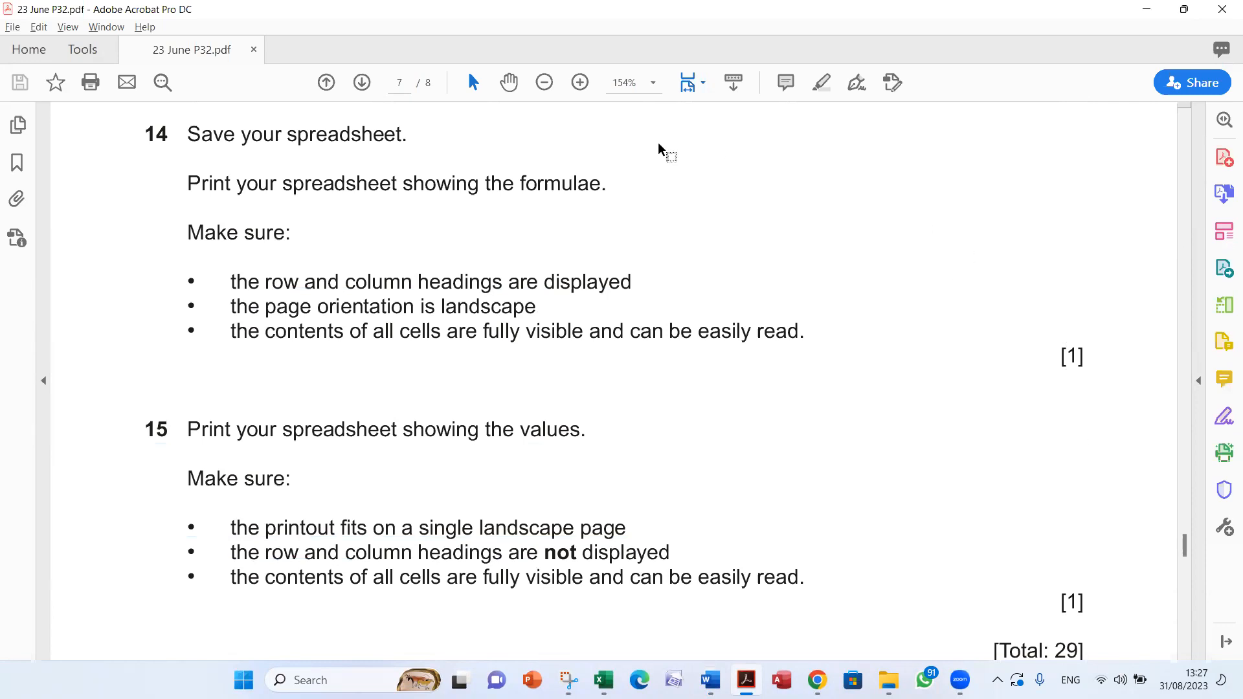
pyautogui.doubleClick(525, 183)
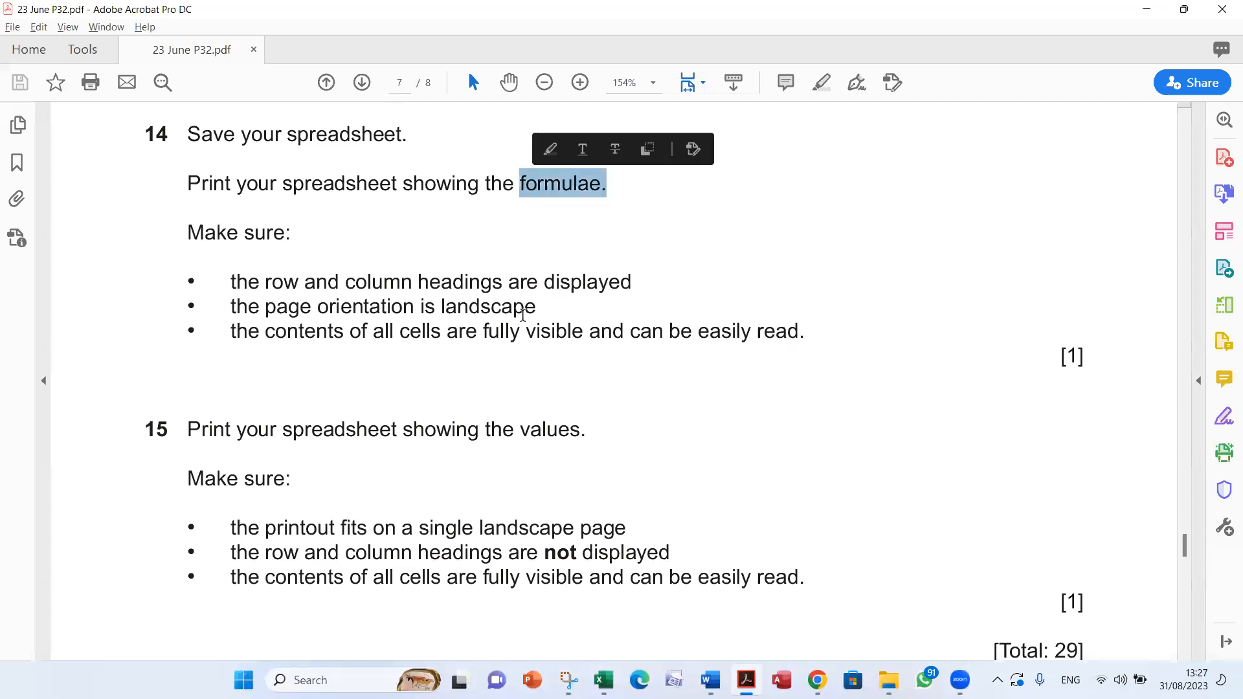
pyautogui.doubleClick(546, 434)
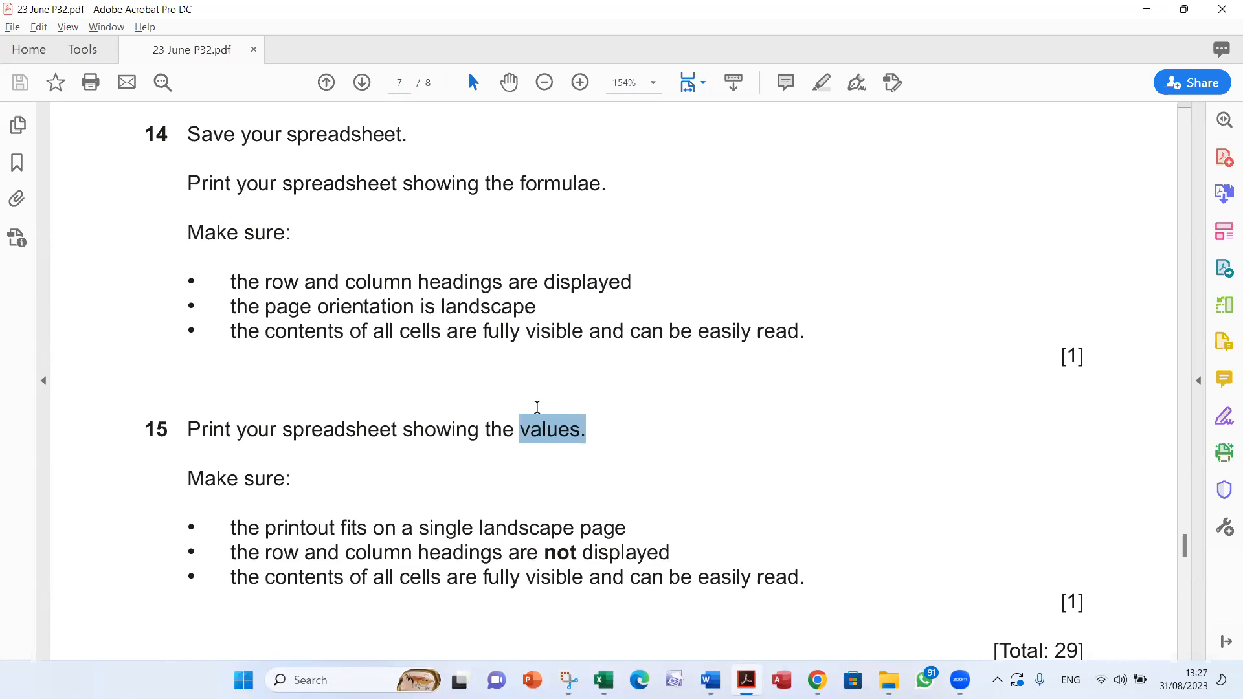
pyautogui.doubleClick(578, 181)
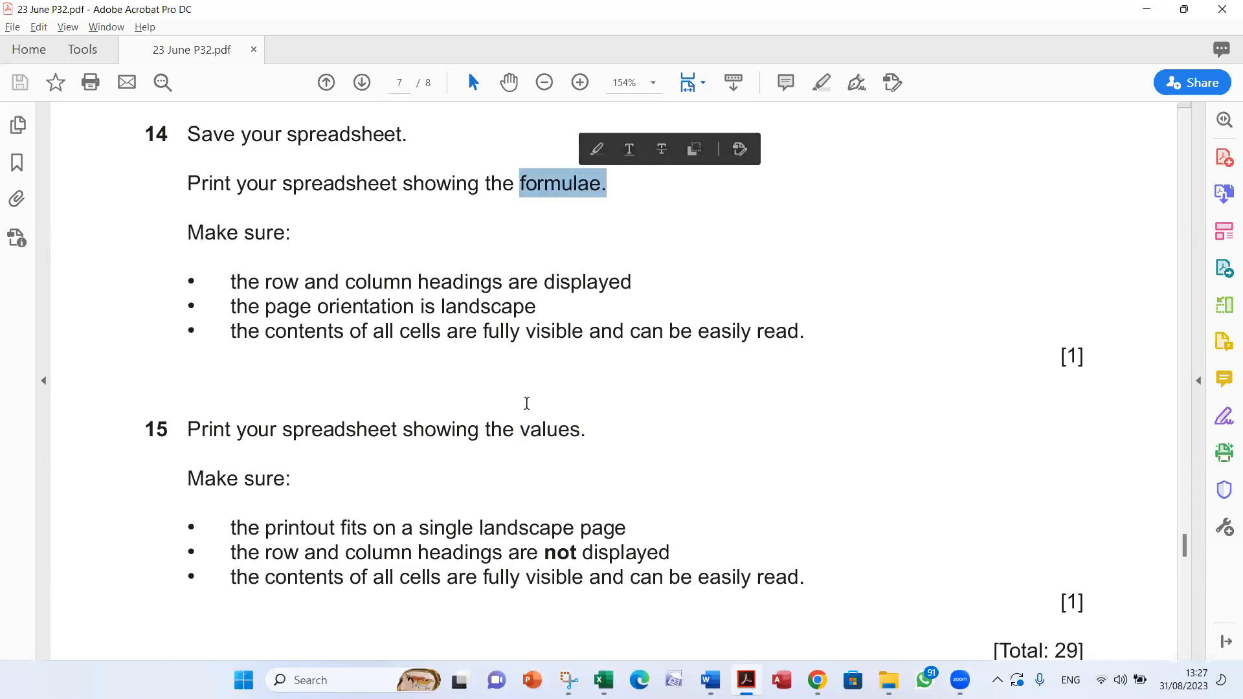
pyautogui.doubleClick(539, 435)
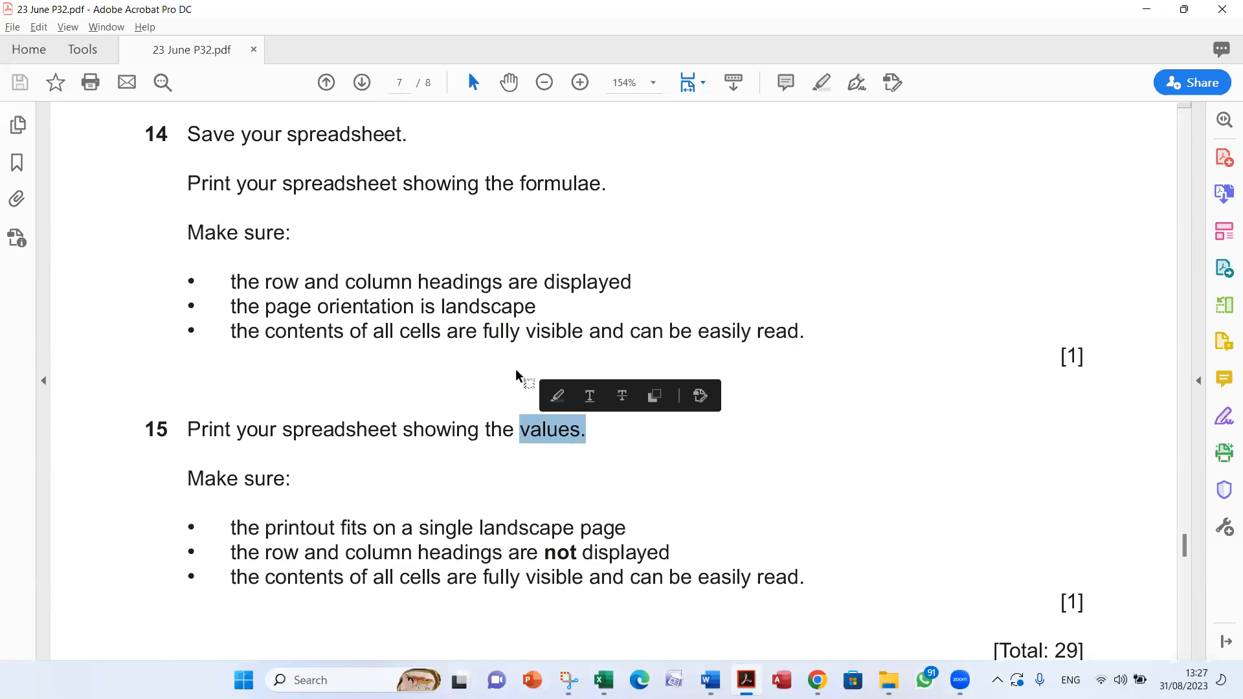
pyautogui.doubleClick(565, 186)
pyautogui.doubleClick(553, 433)
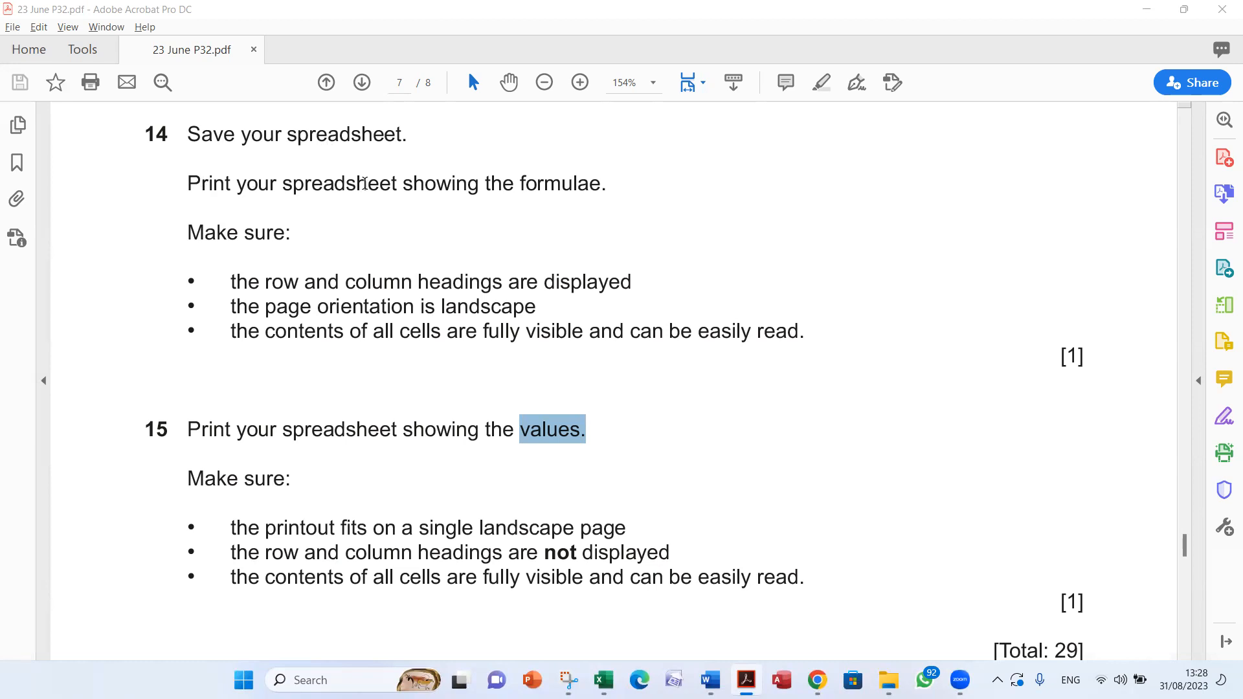
pyautogui.doubleClick(567, 184)
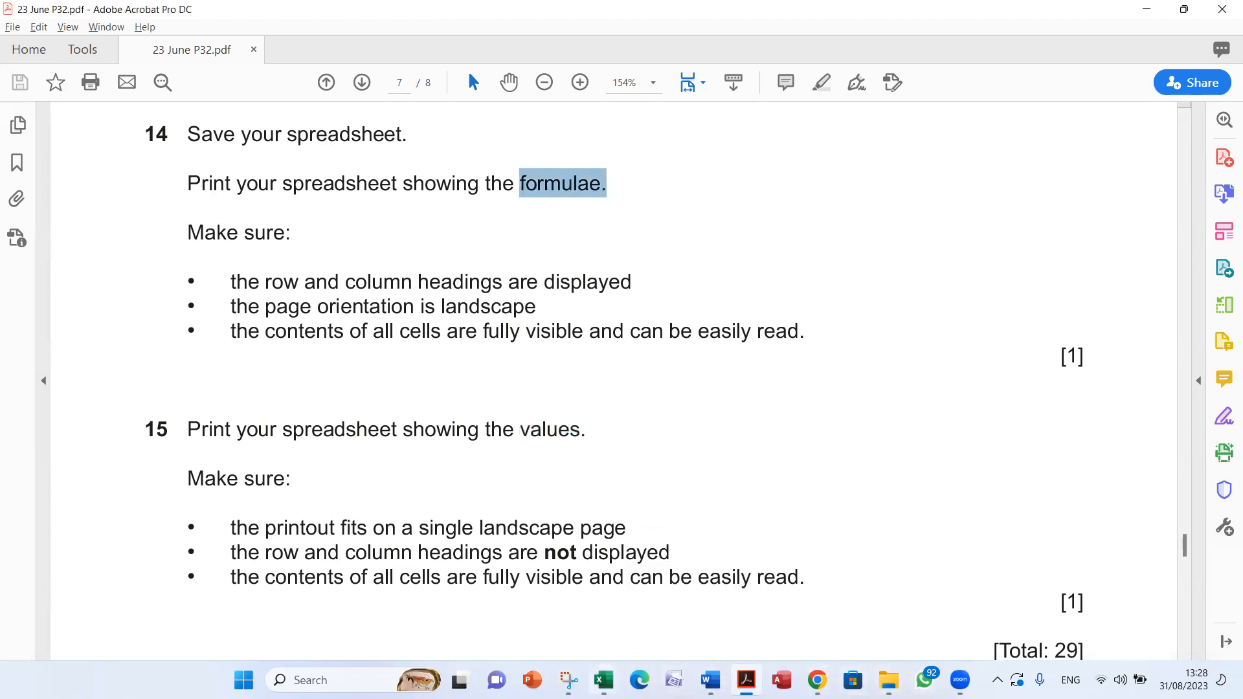
# Return to Excel, show the worksheet's formulas instead of values, and autofit the width of all columns to their contents.
pyautogui.click(613, 677)
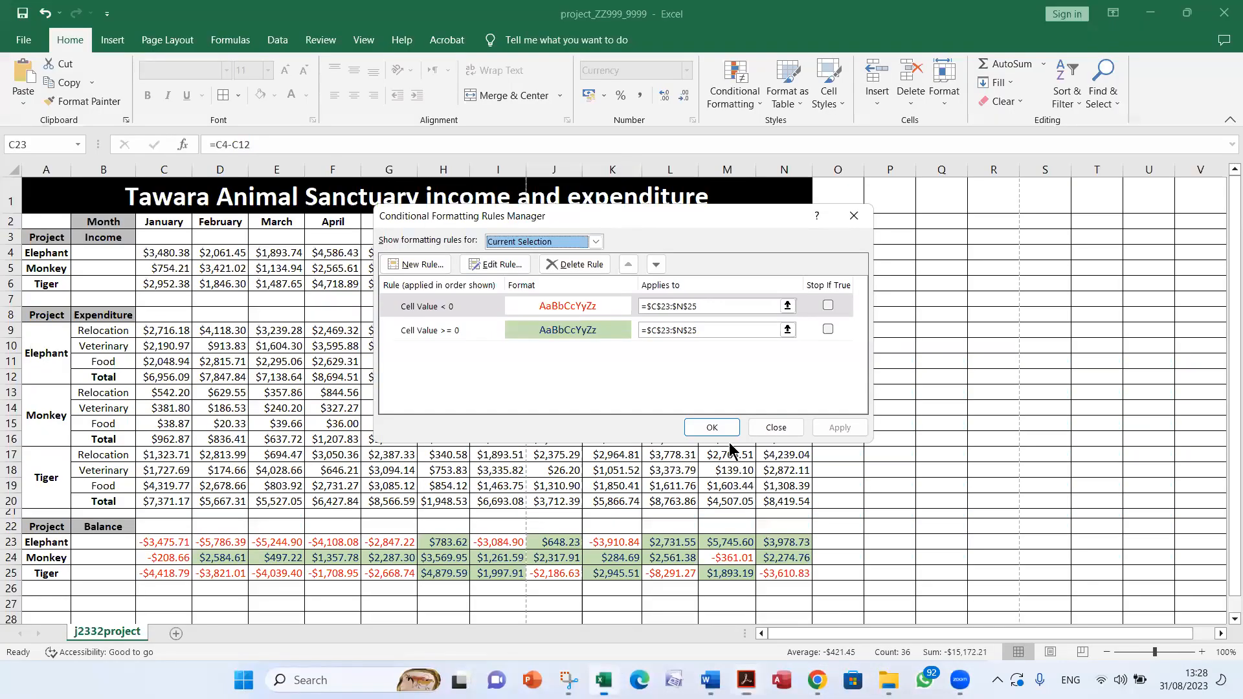
pyautogui.click(712, 427)
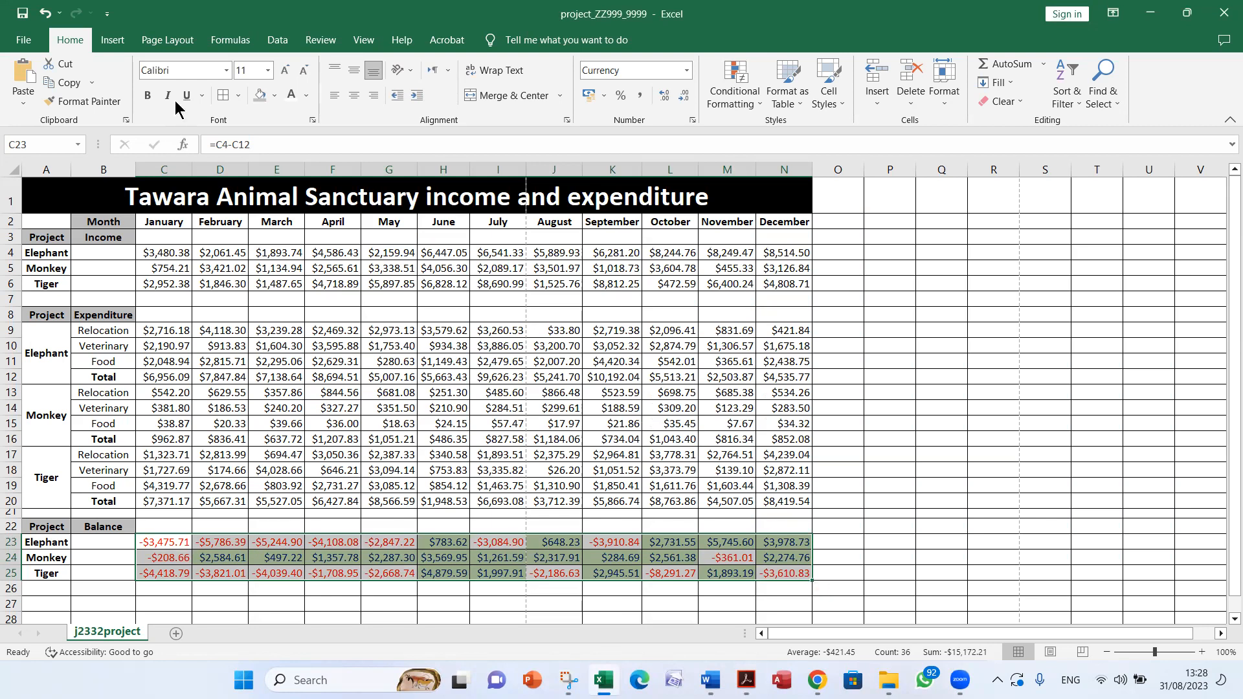
pyautogui.click(230, 44)
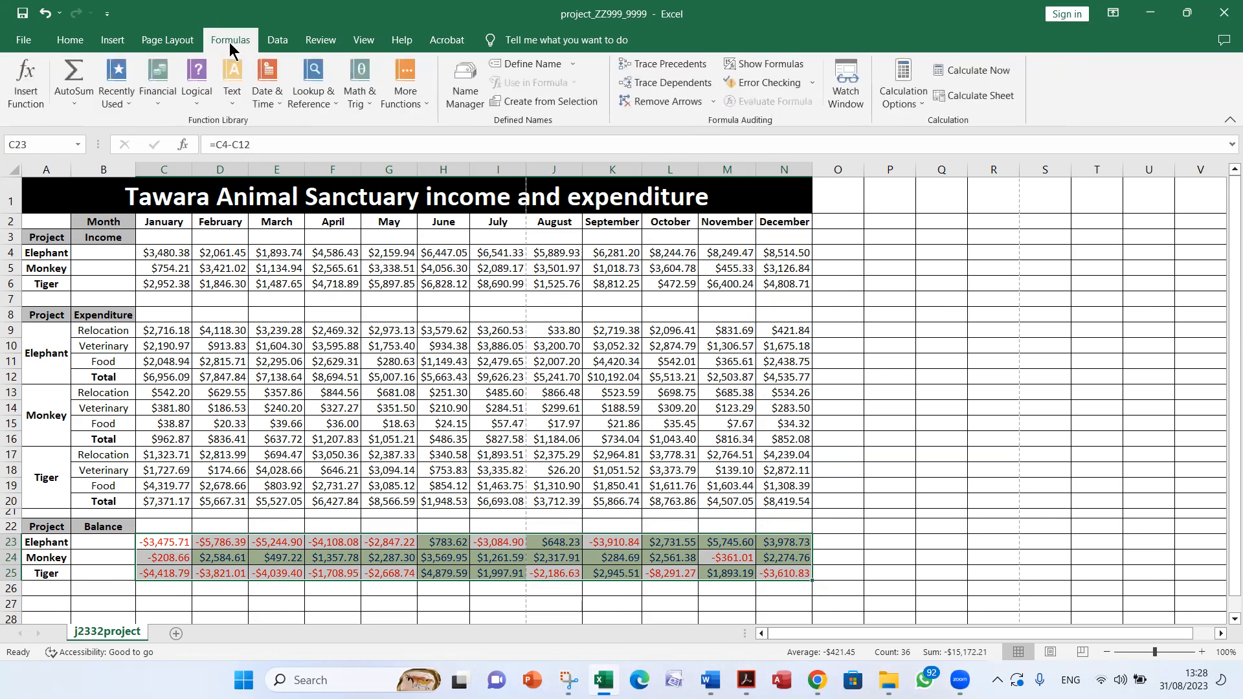
pyautogui.click(765, 64)
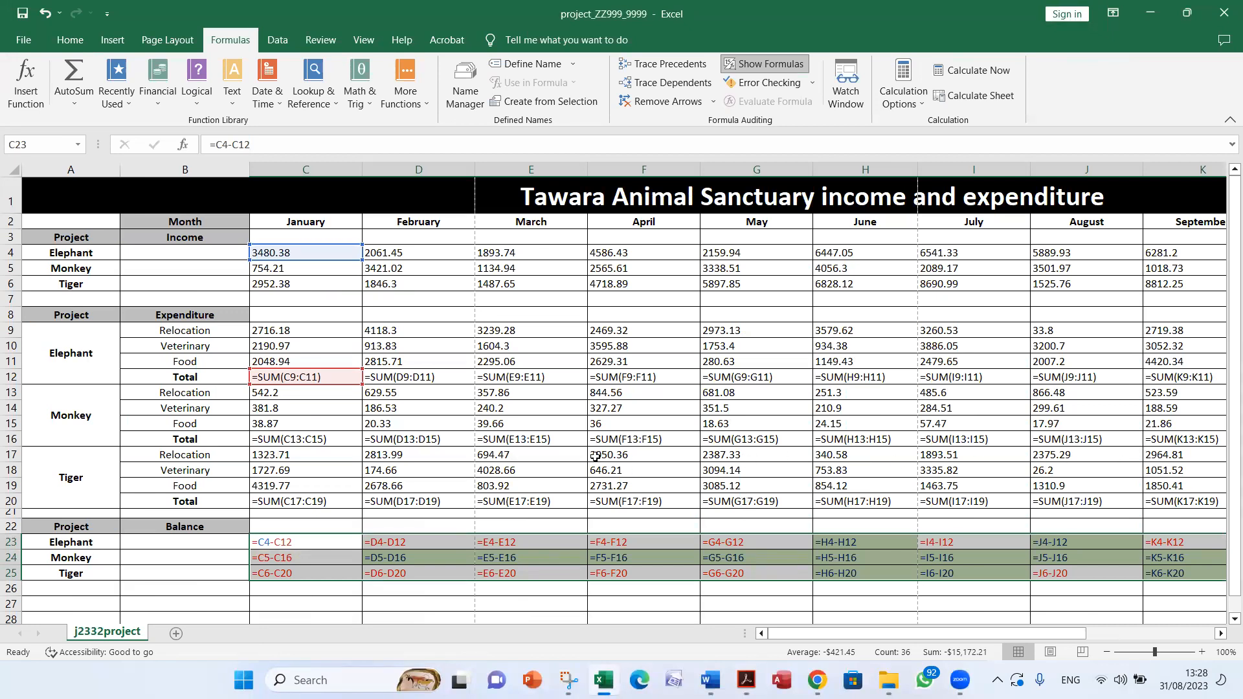
pyautogui.click(10, 170)
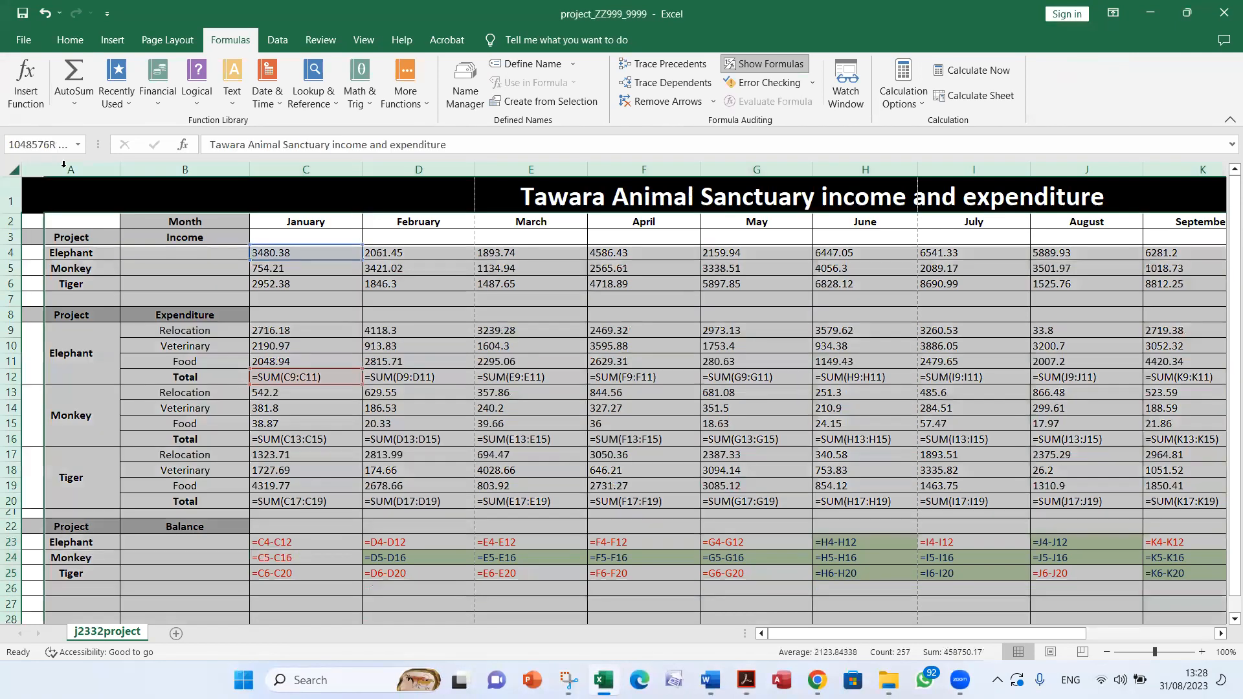
pyautogui.doubleClick(119, 169)
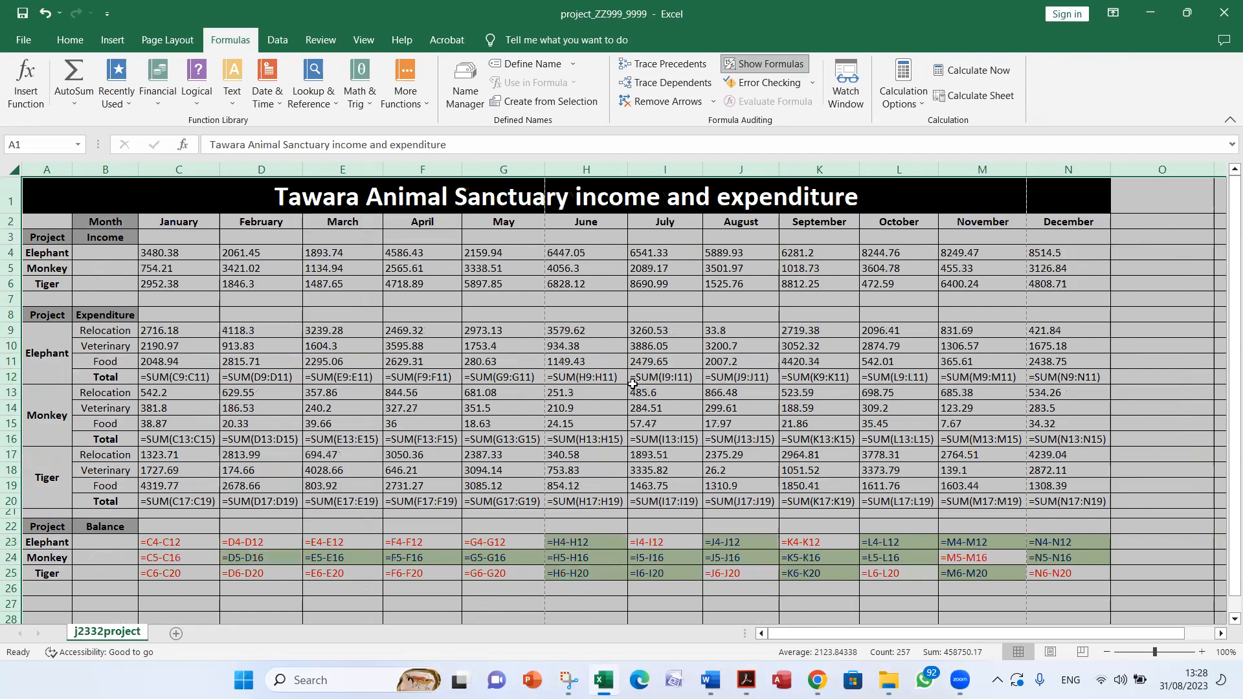
# Check question 14's requirements in the Acrobat exam paper, then return to Excel and enable printing of row and column headings.
pyautogui.moveTo(686, 379); pyautogui.dragTo(688, 383)
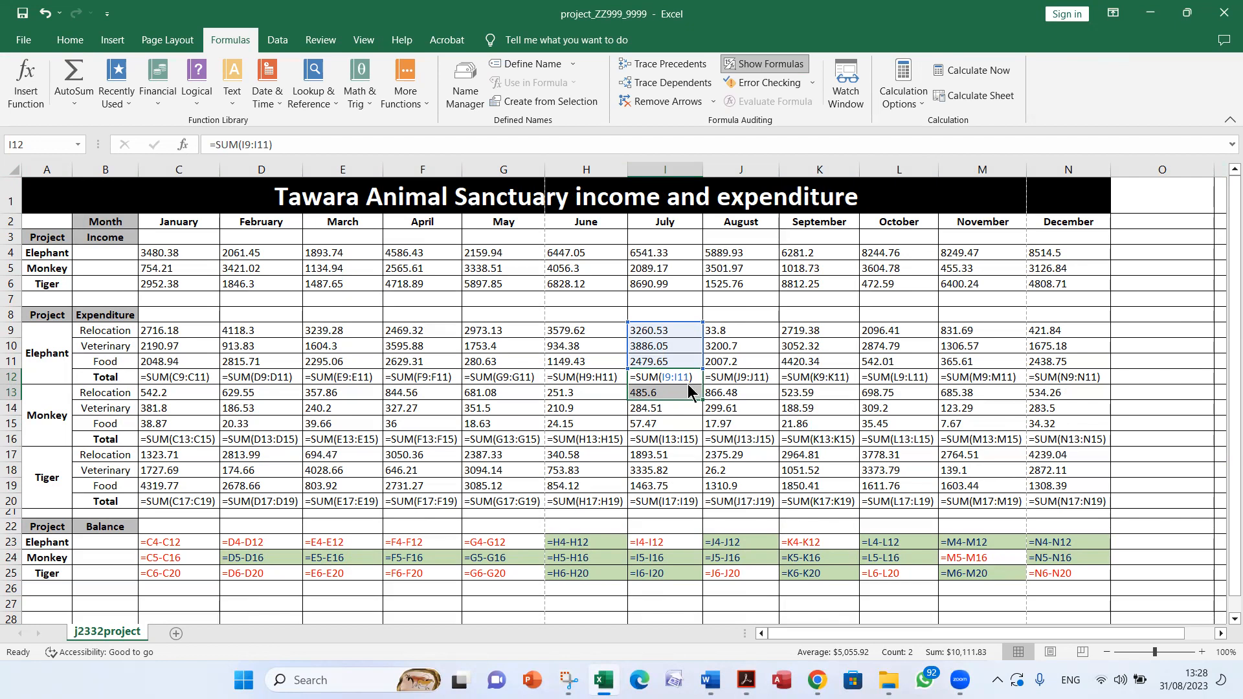
pyautogui.hotkey('alt', 'Tab')
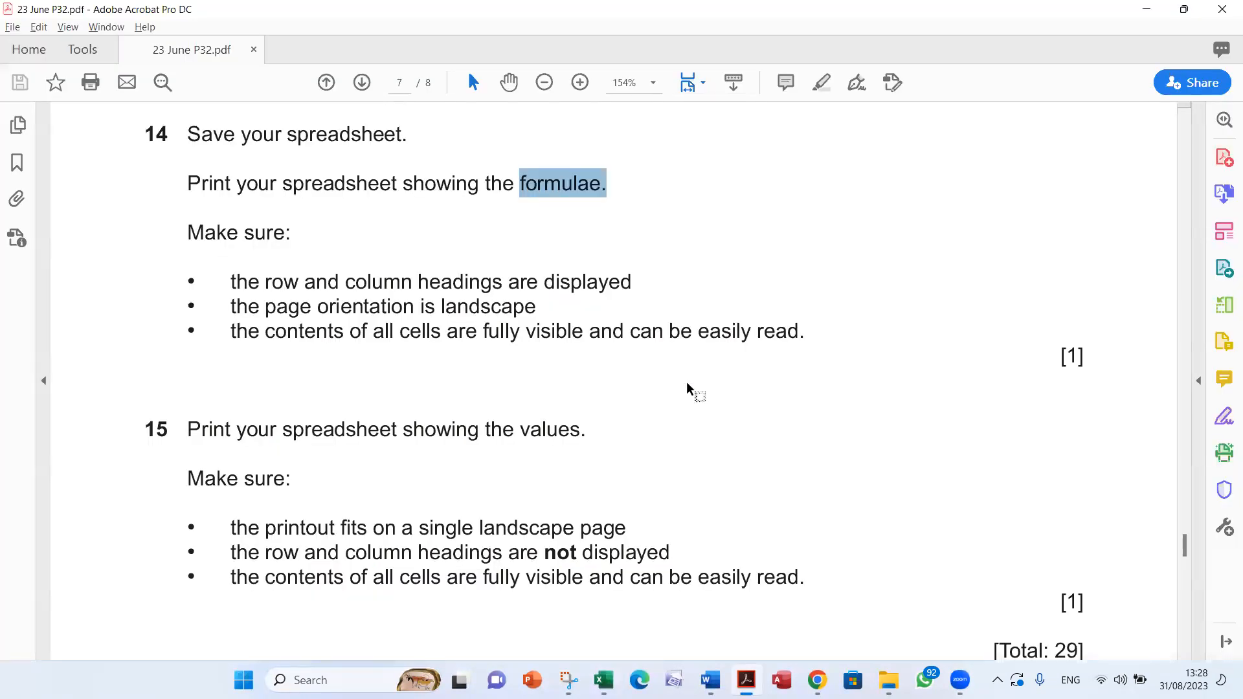
pyautogui.hotkey('alt', 'Tab')
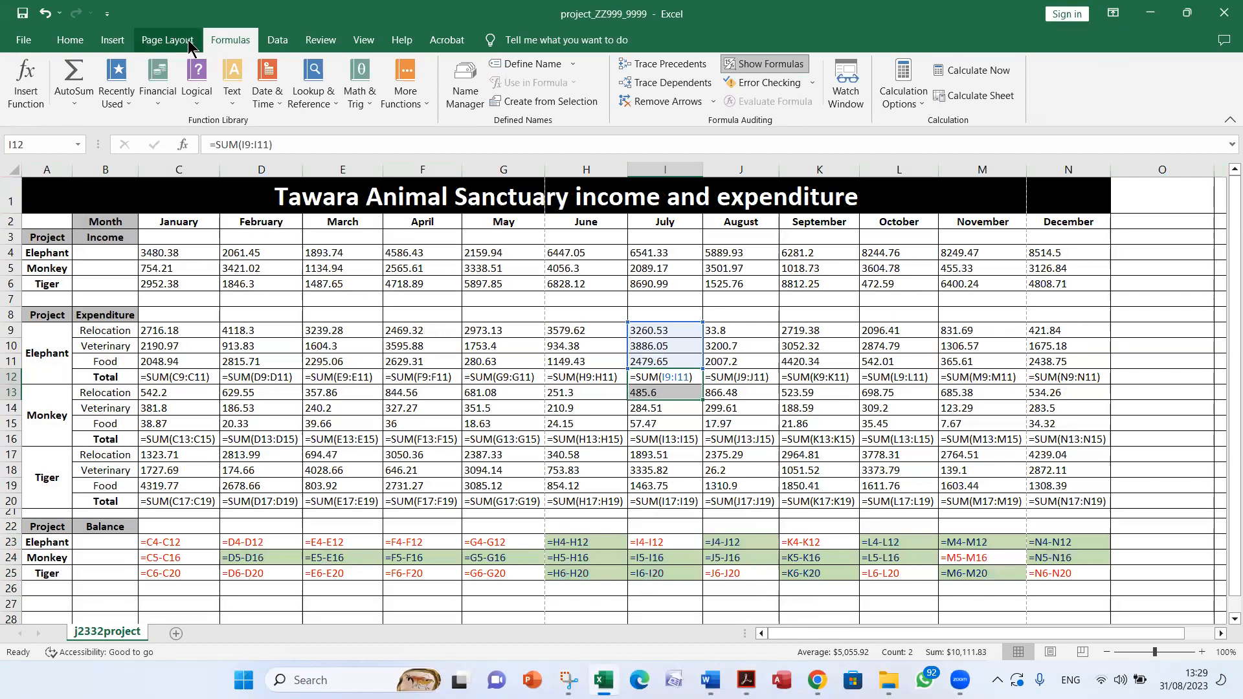
pyautogui.click(168, 40)
pyautogui.click(381, 97)
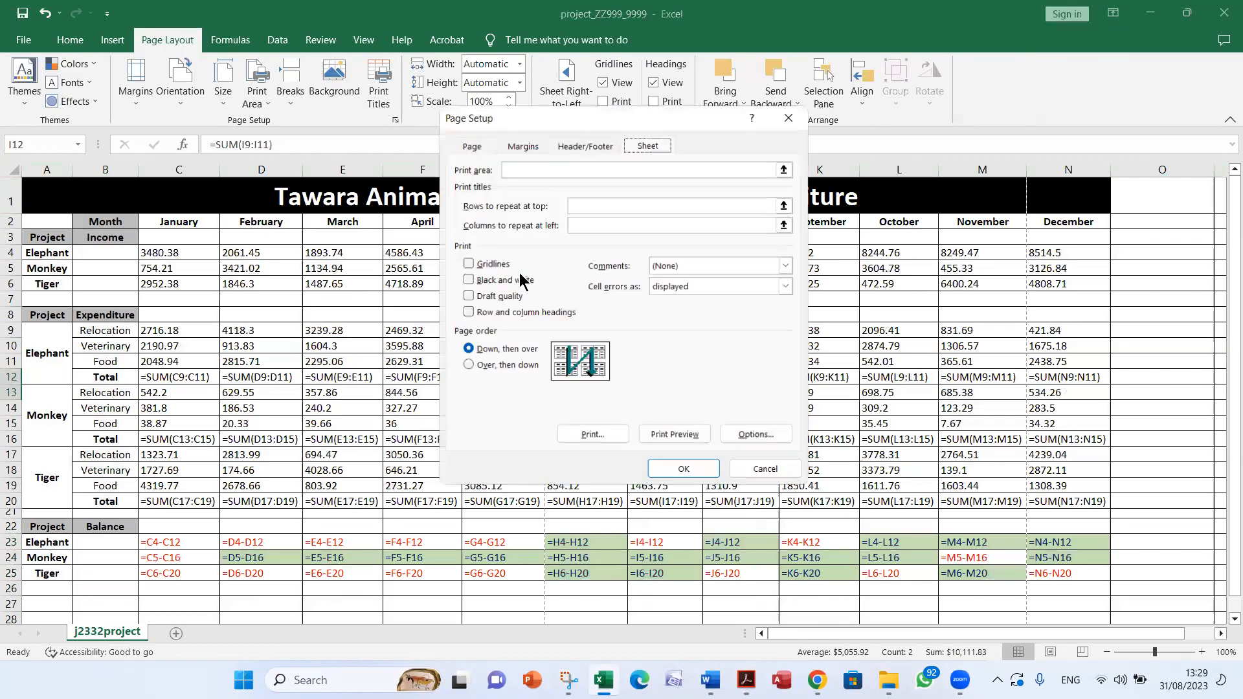
pyautogui.click(493, 313)
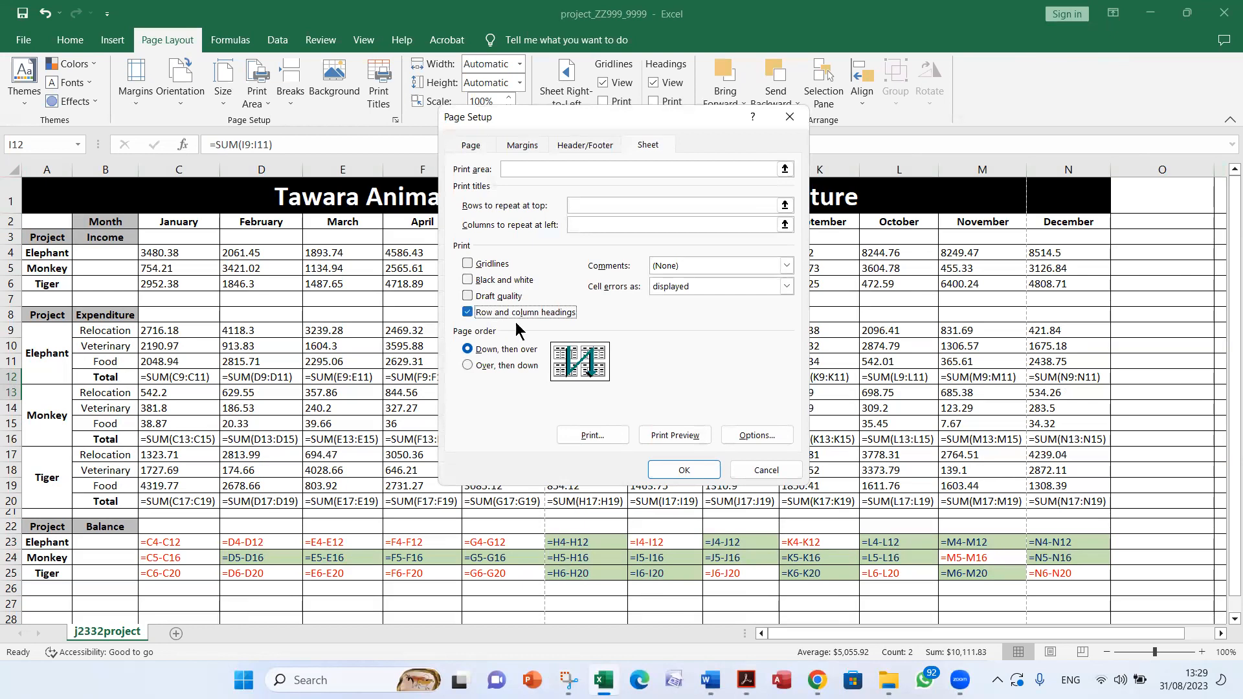
pyautogui.click(680, 468)
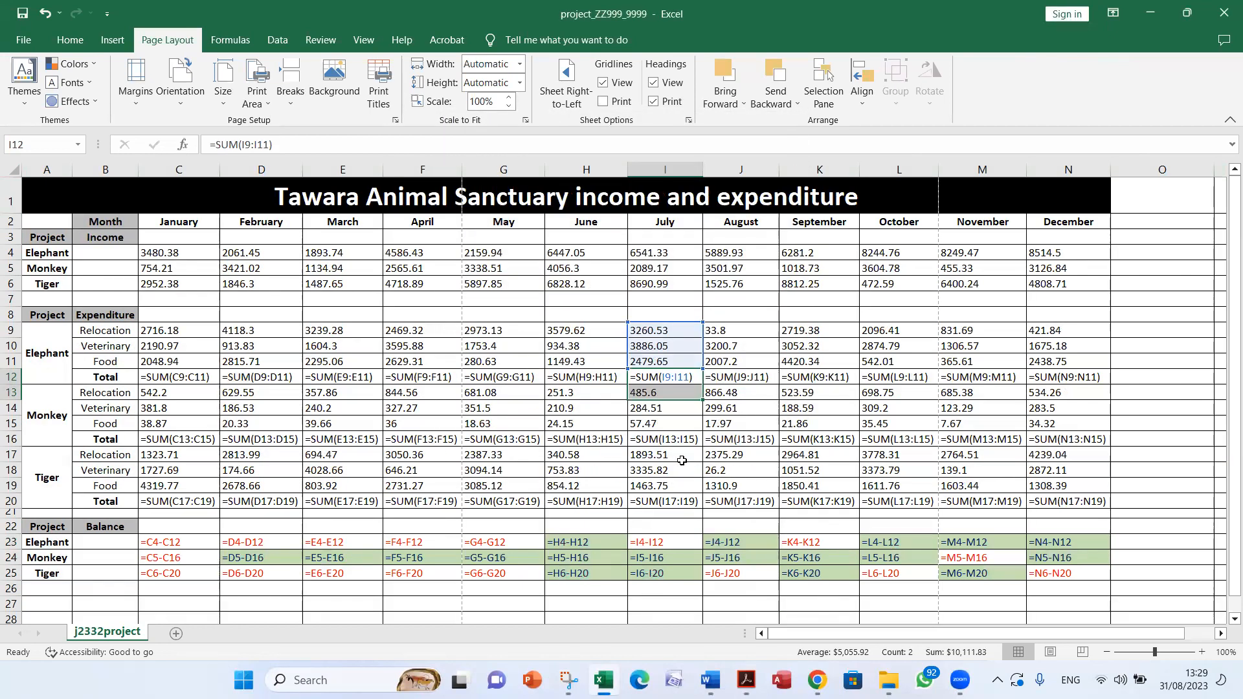
# Compare question 14's headings requirement in the exam paper with the row and column headings print option in Excel's Page Setup.
pyautogui.hotkey('alt', 'Tab')
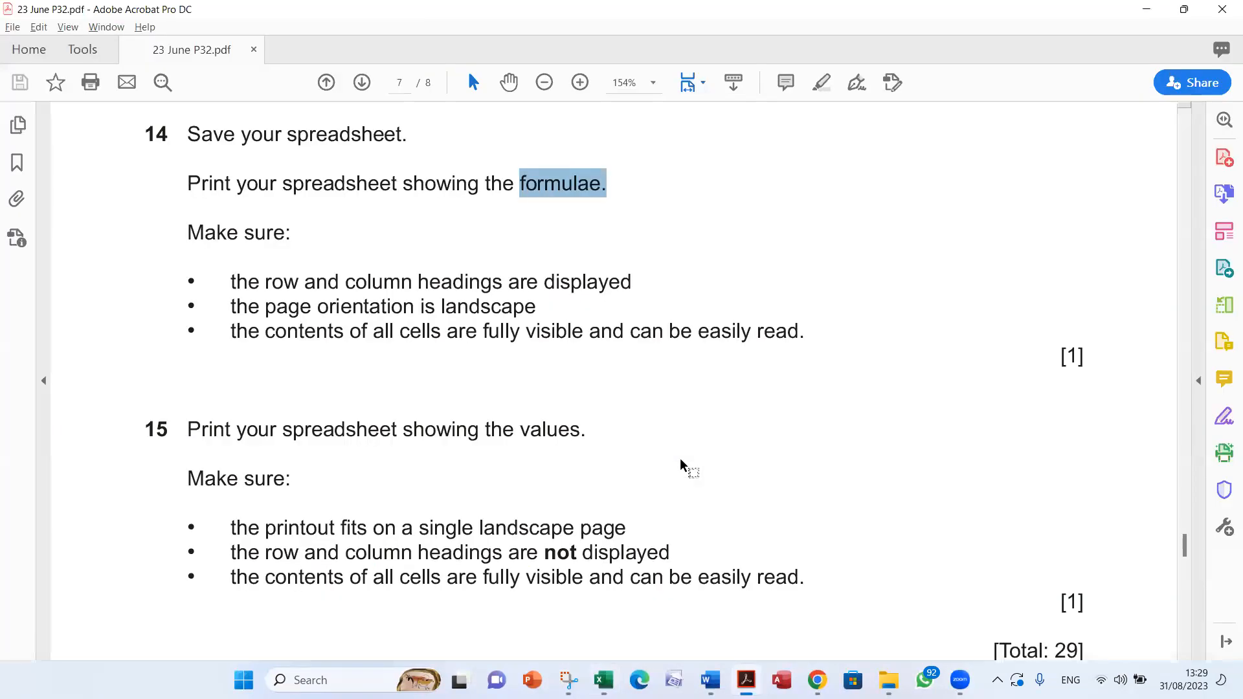
pyautogui.hotkey('alt', 'Tab')
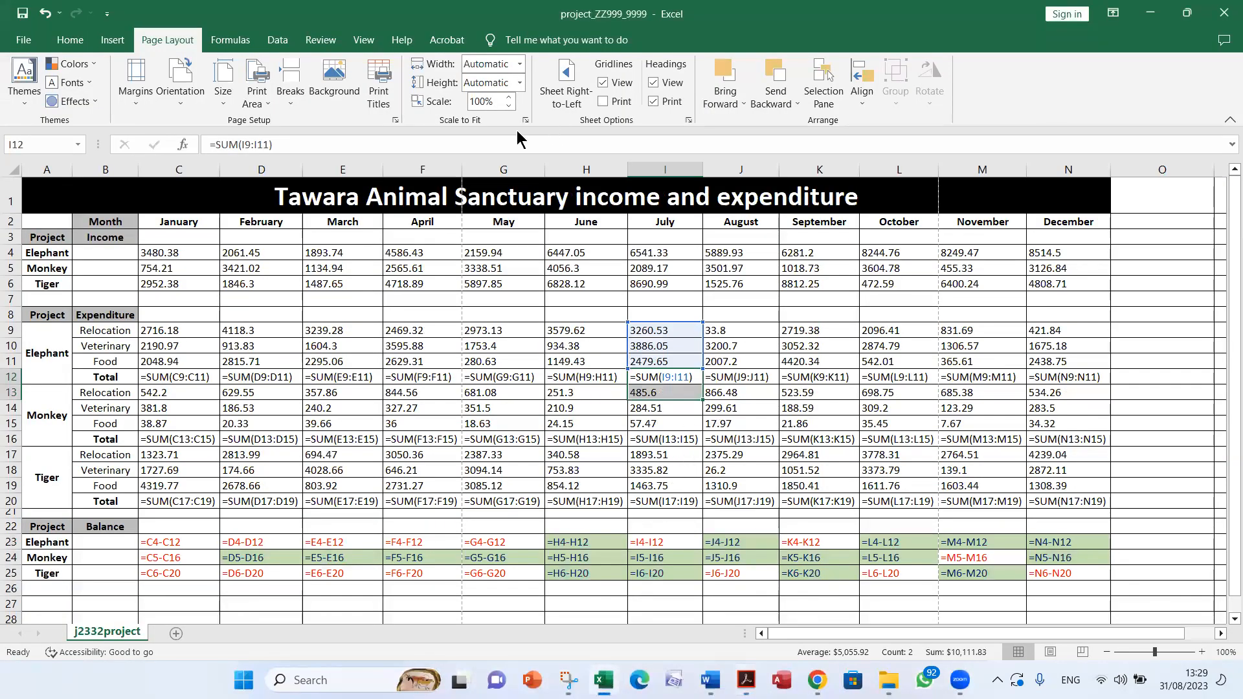
pyautogui.click(387, 93)
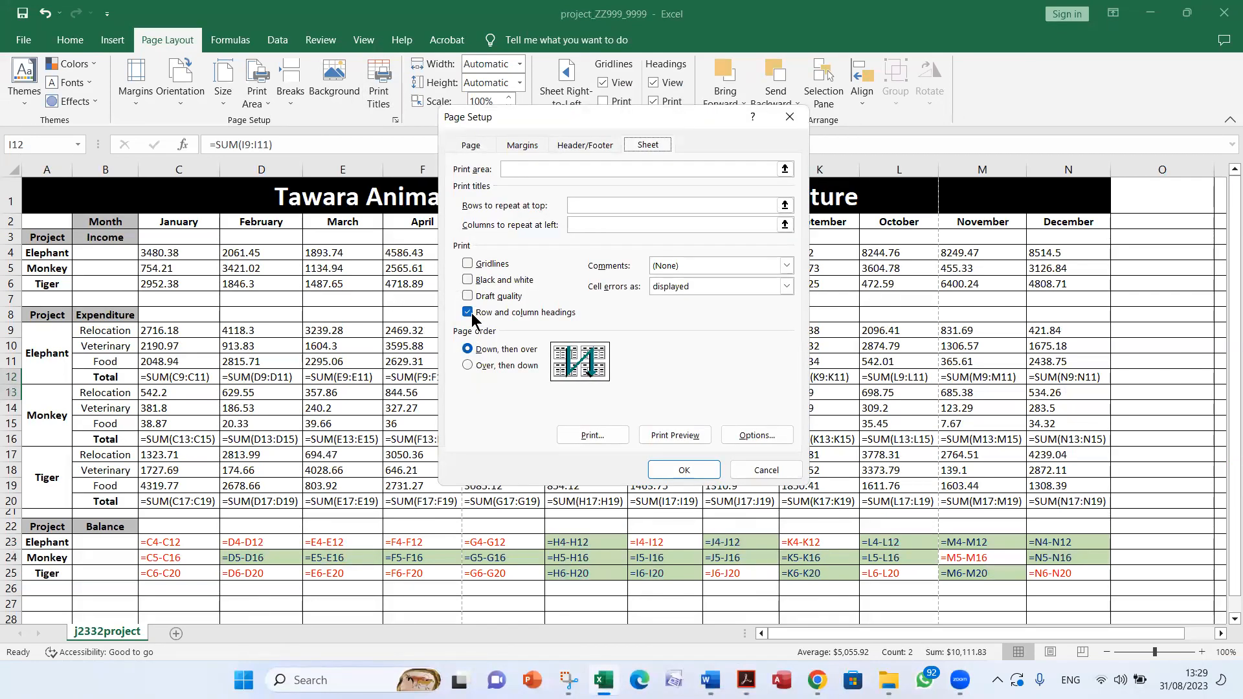
pyautogui.click(680, 464)
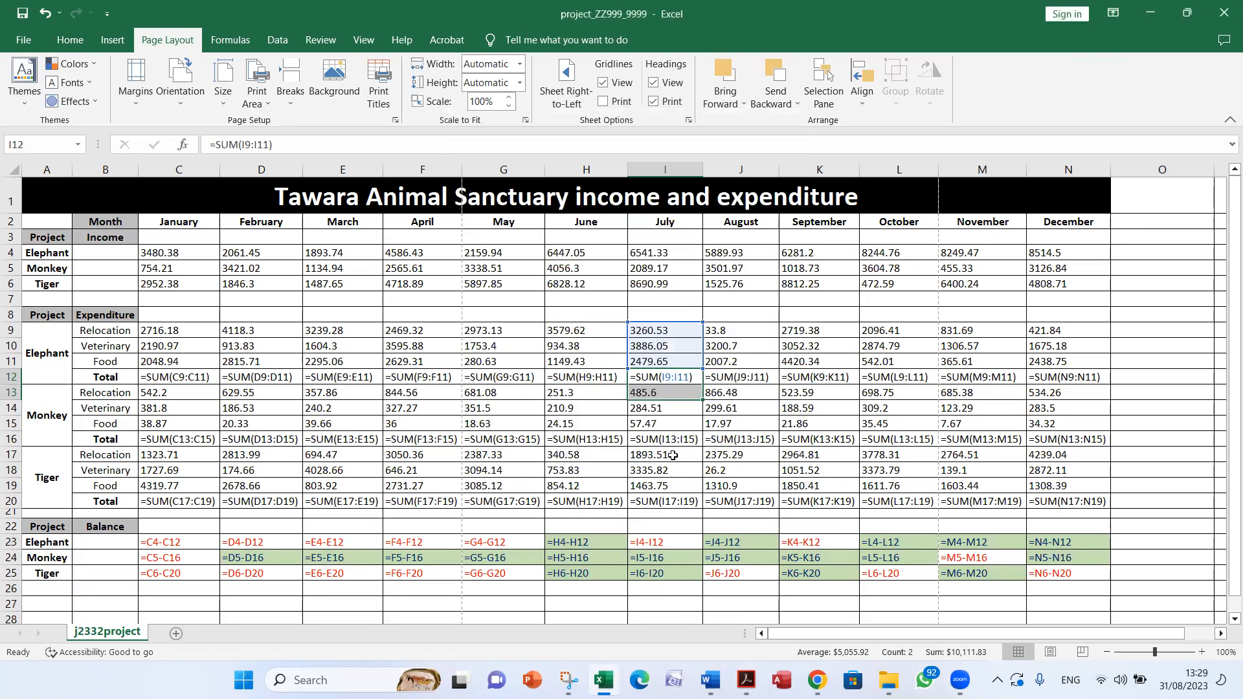
# Consult question 14's orientation requirement in the exam paper, then set the Excel worksheet's page orientation to landscape.
pyautogui.hotkey('alt', 'Tab')
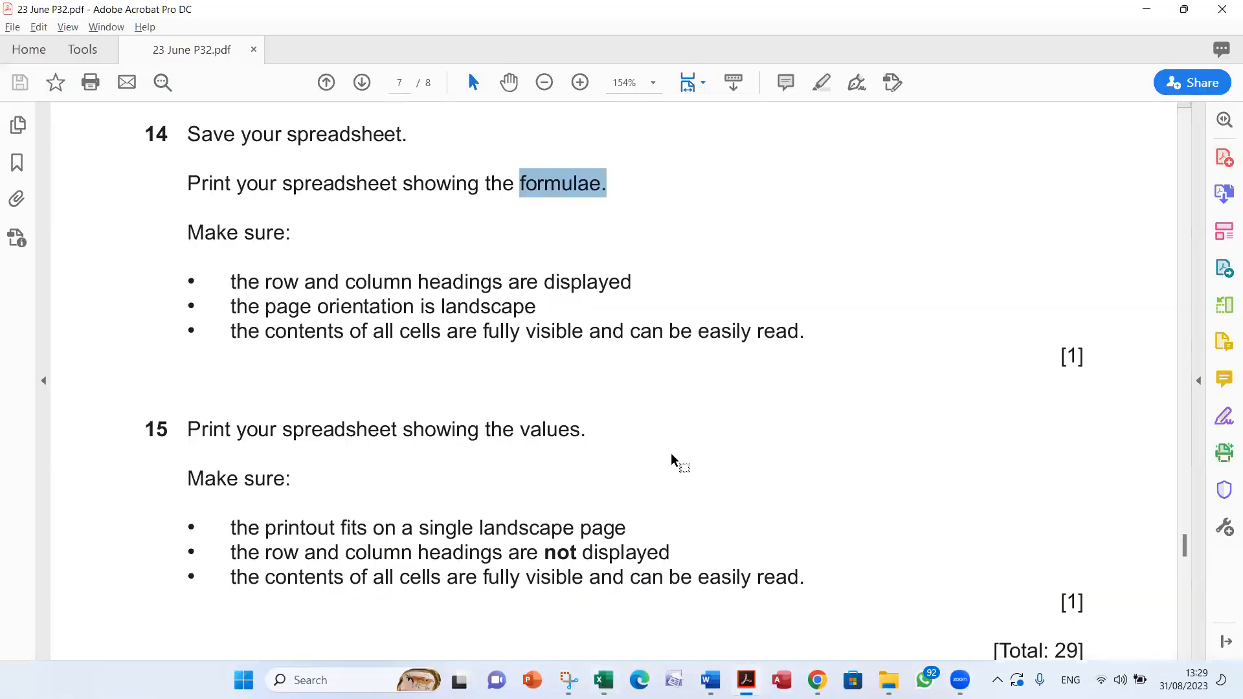
pyautogui.hotkey('alt', 'Tab')
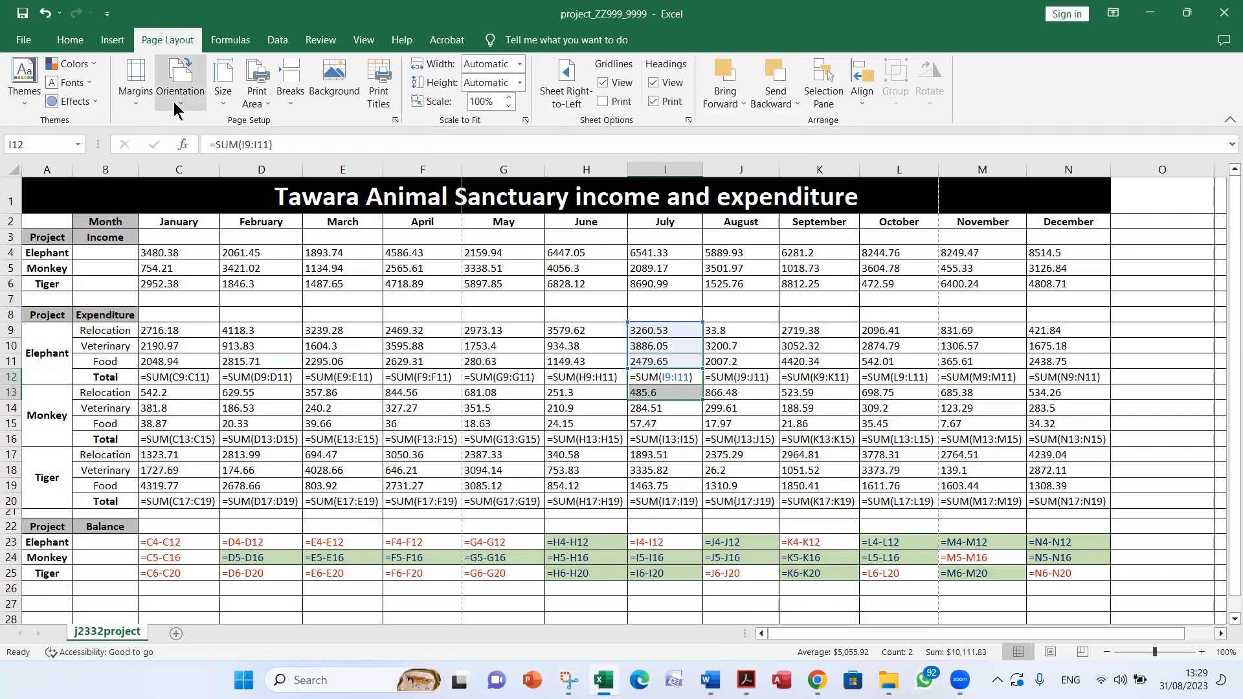
pyautogui.click(174, 102)
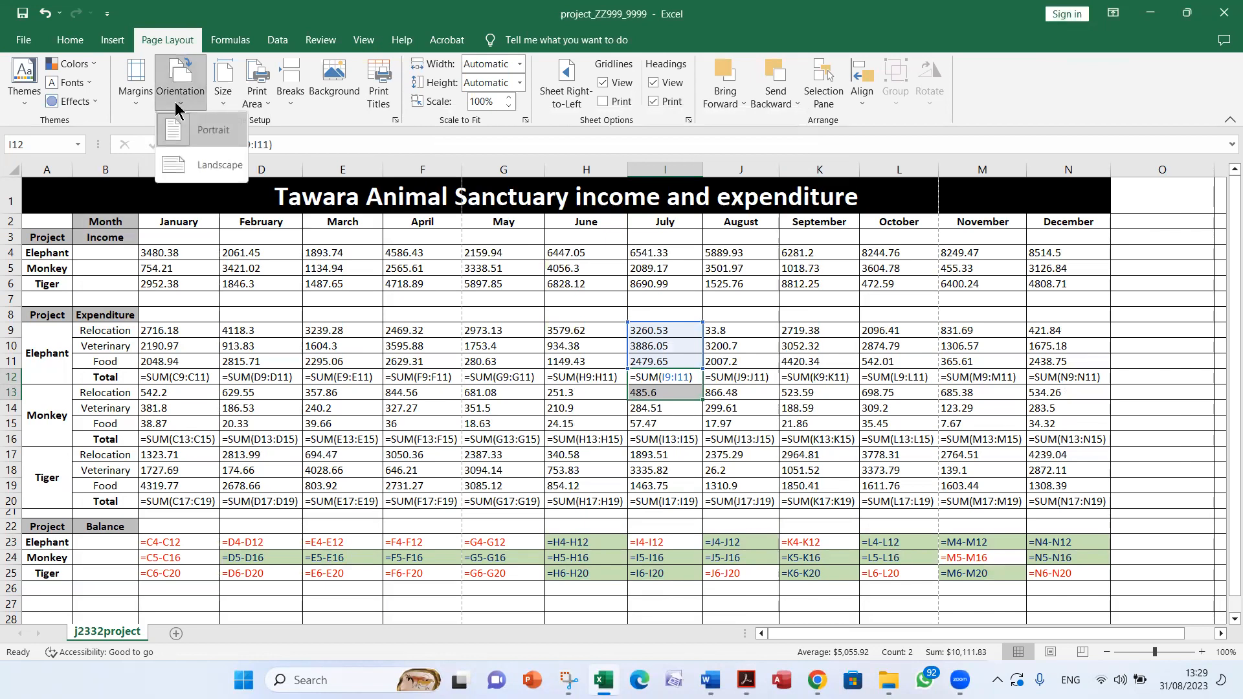
pyautogui.click(184, 172)
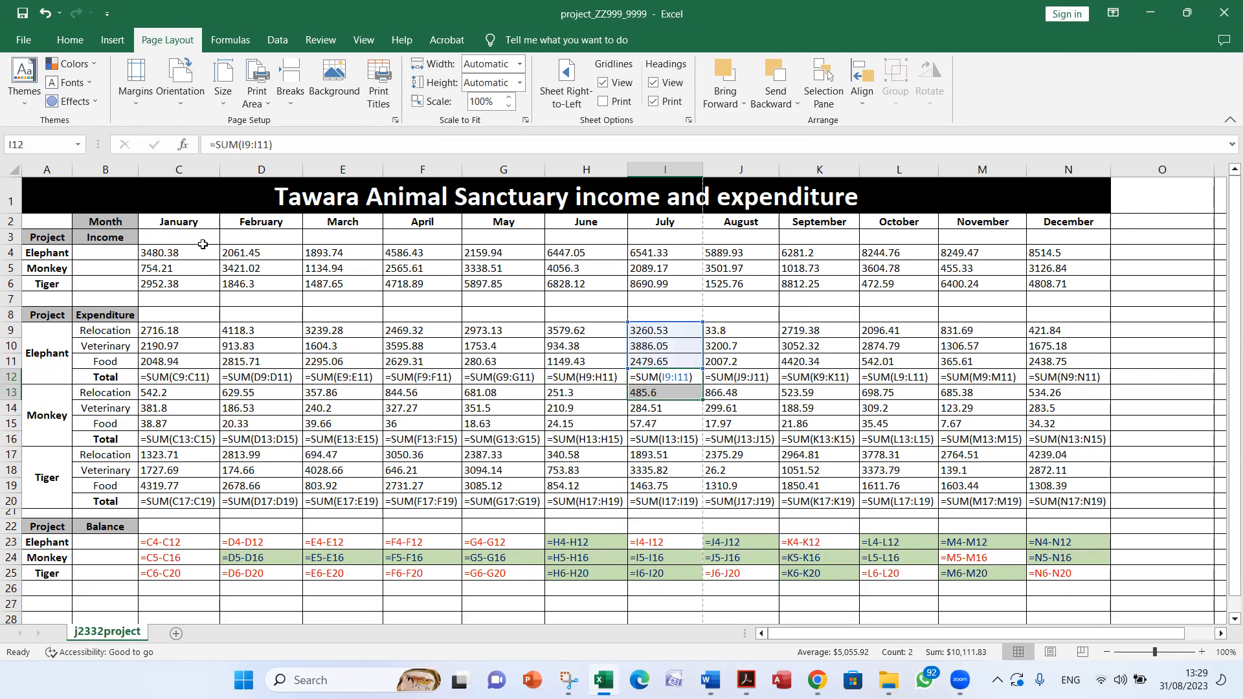
# Review question 14's readability requirement in the exam paper and check across the Excel worksheet that all formulas fit their columns.
pyautogui.hotkey('alt', 'Tab')
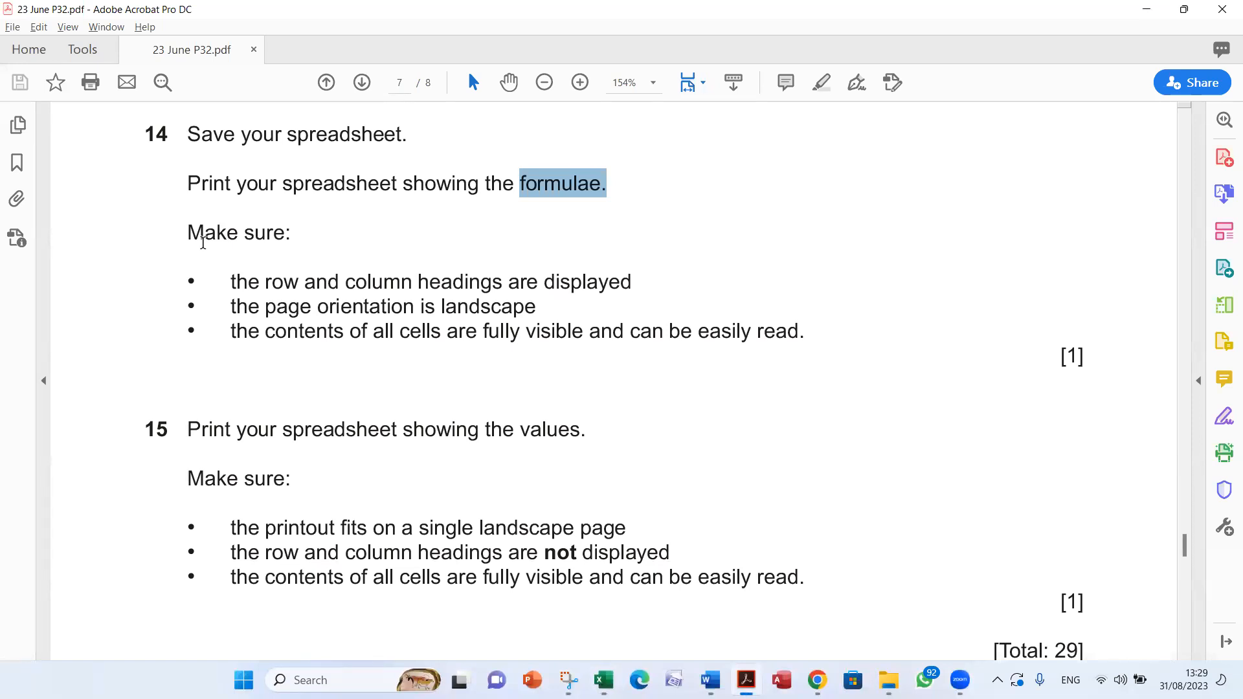
pyautogui.hotkey('alt', 'Tab')
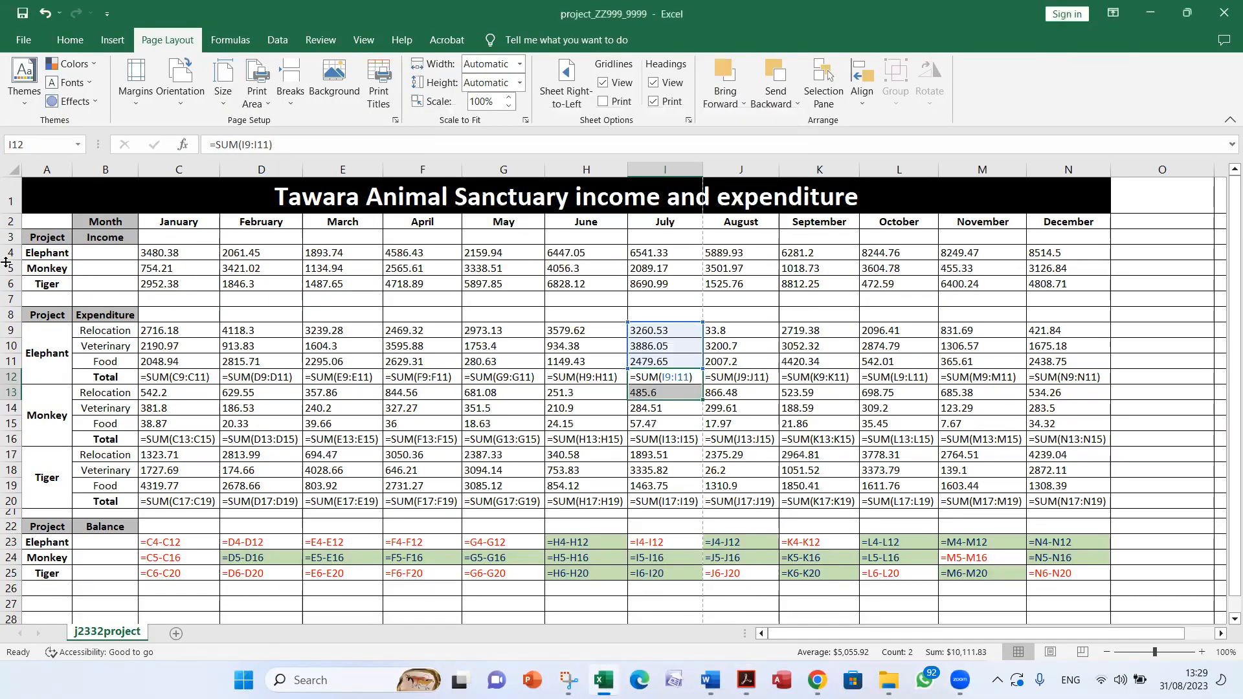
pyautogui.click(13, 169)
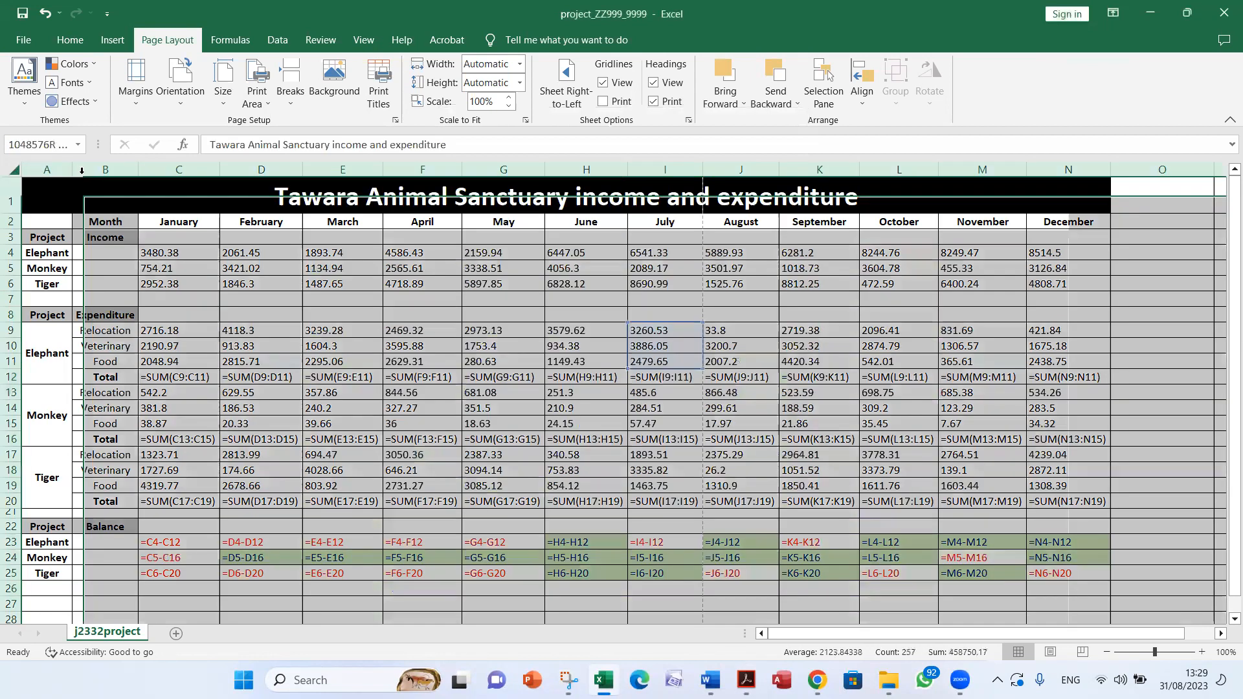
pyautogui.click(618, 392)
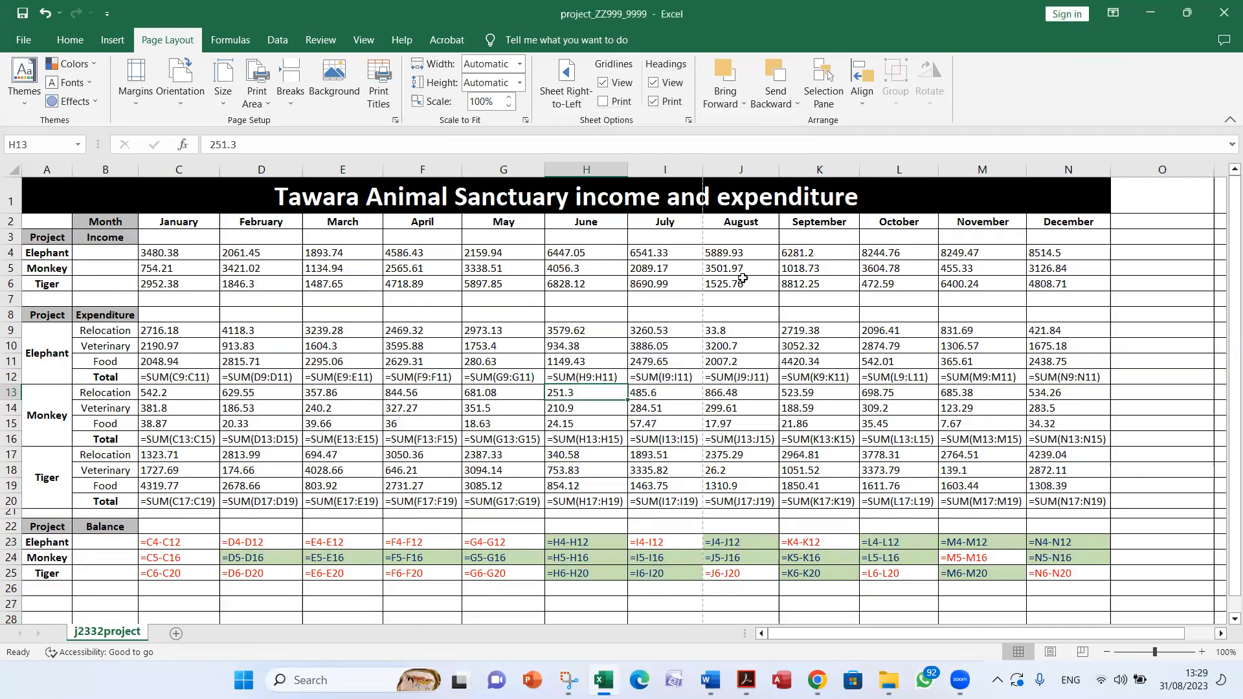
pyautogui.doubleClick(738, 377)
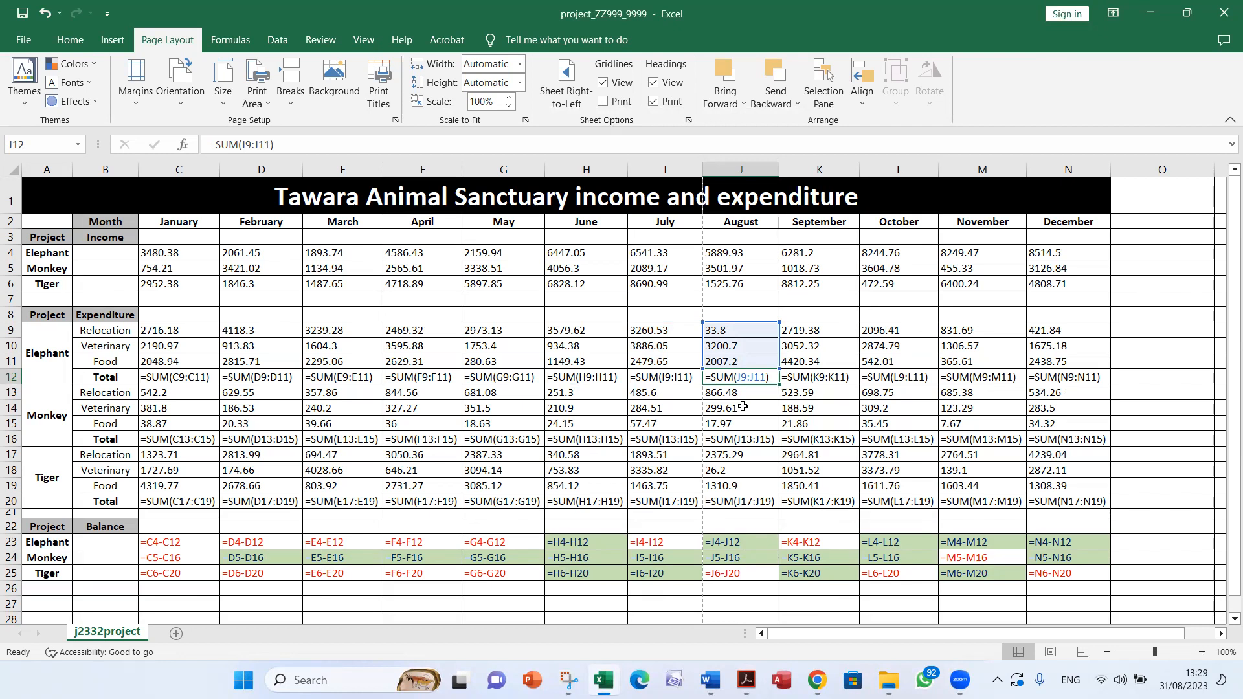
# Consult question 14 once more, then examine both pages of the formulae printout in Excel's print preview and return to the worksheet.
pyautogui.hotkey('alt', 'Tab')
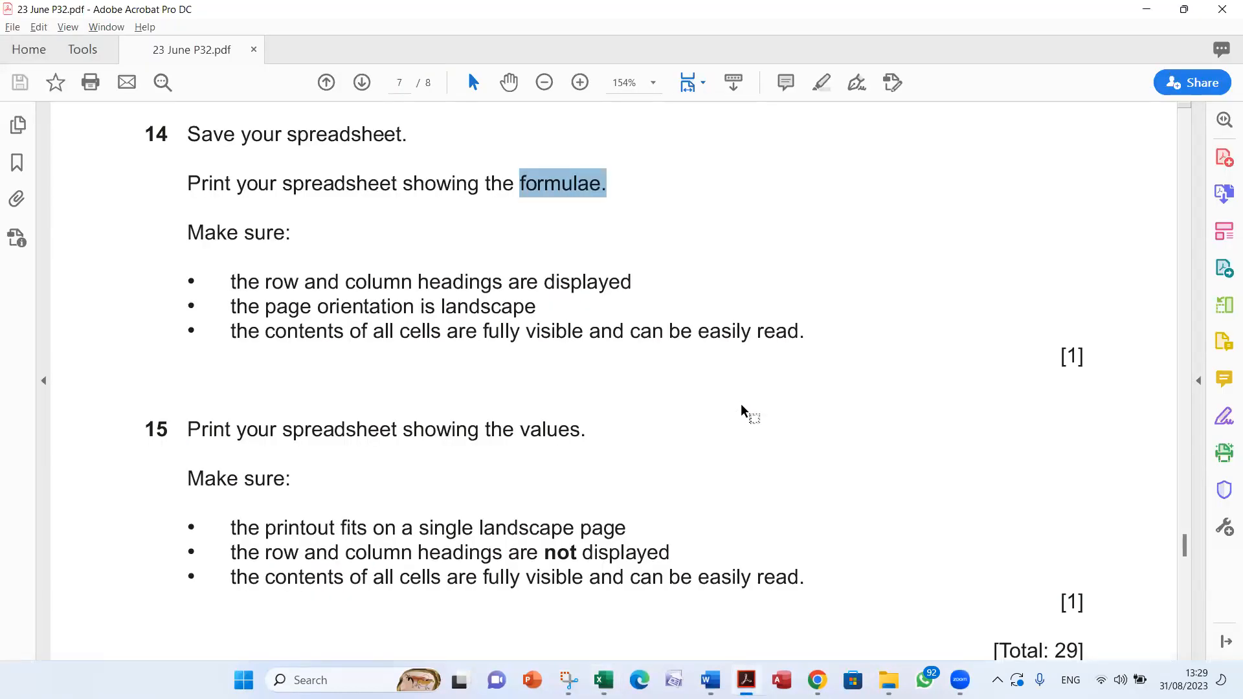
pyautogui.hotkey('alt', 'Tab')
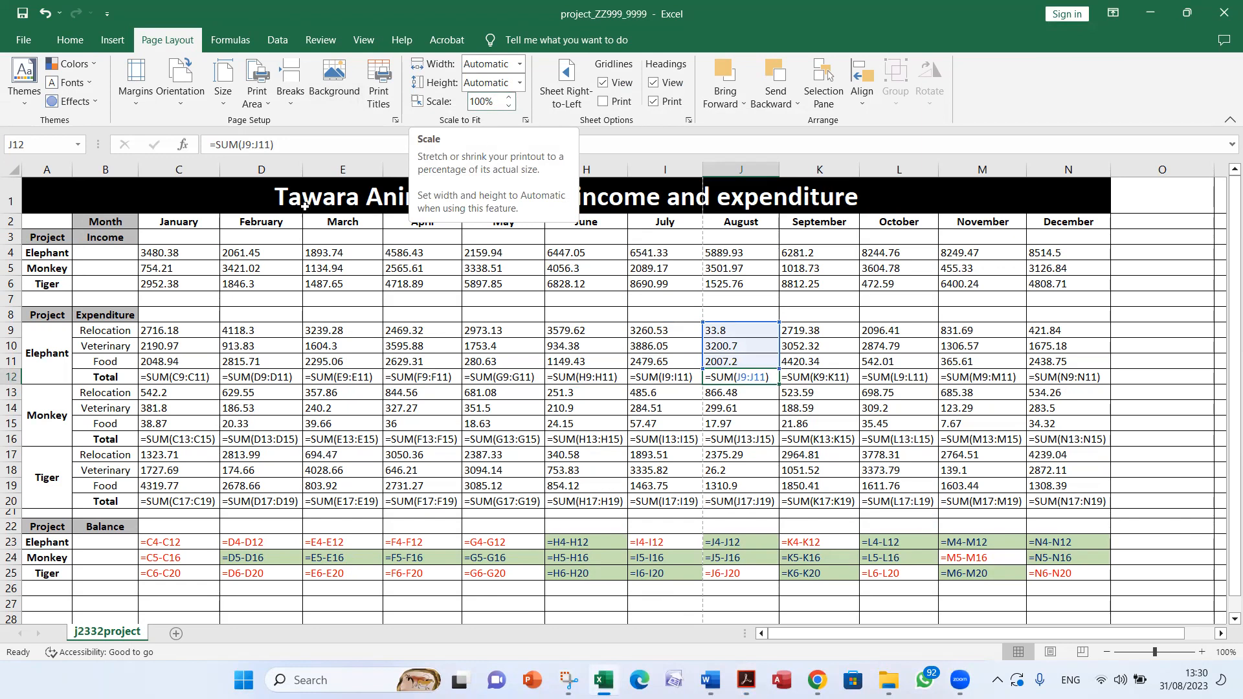
pyautogui.click(23, 40)
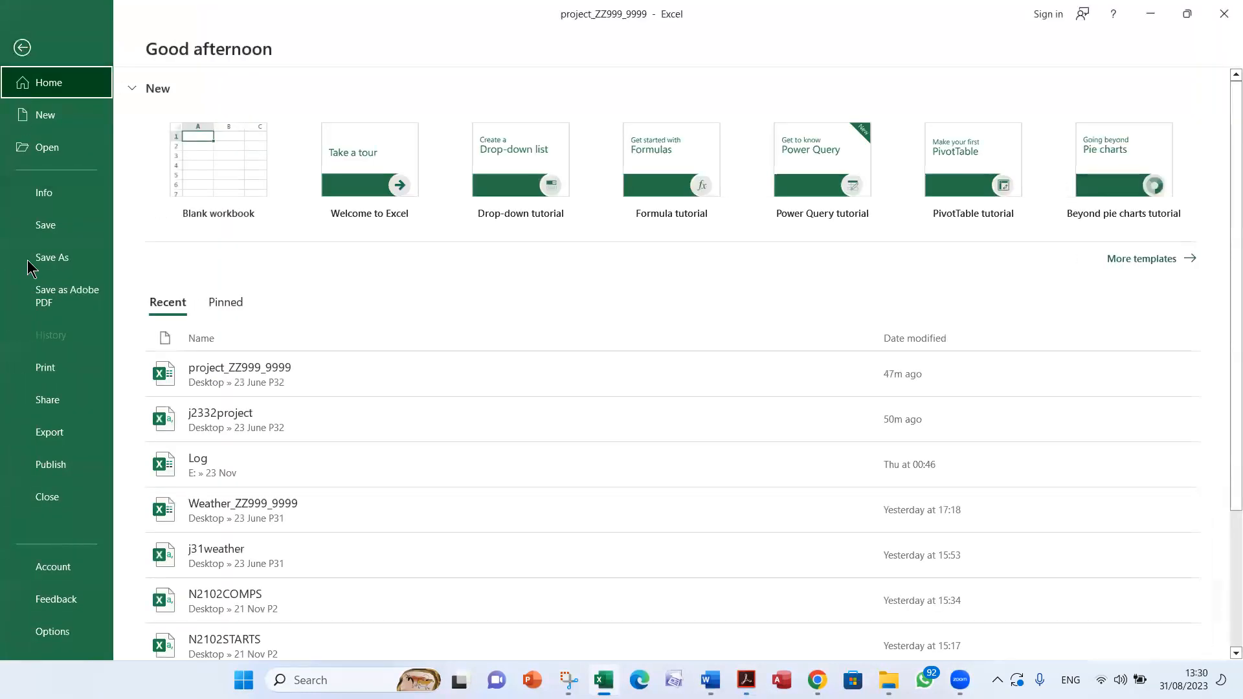
pyautogui.click(55, 367)
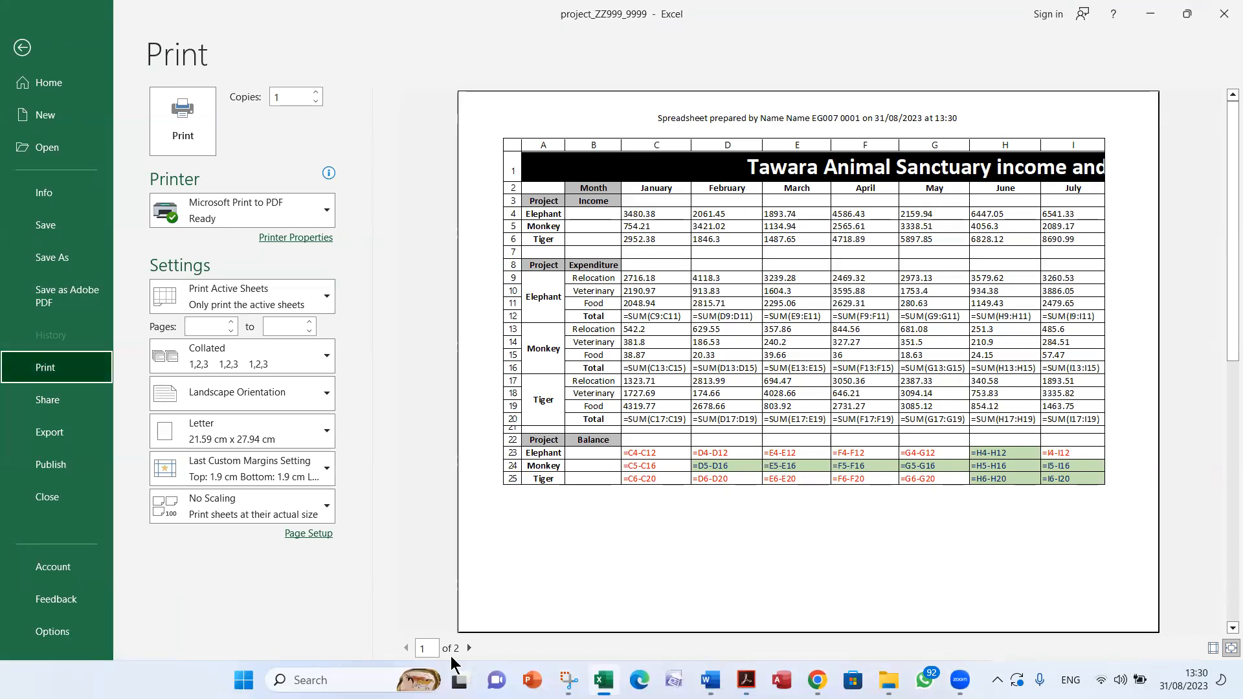
pyautogui.click(468, 647)
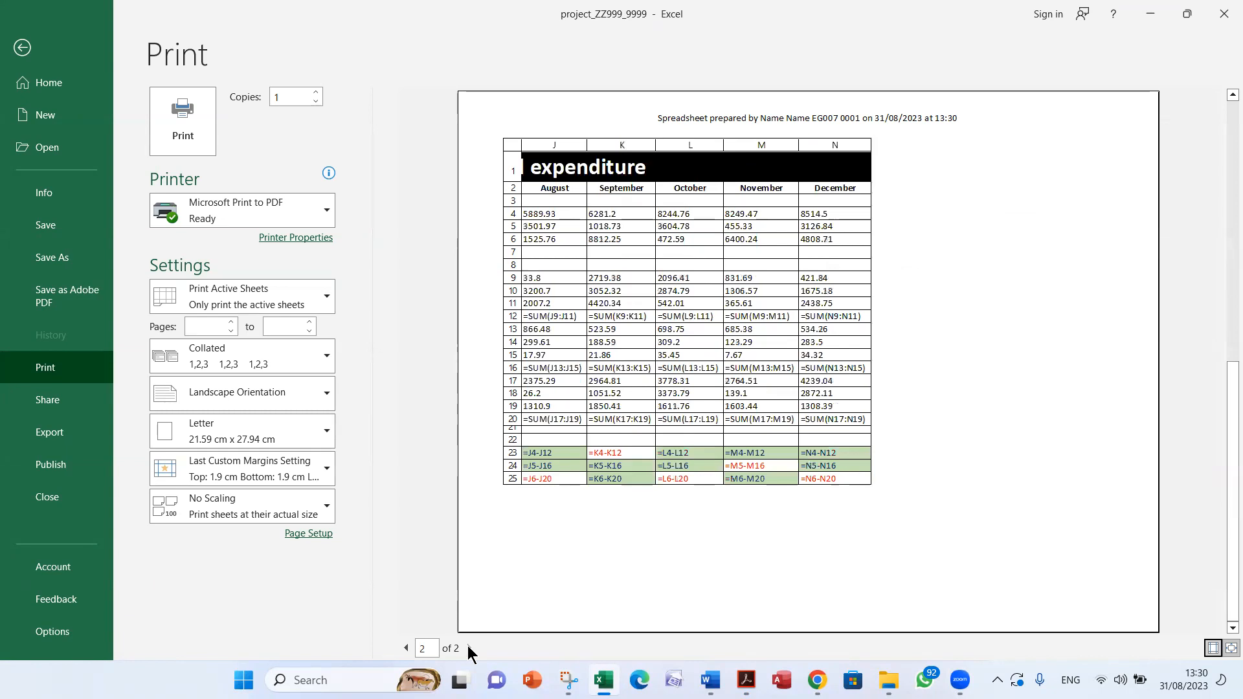
pyautogui.click(409, 647)
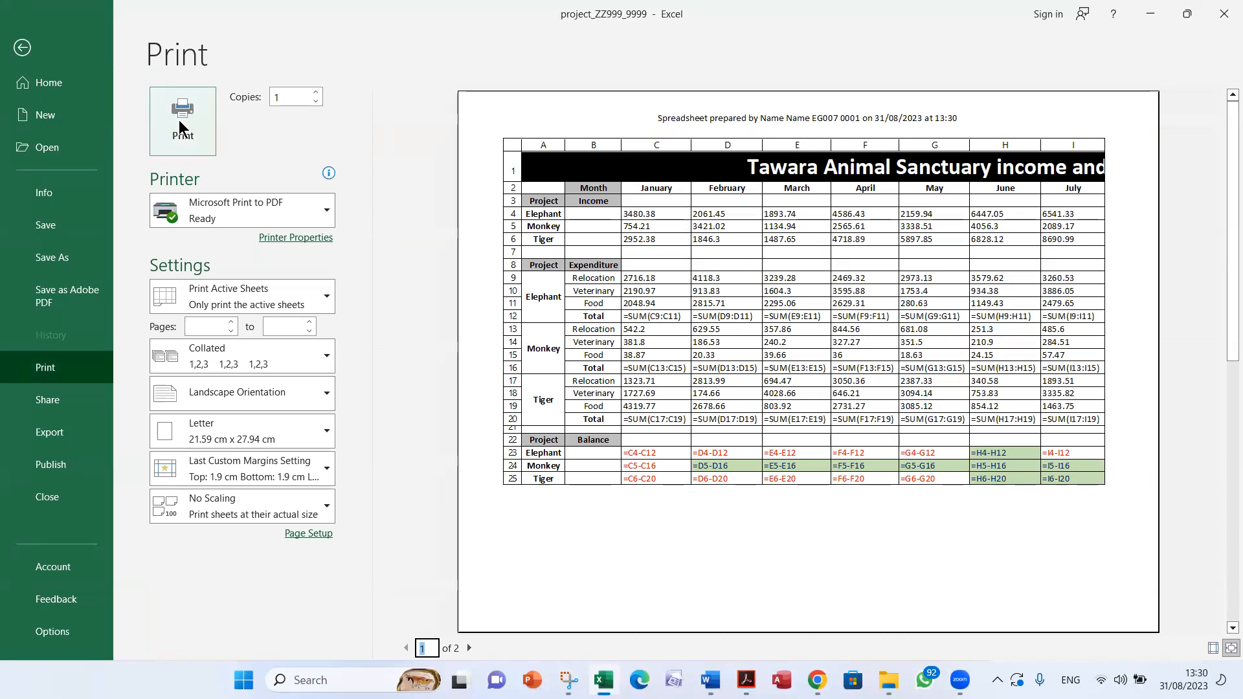
pyautogui.click(23, 48)
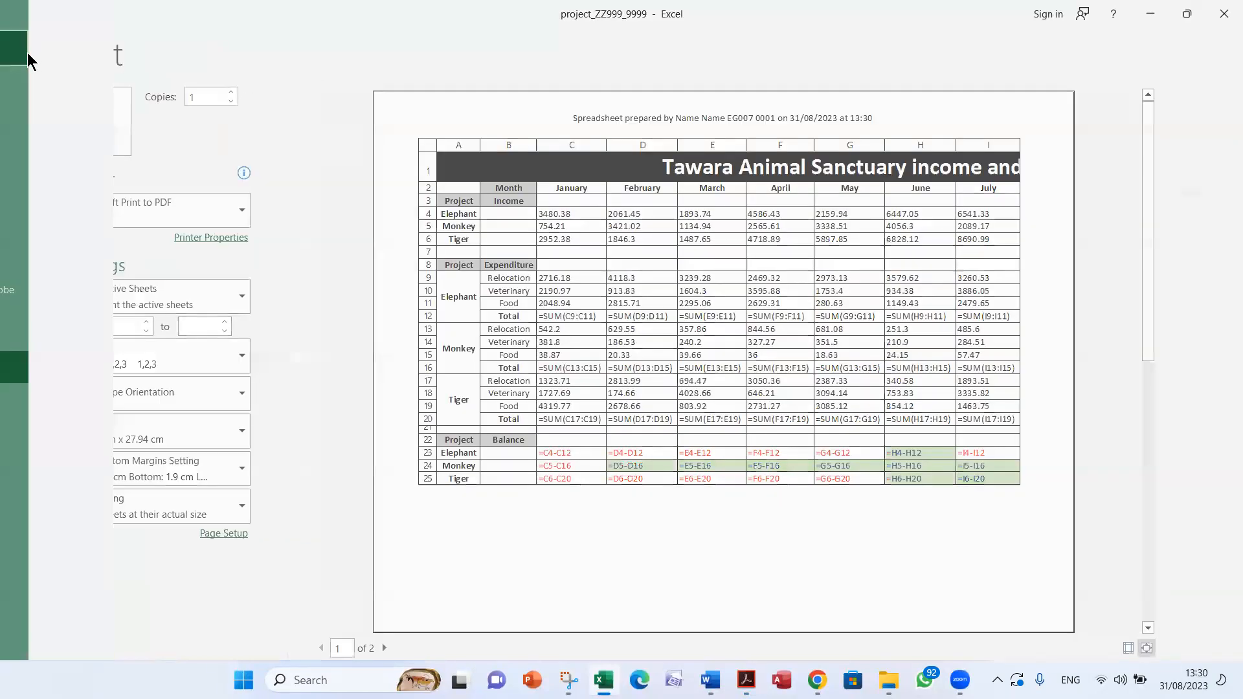
# Switch to the Acrobat exam paper and compare question 15's values printout with question 14's formulae printout.
pyautogui.hotkey('alt', 'Tab')
pyautogui.hotkey('alt', 'Tab')
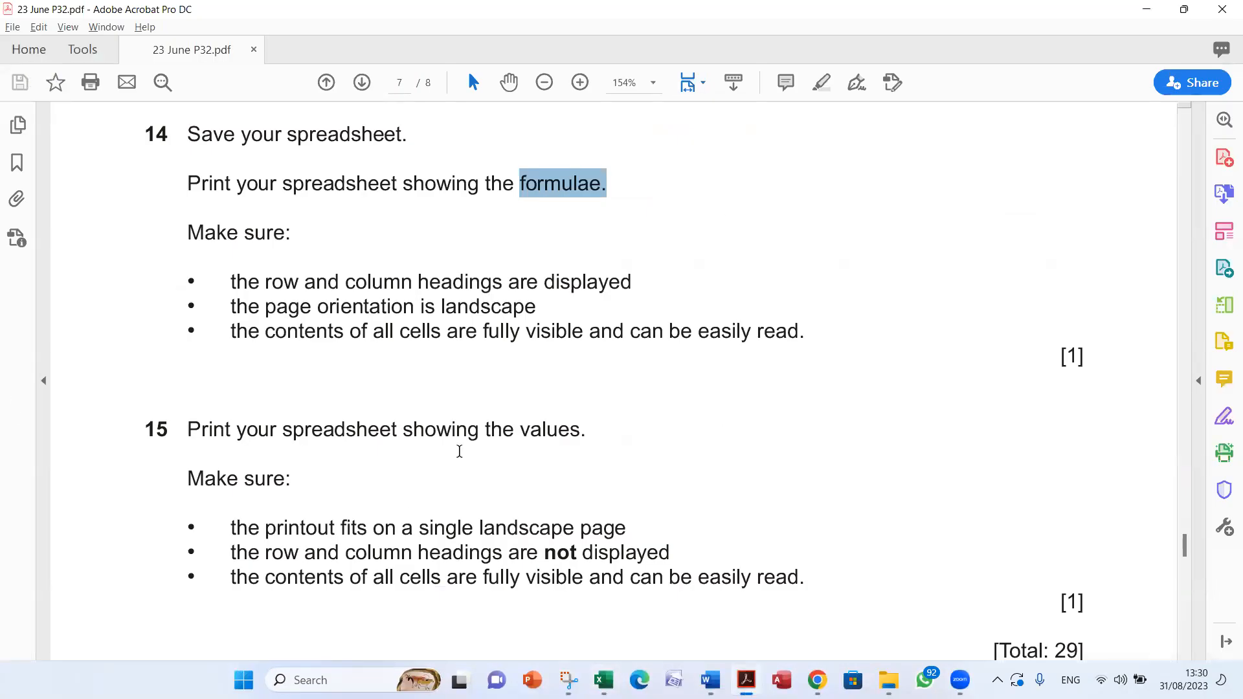
pyautogui.doubleClick(531, 431)
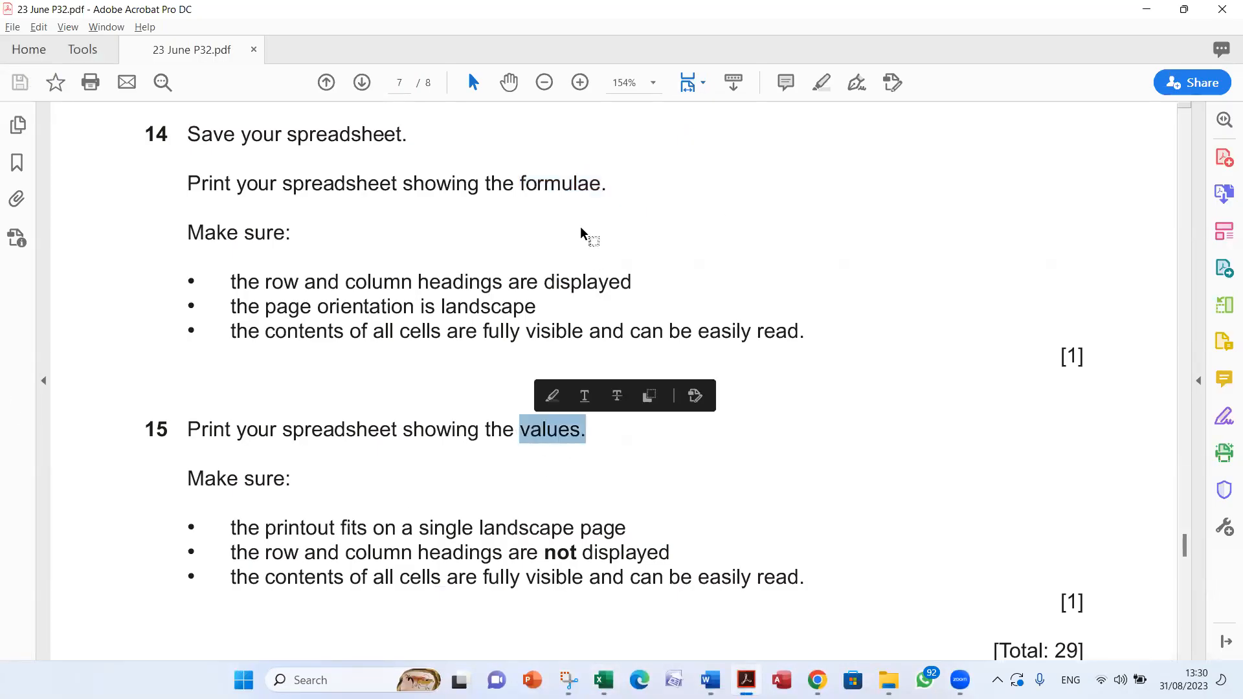
pyautogui.doubleClick(572, 184)
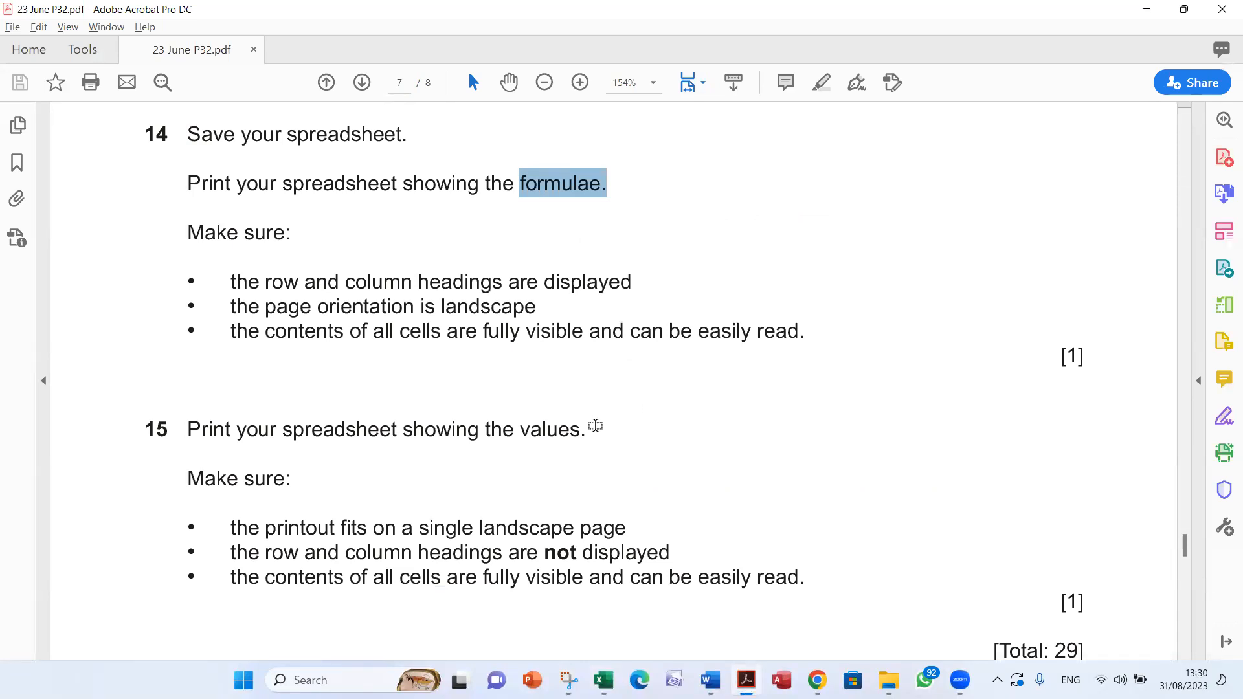
# Return to Excel, show values instead of formulas, autofit all columns to their contents, and switch back to the exam paper.
pyautogui.hotkey('alt', 'Tab')
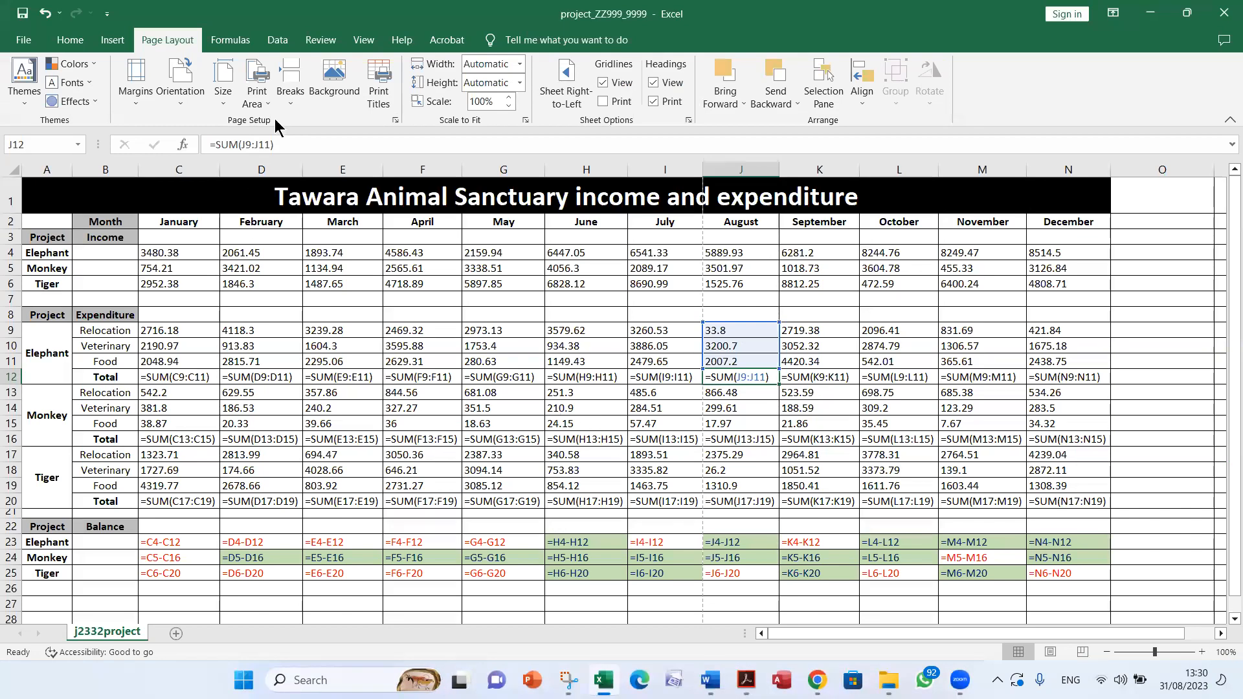
pyautogui.click(229, 40)
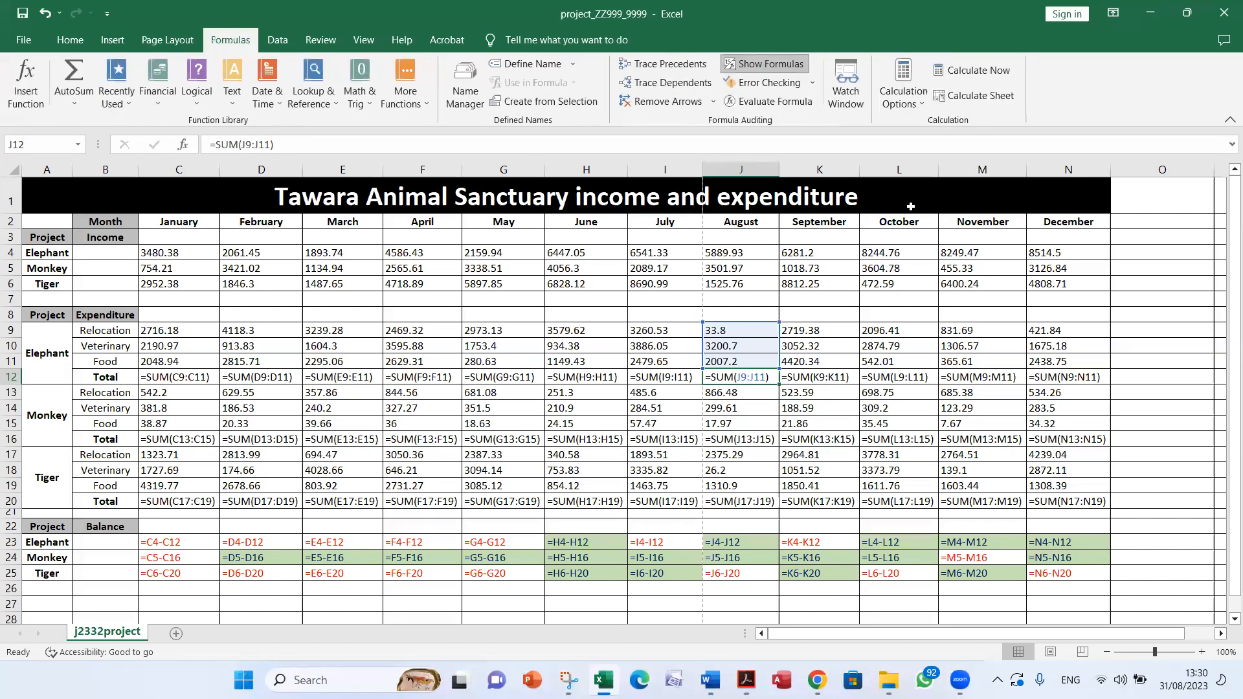
pyautogui.click(750, 68)
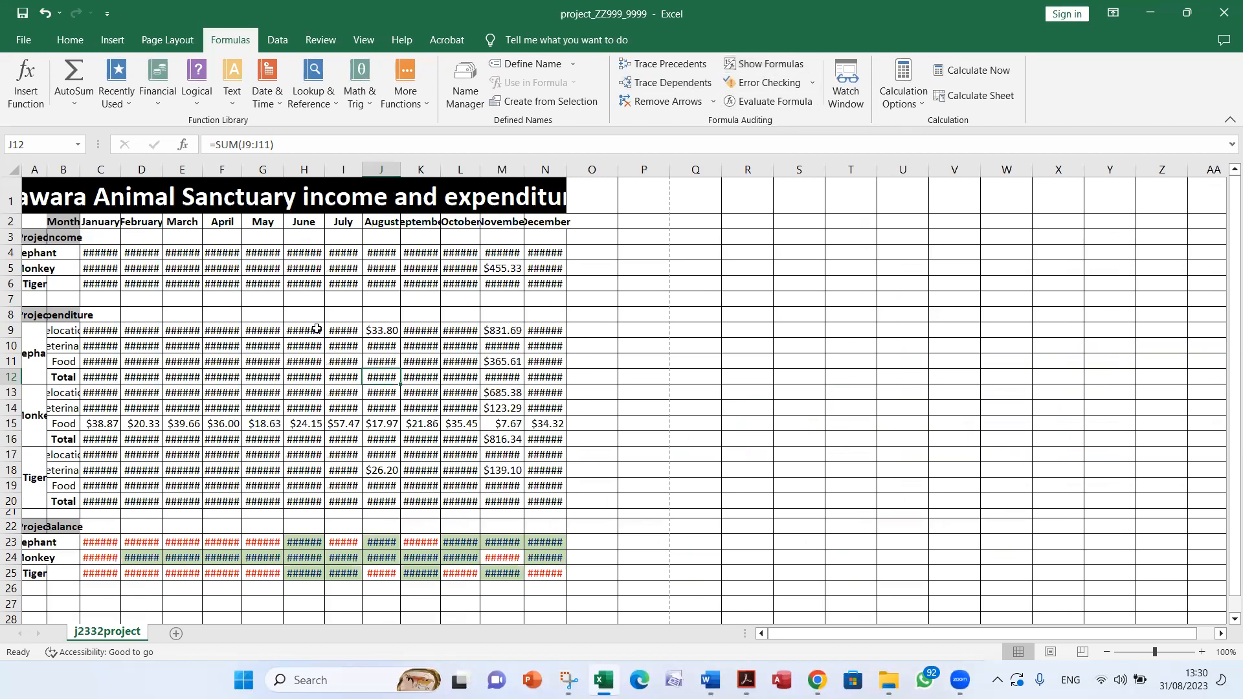
pyautogui.click(10, 168)
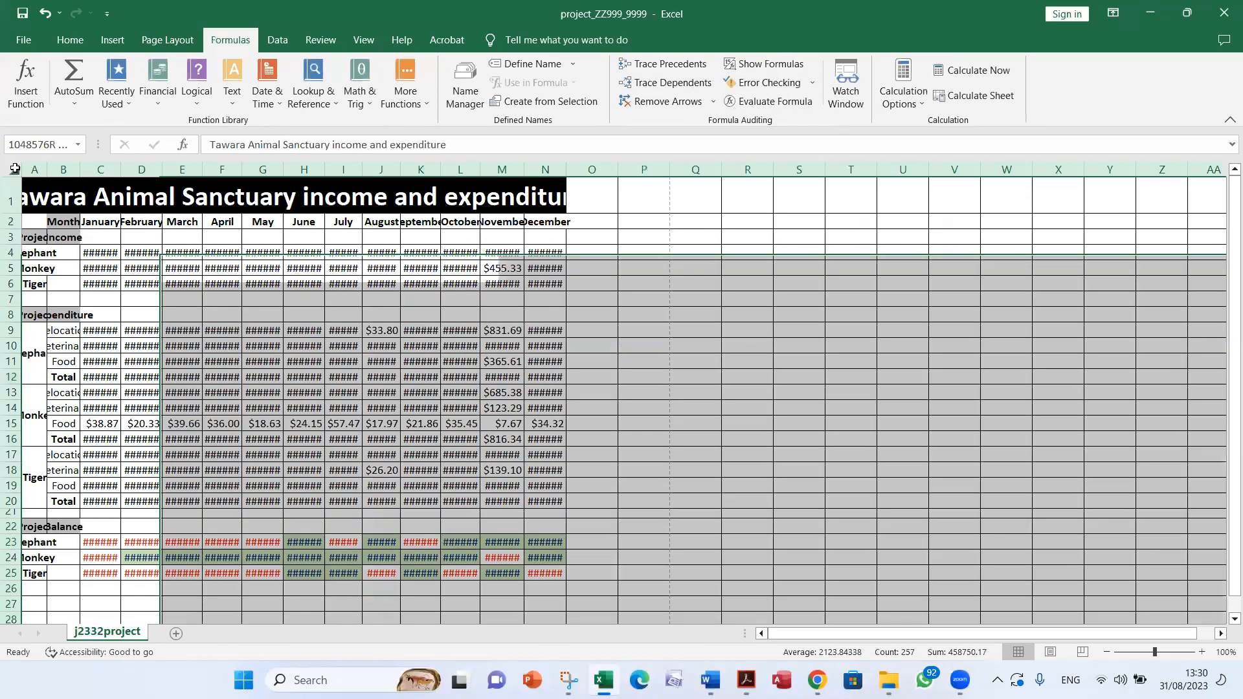
pyautogui.doubleClick(53, 168)
pyautogui.click(886, 352)
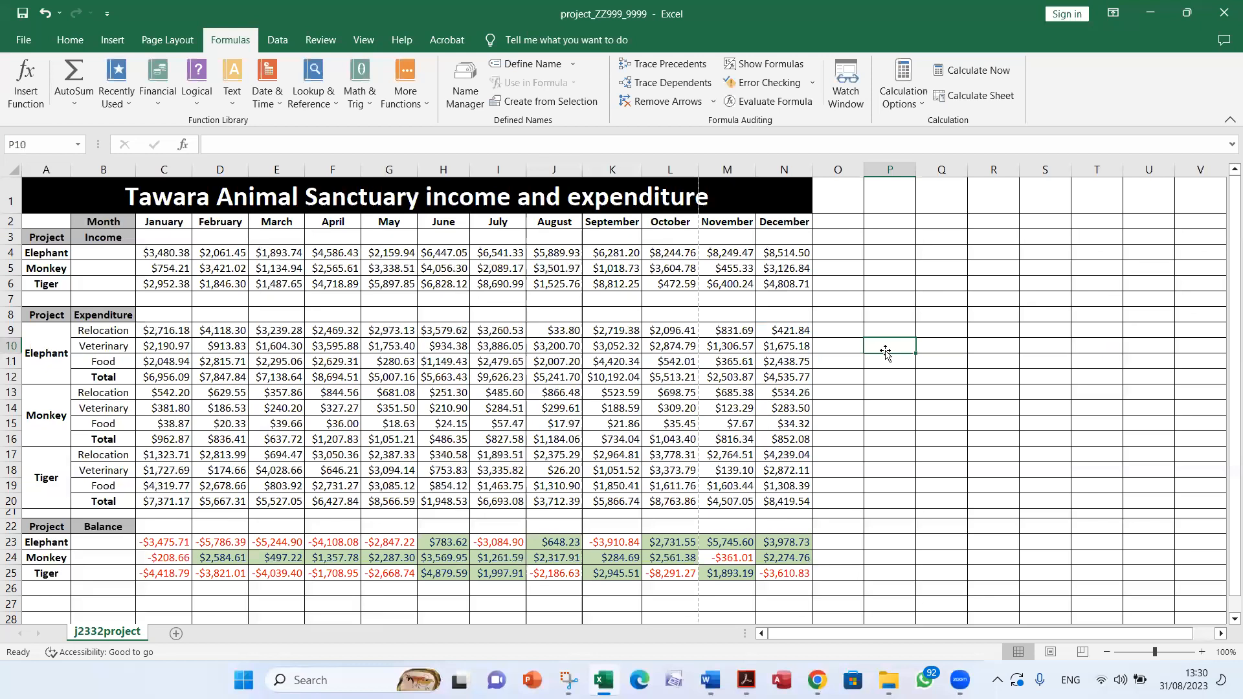
pyautogui.hotkey('alt', 'Tab')
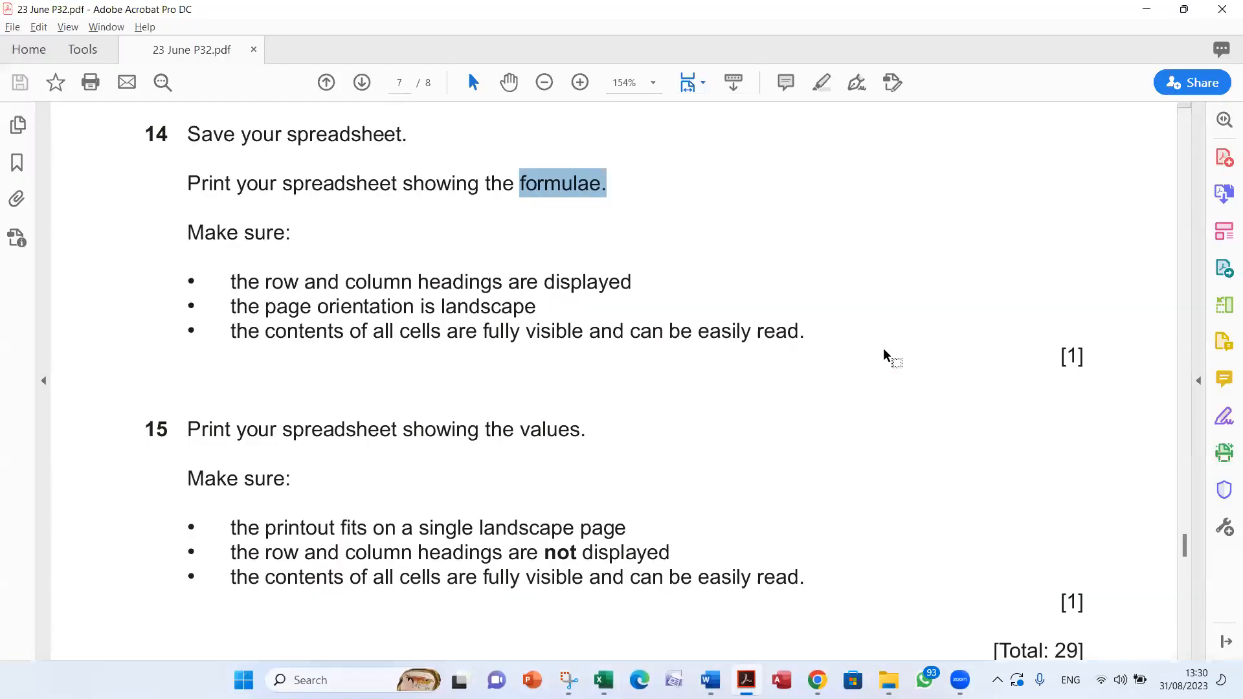
# Review question 15's single-page and headings requirements, then switch to Excel and turn off printing of row and column headings.
pyautogui.moveTo(265, 527); pyautogui.dragTo(593, 525)
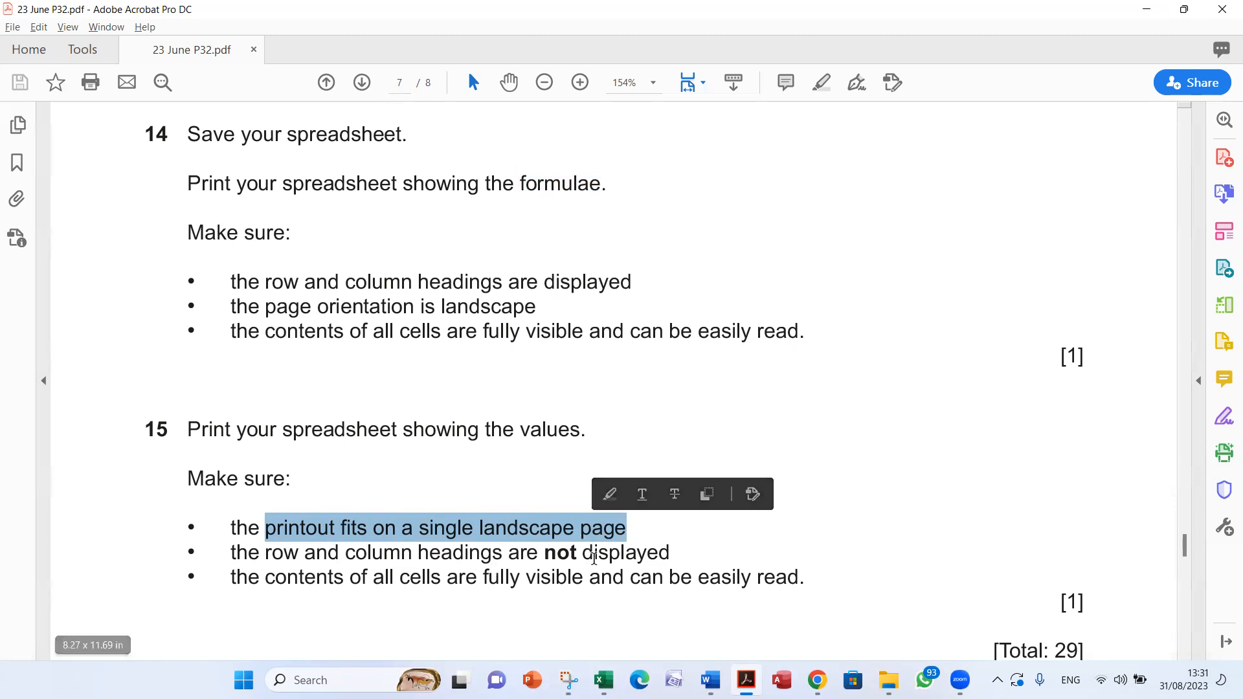
pyautogui.doubleClick(568, 552)
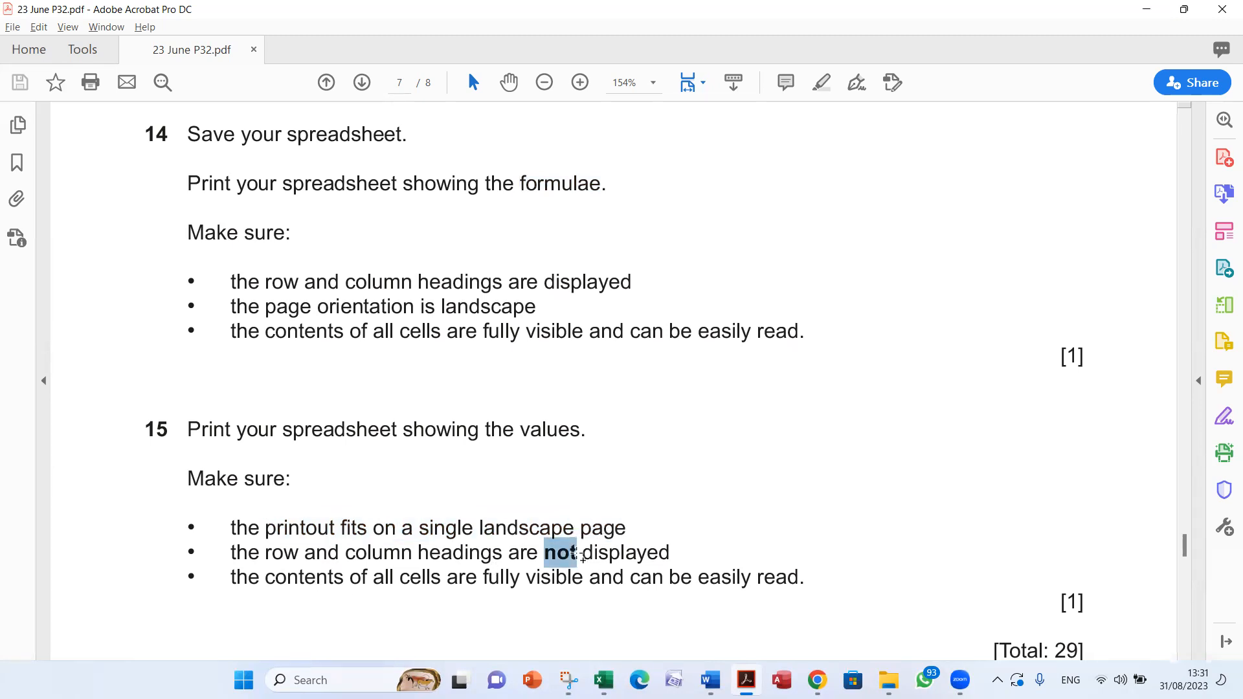
pyautogui.hotkey('alt', 'Tab')
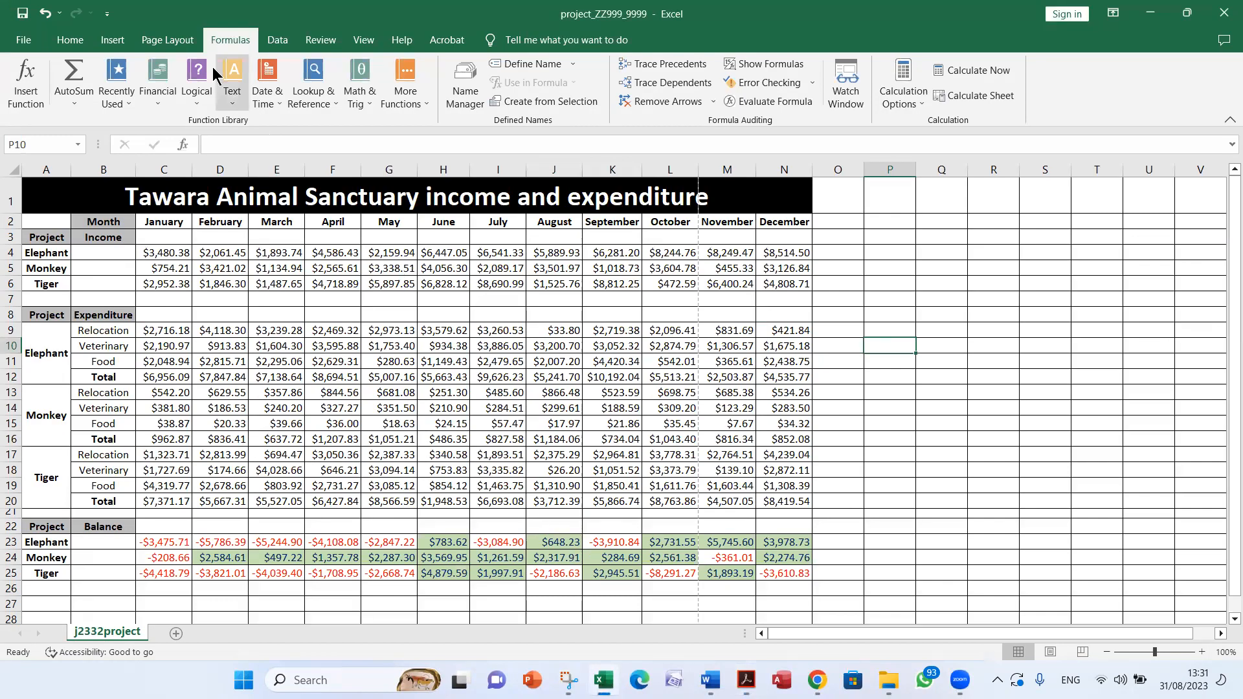
pyautogui.click(148, 41)
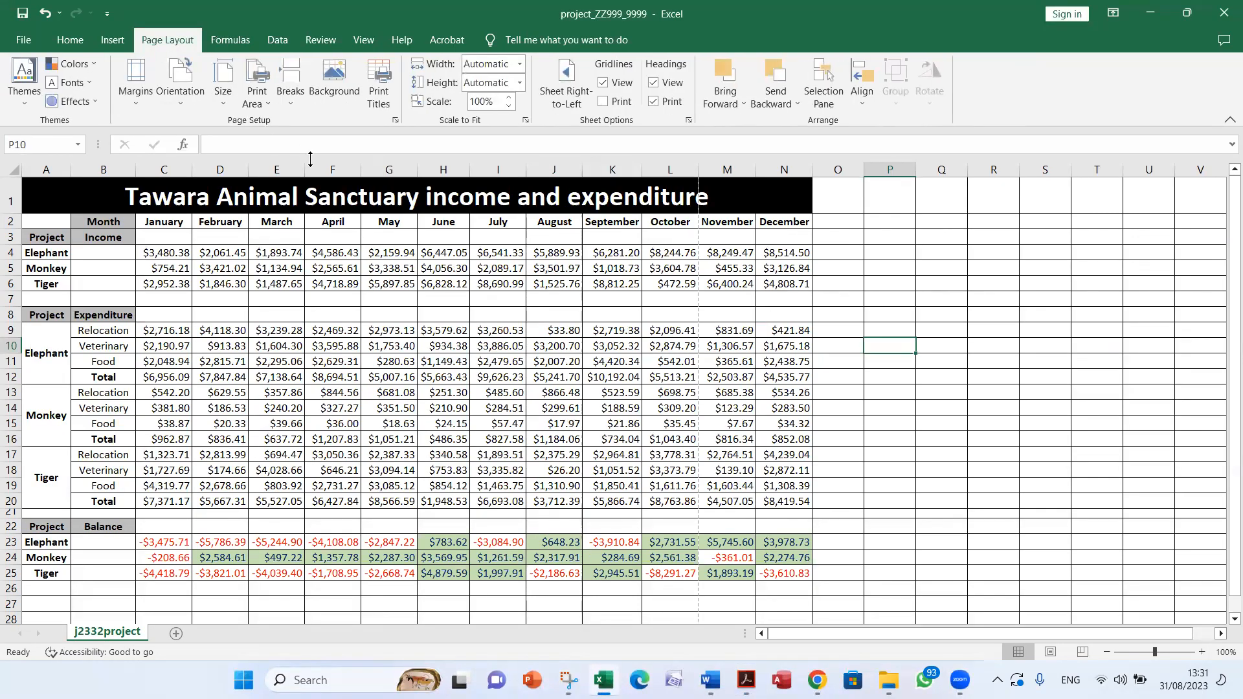
pyautogui.click(379, 83)
pyautogui.click(495, 313)
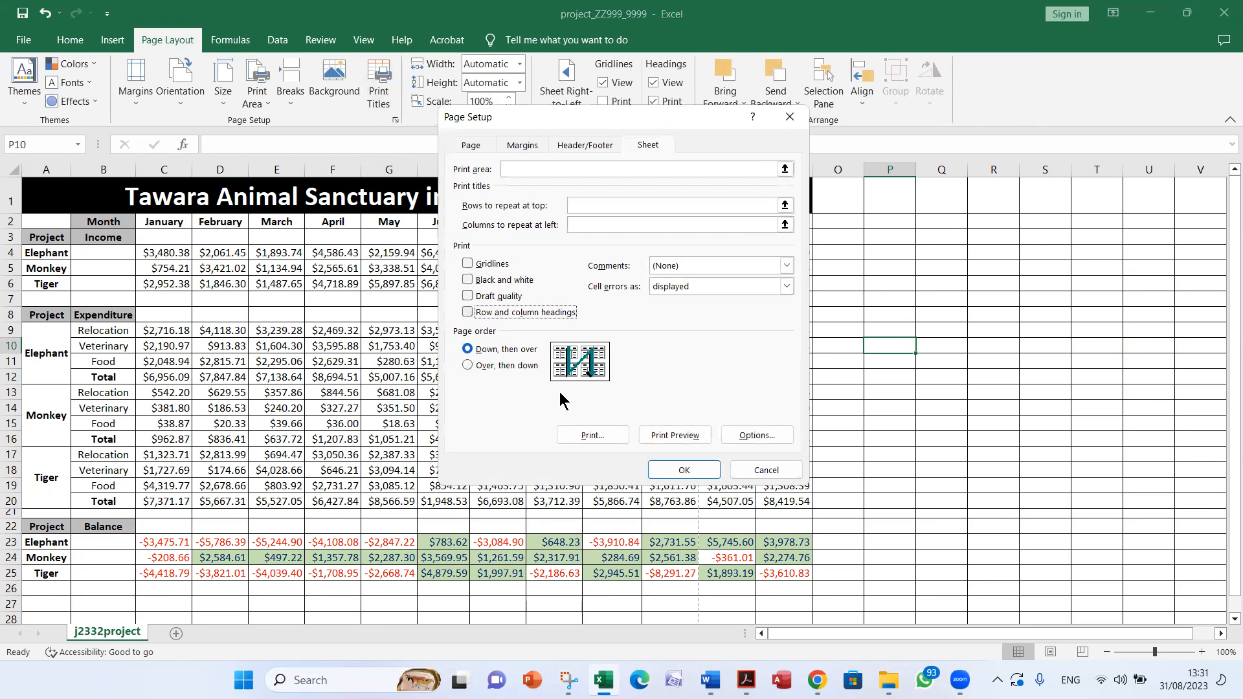
pyautogui.click(662, 461)
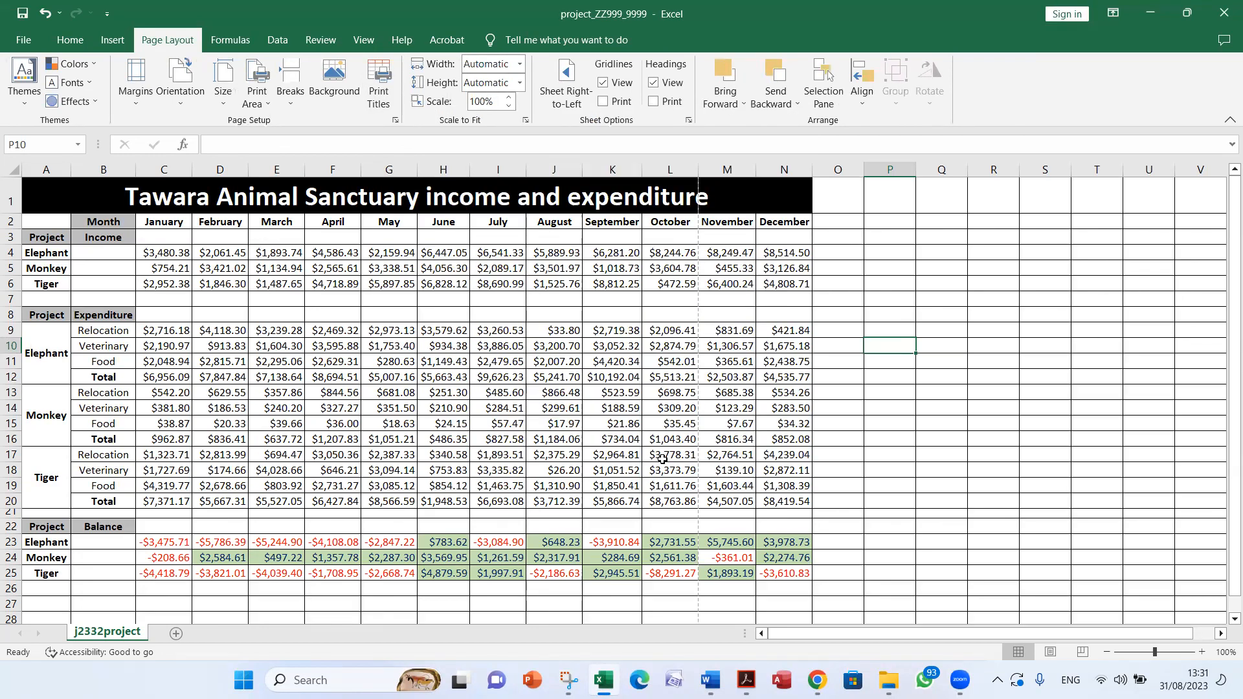
# Recheck question 15 in the Acrobat exam paper against the Excel worksheet's columns, ending on the single landscape page requirement.
pyautogui.hotkey('alt', 'Tab')
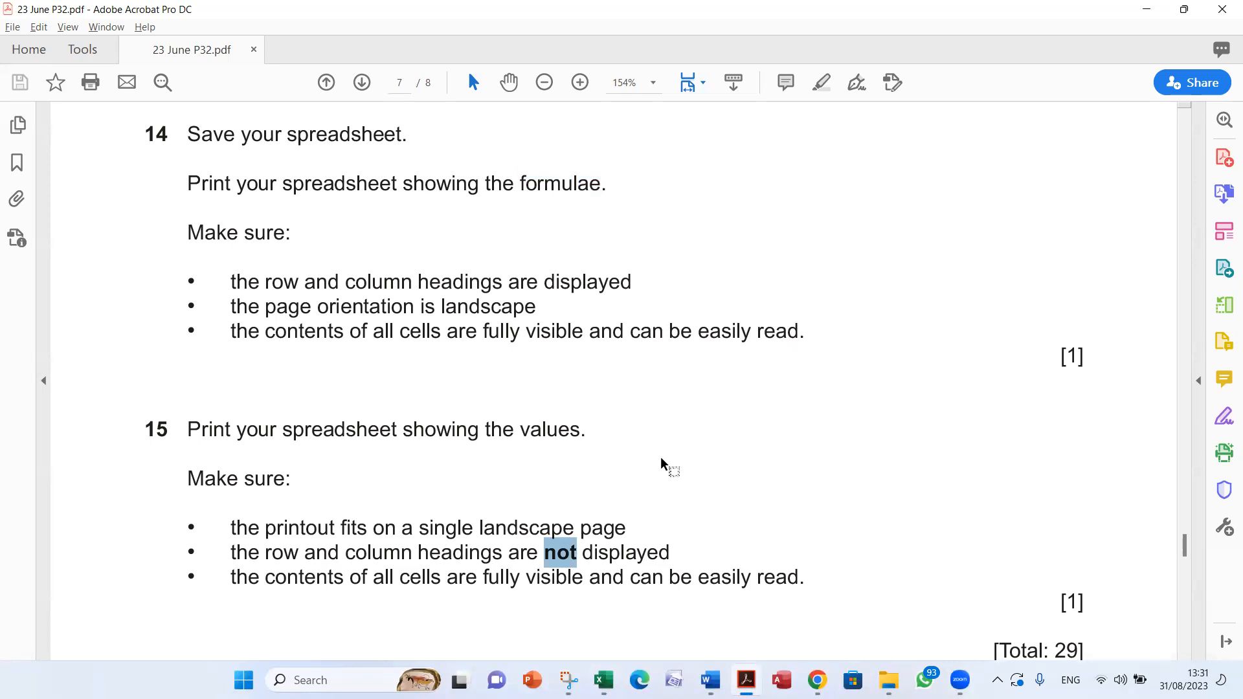
pyautogui.hotkey('alt', 'Tab')
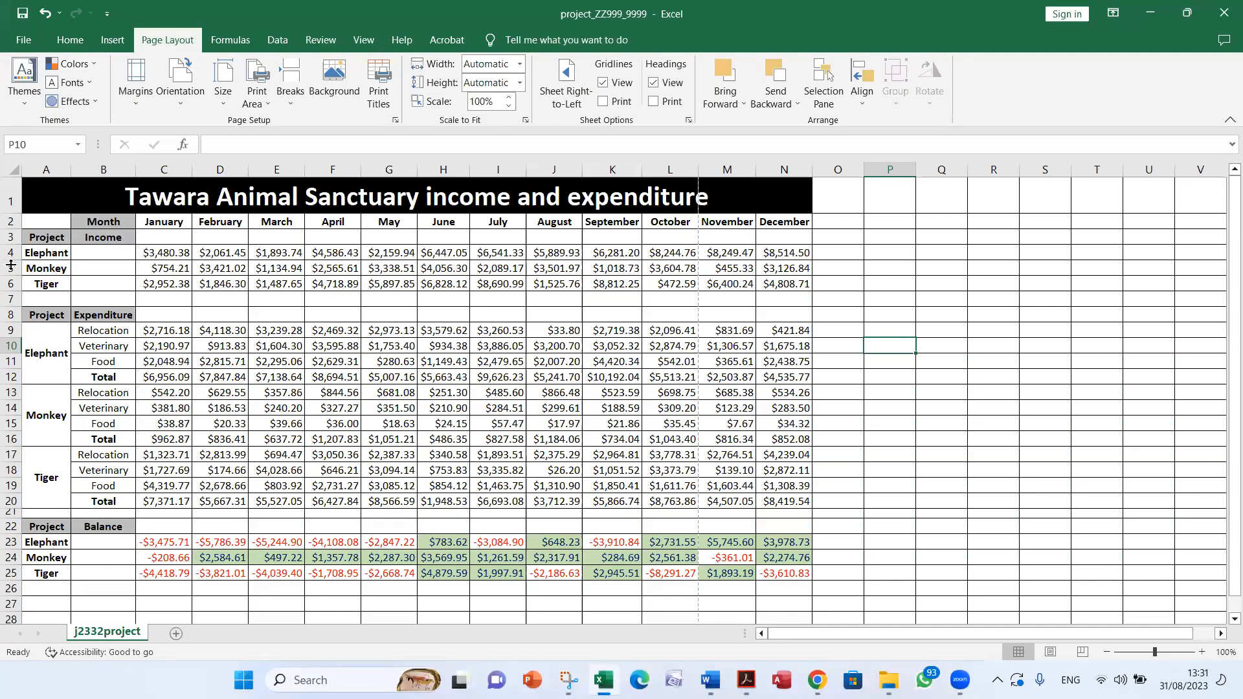
pyautogui.click(14, 170)
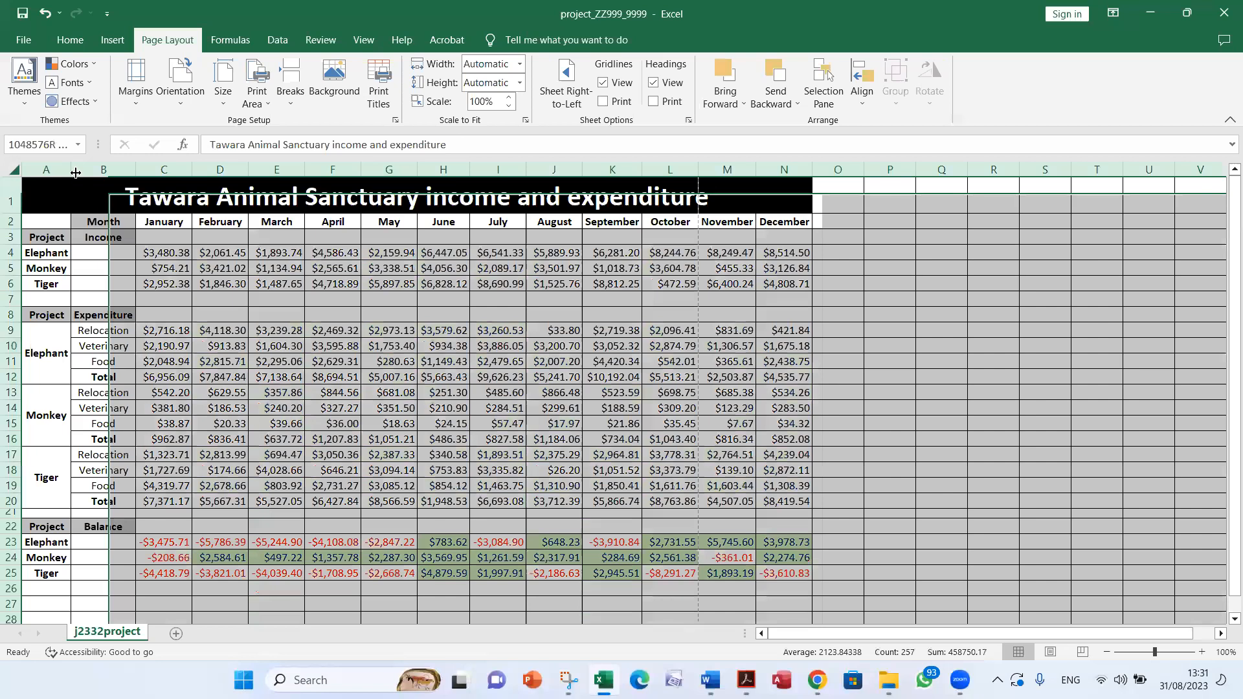
pyautogui.click(985, 418)
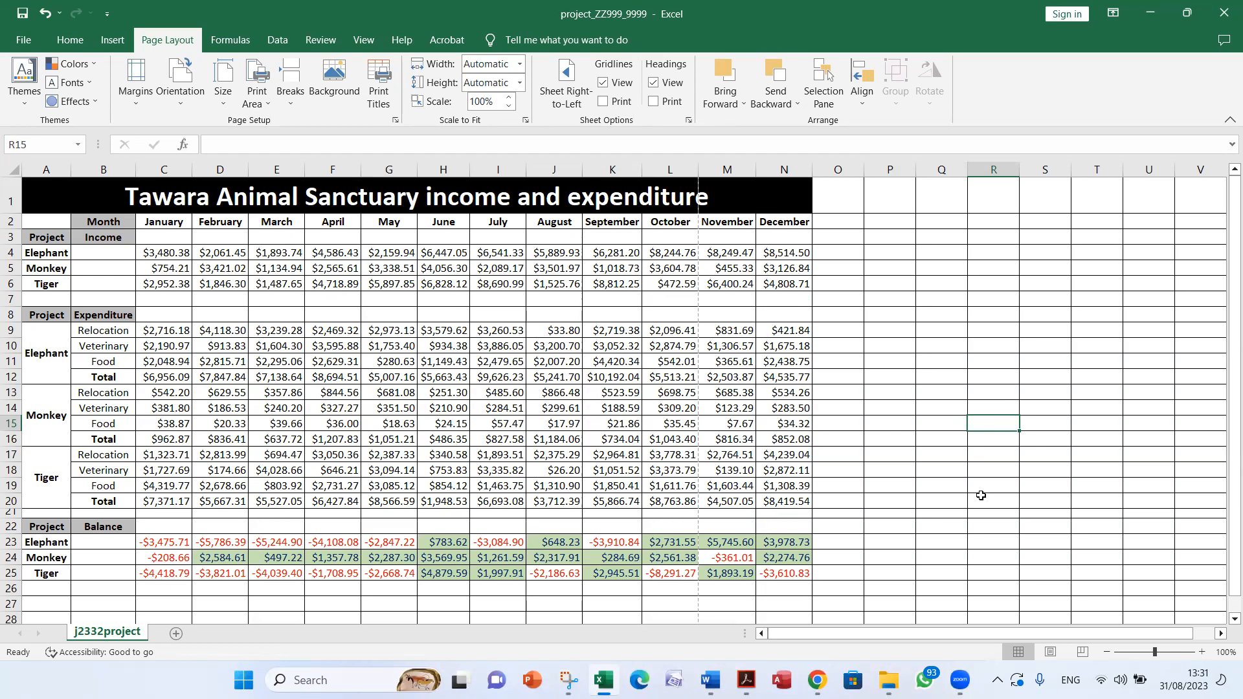
pyautogui.hotkey('alt', 'Tab')
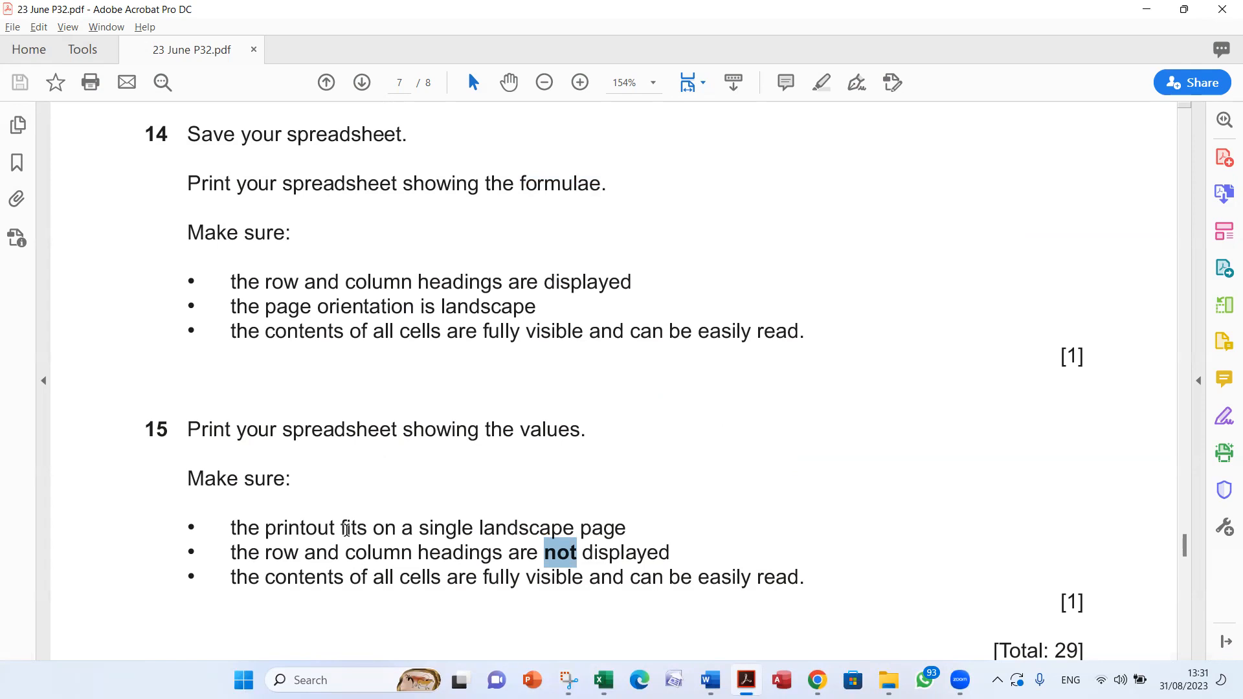
pyautogui.doubleClick(431, 527)
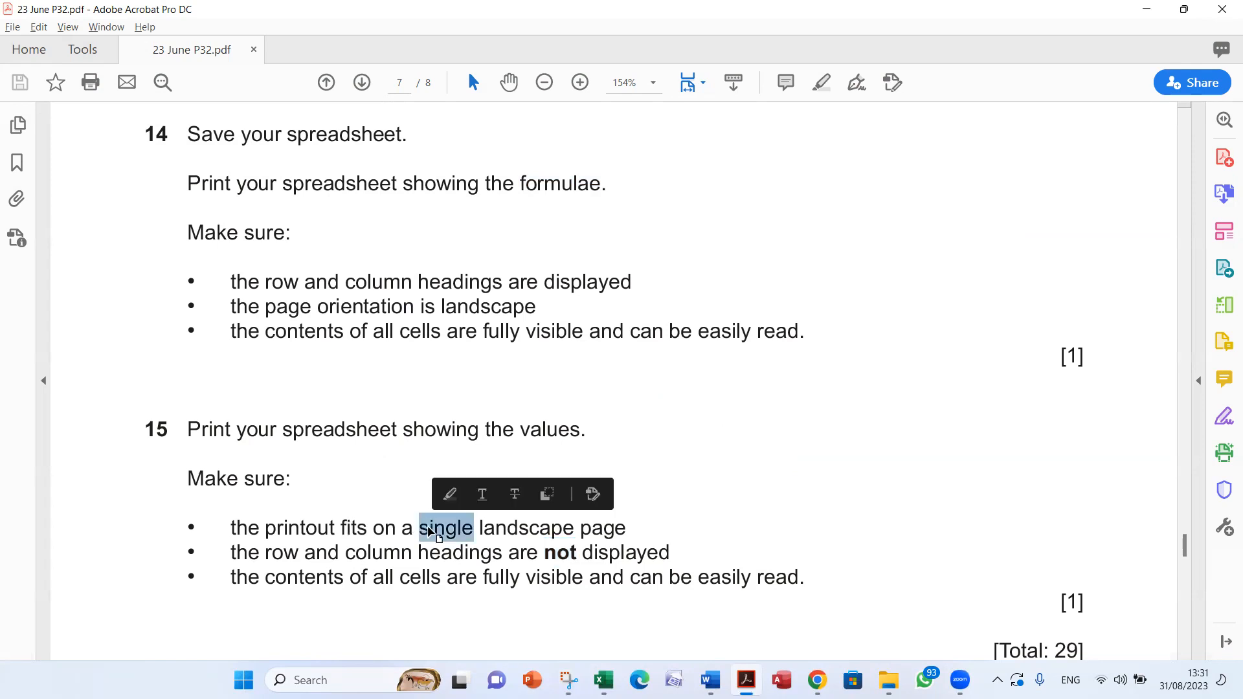
# Return to Excel, examine both pages of the values printout in print preview, and compare them with question 15 in the exam paper.
pyautogui.click(1079, 41)
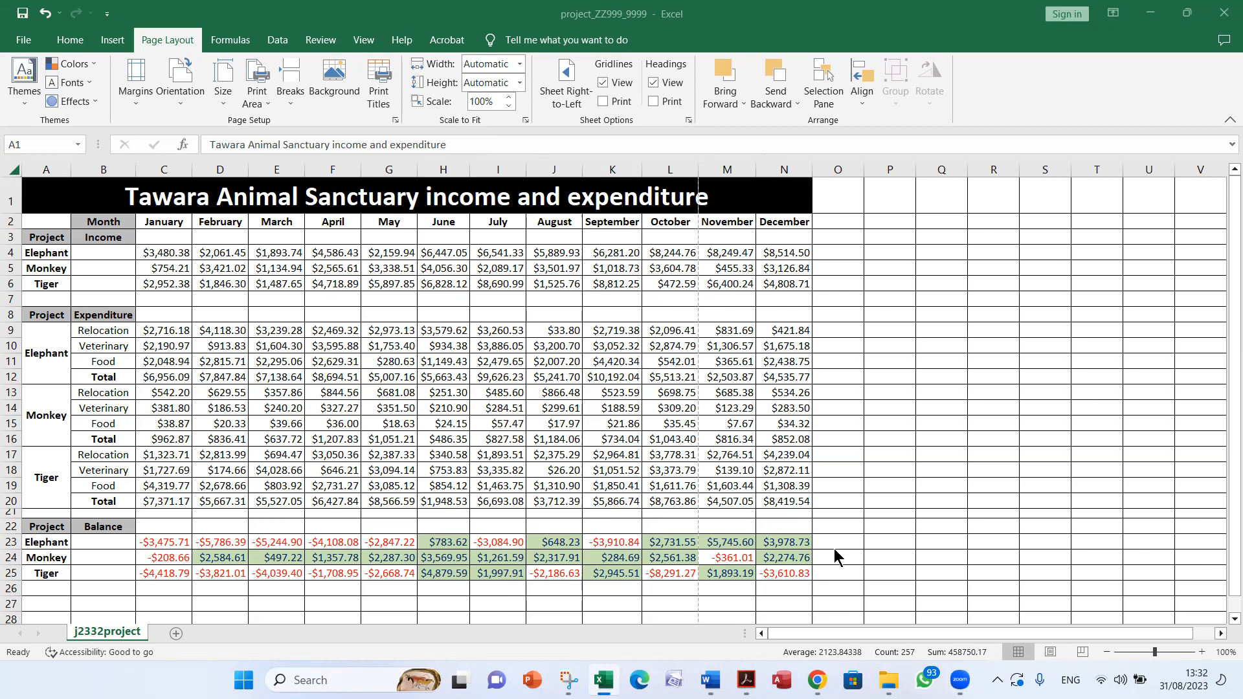
pyautogui.click(20, 41)
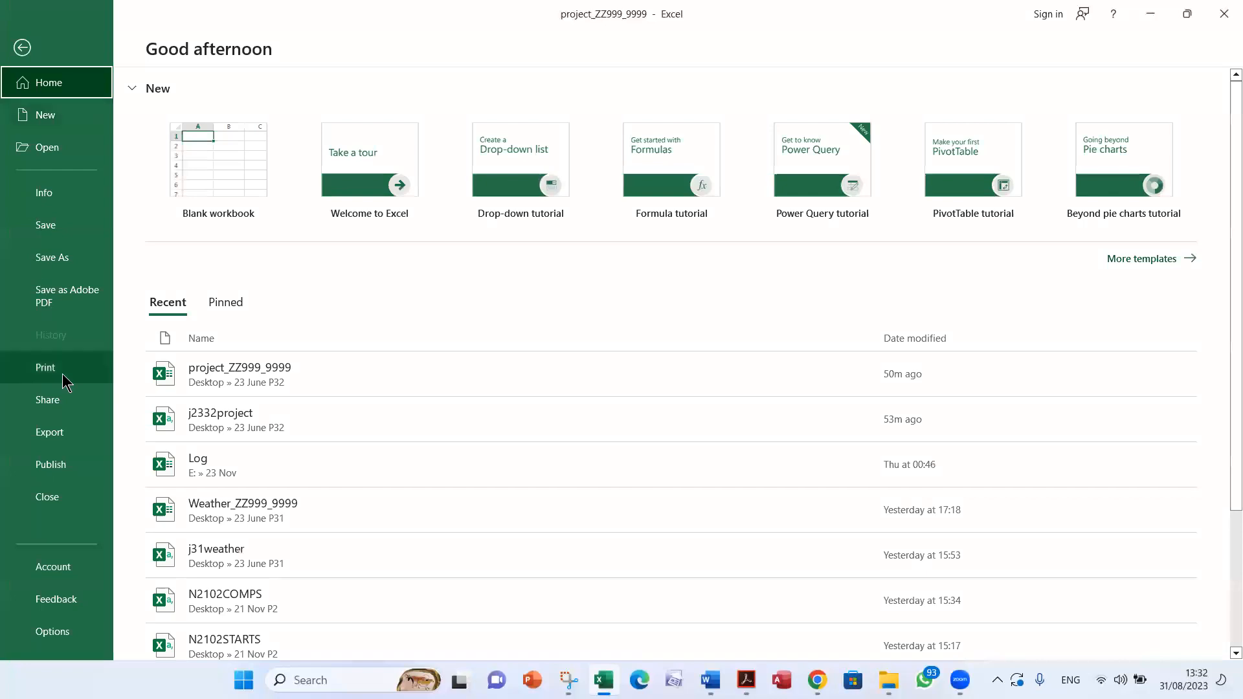
pyautogui.click(65, 375)
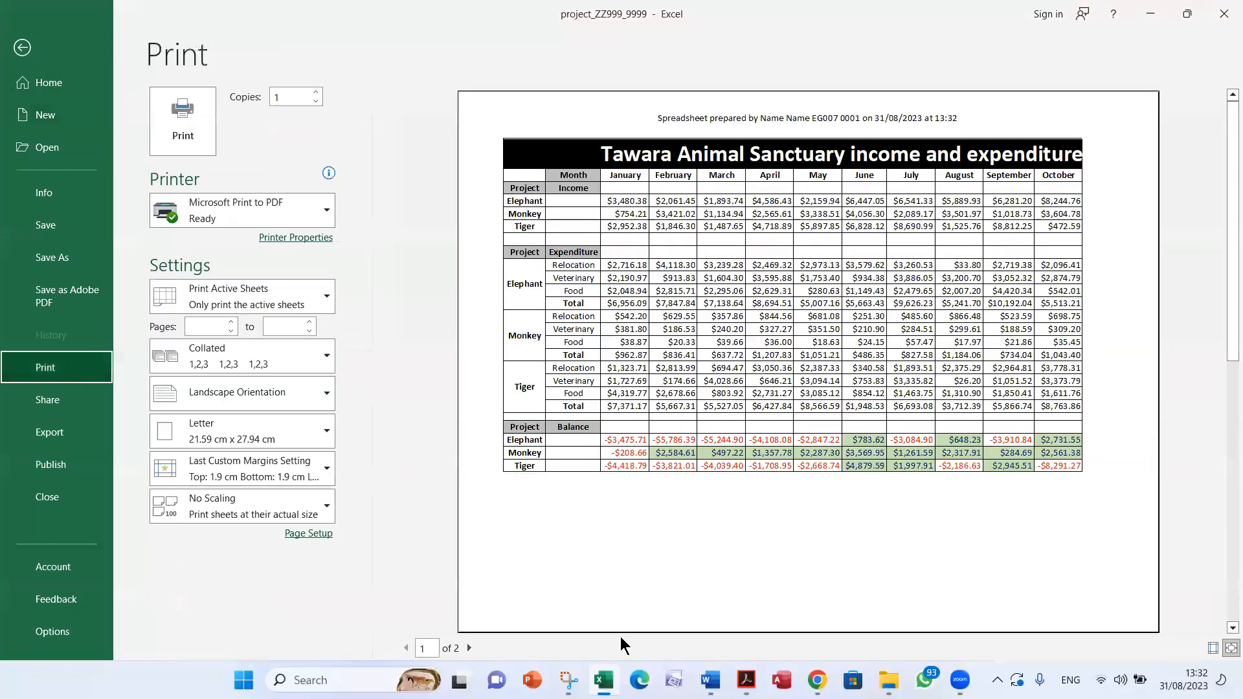
pyautogui.click(467, 647)
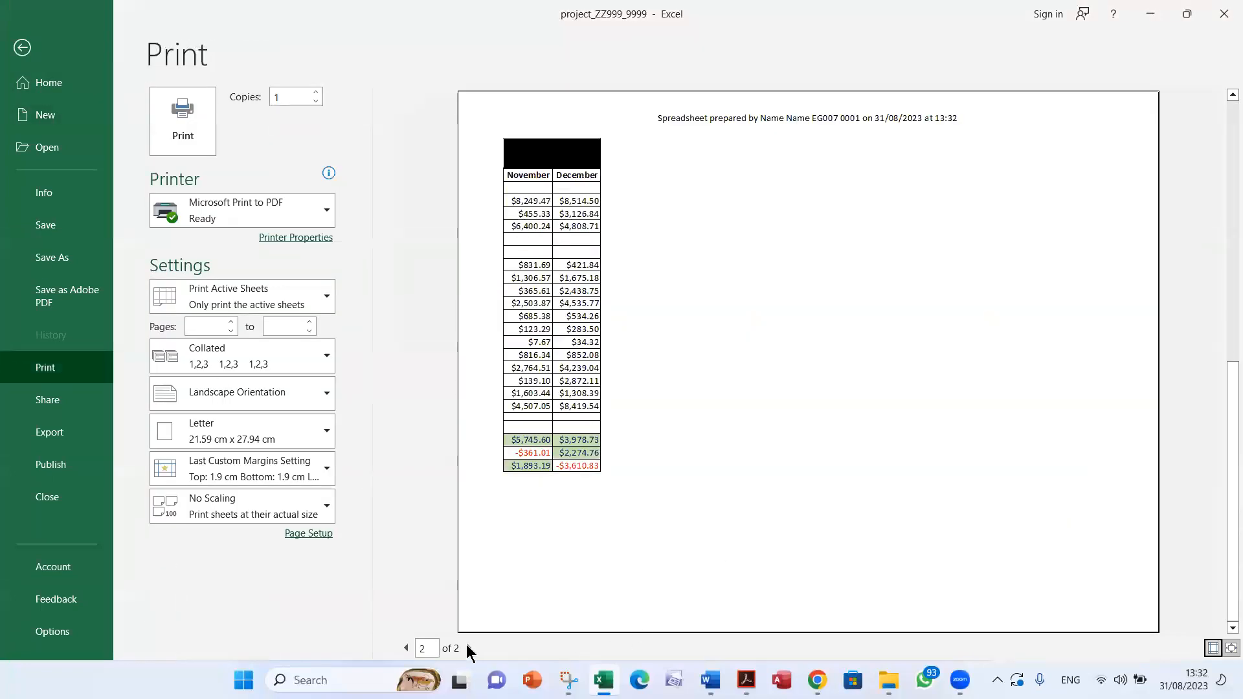
pyautogui.click(406, 648)
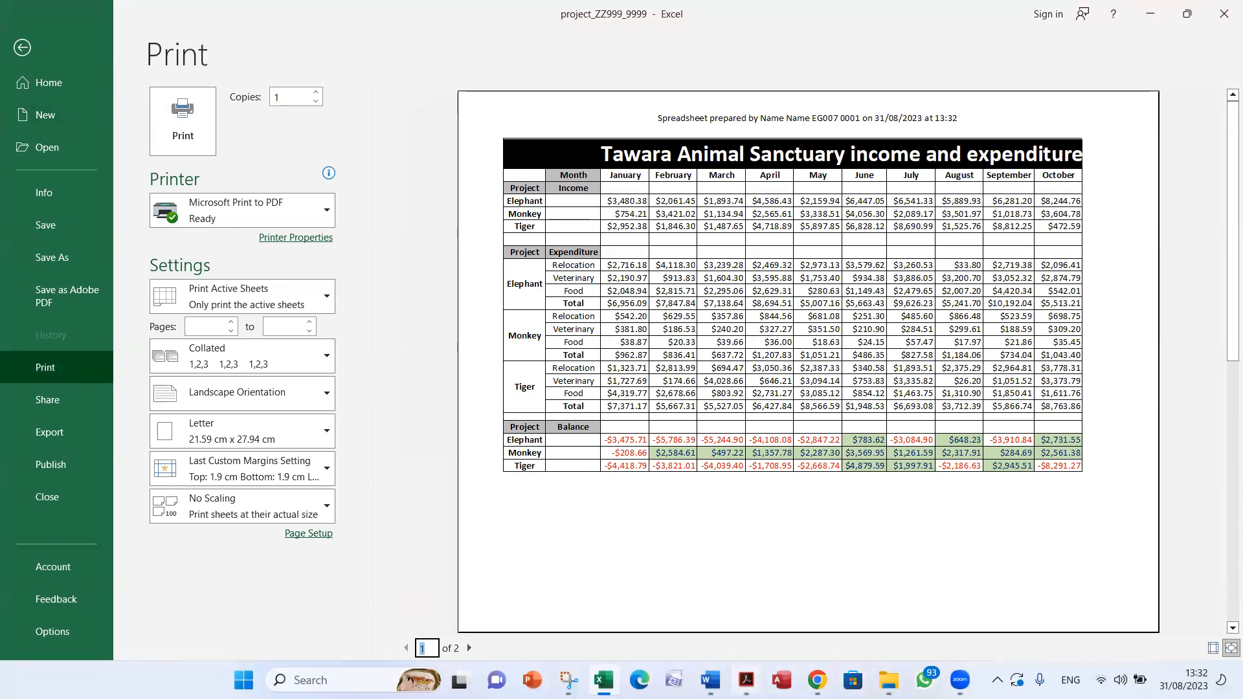
pyautogui.click(747, 679)
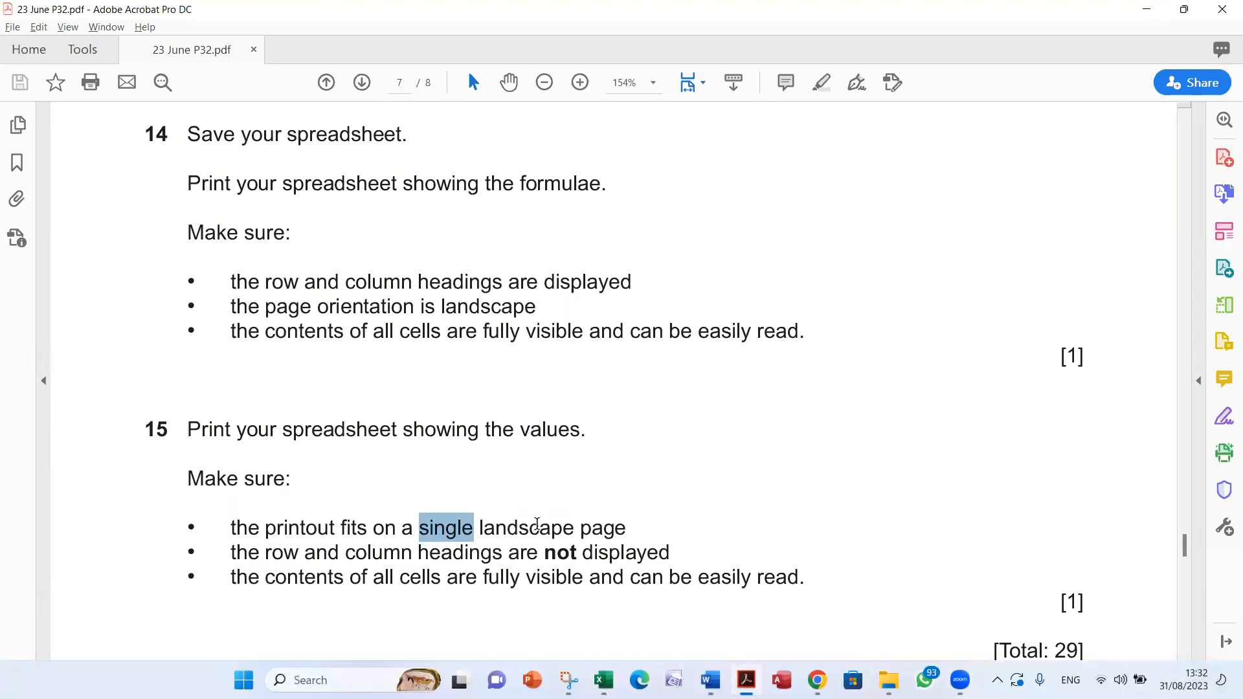
pyautogui.hotkey('alt', 'Tab')
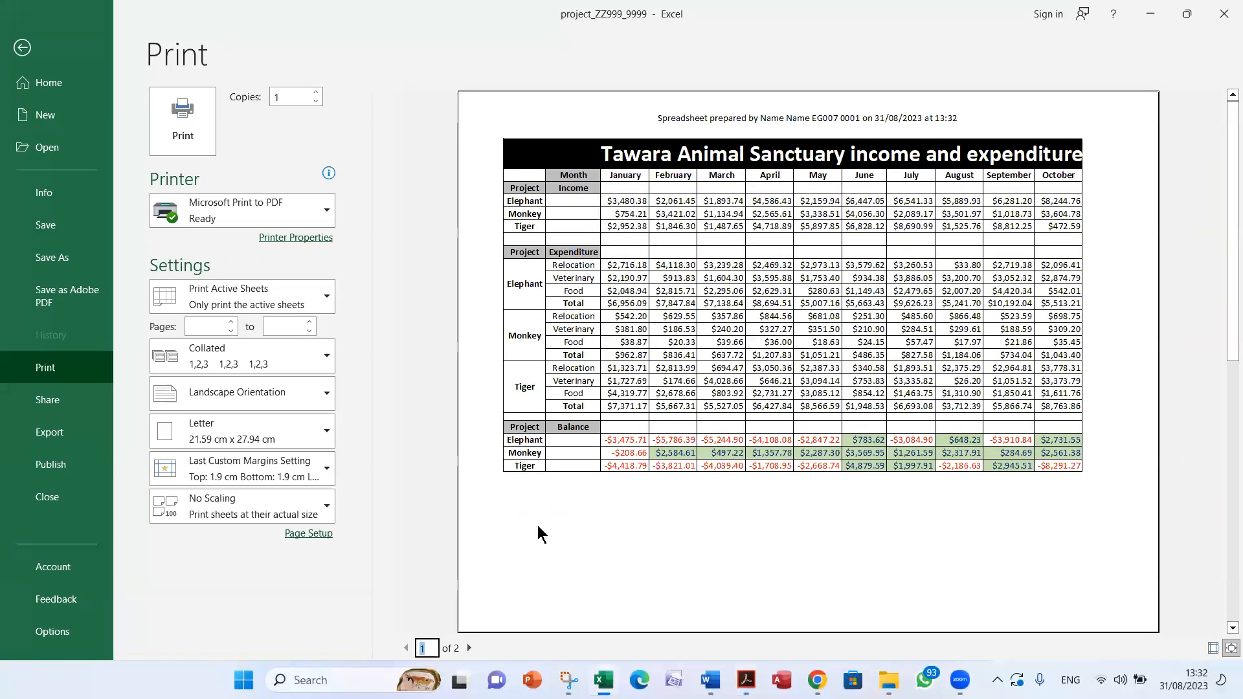
# Scale the worksheet's printout to a width of 1 page and check the result in print preview.
pyautogui.click(20, 48)
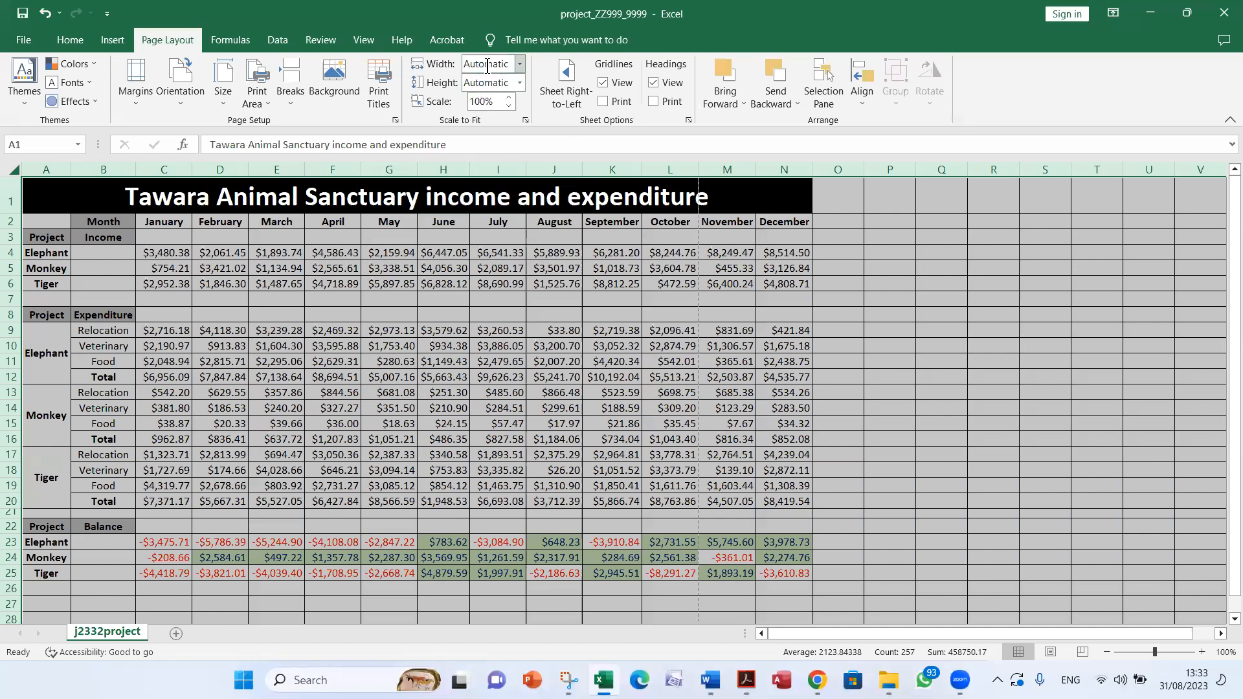
pyautogui.click(521, 69)
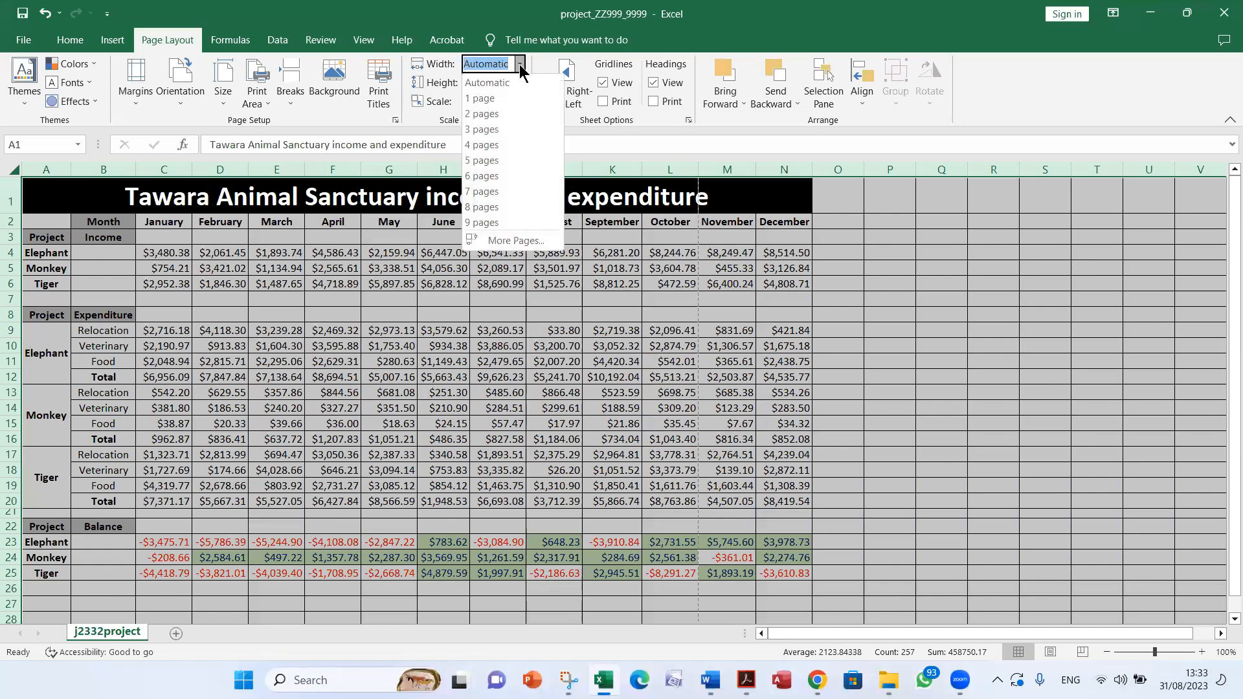
pyautogui.click(514, 96)
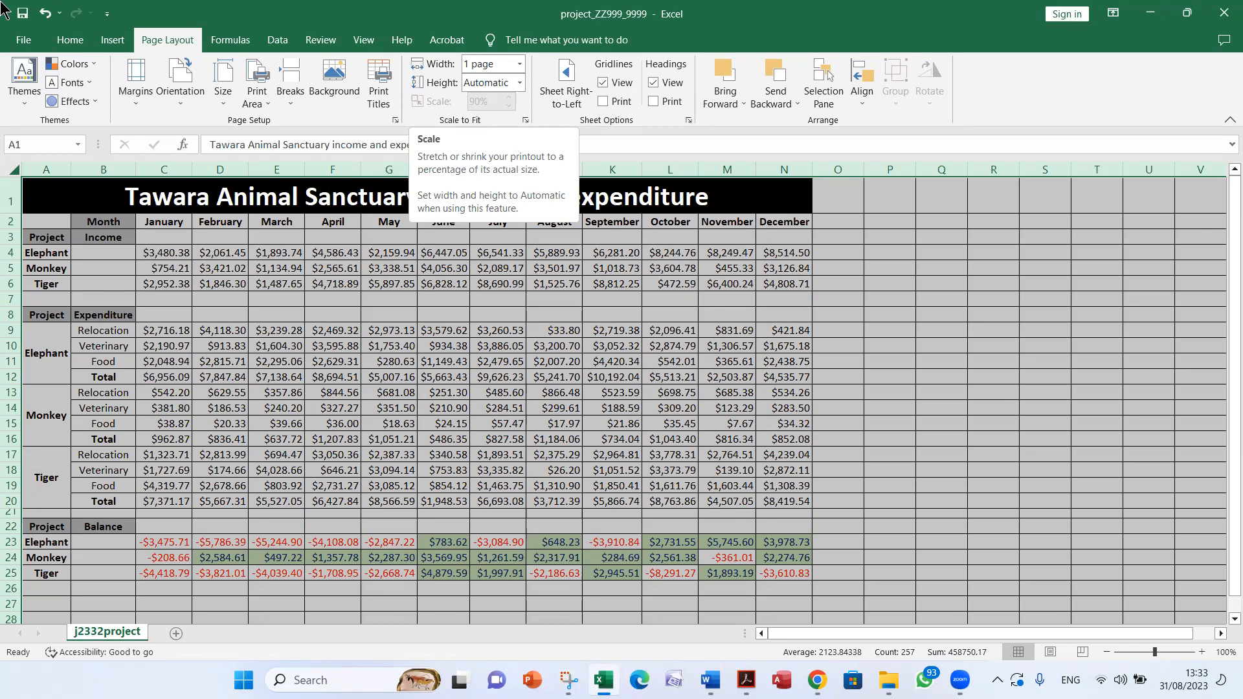
pyautogui.click(22, 44)
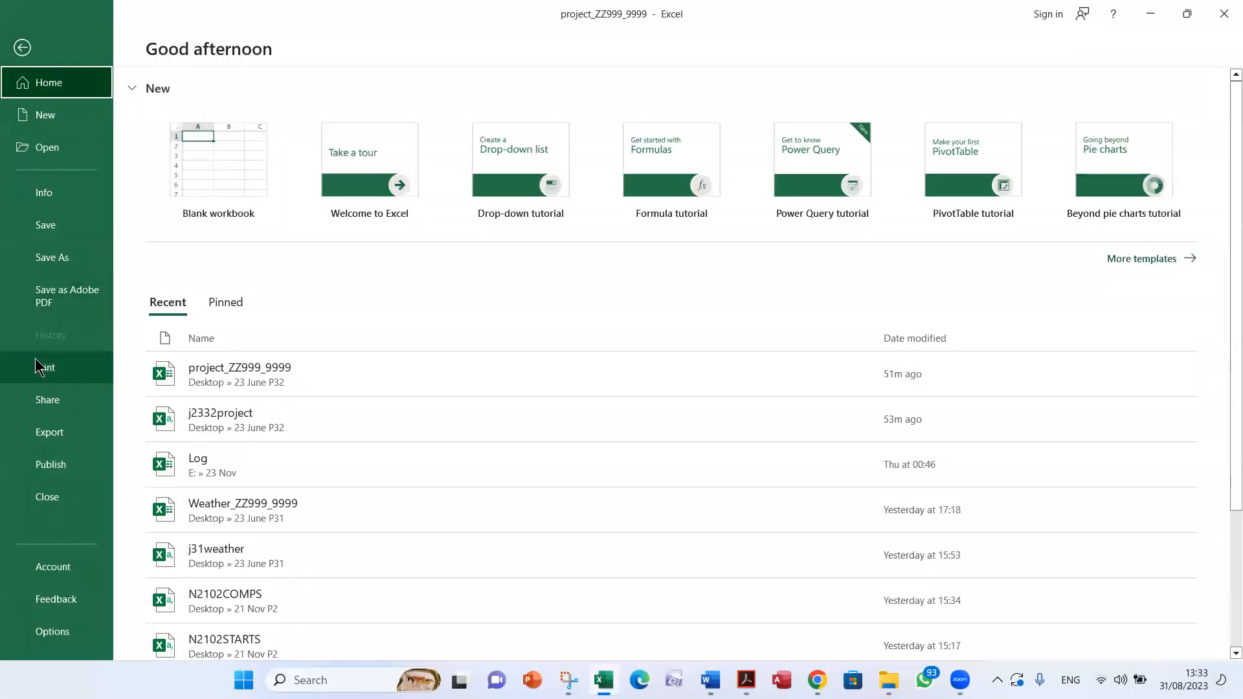
pyautogui.click(43, 366)
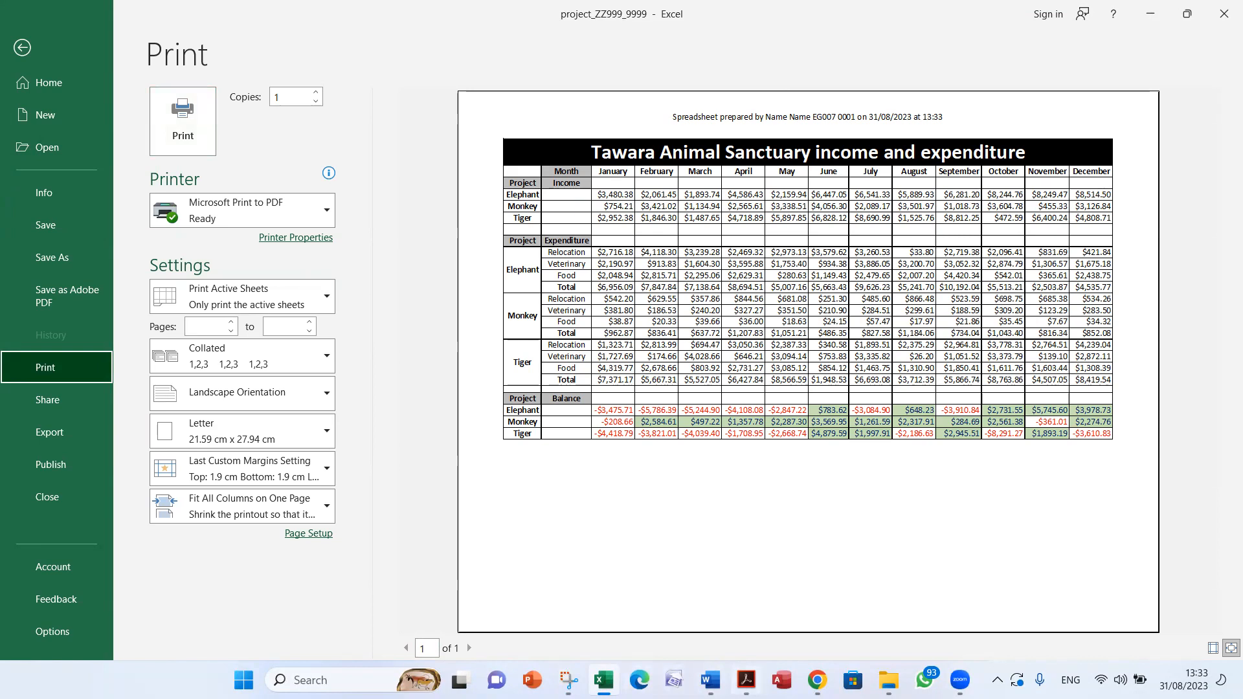
# Switch to the Acrobat exam paper and review question 15's single-page and easily readable contents requirements.
pyautogui.click(747, 679)
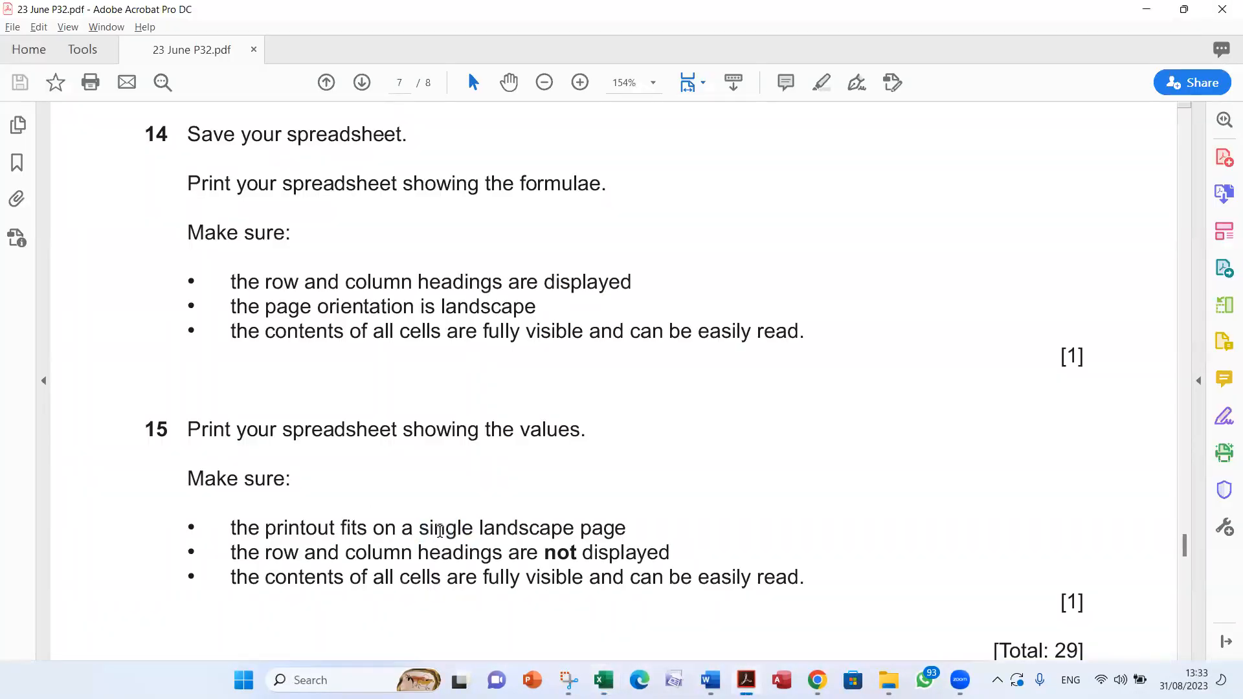
pyautogui.doubleClick(439, 530)
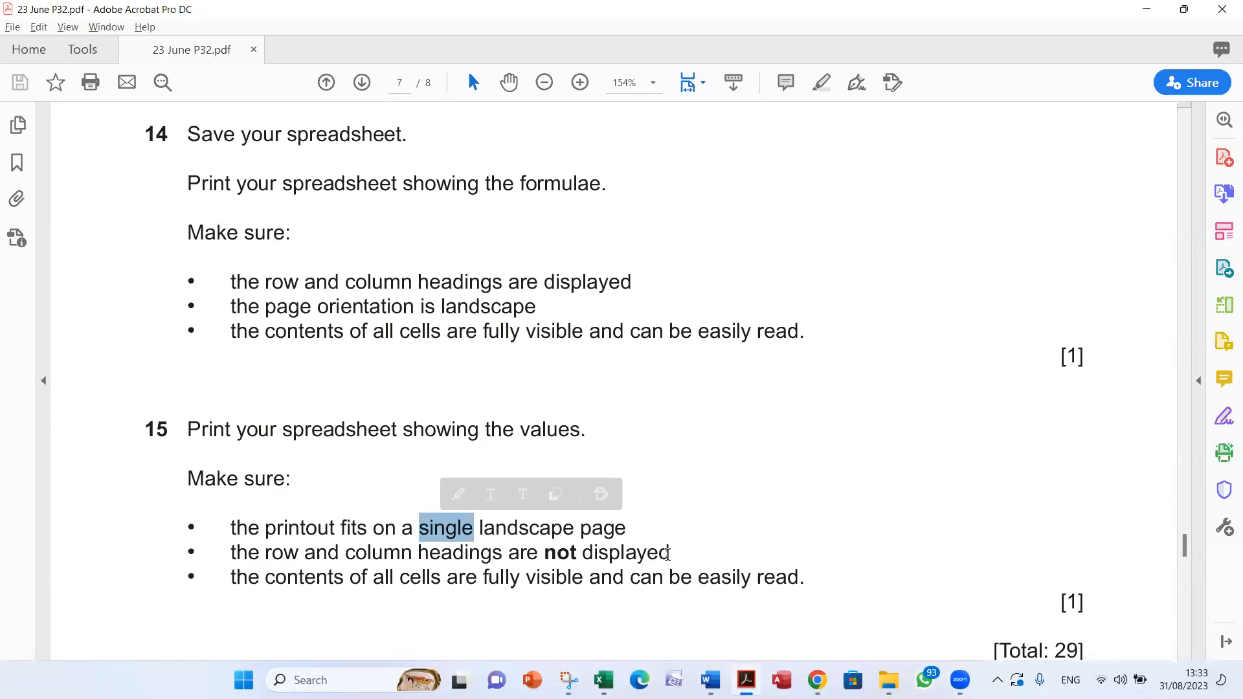
pyautogui.moveTo(631, 577); pyautogui.dragTo(751, 577)
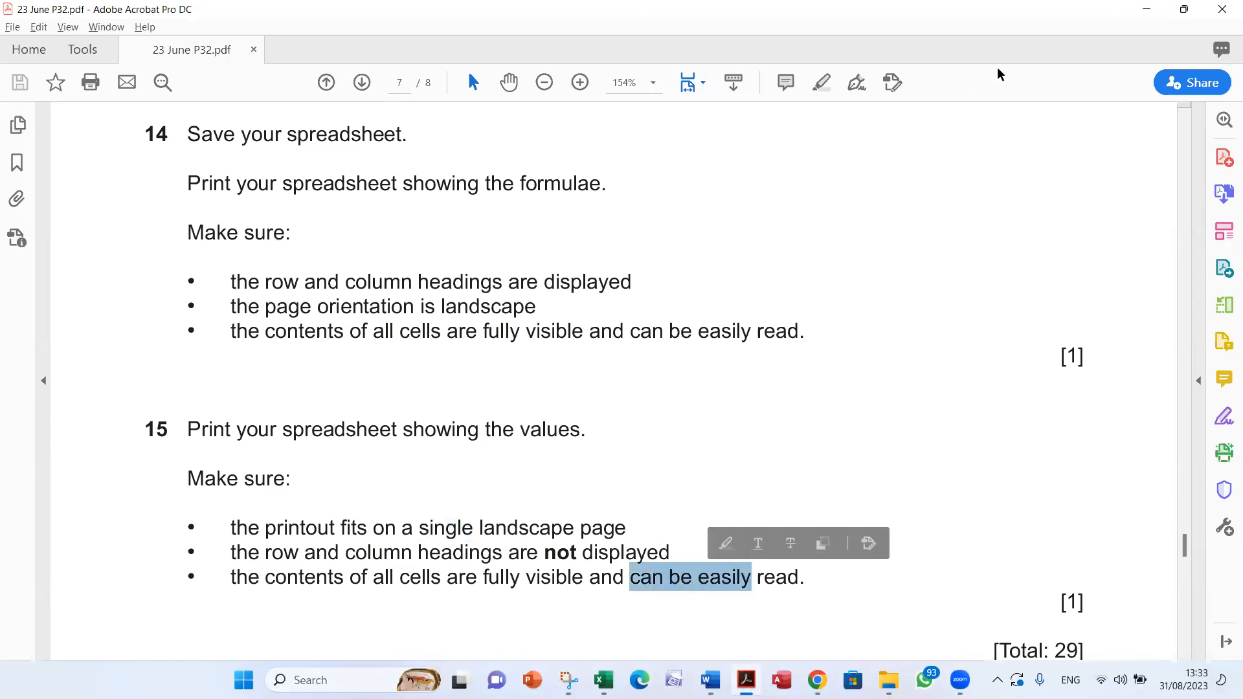